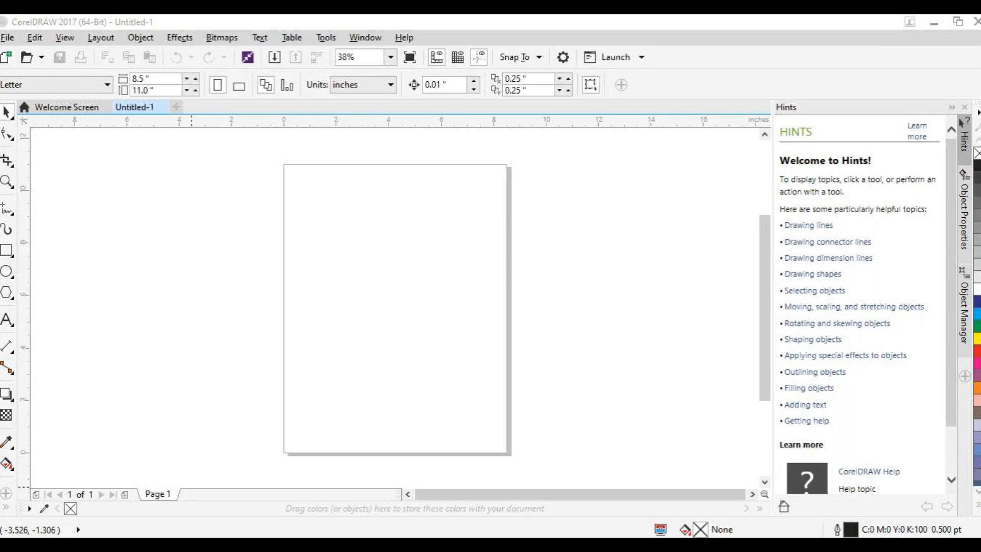
# Step: Draw a rectangle on the page, scale it to about 5.7 by 5.0 inches, and centre it near X 4.3, Y 5.7 inches
pyautogui.click(6, 253)
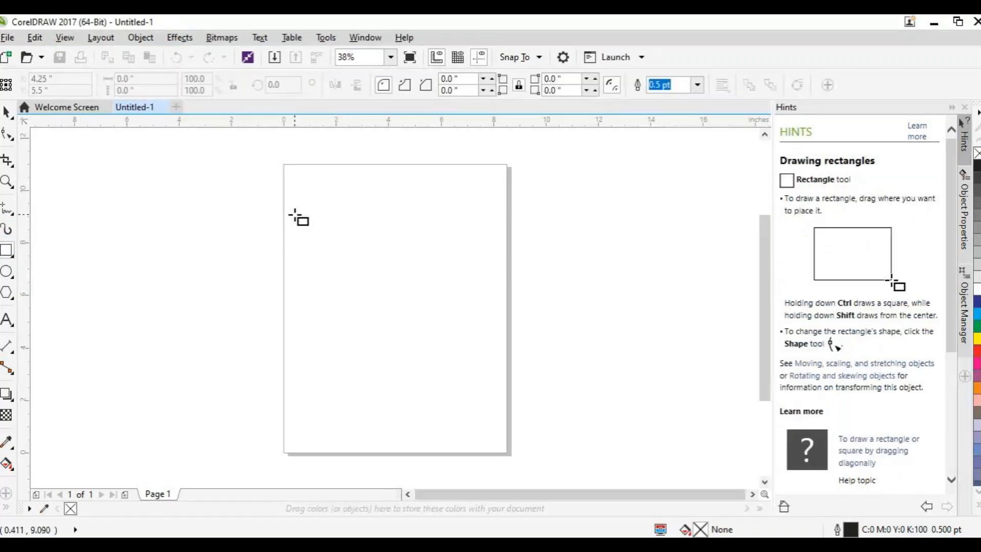
pyautogui.moveTo(310, 222); pyautogui.dragTo(466, 360)
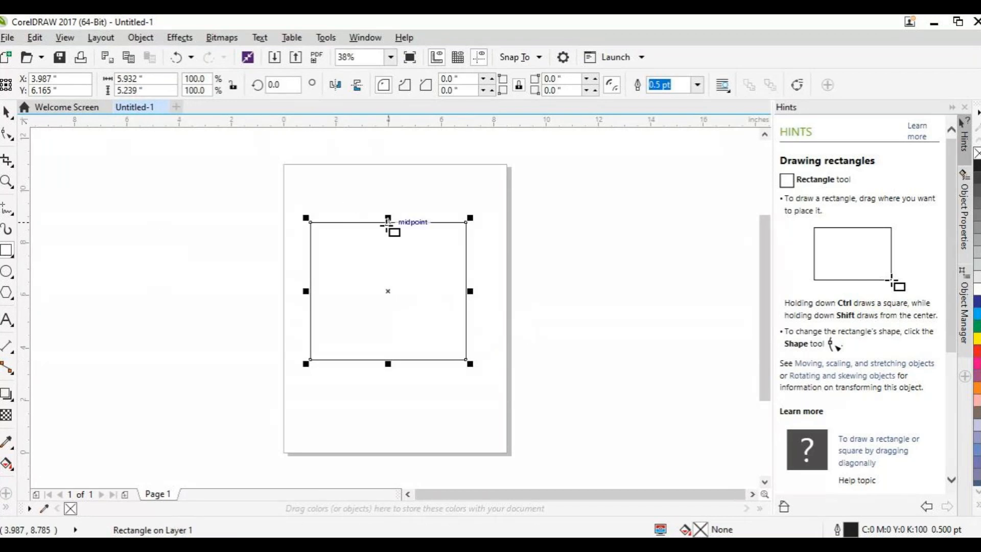
pyautogui.moveTo(469, 362)
pyautogui.mouseDown()
pyautogui.moveTo(453, 341)
pyautogui.moveTo(462, 357)
pyautogui.mouseUp()
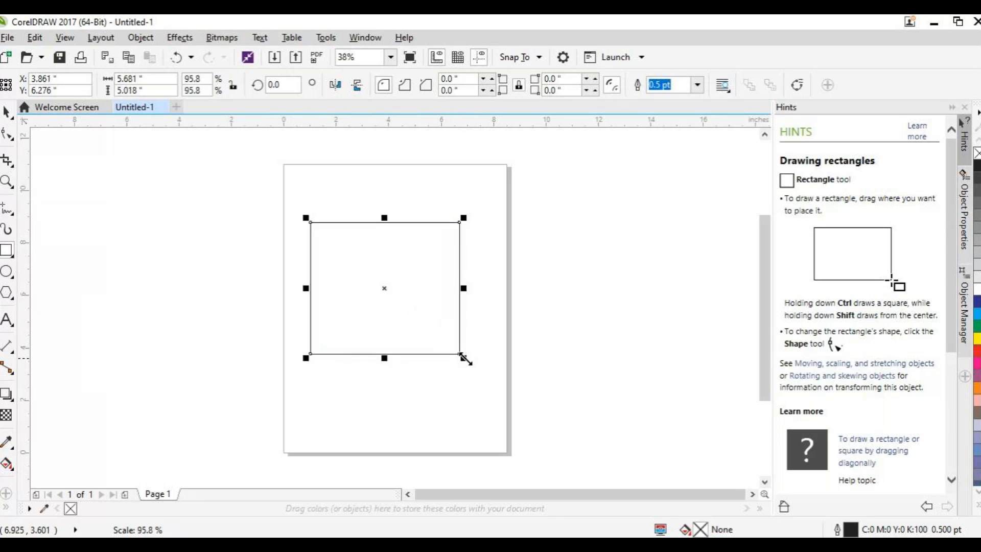
pyautogui.moveTo(385, 289); pyautogui.dragTo(397, 304)
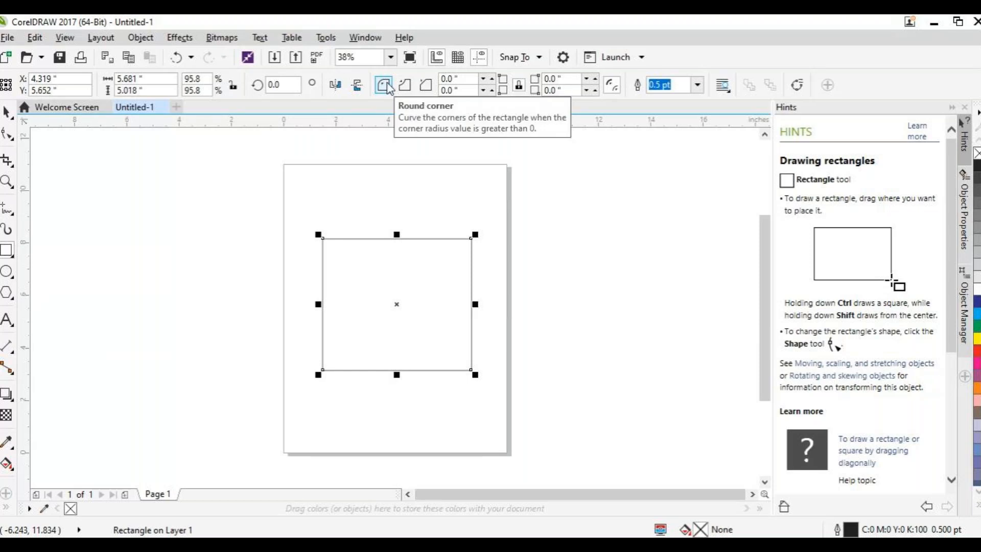
# Step: Round all four corners of the rectangle with a 1.0 inch corner radius
pyautogui.doubleClick(452, 79)
pyautogui.write('0.0')
pyautogui.press('BackSpace')
pyautogui.press('BackSpace')
pyautogui.press('BackSpace')
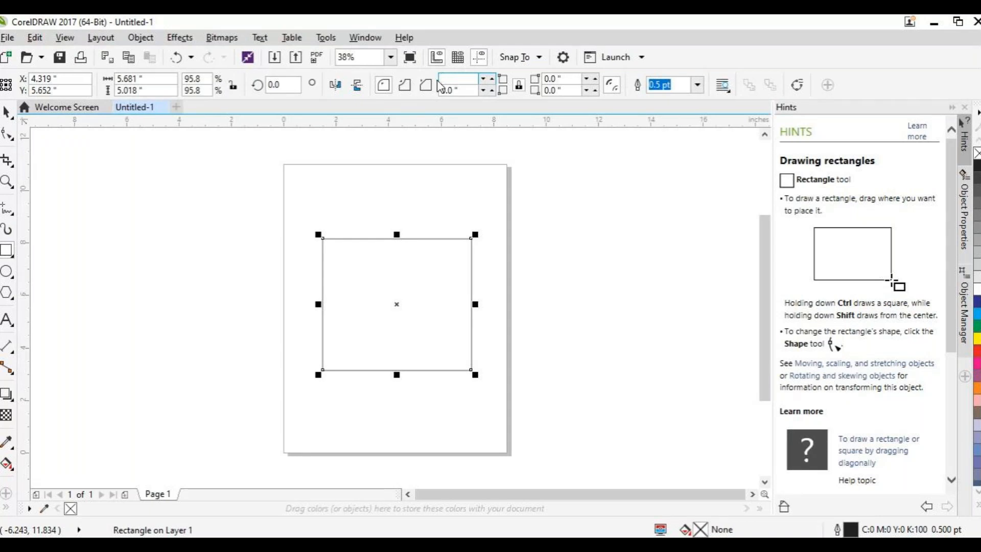
pyautogui.write('1')
pyautogui.press('Tab')
pyautogui.write('1')
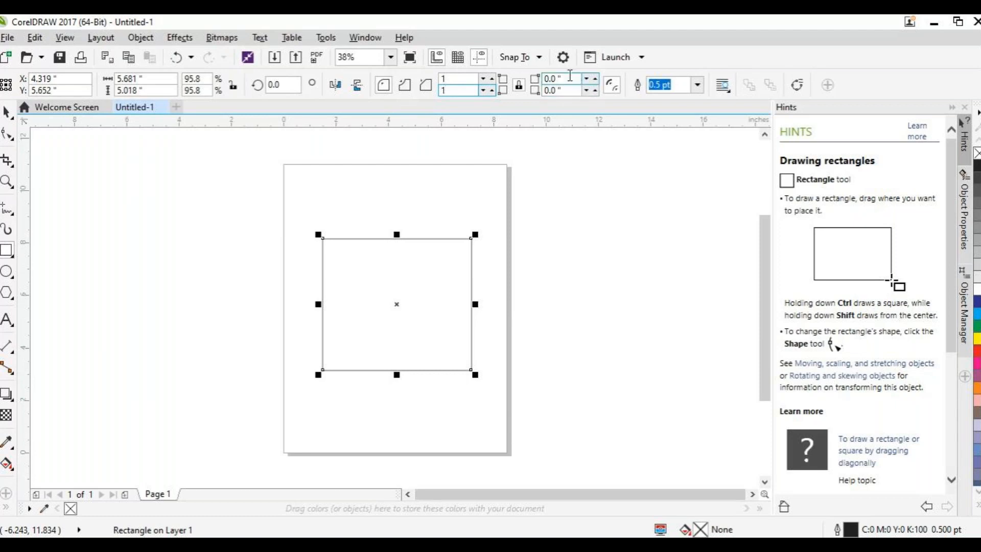
pyautogui.press('Return')
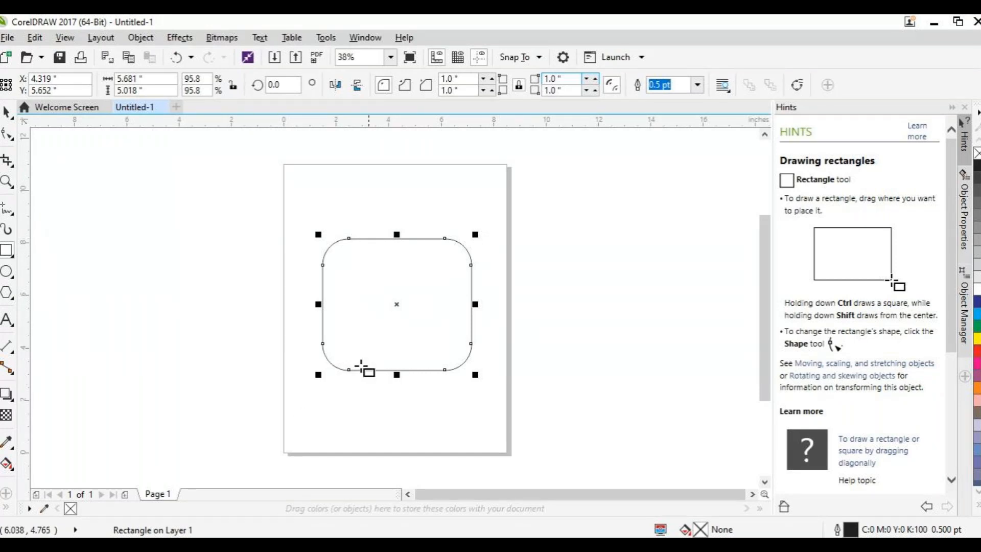
# Step: Enlarge the rounded rectangle to about 6.3 by 5.6 inches and move its centre to about X 4.2, Y 6.1 inches
pyautogui.moveTo(476, 375); pyautogui.dragTo(492, 394)
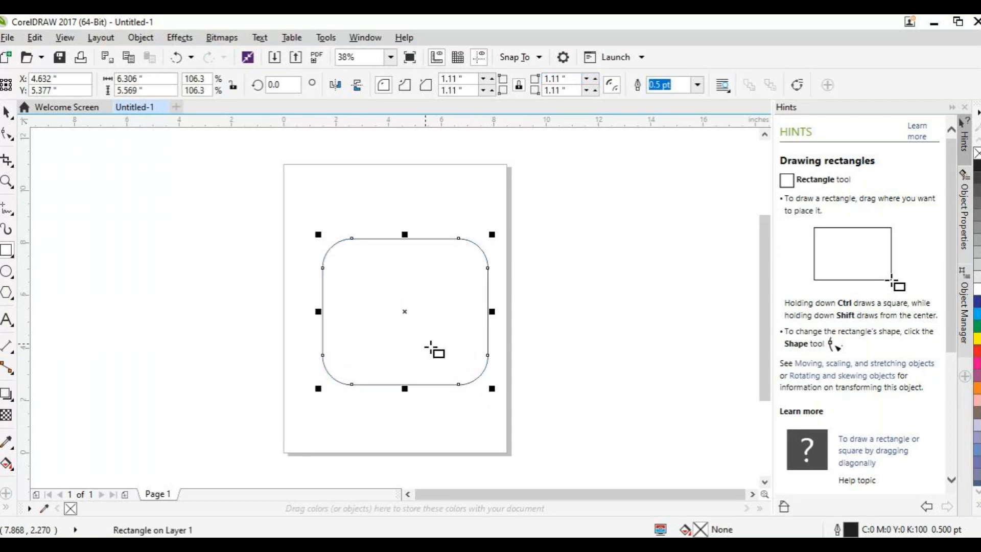
pyautogui.moveTo(405, 311); pyautogui.dragTo(394, 294)
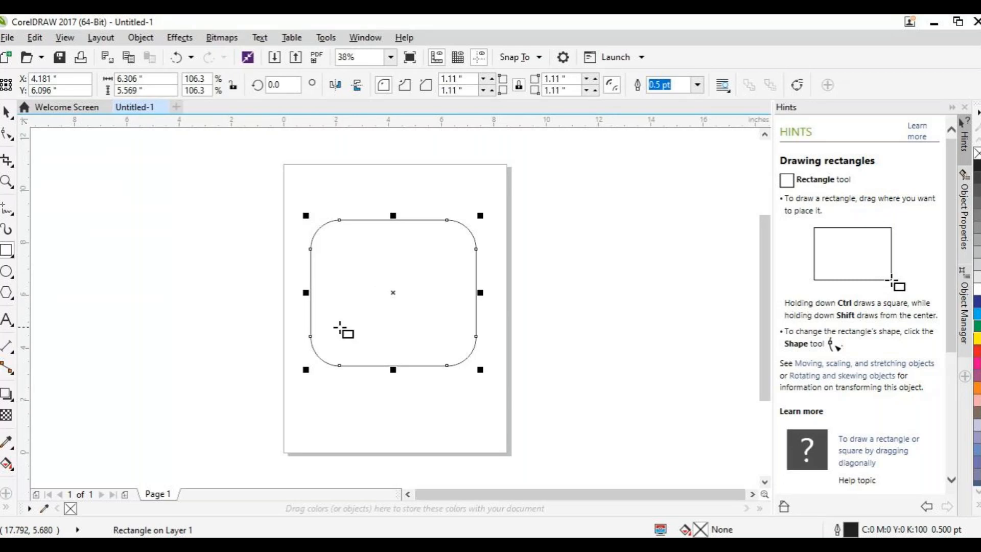
# Step: Apply a black-to-white linear fountain fill diagonally from the rounded rectangle's lower-left corner to just beyond its upper-right corner using the Interactive Fill tool
pyautogui.click(7, 466)
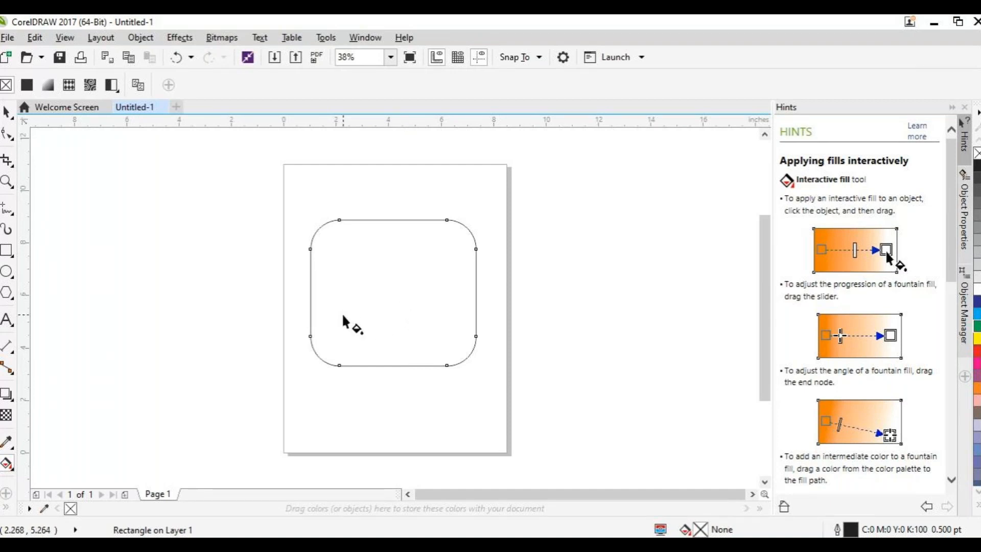
pyautogui.moveTo(314, 350); pyautogui.dragTo(496, 220)
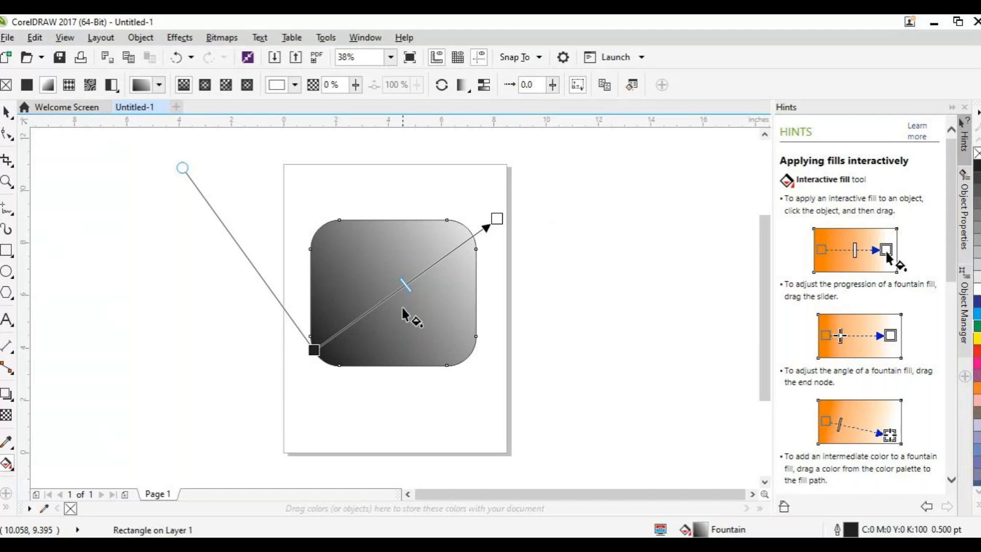
pyautogui.moveTo(314, 350); pyautogui.dragTo(325, 362)
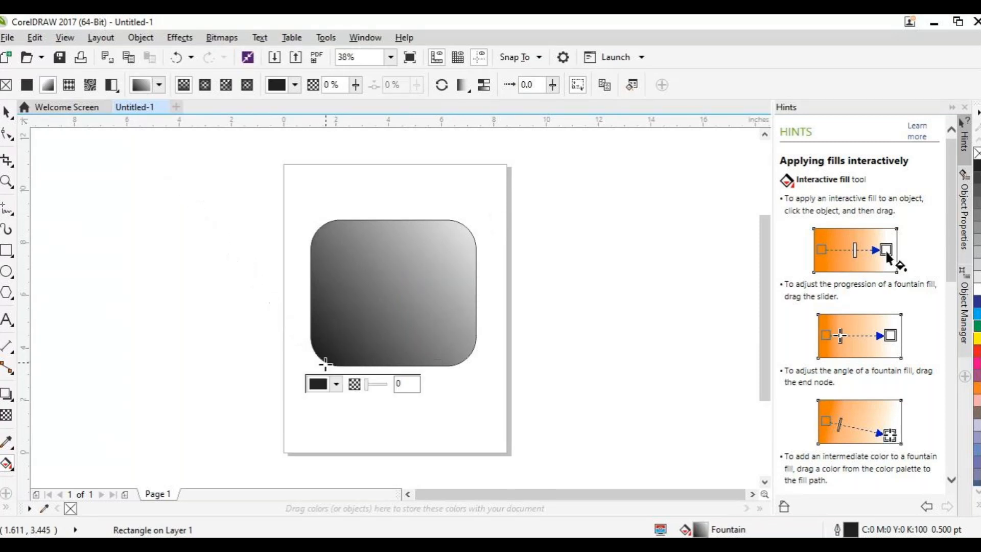
pyautogui.moveTo(497, 215); pyautogui.dragTo(486, 208)
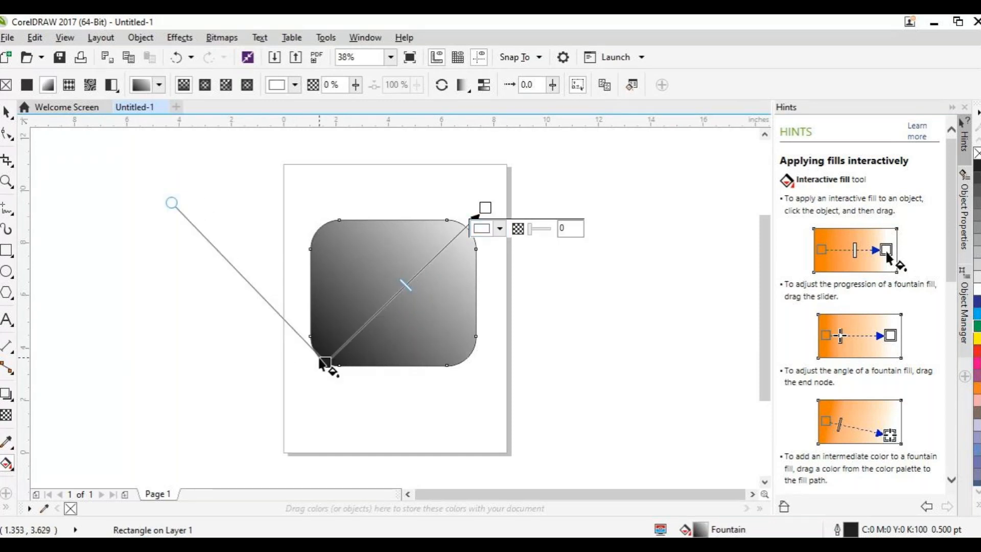
pyautogui.moveTo(325, 362); pyautogui.dragTo(314, 362)
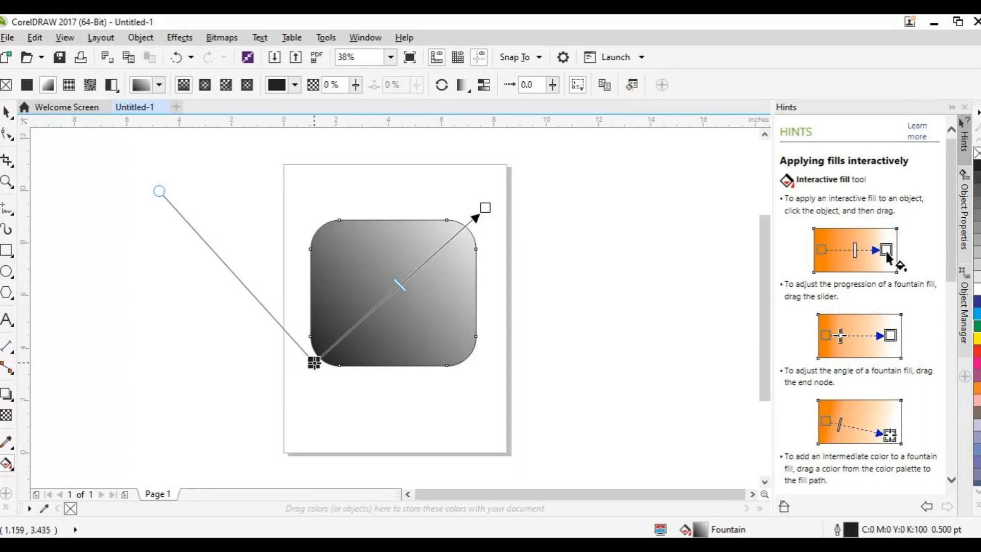
pyautogui.moveTo(483, 207); pyautogui.dragTo(490, 202)
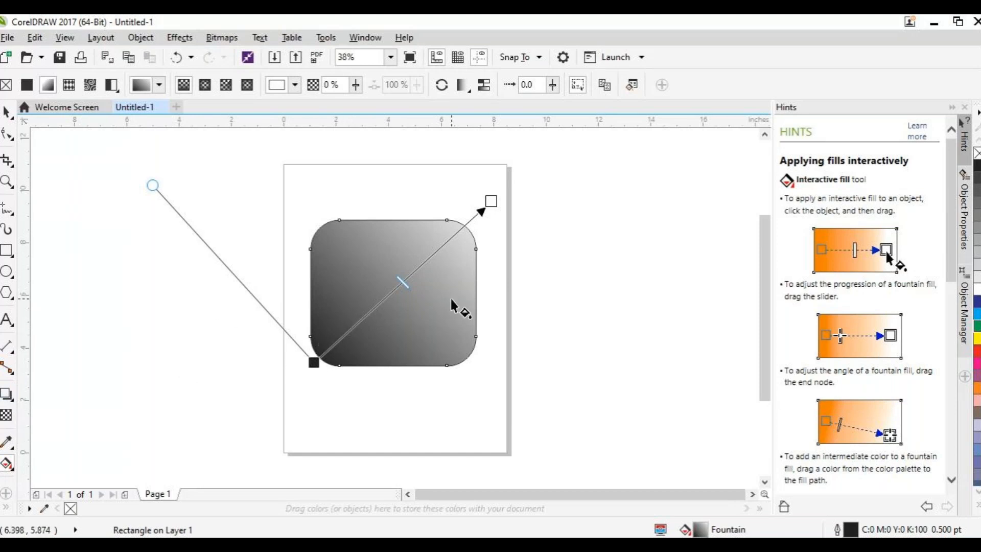
# Step: Add two intermediate colour nodes along the fountain fill's path, placing the darker one at 26% and the lighter one past the middle
pyautogui.doubleClick(349, 328)
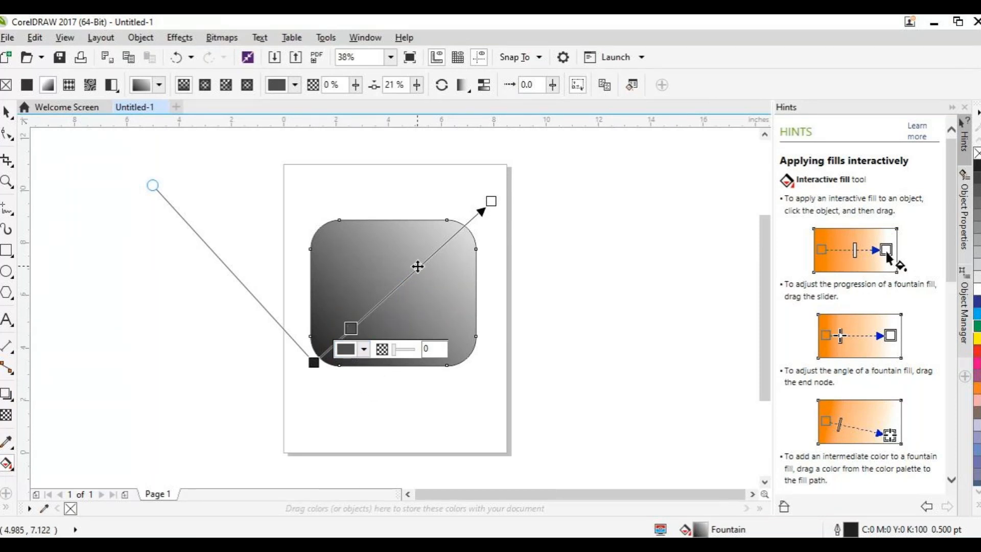
pyautogui.doubleClick(422, 263)
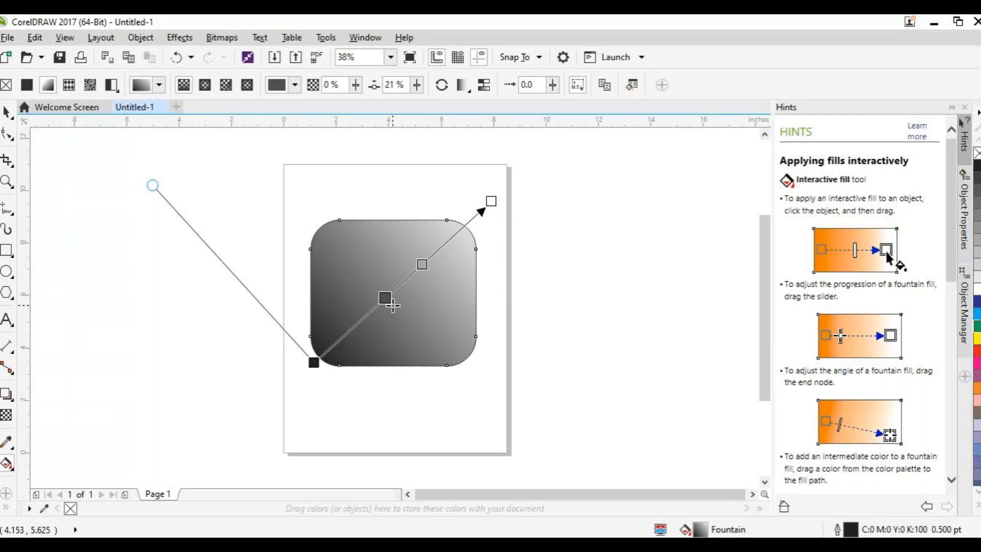
pyautogui.moveTo(352, 327)
pyautogui.mouseDown()
pyautogui.moveTo(381, 317)
pyautogui.moveTo(363, 325)
pyautogui.mouseUp()
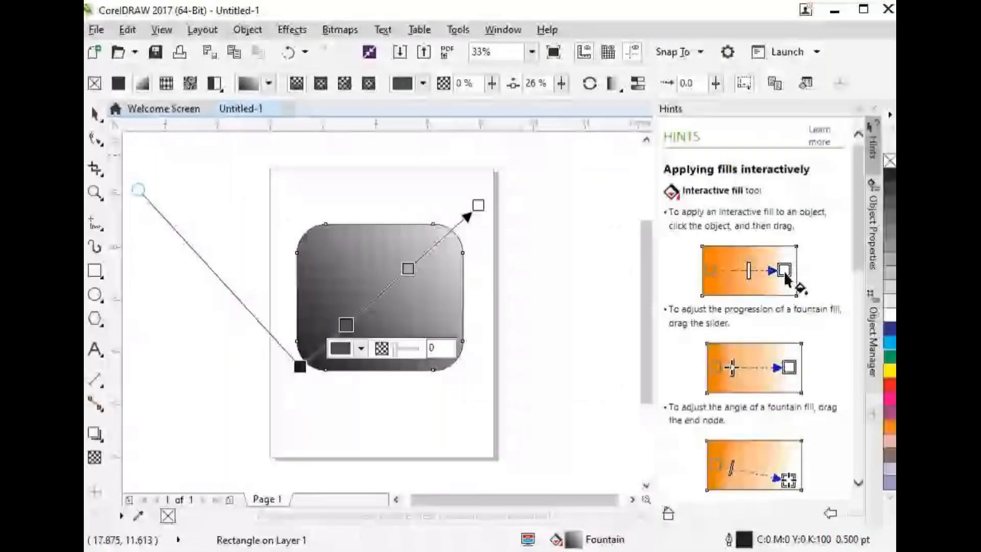
# Step: Maximize the program window and close the Hints docker
pyautogui.click(867, 17)
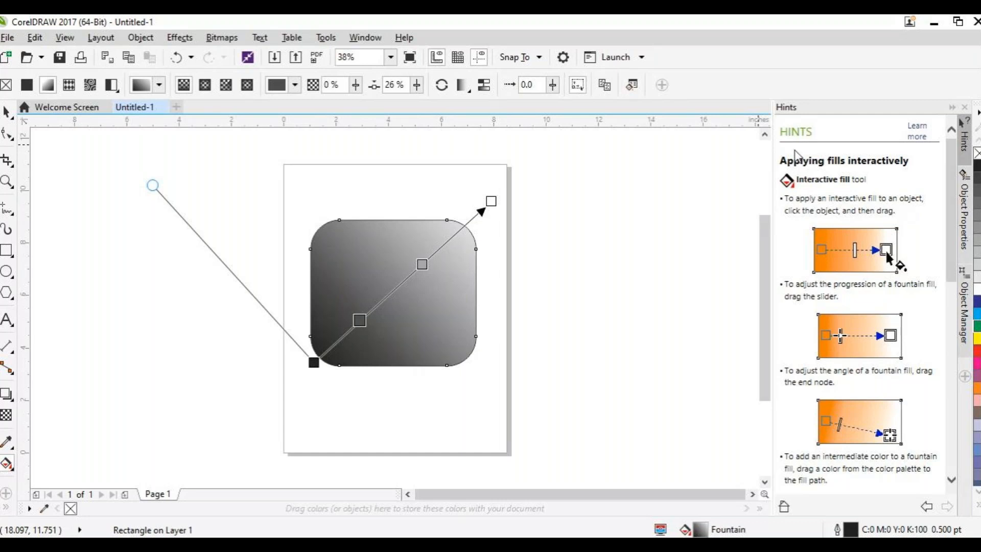
pyautogui.click(965, 107)
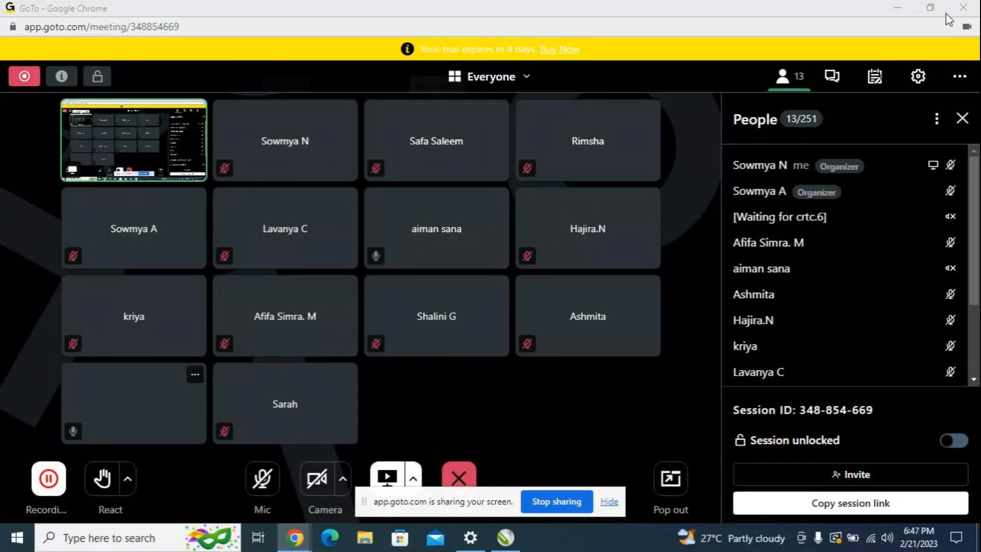
# Step: Minimize the GoTo meeting window, check the meeting once more, and return to the CorelDRAW drawing
pyautogui.click(897, 7)
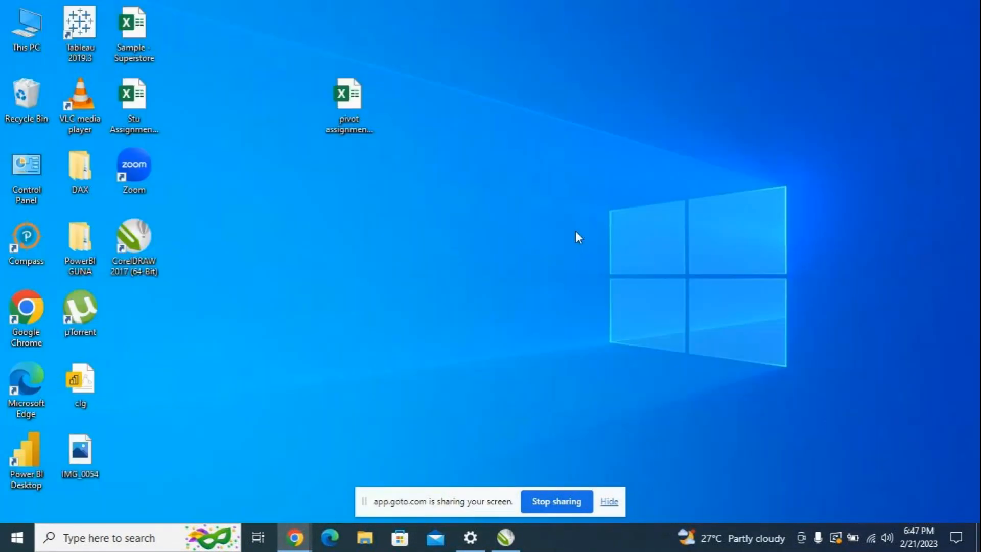
pyautogui.click(505, 536)
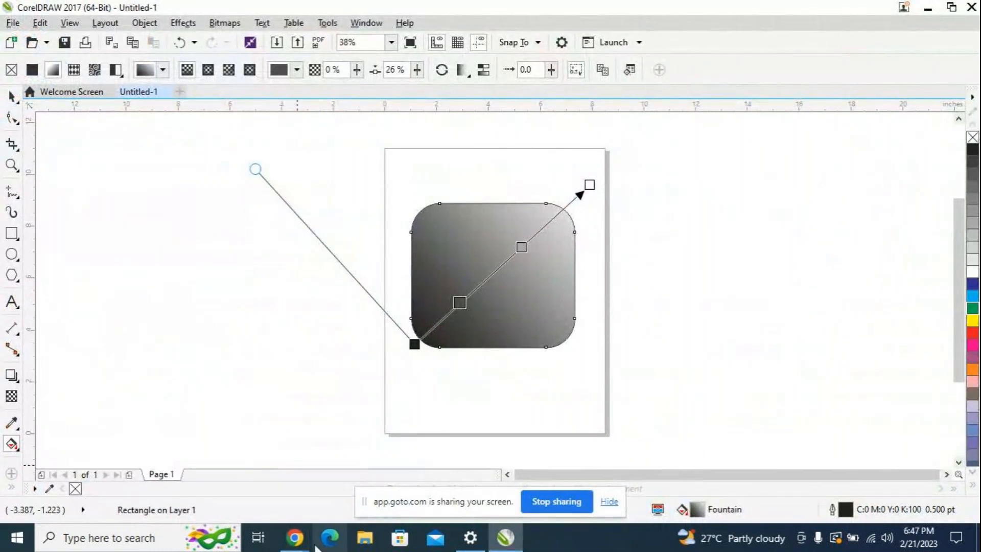
pyautogui.click(287, 545)
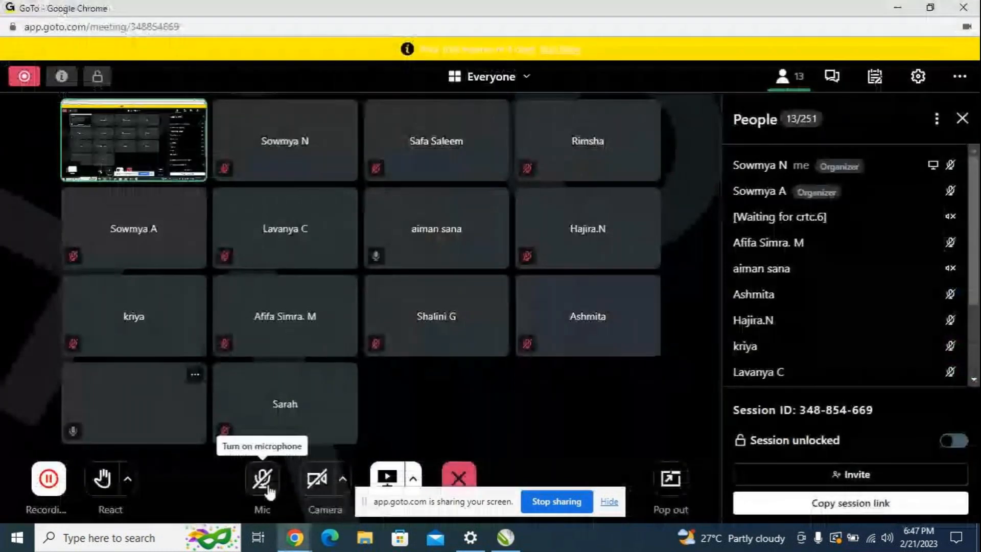
pyautogui.moveTo(506, 544)
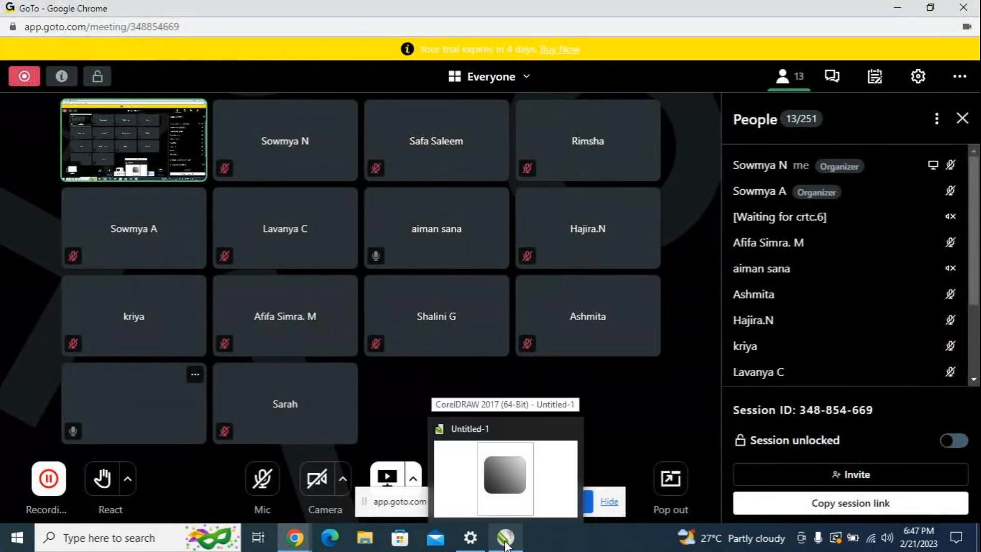
pyautogui.click(511, 510)
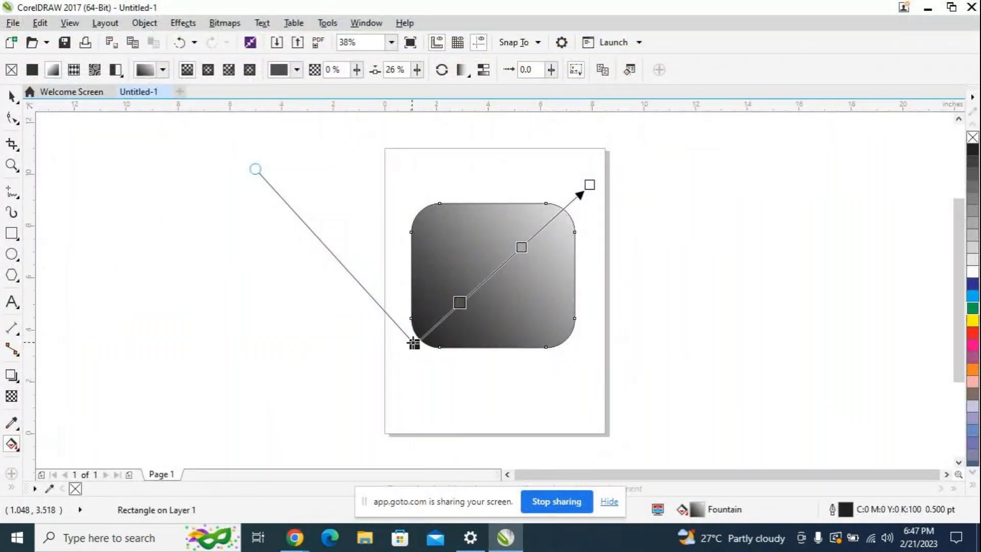
# Step: Select the black start node of the fountain fill and open its colour picker
pyautogui.click(414, 343)
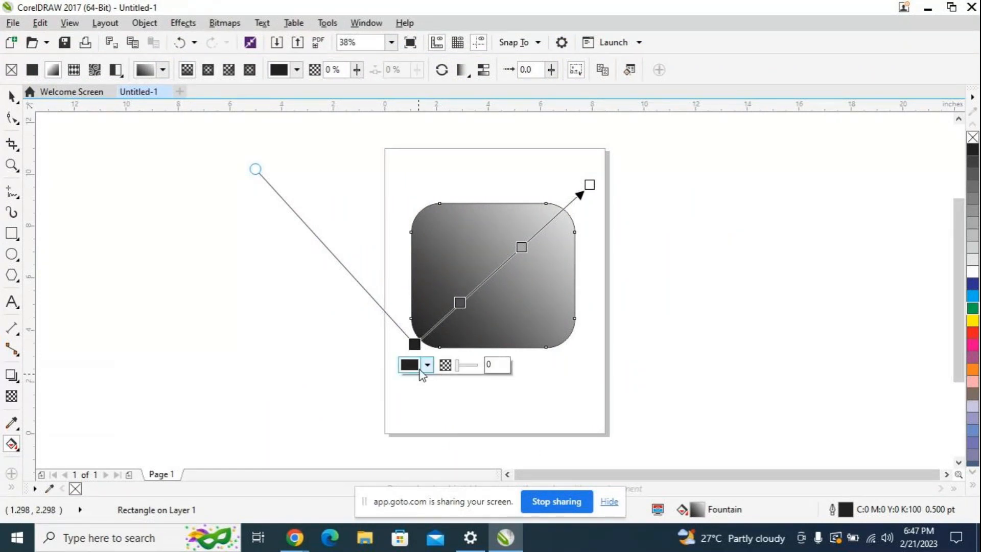
pyautogui.click(429, 365)
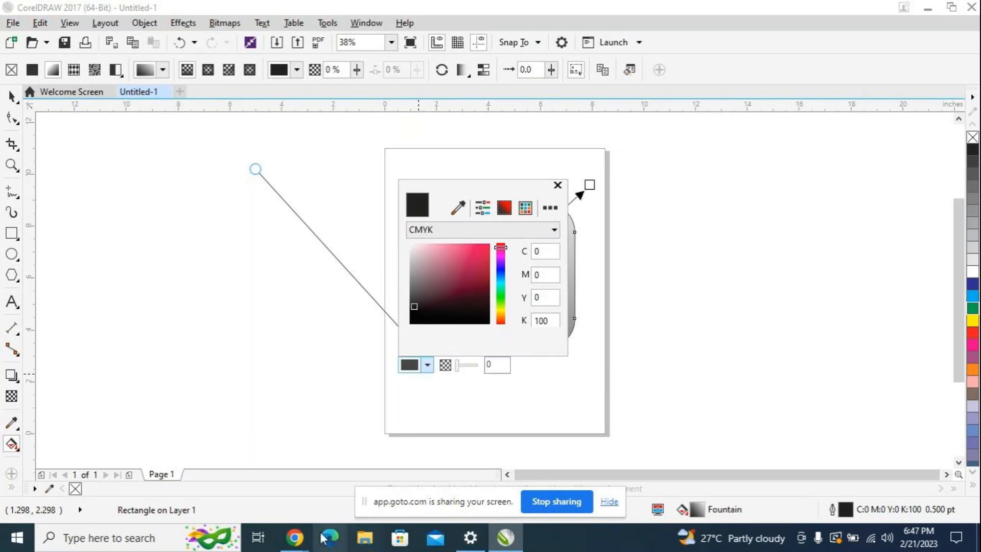
# Step: Switch to the GoTo meeting to turn on the microphone and return to CorelDRAW
pyautogui.moveTo(306, 542)
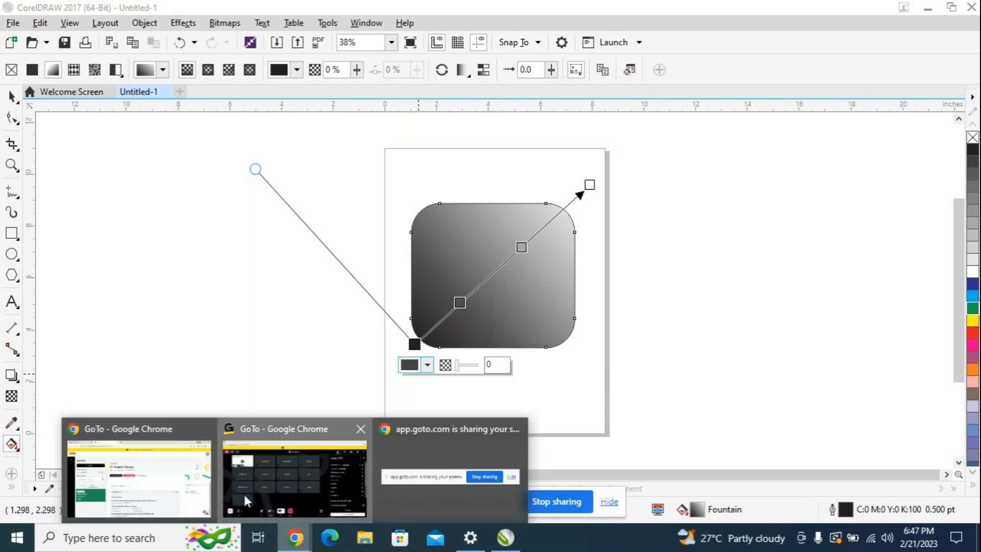
pyautogui.click(243, 492)
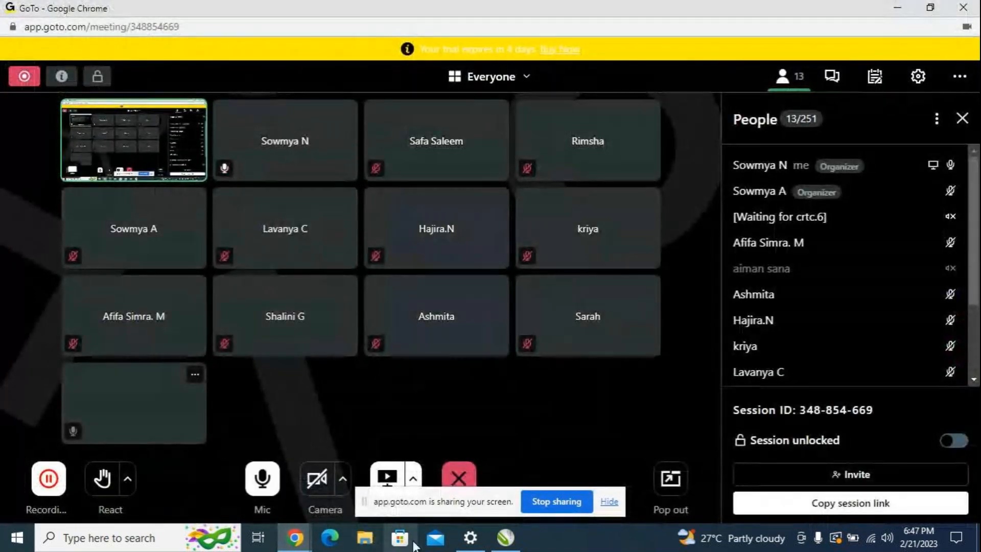
pyautogui.moveTo(503, 541)
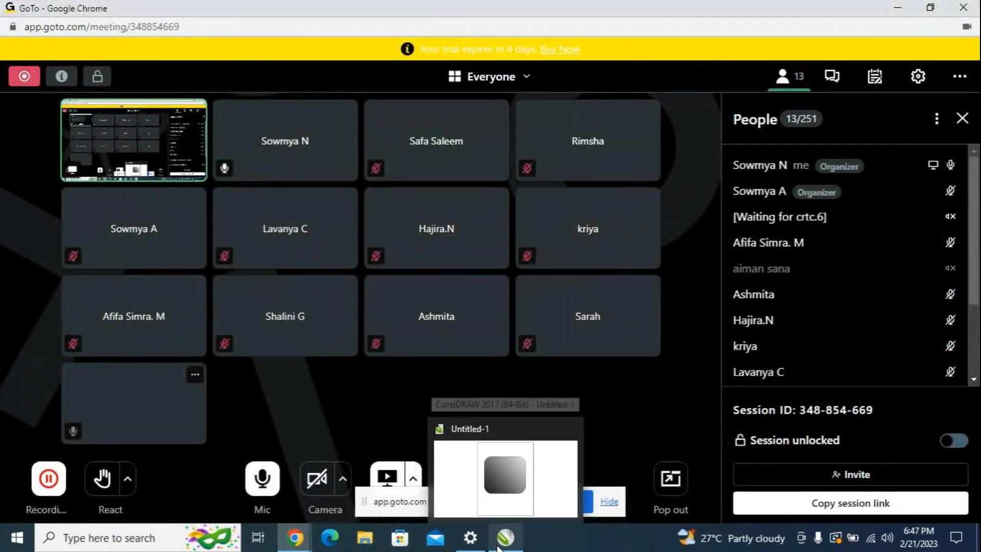
pyautogui.click(506, 494)
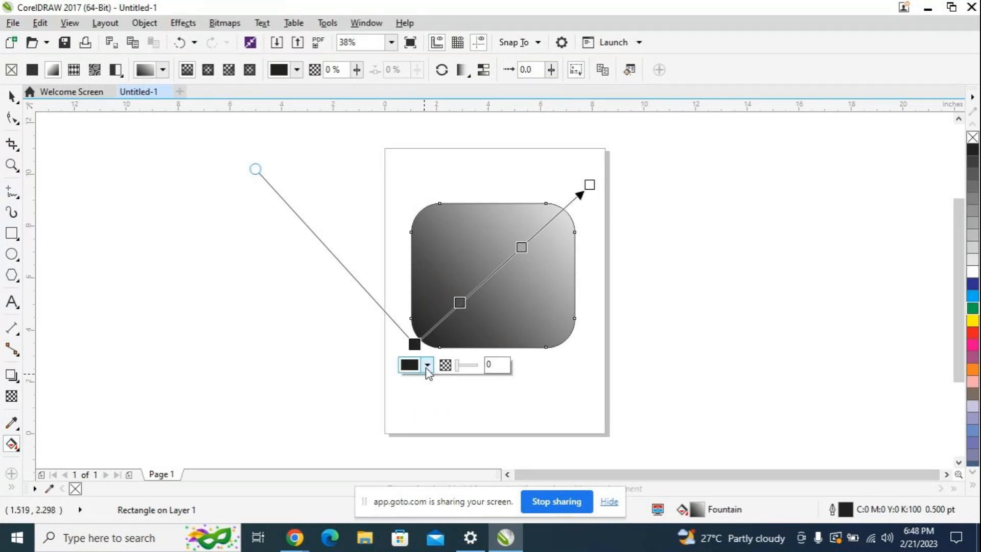
# Step: Set the fountain fill's start node to blue with CMYK values 100, 89, 0, 0 and close the colour picker
pyautogui.click(428, 369)
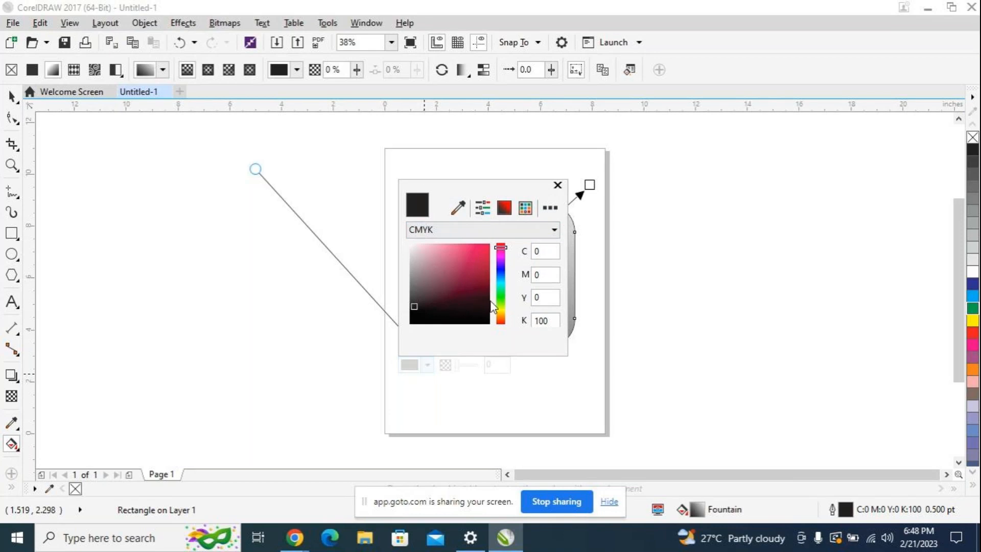
pyautogui.moveTo(498, 283); pyautogui.dragTo(503, 270)
pyautogui.click(482, 250)
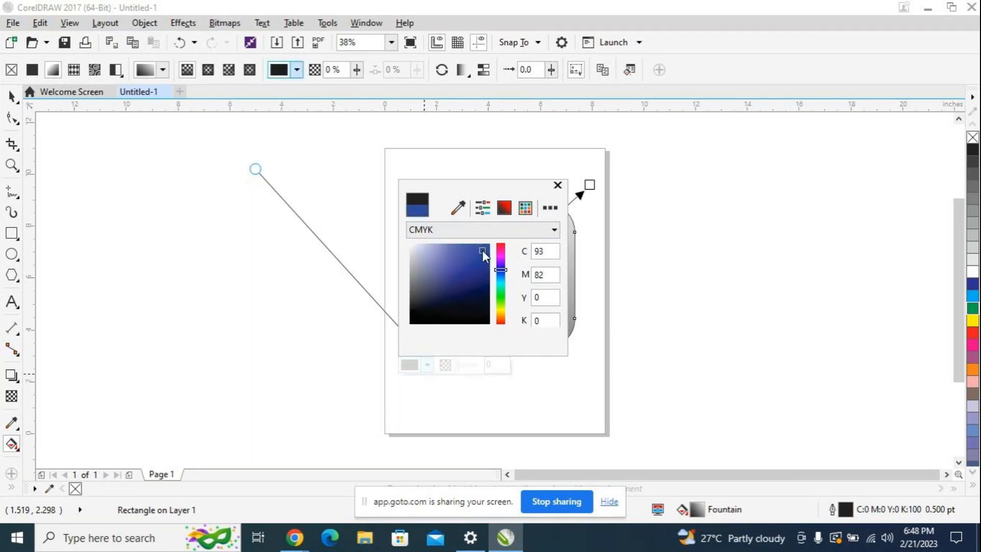
pyautogui.click(485, 257)
pyautogui.click(486, 251)
pyautogui.moveTo(500, 269); pyautogui.dragTo(504, 269)
pyautogui.click(482, 260)
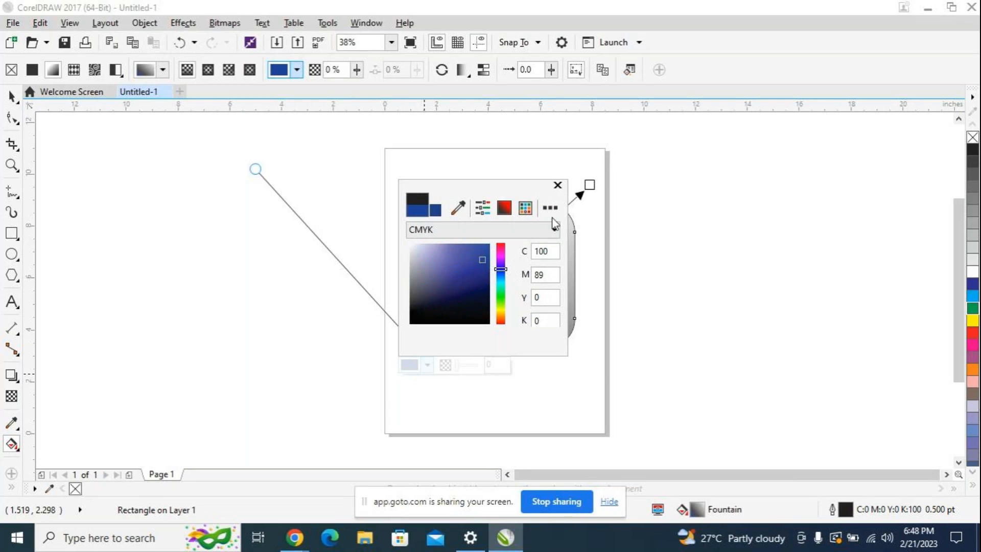
pyautogui.click(558, 185)
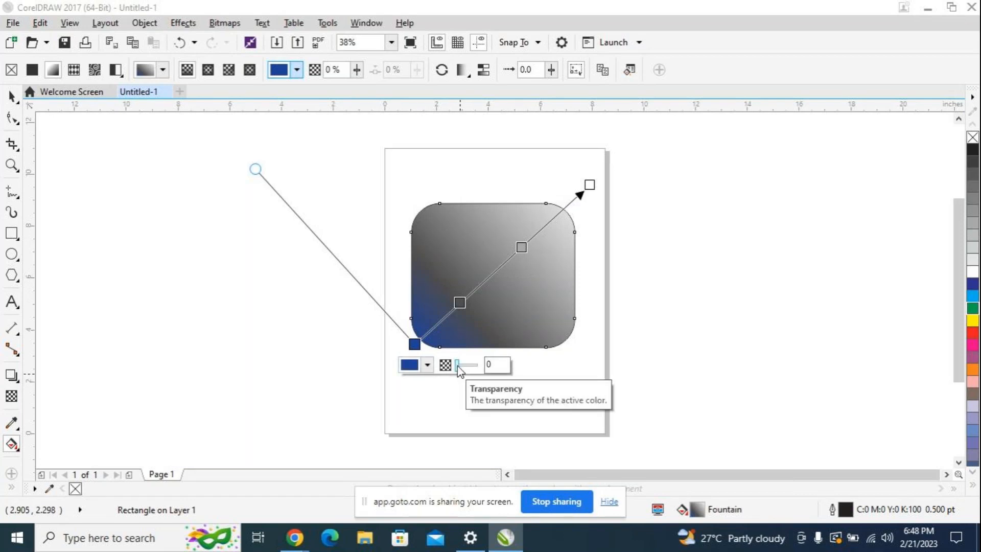
# Step: Try raising the transparency of the fountain fill's blue start node up to 69% and return it to 0%
pyautogui.moveTo(458, 366)
pyautogui.mouseDown()
pyautogui.moveTo(470, 368)
pyautogui.moveTo(462, 373)
pyautogui.mouseUp()
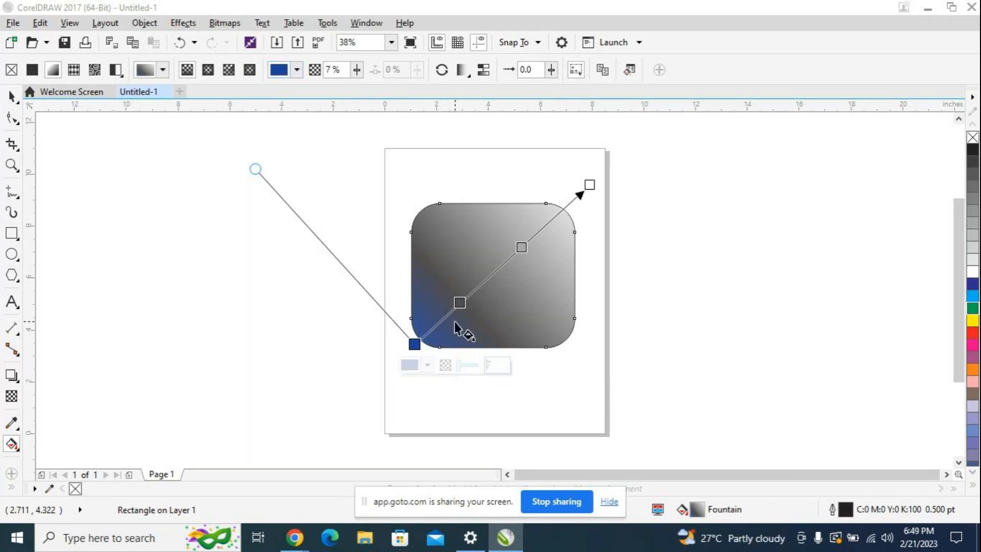
pyautogui.click(455, 366)
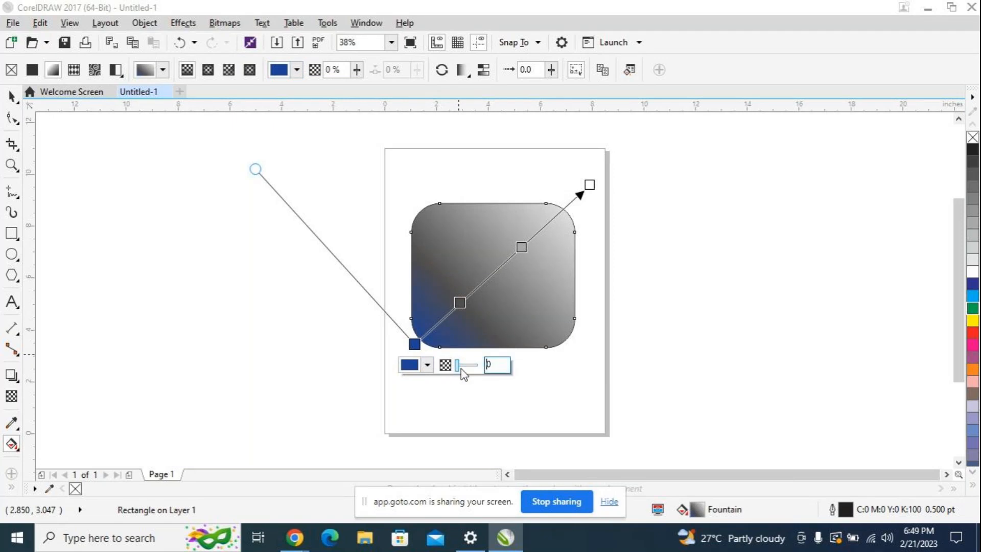
pyautogui.moveTo(458, 366); pyautogui.dragTo(470, 366)
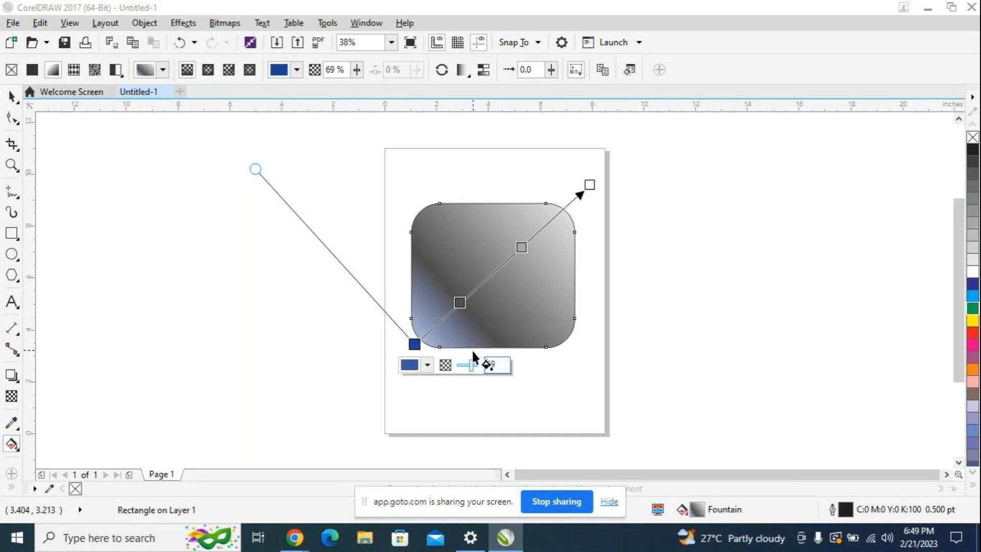
pyautogui.moveTo(467, 366); pyautogui.dragTo(457, 367)
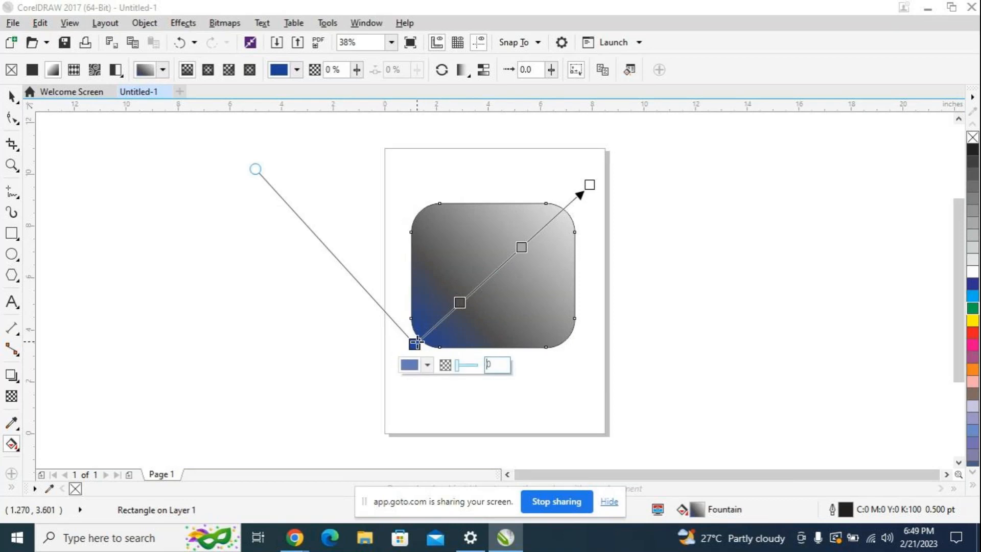
# Step: Shift the blue start node slightly outward and recolour the dark grey second node red with RGB values 209, 8, 52
pyautogui.moveTo(414, 344); pyautogui.dragTo(410, 352)
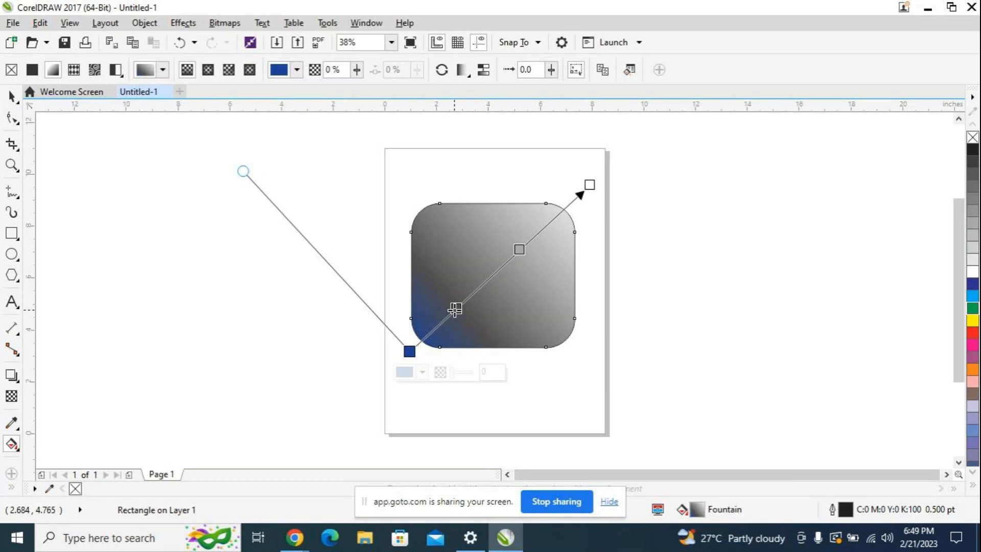
pyautogui.doubleClick(455, 309)
pyautogui.click(465, 333)
pyautogui.moveTo(542, 436); pyautogui.dragTo(546, 404)
pyautogui.click(530, 404)
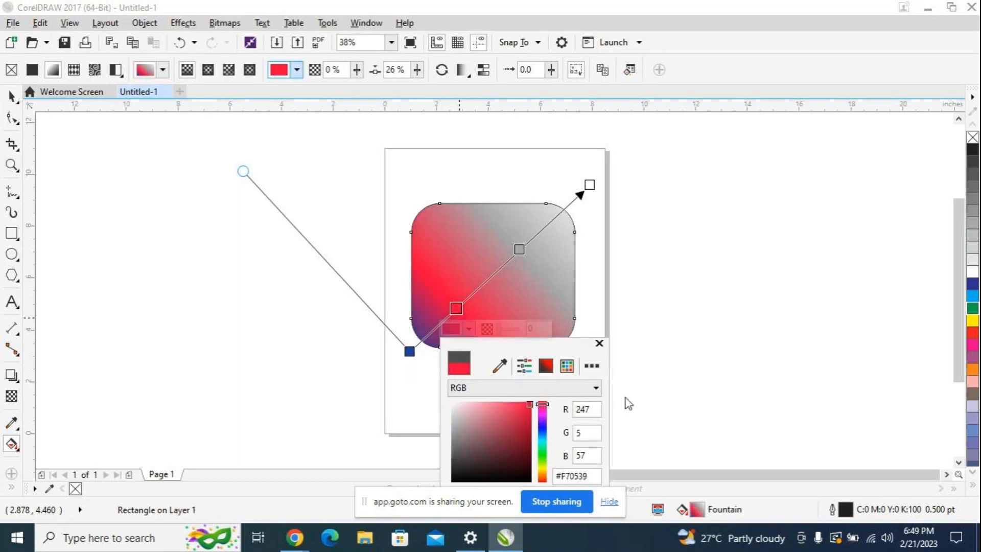
pyautogui.click(528, 416)
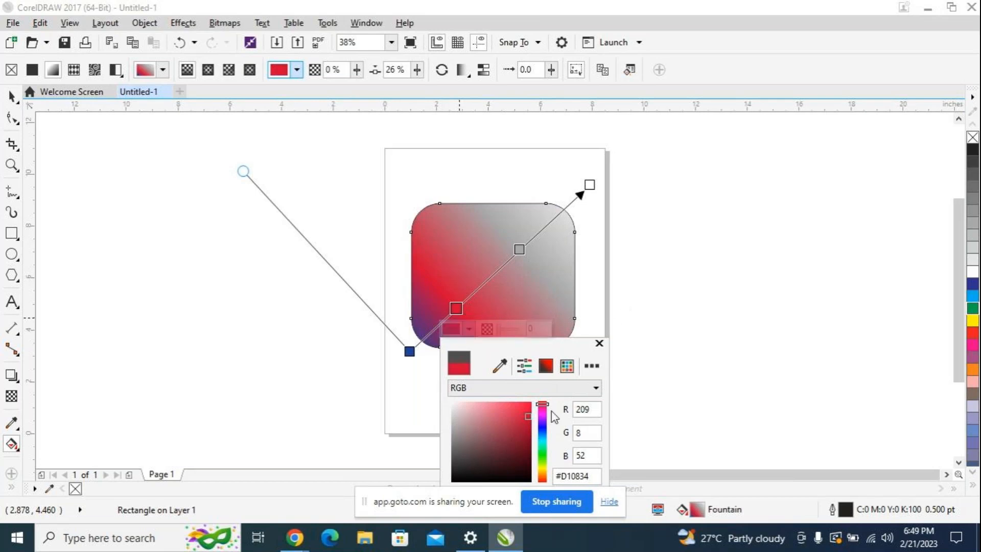
# Step: Recolour the light grey third node magenta with CMYK values 41, 94, 0, 0
pyautogui.click(522, 247)
pyautogui.click(519, 249)
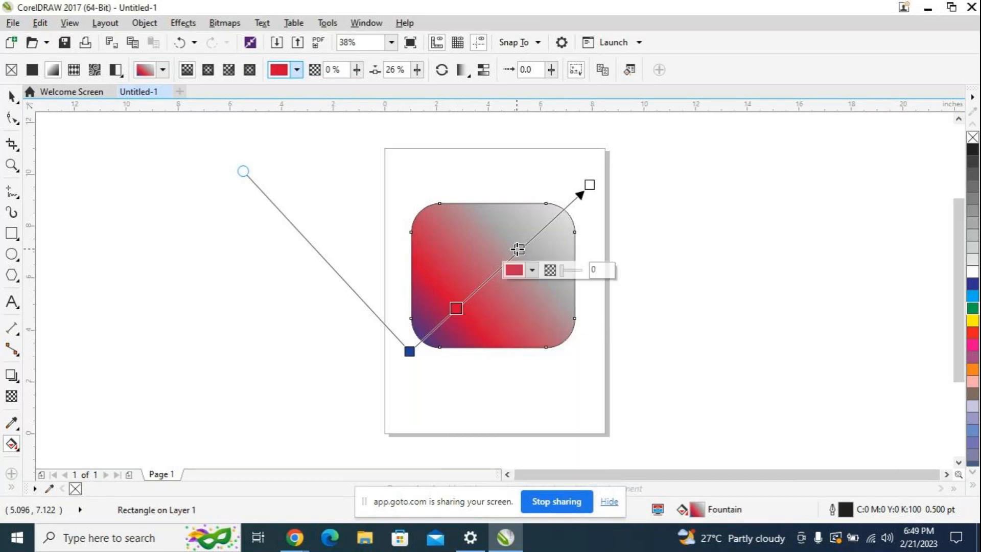
pyautogui.click(532, 271)
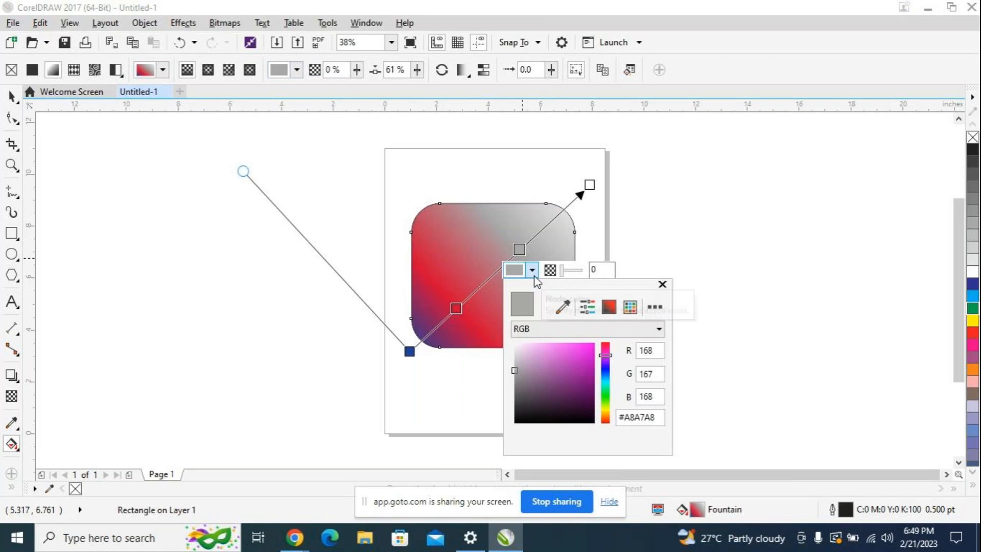
pyautogui.click(586, 365)
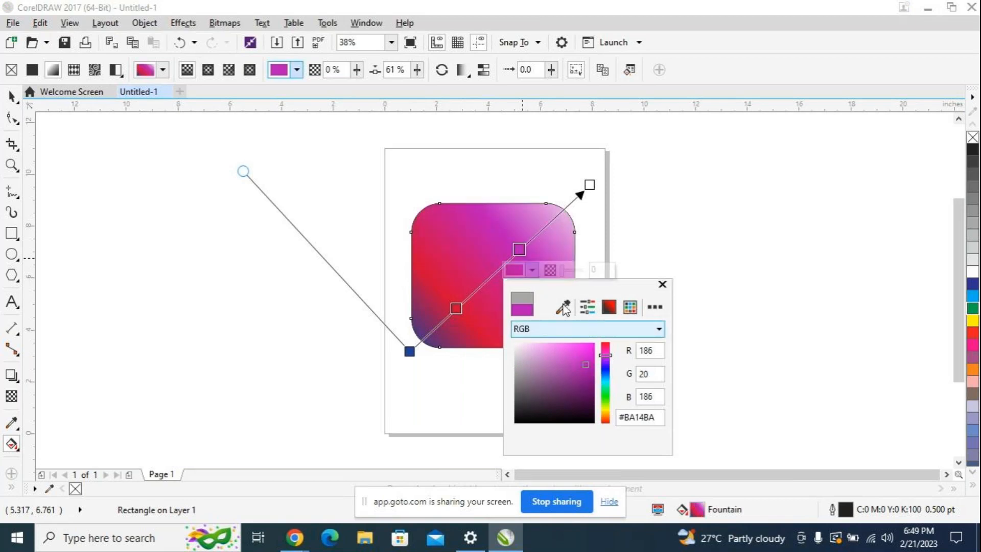
# Step: Set the white end node to orange with CMYK 9, 47, 100, 0 and move it onto the rectangle's upper-right corner
pyautogui.click(590, 185)
pyautogui.click(602, 205)
pyautogui.moveTo(676, 333); pyautogui.dragTo(676, 350)
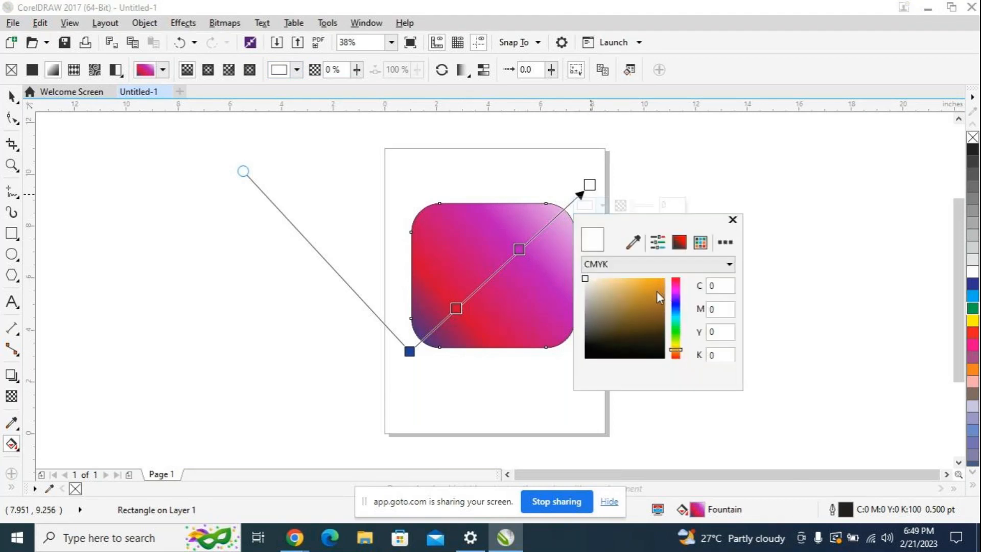
pyautogui.click(659, 286)
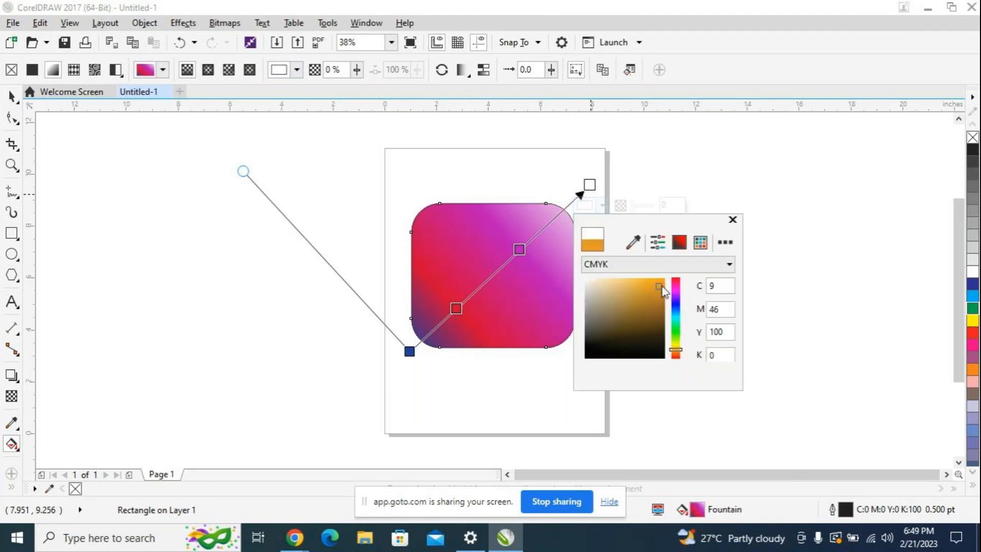
pyautogui.click(590, 186)
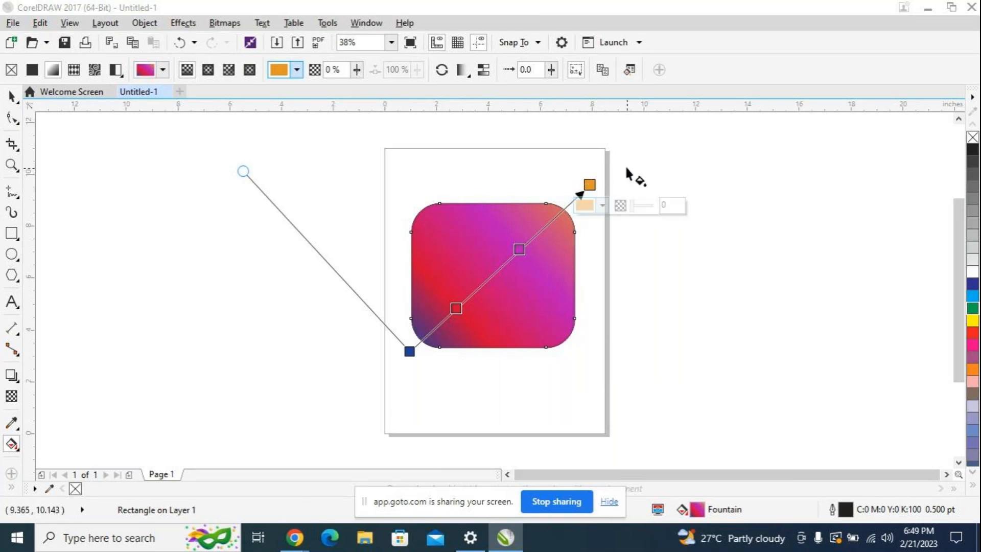
pyautogui.click(609, 168)
pyautogui.click(565, 213)
pyautogui.moveTo(588, 185); pyautogui.dragTo(566, 210)
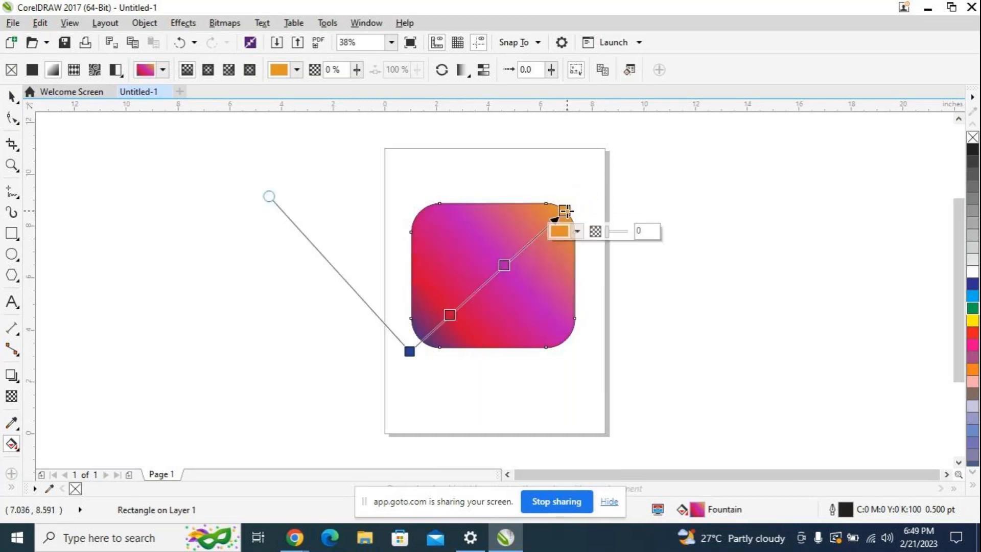
# Step: Change the end node's colour to yellow with CMYK values 10, 8, 100, 0
pyautogui.click(578, 233)
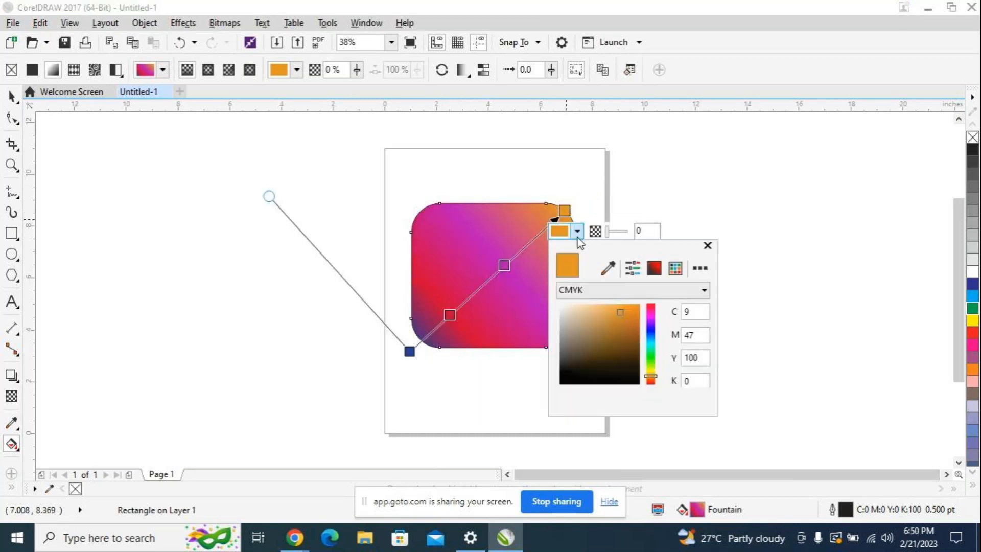
pyautogui.click(630, 309)
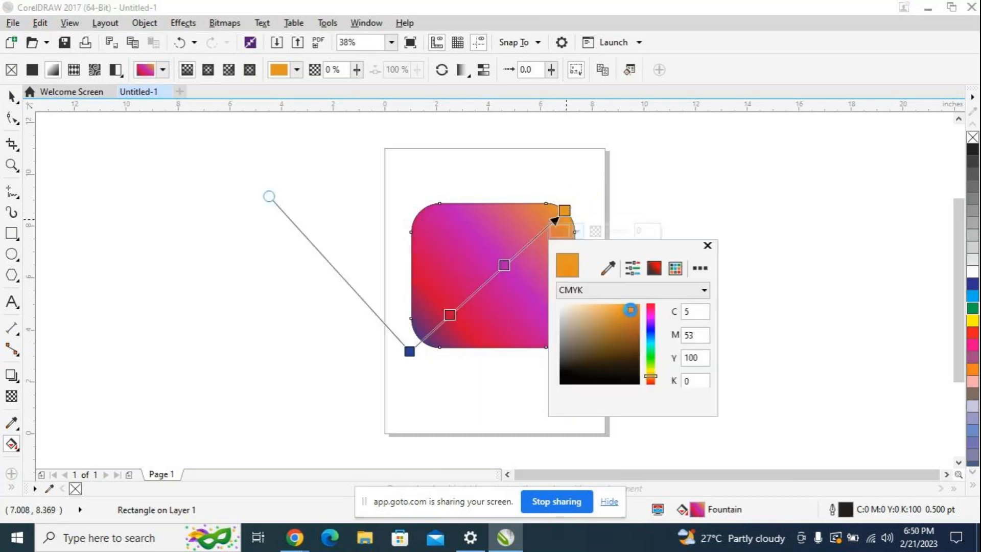
pyautogui.click(650, 374)
pyautogui.moveTo(652, 376); pyautogui.dragTo(652, 372)
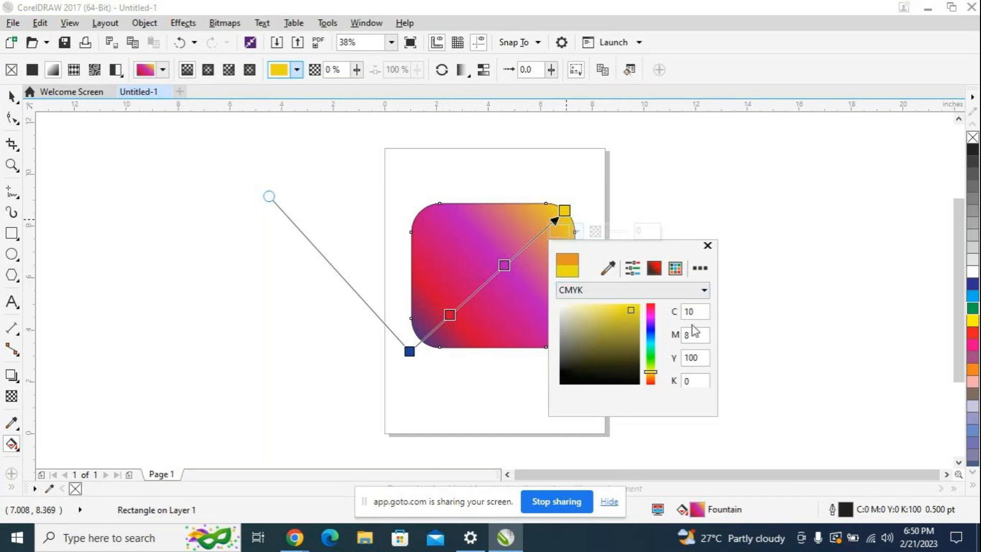
pyautogui.click(679, 211)
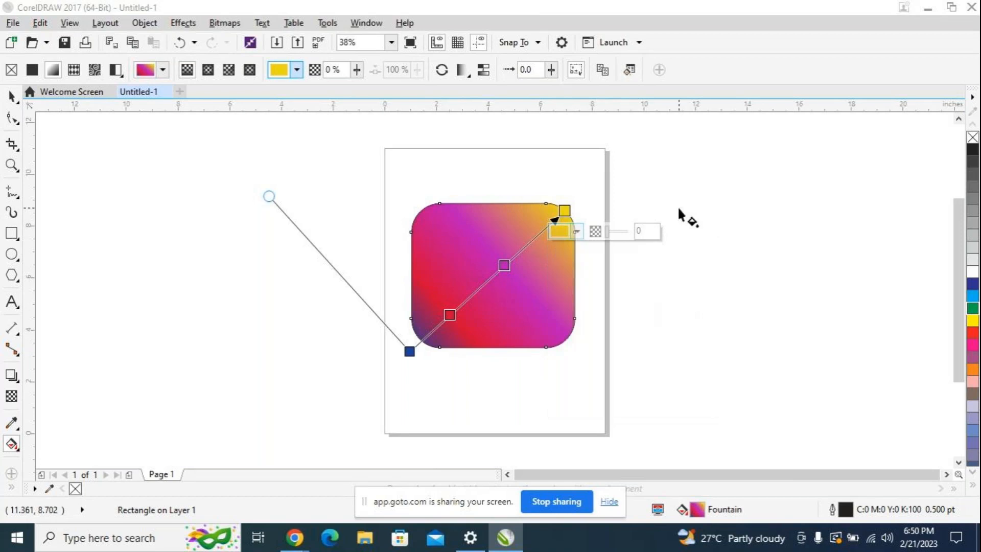
# Step: Shift the magenta node's hue to pink #BA1464 and slide the red node along the gradient to 36%
pyautogui.click(506, 266)
pyautogui.click(517, 286)
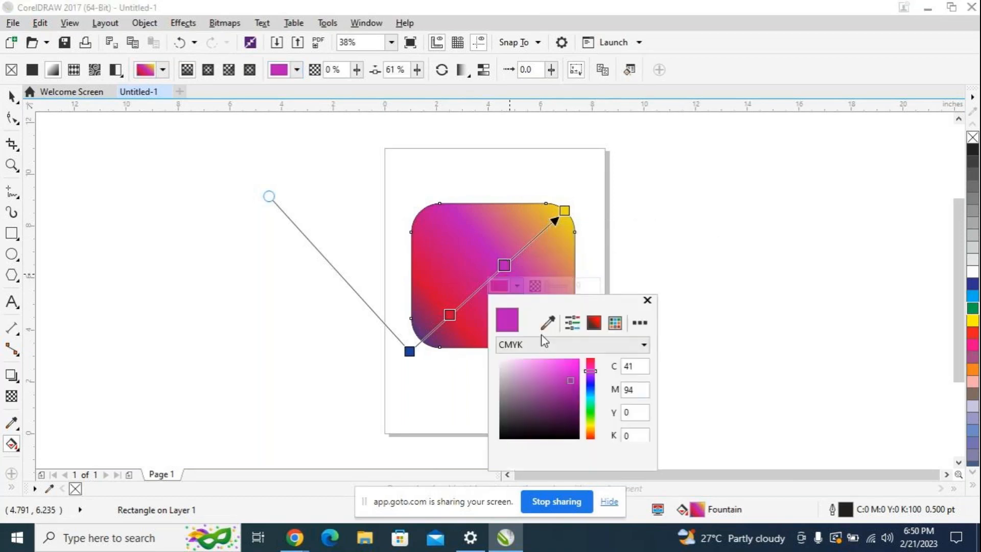
pyautogui.moveTo(591, 371); pyautogui.dragTo(591, 364)
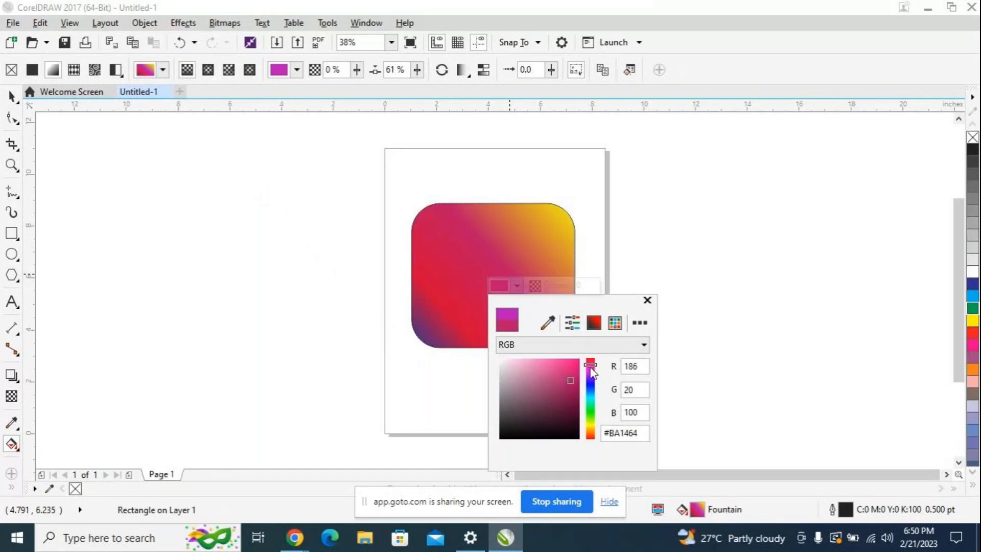
pyautogui.click(480, 252)
pyautogui.moveTo(450, 316); pyautogui.dragTo(465, 300)
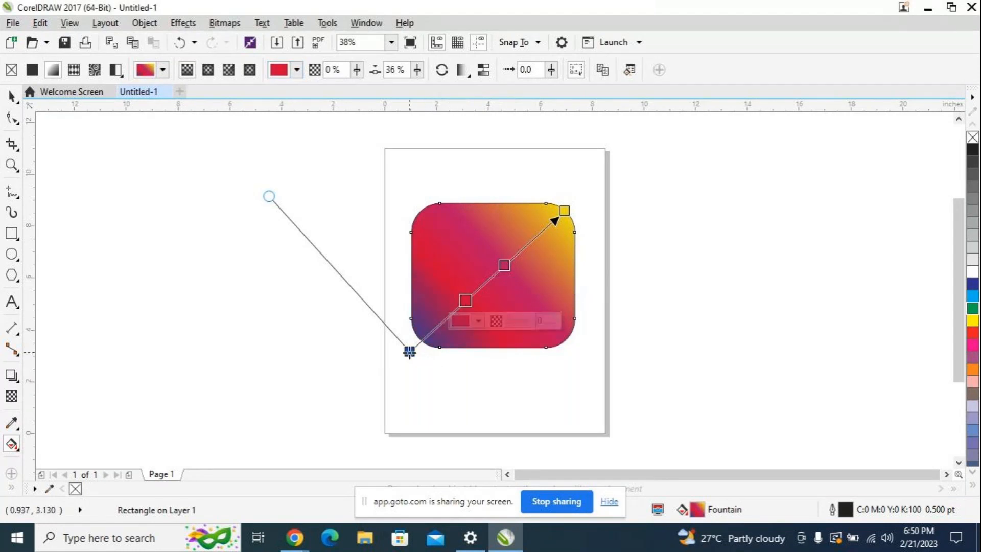
# Step: Darken the blue start node to navy and reposition it onto the rectangle's lower-left corner
pyautogui.moveTo(409, 351); pyautogui.dragTo(404, 354)
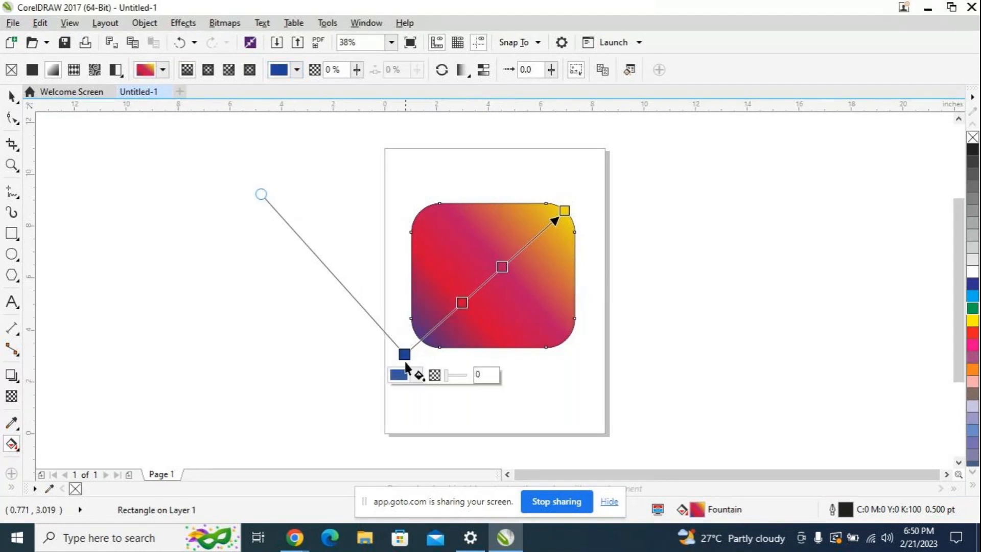
pyautogui.click(416, 375)
pyautogui.click(470, 299)
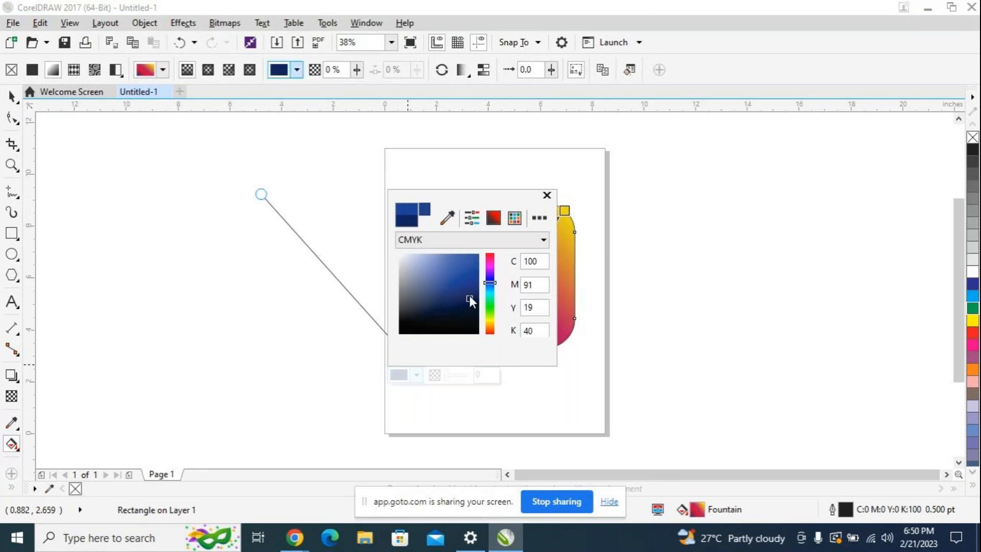
pyautogui.click(462, 291)
pyautogui.click(459, 300)
pyautogui.click(546, 196)
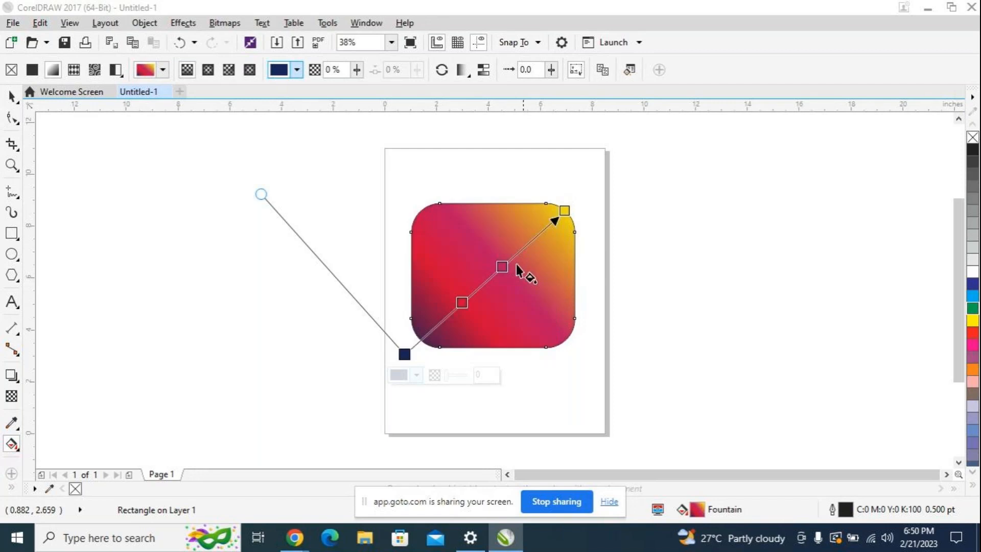
pyautogui.moveTo(404, 353); pyautogui.dragTo(417, 346)
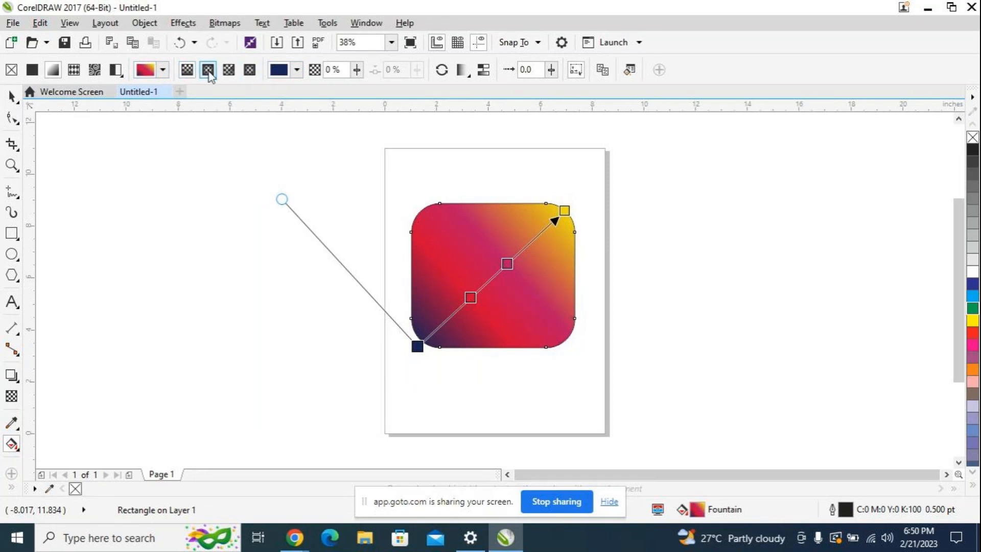
# Step: Try an elliptical fountain fill, swing its outer node toward the rectangle's lower-left corner, and switch back to a linear fill
pyautogui.click(208, 70)
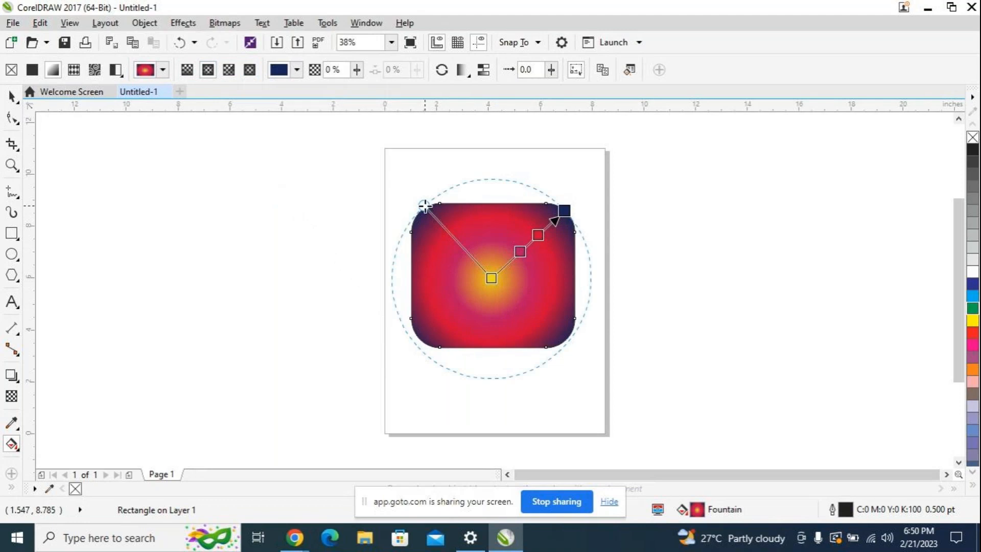
pyautogui.moveTo(564, 211); pyautogui.dragTo(445, 328)
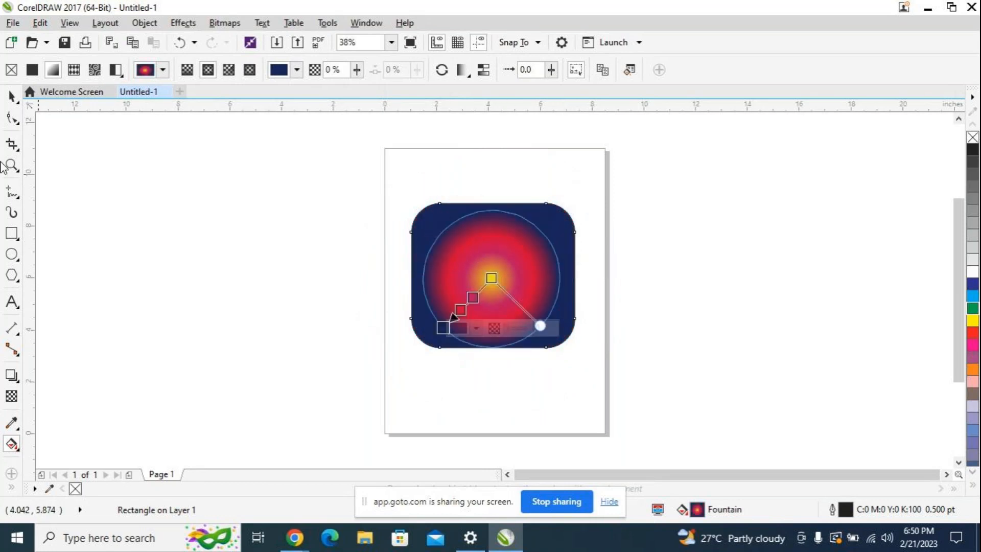
pyautogui.click(187, 71)
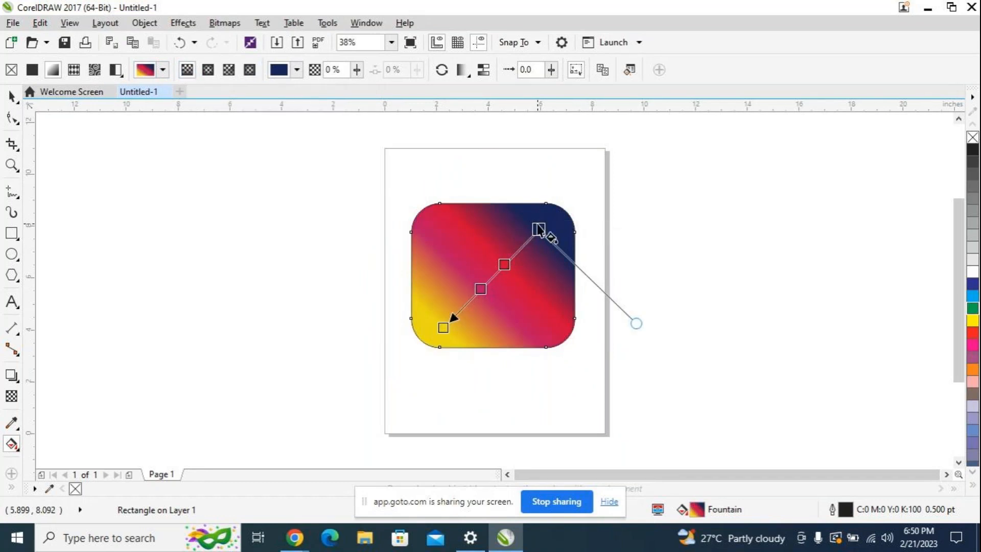
# Step: Stretch the gradient from the rectangle's upper-right corner to its lower-left corner and remove the rectangle's outline
pyautogui.moveTo(539, 228); pyautogui.dragTo(575, 200)
pyautogui.moveTo(443, 327); pyautogui.dragTo(425, 343)
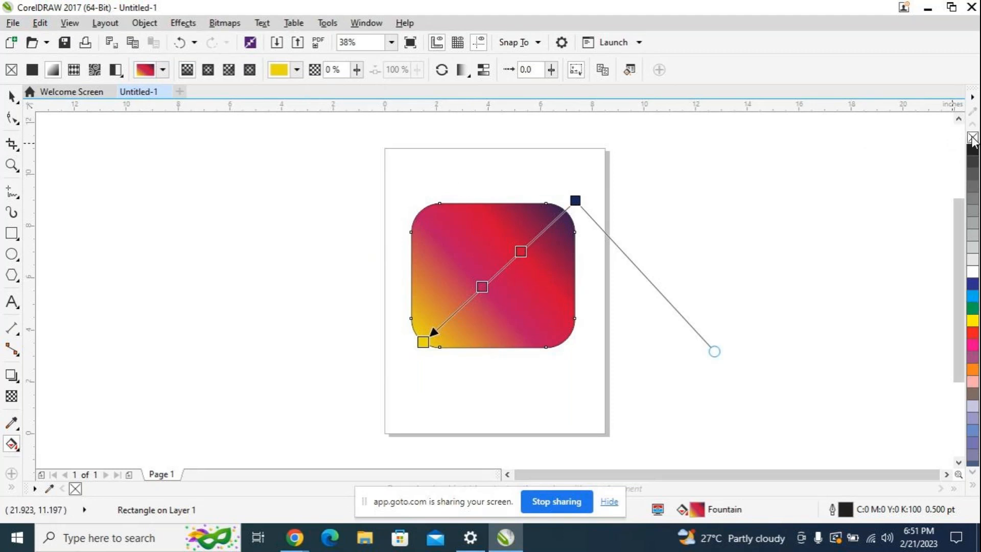
pyautogui.rightClick(973, 138)
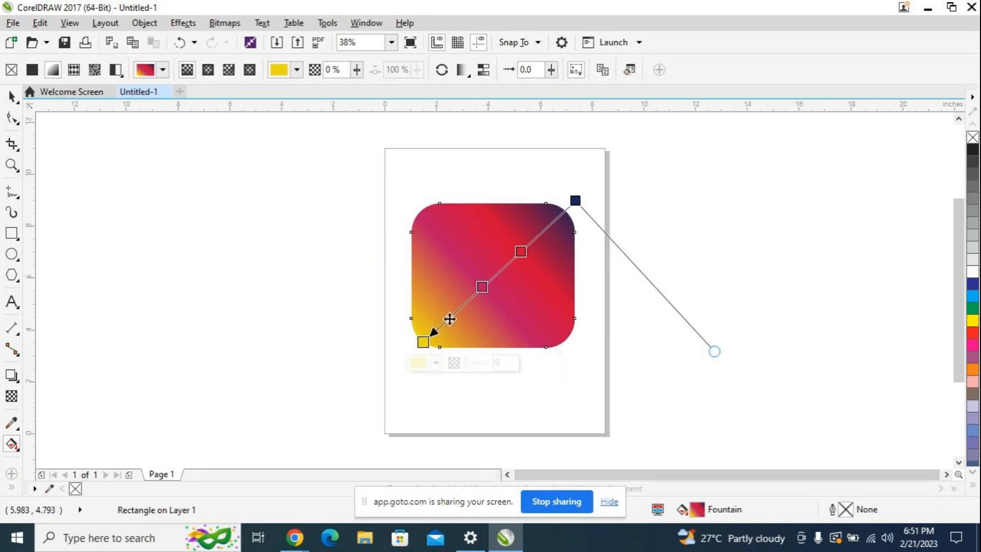
pyautogui.moveTo(424, 342); pyautogui.dragTo(423, 347)
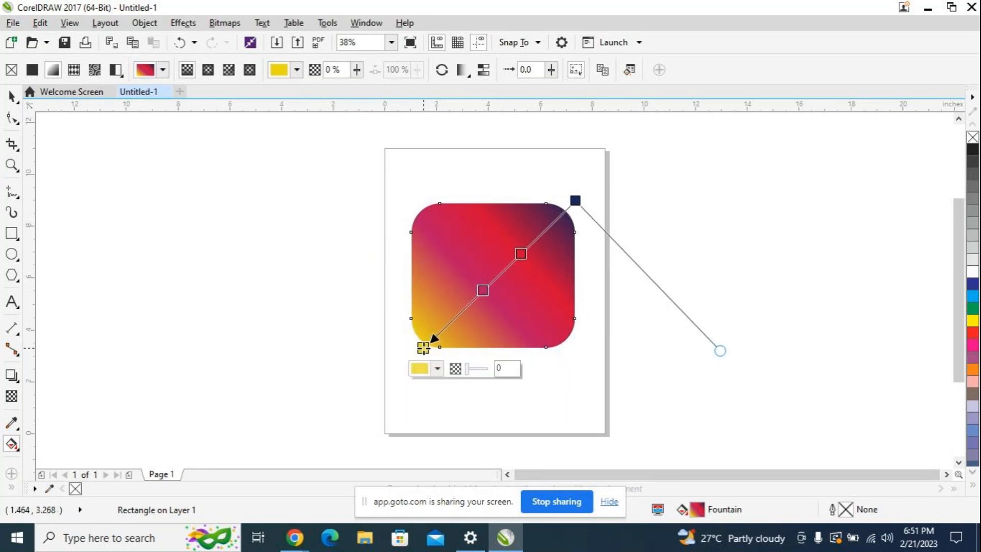
# Step: Slide the pink node toward the yellow end and the red node toward the navy end, and adjust the navy node's position at the corner
pyautogui.moveTo(482, 289); pyautogui.dragTo(466, 303)
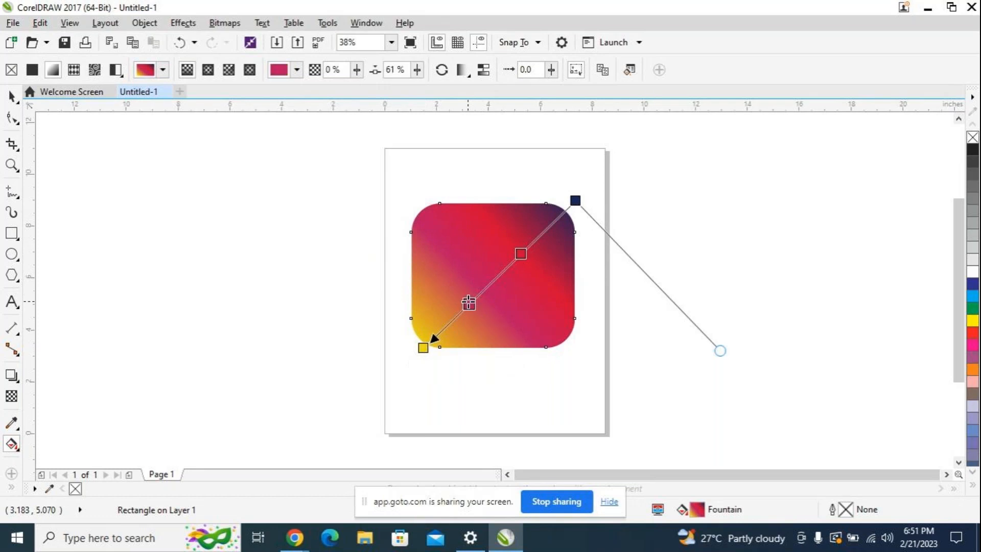
pyautogui.moveTo(521, 253); pyautogui.dragTo(526, 251)
pyautogui.moveTo(471, 301); pyautogui.dragTo(457, 316)
pyautogui.moveTo(522, 252)
pyautogui.mouseDown()
pyautogui.moveTo(516, 259)
pyautogui.moveTo(530, 246)
pyautogui.mouseUp()
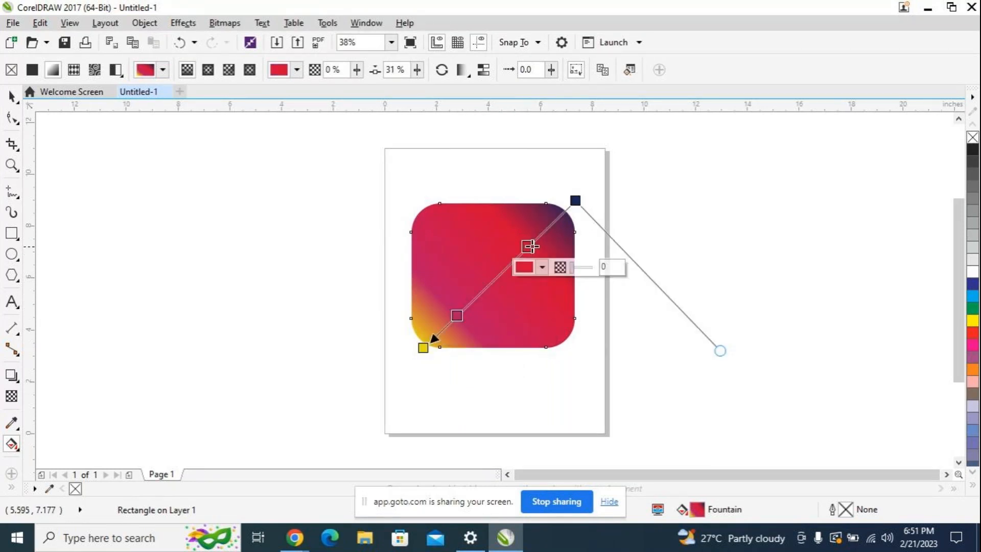
pyautogui.moveTo(575, 200); pyautogui.dragTo(566, 212)
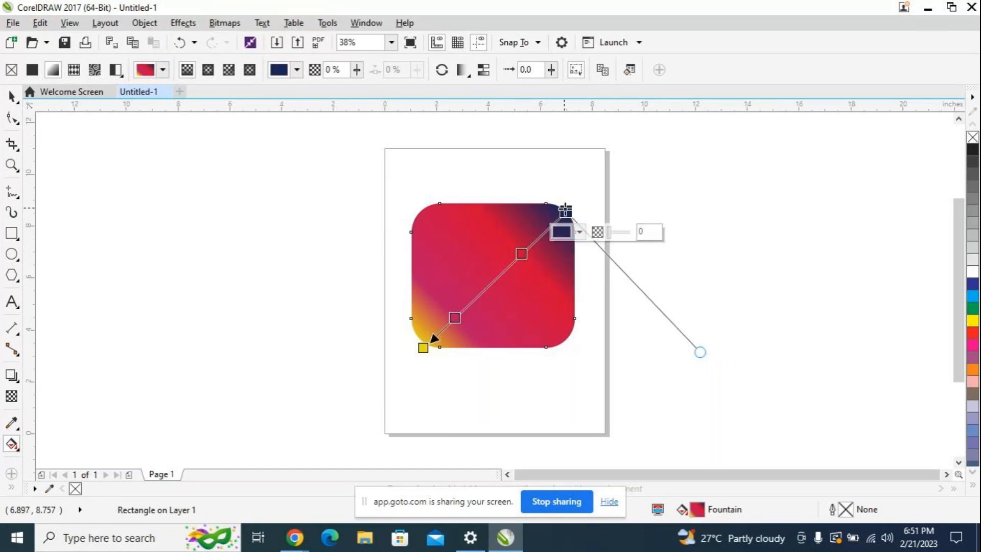
pyautogui.moveTo(566, 211); pyautogui.dragTo(573, 204)
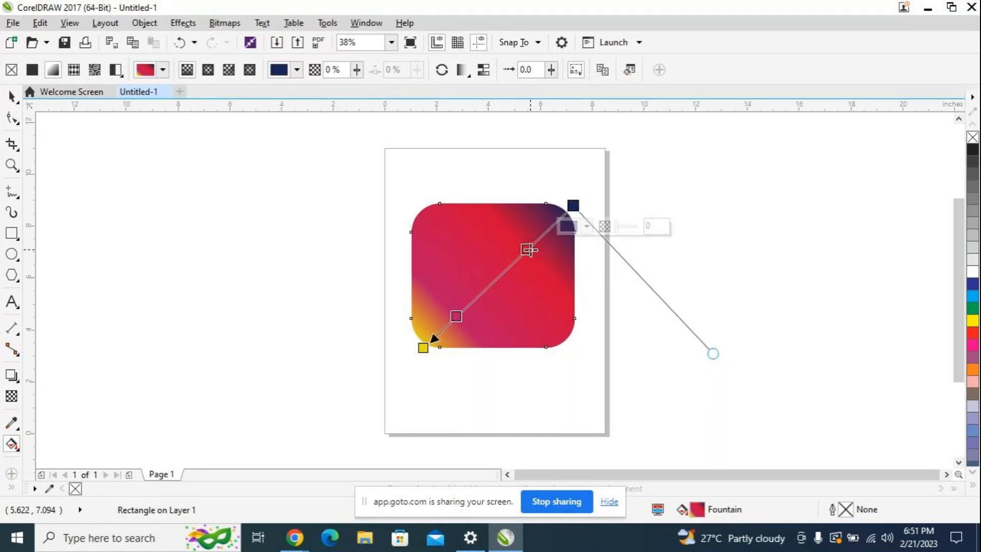
# Step: Fine-tune the pink, red and yellow node positions of the diagonal fountain fill and deselect the rectangle
pyautogui.click(457, 316)
pyautogui.moveTo(469, 310); pyautogui.dragTo(530, 249)
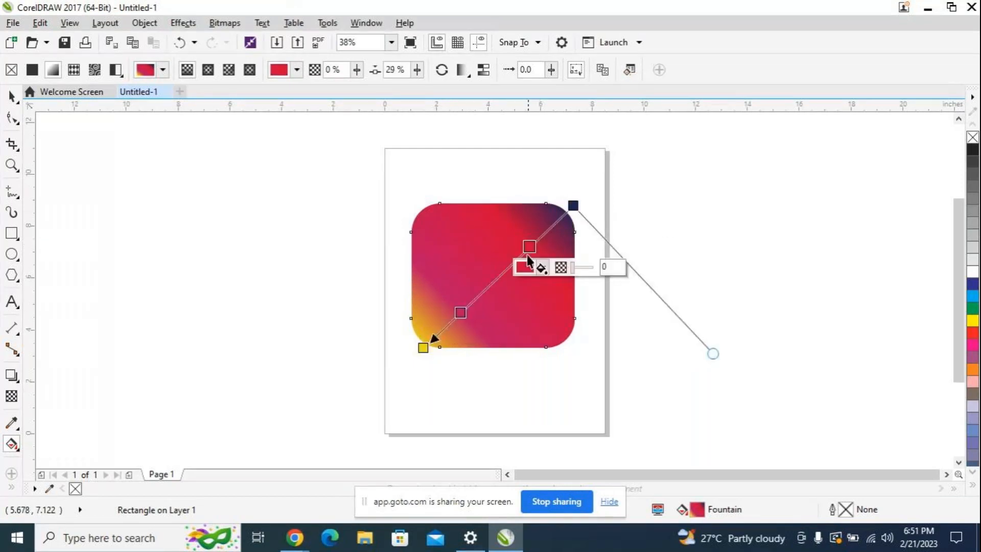
pyautogui.click(424, 347)
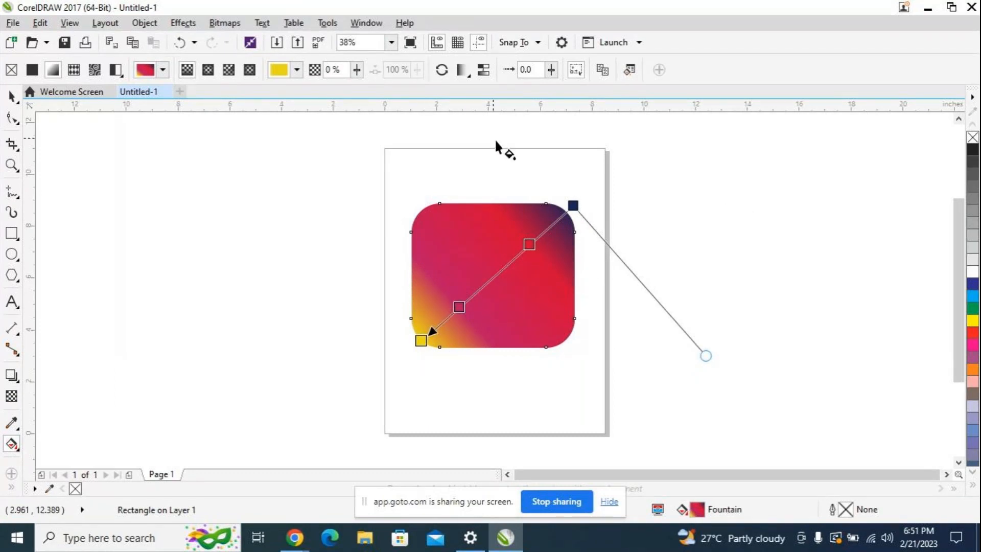
pyautogui.click(12, 96)
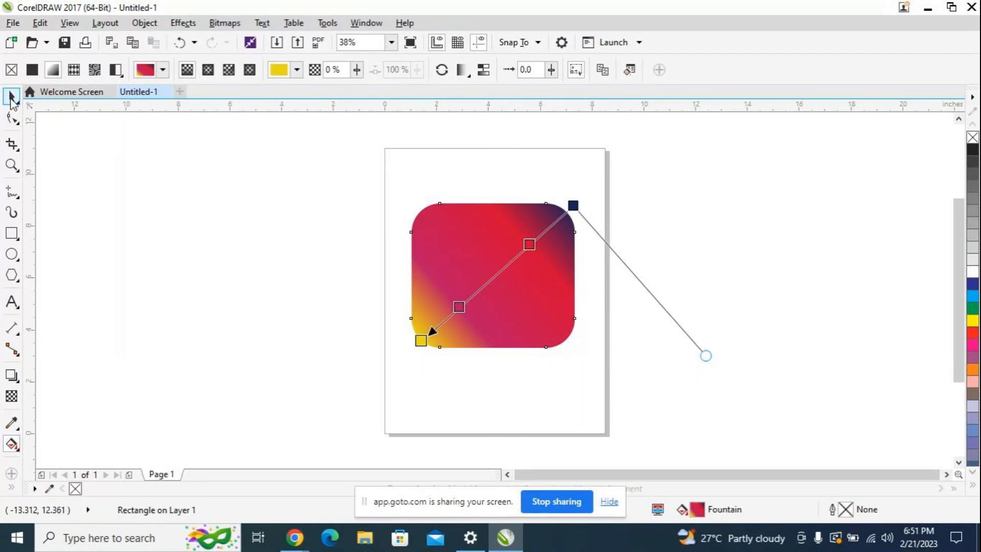
pyautogui.click(395, 153)
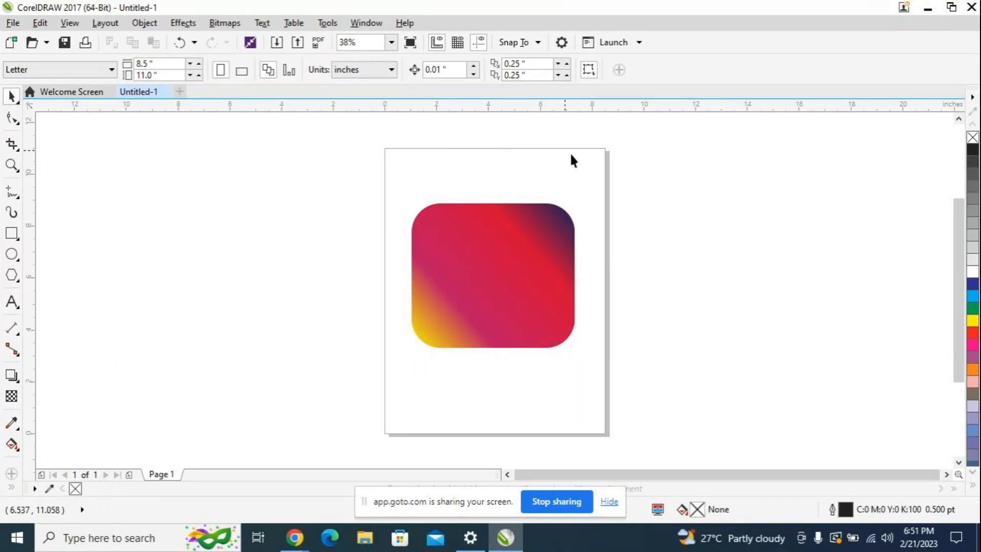
# Step: Draw a rectangle about 4.9 by 4.6 inches beside the page and round all its corners to a 1.0 inch radius
pyautogui.click(471, 247)
pyautogui.click(11, 232)
pyautogui.moveTo(185, 216); pyautogui.dragTo(312, 335)
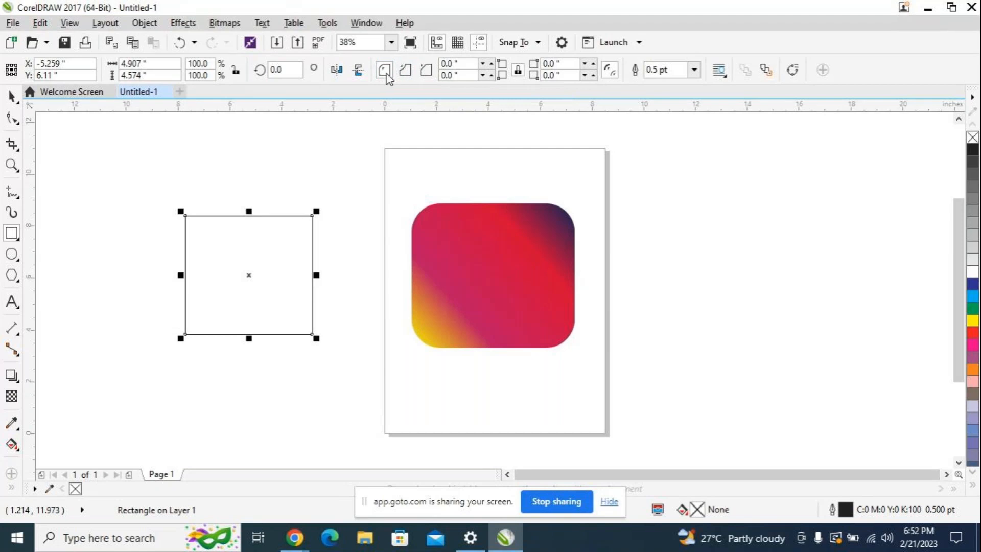
pyautogui.click(468, 64)
pyautogui.write('1')
pyautogui.press('Tab')
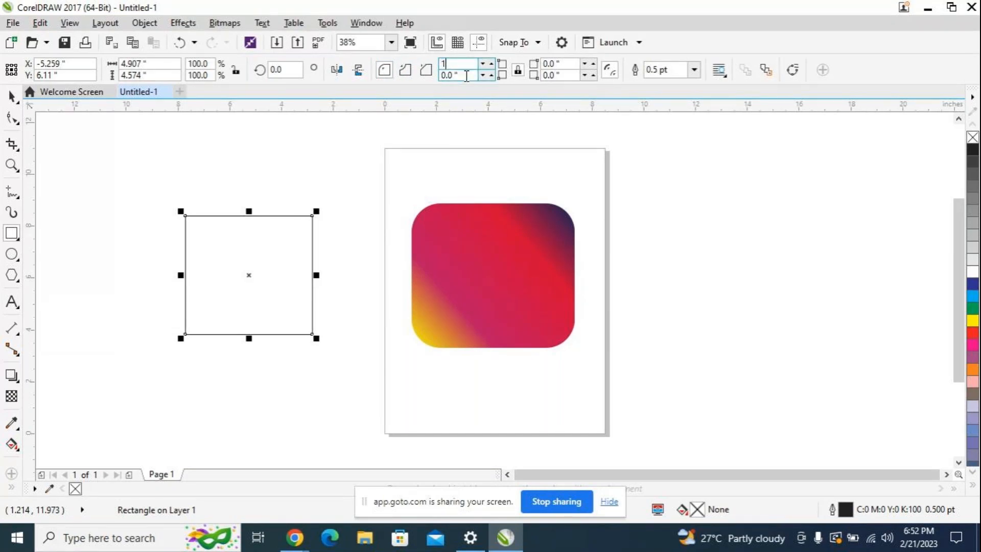
pyautogui.write('1')
pyautogui.press('Tab')
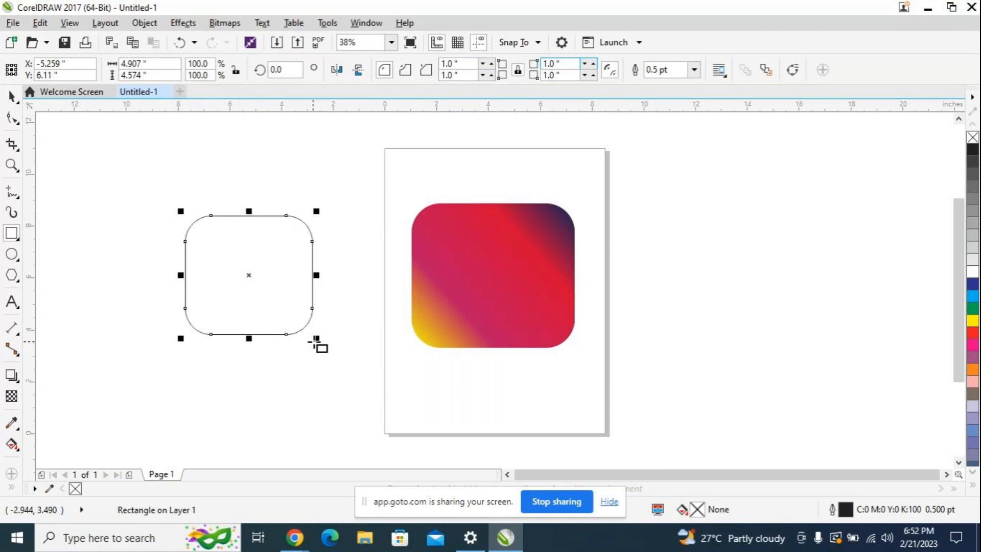
# Step: Scale the new rounded rectangle to about 4.16 by 3.88 inches and centre it on the gradient rectangle
pyautogui.moveTo(316, 338); pyautogui.dragTo(295, 291)
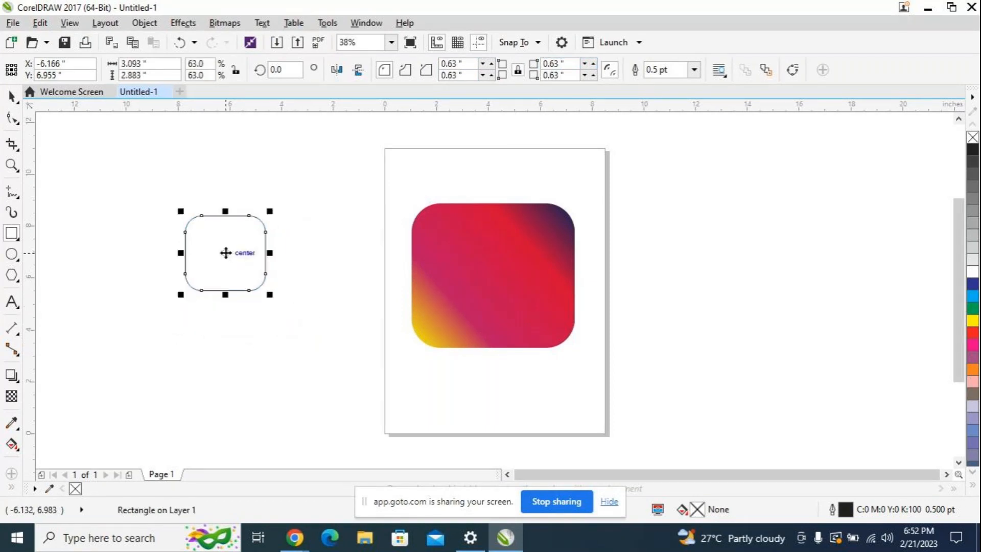
pyautogui.moveTo(225, 252); pyautogui.dragTo(326, 264)
pyautogui.moveTo(372, 306); pyautogui.dragTo(386, 326)
pyautogui.moveTo(332, 271); pyautogui.dragTo(485, 281)
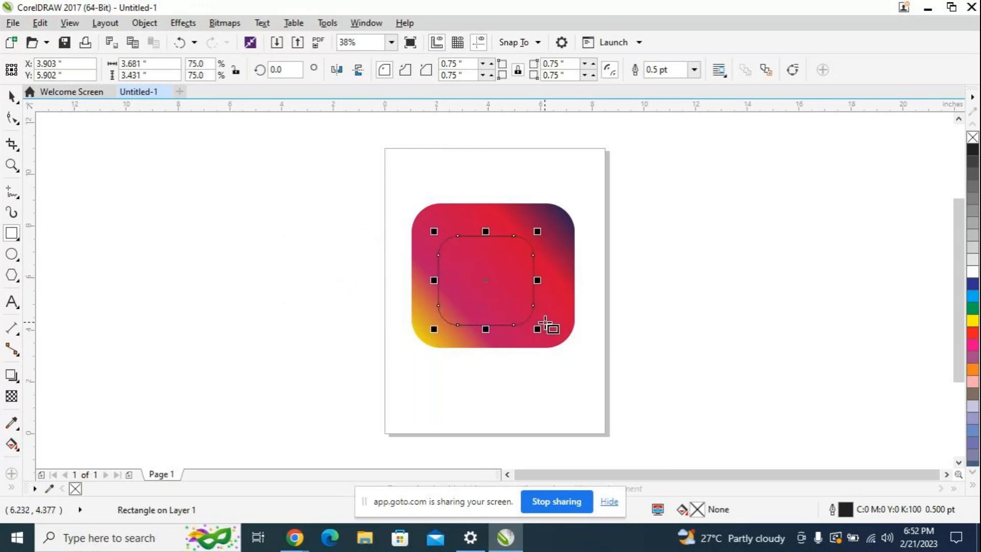
pyautogui.moveTo(536, 328); pyautogui.dragTo(548, 337)
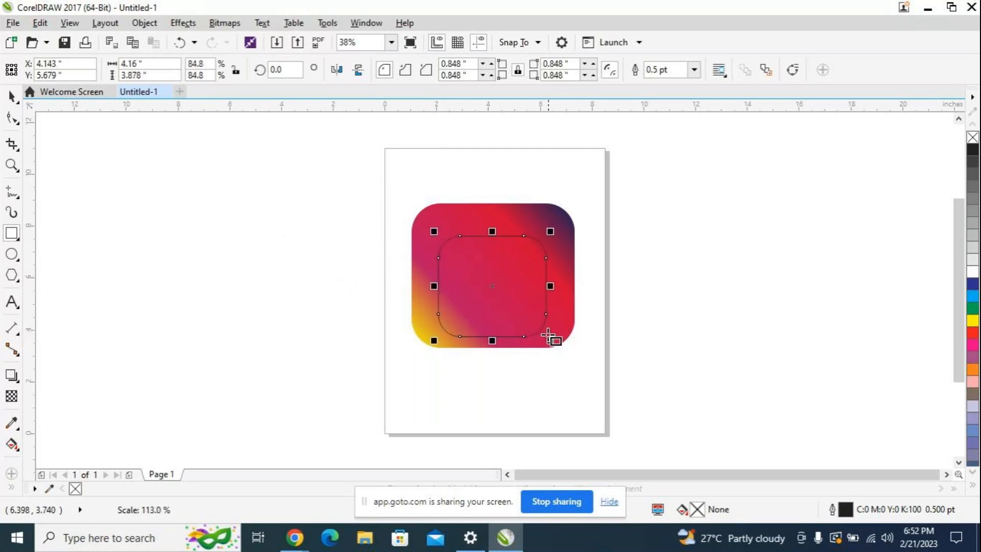
pyautogui.moveTo(492, 282); pyautogui.dragTo(492, 275)
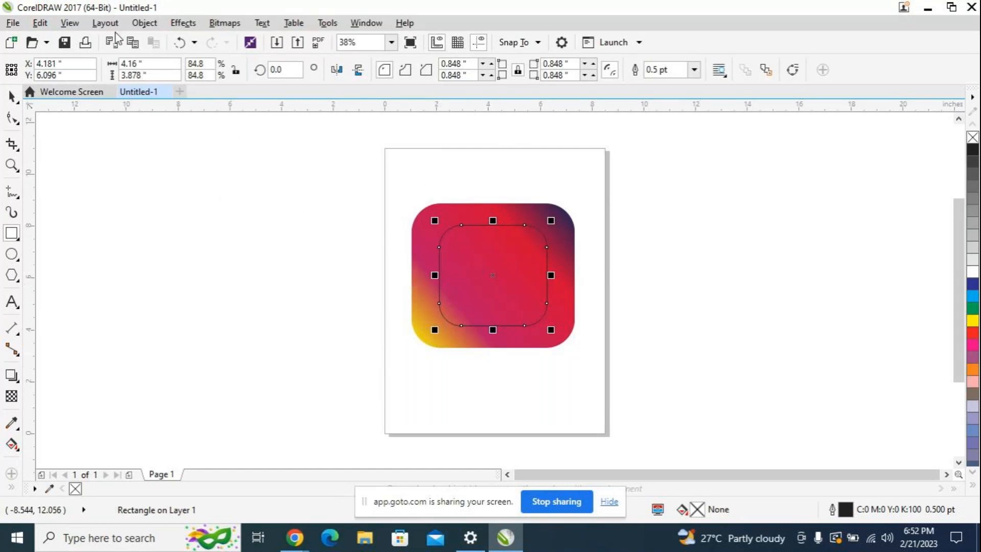
pyautogui.click(70, 22)
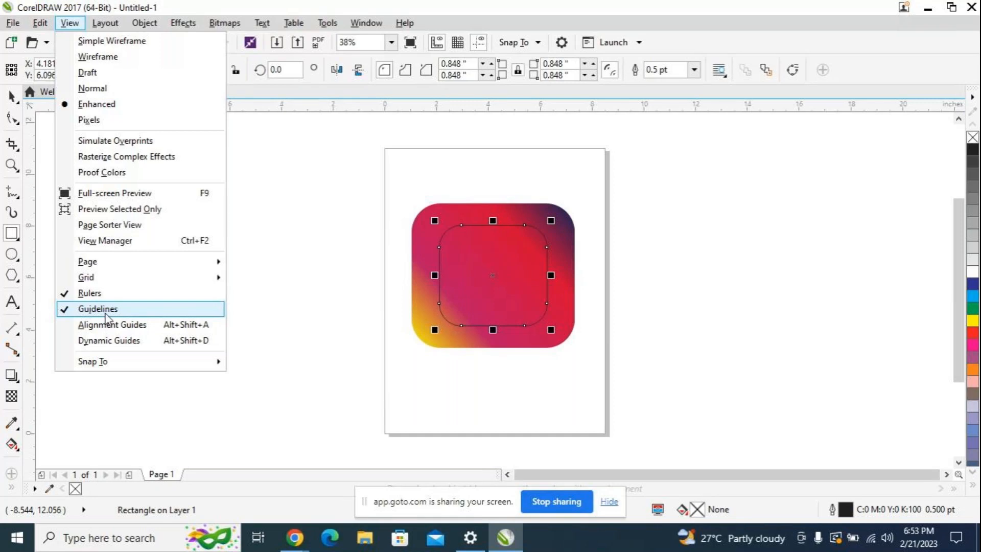
pyautogui.click(250, 304)
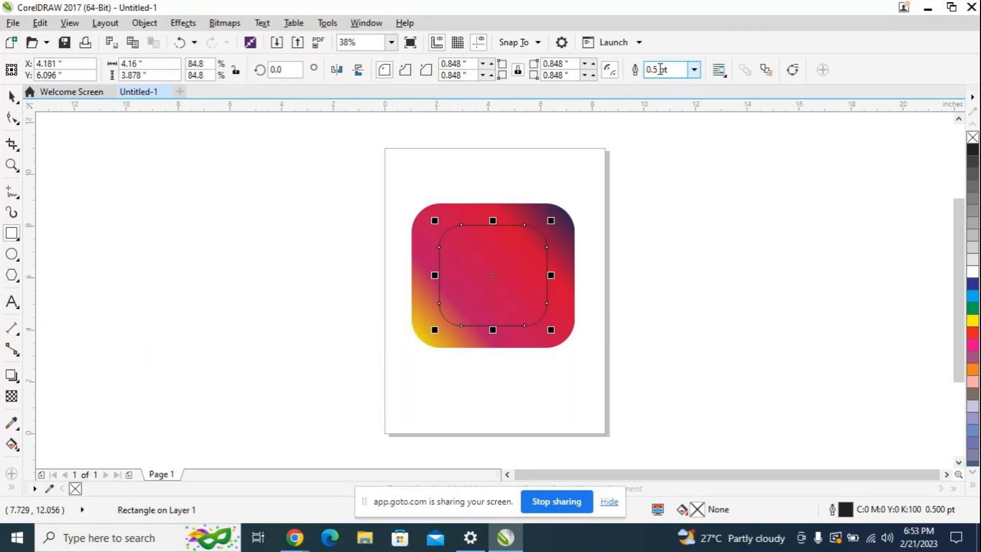
# Step: Give the inner rounded rectangle a 12 pt white outline
pyautogui.click(695, 70)
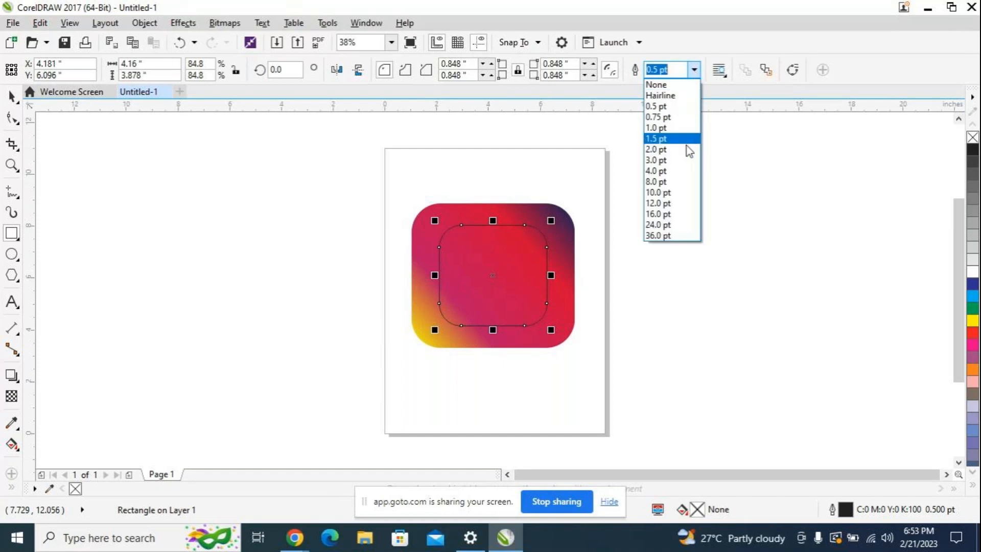
pyautogui.click(678, 193)
pyautogui.click(694, 71)
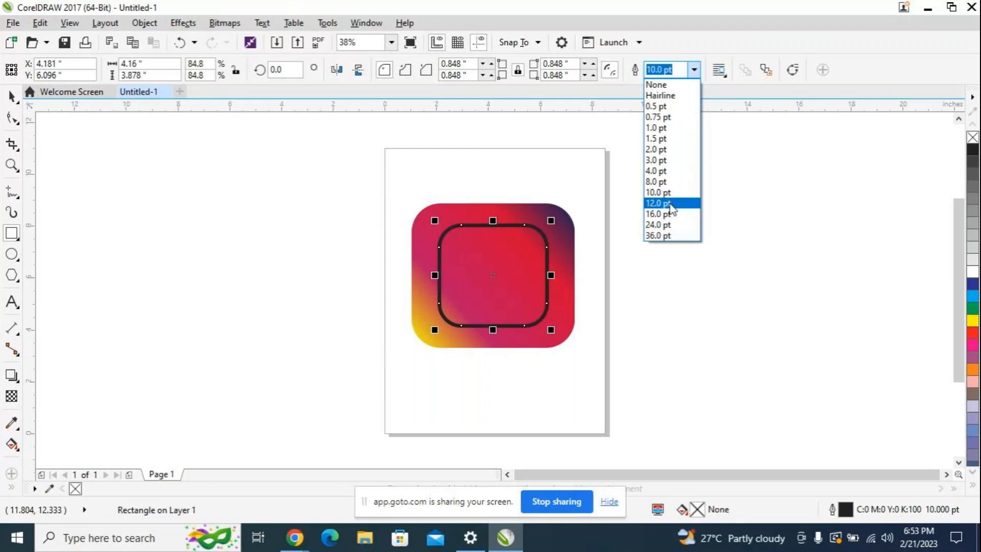
pyautogui.click(670, 204)
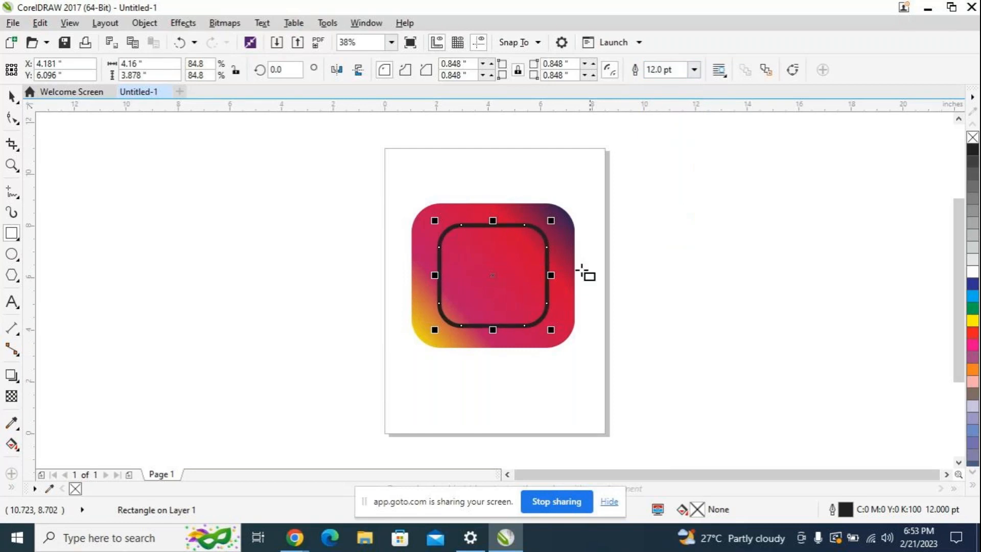
pyautogui.rightClick(972, 276)
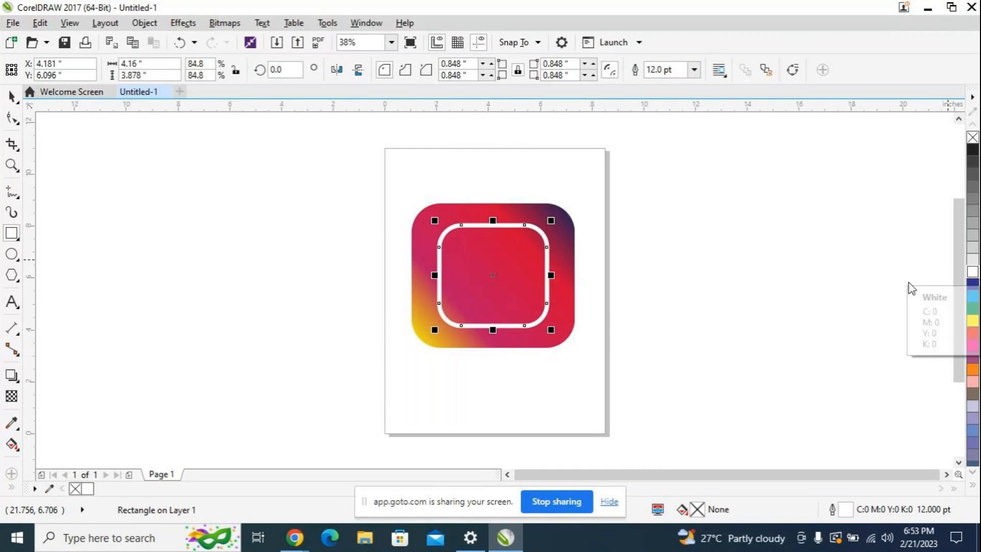
# Step: Nudge the white-outlined rectangle a net 0.05 inch left and 0.02 inch down, and deselect it
pyautogui.click(492, 278)
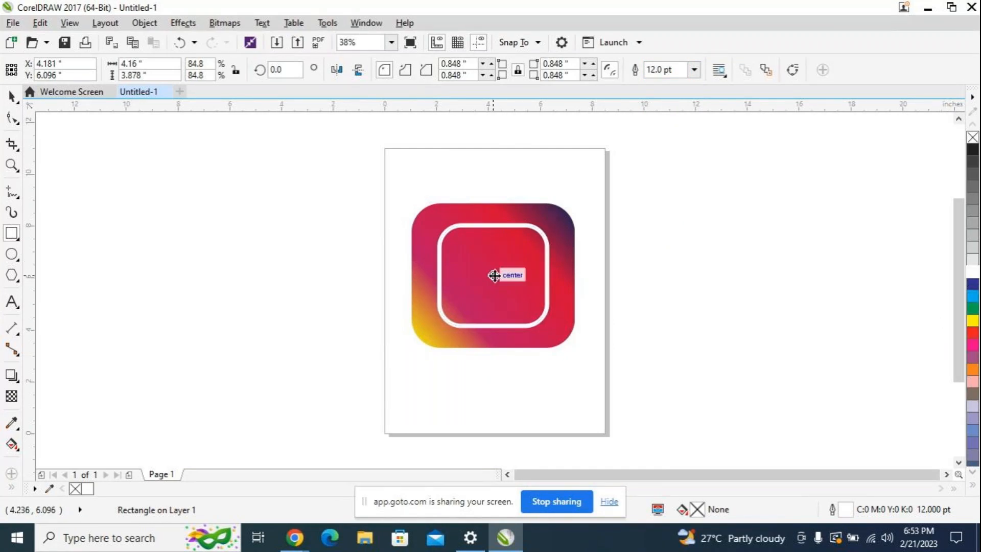
pyautogui.click(492, 275)
pyautogui.press('Left')
pyautogui.press('Left')
pyautogui.press('Left')
pyautogui.press('Left')
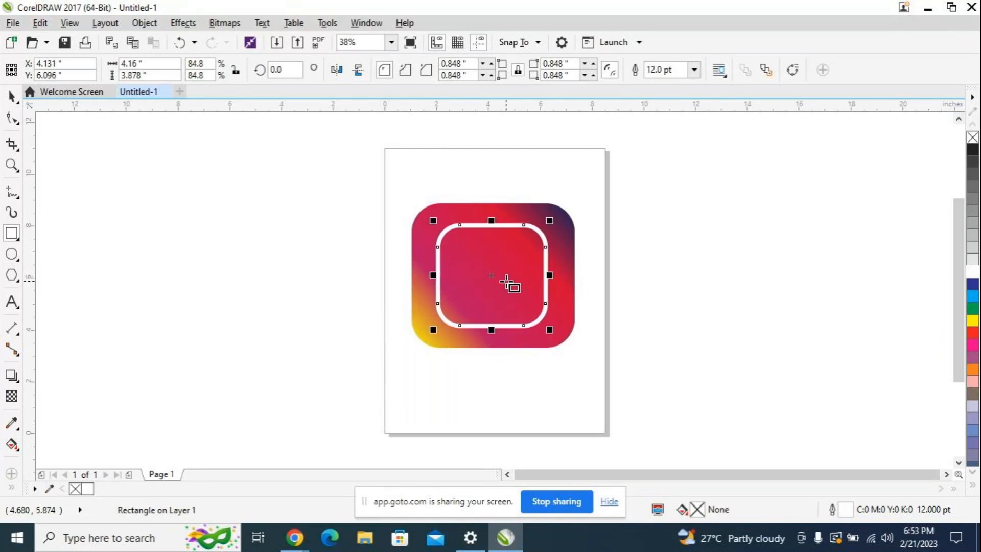
pyautogui.press('Left')
pyautogui.press('Left')
pyautogui.press('Left')
pyautogui.press('Left')
pyautogui.press('Left')
pyautogui.press('Left')
pyautogui.press('Left')
pyautogui.press('Left')
pyautogui.press('Left')
pyautogui.press('Left')
pyautogui.press('Down')
pyautogui.press('Down')
pyautogui.press('Right')
pyautogui.press('Right')
pyautogui.press('Right')
pyautogui.press('Right')
pyautogui.press('Right')
pyautogui.press('Right')
pyautogui.press('Right')
pyautogui.press('Right')
pyautogui.press('Right')
pyautogui.press('Right')
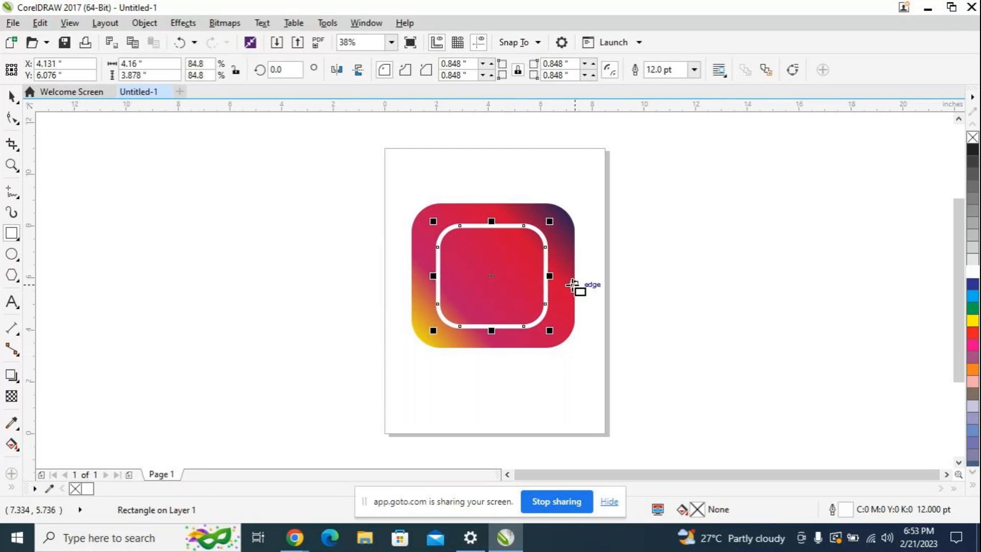
pyautogui.click(493, 275)
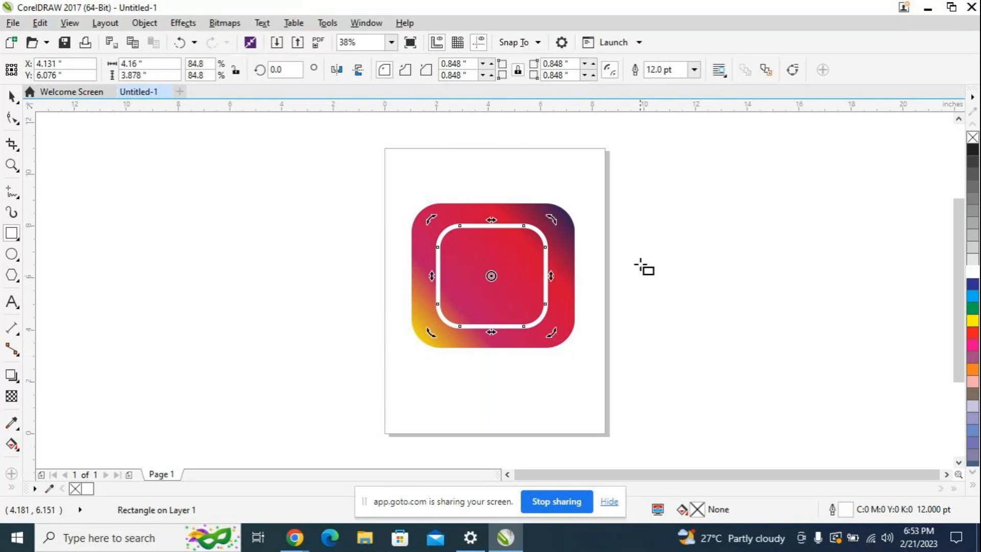
pyautogui.click(667, 265)
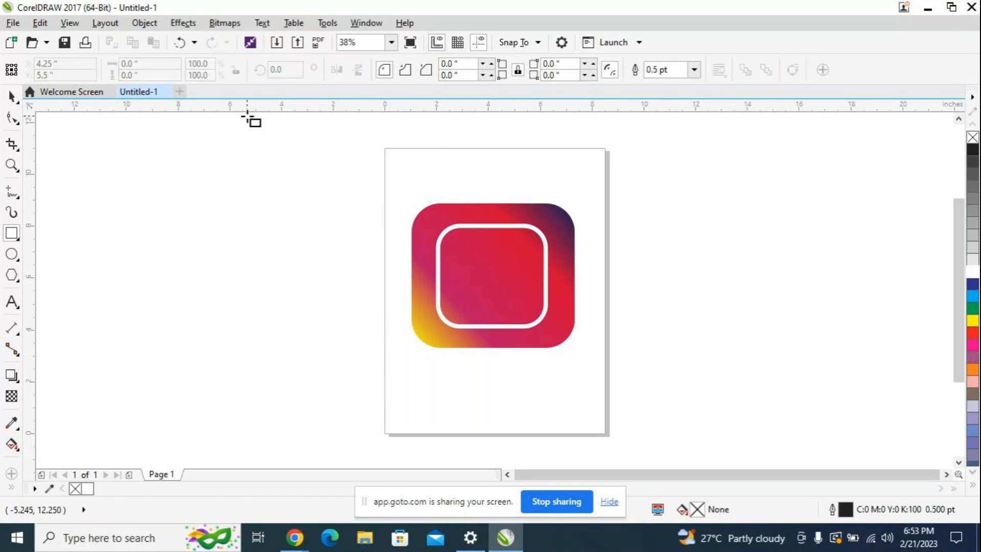
# Step: Draw a circle beside the page and scale it to about 2.44 inches in diameter
pyautogui.click(11, 255)
pyautogui.moveTo(148, 249); pyautogui.dragTo(244, 272)
pyautogui.press('ctrl')
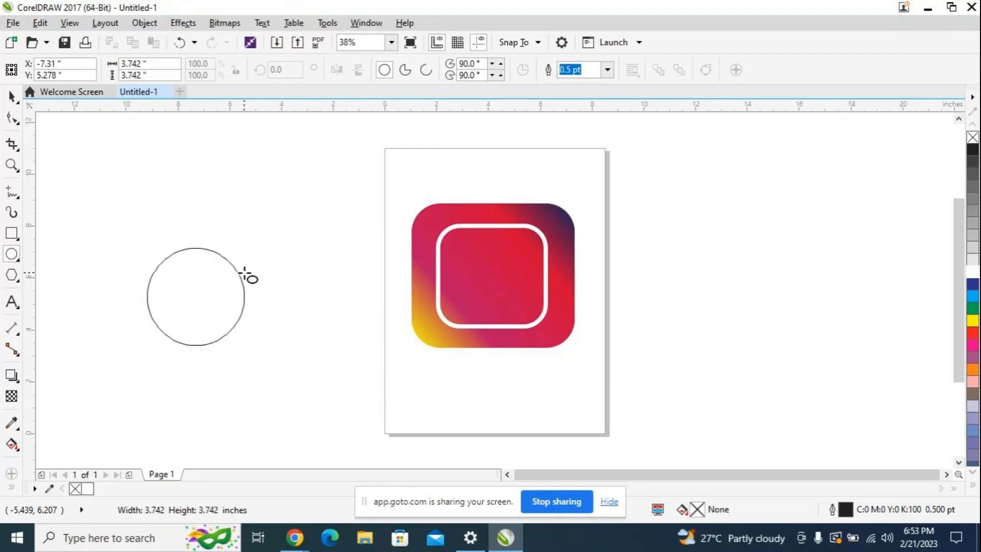
pyautogui.moveTo(244, 272); pyautogui.dragTo(245, 274)
pyautogui.press('ctrl')
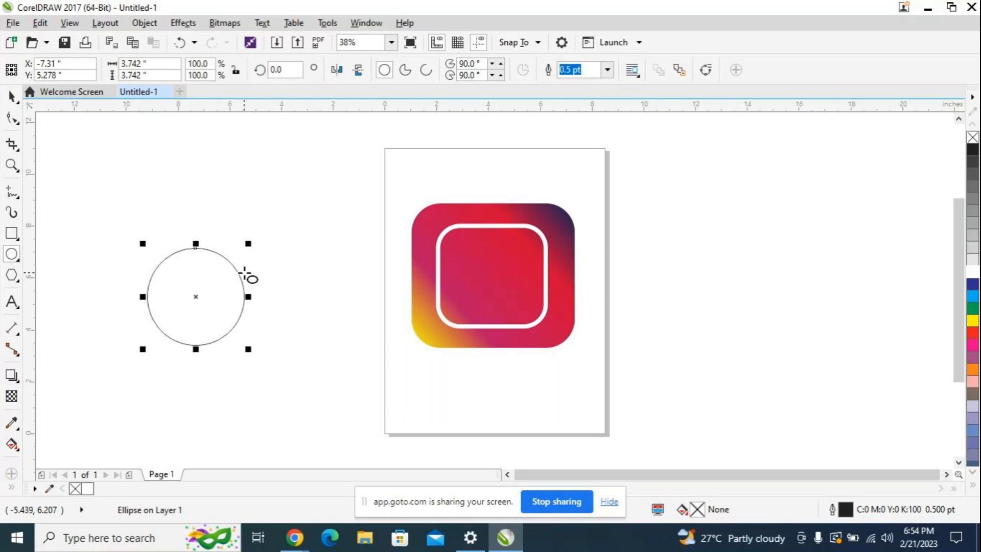
pyautogui.moveTo(248, 350); pyautogui.dragTo(236, 320)
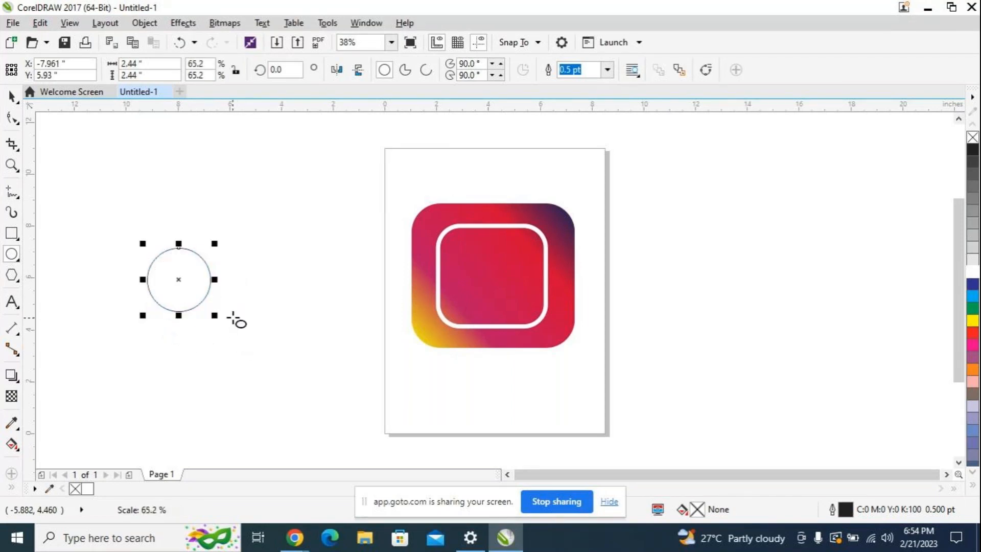
# Step: Centre the circle inside the white rounded rectangle and give it a 10 pt white outline
pyautogui.moveTo(180, 278); pyautogui.dragTo(491, 278)
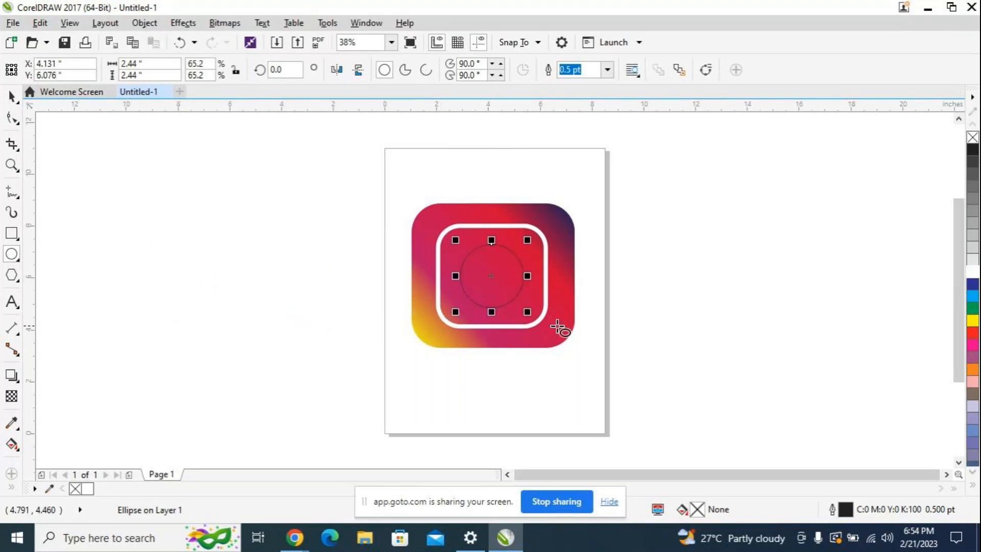
pyautogui.click(608, 74)
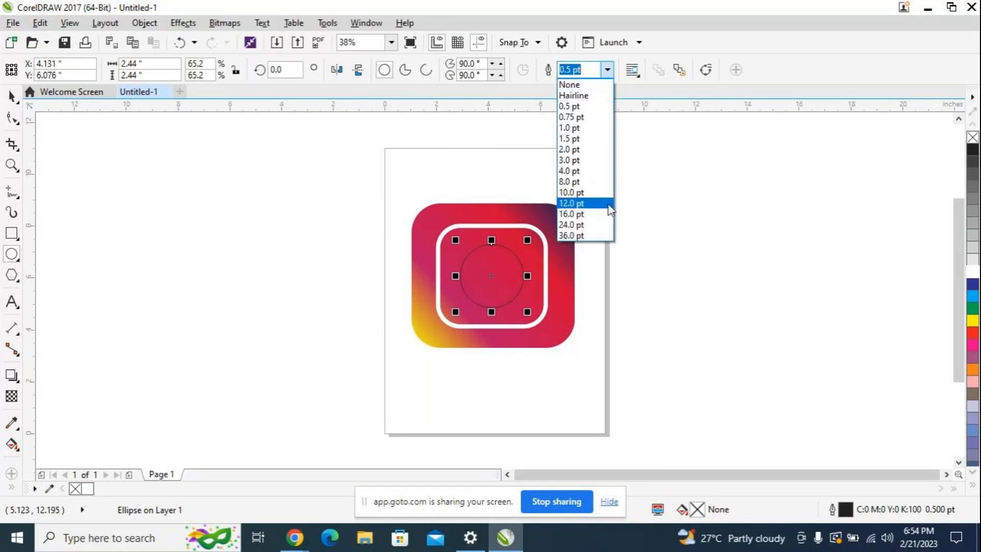
pyautogui.click(593, 195)
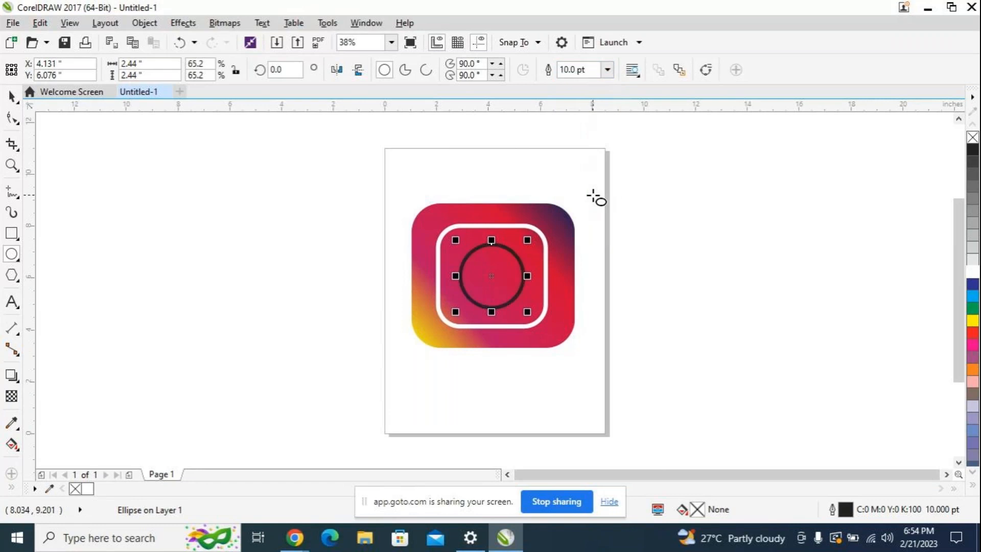
pyautogui.rightClick(971, 276)
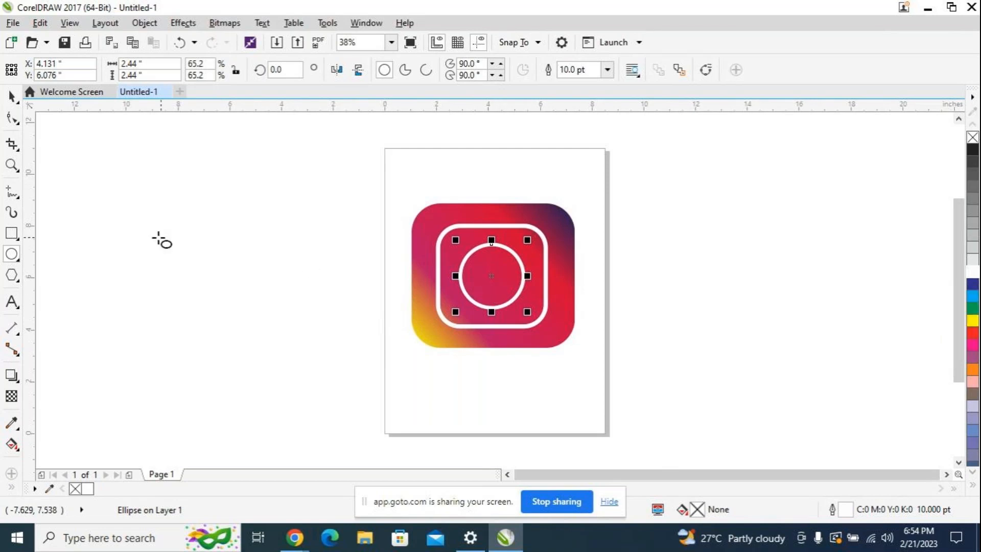
# Step: Add a small circle about 0.64 inch wide inside the white frame's upper-right corner, with white fill and outline
pyautogui.moveTo(143, 233); pyautogui.dragTo(526, 249)
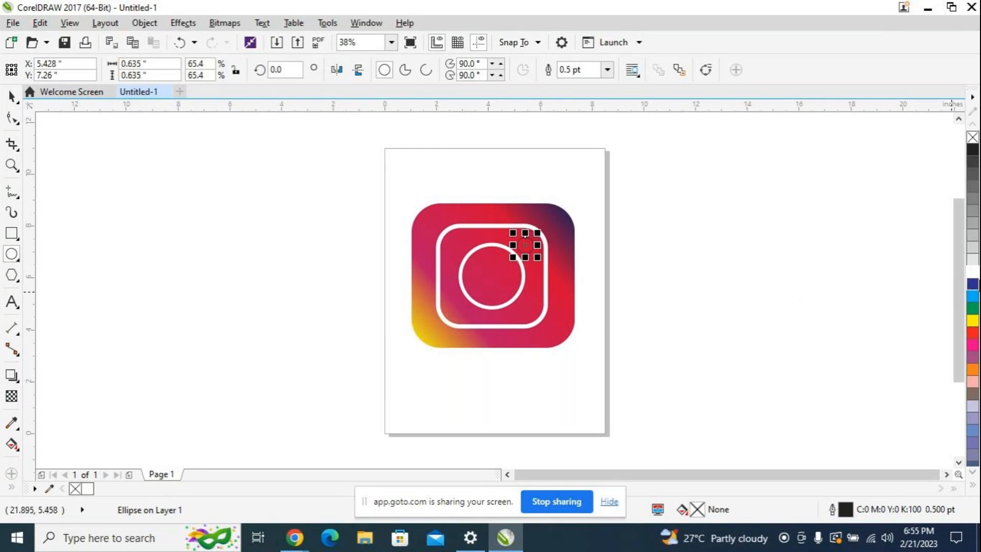
pyautogui.rightClick(972, 273)
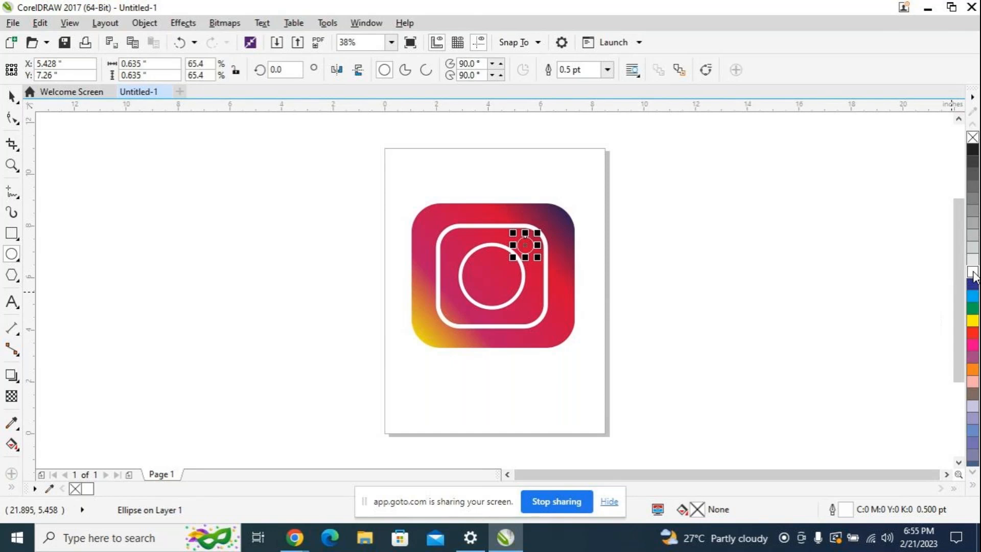
pyautogui.click(972, 274)
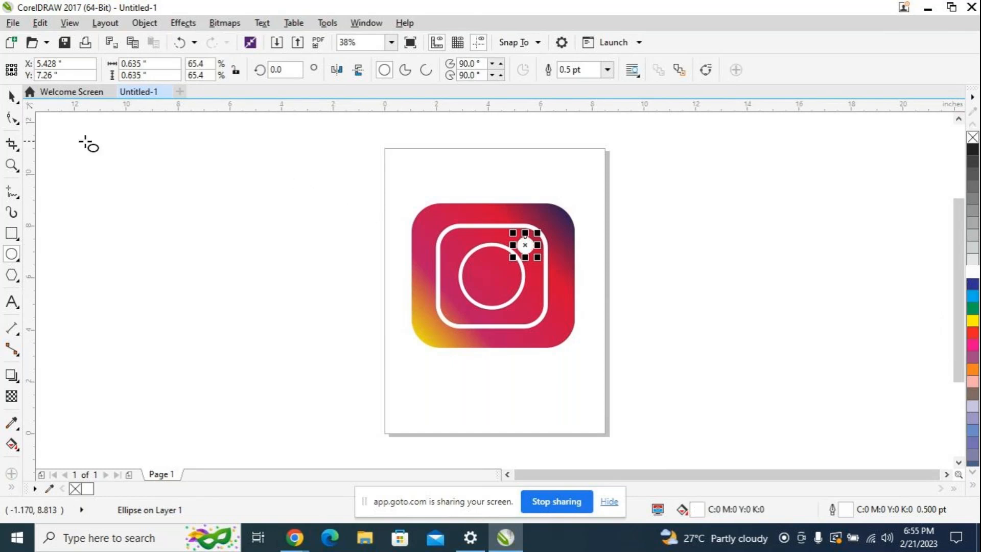
pyautogui.click(11, 95)
pyautogui.click(193, 251)
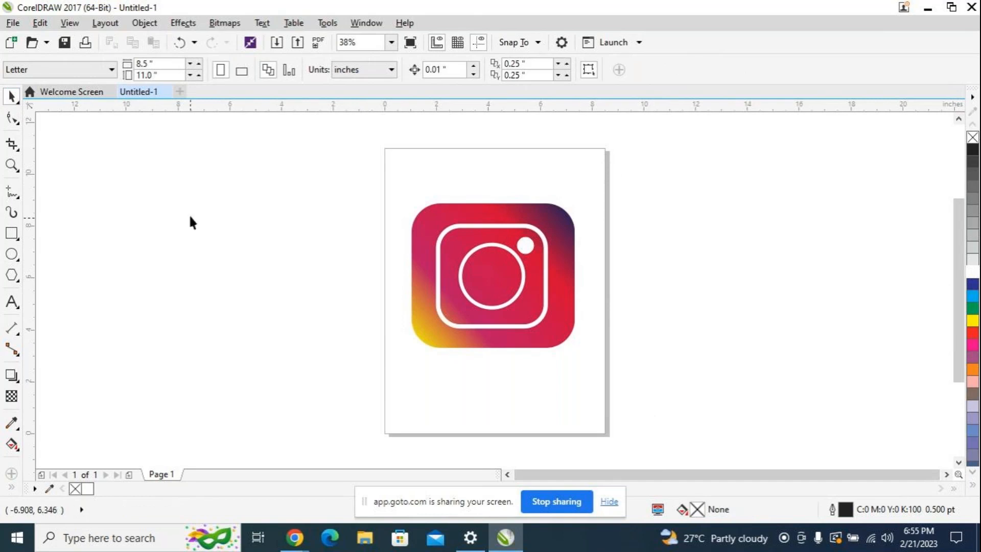
# Step: Scale all four logo objects together to about 5.48 by 4.84 inches and move them toward the page's horizontal centre
pyautogui.moveTo(265, 169); pyautogui.dragTo(745, 410)
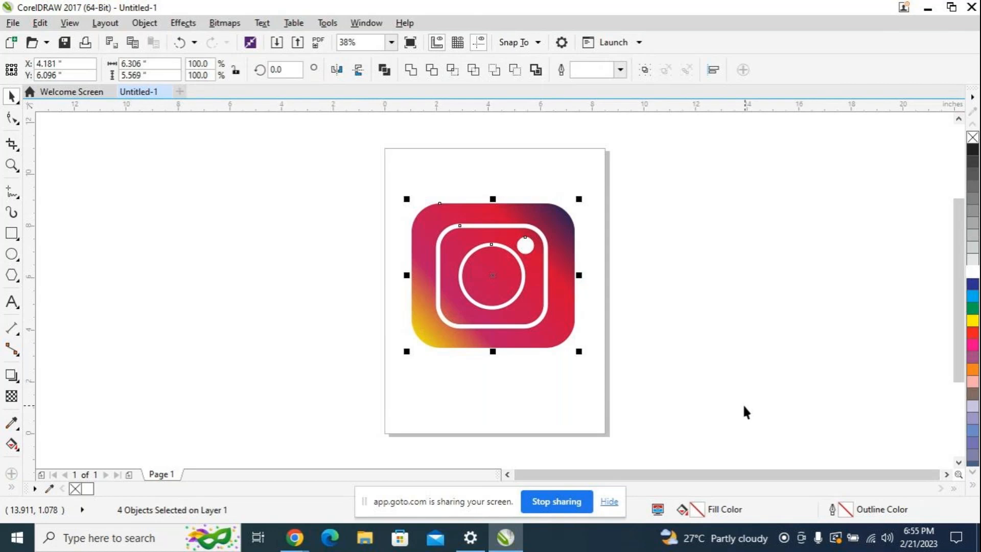
pyautogui.moveTo(582, 354); pyautogui.dragTo(573, 332)
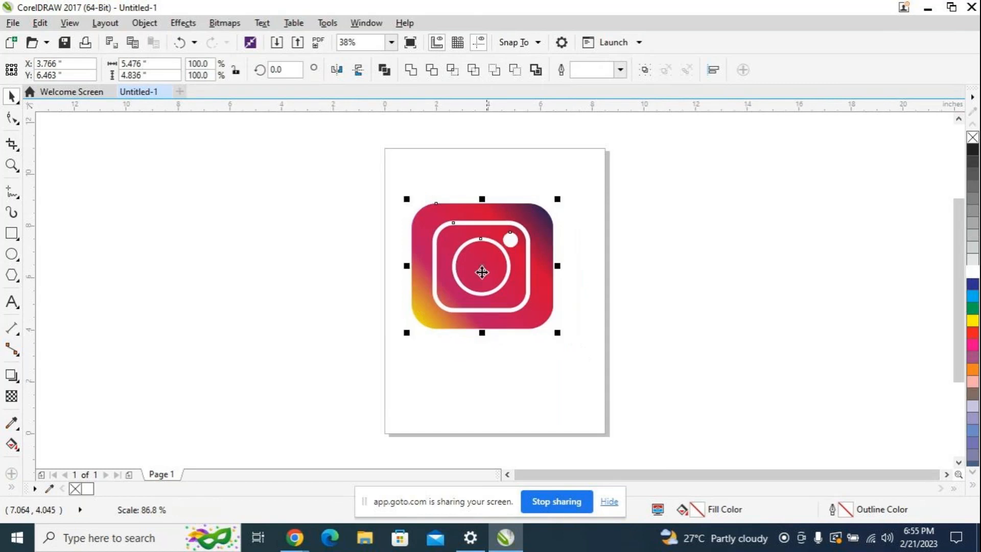
pyautogui.moveTo(484, 266); pyautogui.dragTo(504, 271)
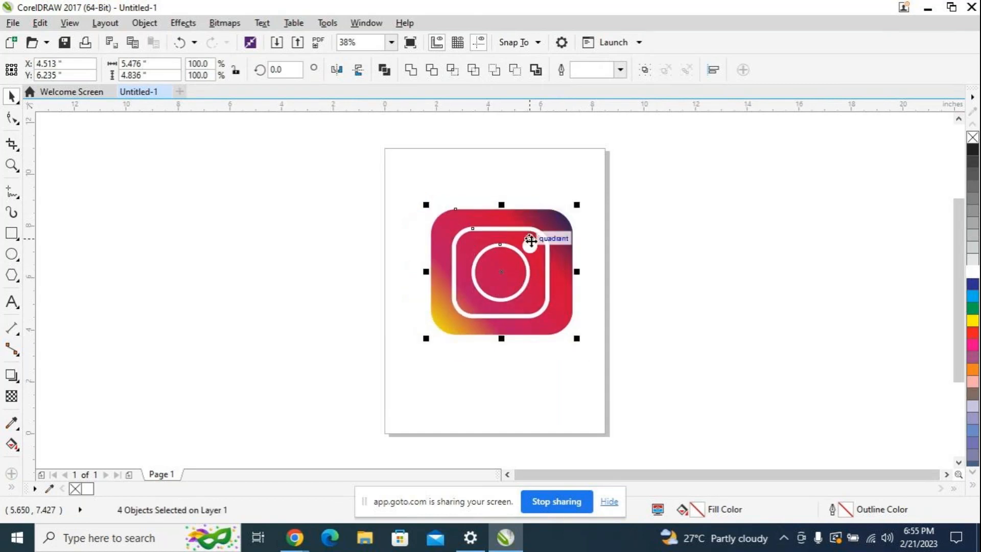
# Step: Select only the small white circle in the logo's upper-right corner
pyautogui.click(530, 242)
pyautogui.click(617, 256)
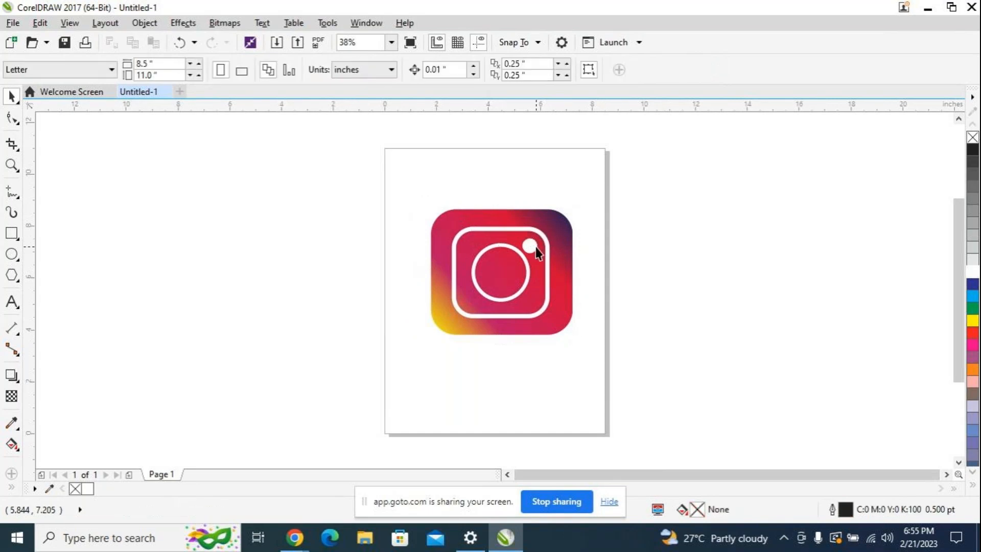
pyautogui.click(530, 245)
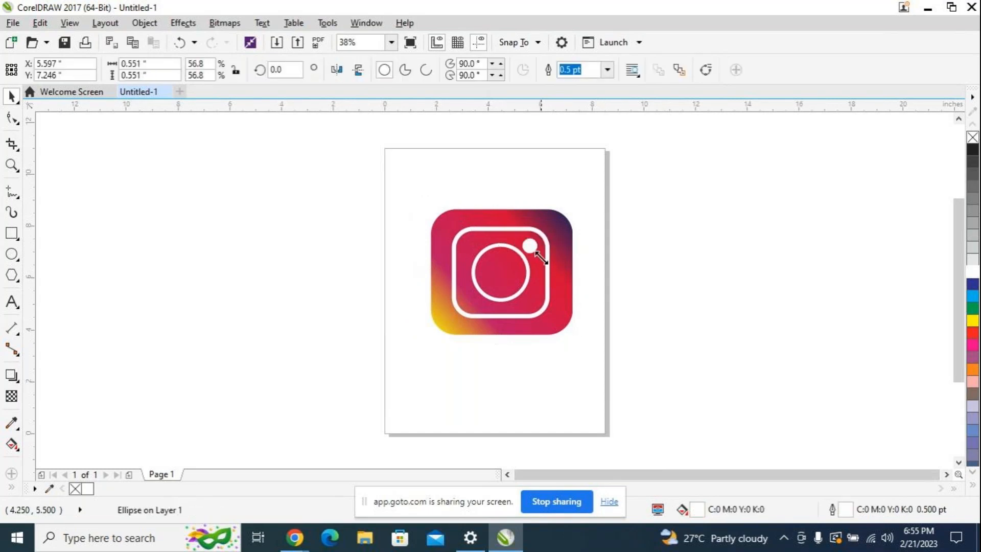
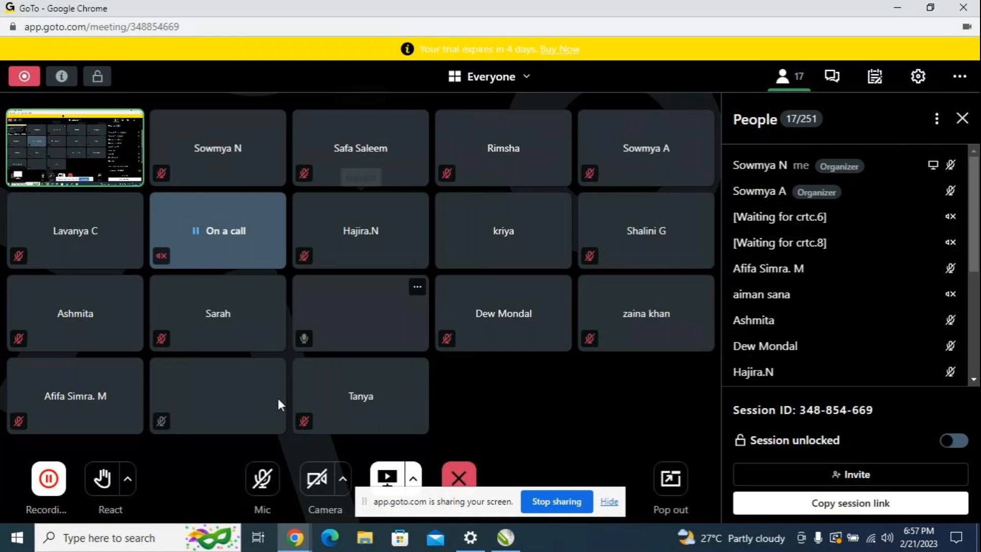
# Step: Turn on the microphone in the GoTo meeting and switch back to the CorelDRAW drawing Untitled-1
pyautogui.click(263, 480)
pyautogui.moveTo(503, 537)
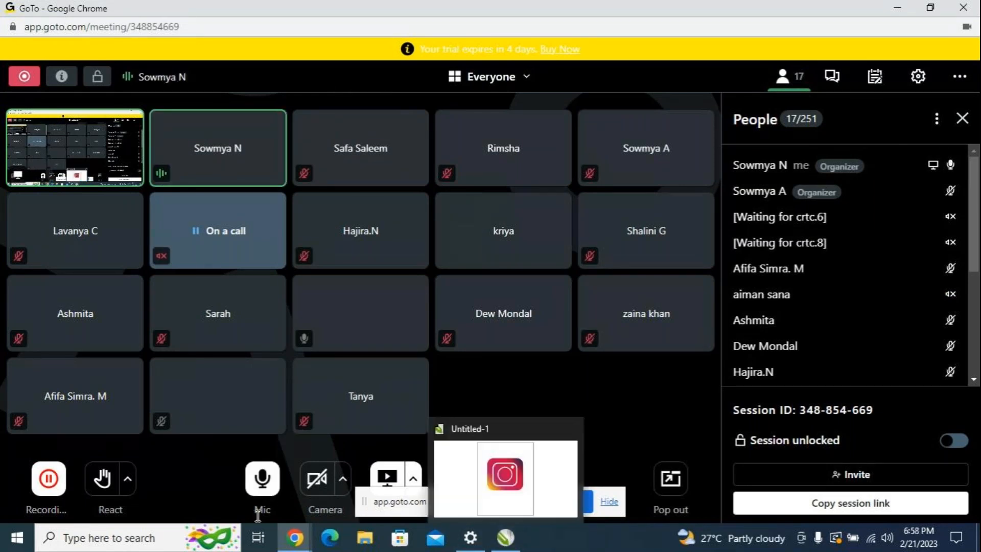
pyautogui.click(510, 503)
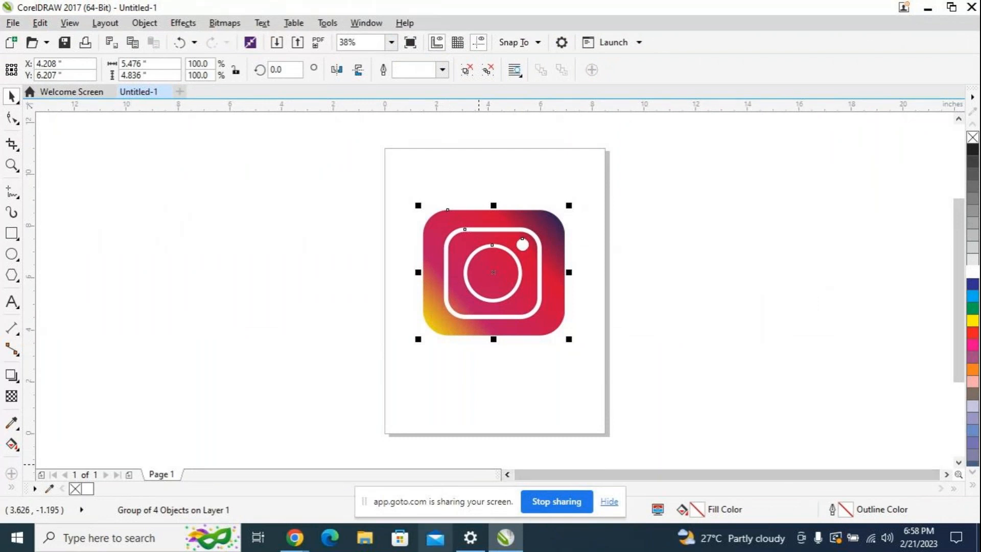
# Step: Switch to the GoTo meeting window, look through the participant list, and return to the CorelDRAW drawing
pyautogui.click(295, 537)
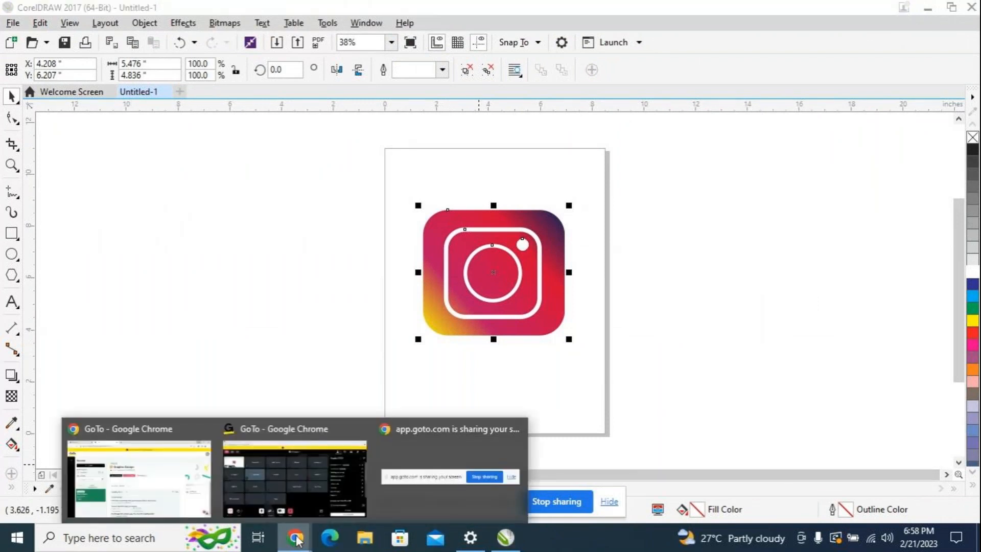
pyautogui.click(300, 486)
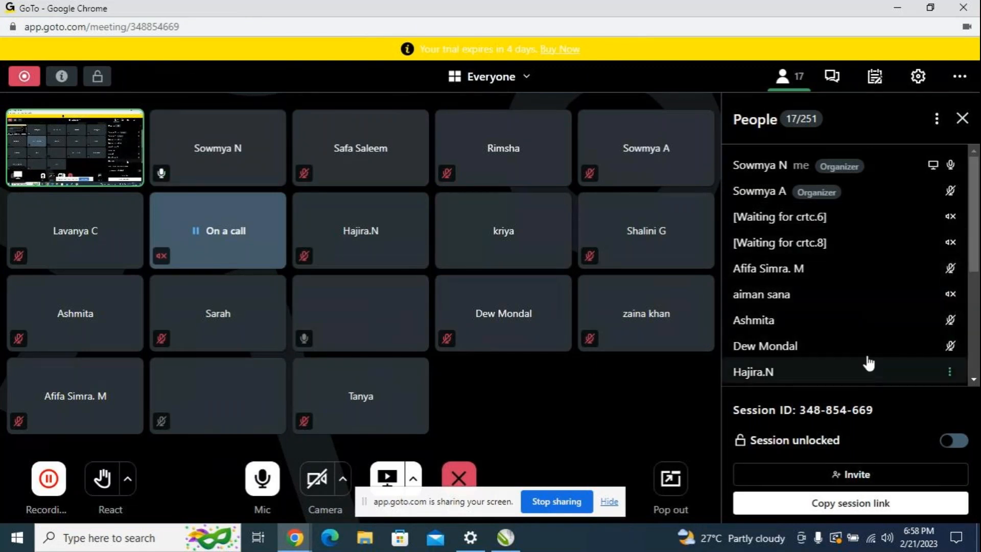
pyautogui.scroll(-3, 865, 325)
pyautogui.scroll(3, 864, 324)
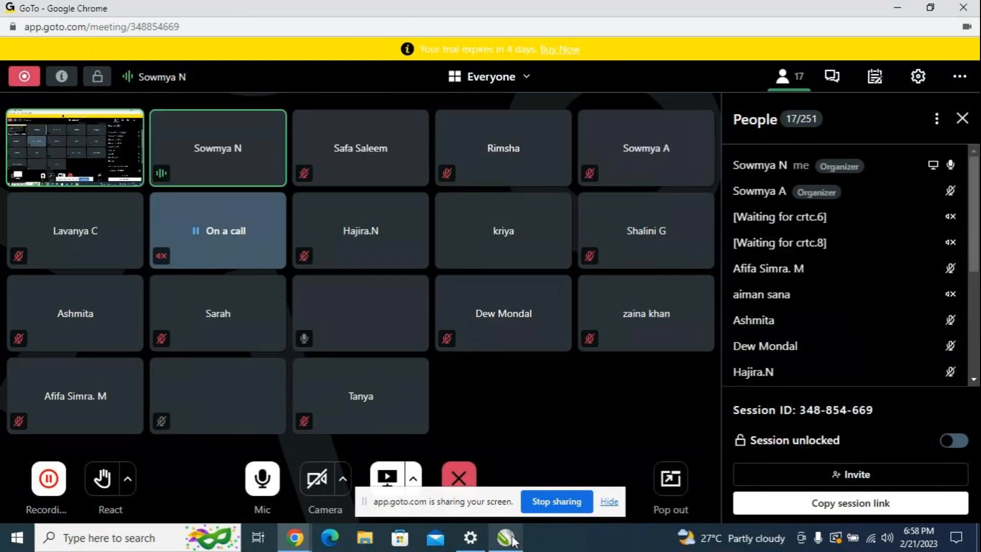
pyautogui.moveTo(506, 536)
pyautogui.click(516, 478)
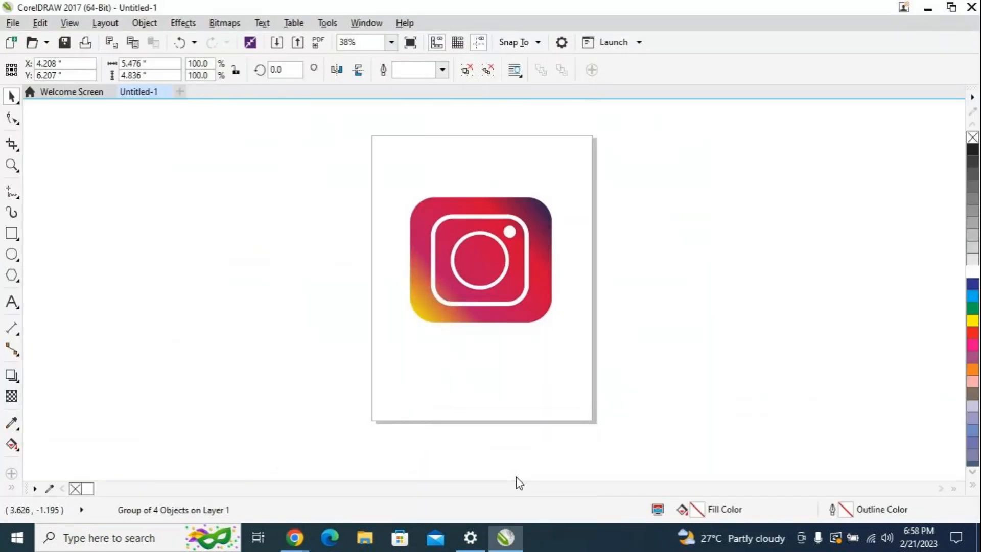
# Step: Move the grouped logo straight up into the upper part of the page, leaving room for text below
pyautogui.click(325, 165)
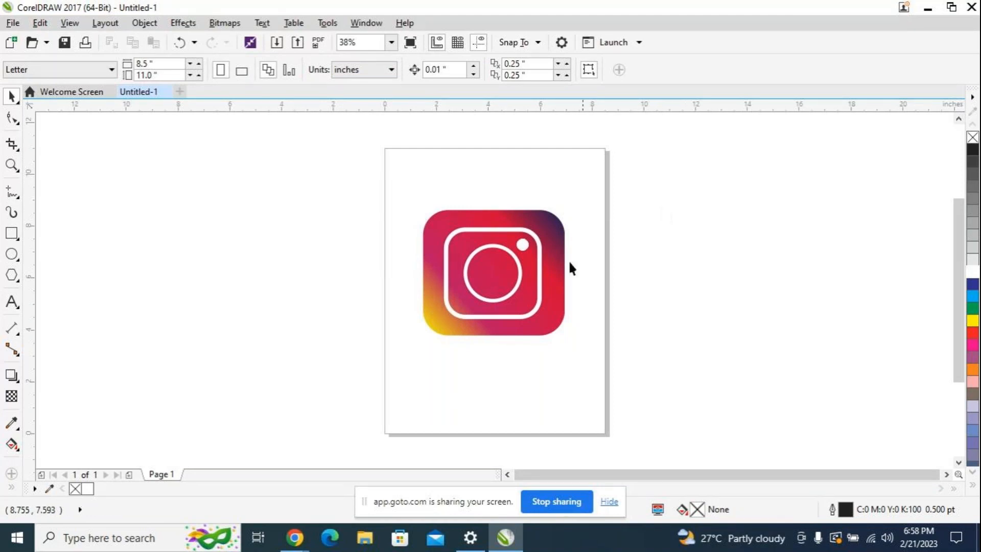
pyautogui.click(556, 251)
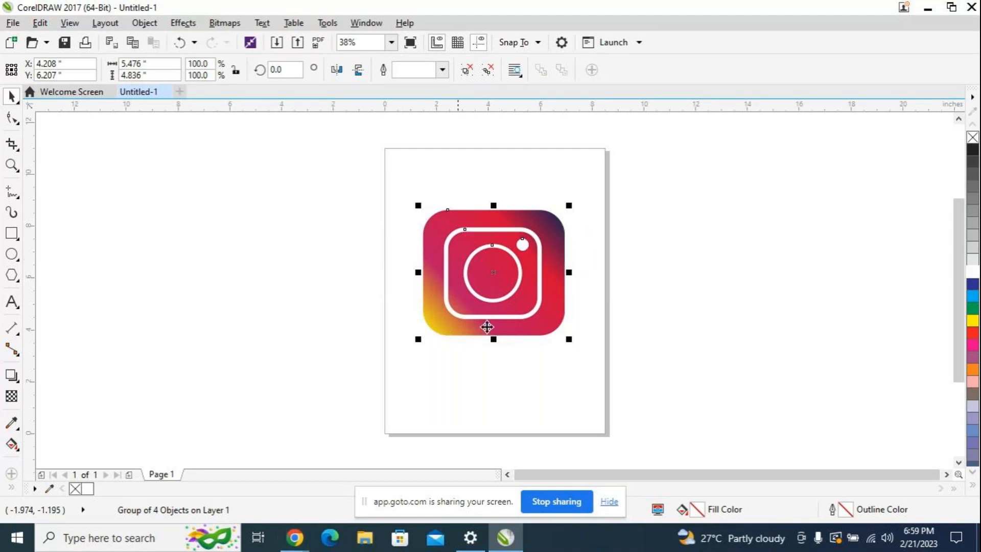
pyautogui.click(508, 263)
pyautogui.click(509, 263)
pyautogui.moveTo(495, 255); pyautogui.dragTo(493, 210)
pyautogui.click(484, 355)
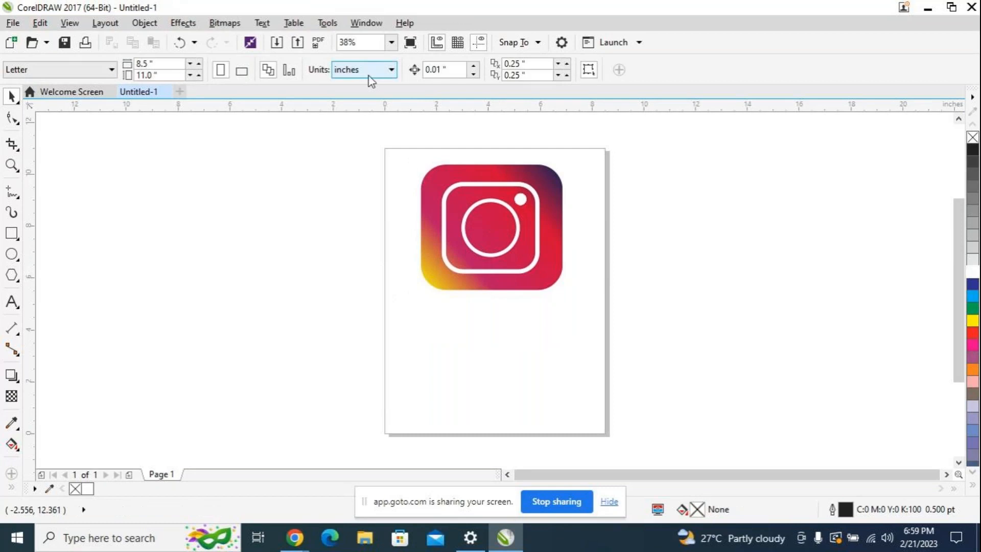
pyautogui.click(12, 302)
pyautogui.click(410, 330)
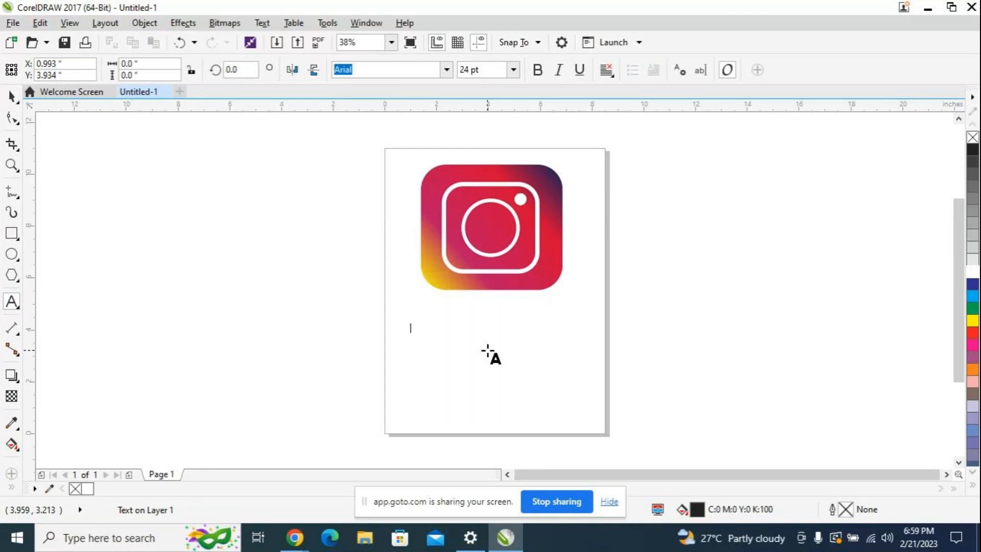
pyautogui.click(12, 96)
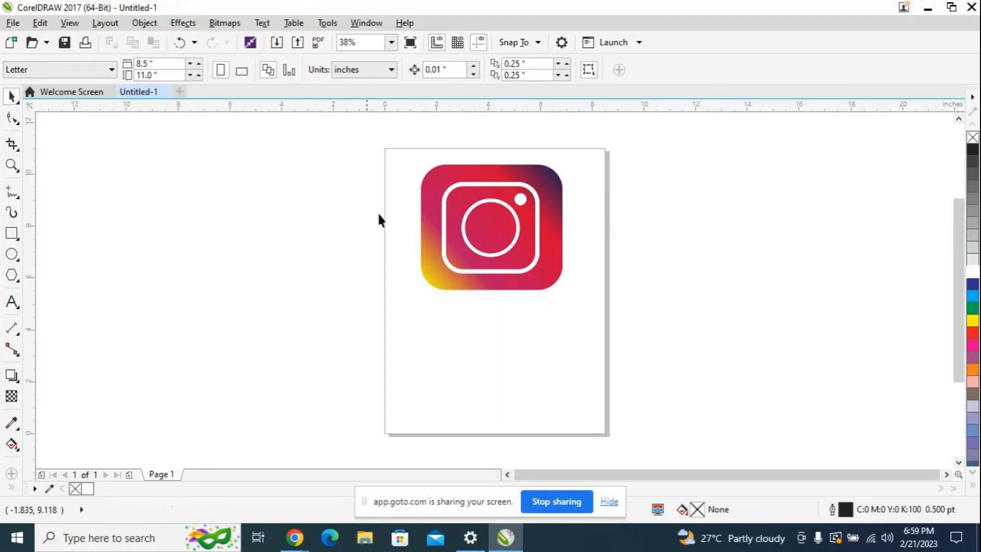
# Step: Shift the logo group slightly right and down to about X 4.375 and Y 7.904 inches
pyautogui.moveTo(491, 242)
pyautogui.mouseDown()
pyautogui.moveTo(485, 232)
pyautogui.moveTo(495, 245)
pyautogui.mouseUp()
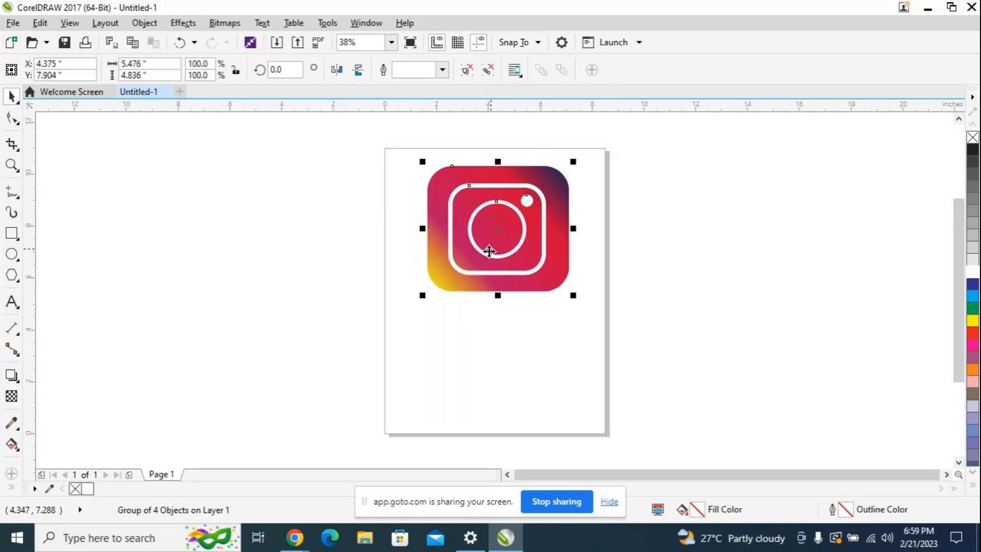
# Step: Add the artistic text "instagram" below the logo and enlarge it proportionally to about 97 pt
pyautogui.click(12, 306)
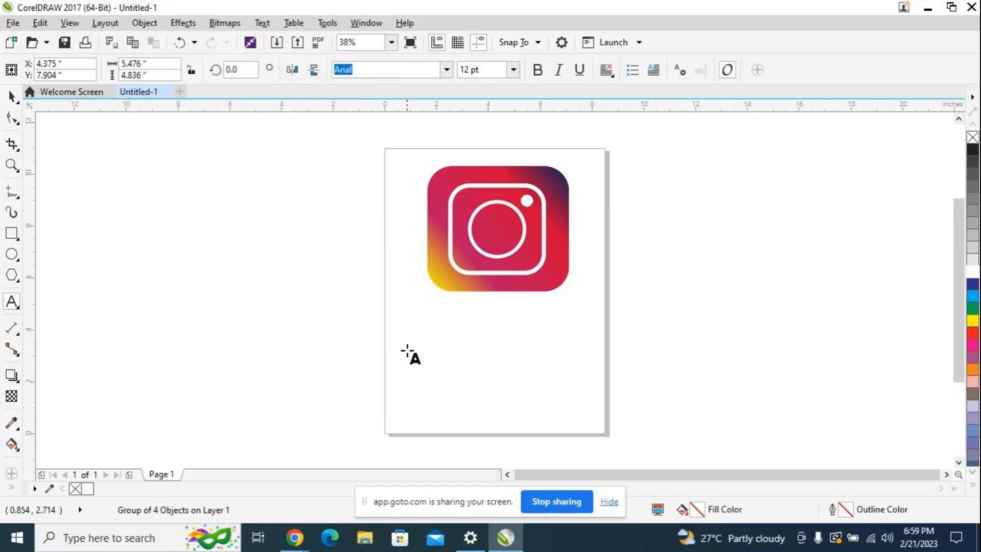
pyautogui.click(411, 325)
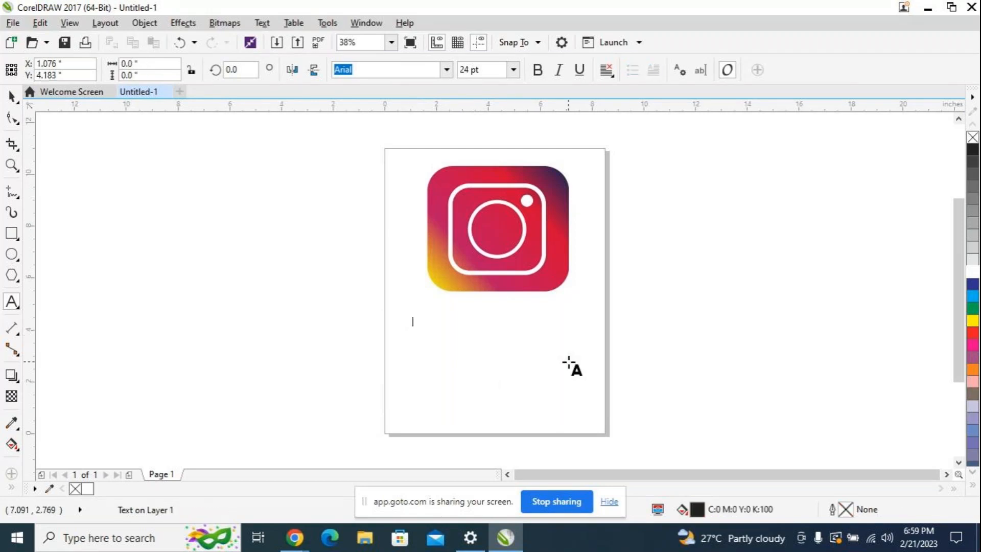
pyautogui.write('inst')
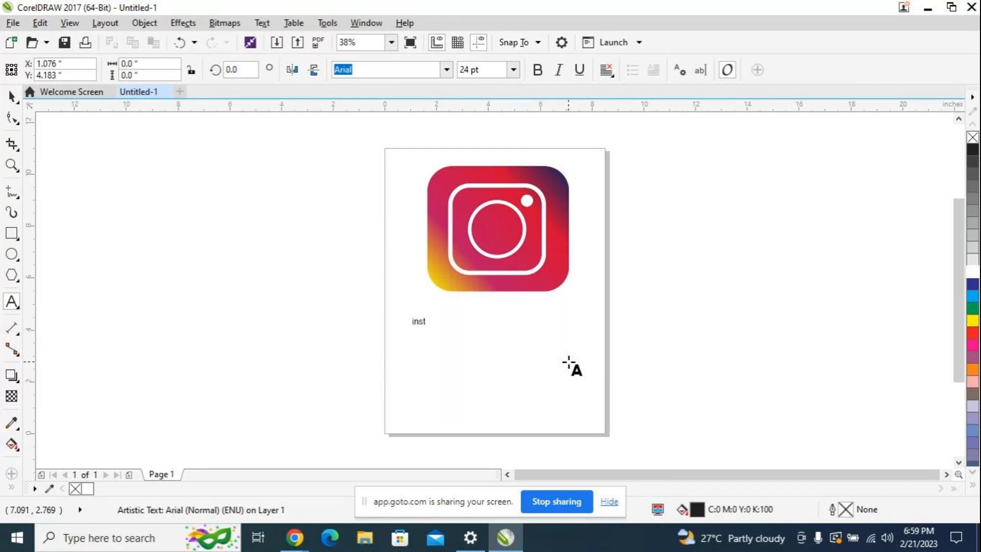
pyautogui.write('agram')
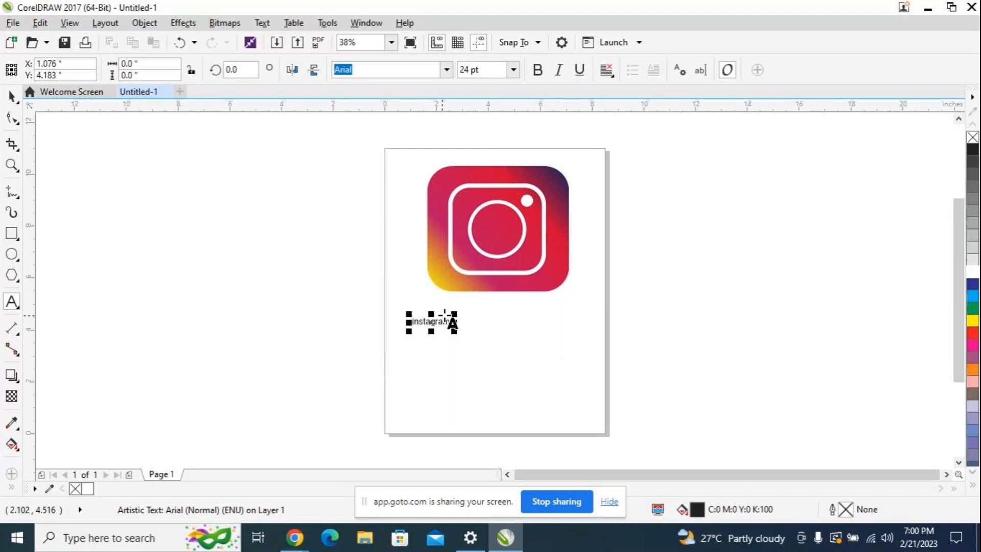
pyautogui.moveTo(454, 330); pyautogui.dragTo(566, 387)
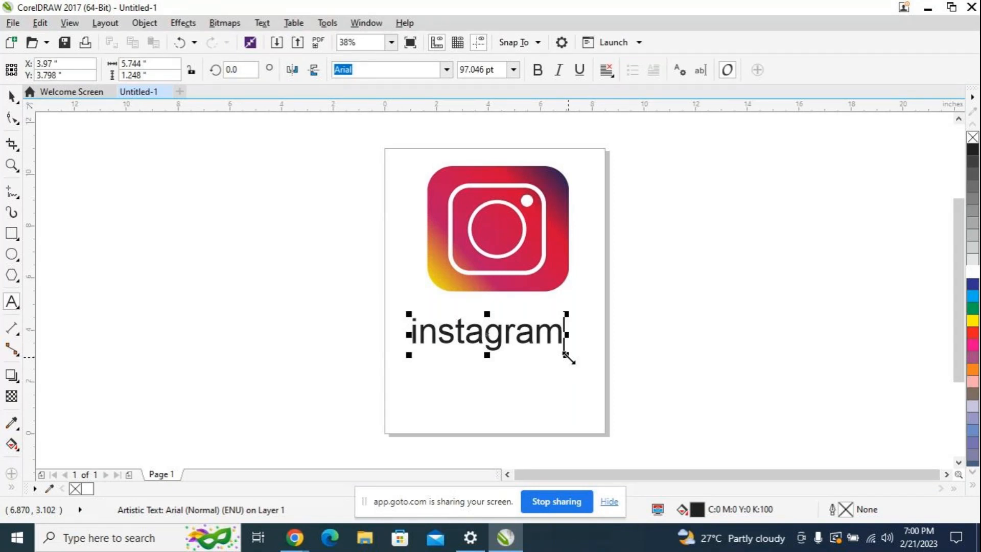
# Step: Change the font of the whole word below the logo to Freehand521 BT
pyautogui.click(562, 335)
pyautogui.moveTo(561, 335); pyautogui.dragTo(401, 339)
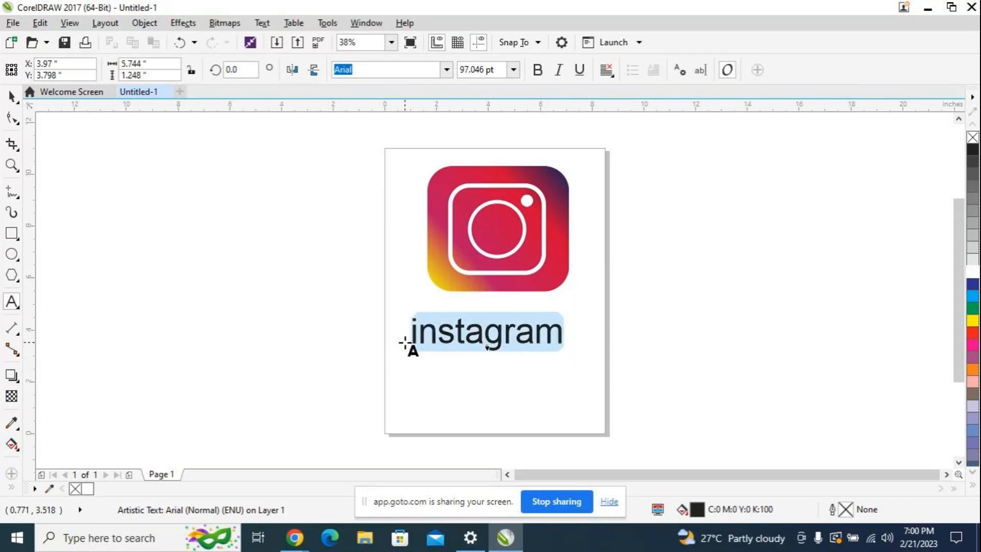
pyautogui.click(445, 72)
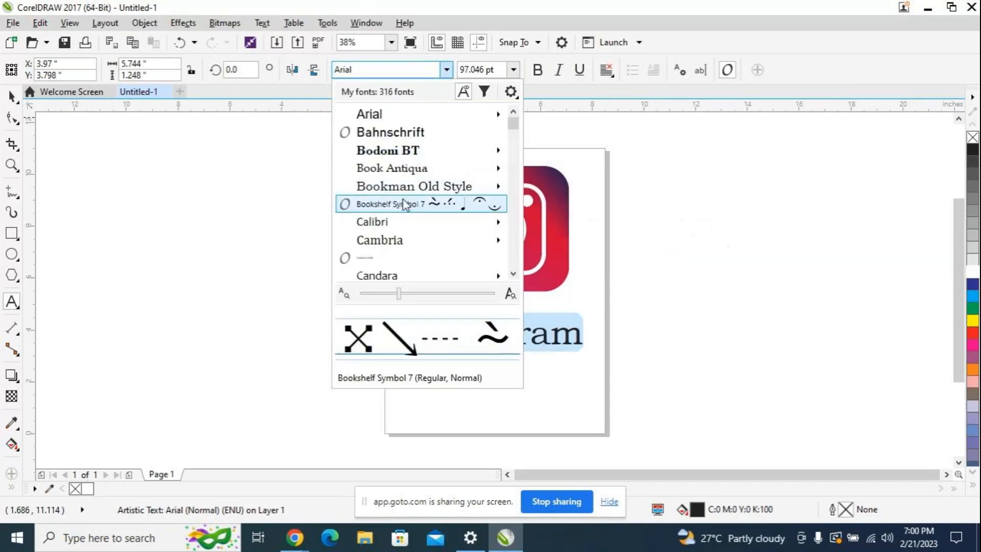
pyautogui.scroll(-1, 424, 202)
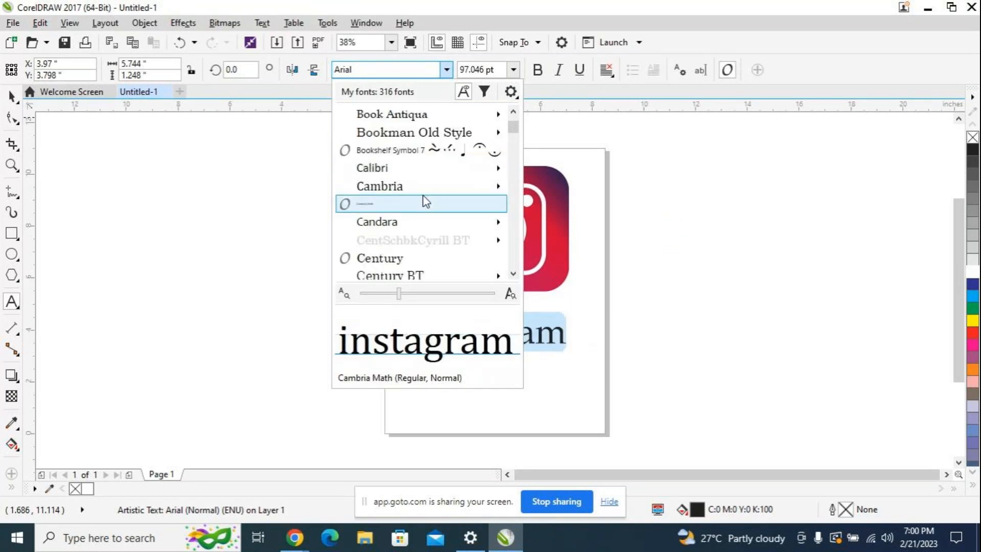
pyautogui.scroll(-10, 424, 204)
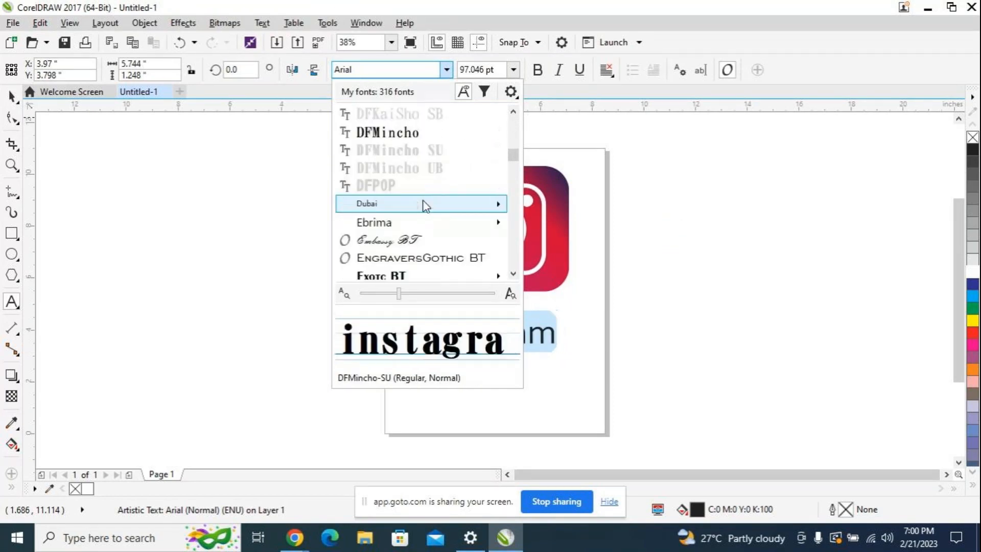
pyautogui.scroll(-1, 423, 200)
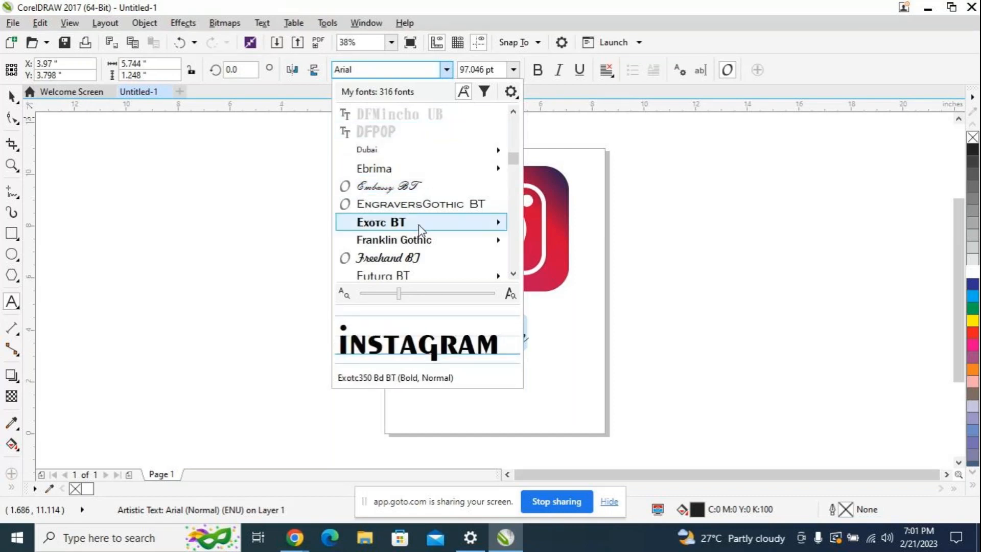
pyautogui.moveTo(429, 241)
pyautogui.scroll(-1, 430, 241)
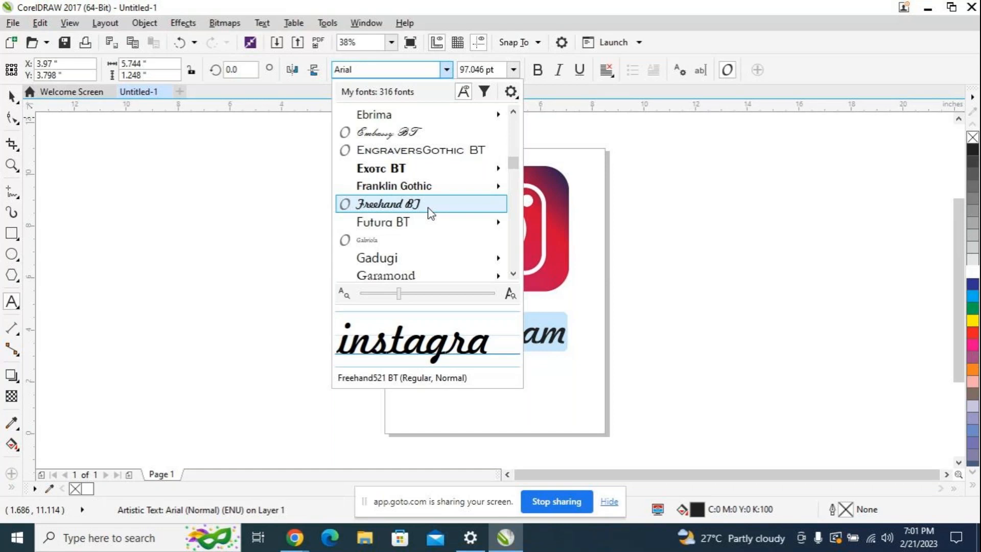
pyautogui.moveTo(422, 187)
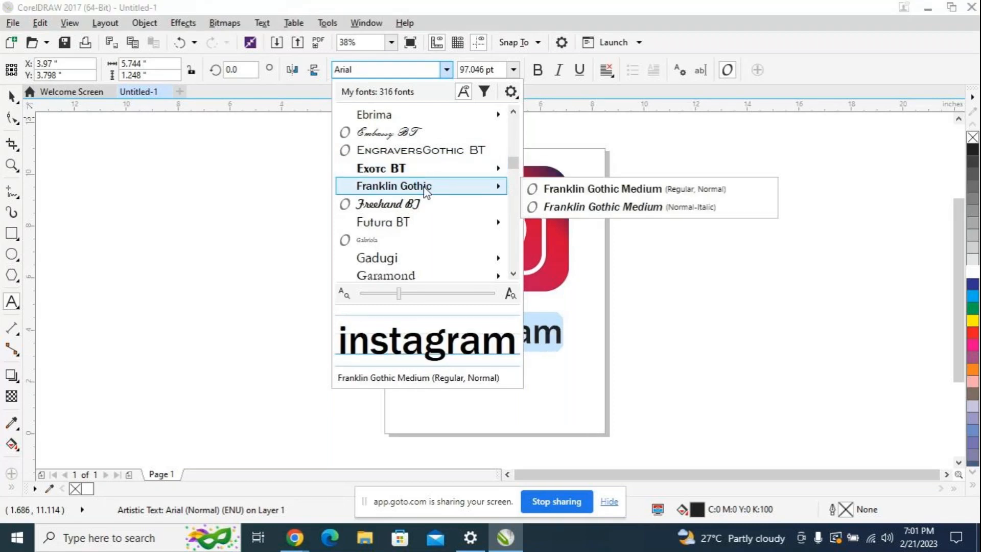
pyautogui.click(422, 204)
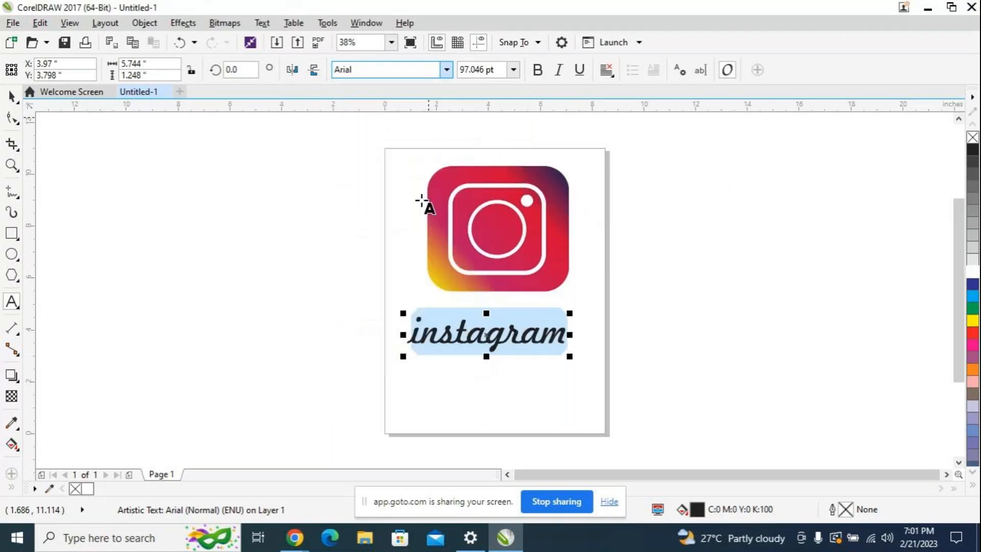
# Step: Capitalize the word's first letter to read "Instagram" and move the text directly under the logo, to about X 4.513 and Y 4.544 inches
pyautogui.click(425, 329)
pyautogui.press('BackSpace')
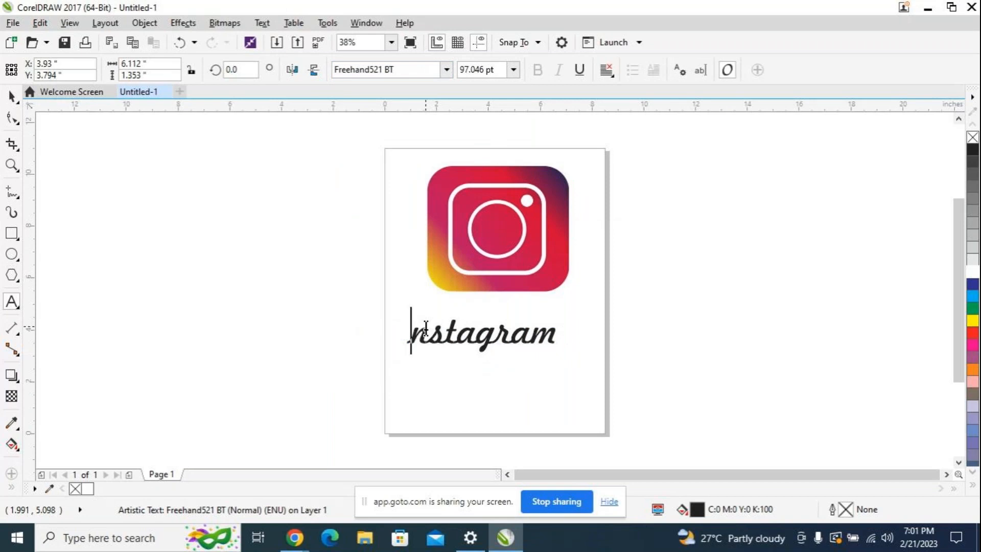
pyautogui.write('I')
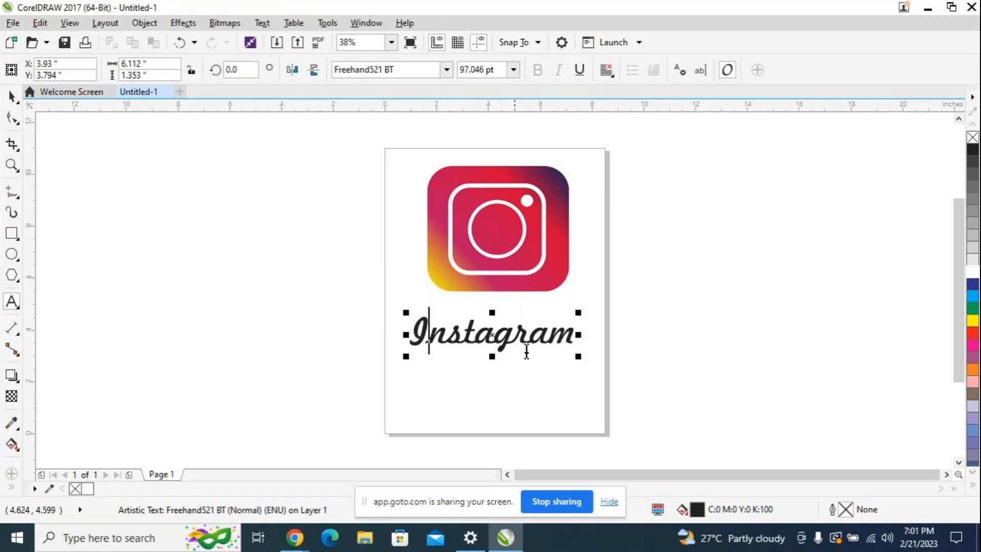
pyautogui.moveTo(490, 335); pyautogui.dragTo(500, 314)
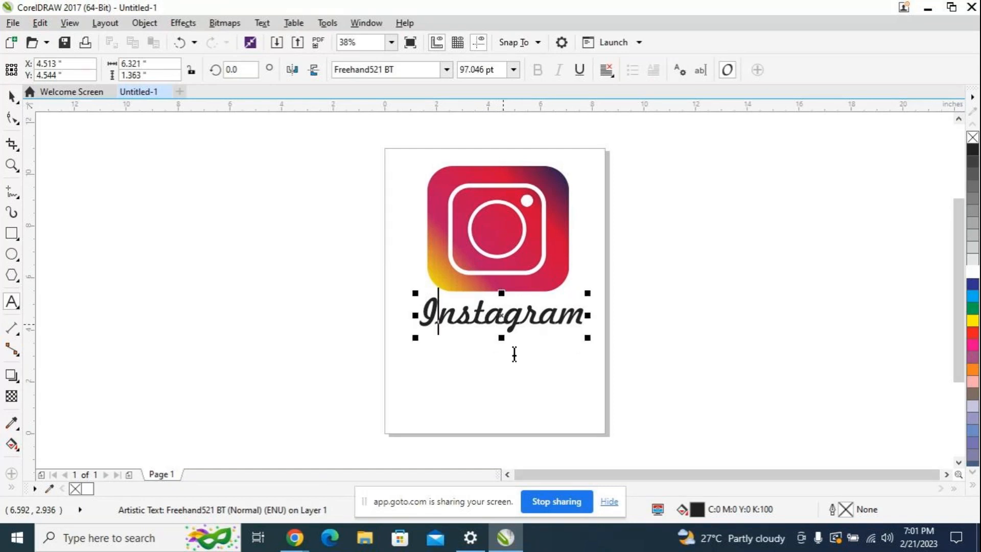
pyautogui.click(515, 242)
pyautogui.click(11, 96)
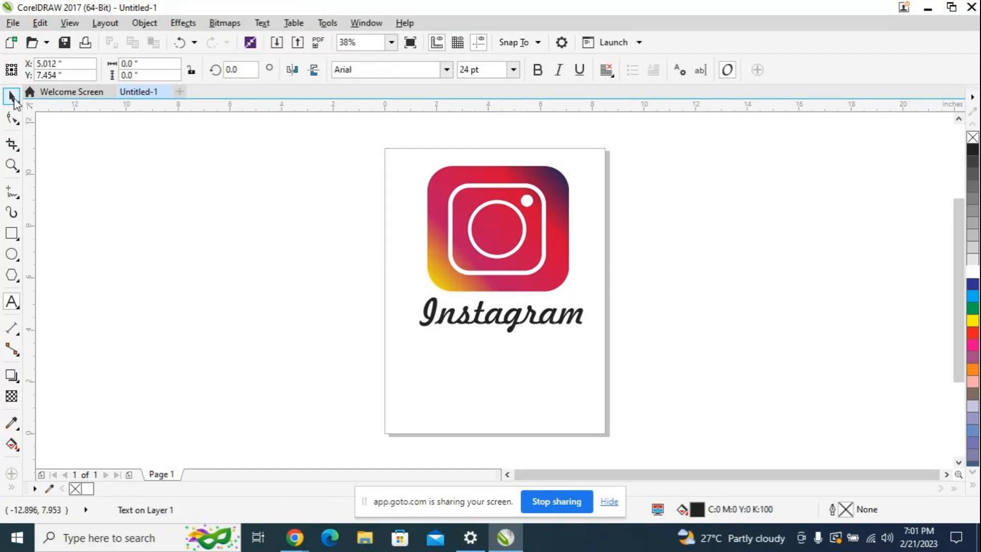
# Step: Apply a drop shadow to the logo group, running from its top edge to its bottom edge at 270 degrees
pyautogui.click(477, 245)
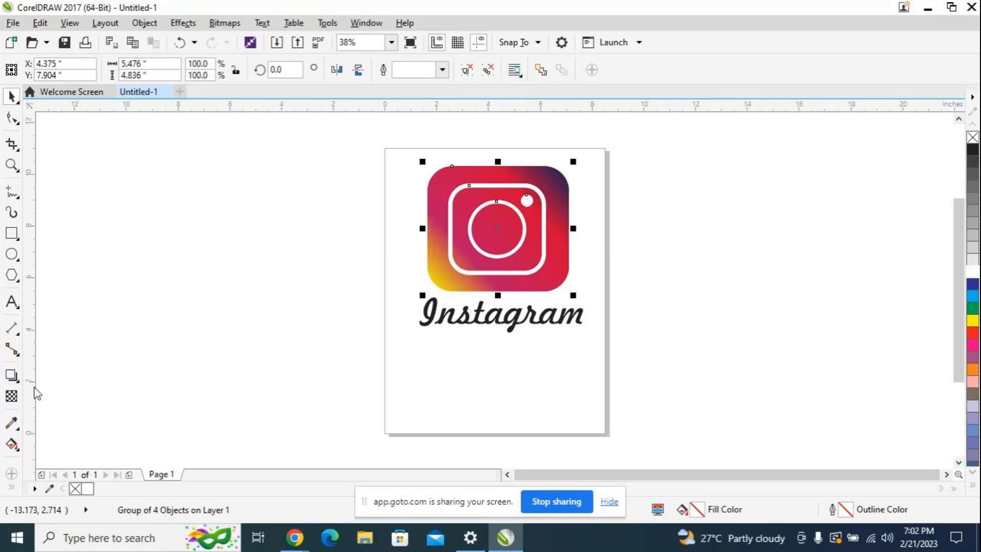
pyautogui.click(13, 376)
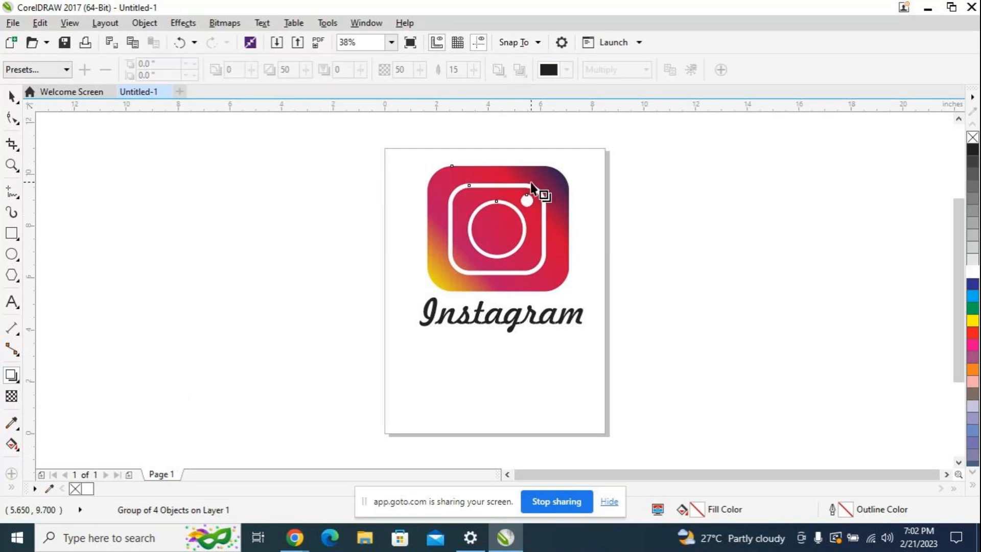
pyautogui.moveTo(498, 166); pyautogui.dragTo(498, 291)
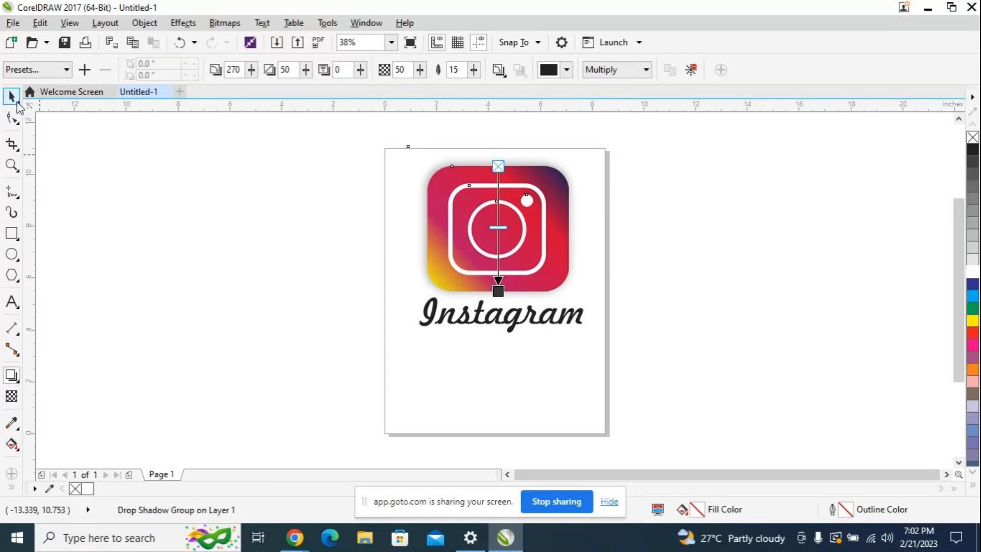
pyautogui.click(331, 255)
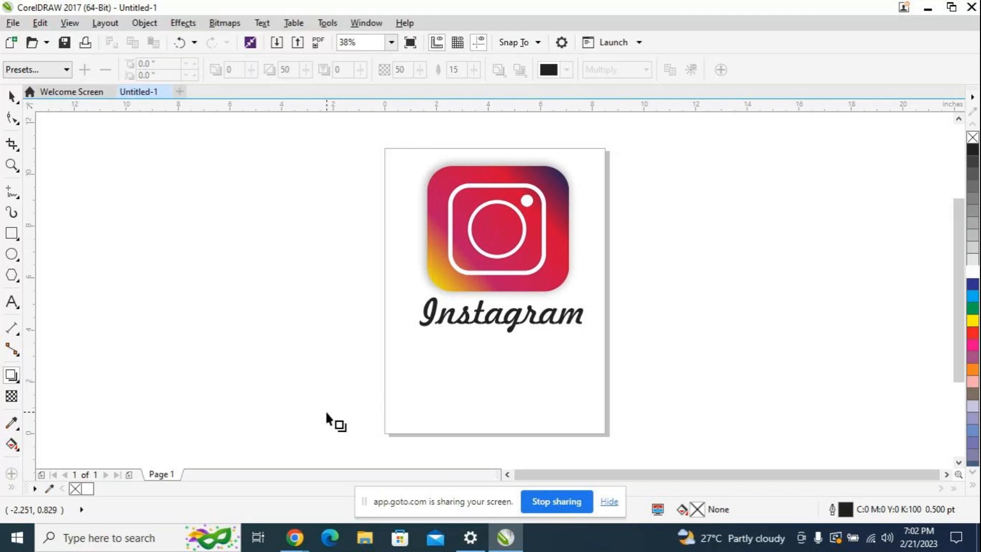
# Step: Switch to the GoTo meeting window in Chrome
pyautogui.click(306, 544)
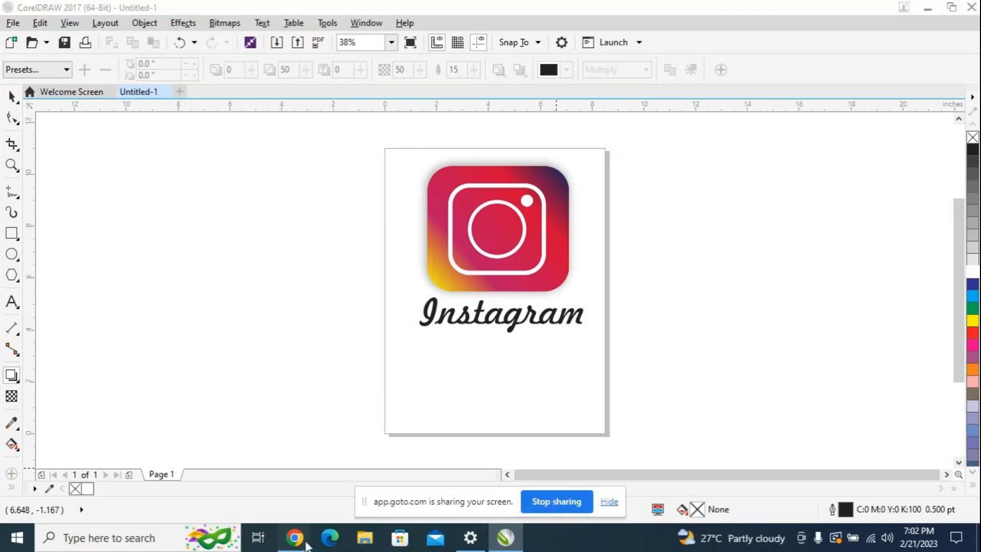
pyautogui.click(302, 488)
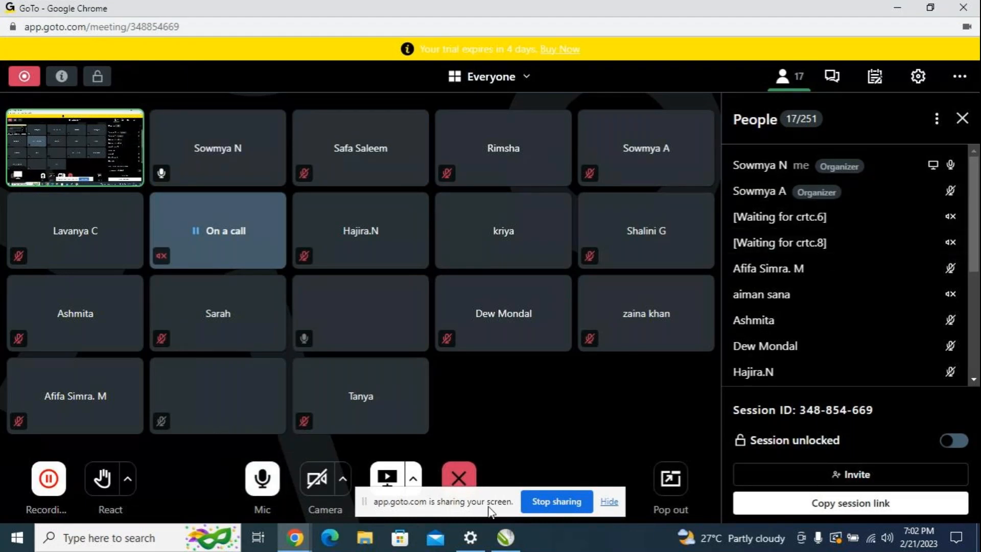
# Step: Switch to CorelDRAW, group the logo icon, its shadow and the wordmark, and move the group down the page to about X 4.415, Y 6.287 inches
pyautogui.click(506, 538)
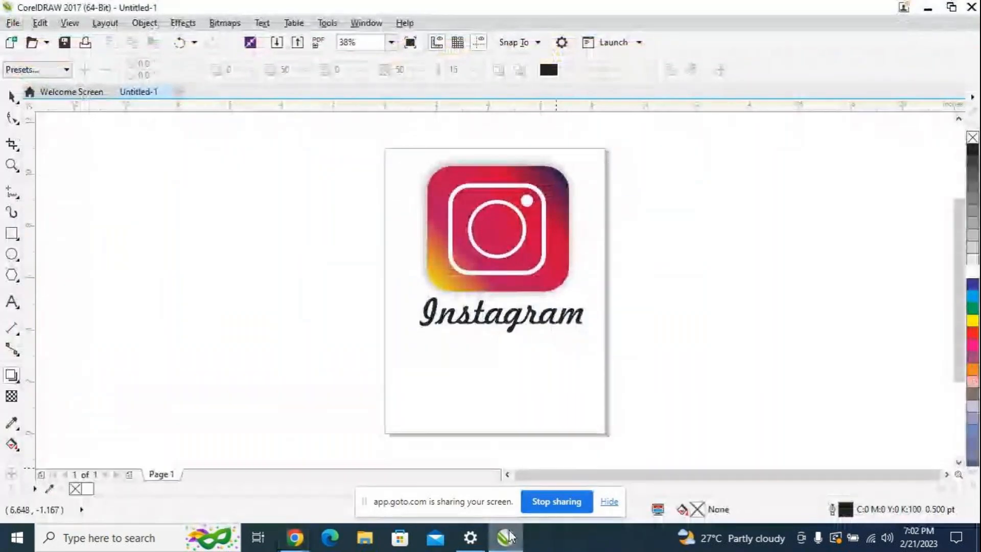
pyautogui.click(10, 95)
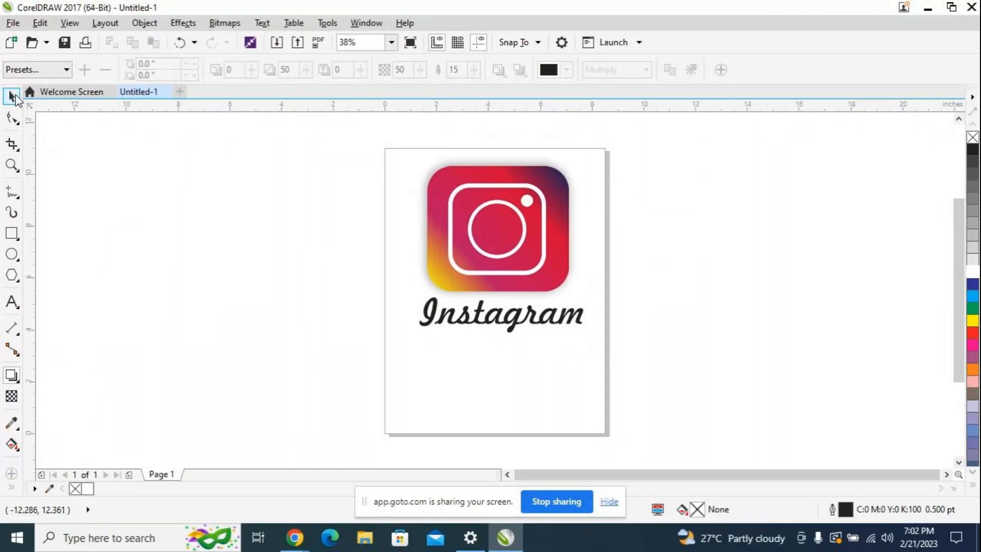
pyautogui.moveTo(315, 135); pyautogui.dragTo(750, 388)
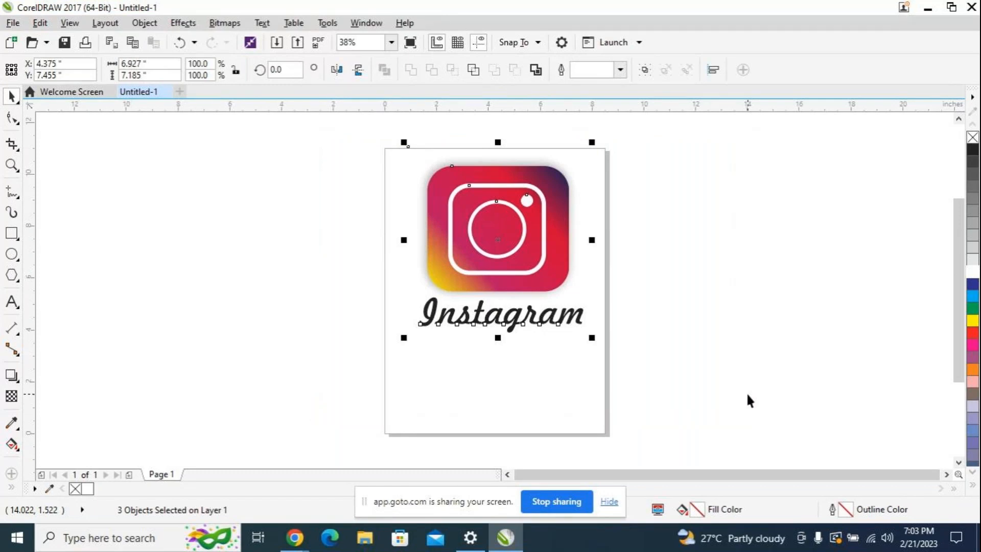
pyautogui.hotkey('ctrl', 'g')
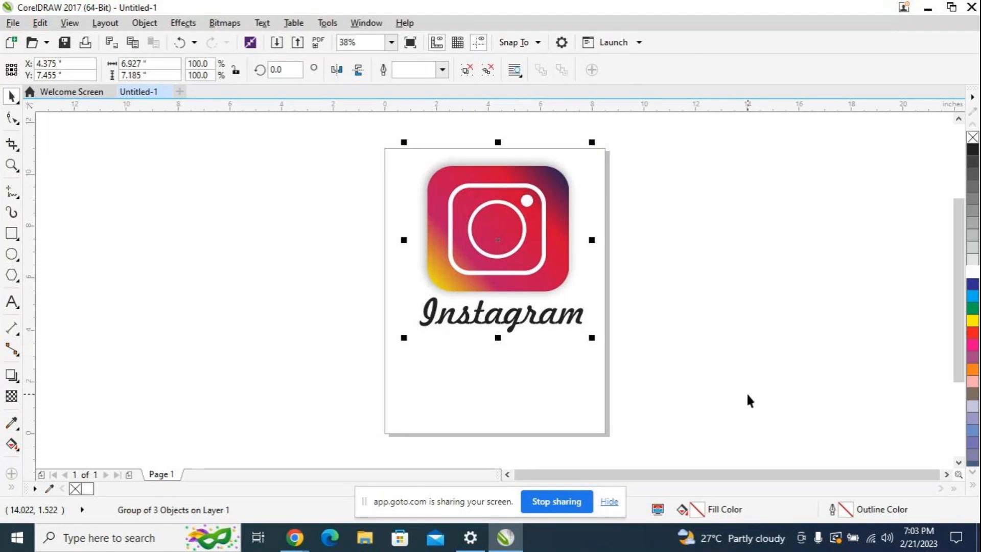
pyautogui.moveTo(499, 250); pyautogui.dragTo(499, 267)
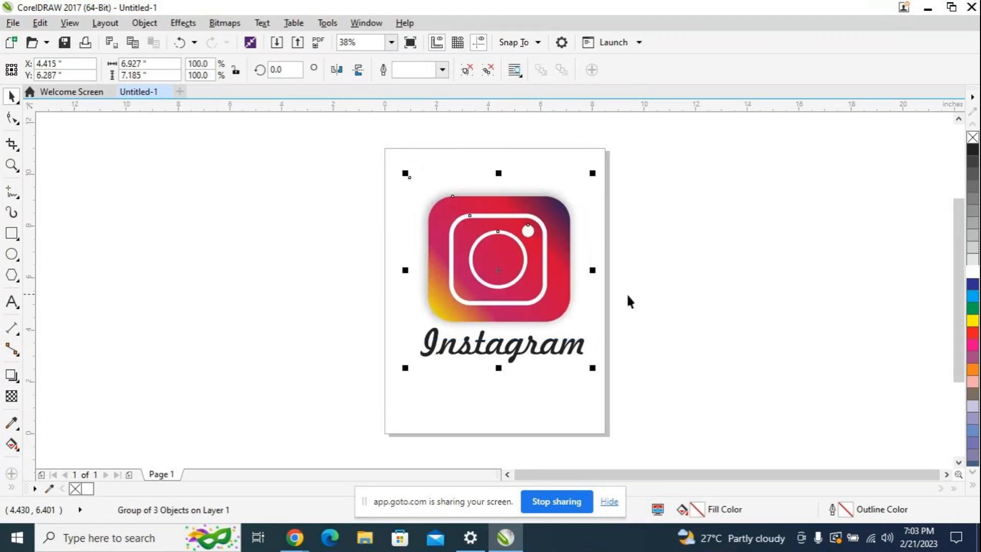
pyautogui.click(645, 297)
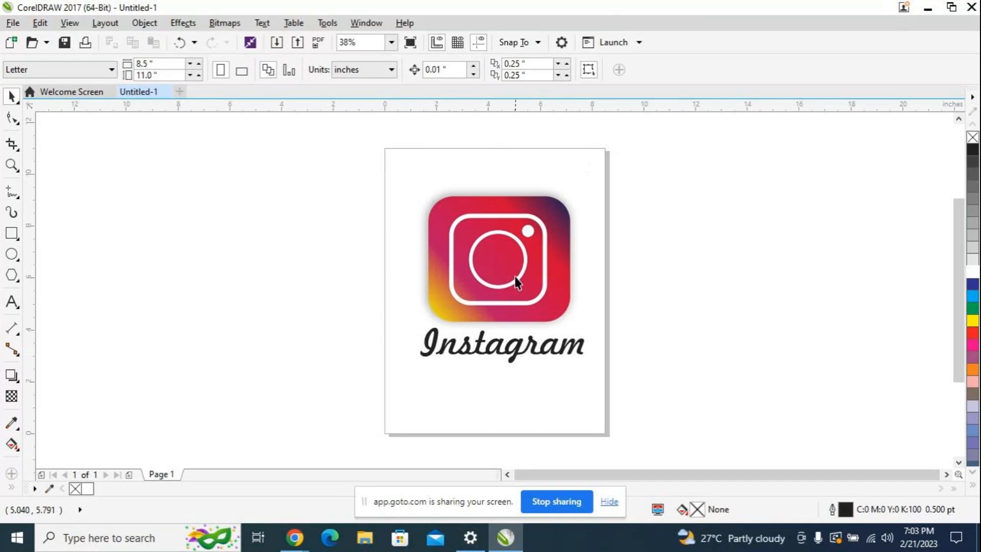
# Step: Ungroup the combined logo and wordmark, leaving the shadowed icon and the Instagram text as separate objects
pyautogui.moveTo(345, 169); pyautogui.dragTo(640, 321)
pyautogui.moveTo(297, 146); pyautogui.dragTo(675, 379)
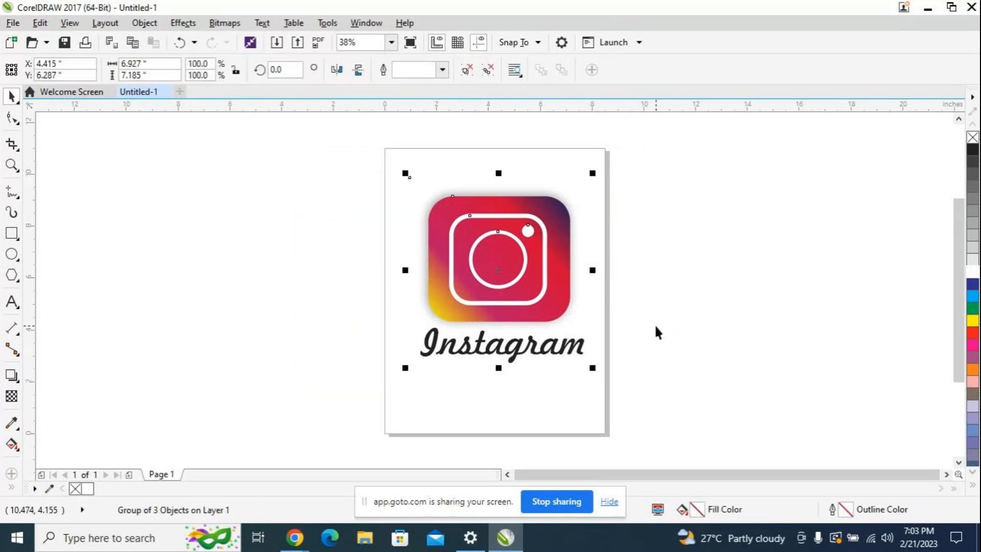
pyautogui.hotkey('ctrl', 'u')
pyautogui.click(742, 262)
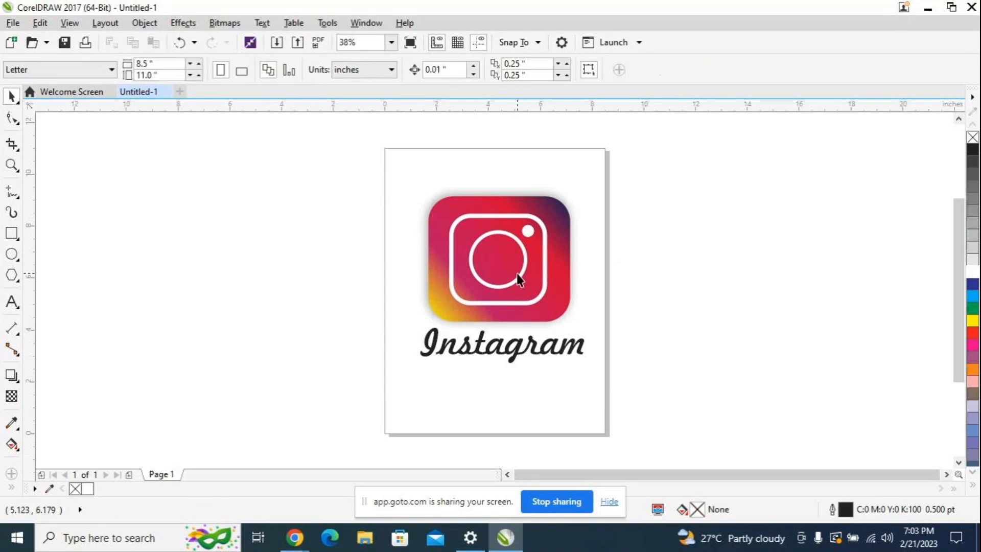
pyautogui.click(522, 277)
pyautogui.click(542, 274)
pyautogui.press('Escape')
pyautogui.click(526, 273)
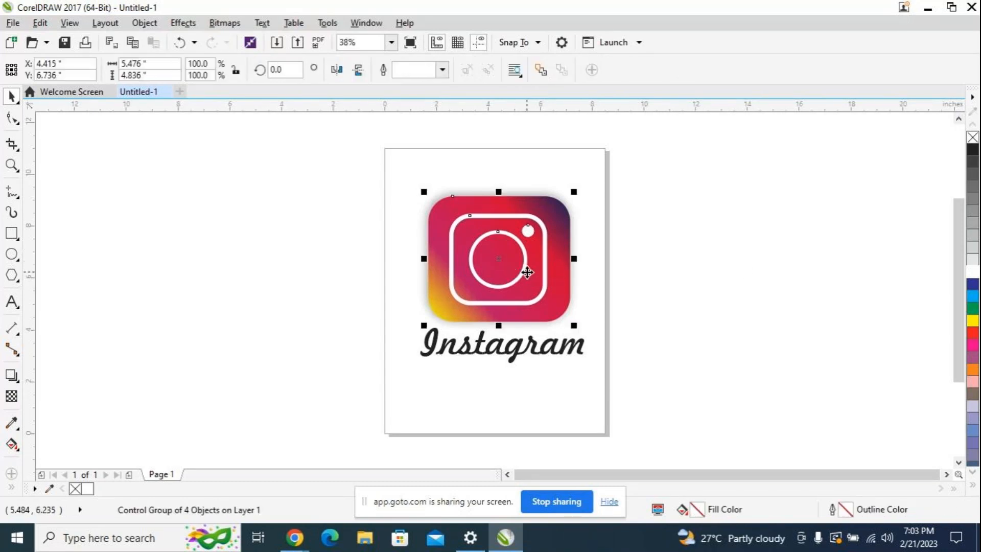
pyautogui.click(593, 233)
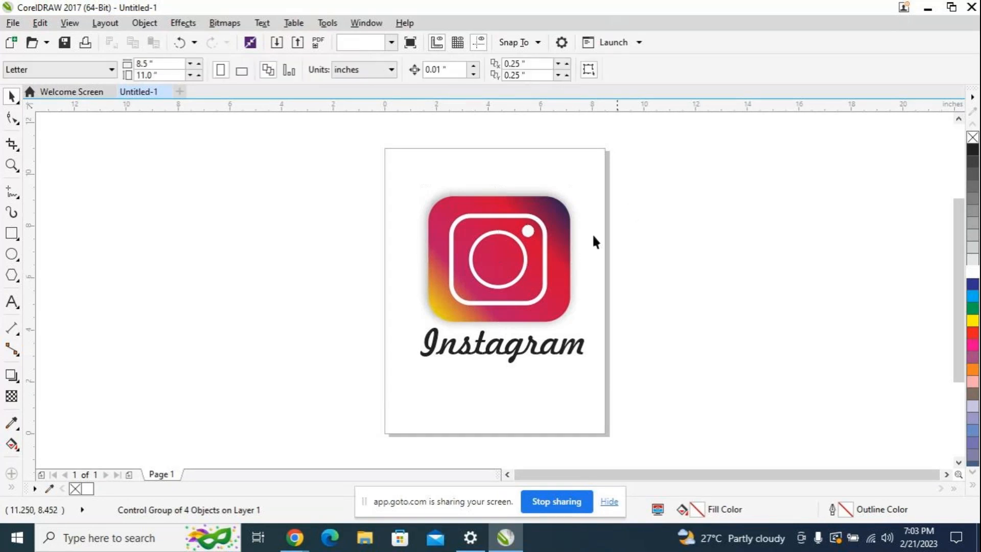
pyautogui.click(525, 280)
pyautogui.click(525, 280)
pyautogui.click(647, 238)
# Step: Move the icon with its shadow past the page's right edge, to about X 10.363, Y 7.815 inches
pyautogui.click(528, 233)
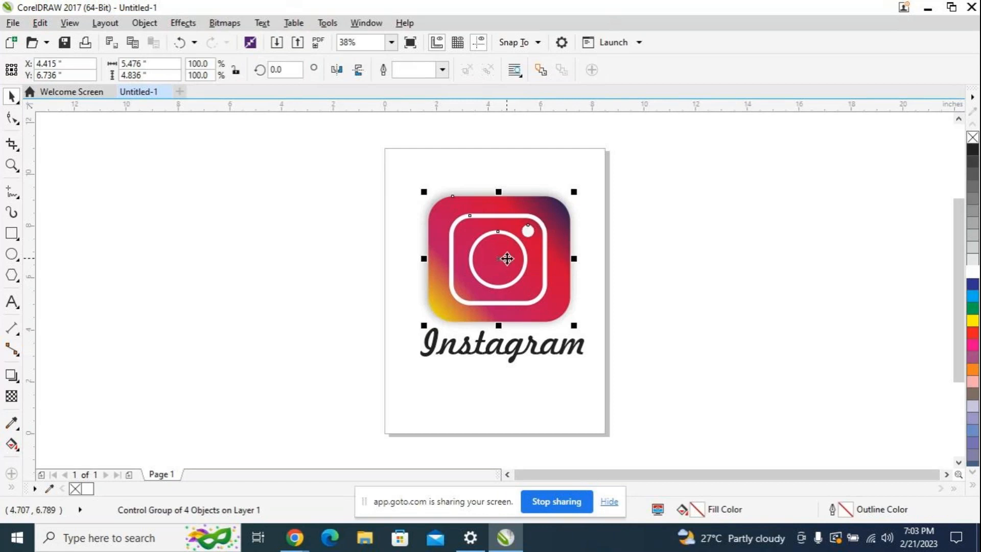
pyautogui.moveTo(498, 259); pyautogui.dragTo(653, 232)
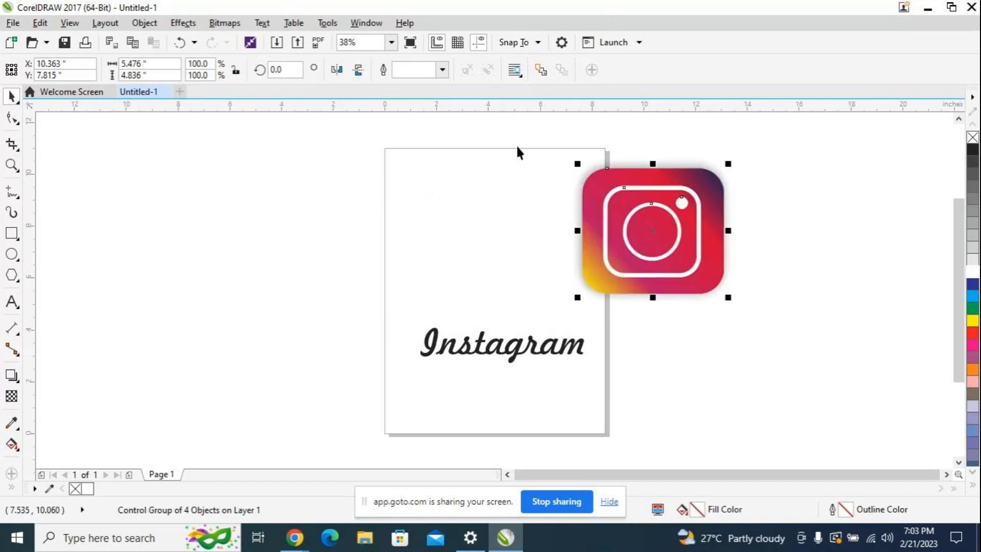
pyautogui.moveTo(516, 146); pyautogui.dragTo(801, 322)
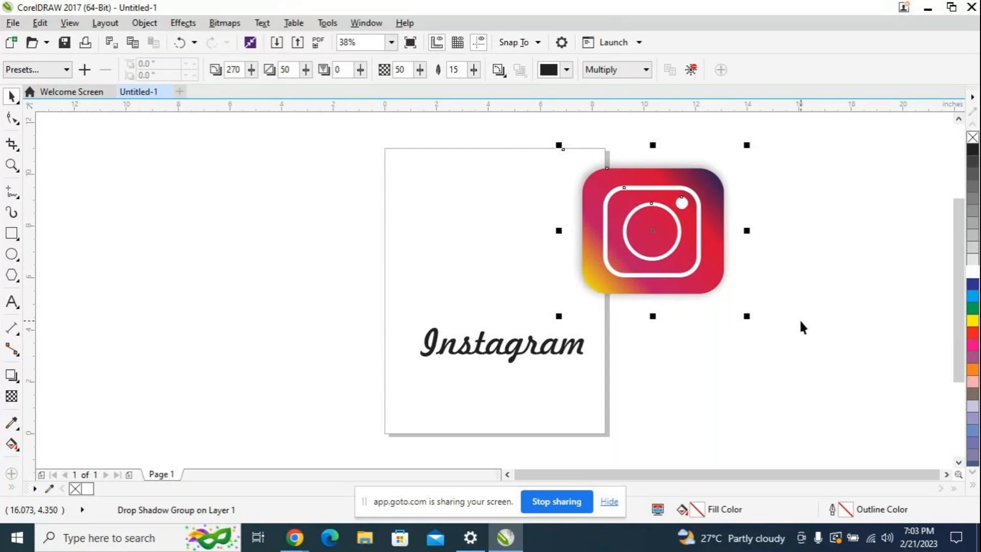
pyautogui.click(822, 229)
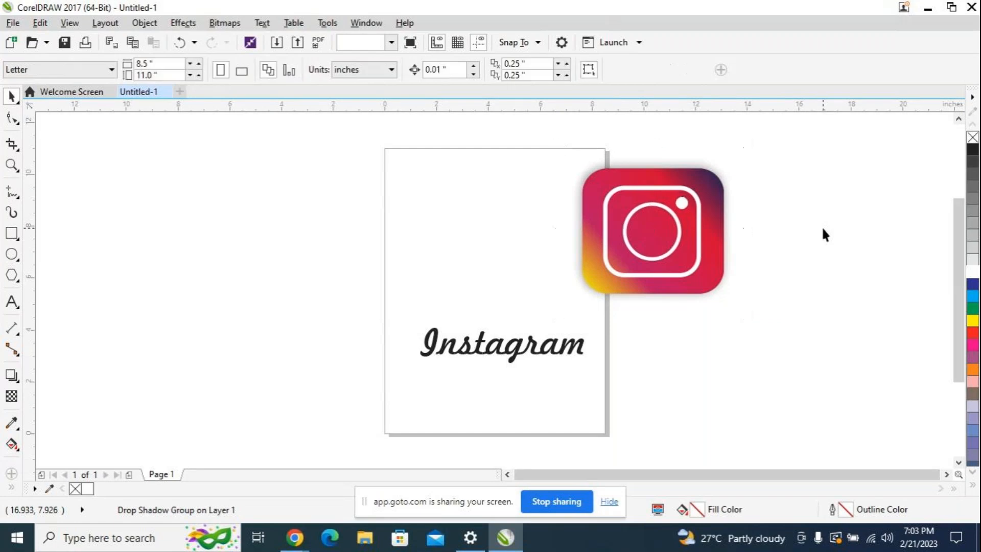
# Step: Move the icon with its shadow back onto the page above the wordmark, to about X 4.513, Y 7.288 inches
pyautogui.click(657, 219)
pyautogui.moveTo(664, 236); pyautogui.dragTo(520, 257)
pyautogui.click(639, 232)
pyautogui.click(642, 234)
pyautogui.click(521, 258)
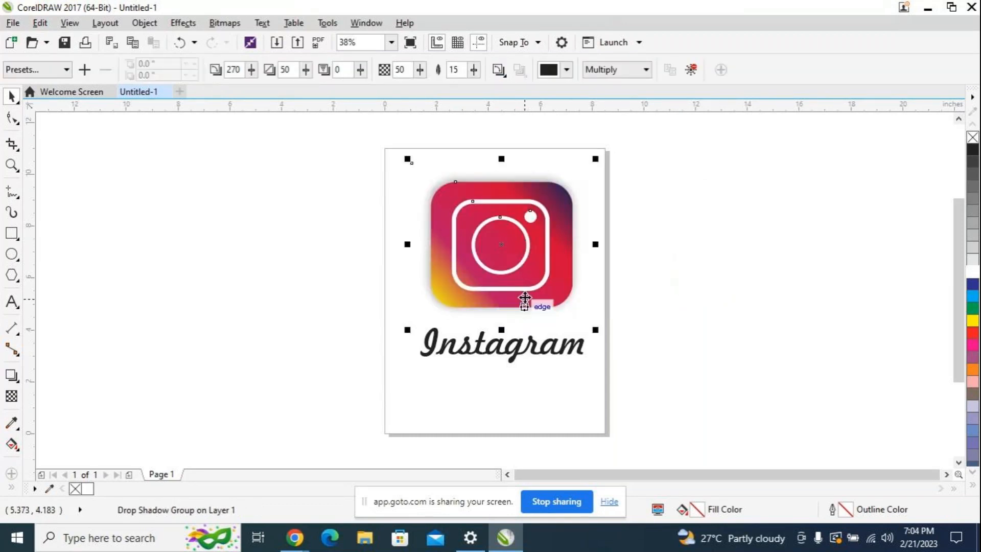
pyautogui.click(522, 258)
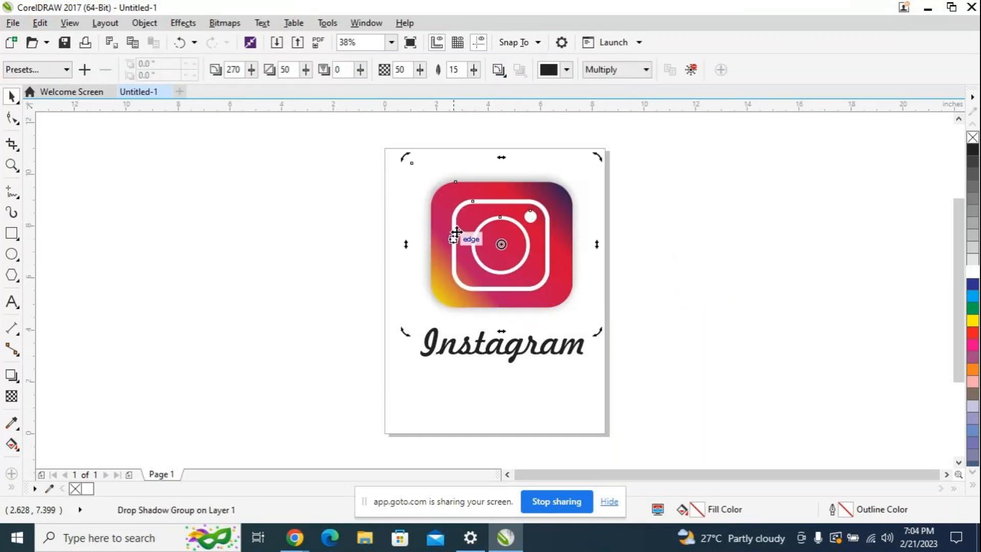
# Step: Try to group the icon with its drop shadow using Group Objects
pyautogui.rightClick(507, 224)
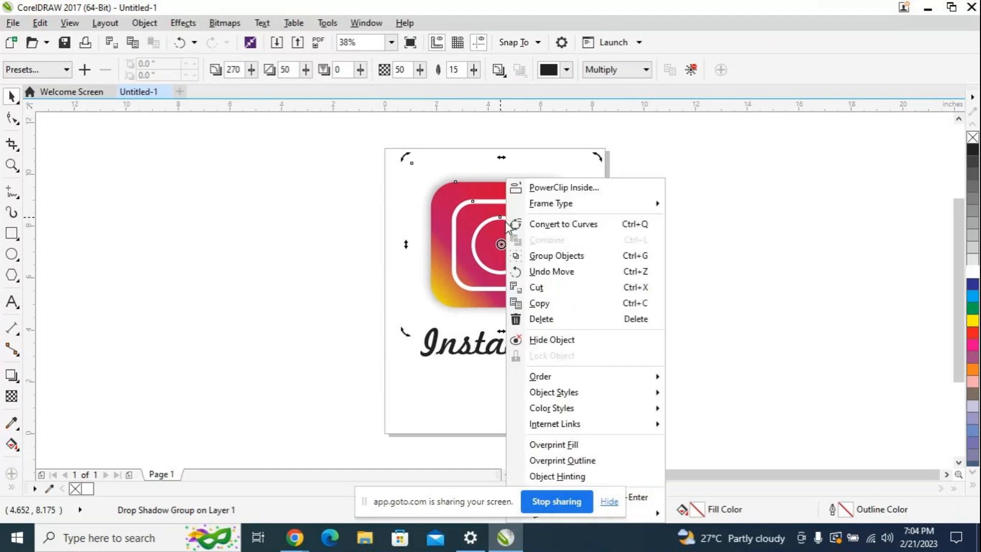
pyautogui.click(545, 256)
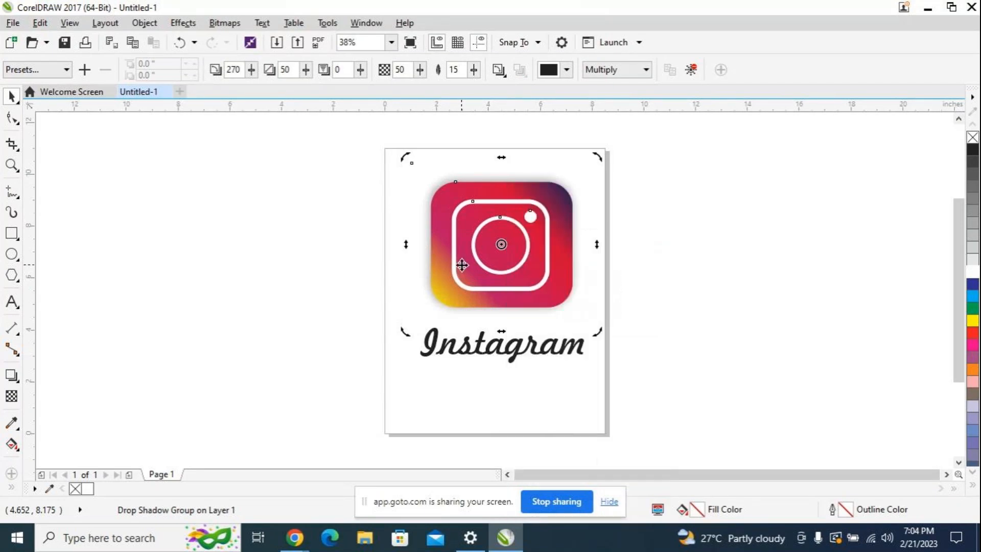
pyautogui.click(660, 261)
pyautogui.click(523, 258)
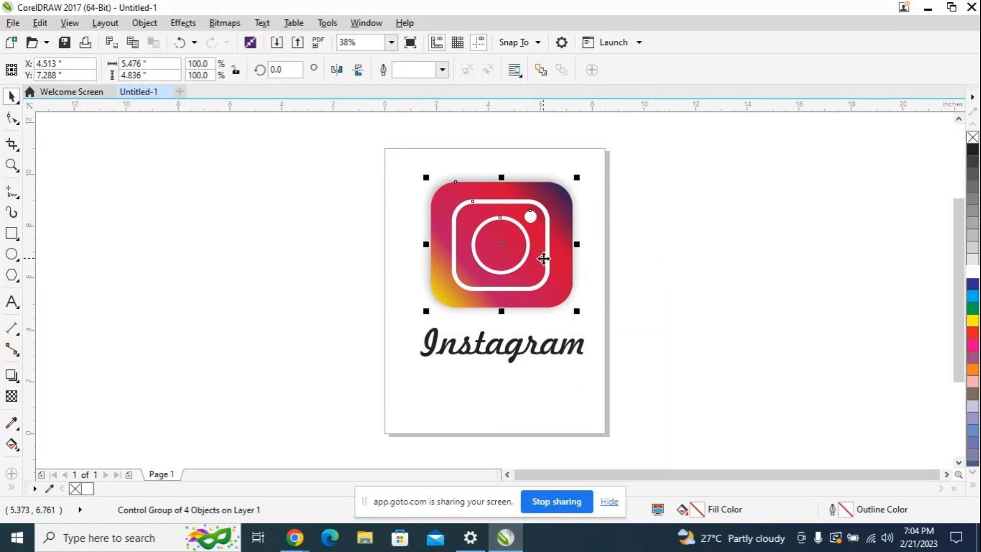
pyautogui.click(524, 258)
pyautogui.click(633, 248)
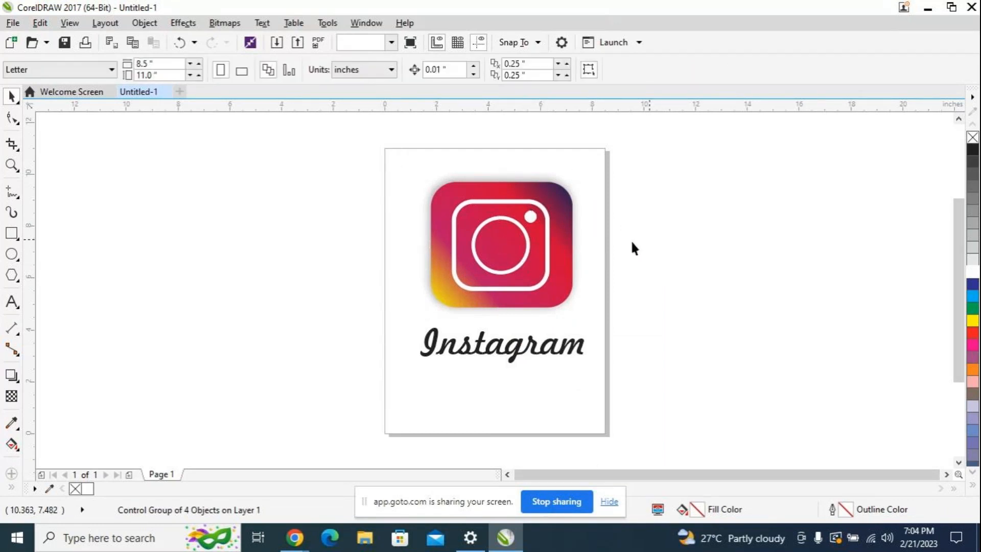
pyautogui.click(525, 256)
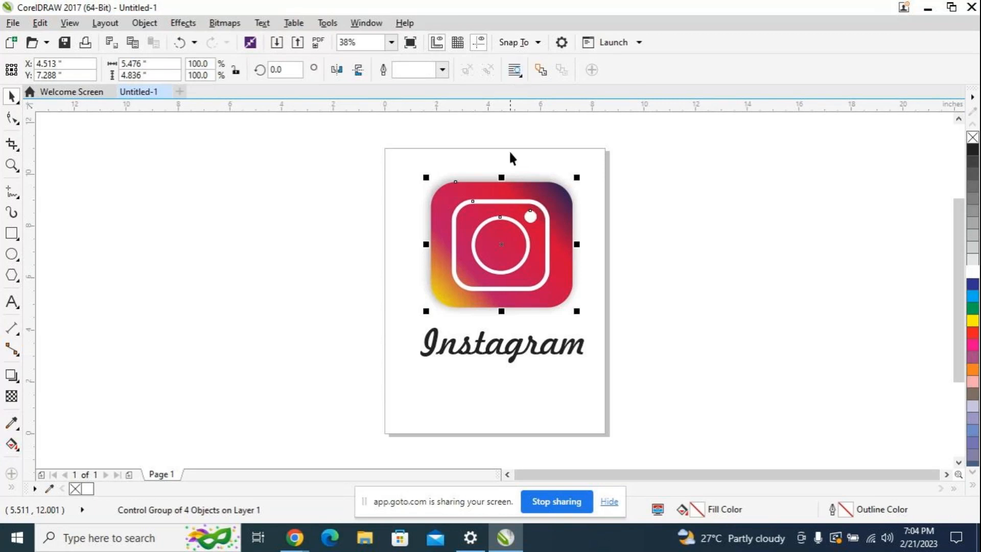
pyautogui.click(523, 276)
pyautogui.click(691, 217)
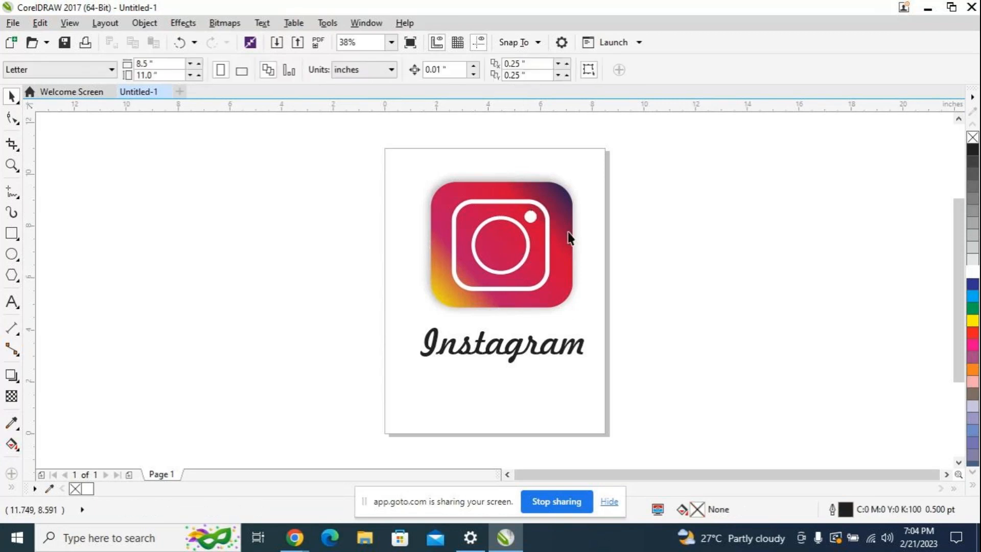
pyautogui.click(516, 225)
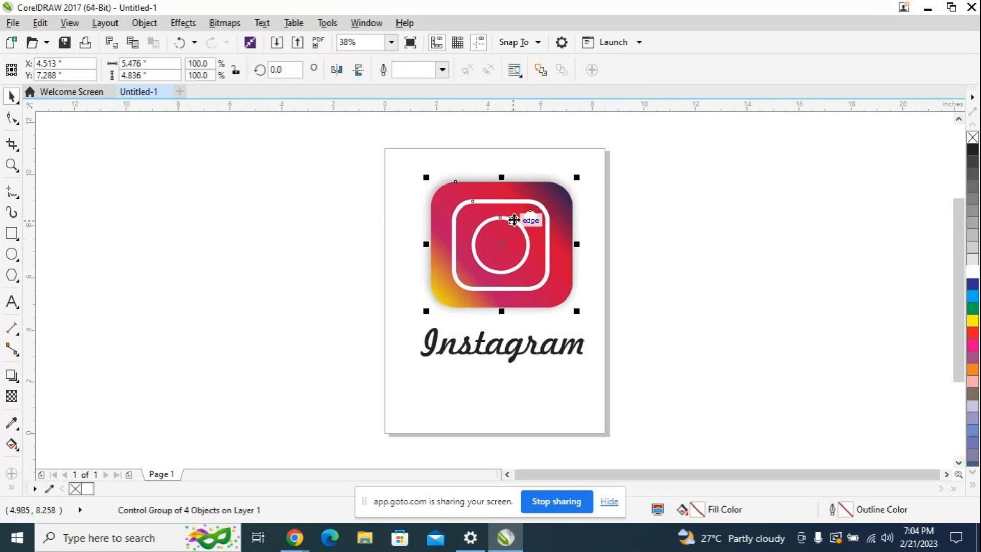
pyautogui.click(497, 245)
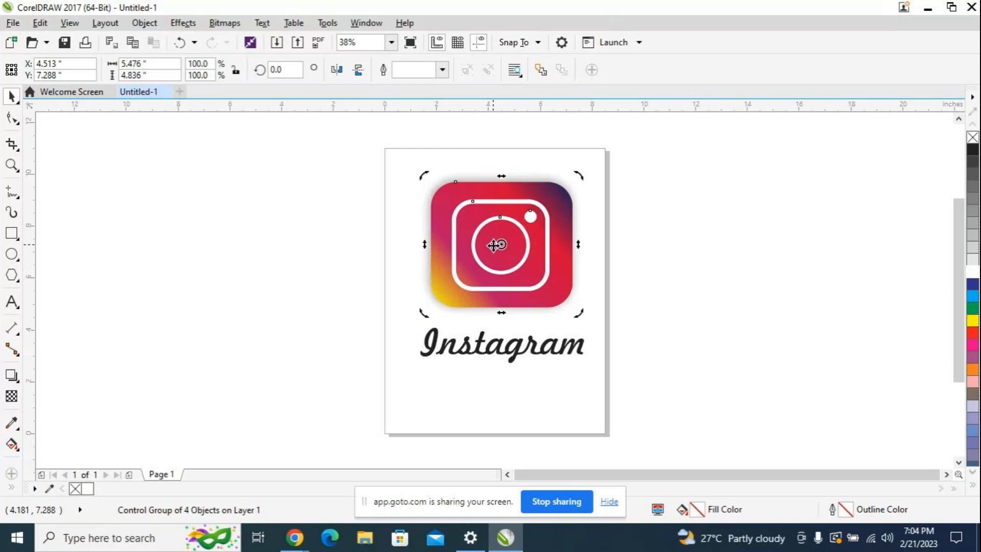
pyautogui.click(524, 265)
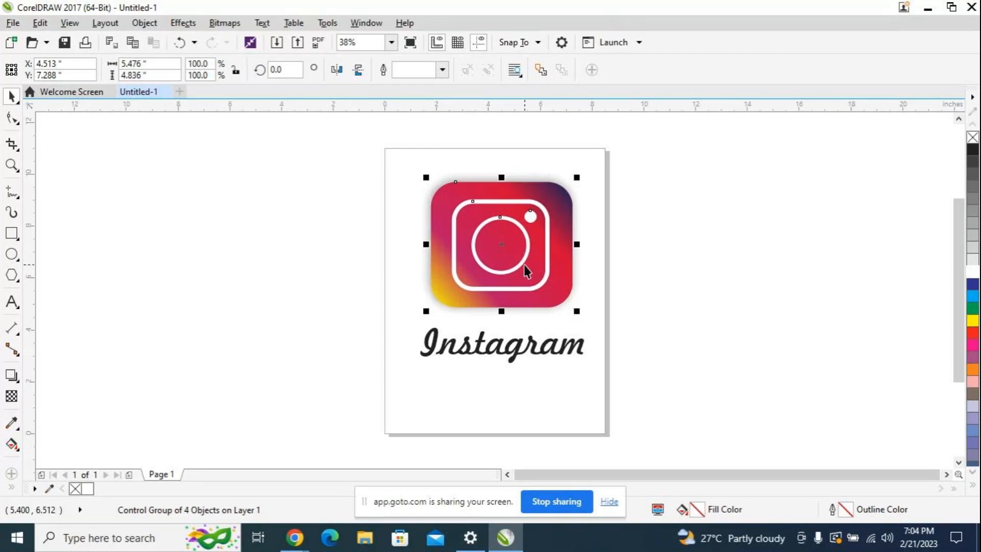
pyautogui.click(630, 250)
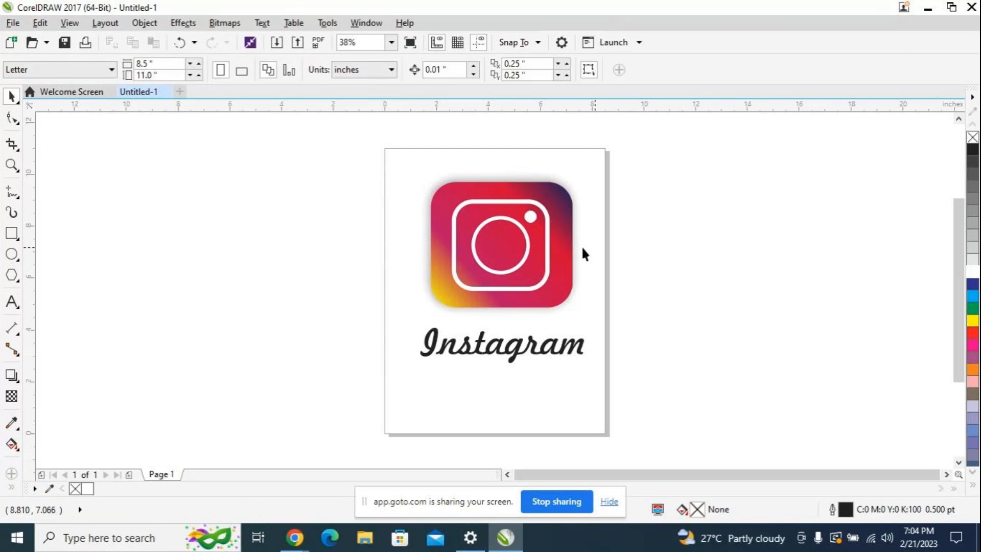
pyautogui.click(528, 289)
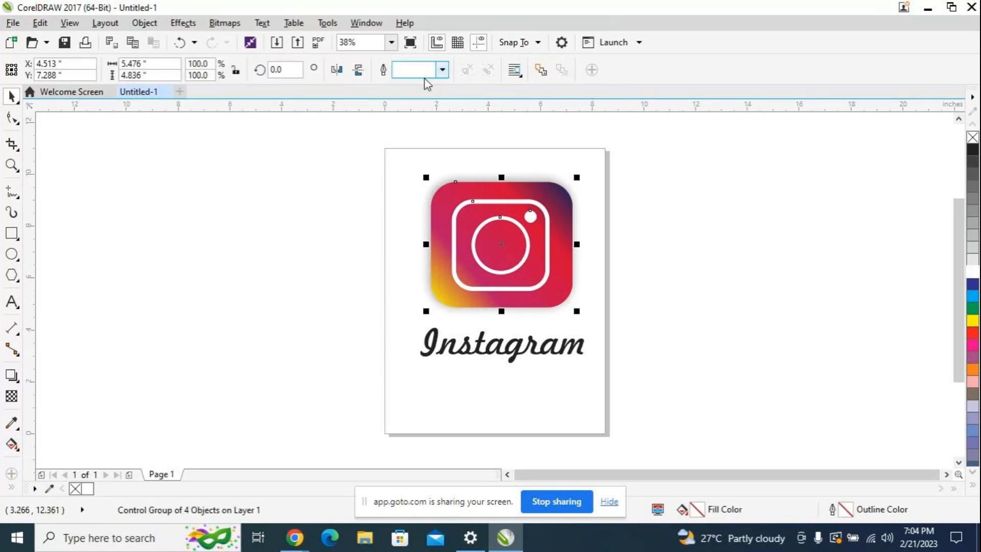
pyautogui.click(442, 71)
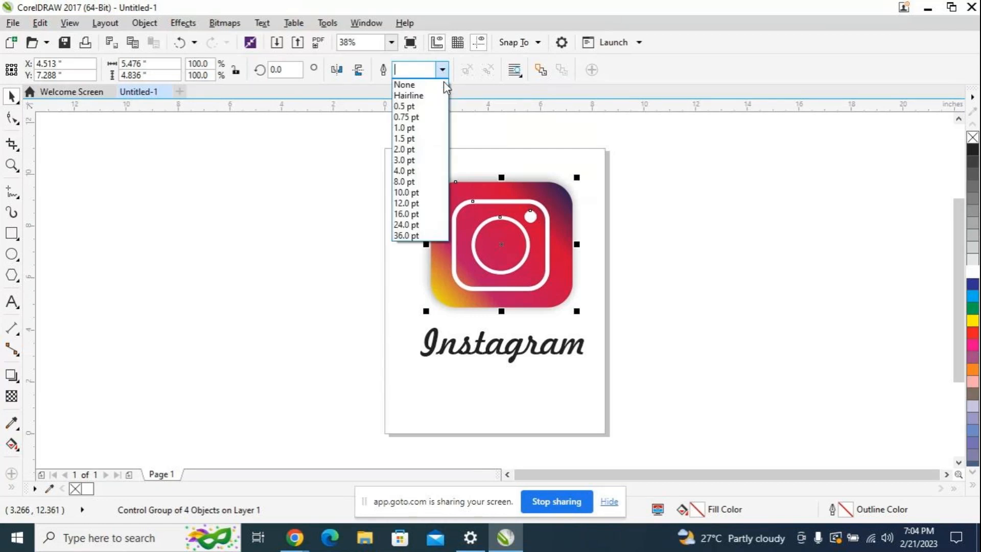
pyautogui.click(331, 295)
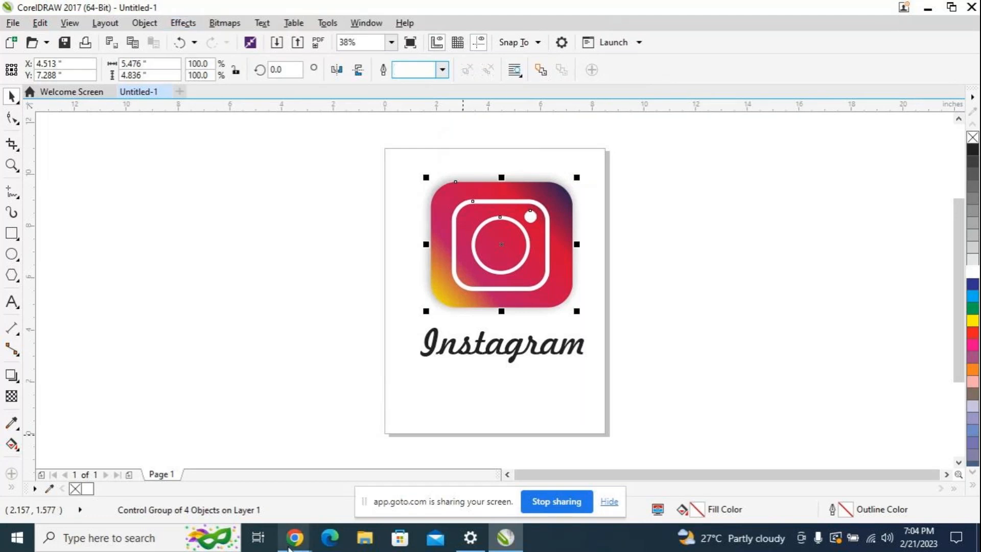
pyautogui.moveTo(290, 548)
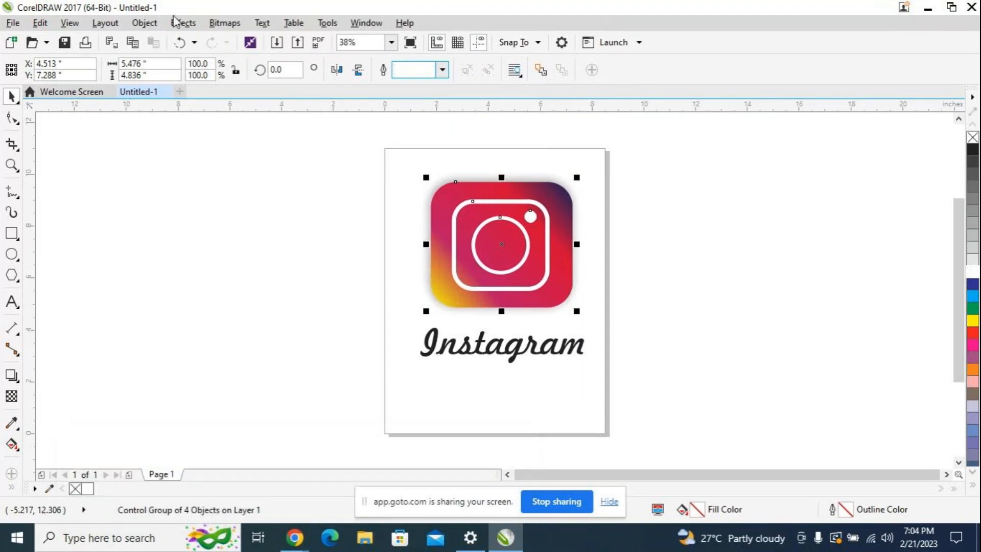
pyautogui.click(615, 275)
pyautogui.moveTo(366, 176); pyautogui.dragTo(648, 296)
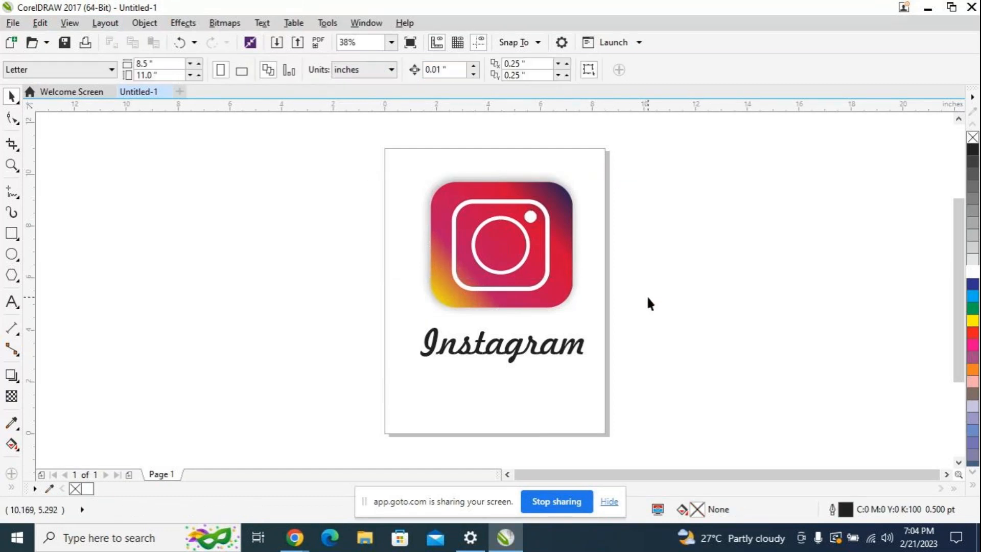
pyautogui.moveTo(329, 127); pyautogui.dragTo(721, 338)
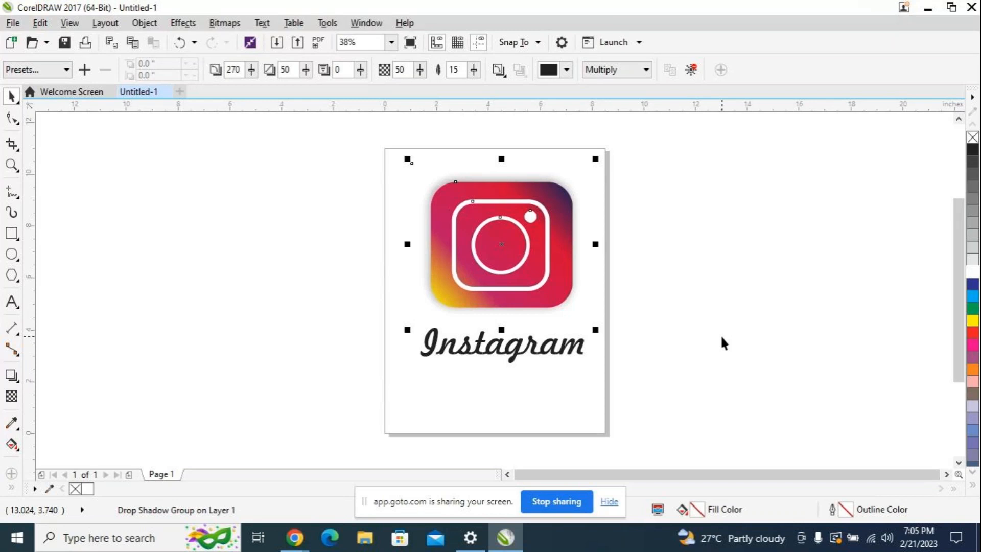
pyautogui.click(721, 334)
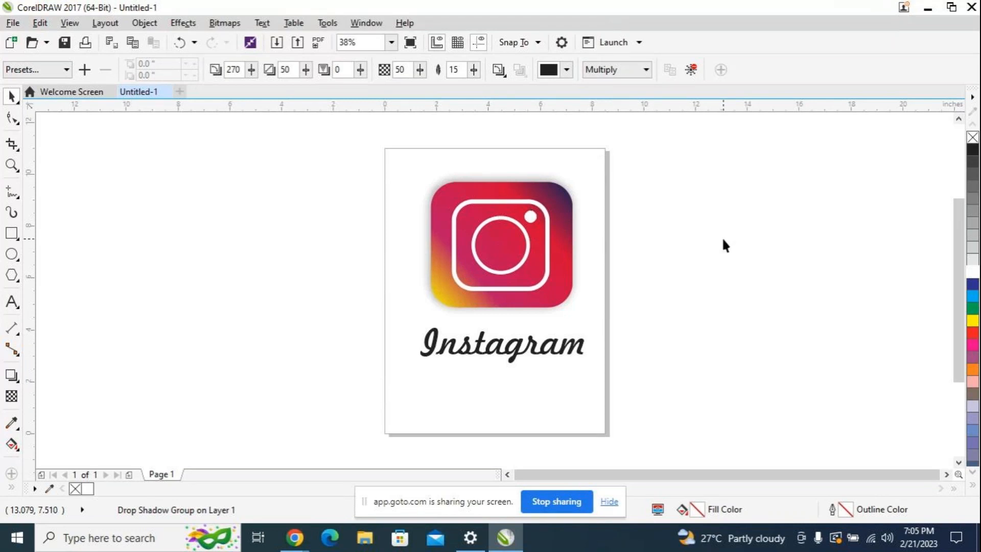
# Step: Try a 10.0 pt outline on the icon's shapes, try removing their outlines, and undo both changes
pyautogui.click(520, 265)
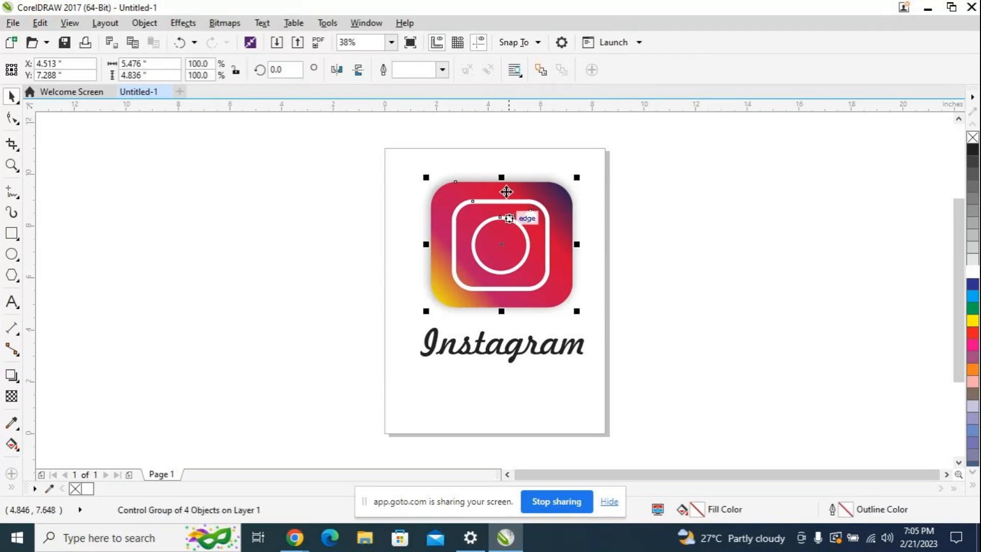
pyautogui.click(442, 70)
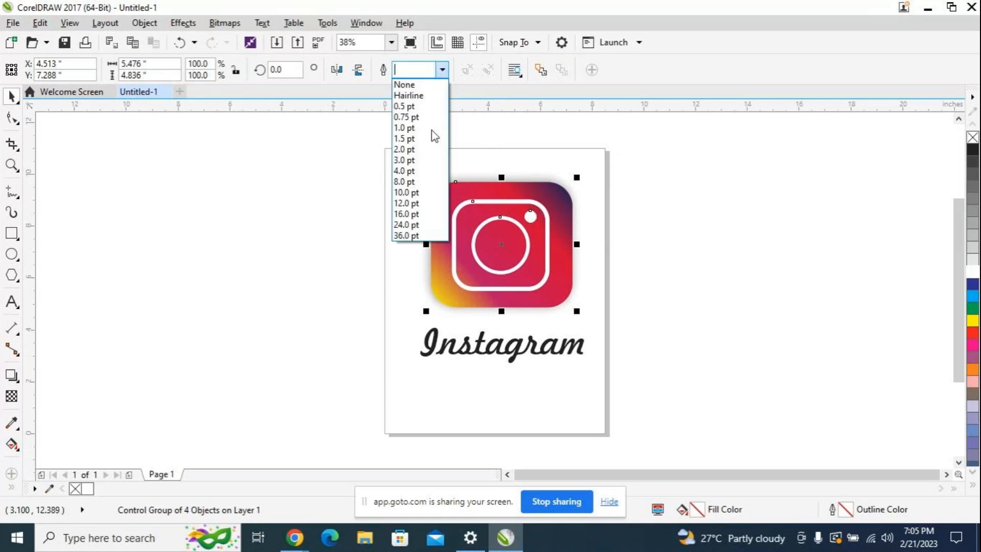
pyautogui.click(423, 192)
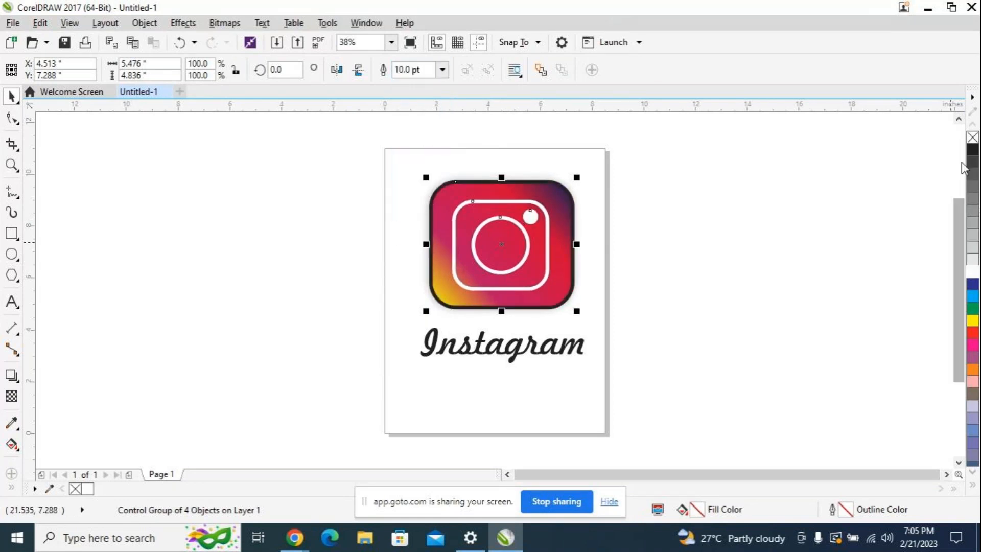
pyautogui.rightClick(973, 138)
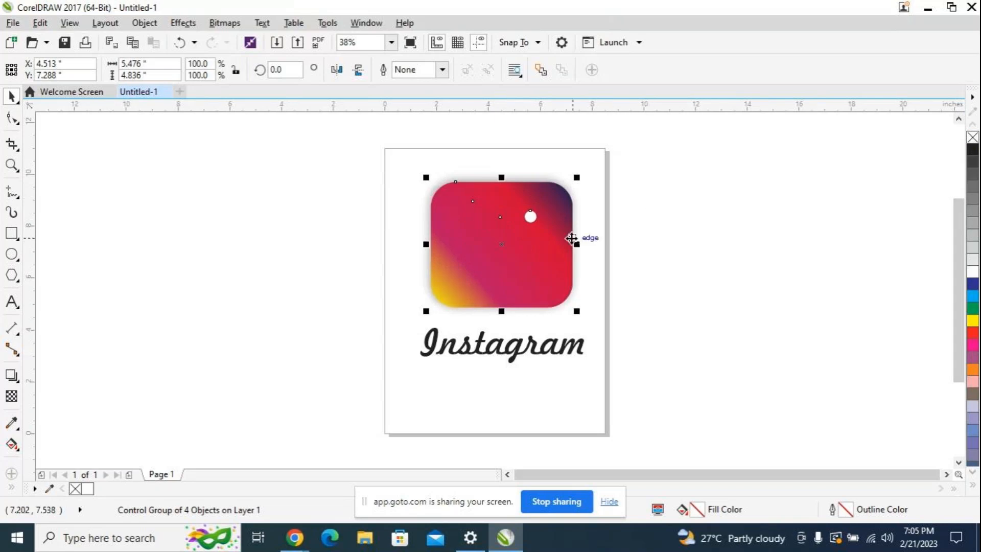
pyautogui.hotkey('ctrl', 'z')
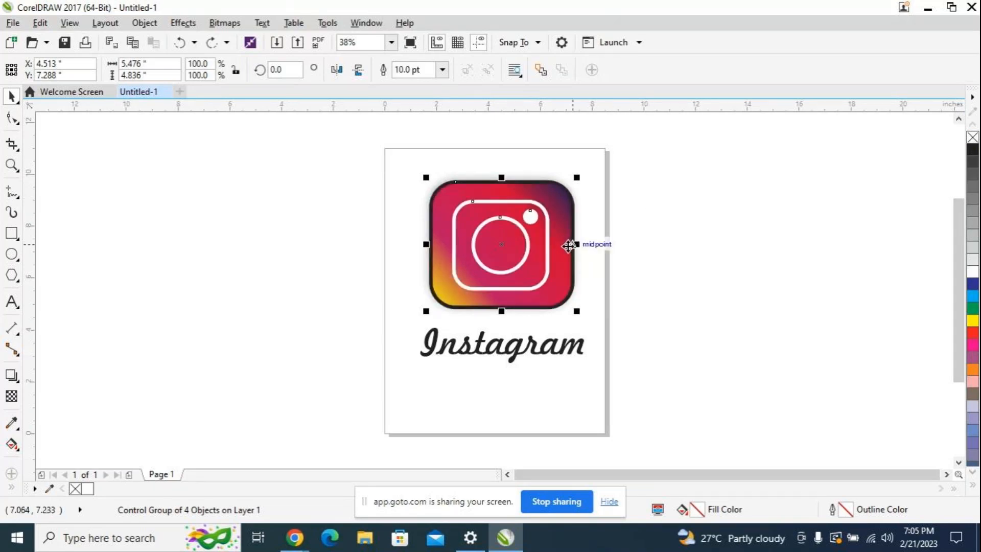
pyautogui.click(566, 250)
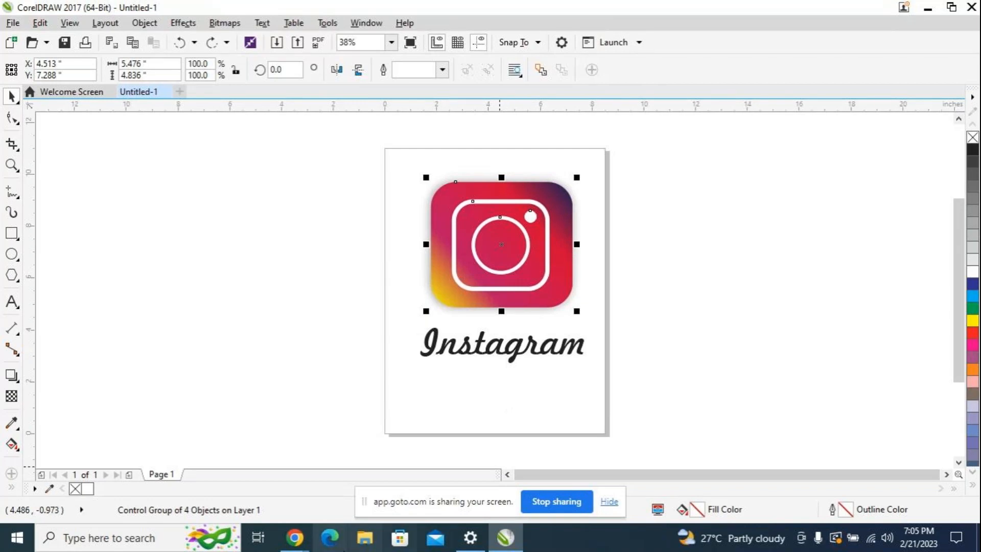
# Step: Switch to the GoTo meeting window in Chrome, return to CorelDRAW and clear the selection
pyautogui.click(307, 540)
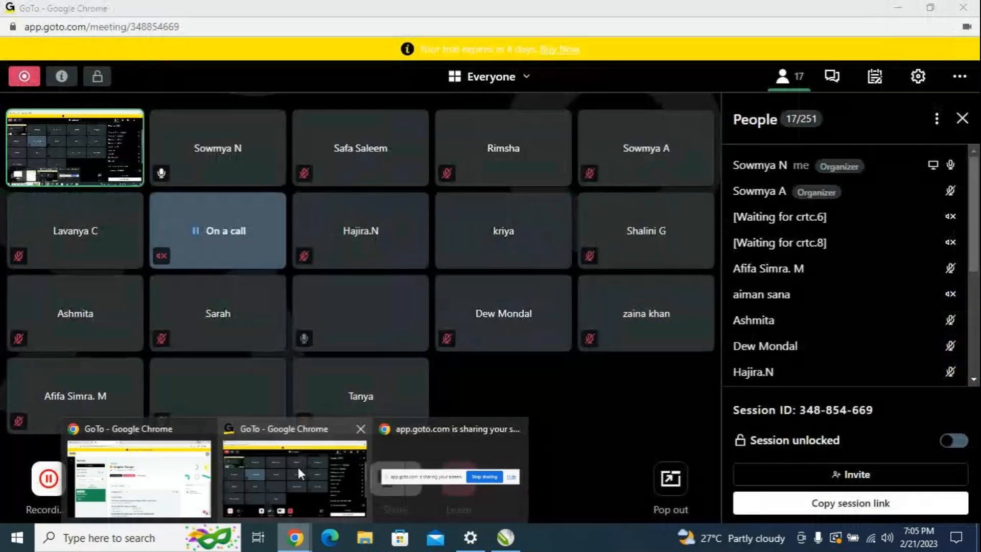
pyautogui.click(295, 473)
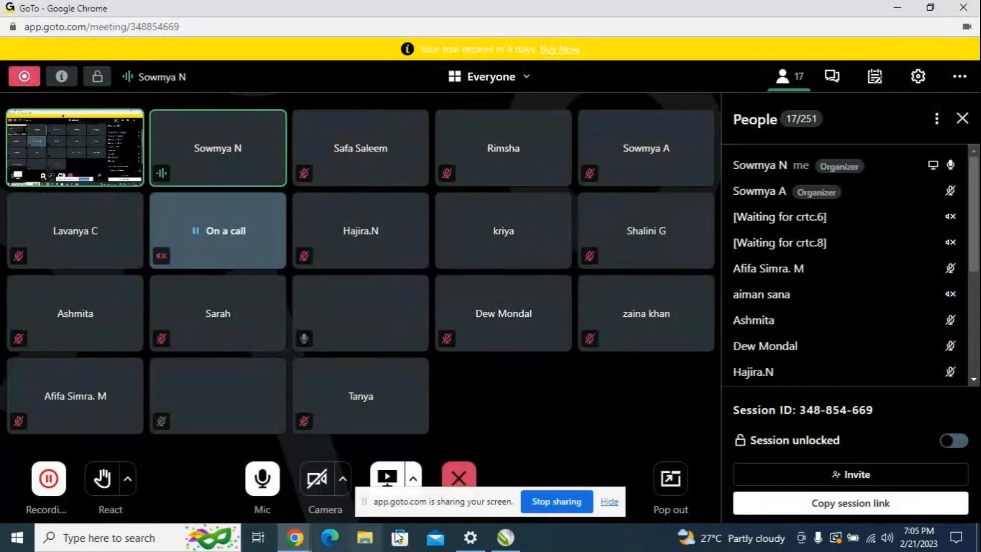
pyautogui.hotkey('alt', 'Tab')
pyautogui.click(661, 205)
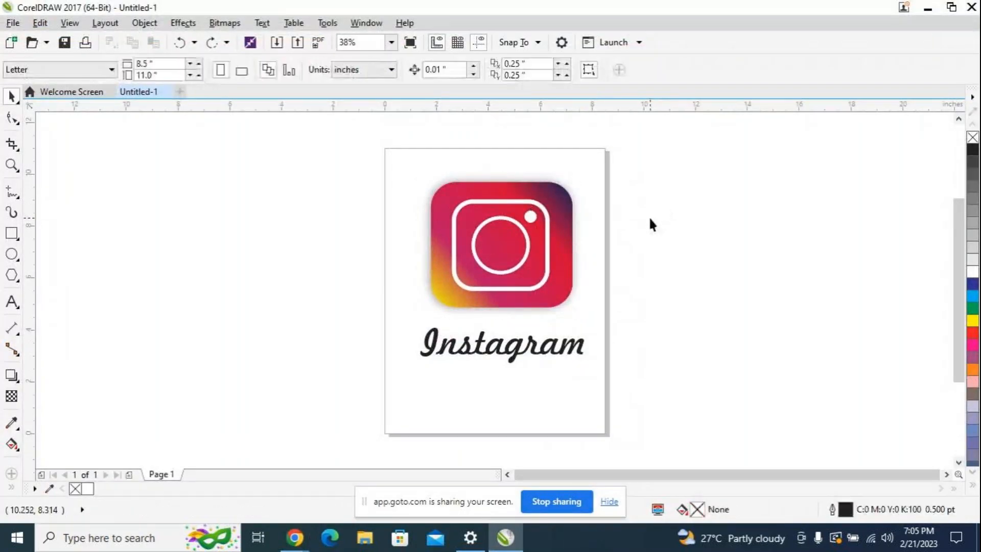
# Step: Switch to the GoTo meeting, mute and unmute the microphone, and return to CorelDRAW
pyautogui.moveTo(295, 537)
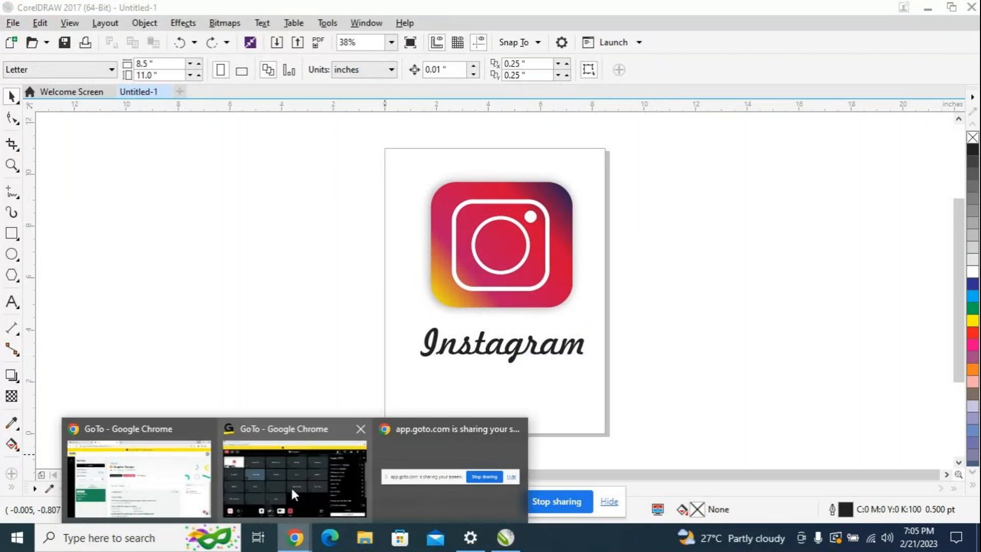
pyautogui.click(290, 486)
pyautogui.click(275, 491)
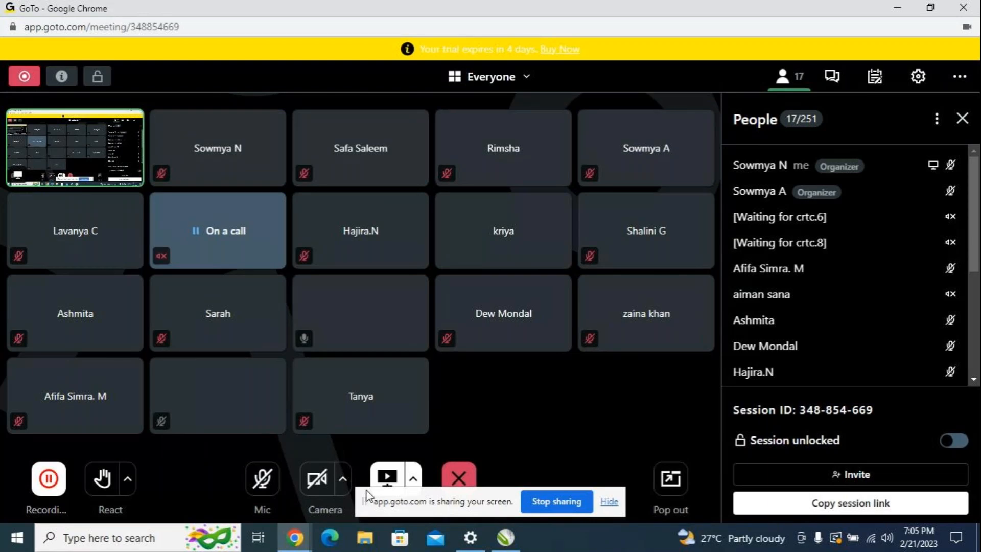
pyautogui.moveTo(507, 539)
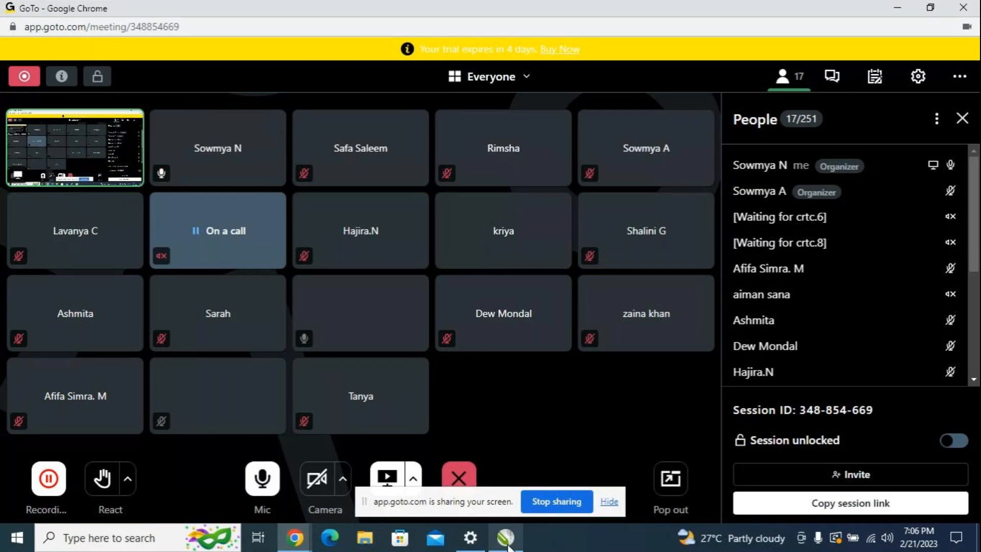
pyautogui.click(508, 542)
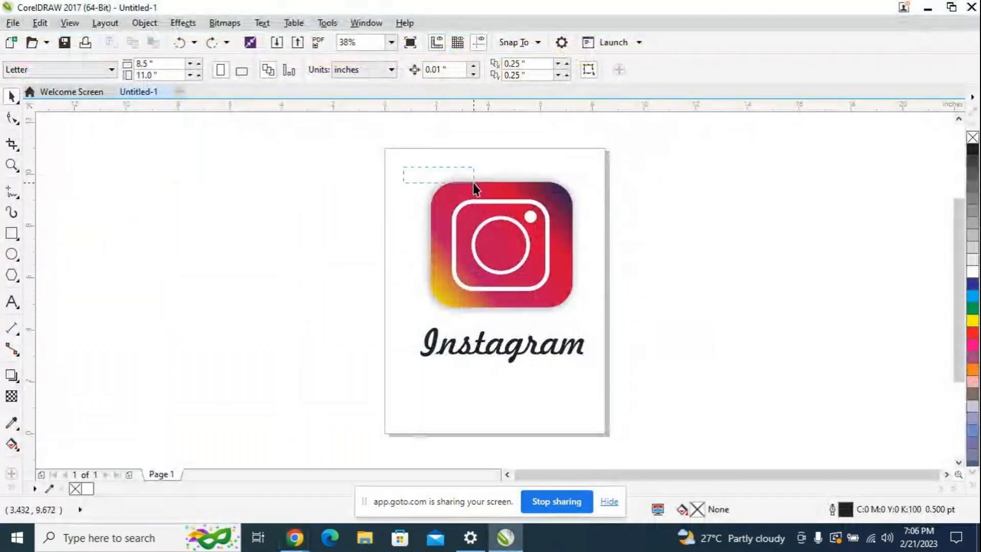
# Step: Select the logo parts, check the GoTo meeting window, and return to the Untitled-1 drawing in CorelDRAW
pyautogui.moveTo(339, 155); pyautogui.dragTo(660, 392)
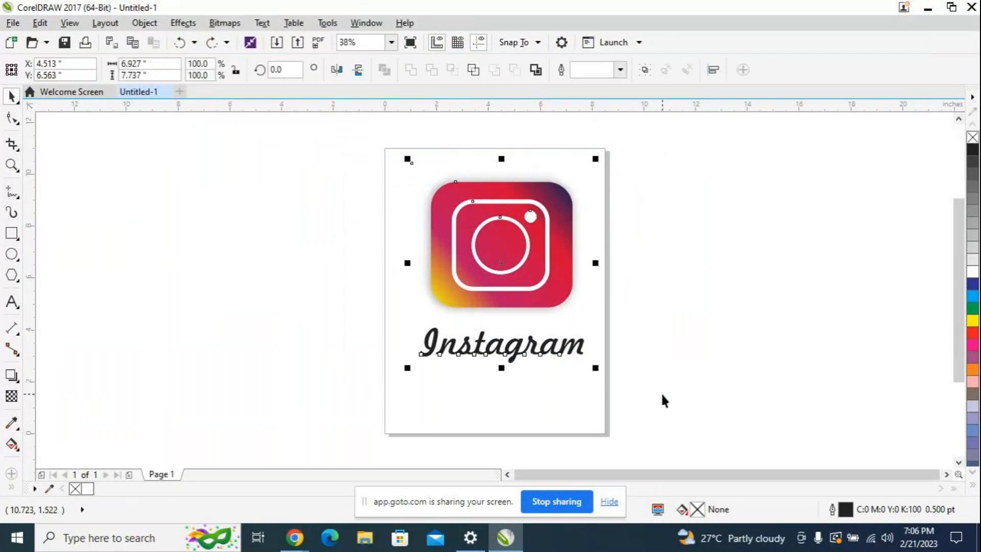
pyautogui.moveTo(294, 538)
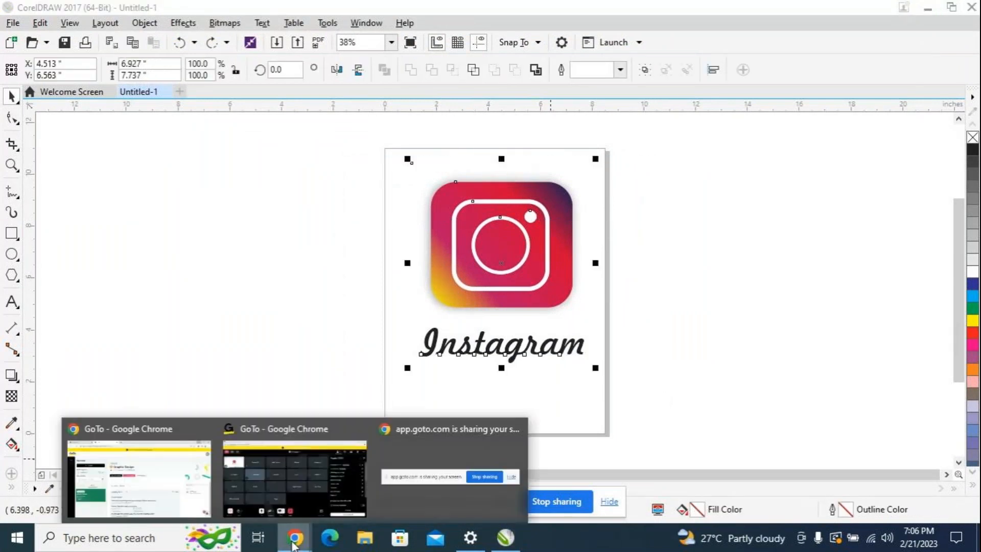
pyautogui.click(288, 480)
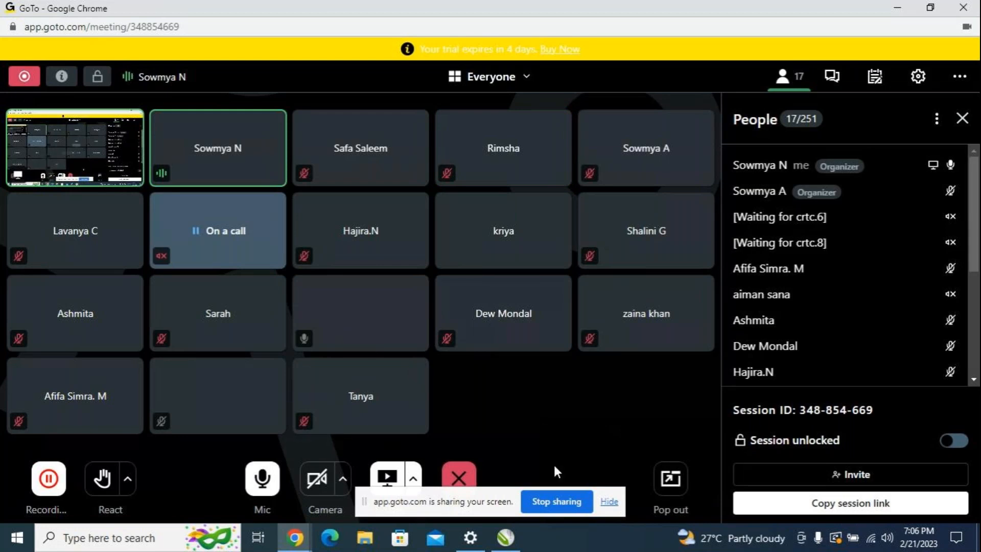
pyautogui.moveTo(521, 544)
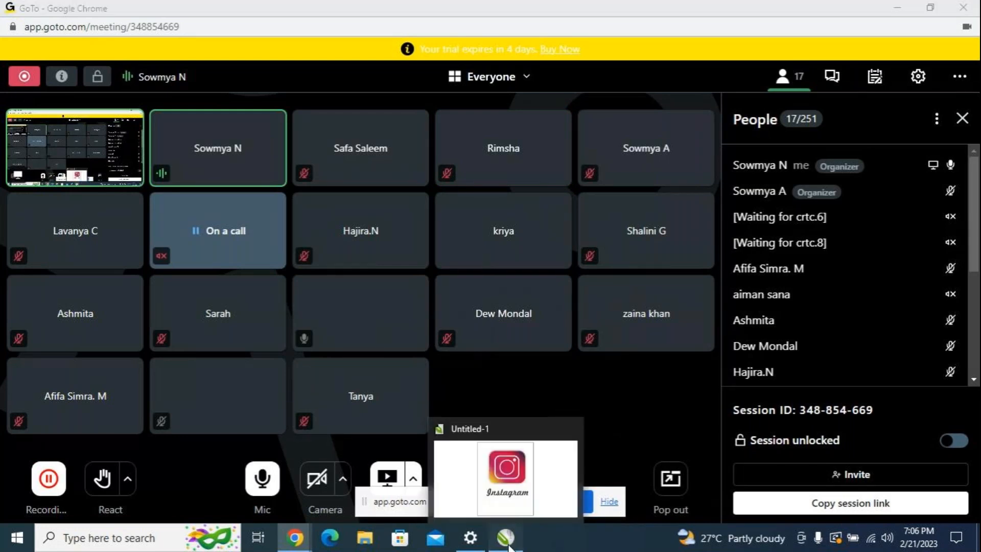
pyautogui.click(504, 462)
# Step: Select the icon, its drop shadow and the Instagram wordmark together
pyautogui.click(326, 146)
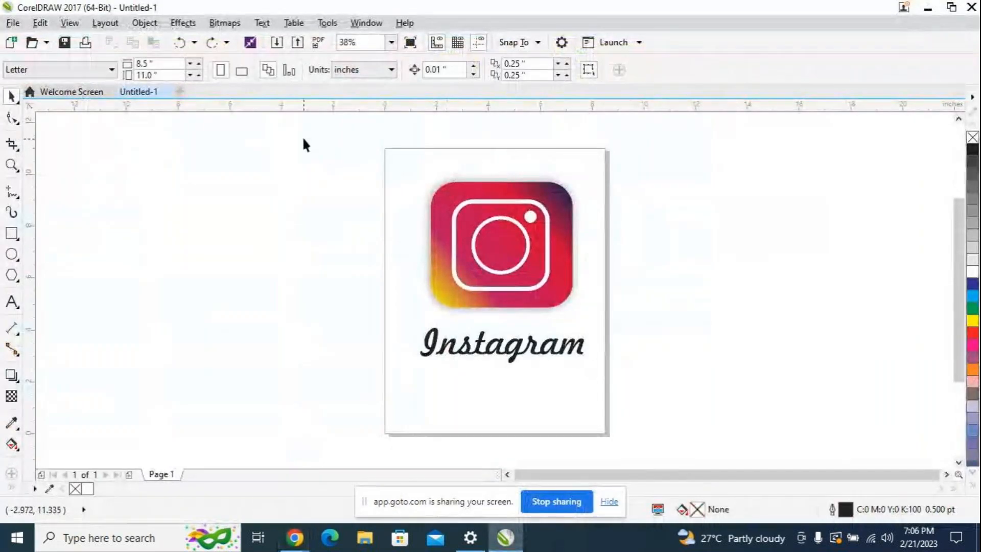
pyautogui.moveTo(300, 136)
pyautogui.mouseDown()
pyautogui.moveTo(506, 140)
pyautogui.moveTo(726, 403)
pyautogui.mouseUp()
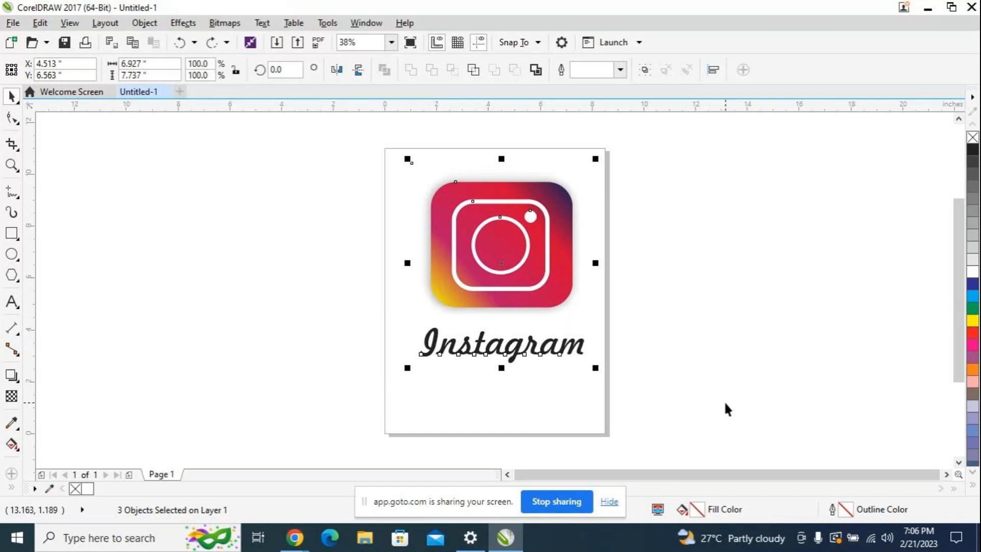
pyautogui.click(725, 401)
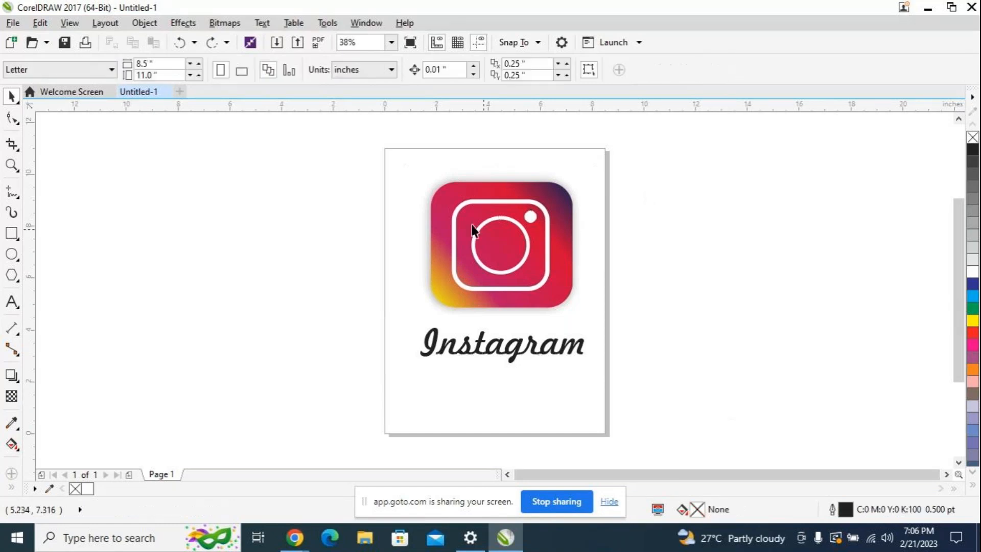
pyautogui.moveTo(339, 146); pyautogui.dragTo(764, 329)
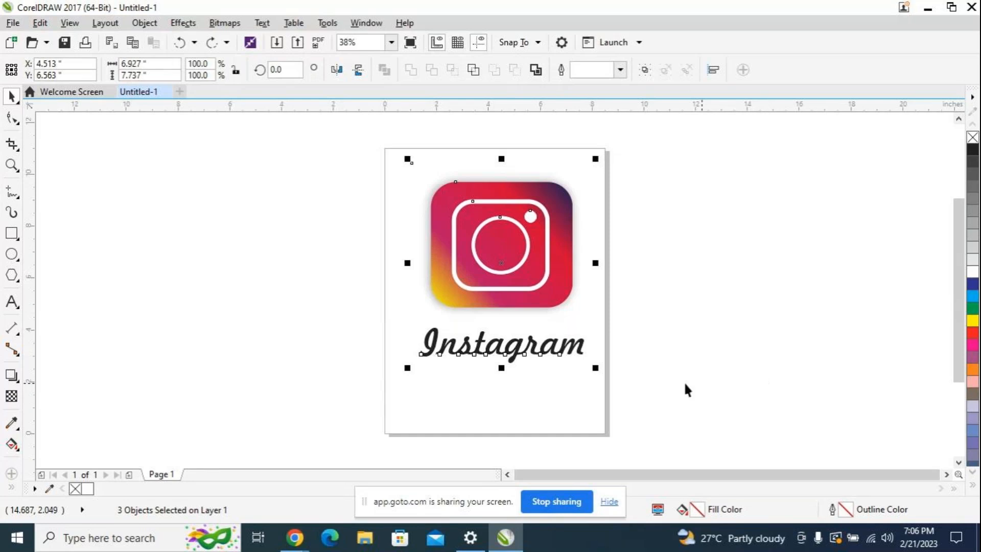
pyautogui.click(507, 270)
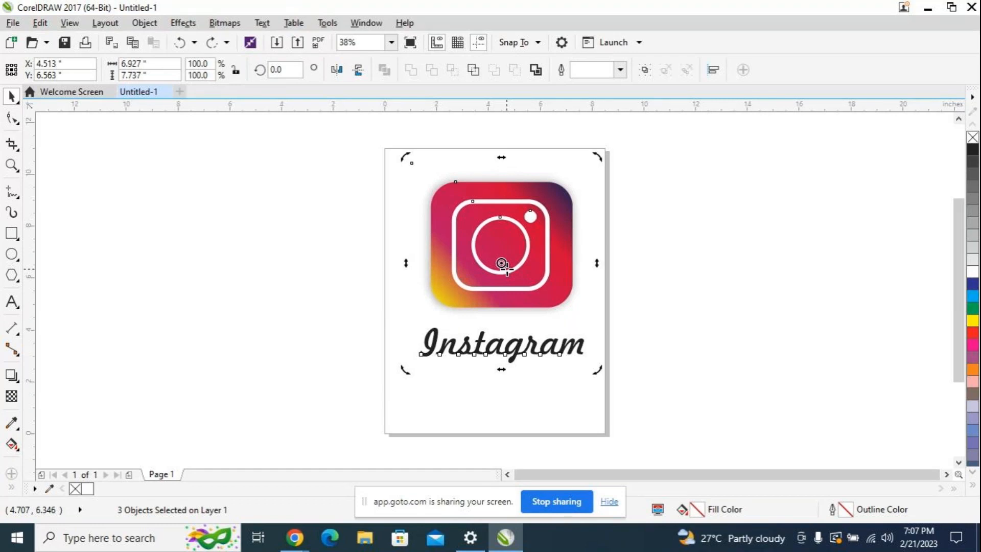
# Step: Undo the icon's last move and reposition it with its shadow on the page just above the wordmark, at about X 4.65 inches
pyautogui.hotkey('ctrl', 'z')
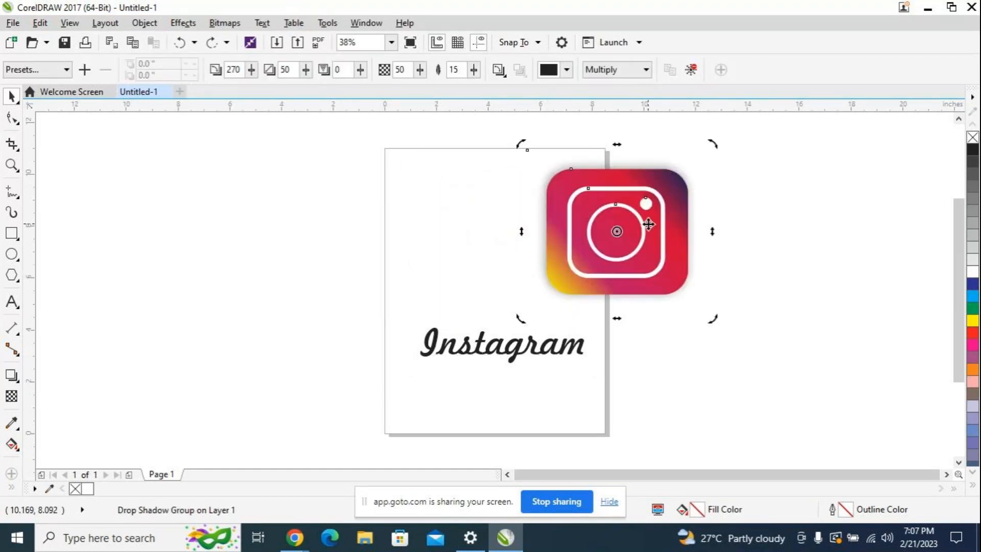
pyautogui.click(620, 231)
pyautogui.moveTo(620, 231); pyautogui.dragTo(505, 252)
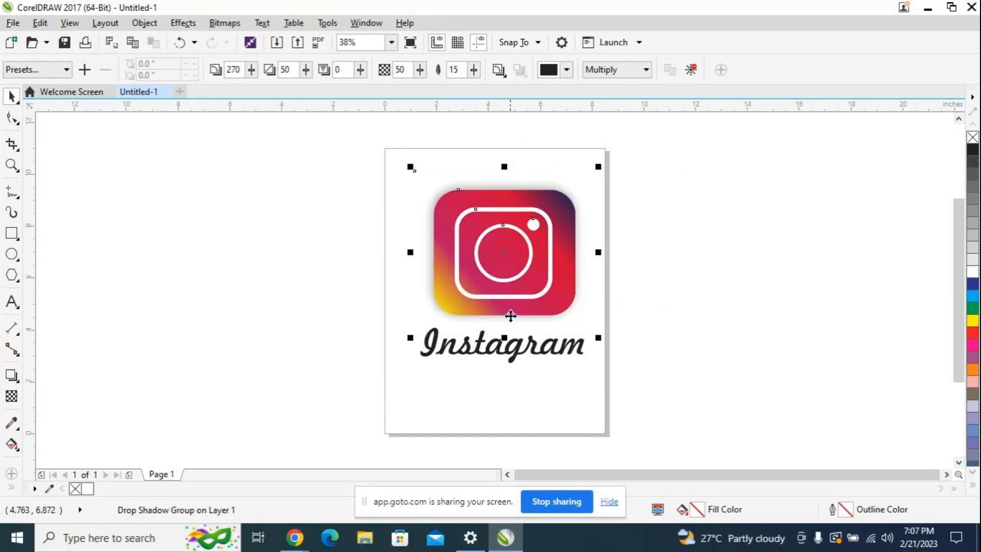
pyautogui.hotkey('ctrl', 'z')
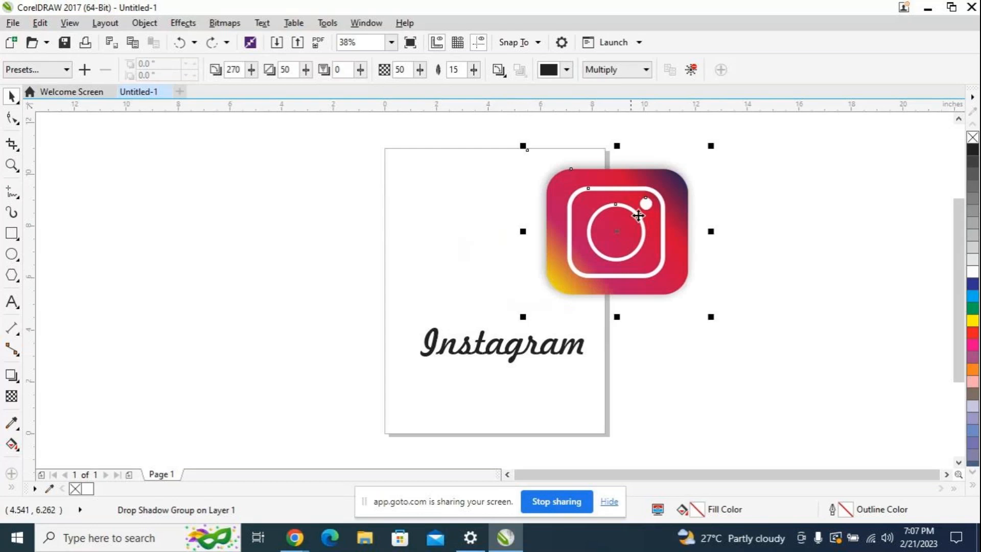
pyautogui.moveTo(624, 232); pyautogui.dragTo(505, 254)
pyautogui.press('Escape')
# Step: Group the icon, its shadow and the wordmark, and move the group up to about X 4.43, Y 6.965 inches
pyautogui.moveTo(386, 170); pyautogui.dragTo(613, 396)
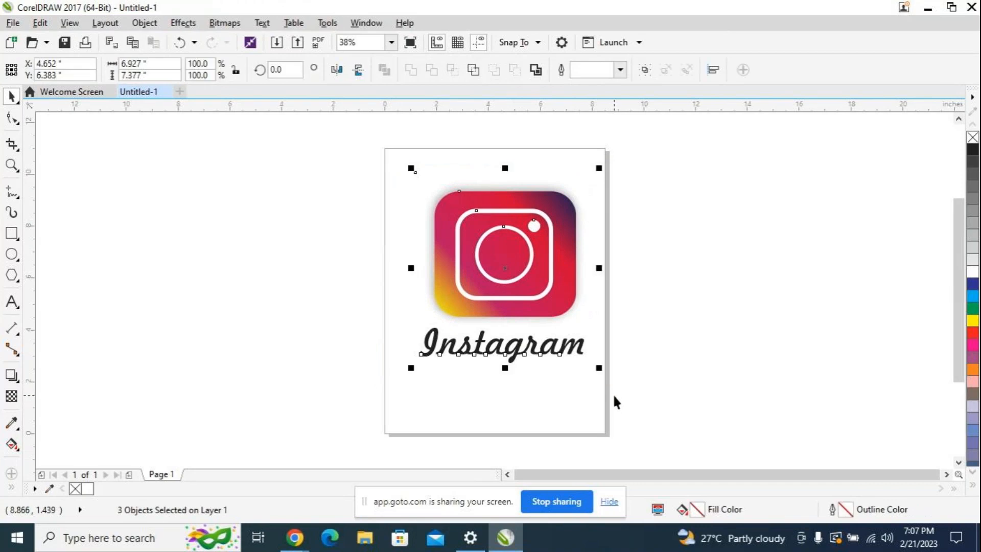
pyautogui.hotkey('ctrl', 'g')
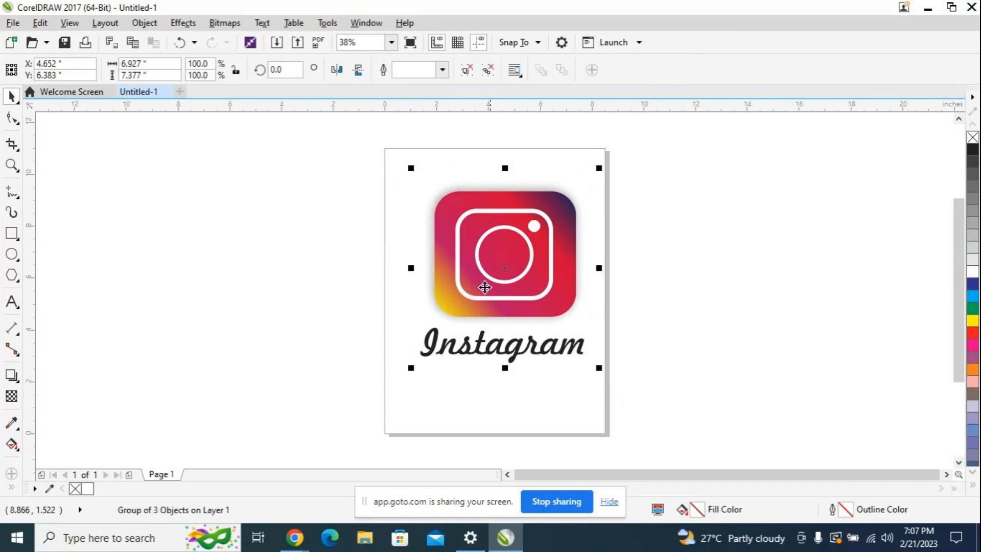
pyautogui.moveTo(493, 251); pyautogui.dragTo(488, 236)
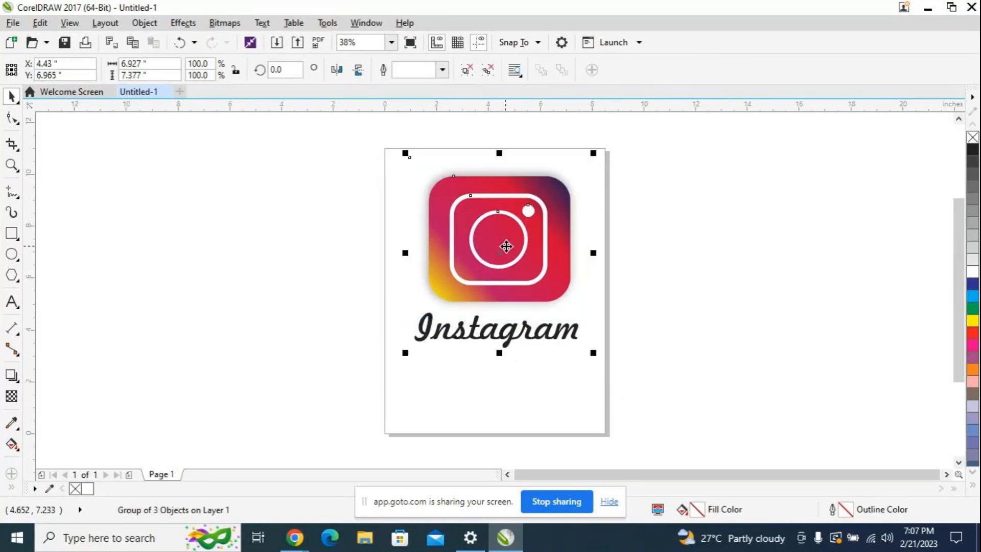
# Step: Create a blank Letter-size document with the default name and settings, and close it again
pyautogui.click(180, 93)
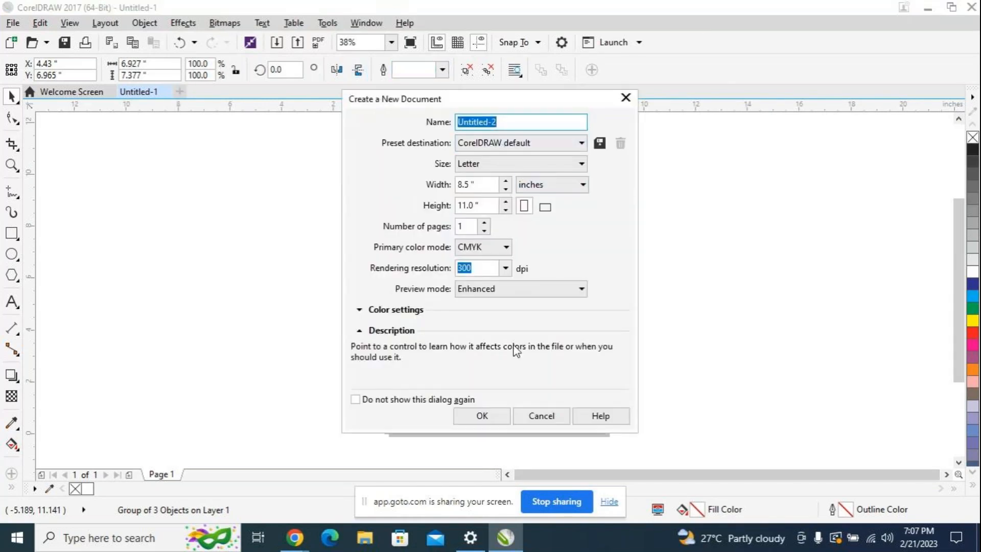
pyautogui.click(482, 416)
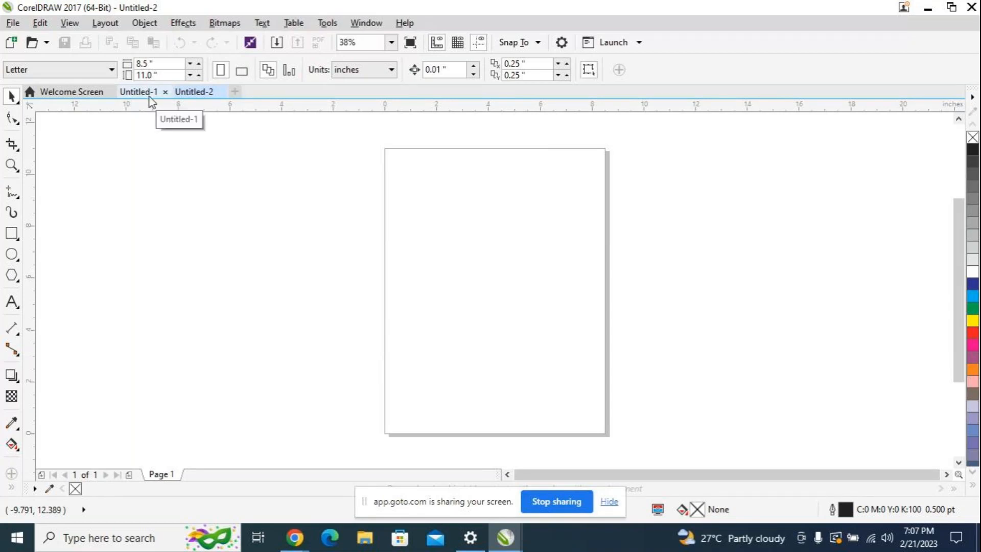
pyautogui.click(221, 93)
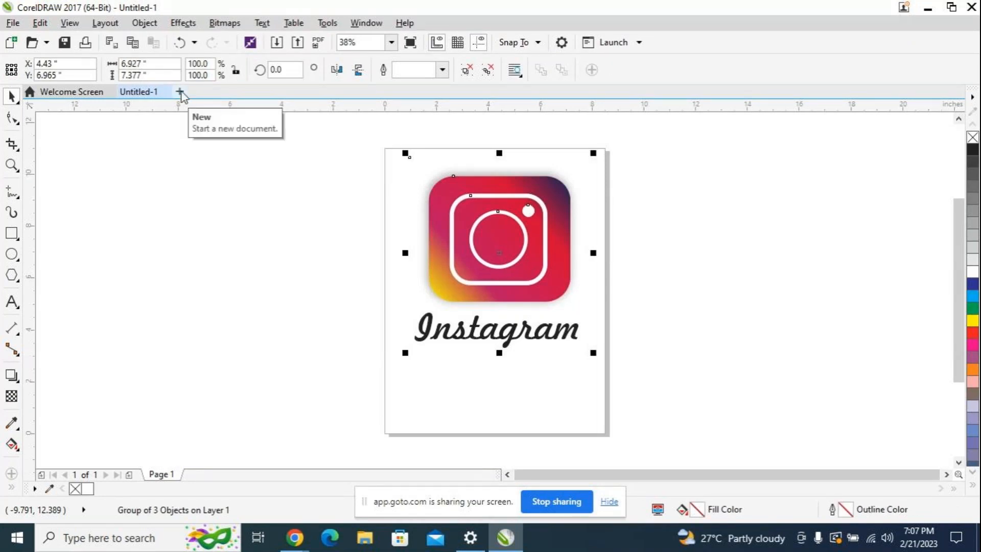
# Step: Create a new document named mandala art, keeping Letter size, CMYK color mode and 300 dpi resolution
pyautogui.click(180, 93)
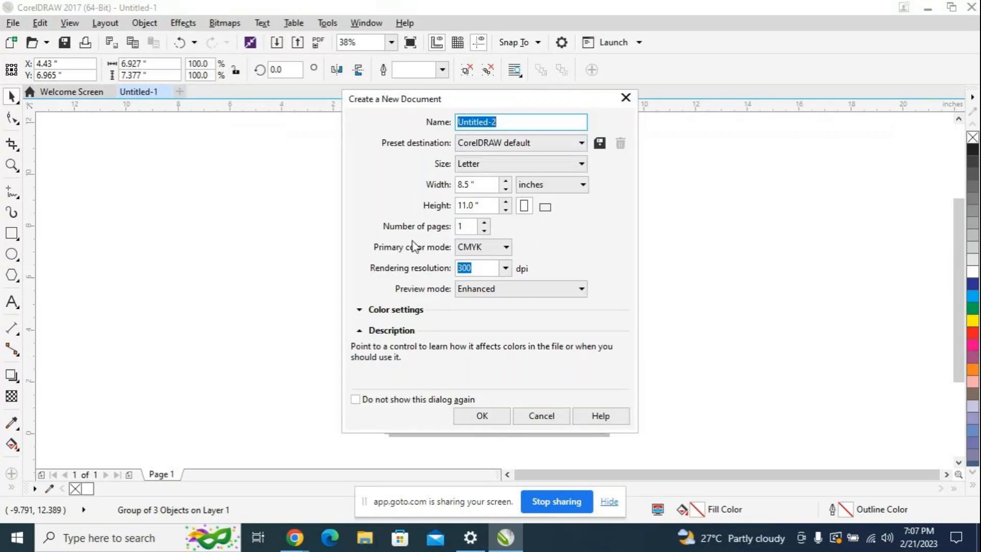
pyautogui.press('BackSpace')
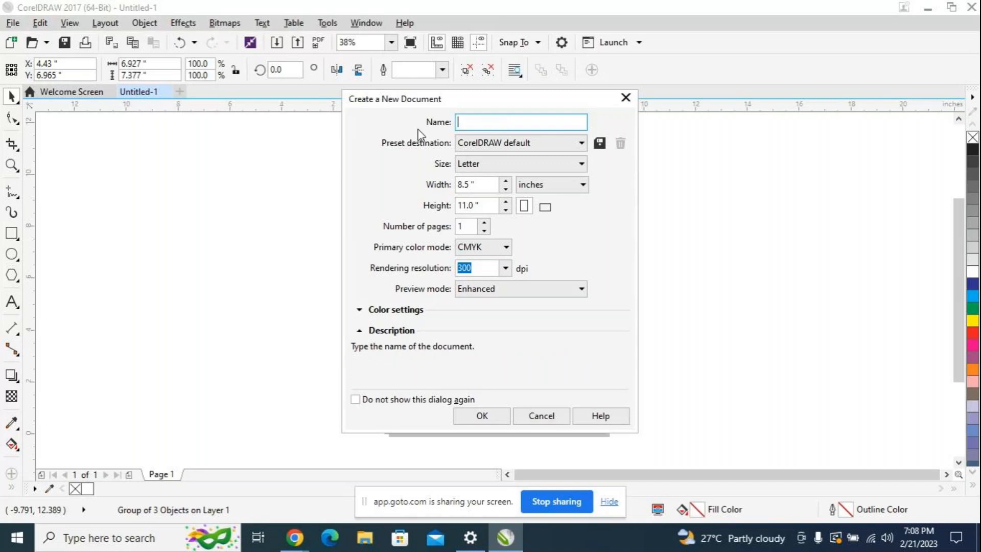
pyautogui.write('mandala art')
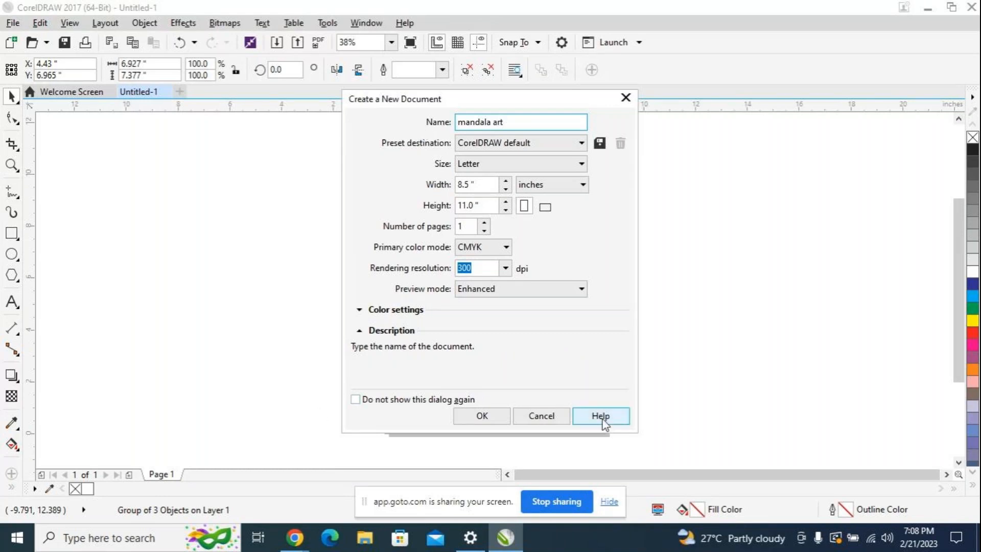
pyautogui.click(493, 417)
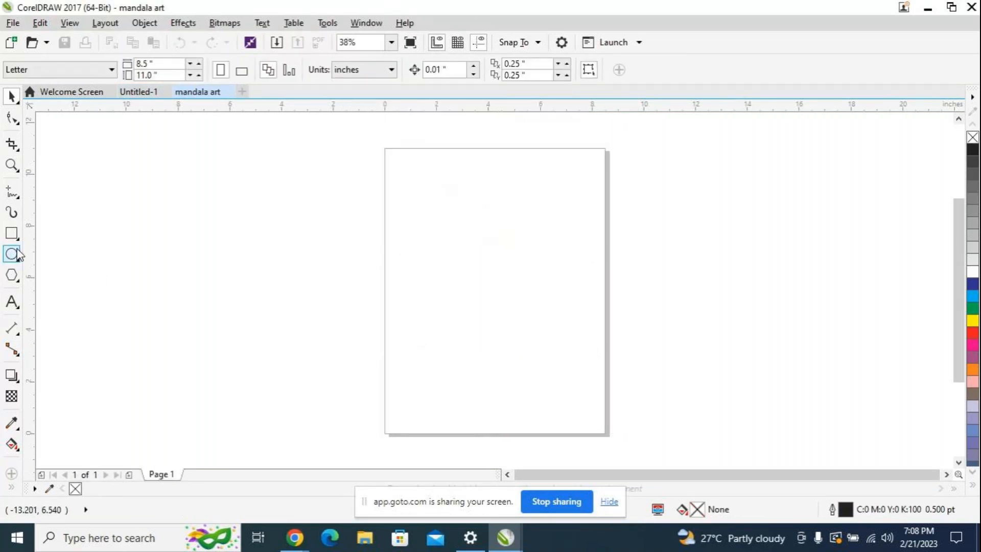
# Step: Switch to Chrome and search Google Images for mandala art
pyautogui.moveTo(292, 545)
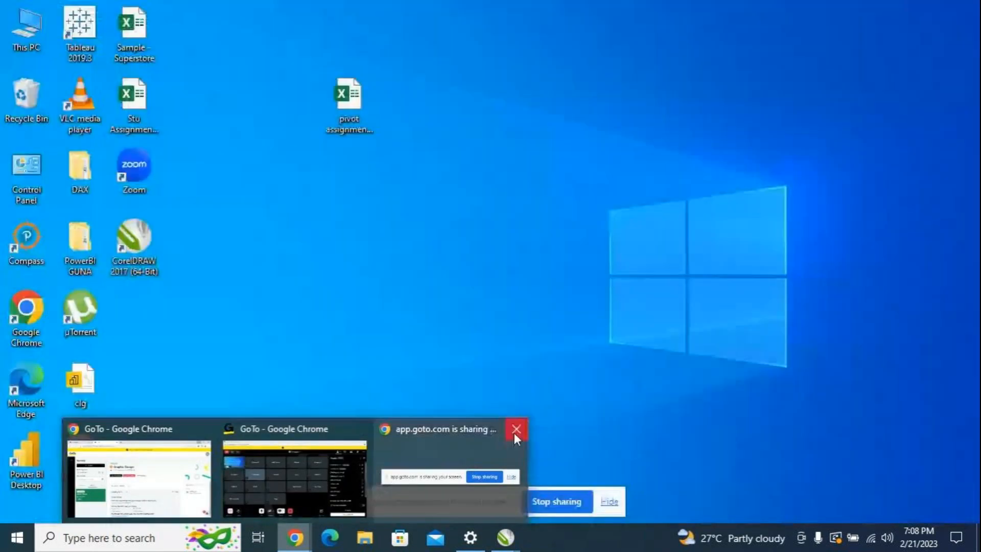
pyautogui.click(515, 432)
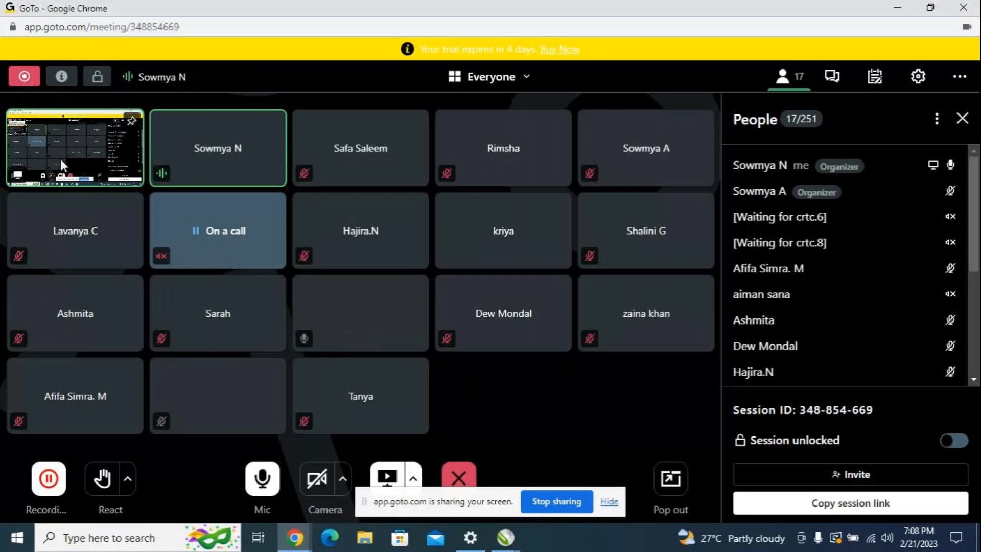
pyautogui.moveTo(294, 541)
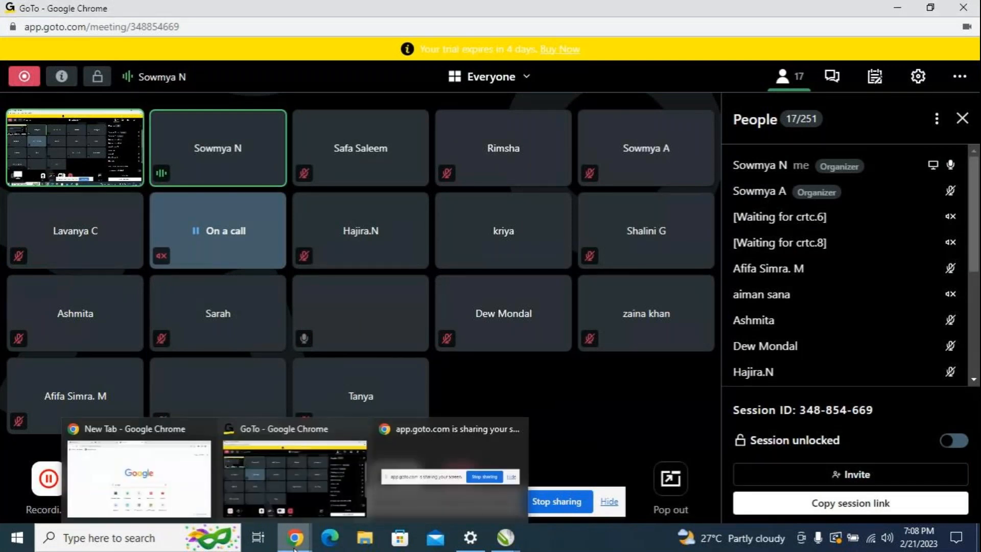
pyautogui.click(205, 458)
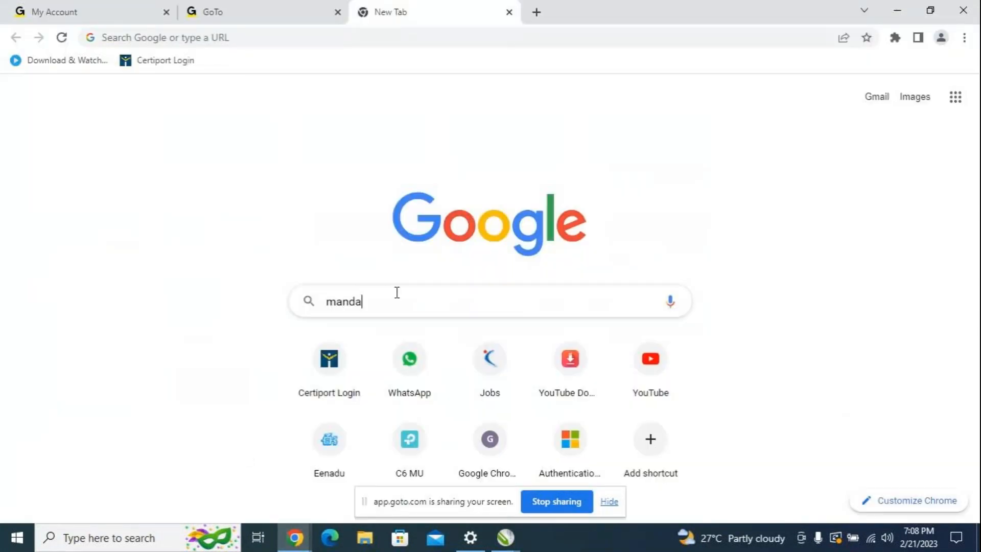
pyautogui.write('la')
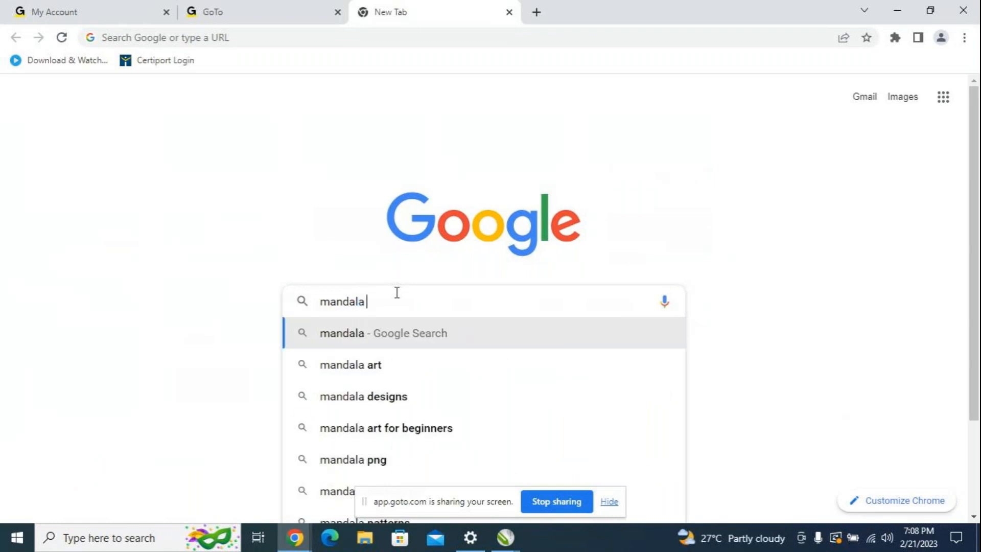
pyautogui.click(398, 376)
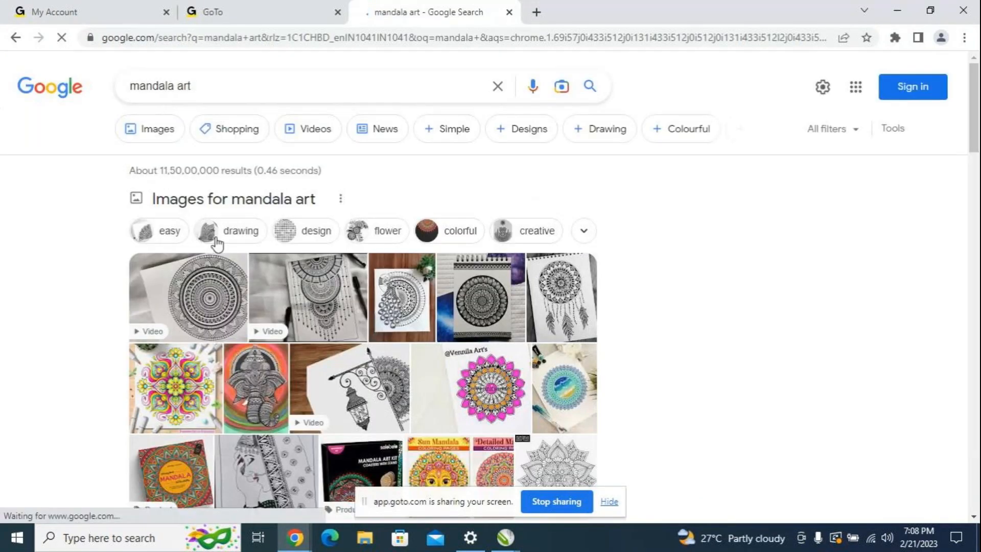
pyautogui.click(141, 132)
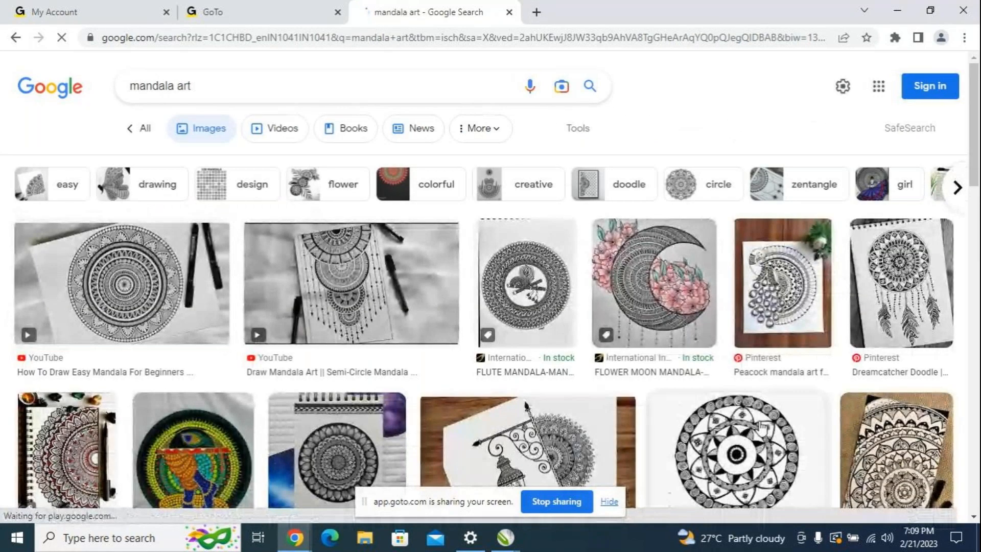
# Step: Browse the mandala art image results and preview the Freepik vector mandala and its related Shutterstock flower mandala
pyautogui.scroll(-3, 762, 425)
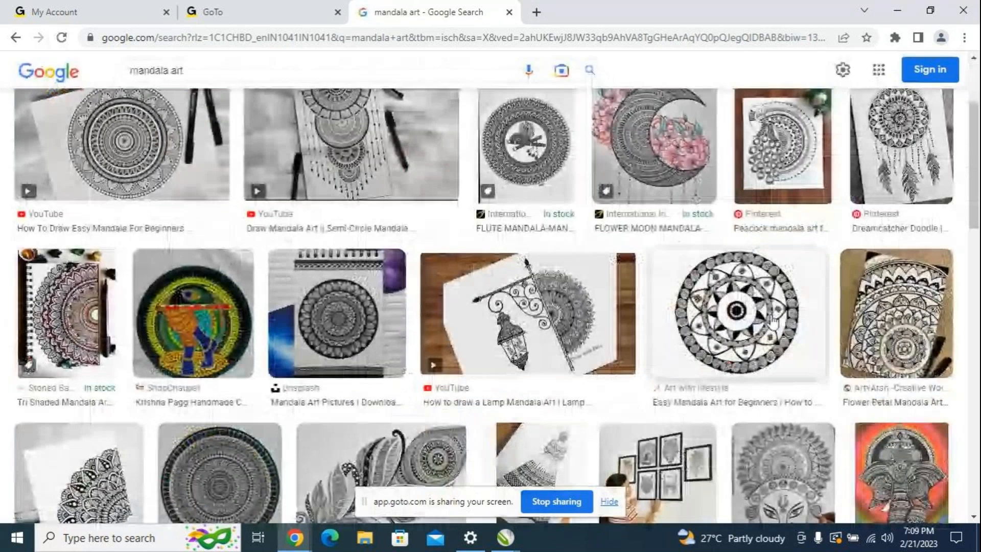
pyautogui.scroll(-3, 99, 418)
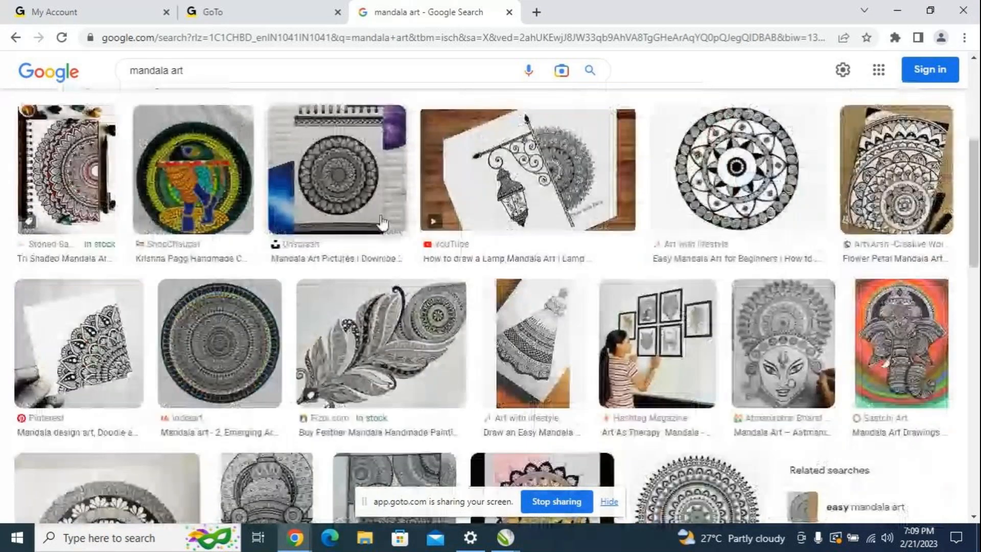
pyautogui.scroll(-3, 511, 348)
pyautogui.click(698, 372)
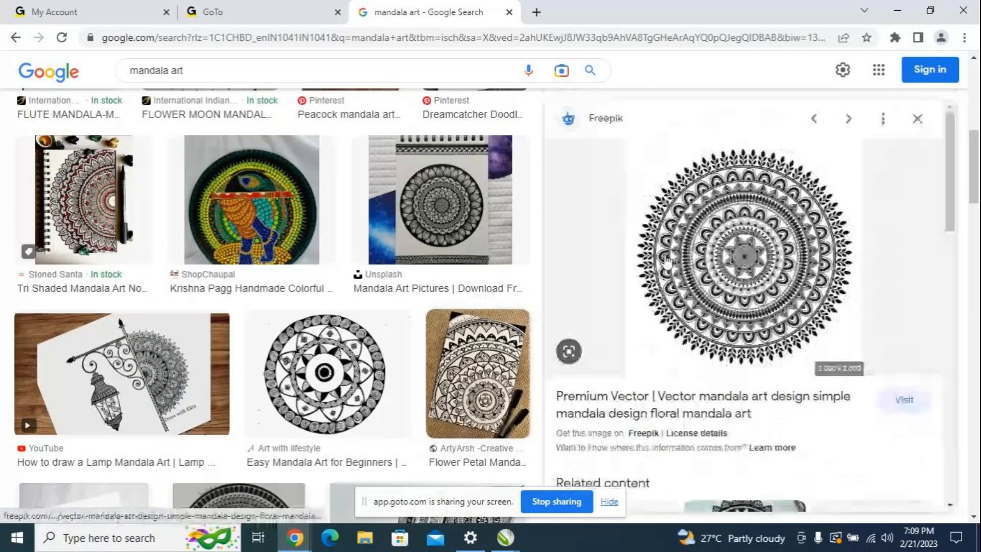
pyautogui.scroll(-1, 744, 252)
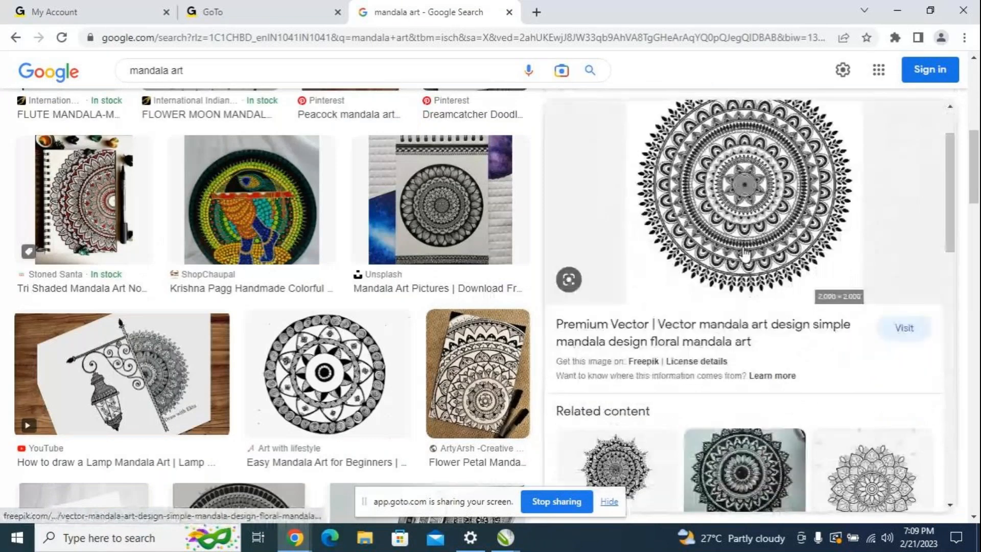
pyautogui.scroll(-2, 743, 255)
pyautogui.click(872, 345)
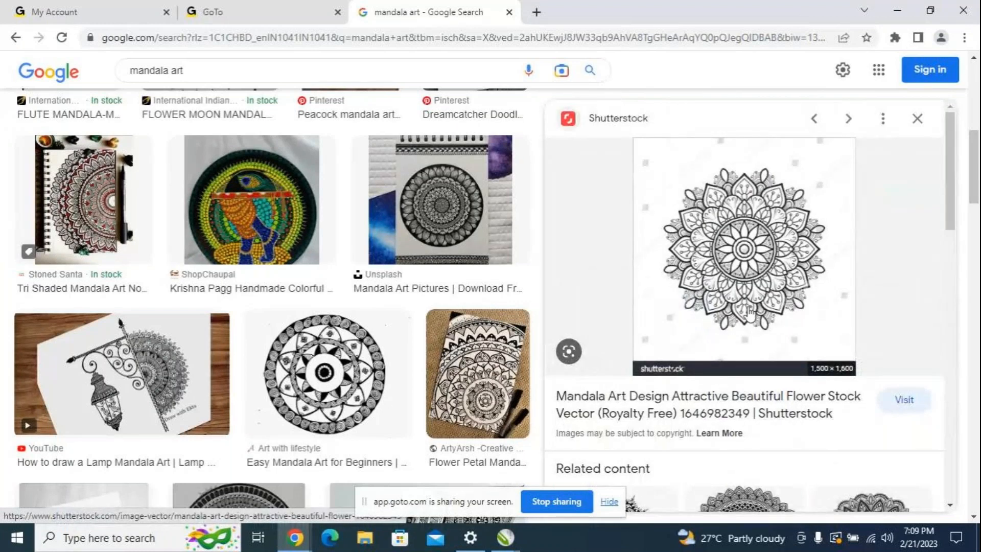
# Step: Examine the Shutterstock flower mandala and the related mandala designs as pattern references
pyautogui.scroll(-1, 750, 316)
pyautogui.scroll(-2, 750, 314)
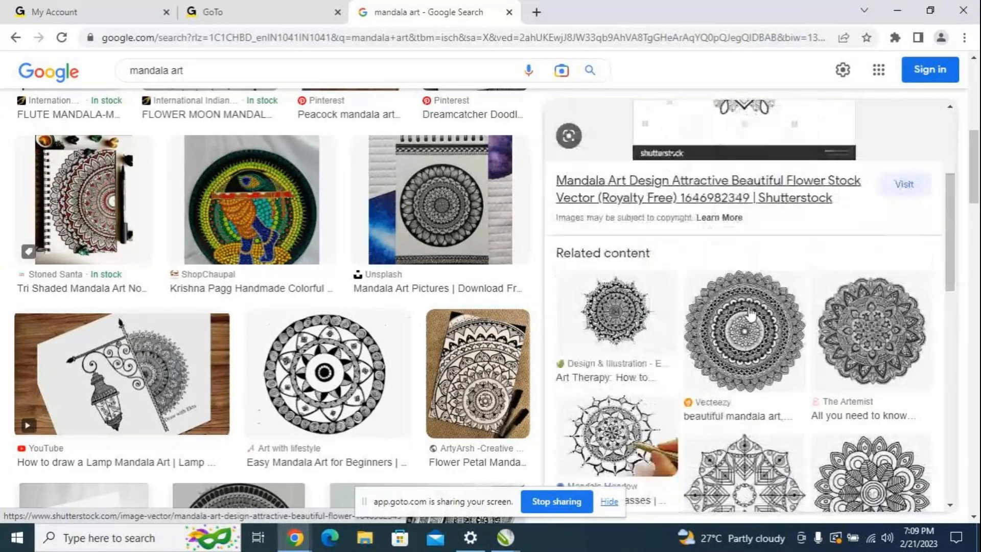
pyautogui.scroll(-3, 750, 314)
pyautogui.scroll(6, 760, 350)
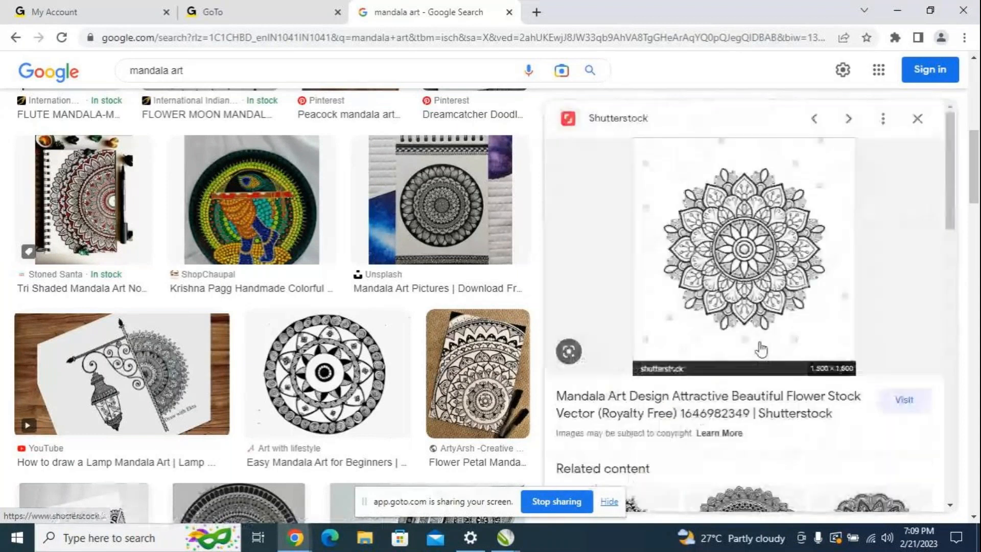
pyautogui.scroll(4, 762, 349)
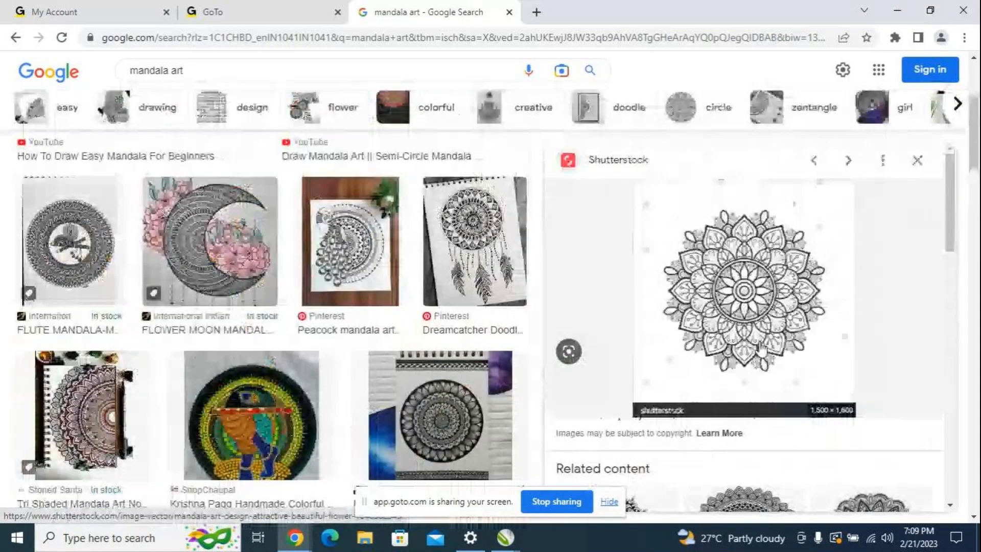
pyautogui.scroll(-2, 760, 349)
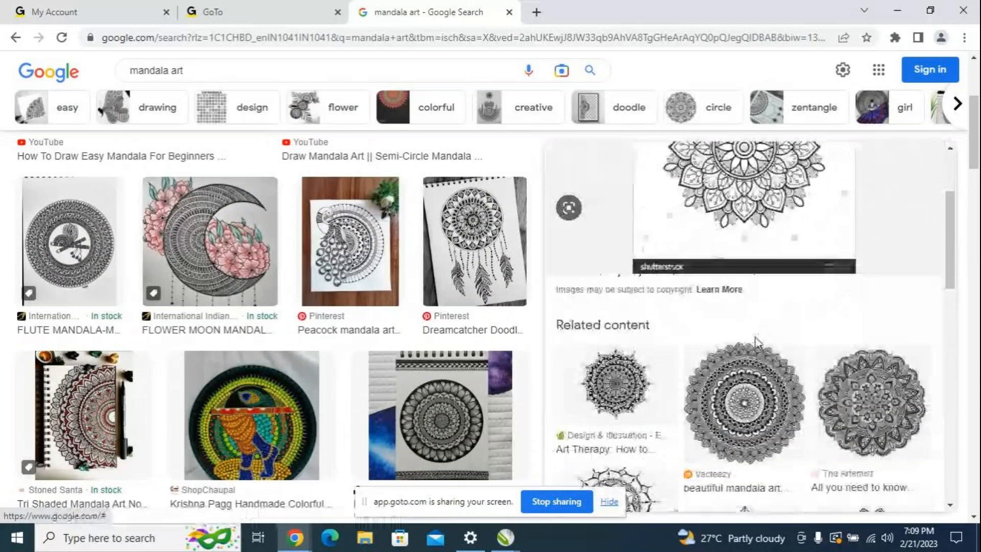
pyautogui.scroll(2, 756, 338)
pyautogui.scroll(-2, 754, 335)
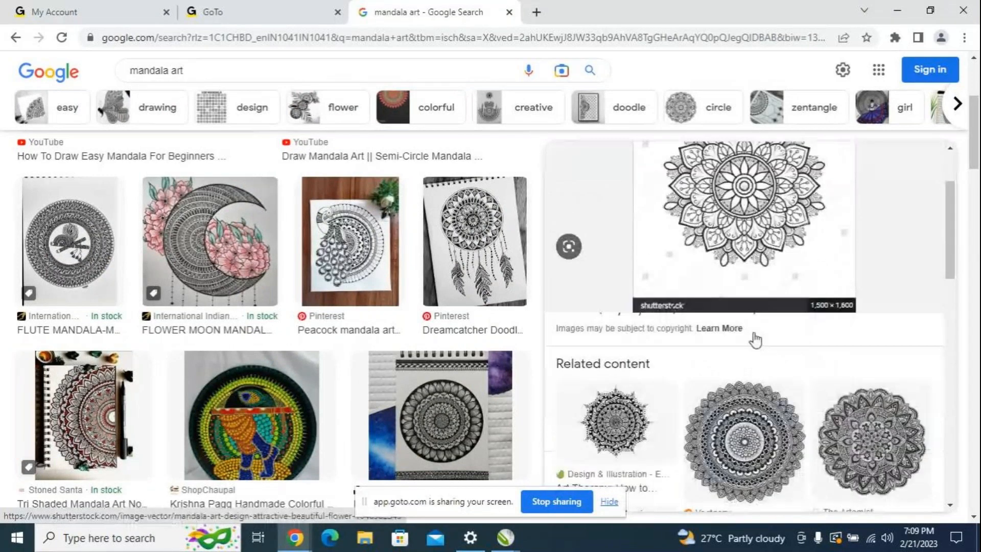
pyautogui.scroll(-3, 755, 340)
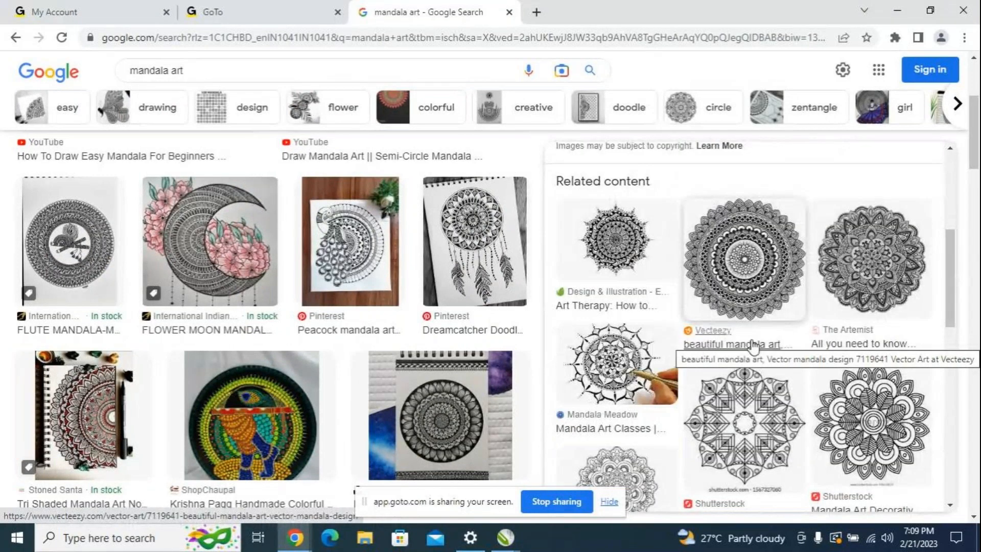
pyautogui.scroll(-3, 752, 346)
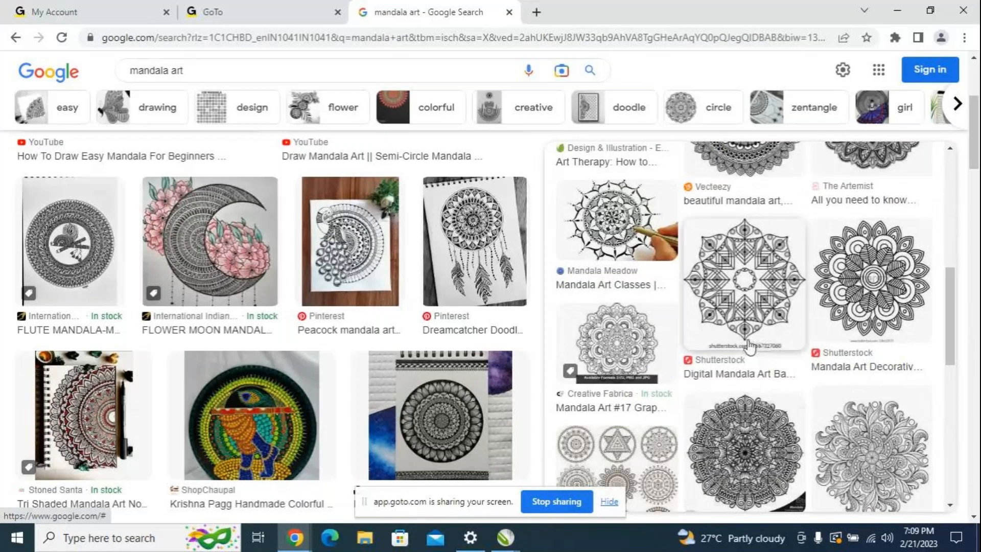
pyautogui.scroll(-5, 735, 342)
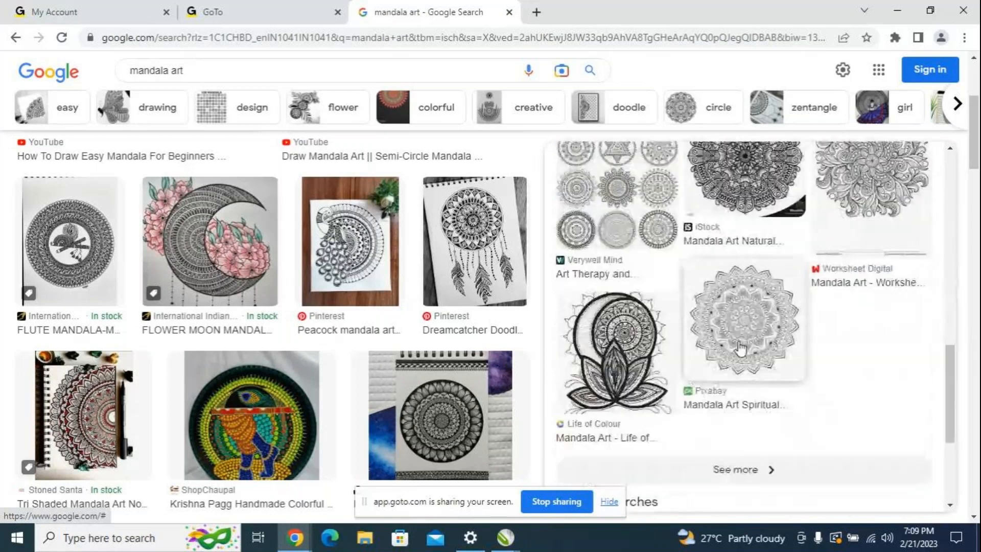
pyautogui.scroll(5, 551, 368)
pyautogui.scroll(5, 414, 360)
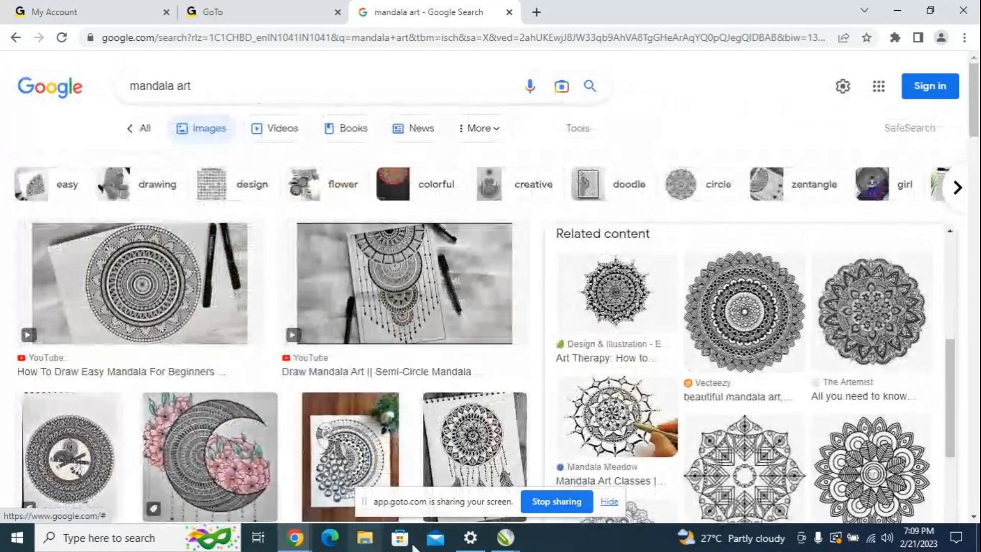
# Step: Switch to CorelDRAW and move the Instagram logo group in Untitled-1 down to about X 4.319, Y 5.69 inches
pyautogui.moveTo(504, 538)
pyautogui.click(559, 495)
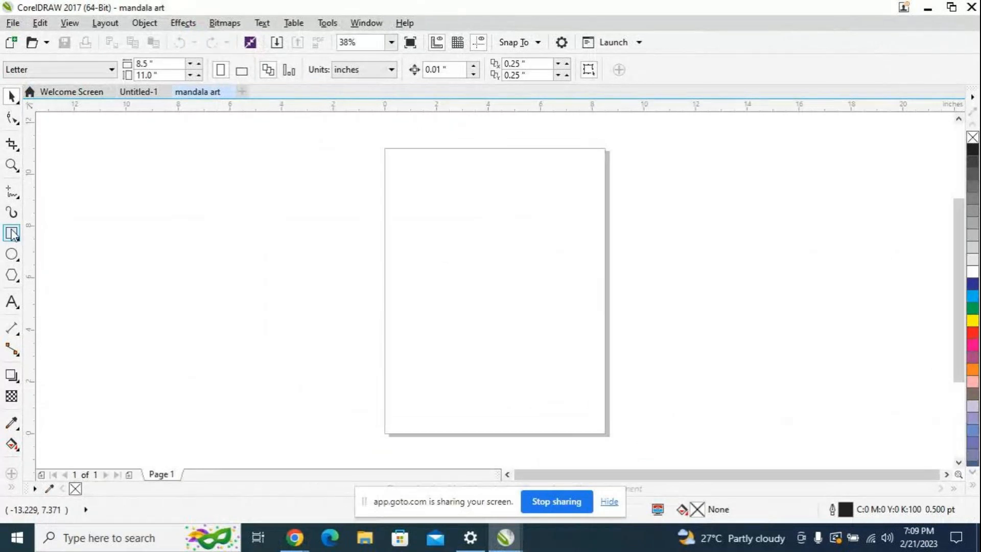
pyautogui.click(158, 96)
pyautogui.moveTo(509, 261); pyautogui.dragTo(505, 292)
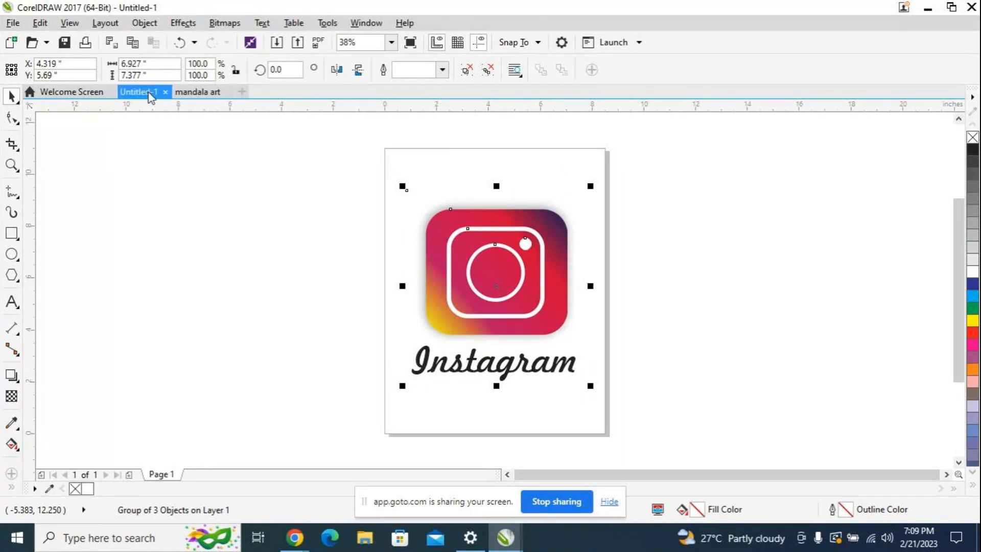
# Step: In the mandala art document, draw a circle about 1.25 inches in diameter near the middle of the page
pyautogui.click(214, 92)
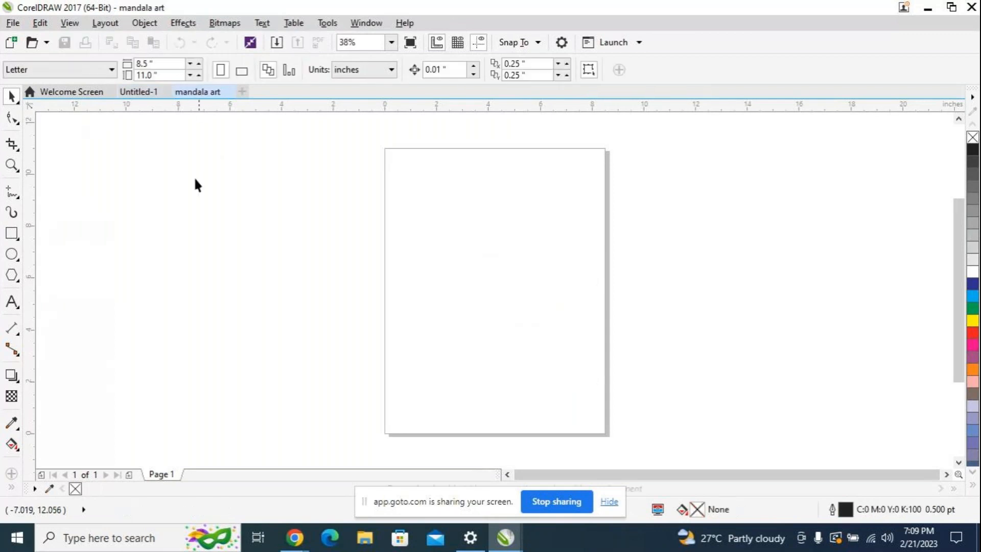
pyautogui.moveTo(292, 545)
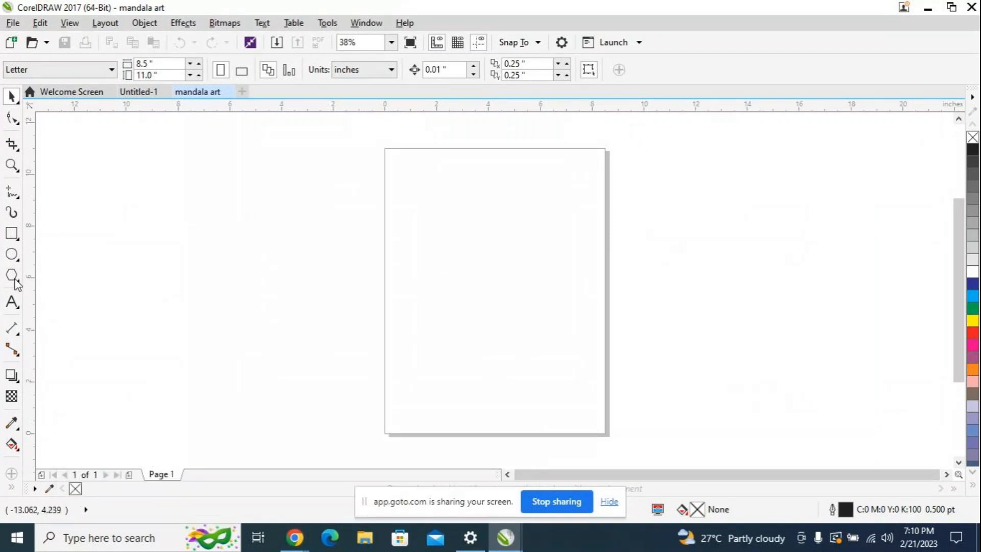
pyautogui.click(12, 254)
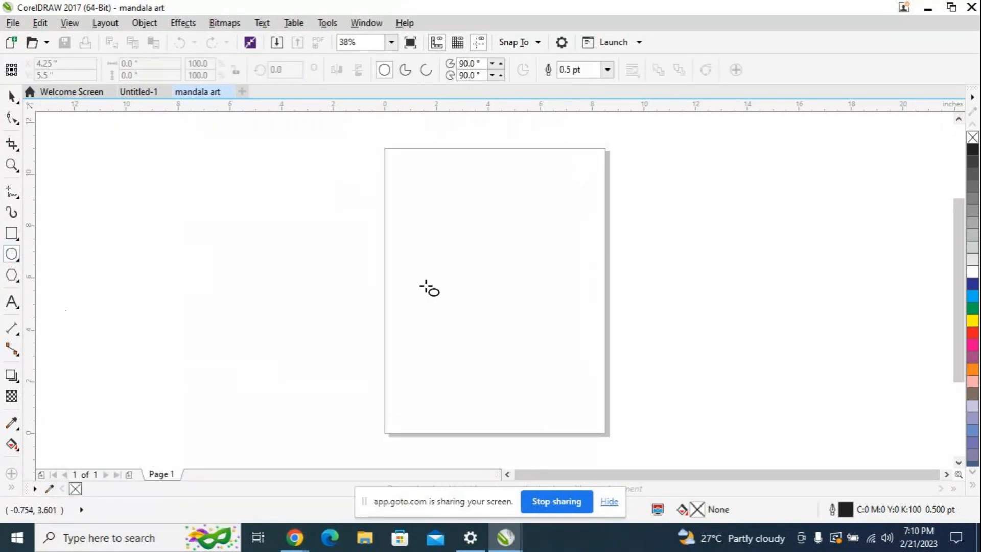
pyautogui.moveTo(470, 266); pyautogui.dragTo(489, 282)
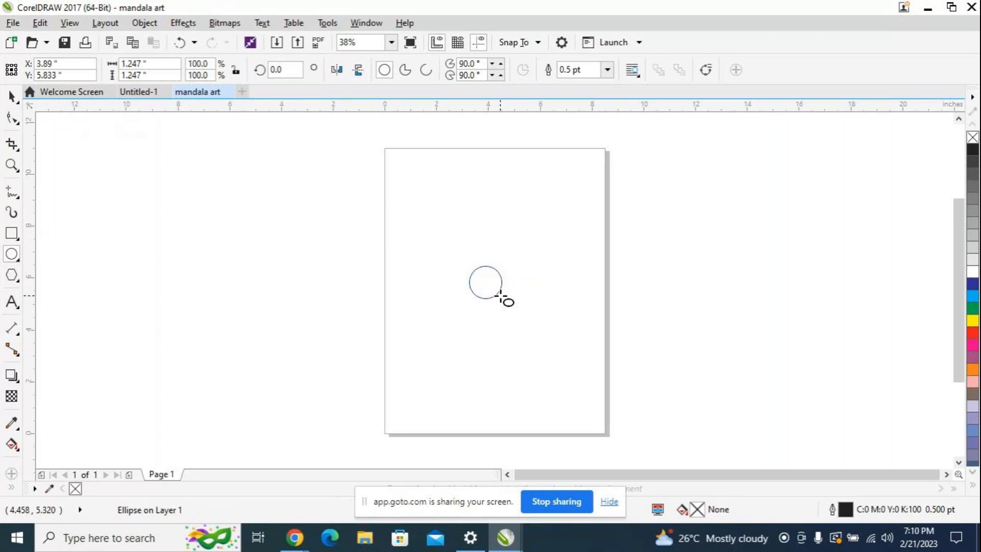
# Step: Bring the small circle into close view at 75% zoom, near the middle of the drawing area
pyautogui.scroll(3, 521, 312)
pyautogui.scroll(-5, 531, 318)
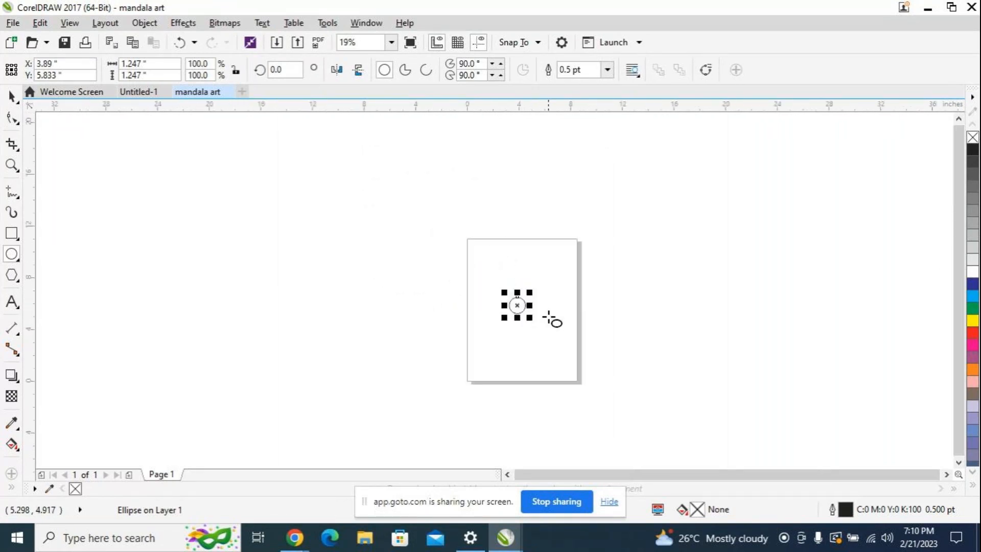
pyautogui.scroll(2, 536, 306)
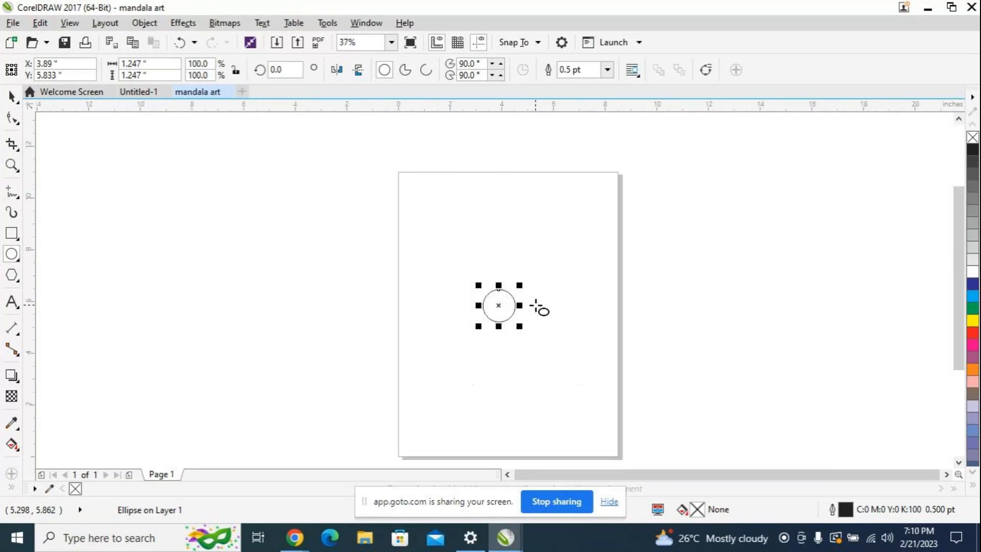
pyautogui.scroll(1, 532, 307)
pyautogui.scroll(-1, 485, 312)
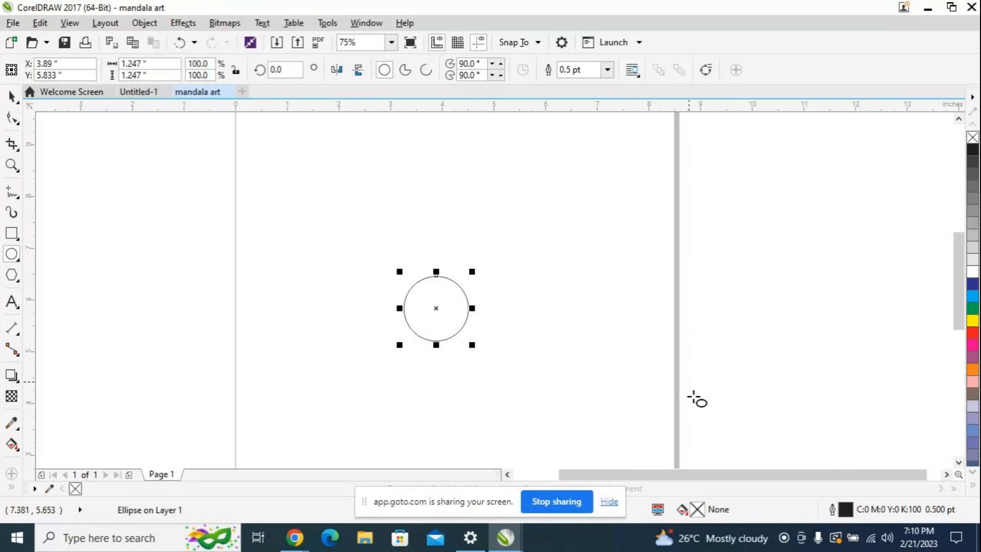
pyautogui.moveTo(703, 477); pyautogui.dragTo(663, 476)
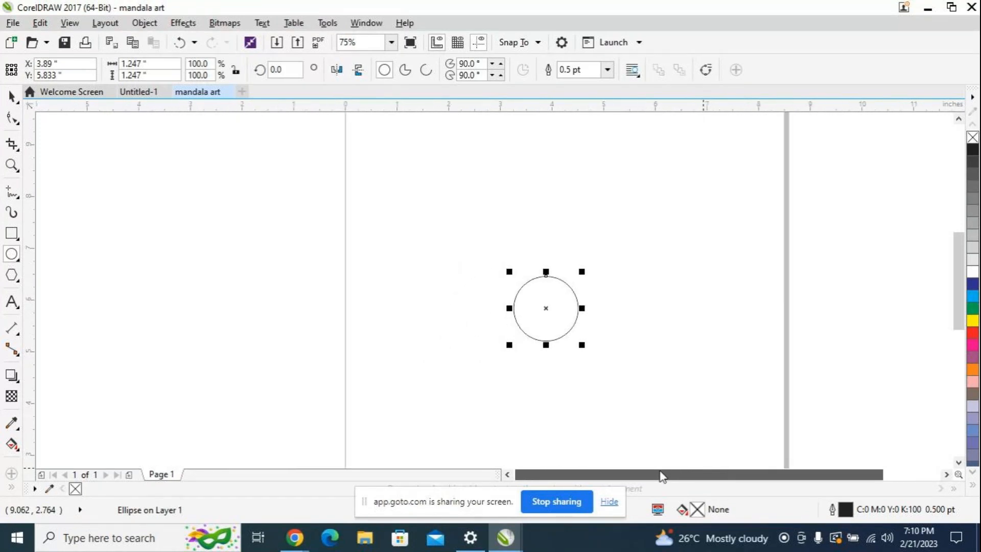
pyautogui.scroll(-1, 648, 329)
pyautogui.scroll(-1, 647, 328)
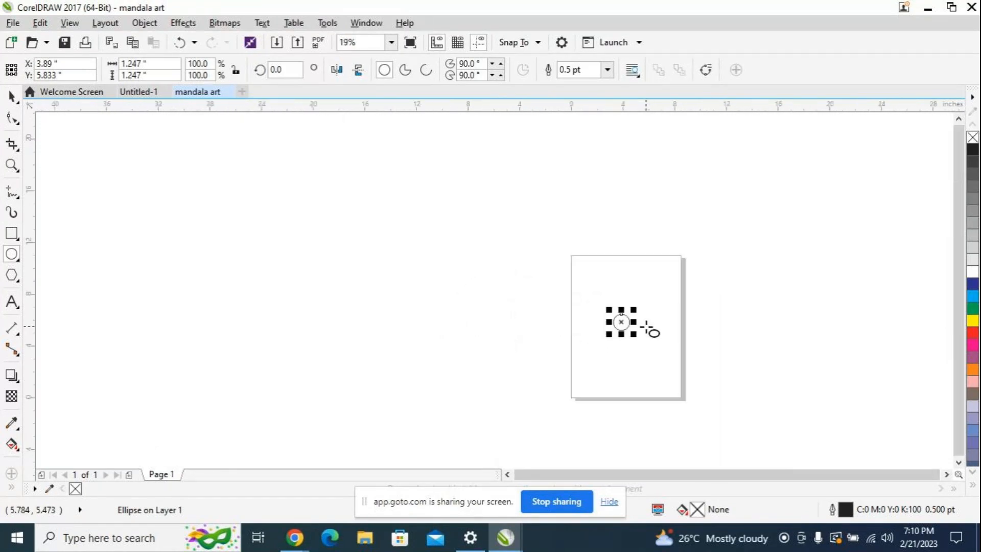
pyautogui.moveTo(659, 301); pyautogui.dragTo(536, 281)
pyautogui.scroll(3, 522, 278)
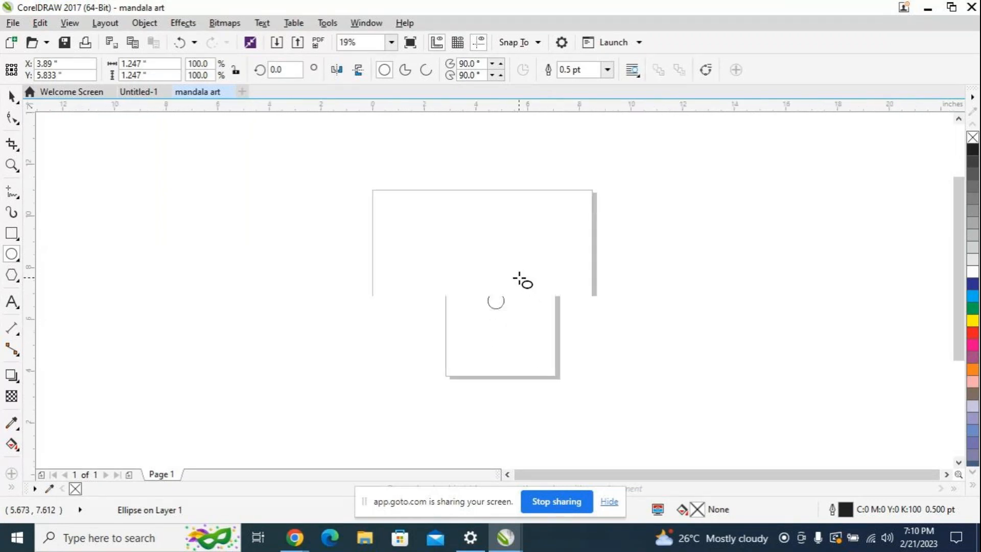
pyautogui.scroll(-3, 767, 478)
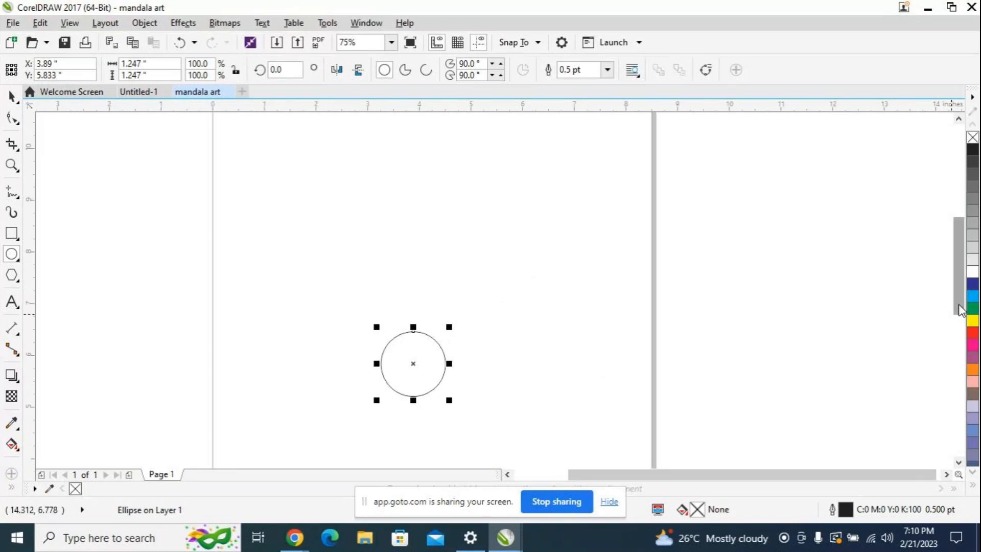
pyautogui.moveTo(858, 479); pyautogui.dragTo(793, 478)
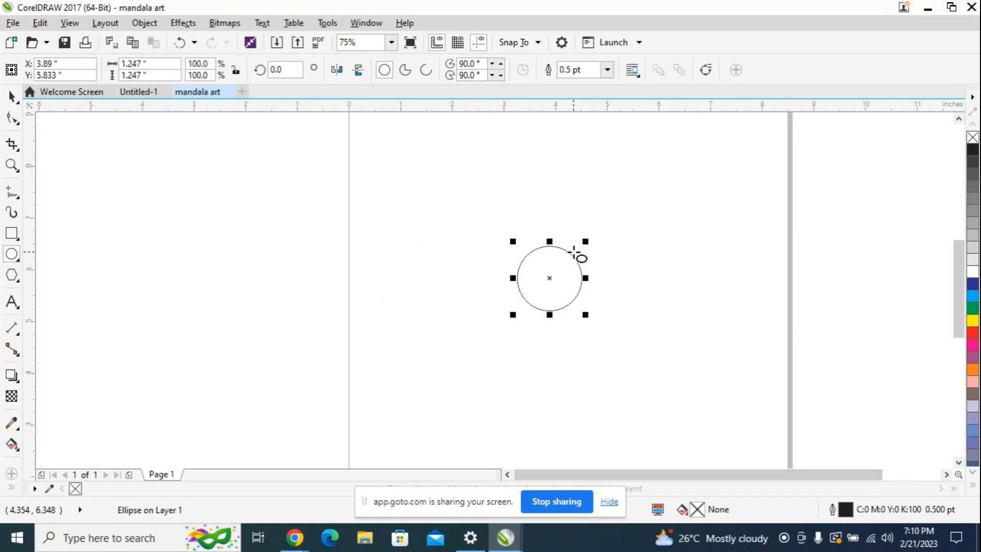
# Step: Give the circle a 3.0 pt outline and scale it down proportionally to about 0.75 inches in diameter
pyautogui.scroll(2, 575, 253)
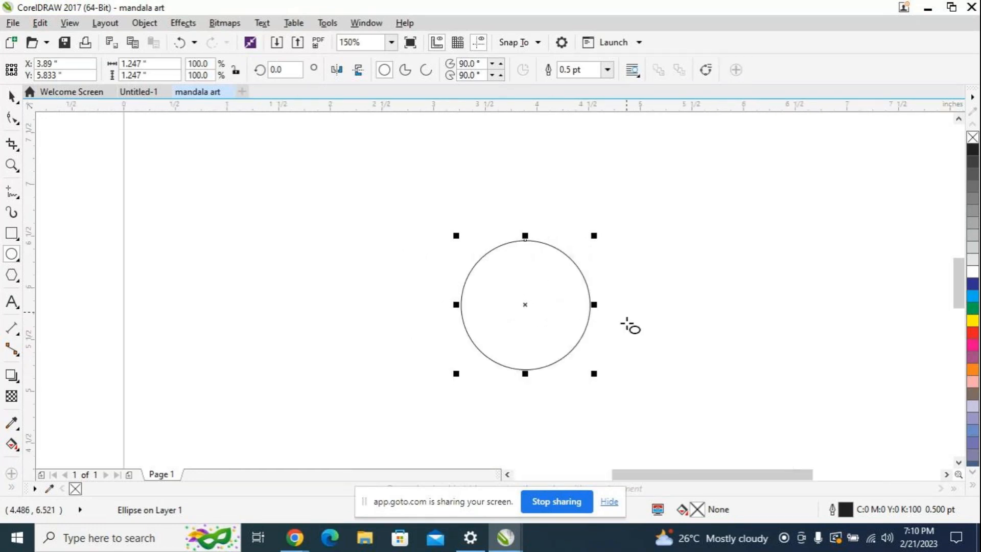
pyautogui.click(607, 69)
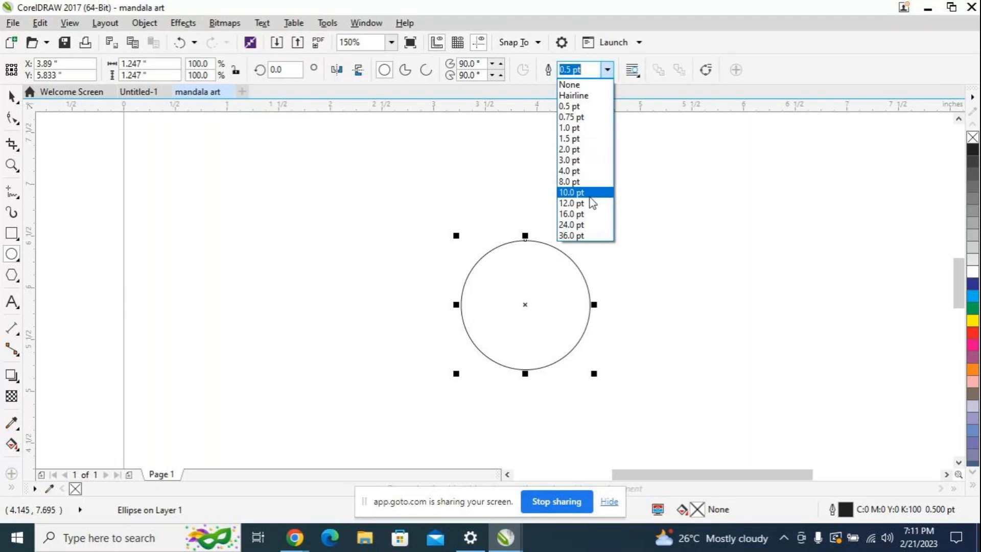
pyautogui.click(570, 160)
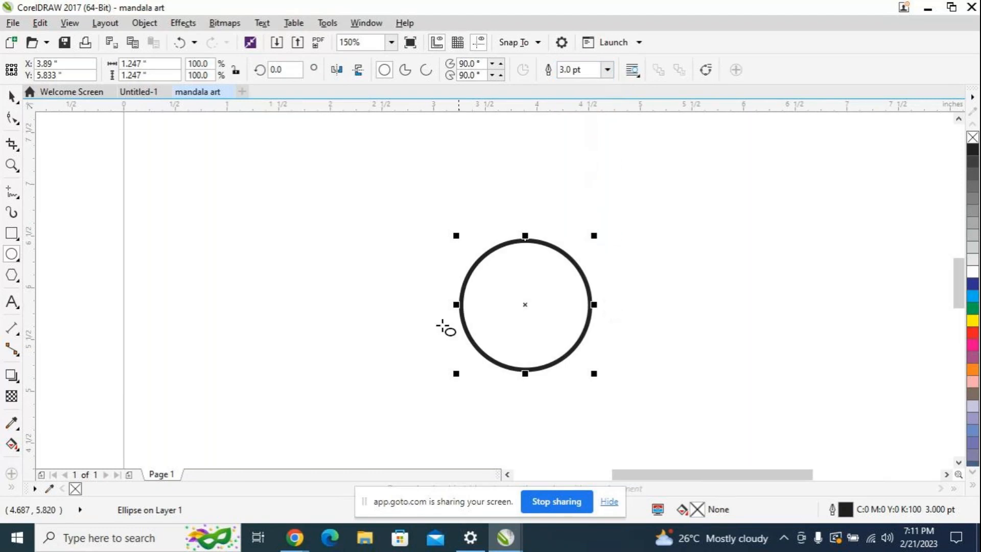
pyautogui.scroll(-2, 545, 303)
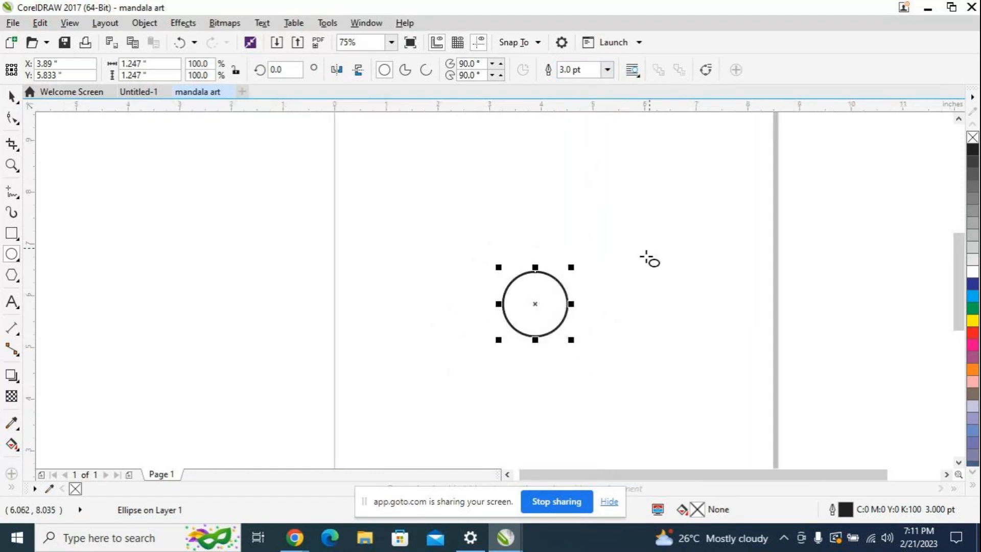
pyautogui.moveTo(572, 340); pyautogui.dragTo(527, 292)
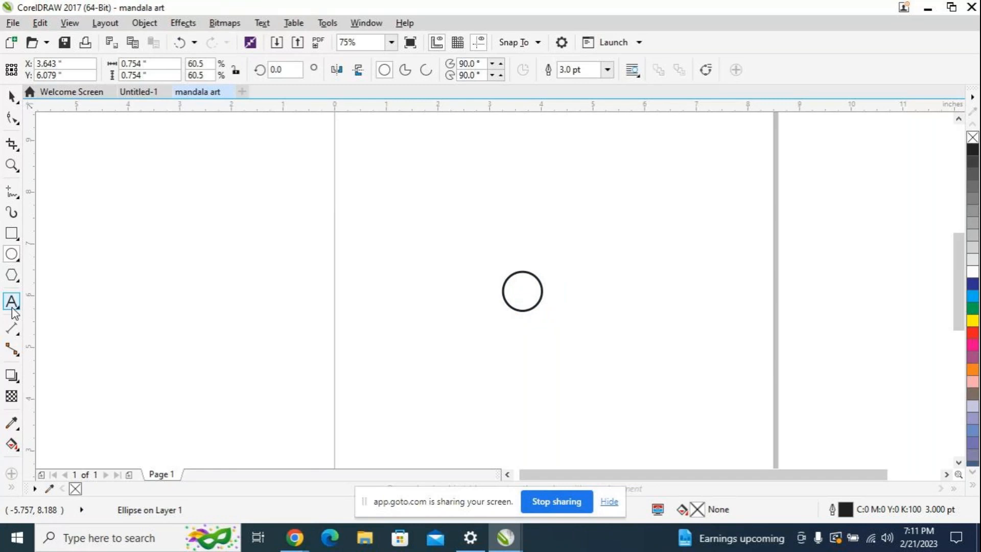
# Step: Activate the Pen tool and bring the circle's top edge into close view at 300% zoom
pyautogui.rightClick(17, 197)
pyautogui.click(17, 197)
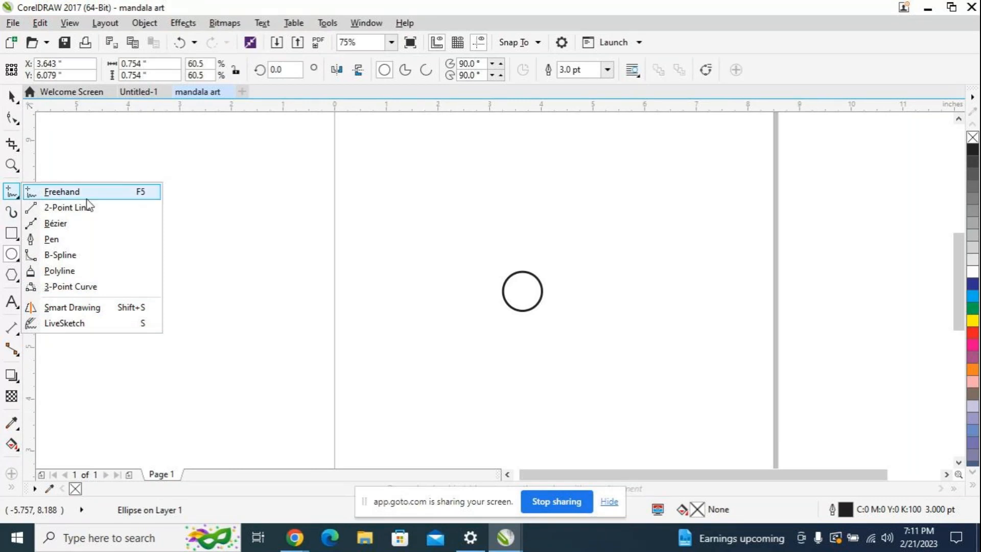
pyautogui.click(84, 240)
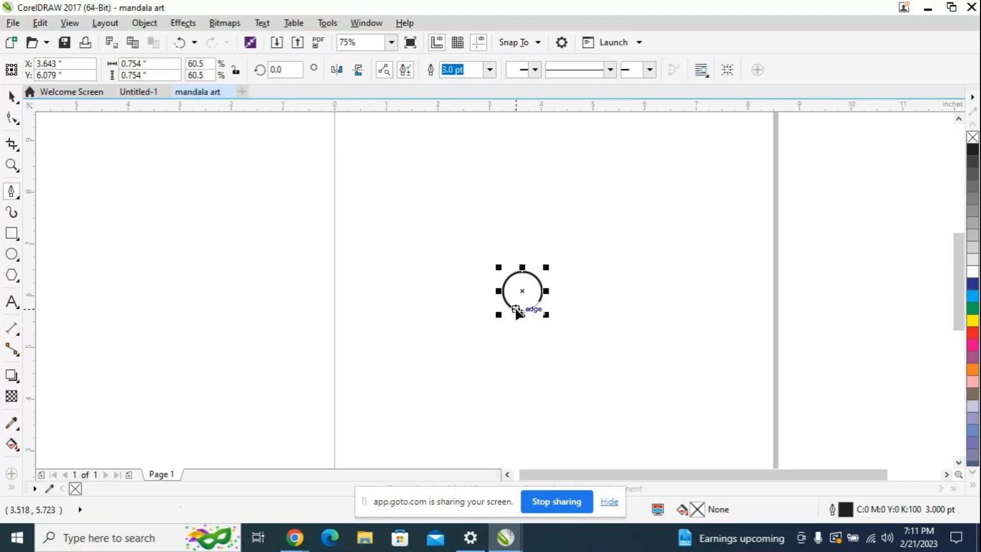
pyautogui.press('ctrl')
pyautogui.scroll(2, 514, 329)
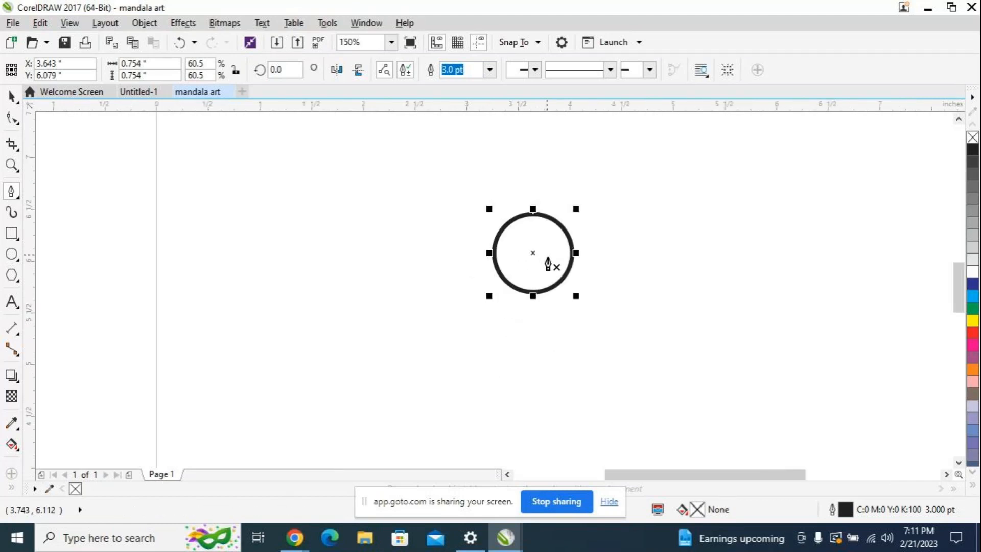
pyautogui.click(536, 295)
pyautogui.scroll(-1, 537, 294)
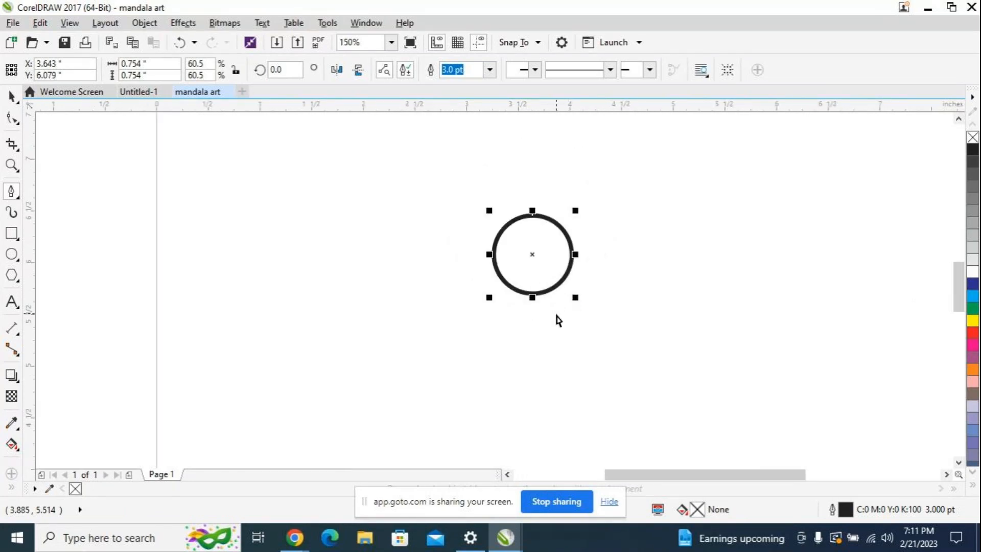
pyautogui.scroll(1, 560, 321)
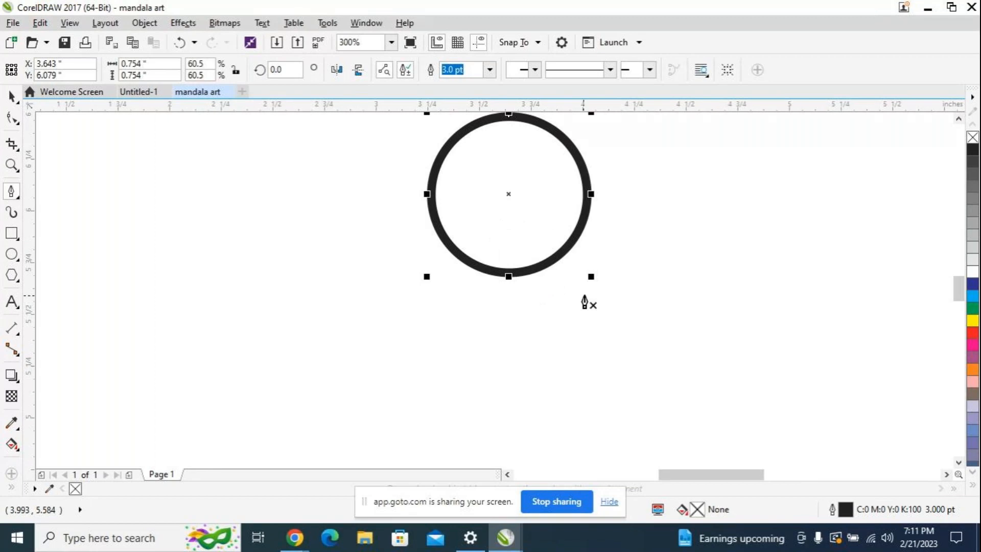
pyautogui.scroll(3, 958, 289)
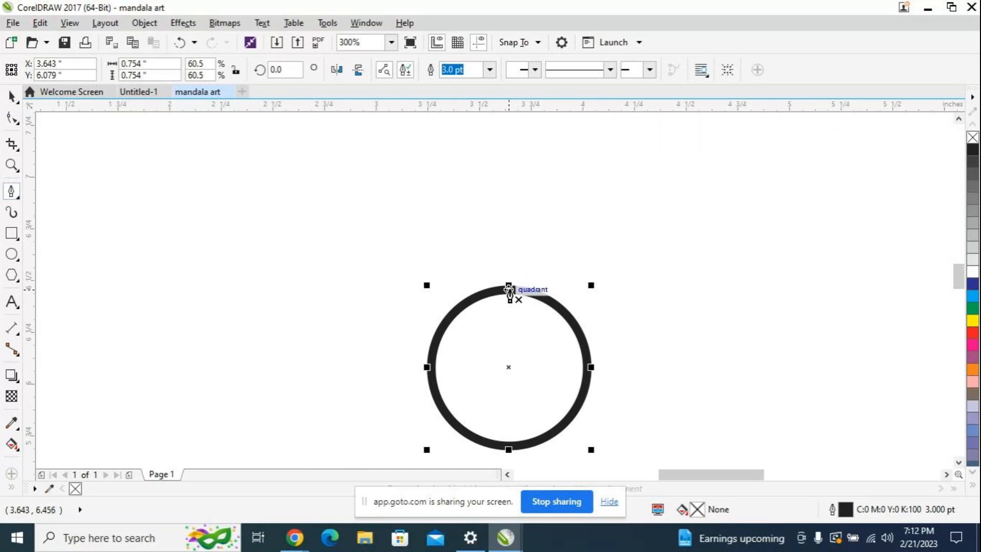
pyautogui.click(509, 289)
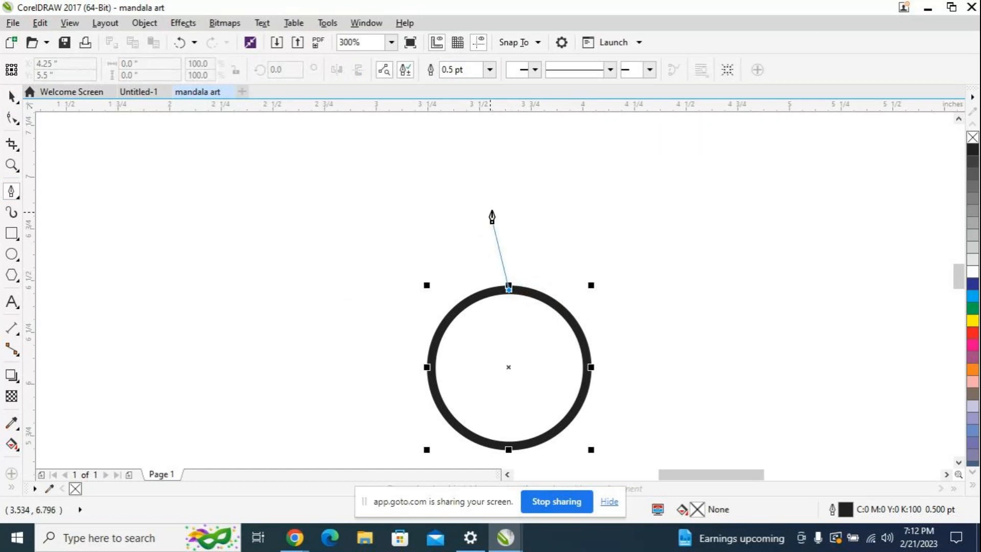
pyautogui.moveTo(506, 174); pyautogui.dragTo(599, 175)
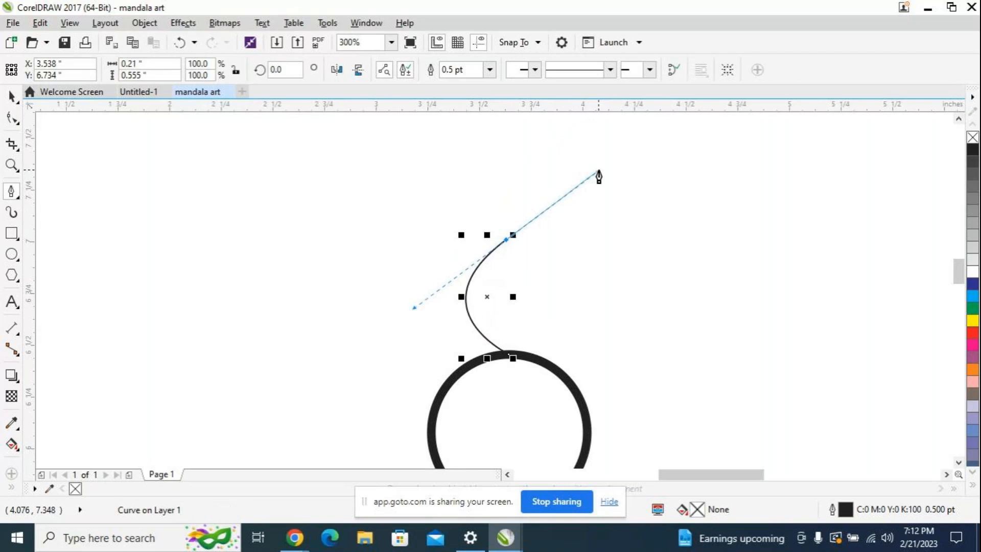
pyautogui.hotkey('ctrl', 'z')
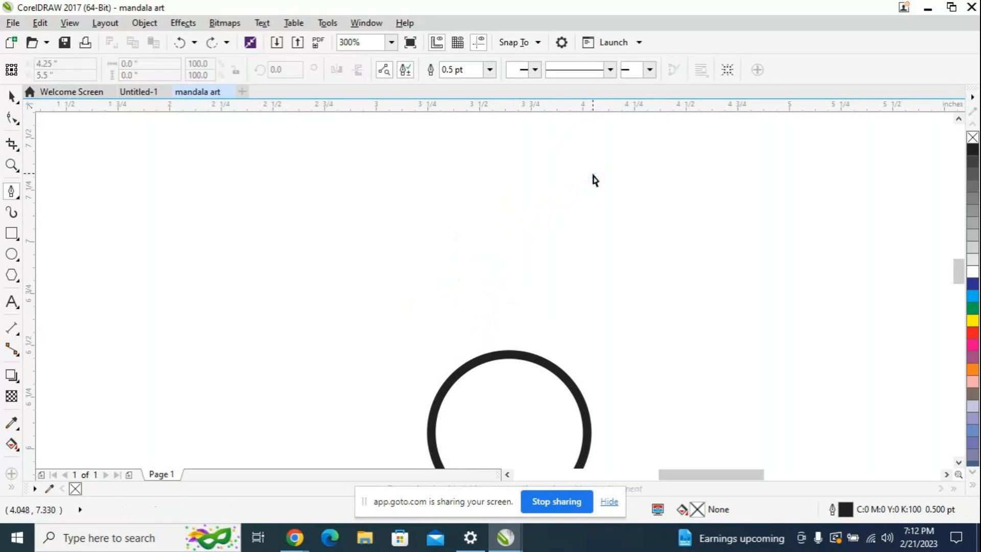
# Step: Draw a closed, pointed petal with the Pen tool, about 0.31 by 0.55 inches, rising from the circle's top quadrant
pyautogui.click(509, 354)
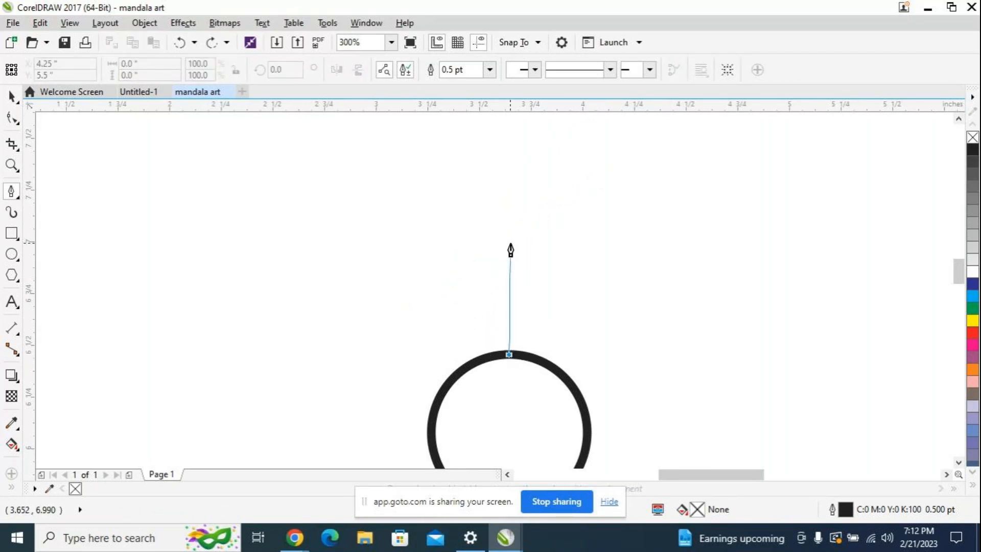
pyautogui.click(514, 240)
pyautogui.moveTo(514, 239); pyautogui.dragTo(592, 169)
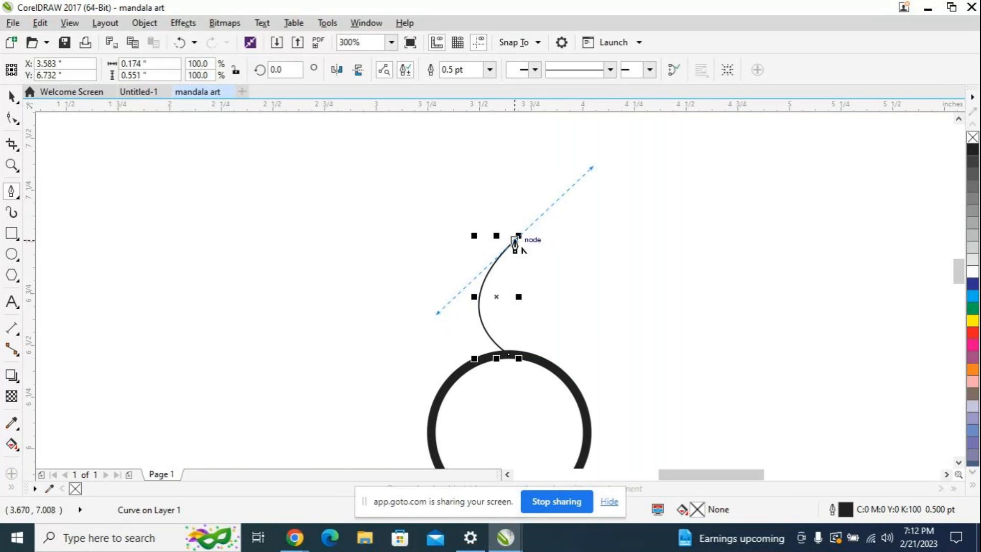
pyautogui.click(515, 240)
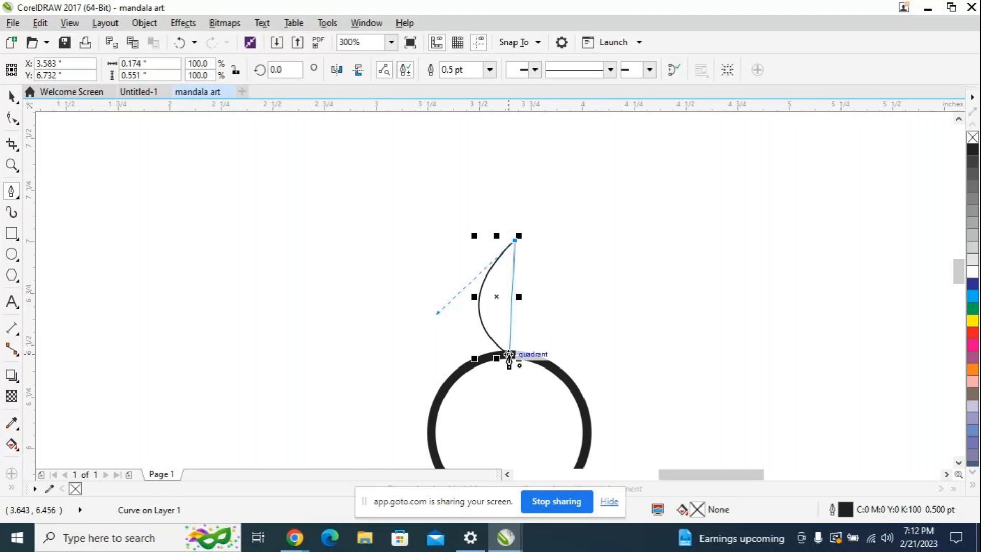
pyautogui.moveTo(509, 354); pyautogui.dragTo(582, 324)
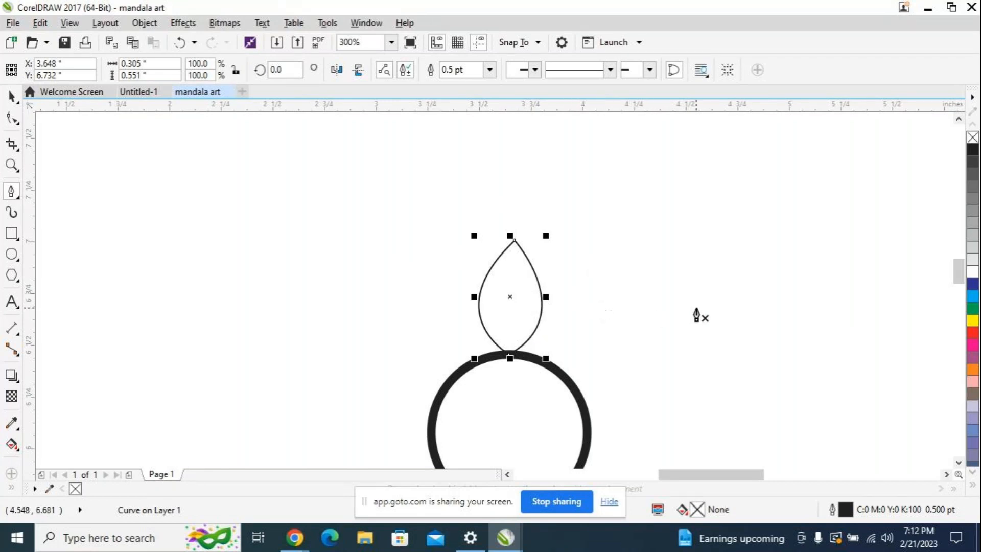
pyautogui.hscroll(-1, 696, 309)
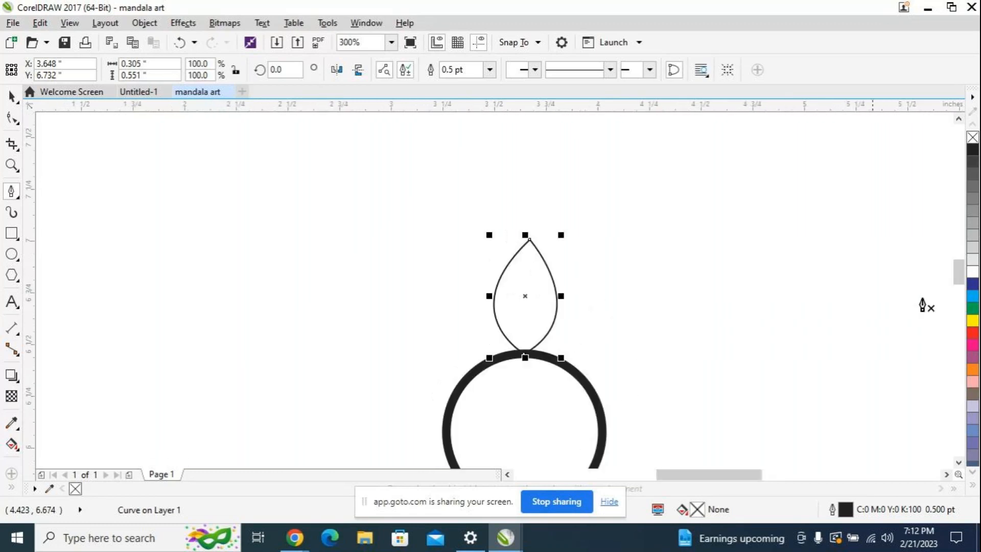
pyautogui.moveTo(959, 280); pyautogui.dragTo(959, 286)
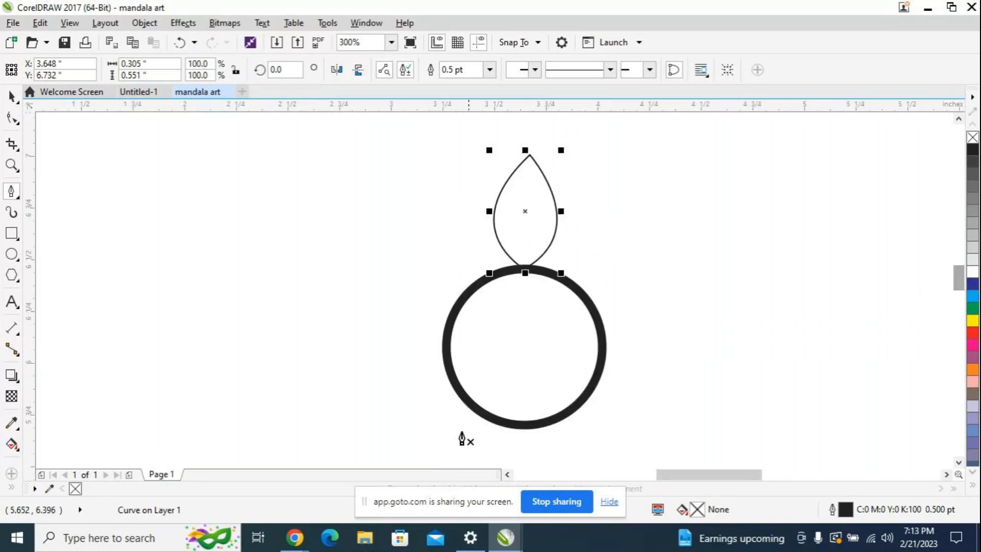
# Step: Turn on the microphone in the GoTo meeting in Chrome and return to the mandala art document in CorelDRAW
pyautogui.moveTo(295, 537)
pyautogui.click(292, 493)
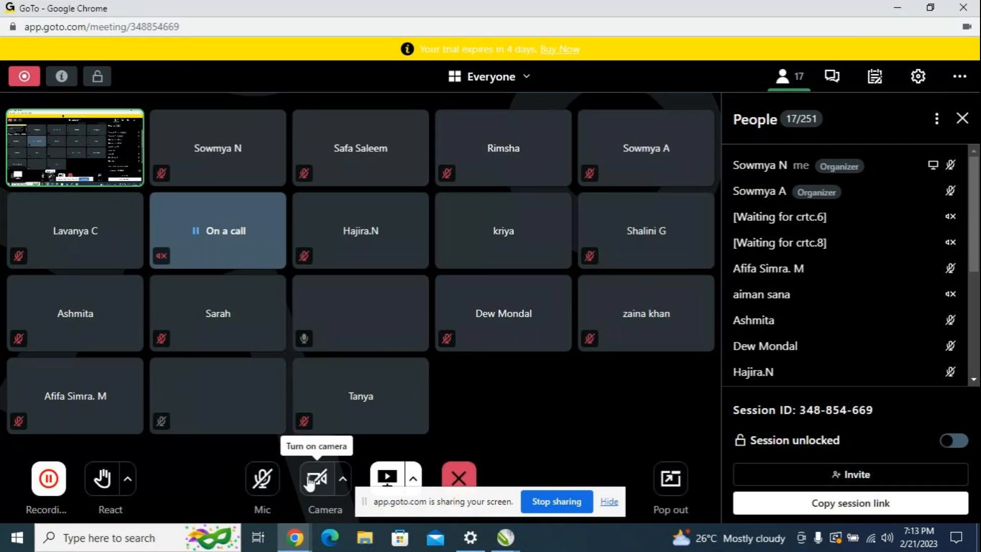
pyautogui.click(263, 479)
pyautogui.click(506, 538)
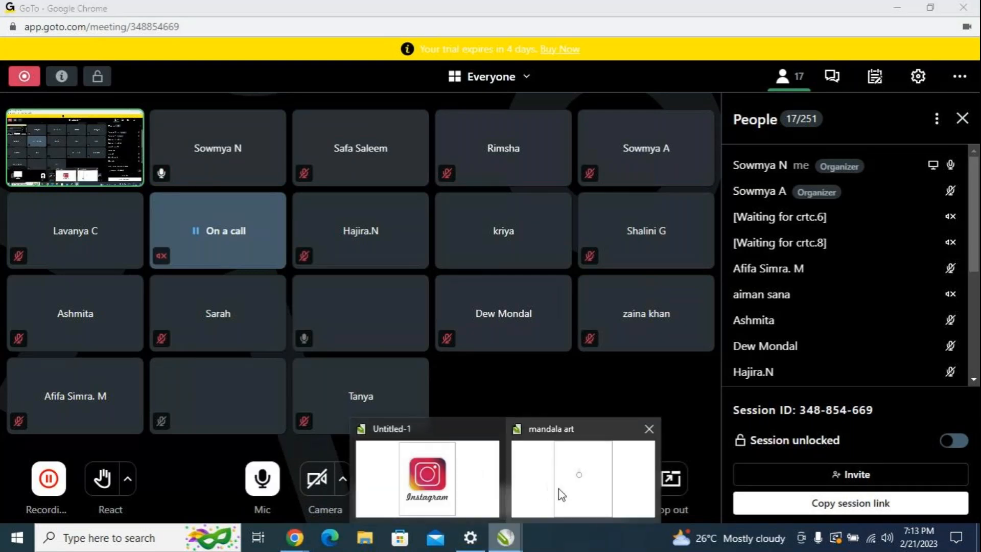
pyautogui.click(562, 495)
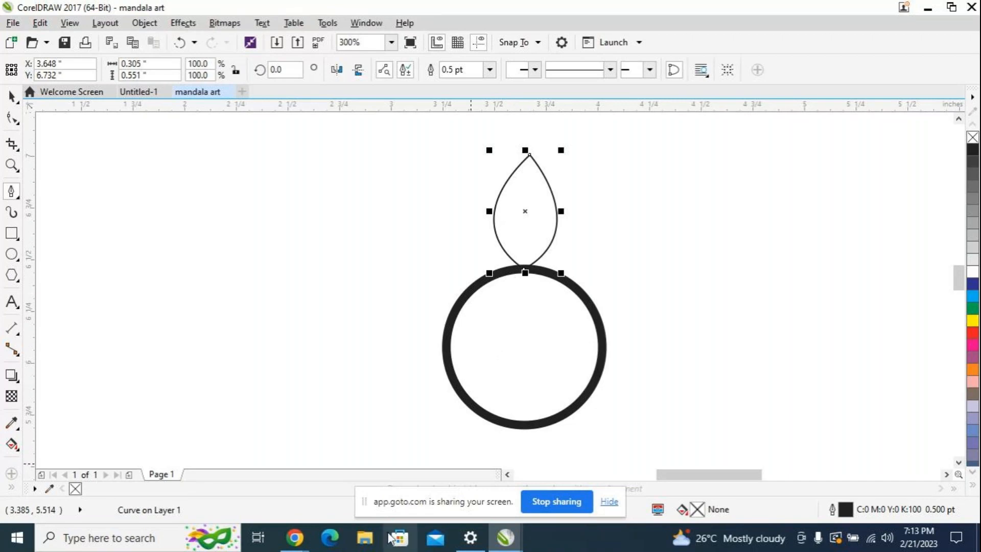
# Step: Unmute the microphone again in the GoTo meeting window and bring CorelDRAW's mandala art document back to the front
pyautogui.click(296, 539)
pyautogui.click(290, 493)
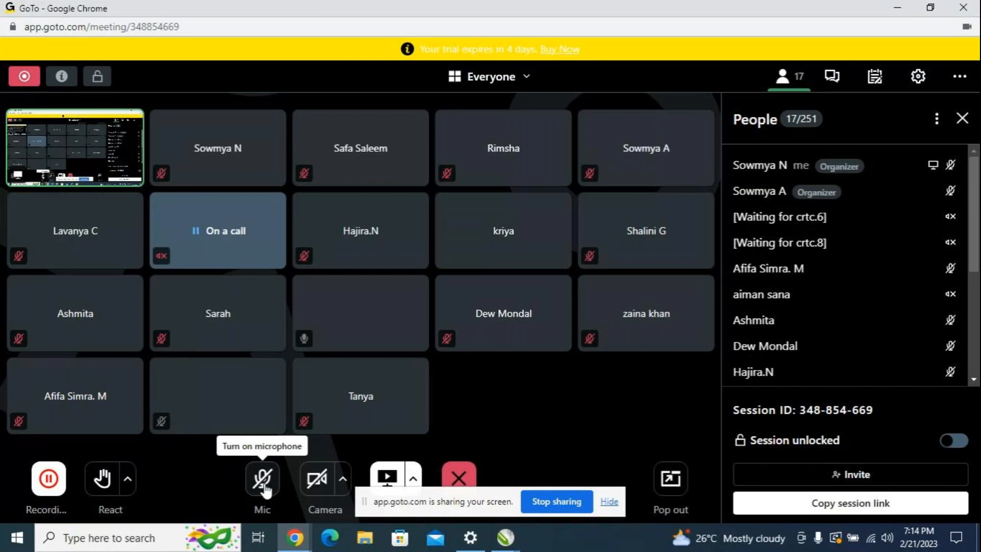
pyautogui.click(264, 486)
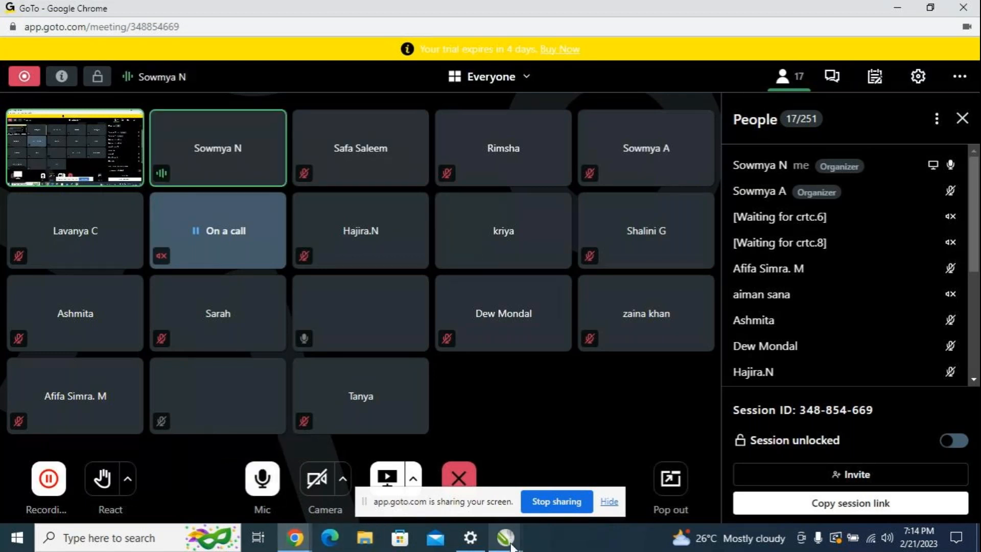
pyautogui.moveTo(511, 546)
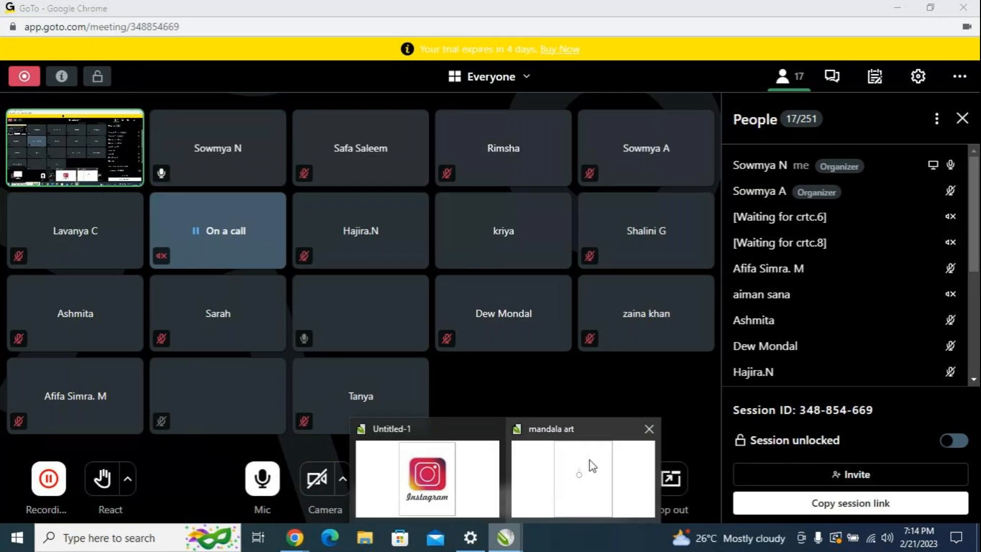
pyautogui.click(585, 462)
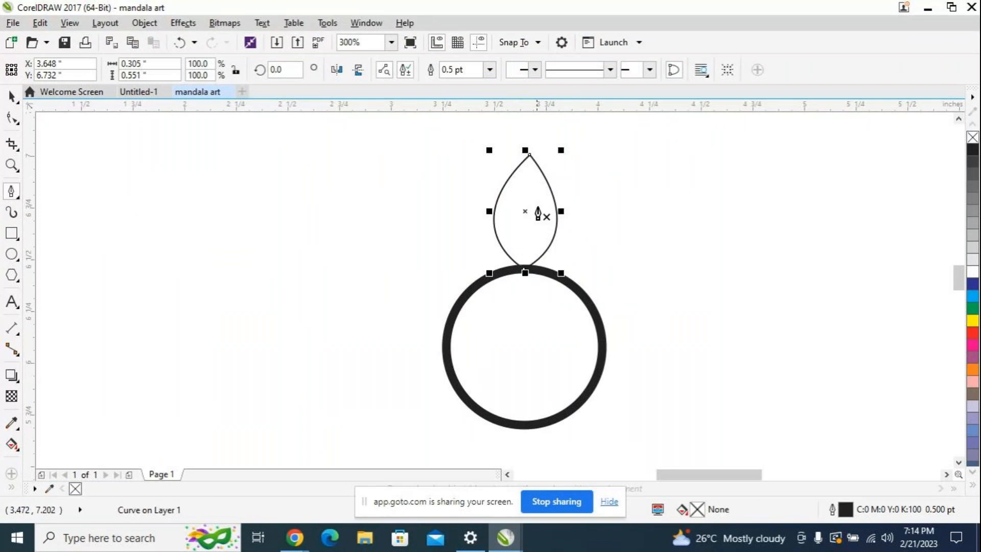
# Step: Color the petal's outline red, and try a yellow fill before setting the petal back to no fill
pyautogui.rightClick(976, 336)
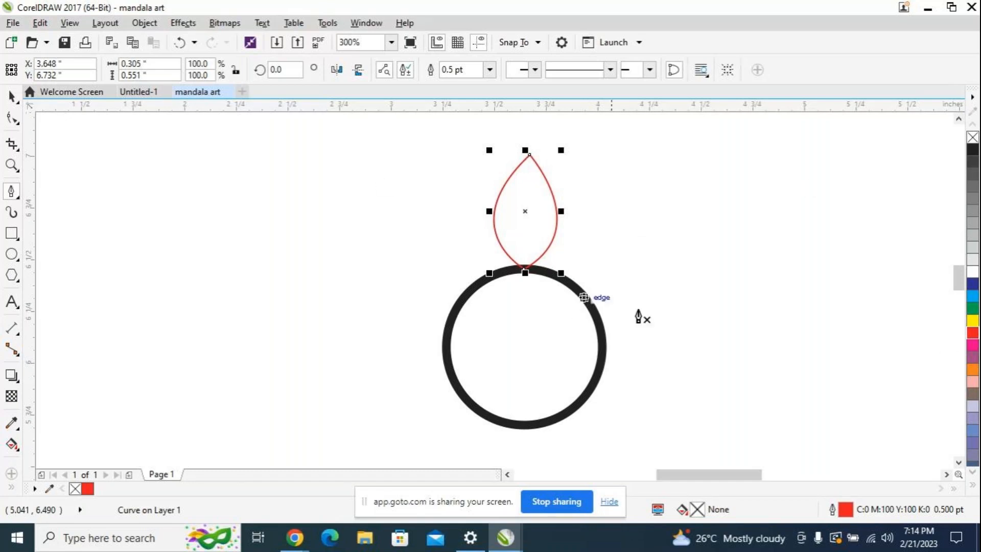
pyautogui.click(974, 322)
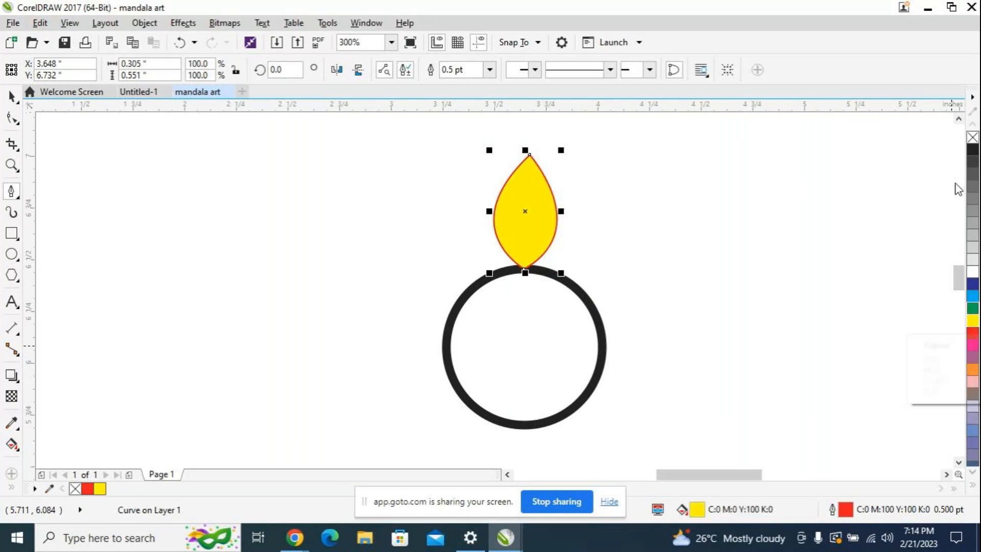
pyautogui.click(973, 138)
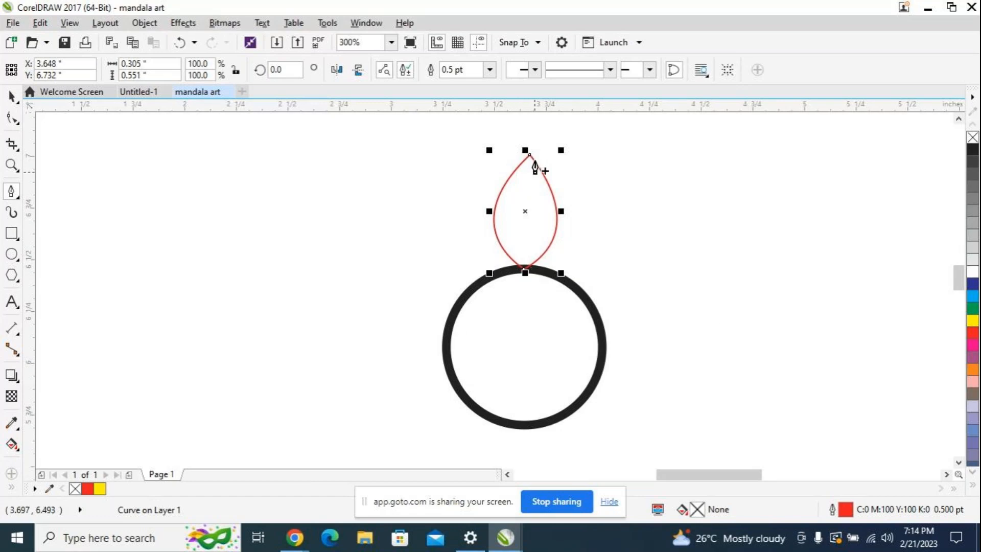
# Step: Scale the petal down to about 0.22 by 0.4 inches and center its base on the circle's top edge
pyautogui.moveTo(562, 149); pyautogui.dragTo(544, 178)
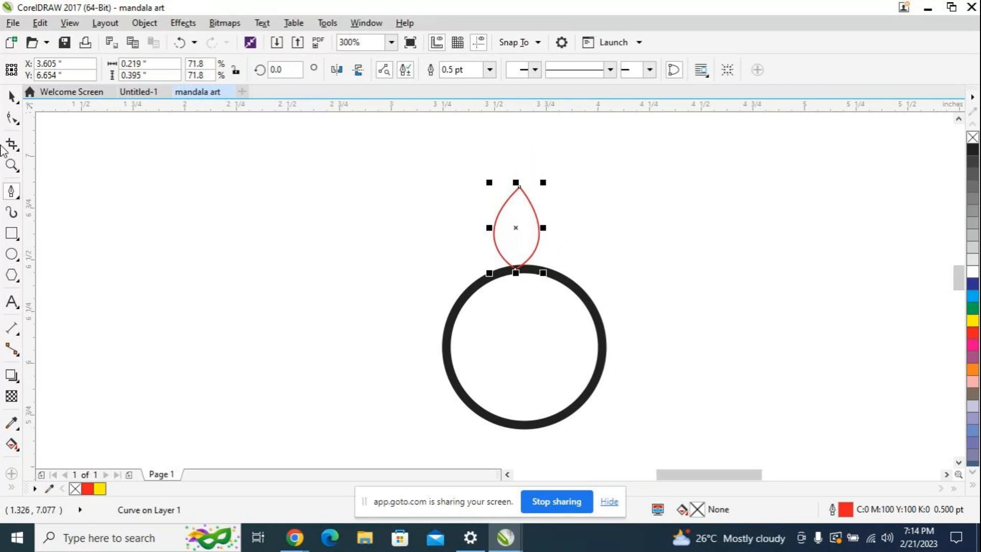
pyautogui.click(10, 101)
pyautogui.moveTo(515, 229); pyautogui.dragTo(529, 238)
pyautogui.press('Up')
pyautogui.press('Down')
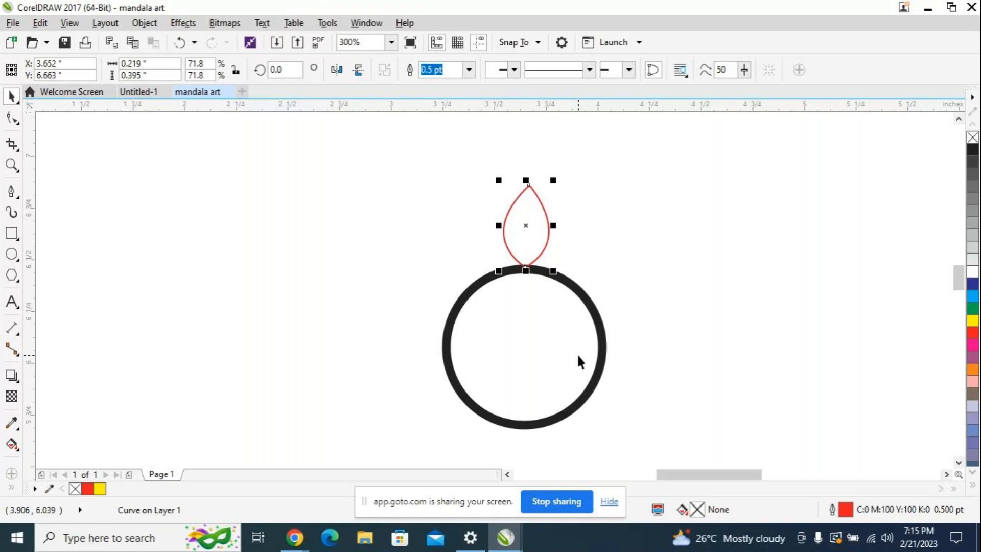
pyautogui.scroll(2, 578, 356)
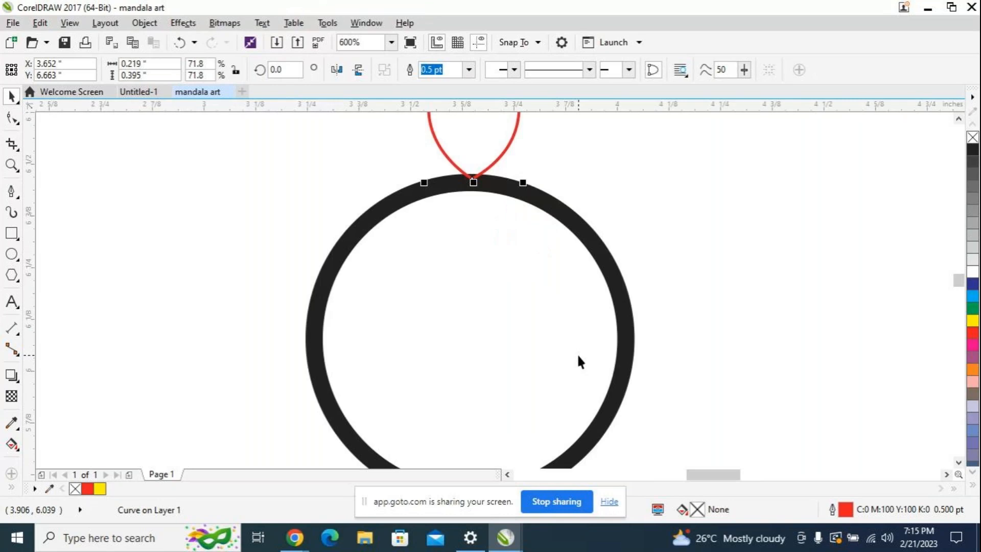
pyautogui.scroll(2, 577, 356)
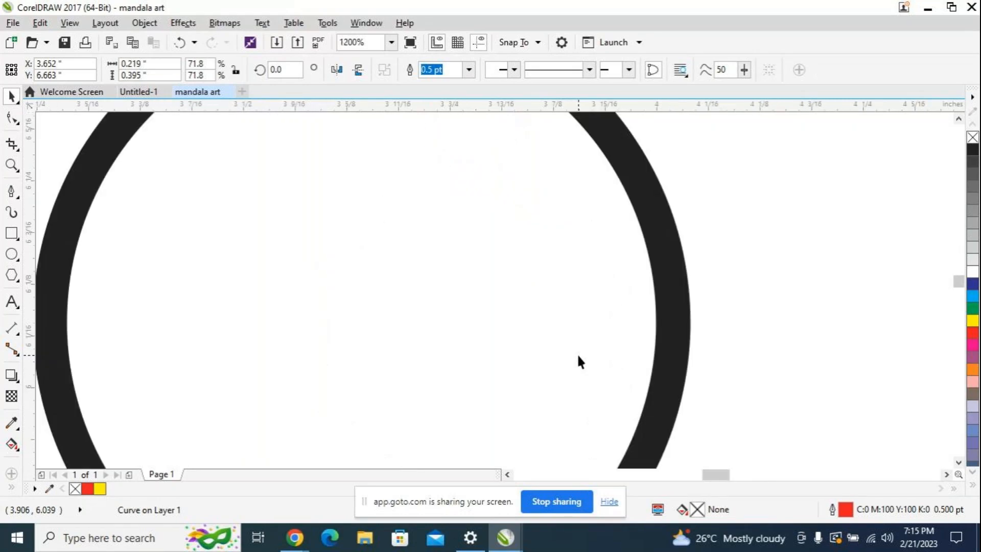
pyautogui.scroll(2, 432, 252)
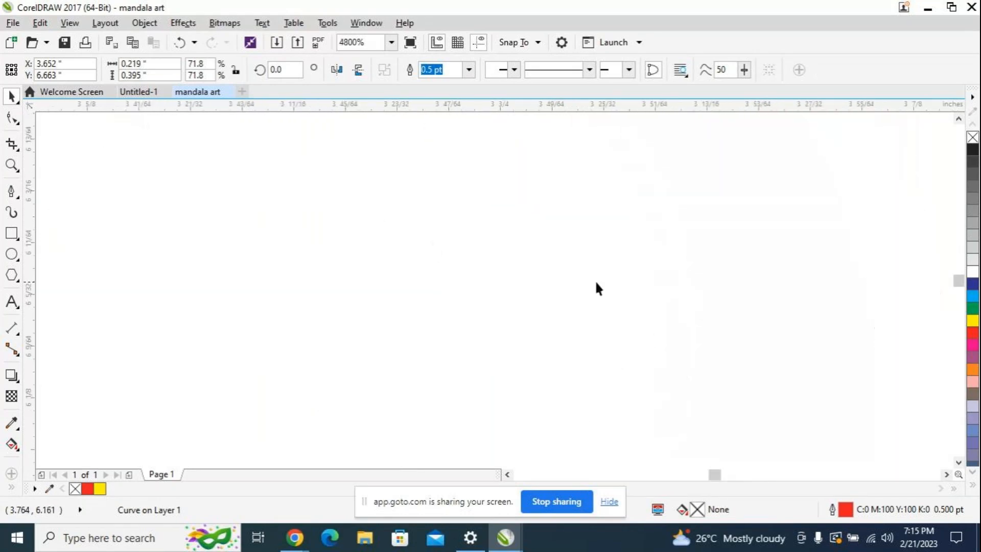
# Step: Nudge the petal up 0.01 inches so its base meets the outer edge of the circle's top
pyautogui.scroll(-2, 638, 292)
pyautogui.moveTo(957, 280); pyautogui.dragTo(959, 274)
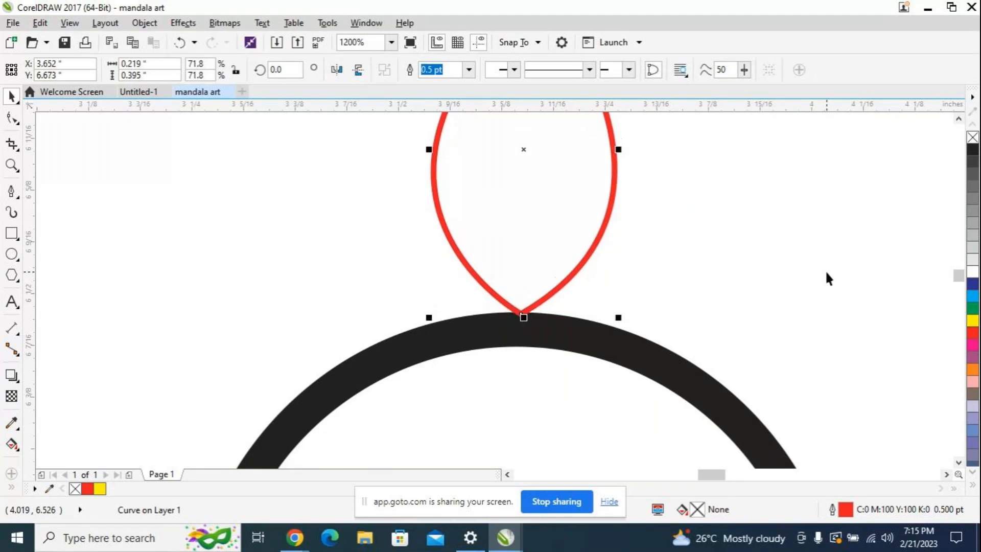
pyautogui.press('Up')
pyautogui.scroll(-1, 646, 313)
pyautogui.scroll(-2, 655, 308)
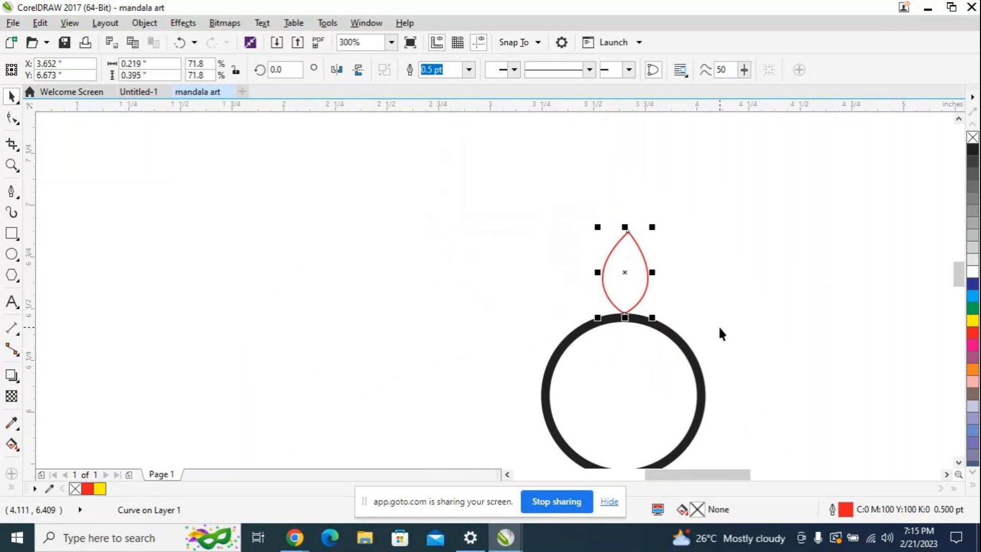
pyautogui.moveTo(731, 477); pyautogui.dragTo(744, 475)
pyautogui.moveTo(960, 286)
pyautogui.mouseDown()
pyautogui.moveTo(963, 295)
pyautogui.moveTo(963, 280)
pyautogui.mouseUp()
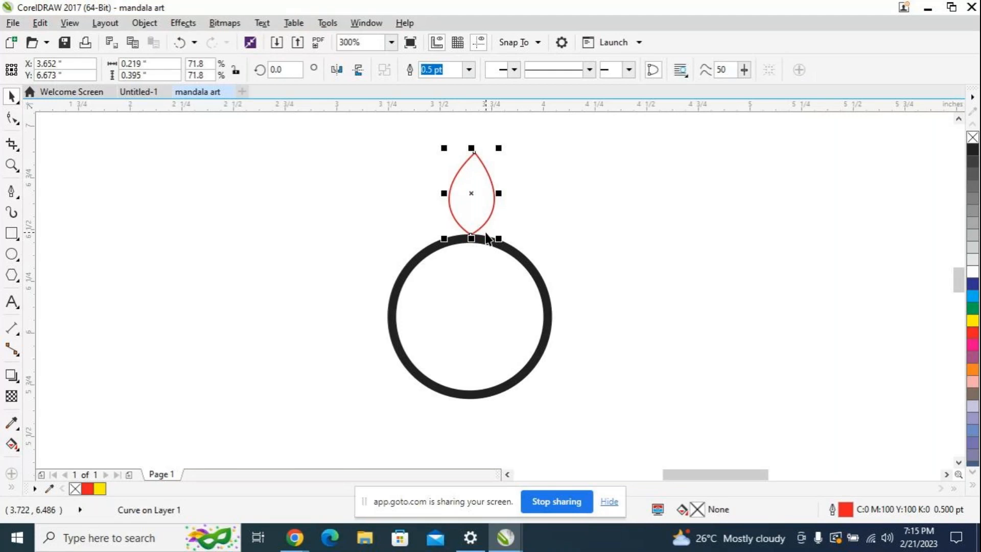
# Step: Duplicate the red petal with horizontal and vertical offsets of 0.25 inches
pyautogui.press('ctrl')
pyautogui.hotkey('ctrl', 'd')
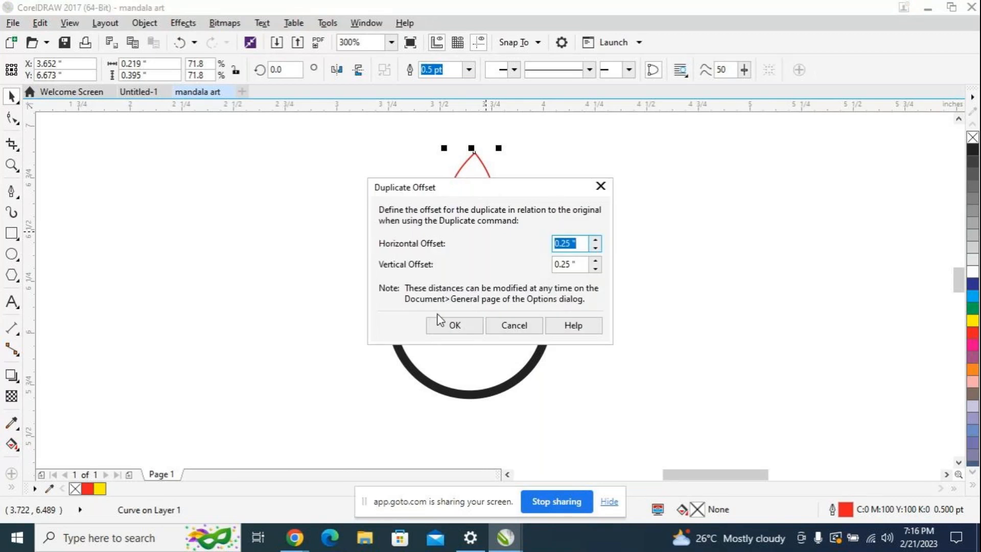
pyautogui.click(602, 188)
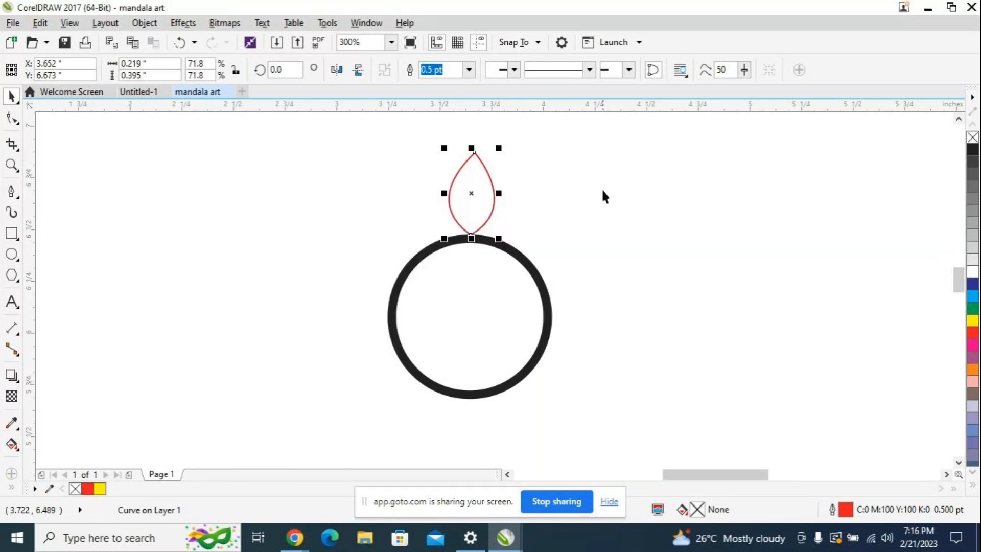
pyautogui.hotkey('ctrl', 'd')
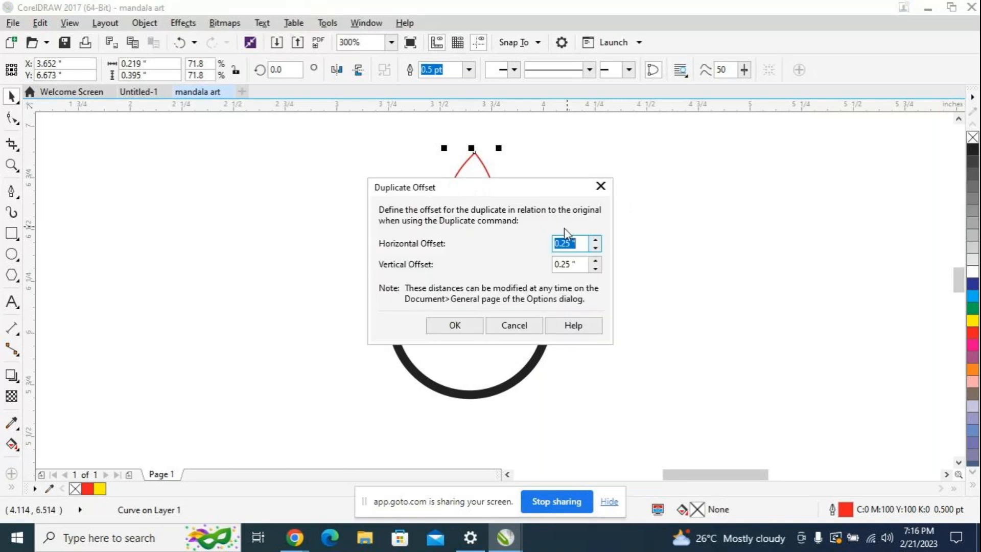
pyautogui.click(462, 327)
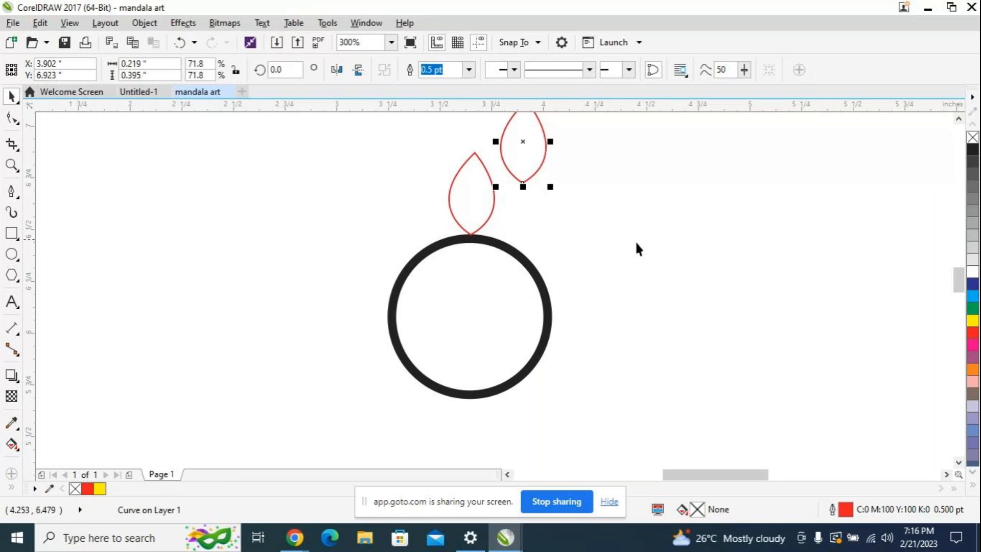
# Step: Move the duplicated petal exactly onto the original, aligning the two centers
pyautogui.scroll(2, 707, 267)
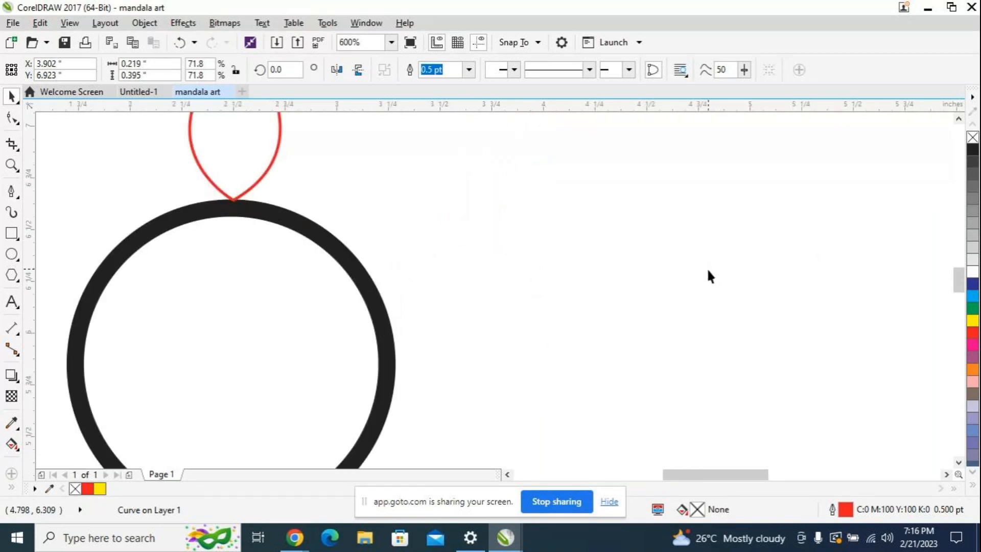
pyautogui.scroll(-2, 707, 267)
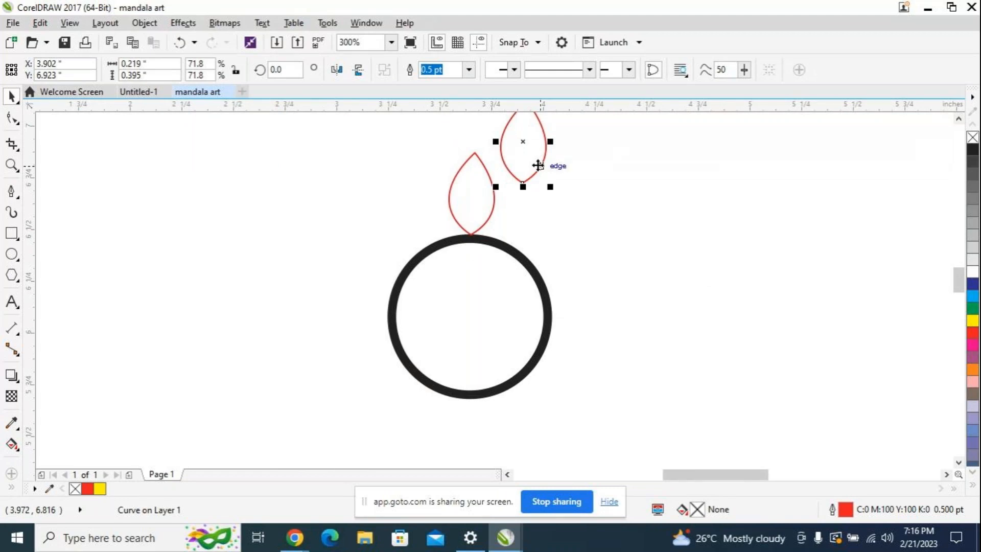
pyautogui.moveTo(955, 277); pyautogui.dragTo(957, 278)
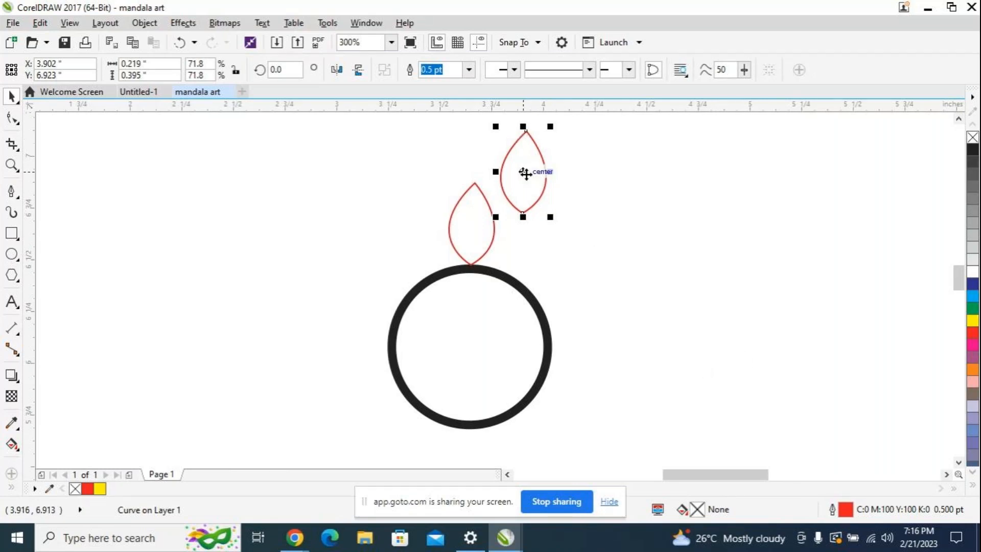
pyautogui.moveTo(523, 172); pyautogui.dragTo(471, 223)
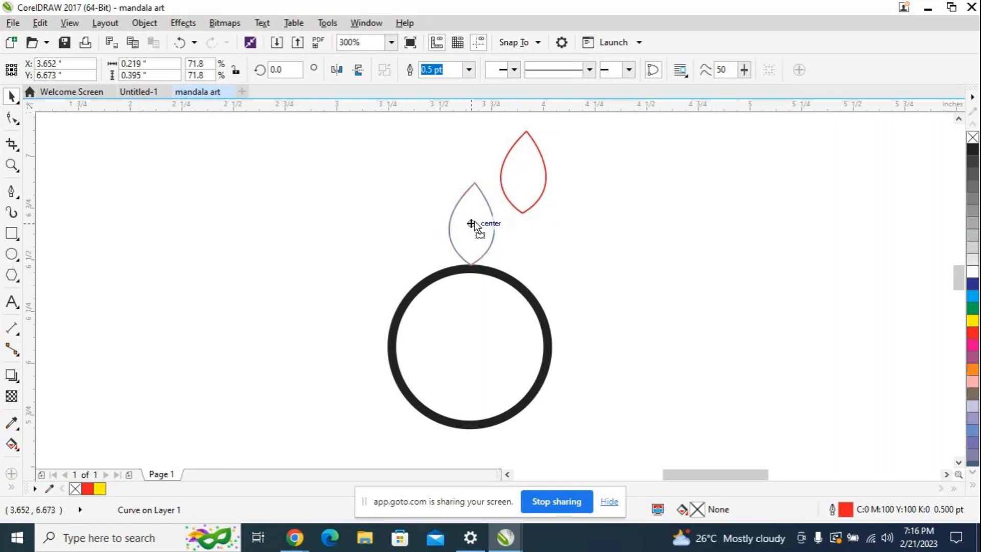
pyautogui.moveTo(471, 223); pyautogui.dragTo(475, 221)
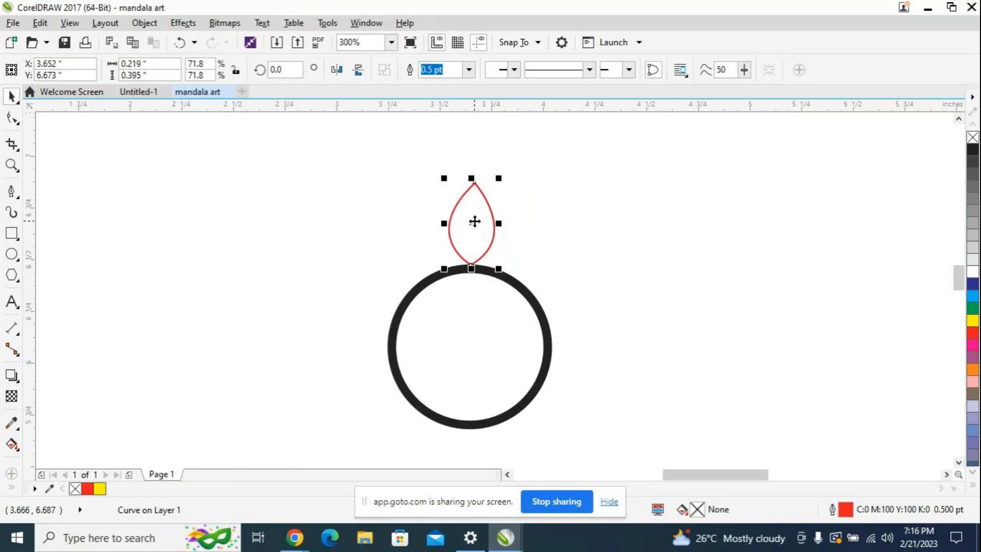
pyautogui.scroll(2, 486, 252)
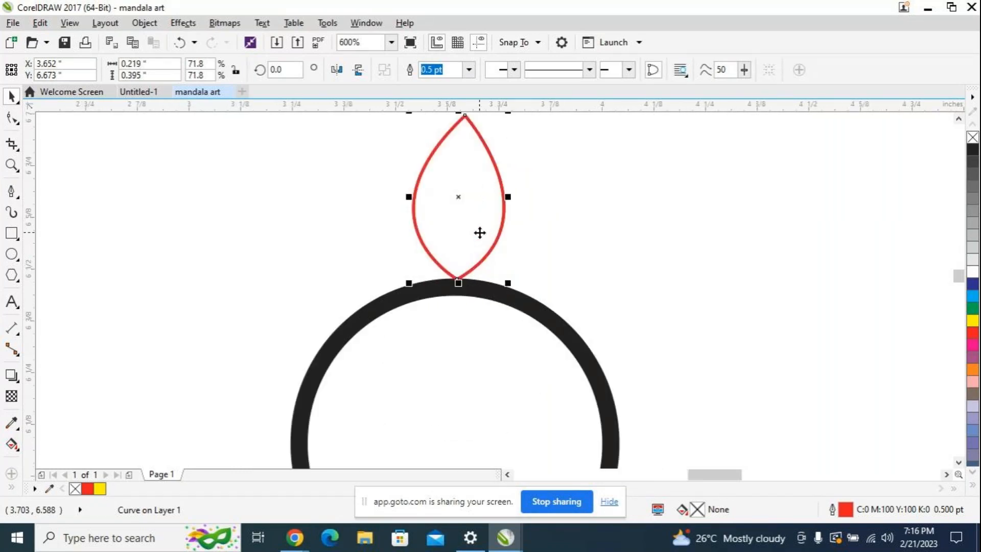
pyautogui.scroll(1, 479, 232)
pyautogui.scroll(-1, 480, 233)
pyautogui.scroll(-1, 538, 254)
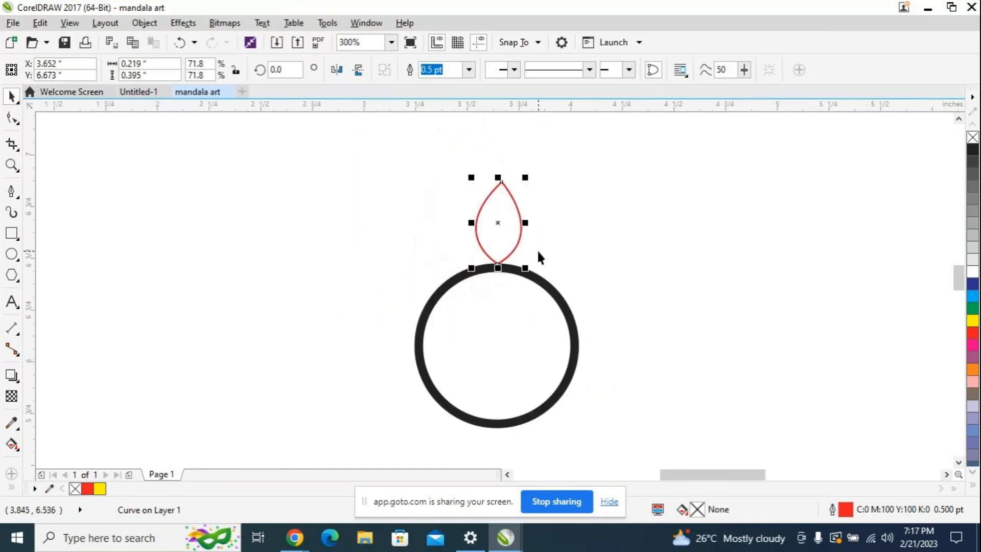
# Step: Try rotating the petal copy 10 degrees about its own center, and undo the rotation
pyautogui.click(506, 212)
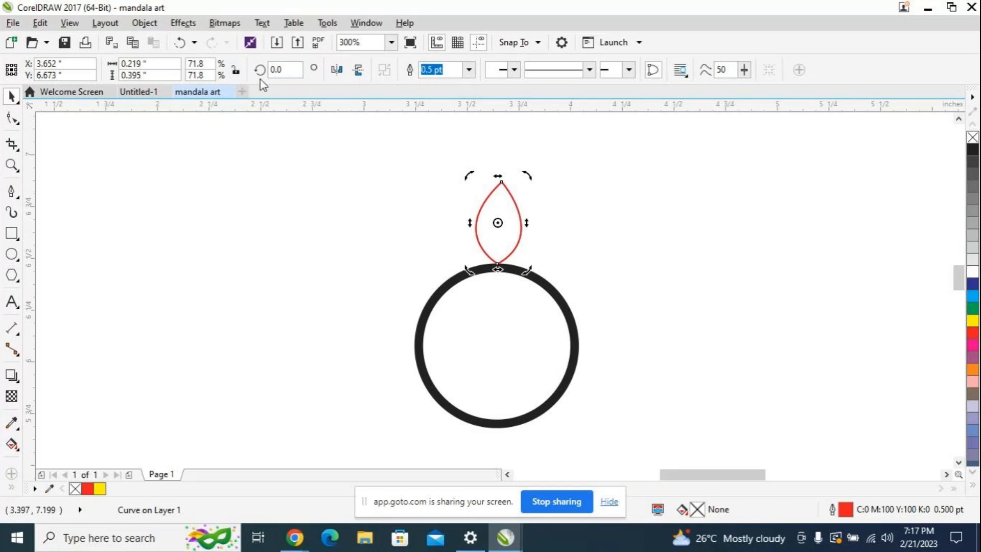
pyautogui.moveTo(295, 70); pyautogui.dragTo(269, 69)
pyautogui.write('10')
pyautogui.press('Return')
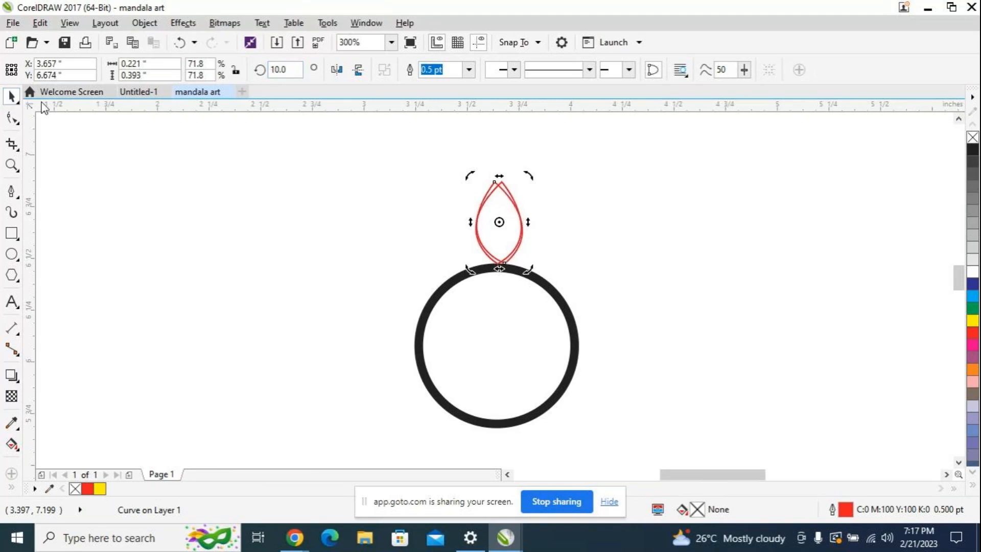
pyautogui.hotkey('ctrl', 'z')
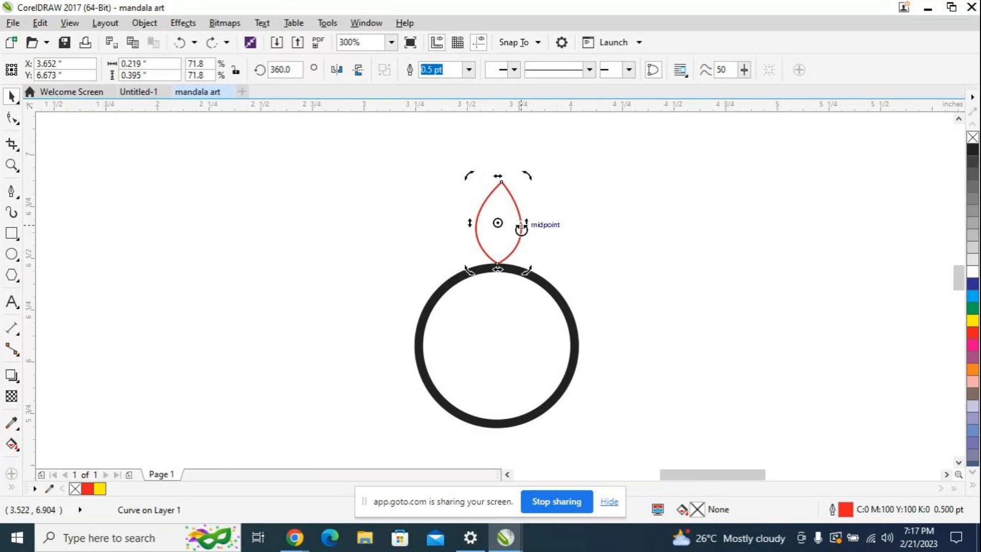
# Step: Duplicate the petal once more and place the copy directly over the petal above the circle
pyautogui.click(515, 224)
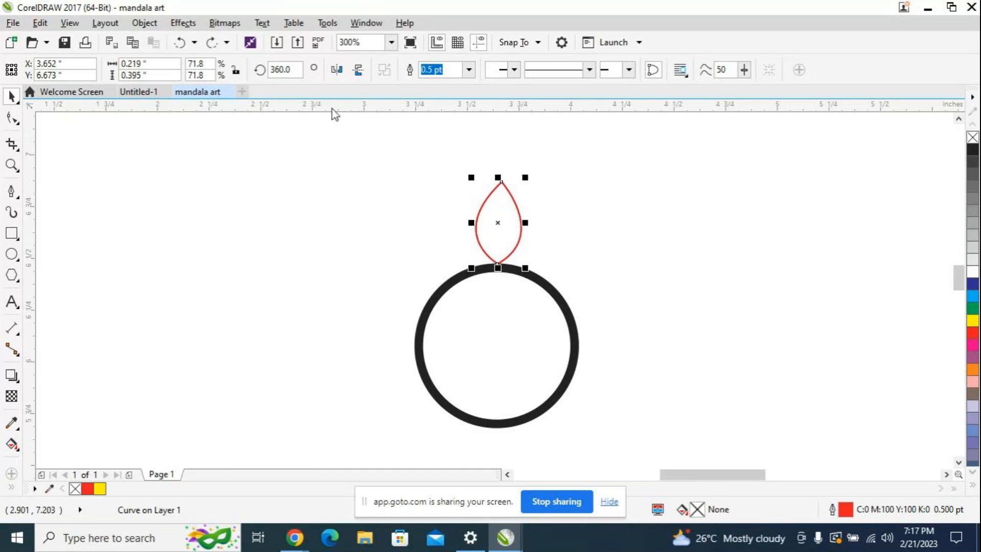
pyautogui.hotkey('ctrl', 'd')
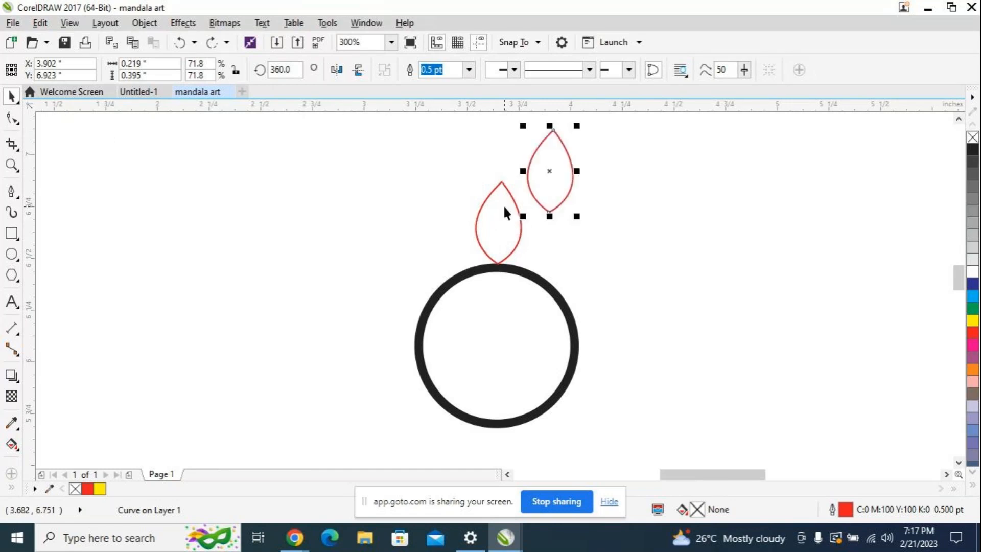
pyautogui.moveTo(551, 171); pyautogui.dragTo(498, 225)
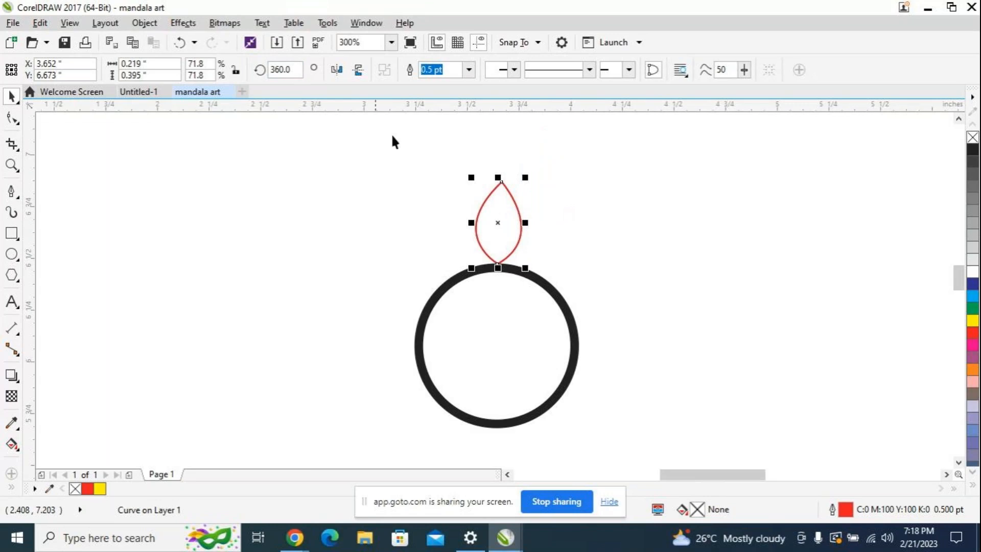
# Step: Move the petal copy's rotation center to the middle of the circle and rotate the copy by 10 degrees
pyautogui.click(495, 211)
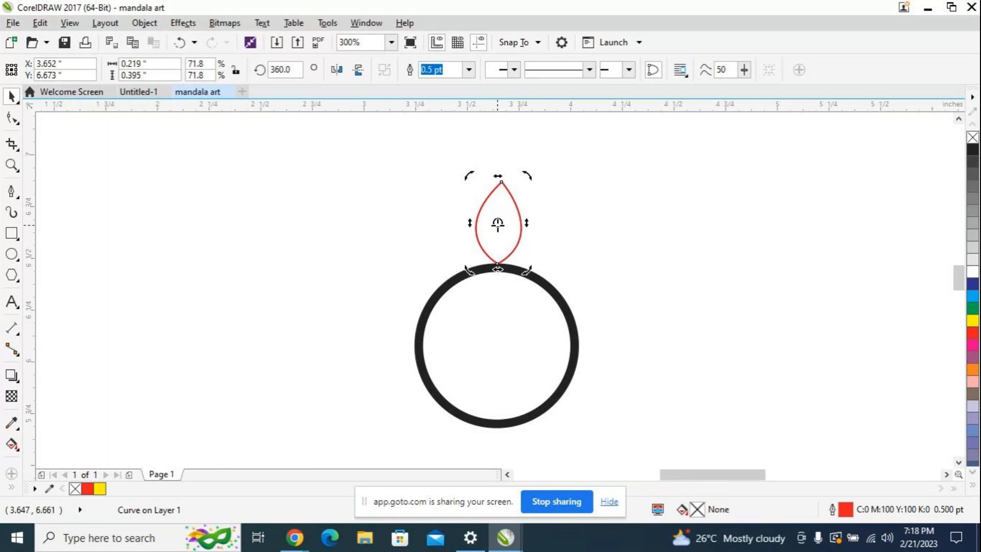
pyautogui.moveTo(497, 222); pyautogui.dragTo(499, 268)
pyautogui.moveTo(496, 345); pyautogui.dragTo(496, 346)
pyautogui.click(299, 70)
pyautogui.write('10')
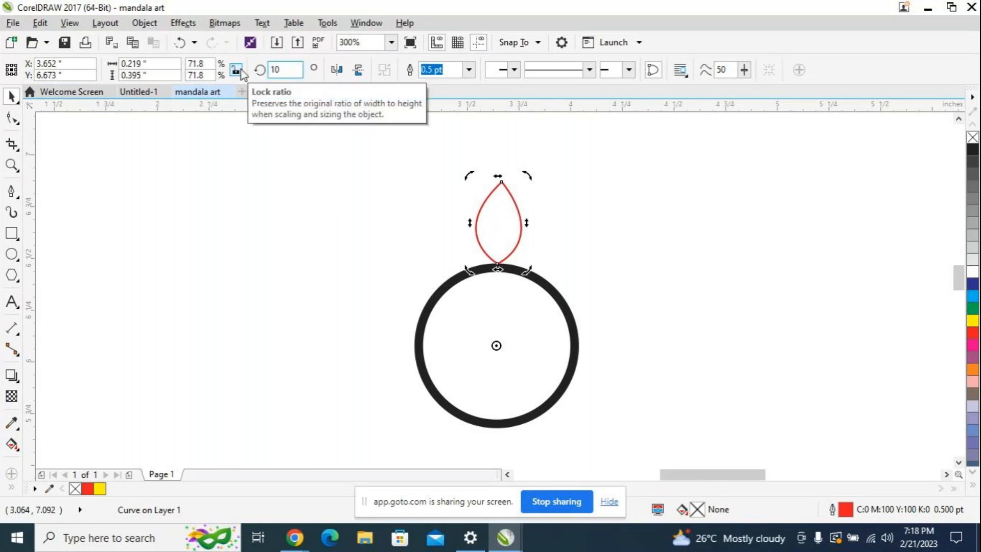
pyautogui.press('Return')
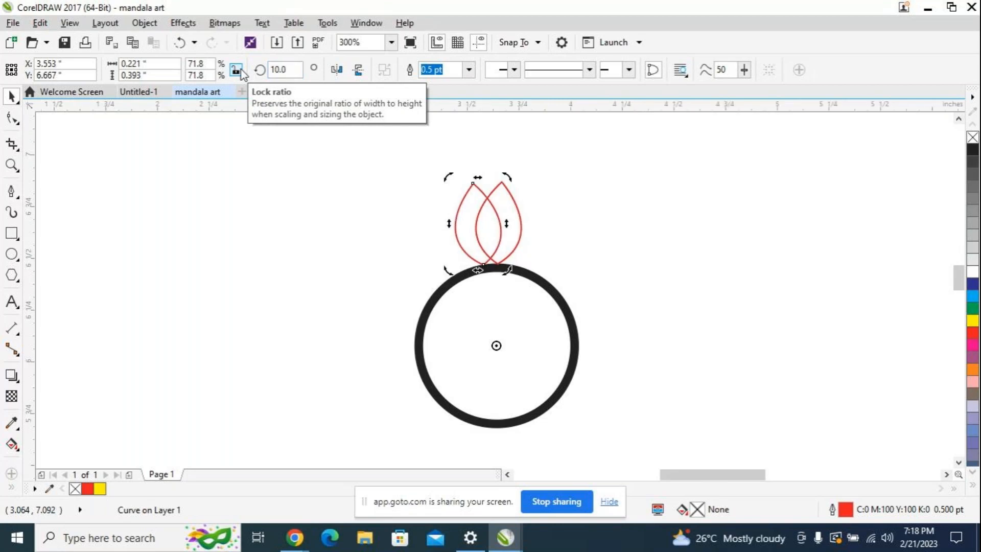
# Step: Repeat the rotated duplication until petals run all the way around the circle
pyautogui.hotkey('ctrl', 'd')
pyautogui.hotkey('ctrl', 'd')
pyautogui.hotkey('ctrl', 'd')
pyautogui.hotkey('ctrl', 'd')
pyautogui.hotkey('ctrl', 'd')
pyautogui.hotkey('ctrl', 'd')
pyautogui.hotkey('ctrl', 'd')
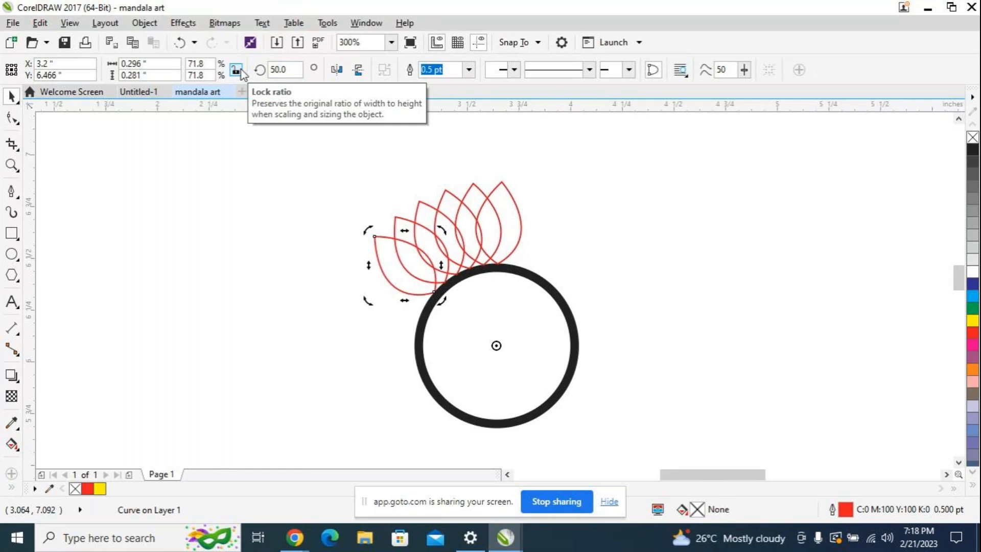
pyautogui.hotkey('ctrl', 'd')
pyautogui.hotkey('ctrl', 'd')
pyautogui.hotkey('ctrl', 'd')
pyautogui.hotkey('ctrl', 'd')
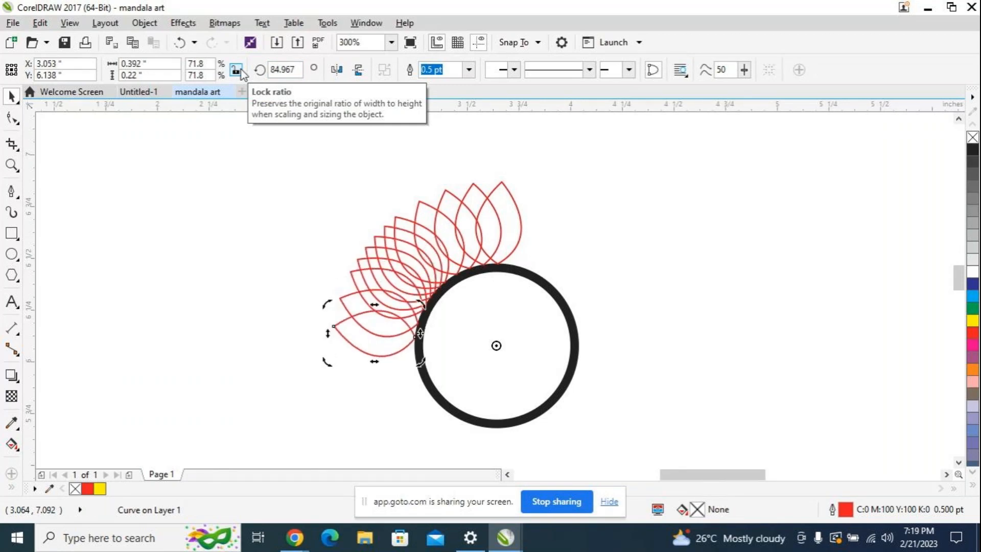
pyautogui.hotkey('ctrl', 'd')
pyautogui.hotkey('ctrl', 'd')
pyautogui.hotkey('ctrl', 'd')
pyautogui.hotkey('ctrl', 'd')
pyautogui.hotkey('ctrl', 'd')
pyautogui.hotkey('ctrl', 'd')
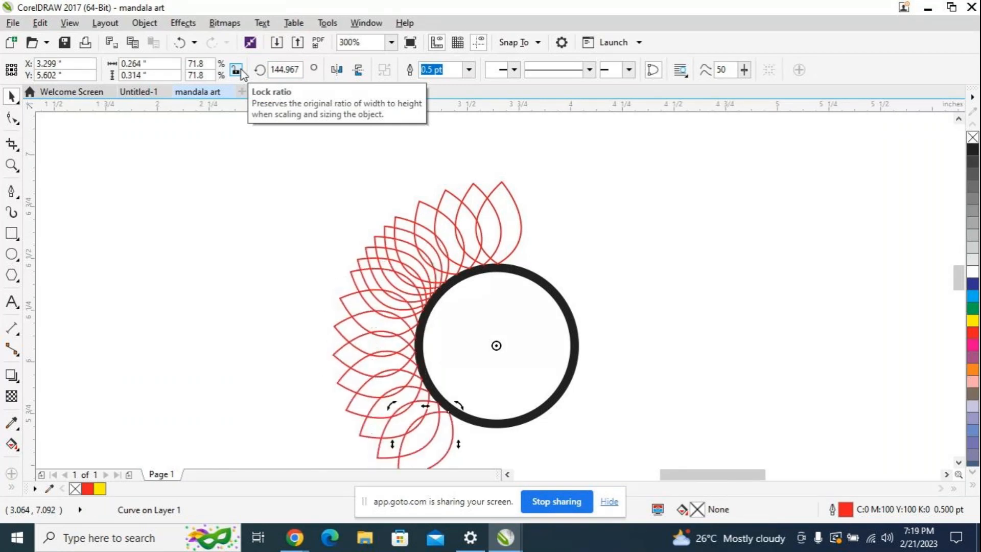
pyautogui.hotkey('ctrl', 'd')
pyautogui.hotkey('ctrl', 'd')
pyautogui.hotkey('ctrl', 'd')
pyautogui.hotkey('ctrl', 'd')
pyautogui.hotkey('ctrl', 'd')
pyautogui.hotkey('ctrl', 'd')
pyautogui.hotkey('ctrl', 'd')
pyautogui.hotkey('ctrl', 'd')
pyautogui.hotkey('ctrl', 'd')
pyautogui.hotkey('ctrl', 'd')
pyautogui.hotkey('ctrl', 'd')
pyautogui.hotkey('ctrl', 'd')
pyautogui.hotkey('ctrl', 'd')
pyautogui.hotkey('ctrl', 'd')
pyautogui.hotkey('ctrl', 'd')
pyautogui.hotkey('ctrl', 'd')
pyautogui.hotkey('ctrl', 'd')
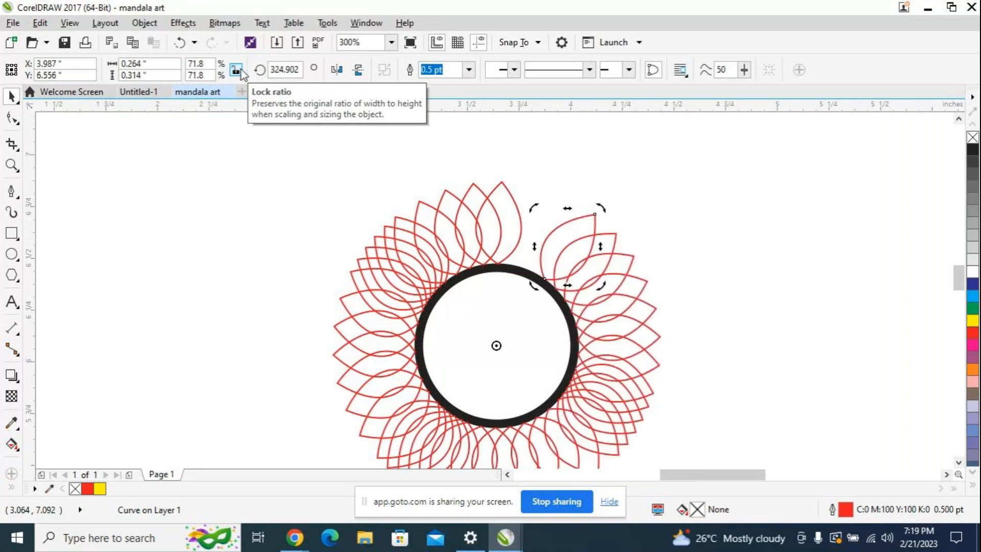
pyautogui.hotkey('ctrl', 'd')
pyautogui.hotkey('ctrl', 'd')
pyautogui.hotkey('ctrl', 'd')
pyautogui.hotkey('ctrl', 'd')
pyautogui.hotkey('ctrl', 'd')
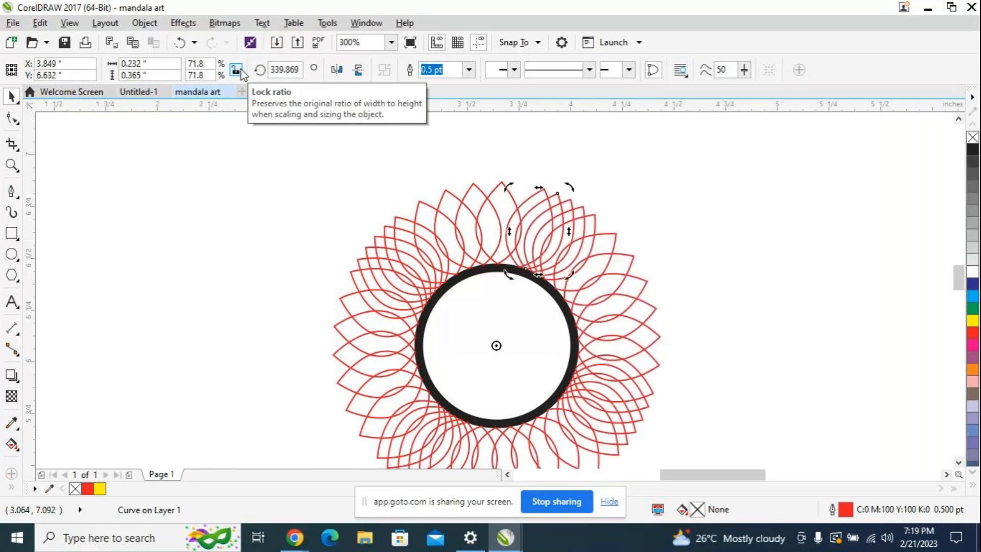
pyautogui.hotkey('ctrl', 'd')
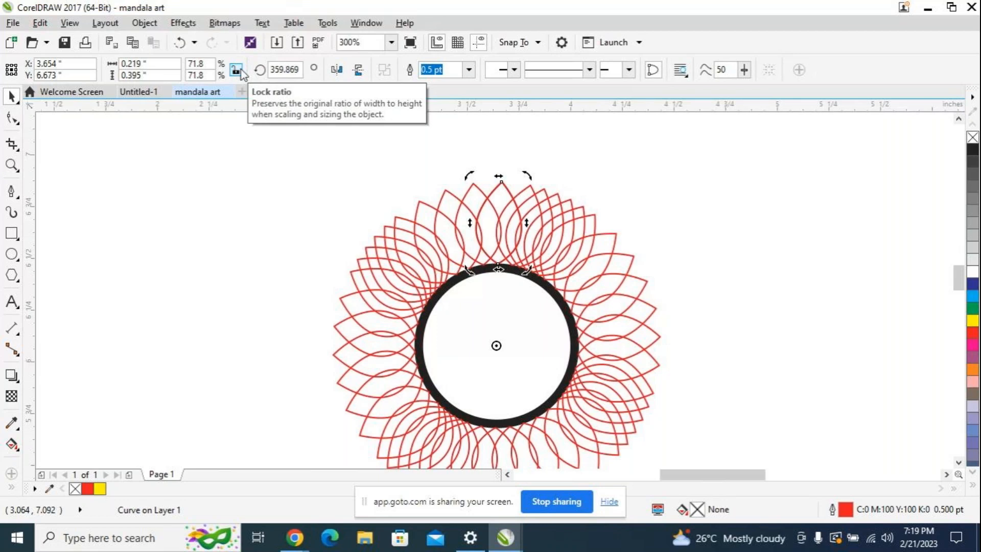
# Step: Undo the whole ring of petal copies back to the single petal above the circle, and clear the selection
pyautogui.press('F3')
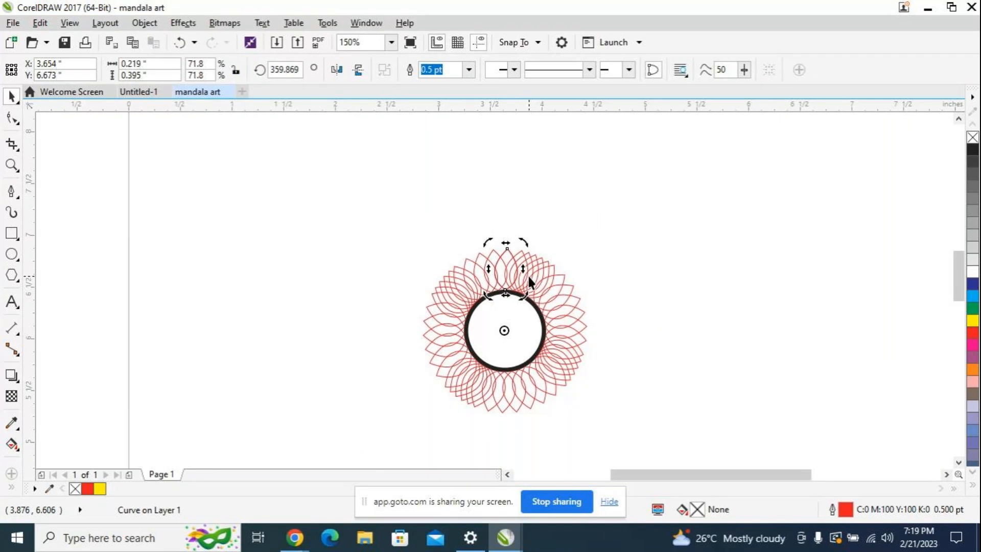
pyautogui.moveTo(523, 270); pyautogui.dragTo(528, 276)
pyautogui.hotkey('ctrl', 'z')
pyautogui.hotkey('ctrl', 'z')
pyautogui.hotkey('ctrl', 'z')
pyautogui.hotkey('ctrl', 'z')
pyautogui.hotkey('ctrl', 'z')
pyautogui.hotkey('ctrl', 'z')
pyautogui.hotkey('ctrl', 'z')
pyautogui.hotkey('ctrl', 'z')
pyautogui.hotkey('ctrl', 'z')
pyautogui.hotkey('ctrl', 'z')
pyautogui.hotkey('ctrl', 'z')
pyautogui.hotkey('ctrl', 'z')
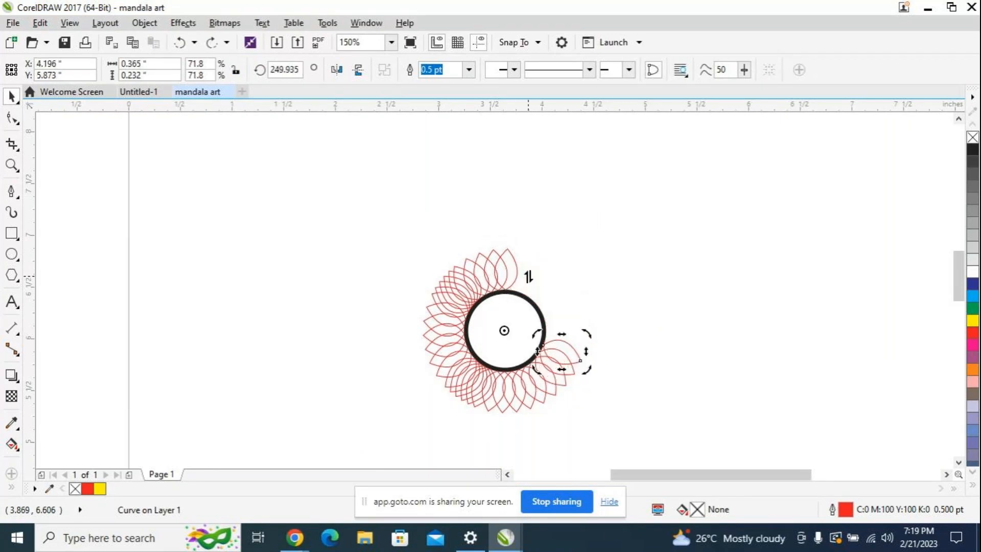
pyautogui.hotkey('ctrl', 'z')
pyautogui.hotkey('ctrl', 'z')
pyautogui.hotkey('ctrl', 'z')
pyautogui.hotkey('ctrl', 'z')
pyautogui.hotkey('ctrl', 'z')
pyautogui.hotkey('ctrl', 'z')
pyautogui.hotkey('ctrl', 'z')
pyautogui.hotkey('ctrl', 'z')
pyautogui.hotkey('ctrl', 'z')
pyautogui.hotkey('ctrl', 'z')
pyautogui.hotkey('ctrl', 'z')
pyautogui.hotkey('ctrl', 'z')
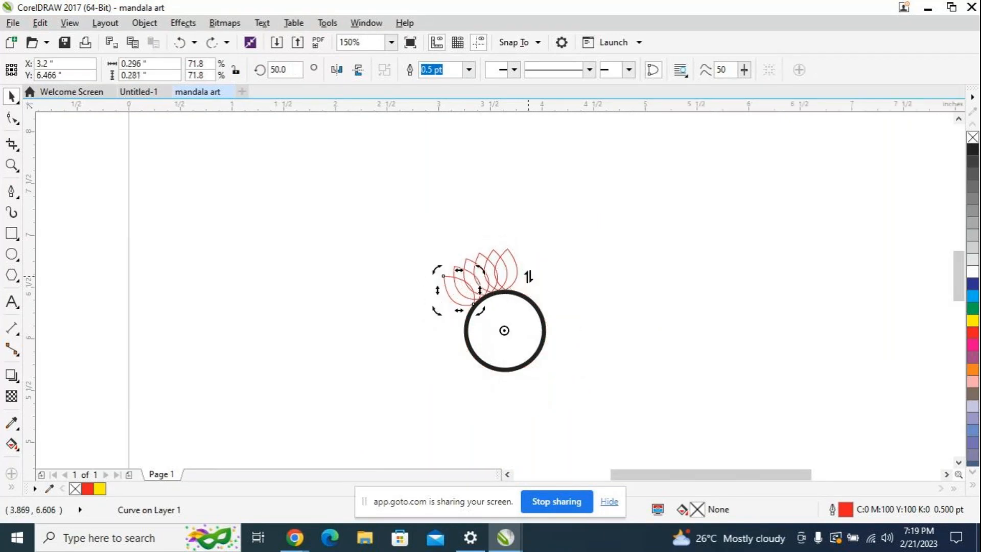
pyautogui.hotkey('ctrl', 'z')
pyautogui.hotkey('ctrl', 'z')
pyautogui.hotkey('ctrl', 'z')
pyautogui.hotkey('ctrl', 'z')
pyautogui.hotkey('ctrl', 'z')
pyautogui.hotkey('ctrl', 'z')
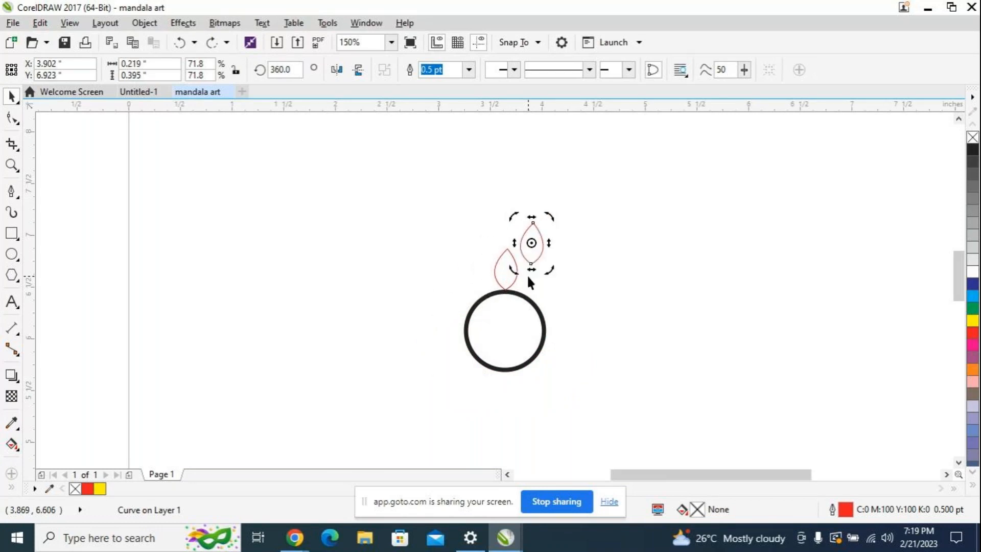
pyautogui.hotkey('ctrl', 'z')
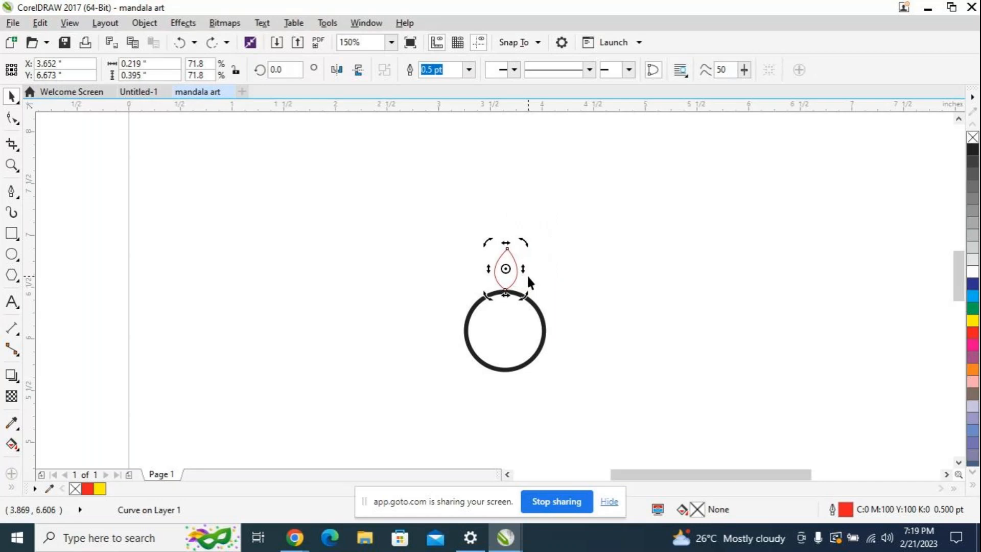
pyautogui.click(556, 266)
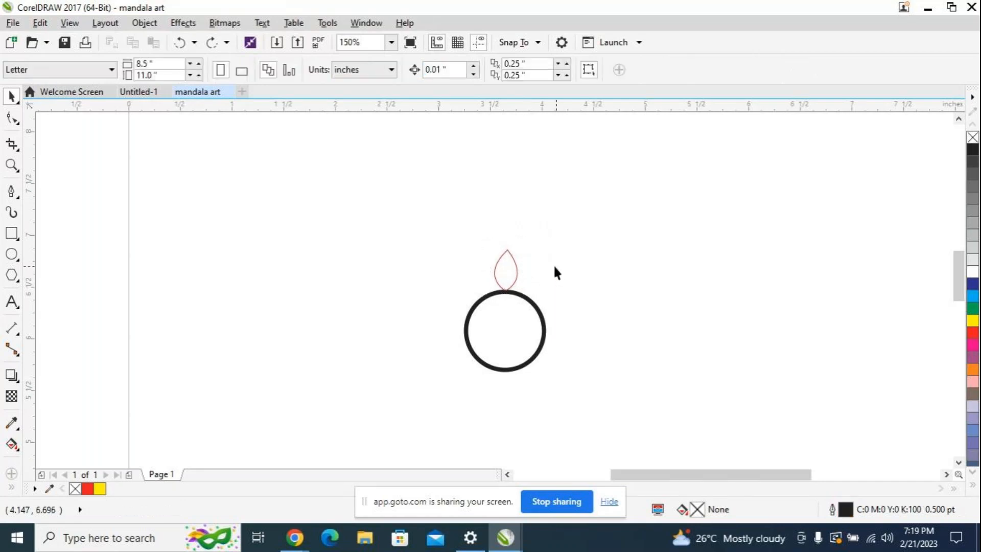
# Step: Duplicate the single petal above the circle and place the copy exactly over the original
pyautogui.click(516, 265)
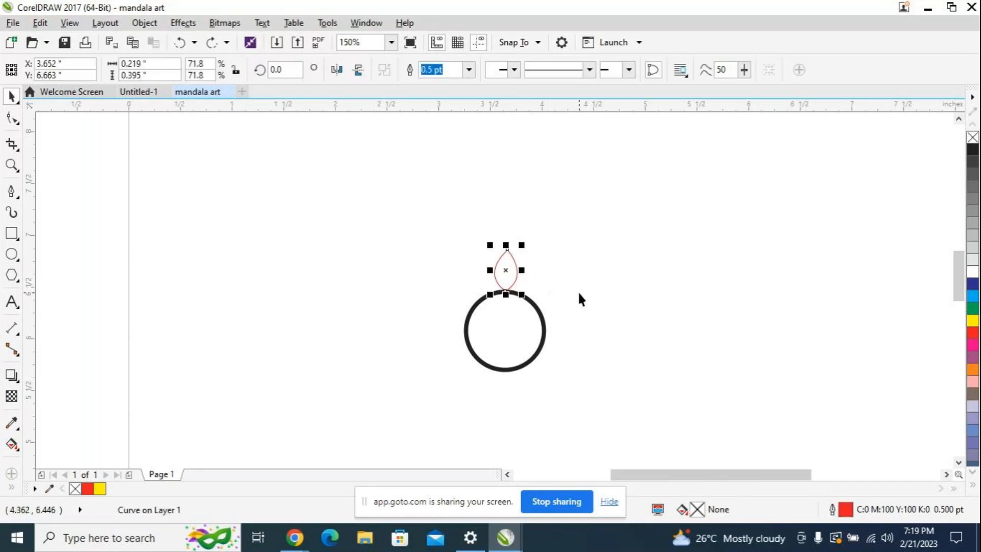
pyautogui.scroll(1, 535, 287)
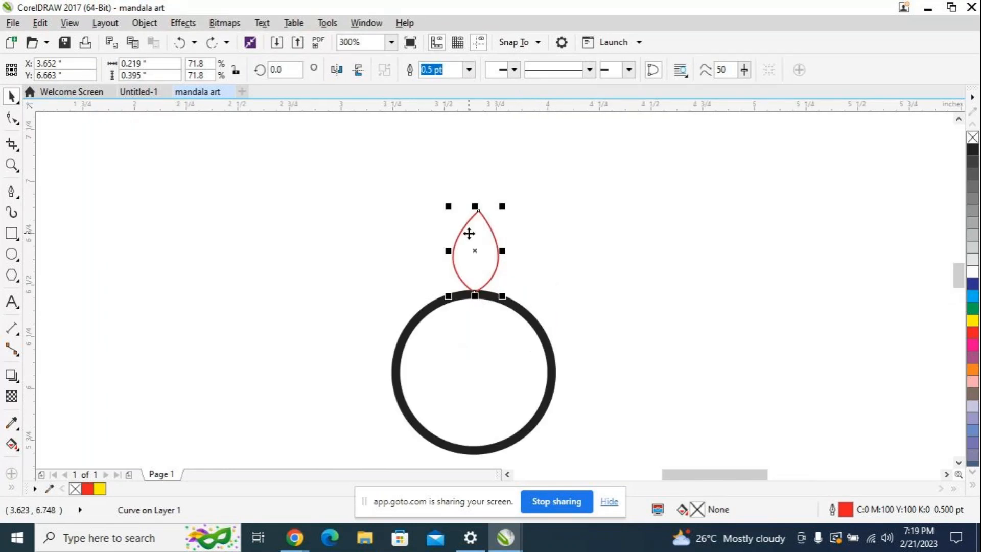
pyautogui.hotkey('ctrl', 'd')
pyautogui.moveTo(527, 199); pyautogui.dragTo(470, 253)
# Step: Move the petal copy's rotation center to the center of the circle and rotate the copy by 10 degrees
pyautogui.click(477, 260)
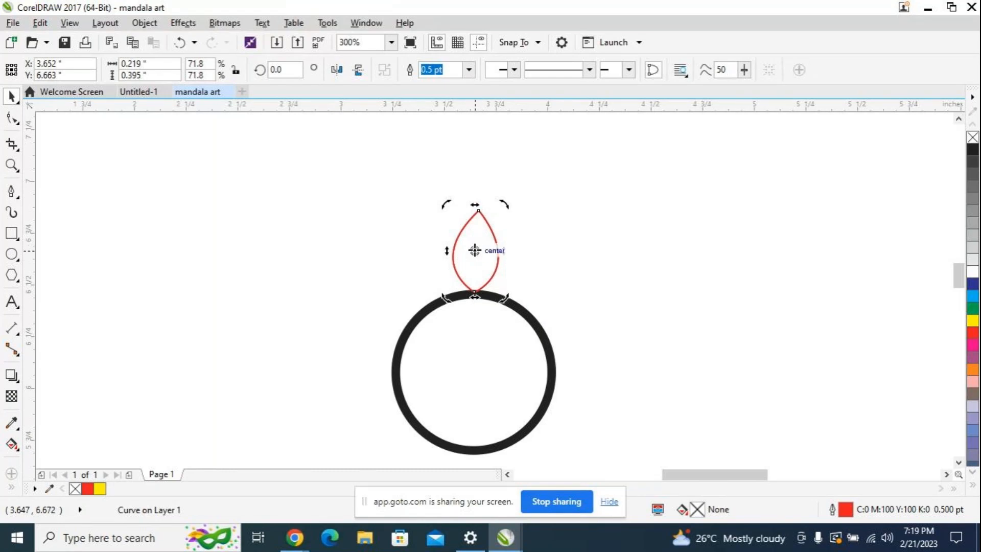
pyautogui.moveTo(474, 250); pyautogui.dragTo(473, 372)
pyautogui.click(298, 75)
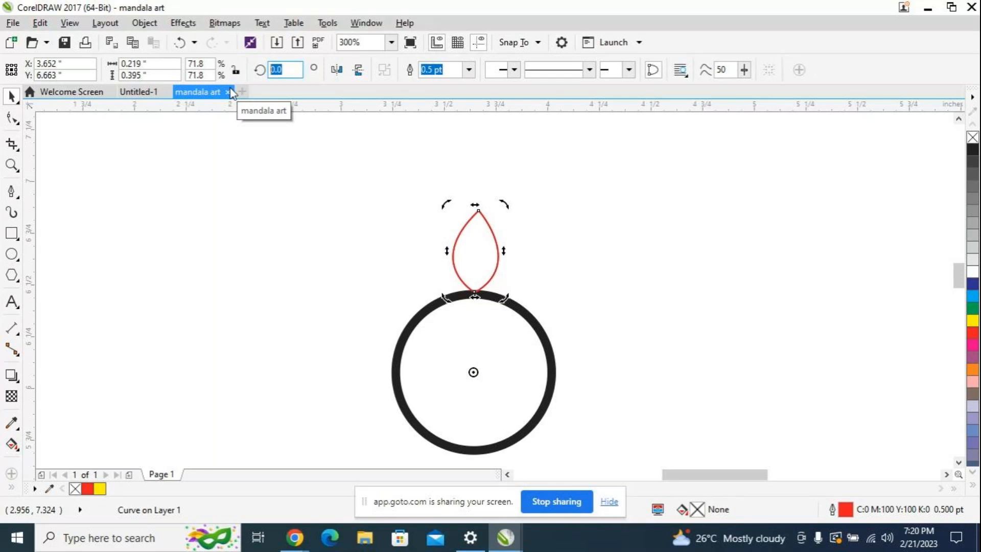
pyautogui.write('10')
pyautogui.press('Return')
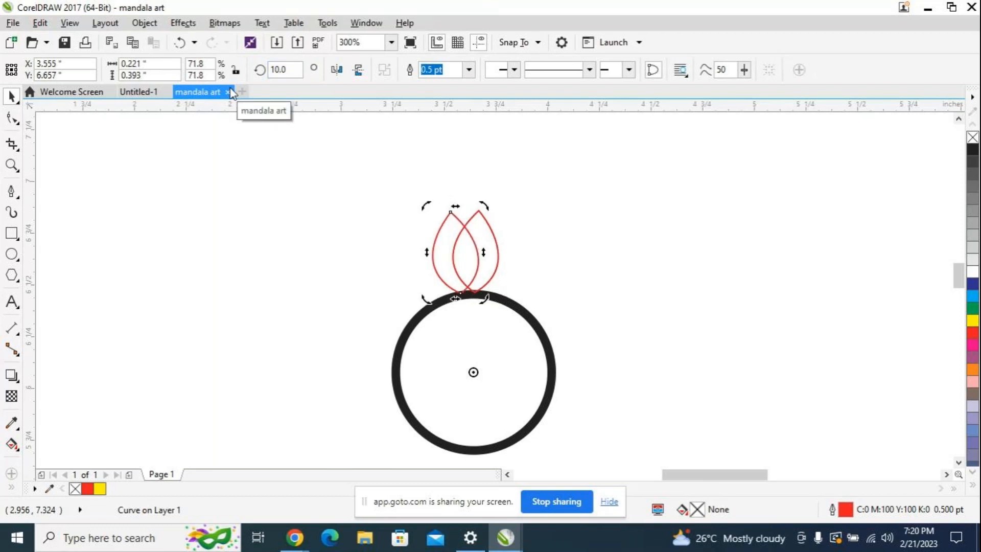
# Step: Repeat the 10-degree rotated duplication until petals fill the full ring around the circle, and clear the selection
pyautogui.hotkey('ctrl', 'r')
pyautogui.hotkey('ctrl', 'r')
pyautogui.hotkey('ctrl', 'r')
pyautogui.hotkey('ctrl', 'r')
pyautogui.hotkey('ctrl', 'r')
pyautogui.hotkey('ctrl', 'r')
pyautogui.hotkey('ctrl', 'r')
pyautogui.hotkey('ctrl', 'r')
pyautogui.hotkey('ctrl', 'r')
pyautogui.hotkey('ctrl', 'r')
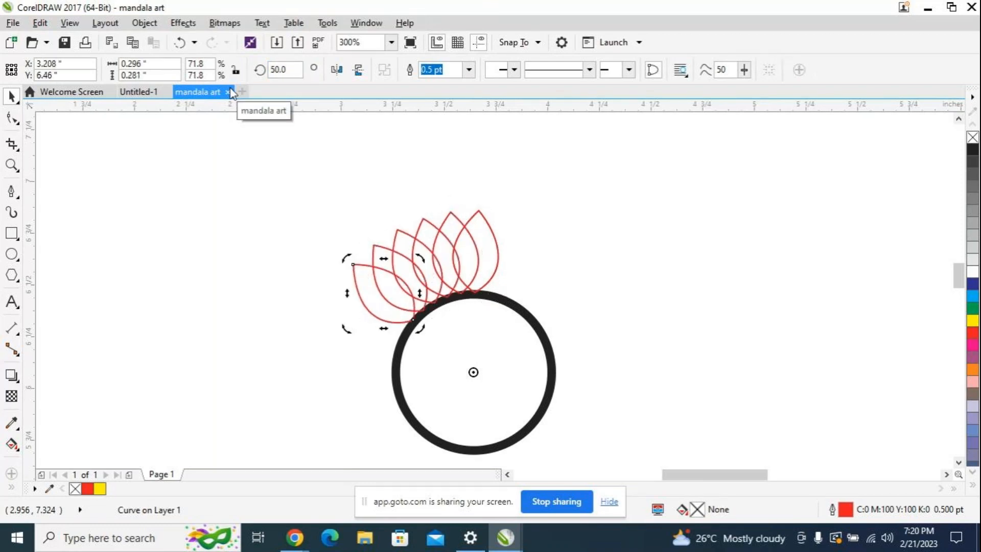
pyautogui.hotkey('ctrl', 'r')
pyautogui.hotkey('ctrl', 'r')
pyautogui.hotkey('ctrl', 'r')
pyautogui.hotkey('ctrl', 'r')
pyautogui.hotkey('ctrl', 'r')
pyautogui.hotkey('ctrl', 'r')
pyautogui.hotkey('ctrl', 'r')
pyautogui.hotkey('ctrl', 'r')
pyautogui.hotkey('ctrl', 'r')
pyautogui.hotkey('ctrl', 'r')
pyautogui.hotkey('ctrl', 'r')
pyautogui.hotkey('ctrl', 'r')
pyautogui.hotkey('ctrl', 'r')
pyautogui.hotkey('ctrl', 'r')
pyautogui.hotkey('ctrl', 'r')
pyautogui.hotkey('ctrl', 'r')
pyautogui.hotkey('ctrl', 'r')
pyautogui.hotkey('ctrl', 'r')
pyautogui.hotkey('ctrl', 'r')
pyautogui.hotkey('ctrl', 'r')
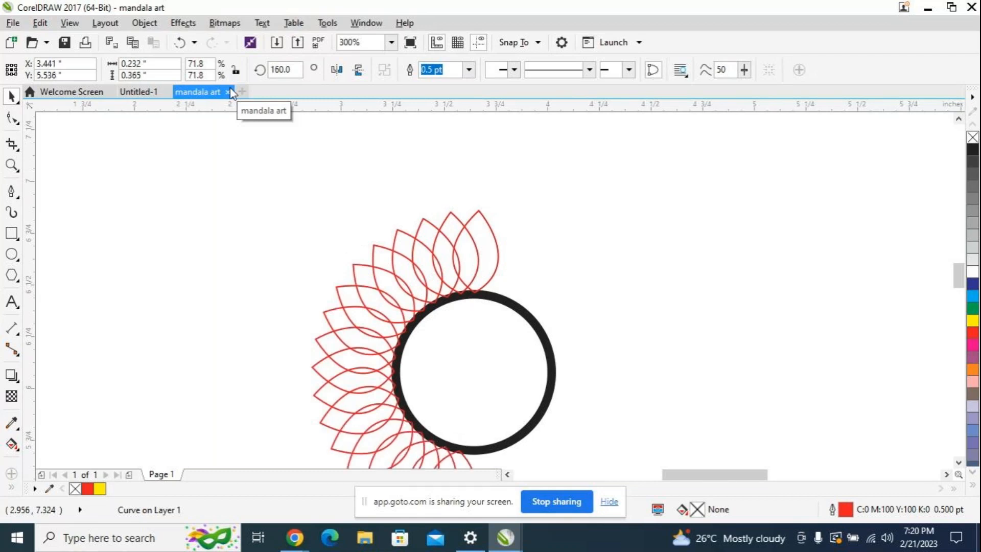
pyautogui.hotkey('ctrl', 'r')
pyautogui.hotkey('ctrl', 'r')
pyautogui.hotkey('ctrl', 'r')
pyautogui.hotkey('ctrl', 'r')
pyautogui.hotkey('ctrl', 'r')
pyautogui.hotkey('ctrl', 'r')
pyautogui.hotkey('ctrl', 'r')
pyautogui.hotkey('ctrl', 'r')
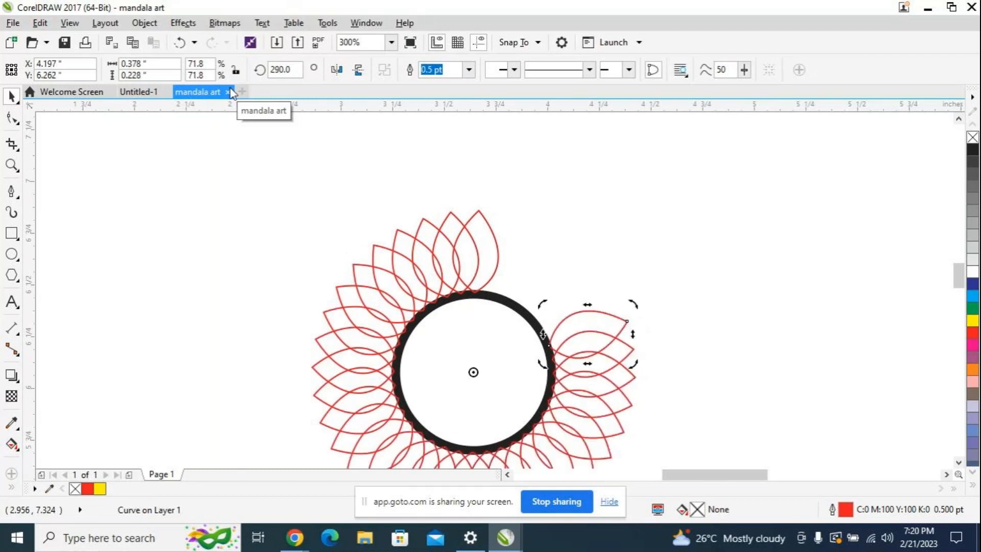
pyautogui.hotkey('ctrl', 'r')
pyautogui.hotkey('ctrl', 'r')
pyautogui.hotkey('ctrl', 'r')
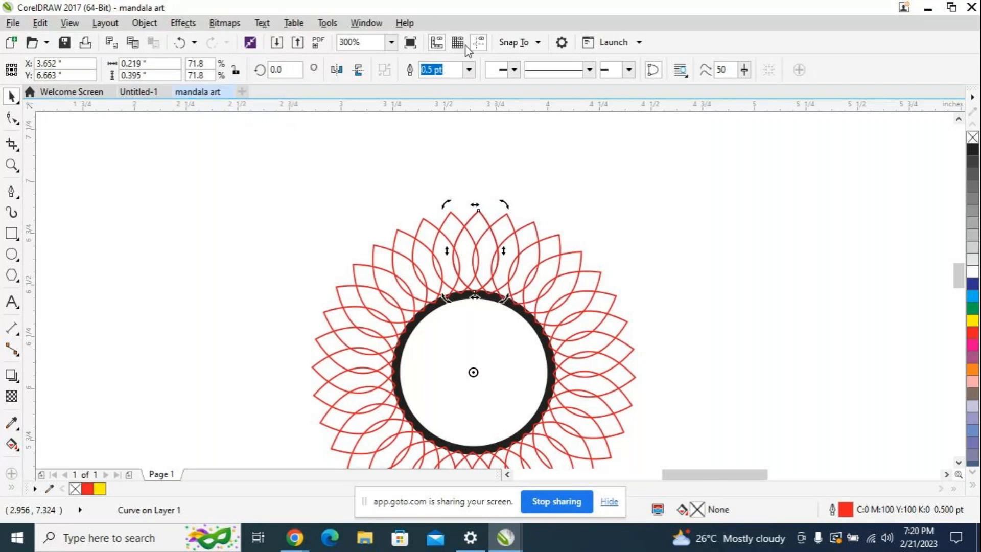
pyautogui.scroll(-2, 722, 260)
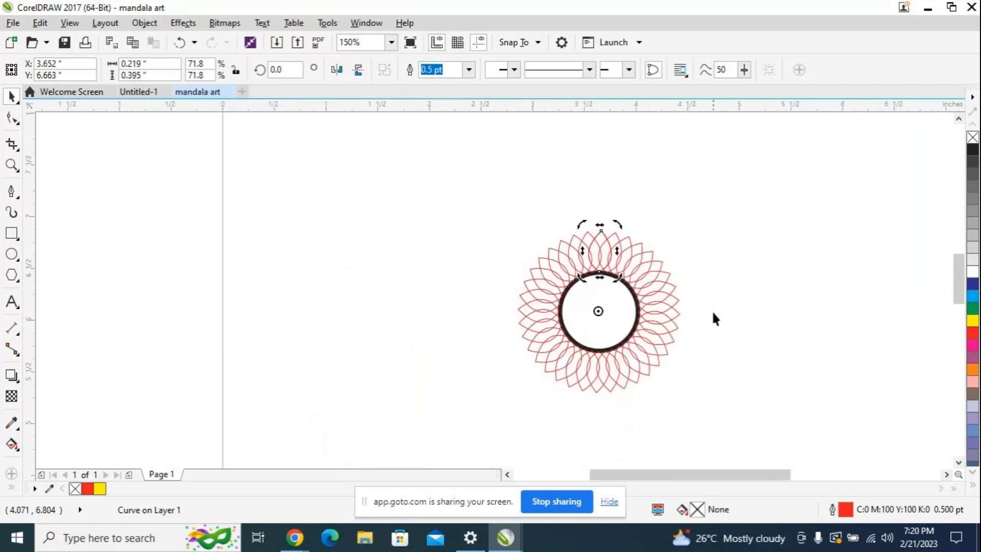
pyautogui.scroll(2, 655, 271)
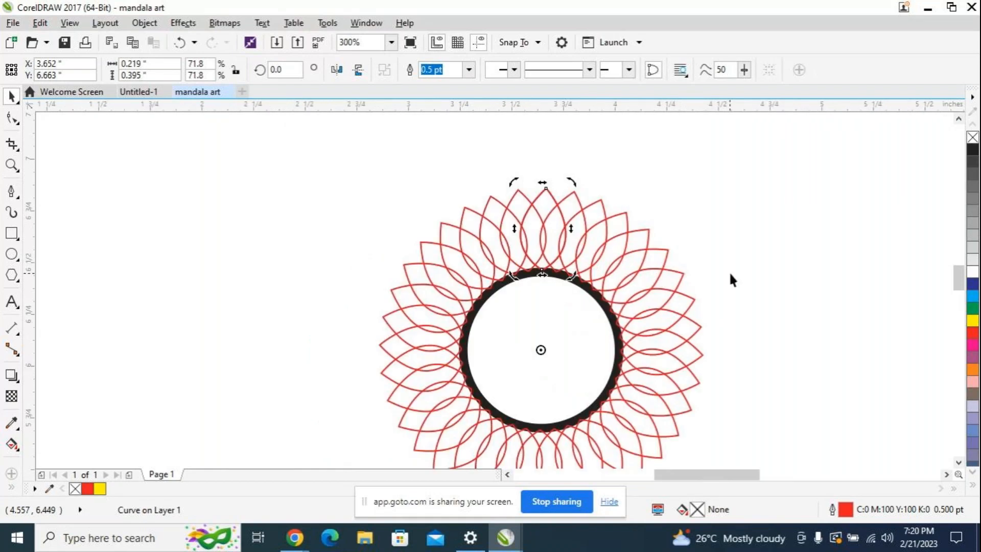
pyautogui.scroll(-2, 729, 271)
pyautogui.scroll(2, 956, 283)
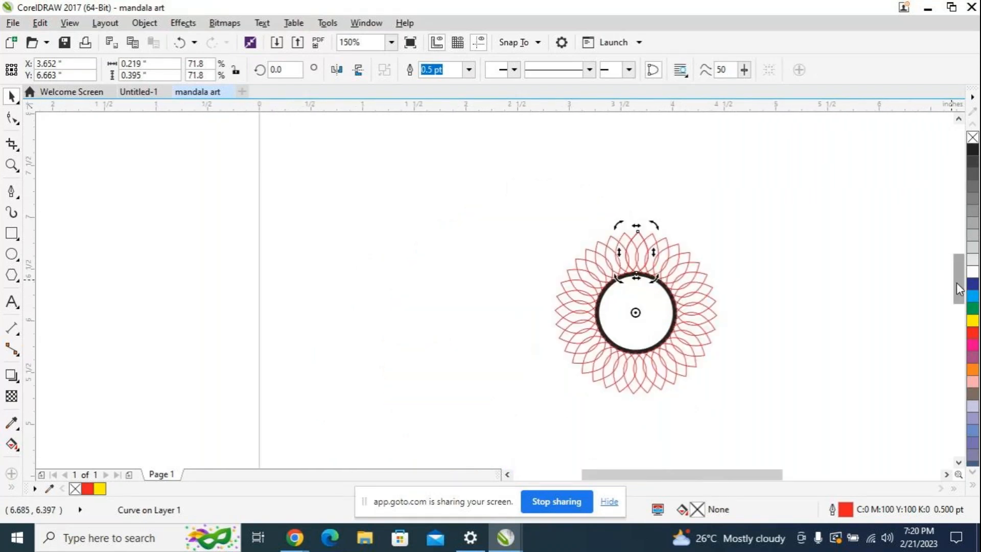
pyautogui.scroll(-1, 751, 285)
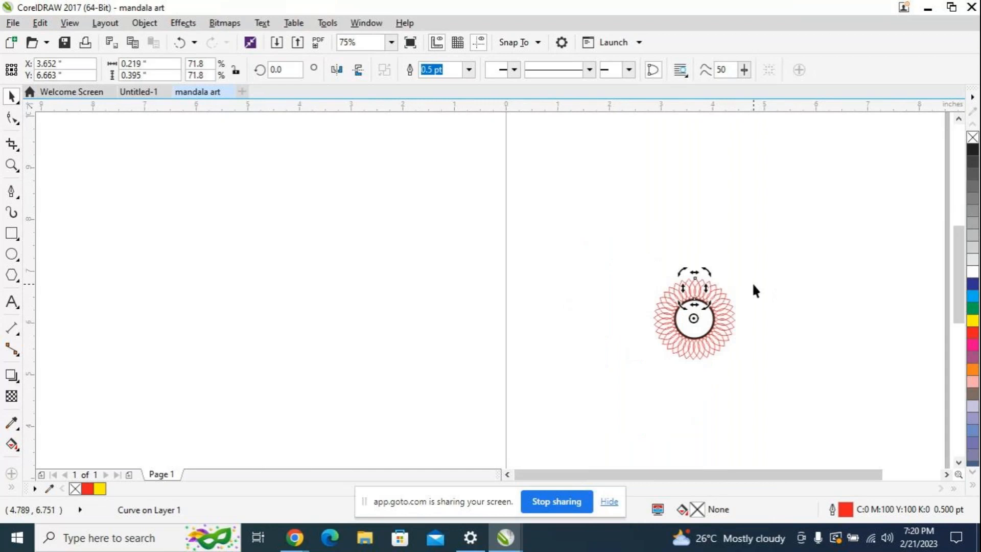
pyautogui.scroll(1, 752, 284)
pyautogui.click(461, 238)
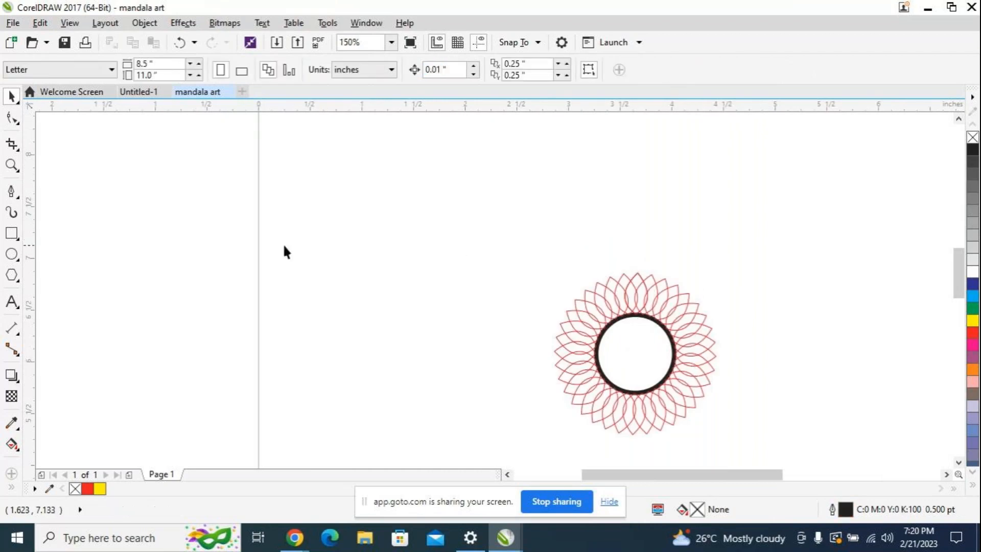
# Step: Draw a five-pointed star about 0.28 by 0.22 inches above the ring and center it on the uppermost petal's tip
pyautogui.click(17, 281)
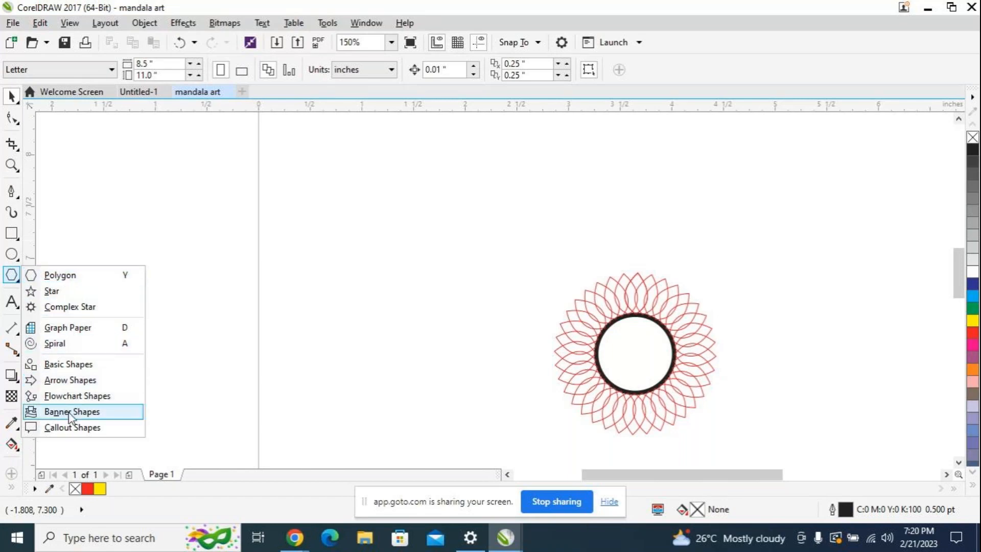
pyautogui.click(82, 291)
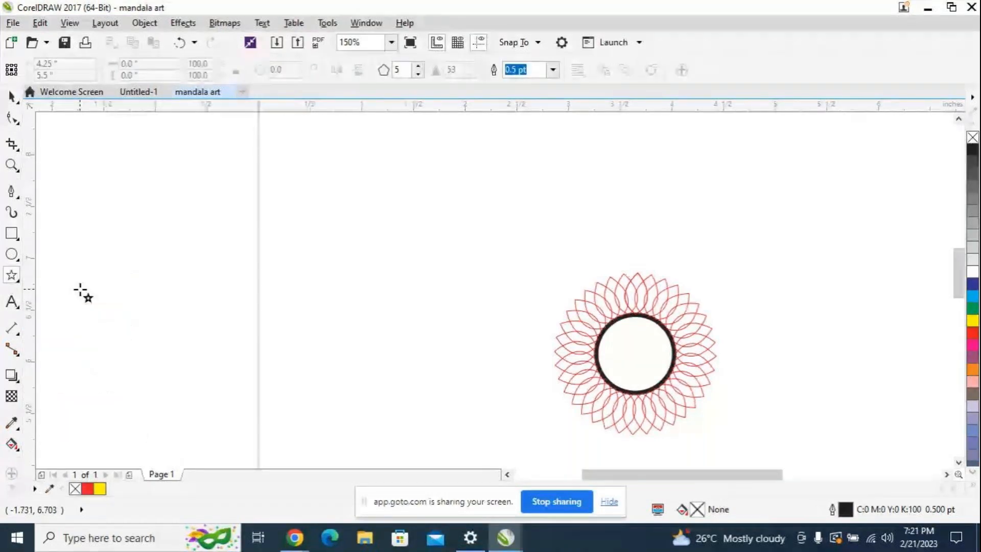
pyautogui.moveTo(611, 251)
pyautogui.mouseDown()
pyautogui.moveTo(641, 277)
pyautogui.moveTo(636, 263)
pyautogui.mouseUp()
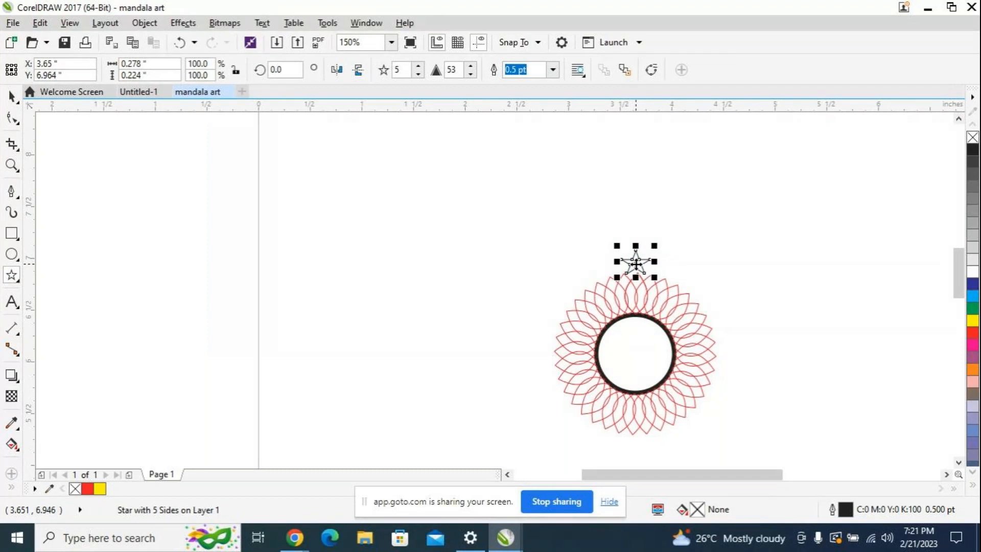
pyautogui.scroll(2, 635, 263)
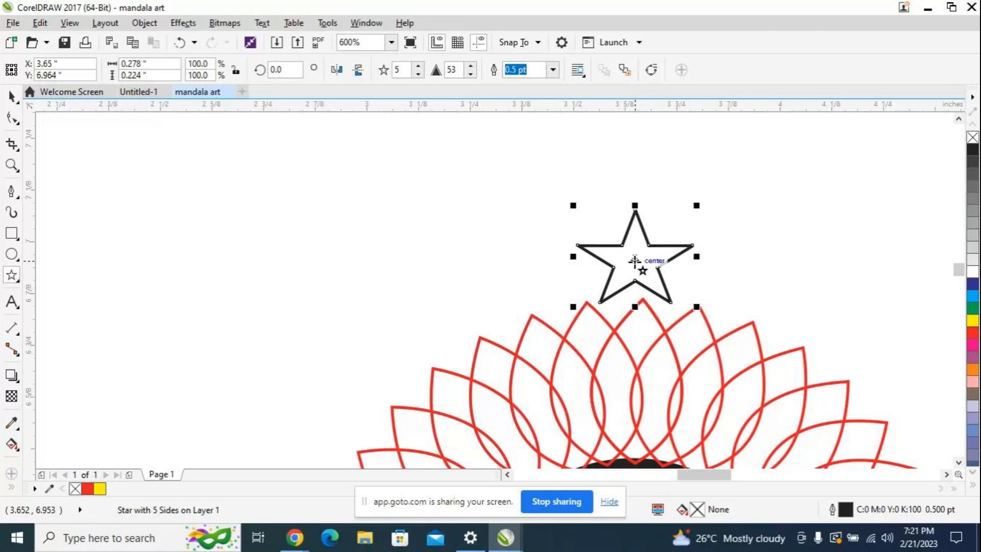
pyautogui.moveTo(637, 261); pyautogui.dragTo(643, 280)
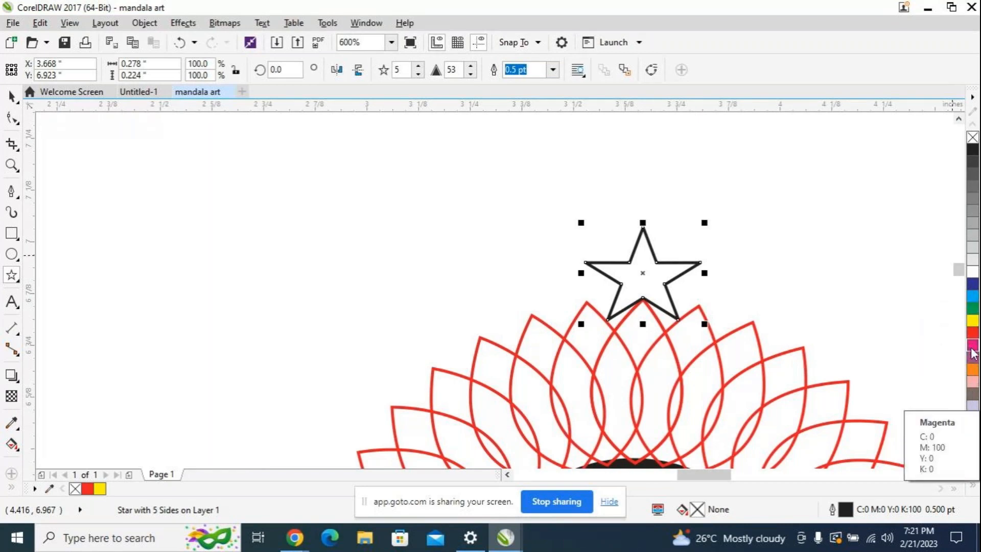
# Step: Give the star above the petal ring a blue outline
pyautogui.rightClick(971, 287)
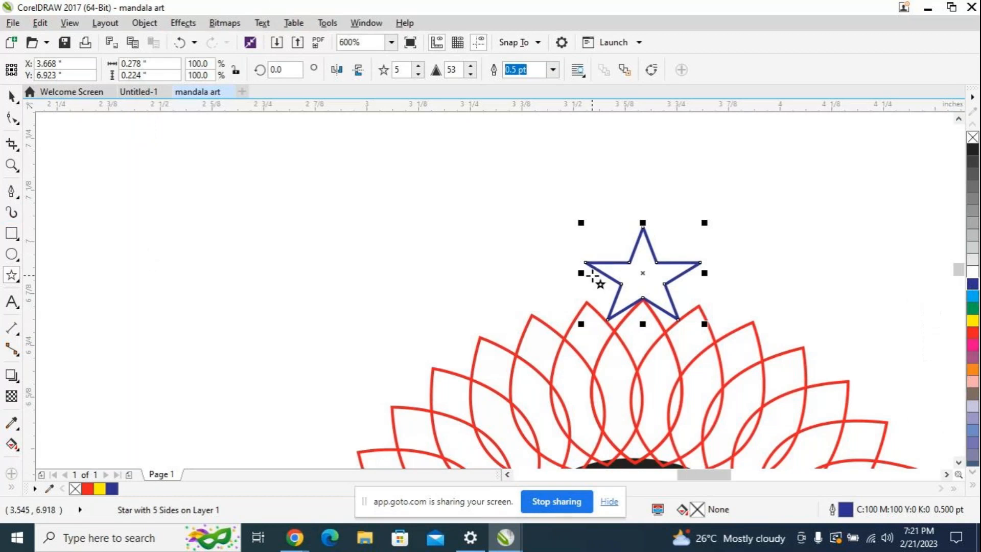
pyautogui.scroll(-2, 725, 286)
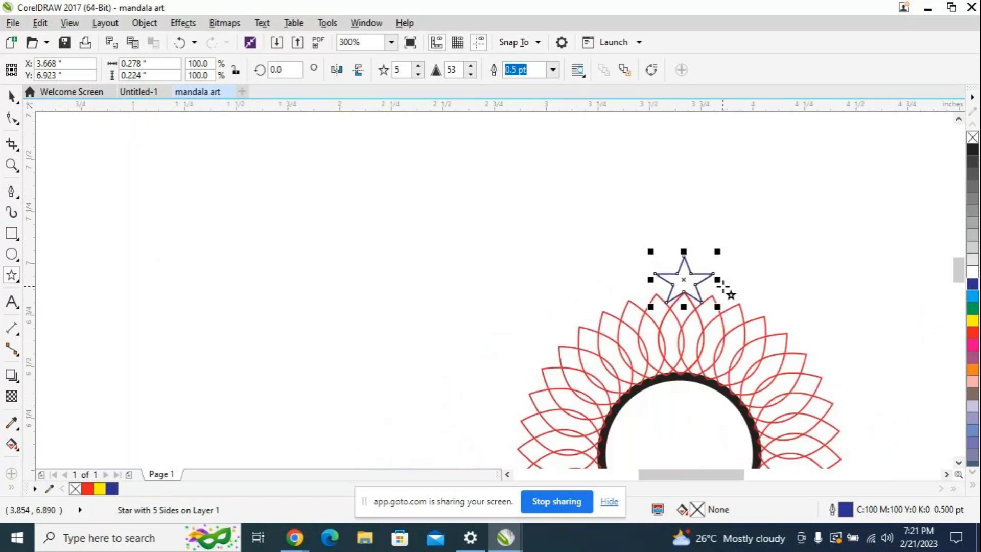
pyautogui.scroll(4, 736, 288)
pyautogui.scroll(-2, 736, 291)
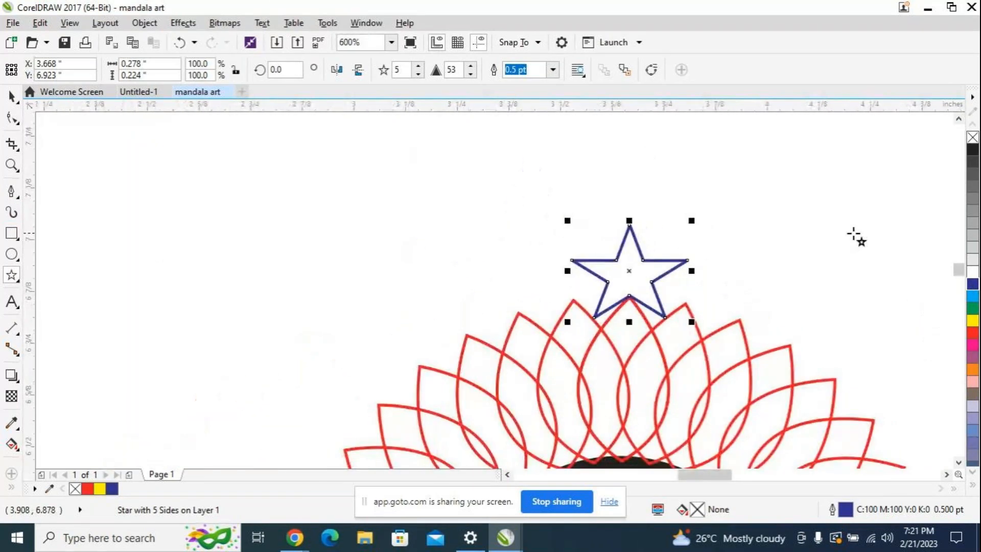
pyautogui.scroll(2, 755, 296)
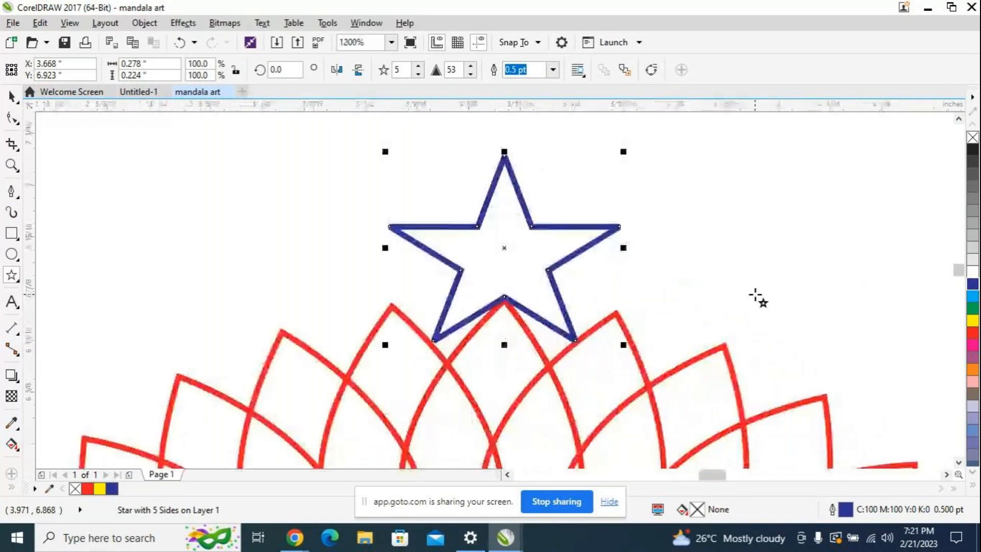
pyautogui.scroll(-2, 745, 291)
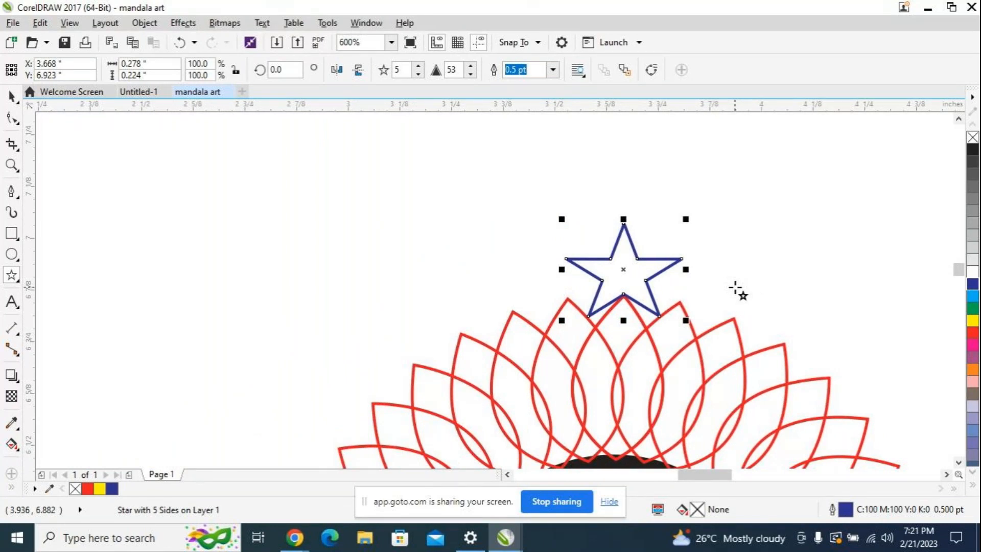
# Step: Duplicate the blue star and place the copy exactly over the original star above the petal ring
pyautogui.hotkey('ctrl', 'd')
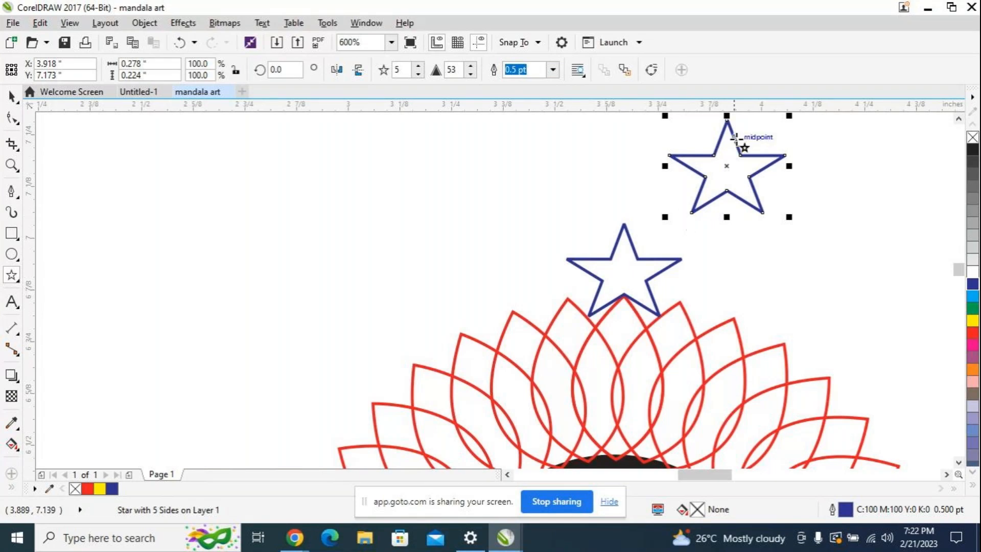
pyautogui.moveTo(727, 169); pyautogui.dragTo(621, 274)
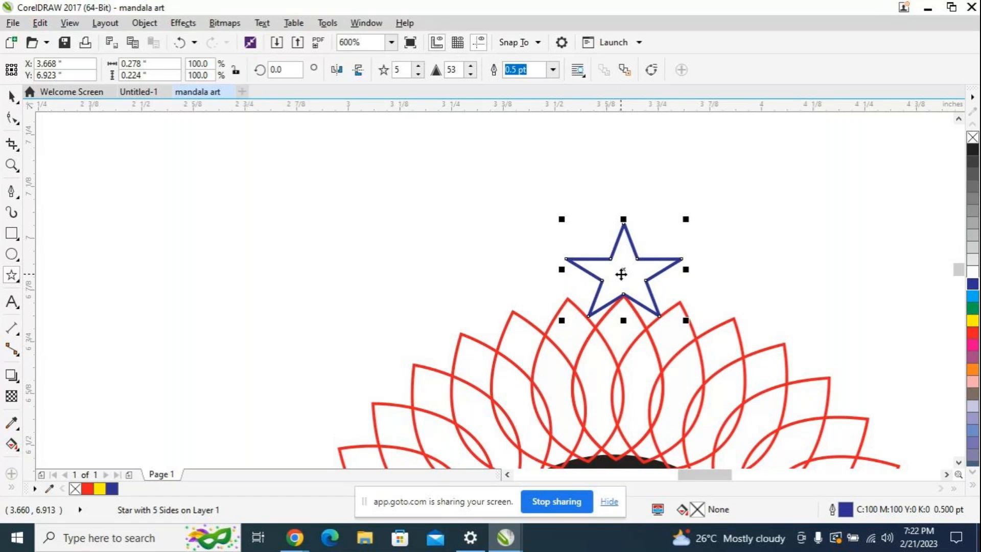
pyautogui.scroll(-2, 648, 279)
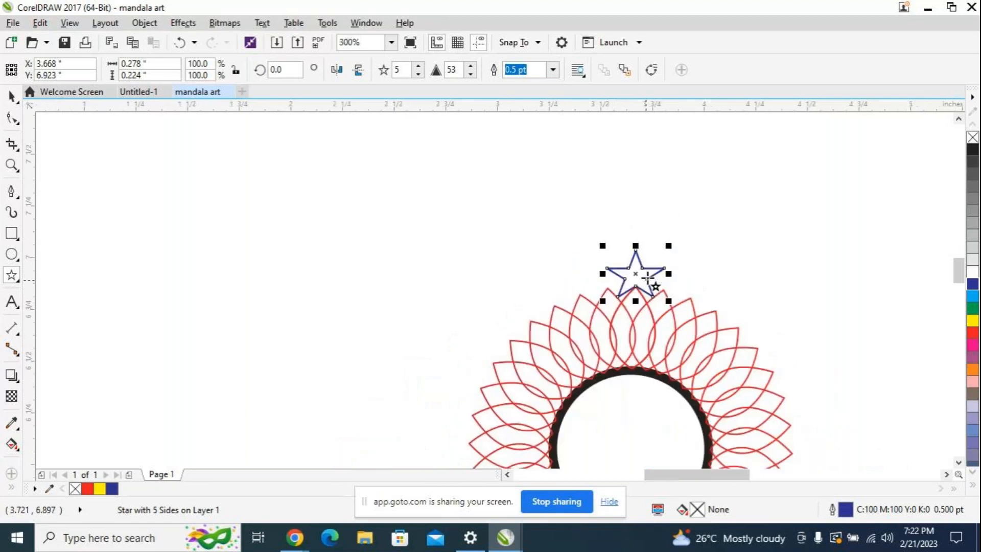
pyautogui.scroll(2, 683, 278)
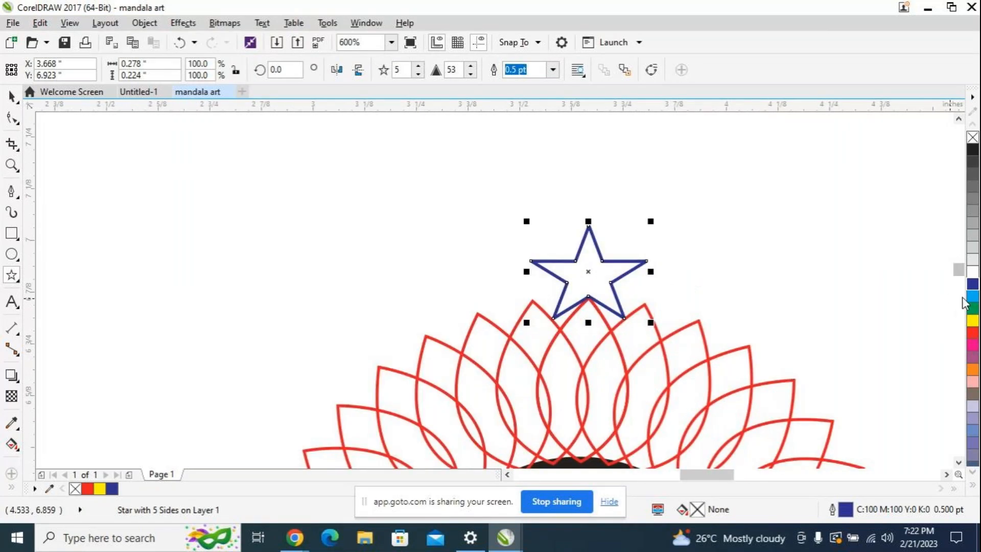
pyautogui.moveTo(960, 272); pyautogui.dragTo(961, 275)
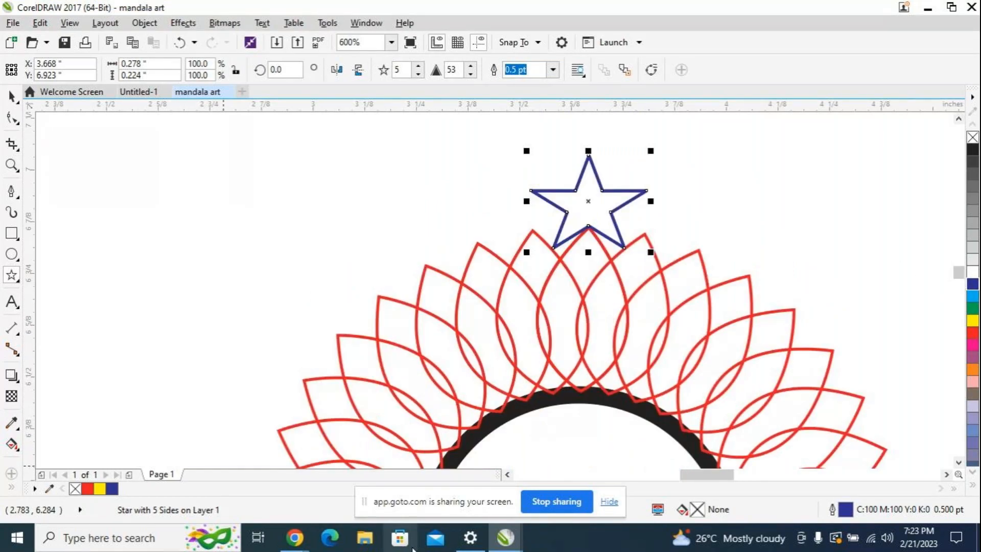
# Step: Switch to the GoTo meeting window to check on the session, and return to the mandala drawing in CorelDRAW
pyautogui.click(289, 544)
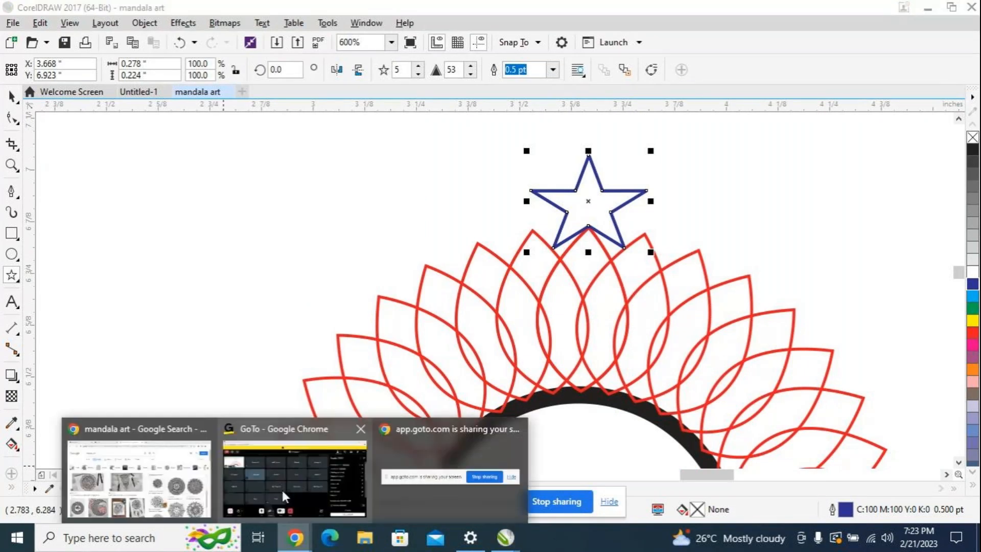
pyautogui.click(281, 487)
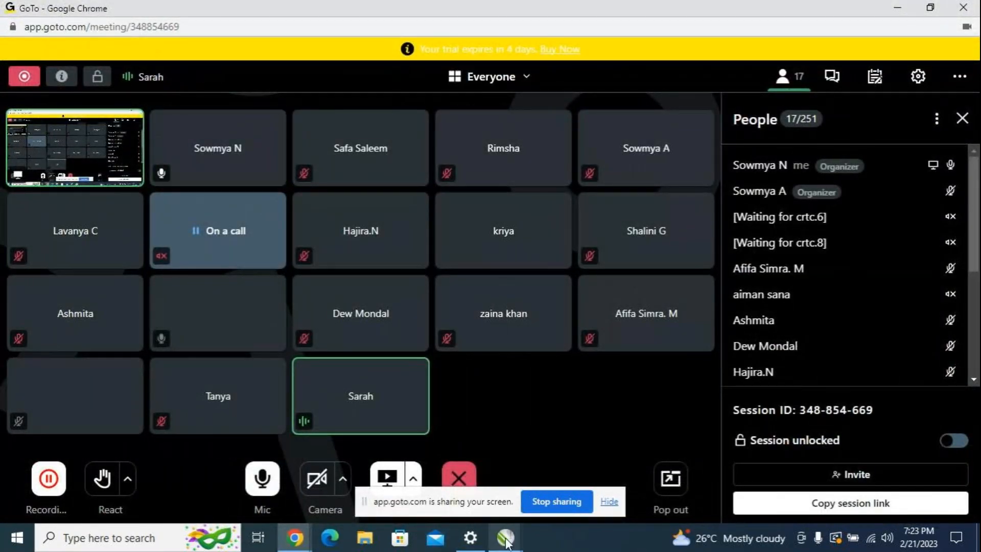
pyautogui.moveTo(505, 538)
pyautogui.click(519, 492)
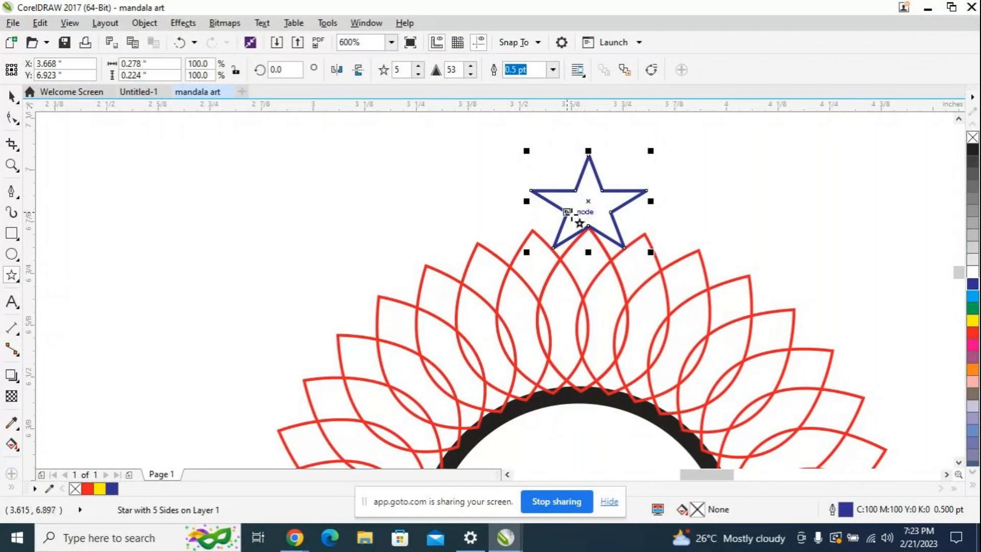
pyautogui.hotkey('ctrl', 'd')
pyautogui.scroll(2, 718, 181)
pyautogui.scroll(-2, 713, 199)
pyautogui.hotkey('ctrl', 'z')
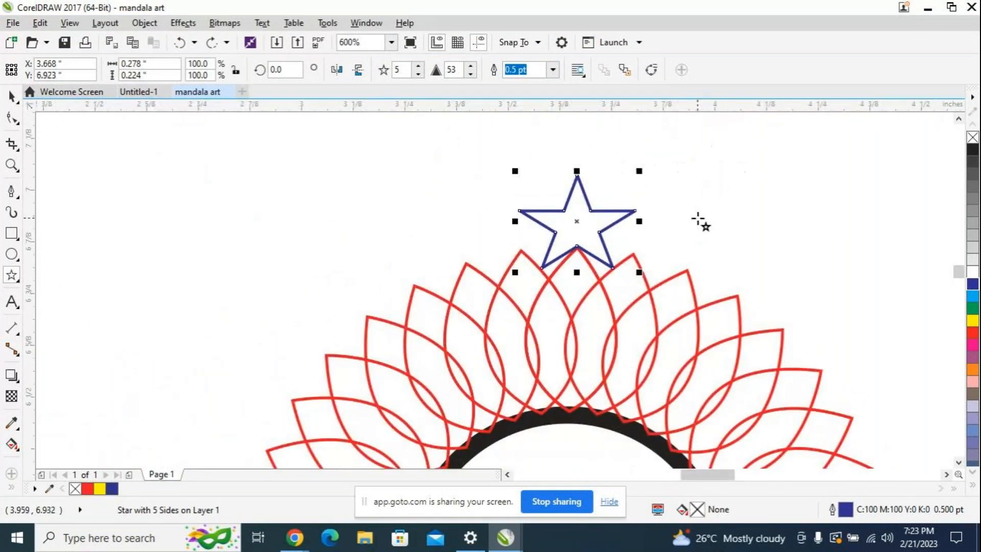
# Step: Make another duplicate of the blue star, align it exactly with the original, and switch the copy to its rotation handles
pyautogui.click(11, 96)
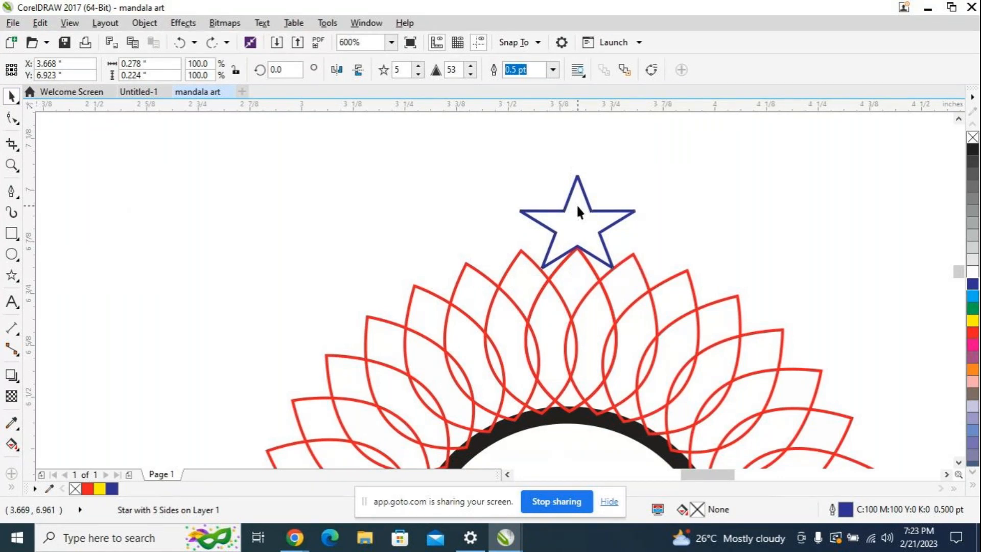
pyautogui.hotkey('ctrl', 'd')
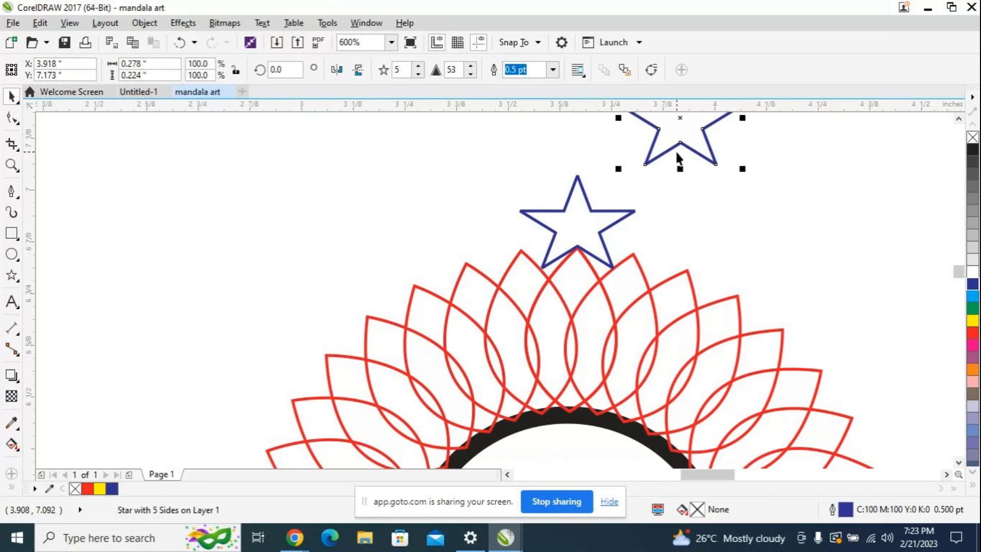
pyautogui.moveTo(676, 152)
pyautogui.mouseDown()
pyautogui.moveTo(683, 136)
pyautogui.moveTo(687, 151)
pyautogui.moveTo(663, 189)
pyautogui.moveTo(606, 198)
pyautogui.moveTo(576, 229)
pyautogui.mouseUp()
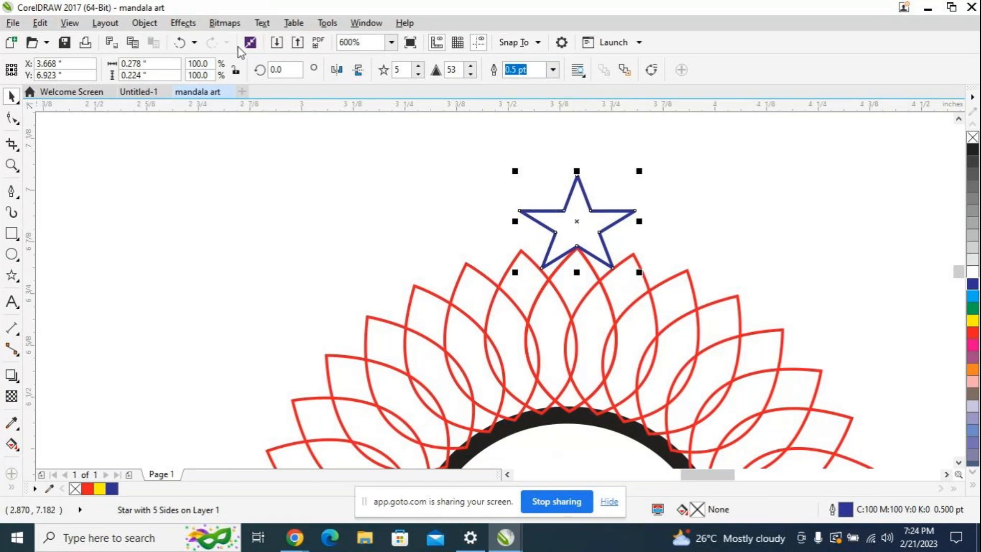
pyautogui.click(591, 212)
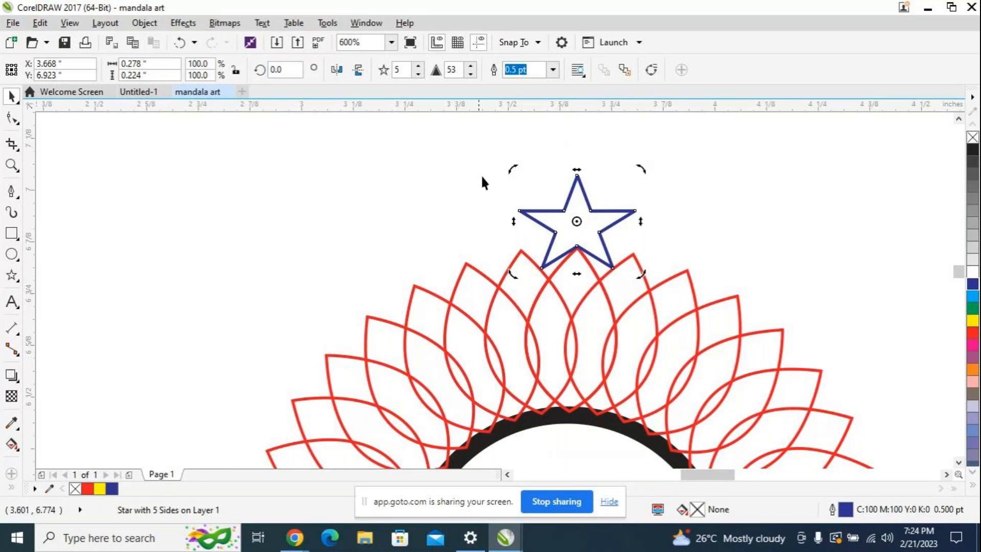
pyautogui.click(597, 212)
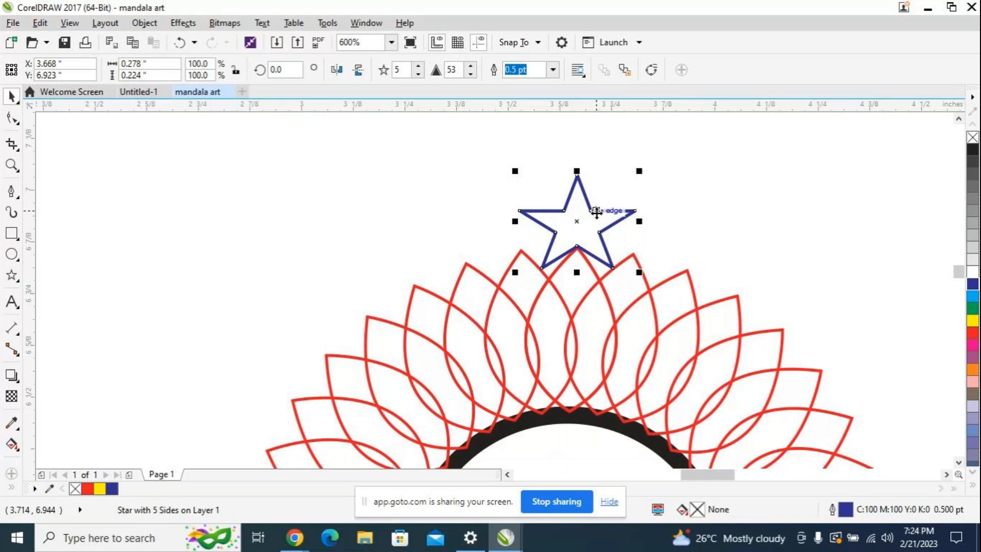
pyautogui.click(596, 212)
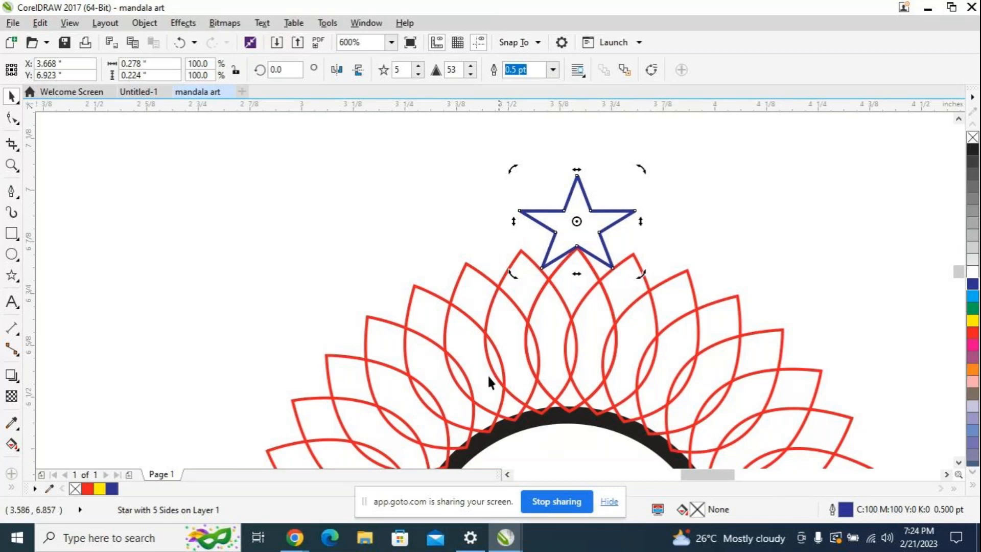
# Step: Switch to the GoTo meeting, mute and unmute the microphone, and return to the mandala art drawing in CorelDRAW
pyautogui.moveTo(295, 538)
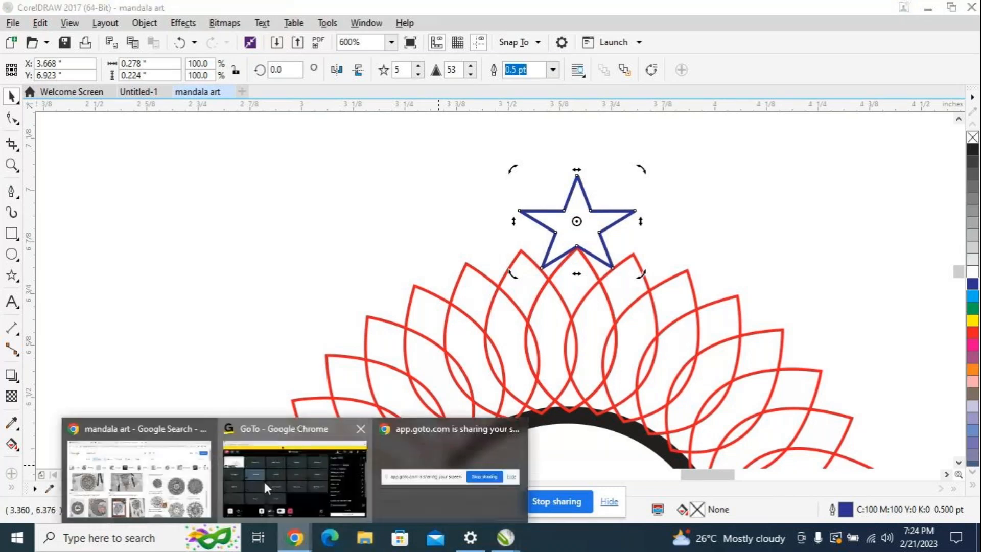
pyautogui.click(263, 486)
pyautogui.click(264, 494)
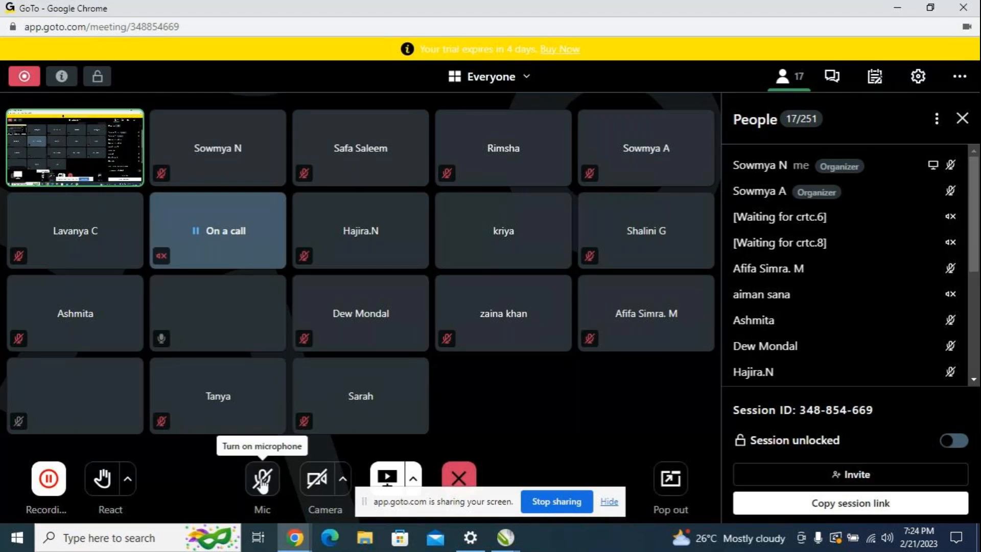
pyautogui.click(260, 483)
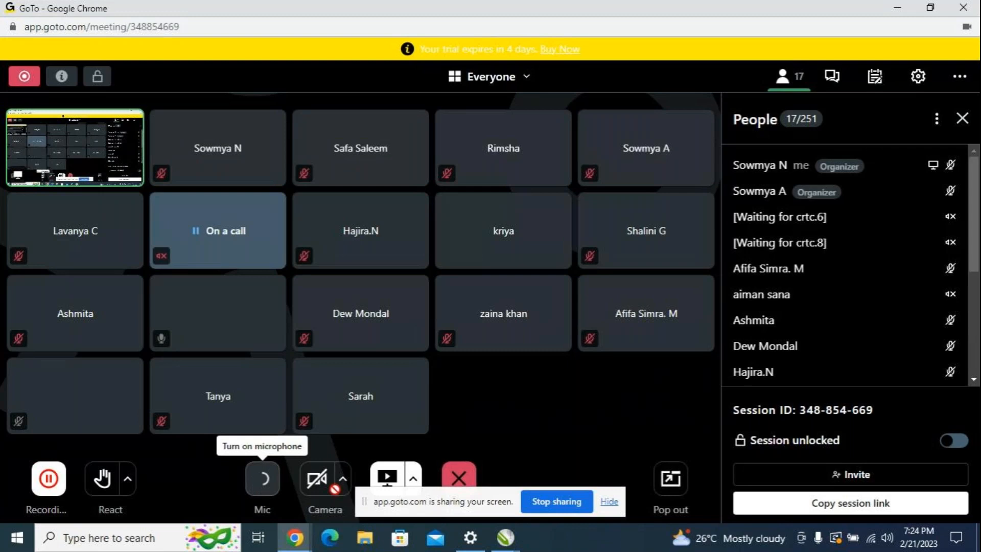
pyautogui.click(517, 541)
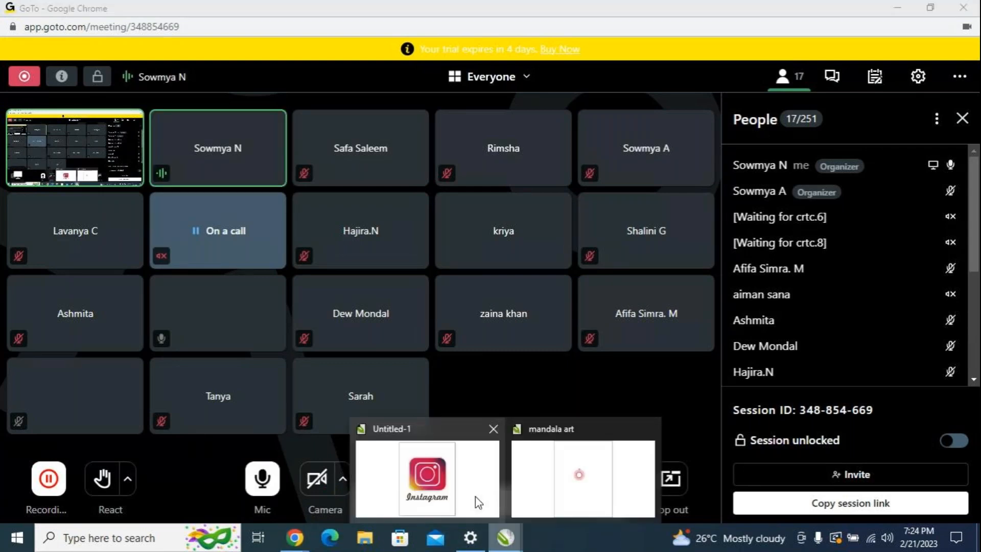
pyautogui.click(569, 457)
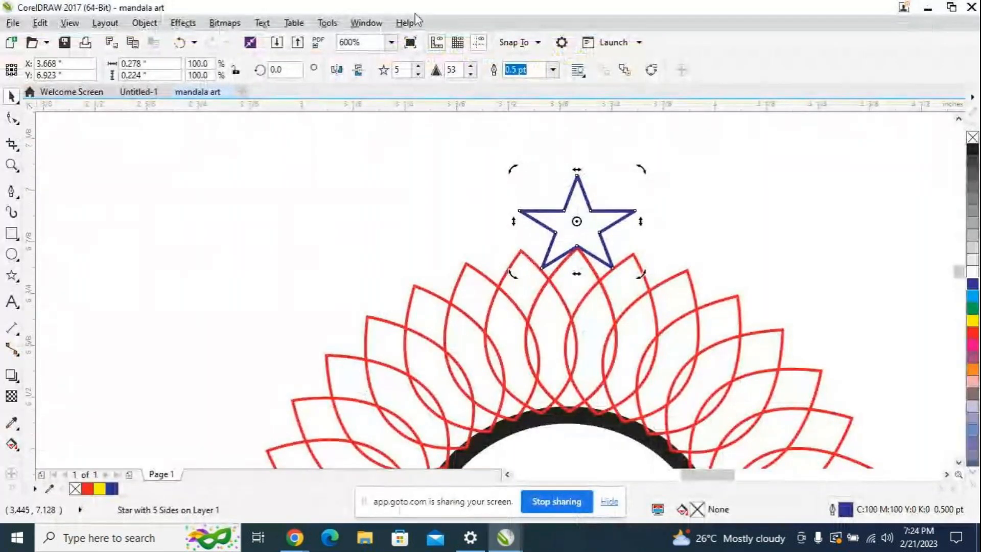
# Step: Move the star copy's center of rotation to the center of the black circle
pyautogui.click(602, 212)
pyautogui.click(602, 212)
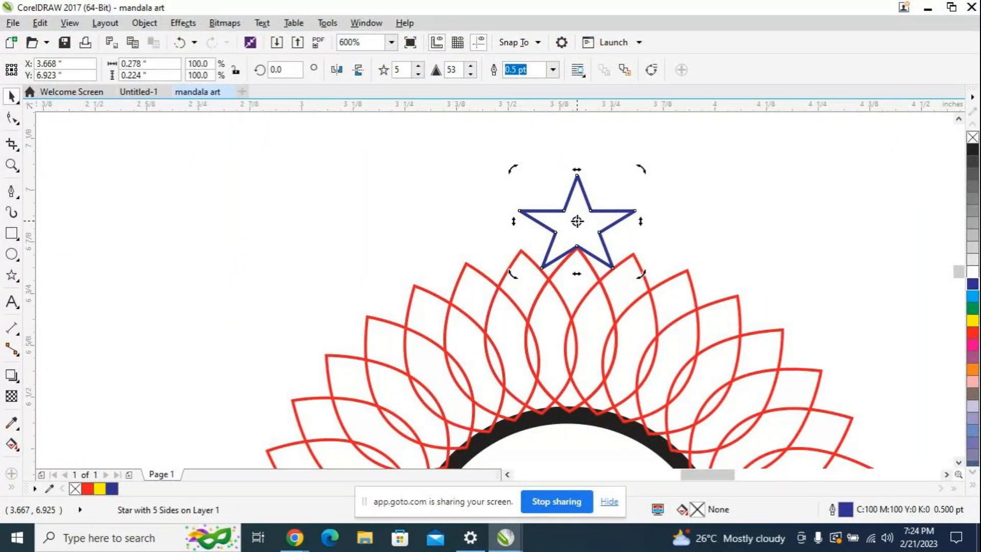
pyautogui.middleClick(586, 445)
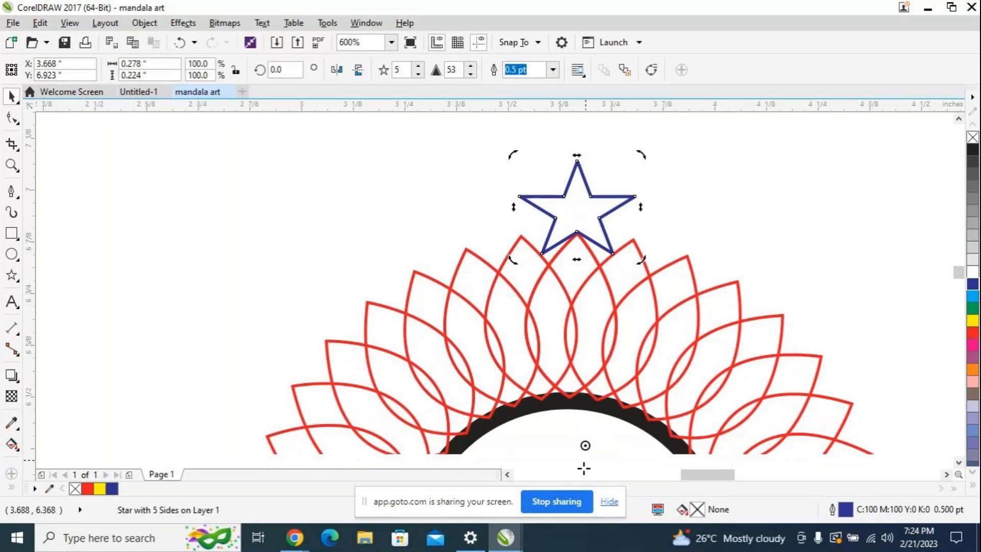
pyautogui.moveTo(578, 482); pyautogui.dragTo(566, 261)
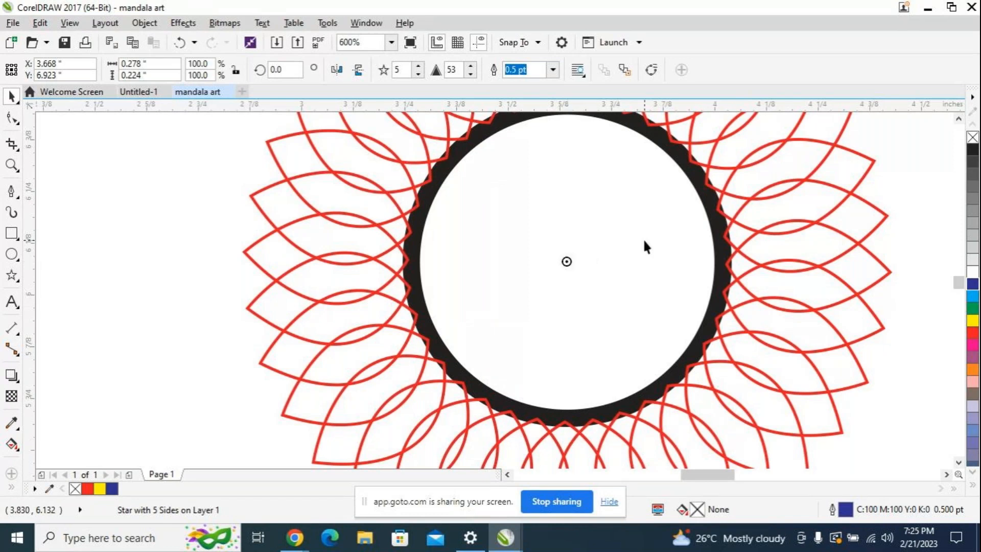
# Step: Rotate the star copy by 10 degrees around the circle's center
pyautogui.scroll(-4, 643, 238)
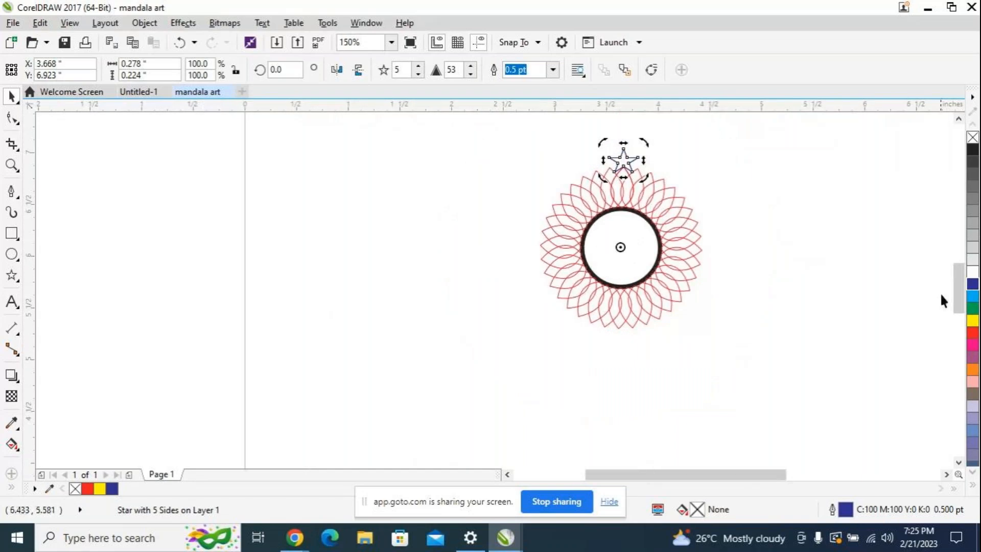
pyautogui.moveTo(957, 292); pyautogui.dragTo(955, 272)
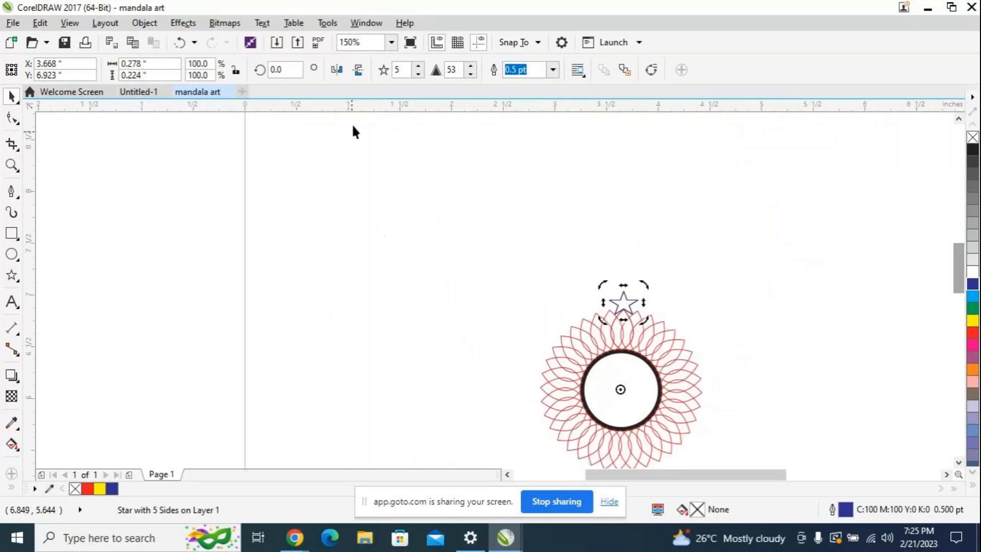
pyautogui.doubleClick(282, 69)
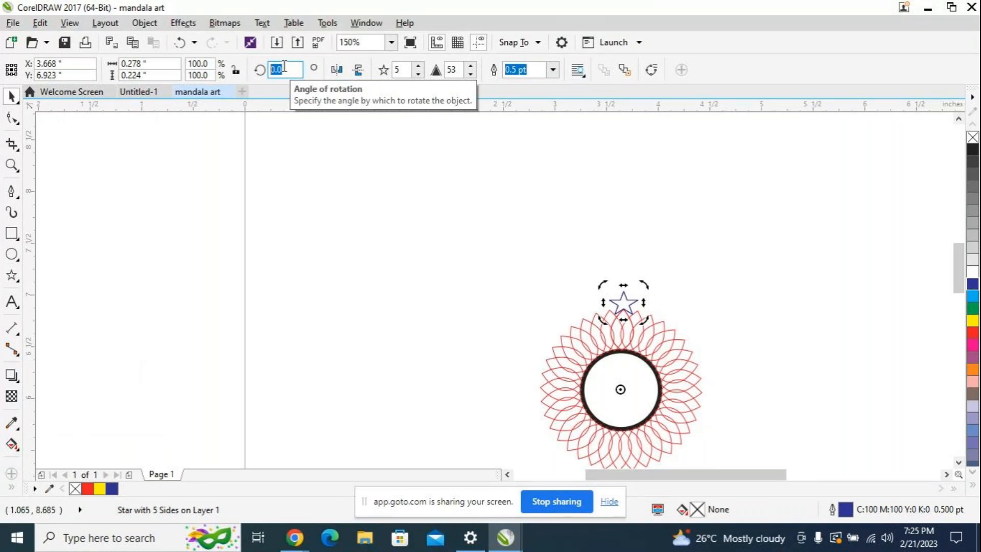
pyautogui.write('10')
pyautogui.press('Return')
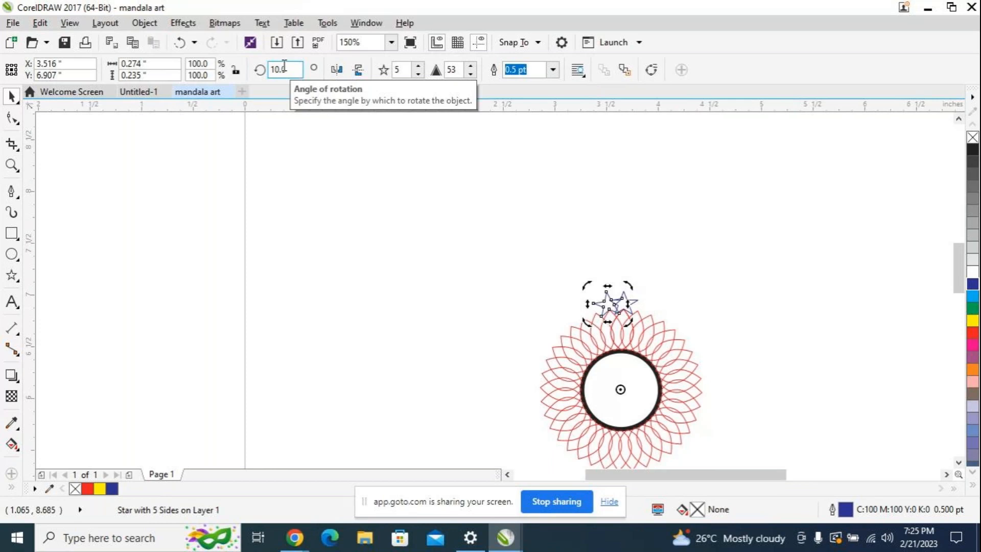
# Step: Repeat the rotated star duplicate in 10-degree steps around the petals until the ring closes at 350 degrees
pyautogui.hotkey('ctrl', 'd')
pyautogui.hotkey('ctrl', 'd')
pyautogui.hotkey('ctrl', 'd')
pyautogui.hotkey('ctrl', 'd')
pyautogui.hotkey('ctrl', 'd')
pyautogui.hotkey('ctrl', 'd')
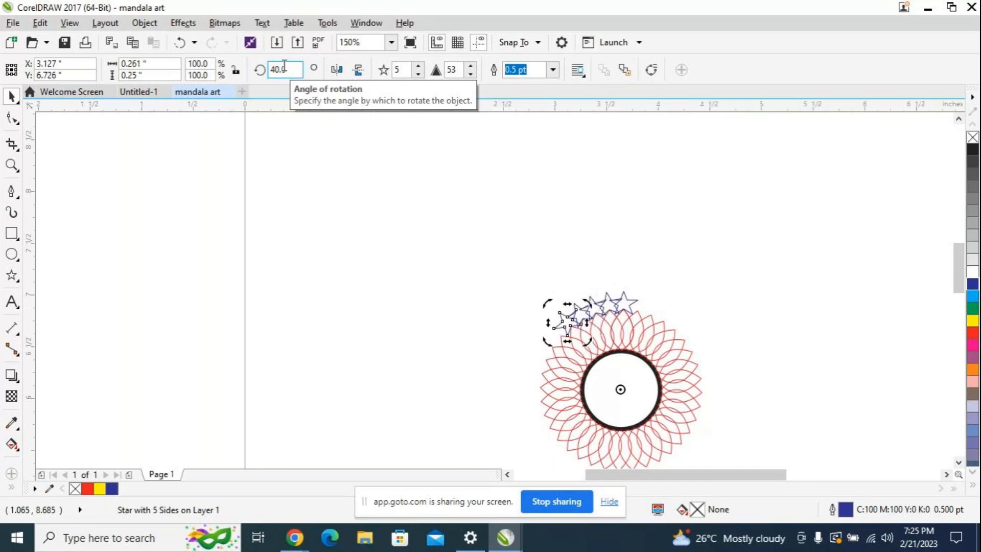
pyautogui.hotkey('ctrl', 'd')
pyautogui.hotkey('ctrl', 'd')
pyautogui.hotkey('ctrl', 'd')
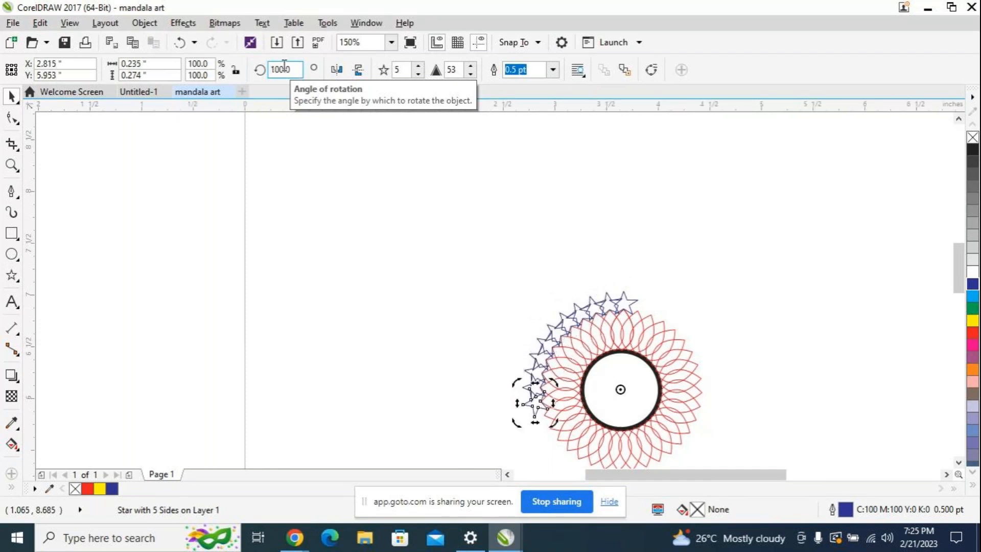
pyautogui.hotkey('ctrl', 'd')
pyautogui.hotkey('ctrl', 'd')
pyautogui.hotkey('ctrl', 'd')
pyautogui.hotkey('ctrl', 'd')
pyautogui.hotkey('ctrl', 'd')
pyautogui.hotkey('ctrl', 'd')
pyautogui.hotkey('ctrl', 'd')
pyautogui.hotkey('ctrl', 'd')
pyautogui.hotkey('ctrl', 'd')
pyautogui.hotkey('ctrl', 'd')
pyautogui.hotkey('ctrl', 'd')
pyautogui.hotkey('ctrl', 'd')
pyautogui.hotkey('ctrl', 'd')
pyautogui.hotkey('ctrl', 'd')
pyautogui.hotkey('ctrl', 'd')
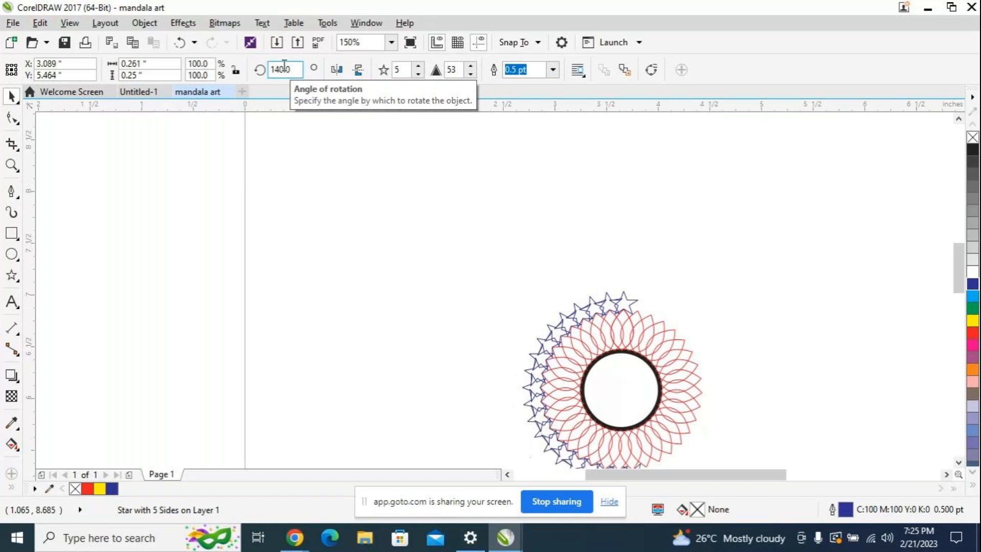
pyautogui.hotkey('ctrl', 'd')
pyautogui.hotkey('ctrl', 'd')
pyautogui.hotkey('ctrl', 'd')
pyautogui.hotkey('ctrl', 'd')
pyautogui.hotkey('ctrl', 'd')
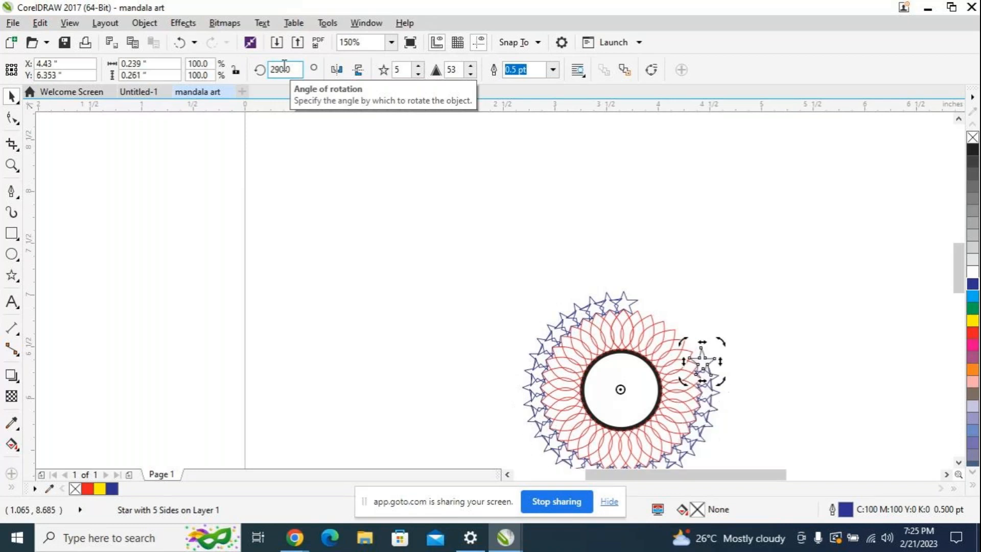
pyautogui.hotkey('ctrl', 'd')
pyautogui.hotkey('ctrl', 'd')
pyautogui.hotkey('ctrl', 'd')
pyautogui.hotkey('ctrl', 'd')
pyautogui.hotkey('ctrl', 'd')
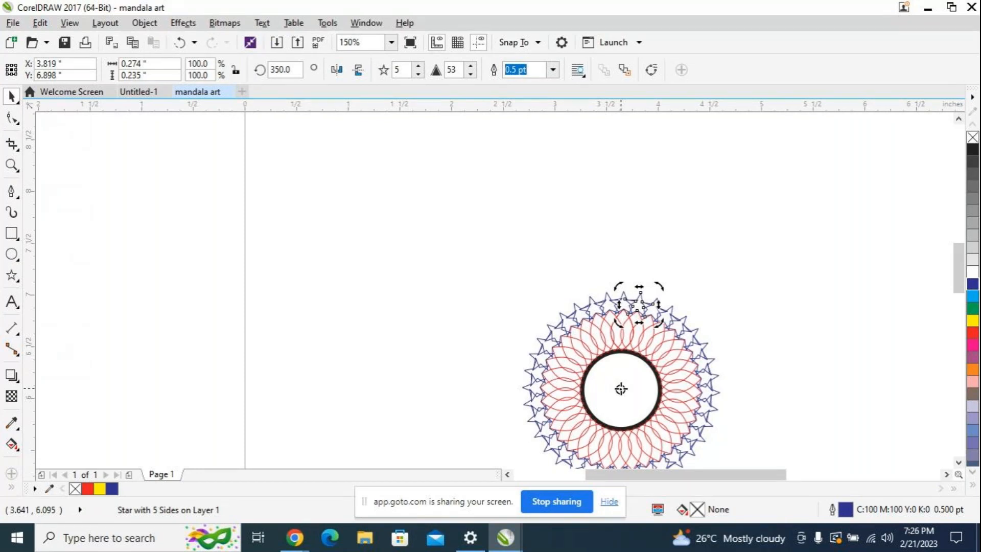
# Step: Switch to the GoTo meeting window and mute the microphone
pyautogui.moveTo(295, 538)
pyautogui.click(298, 483)
pyautogui.click(263, 489)
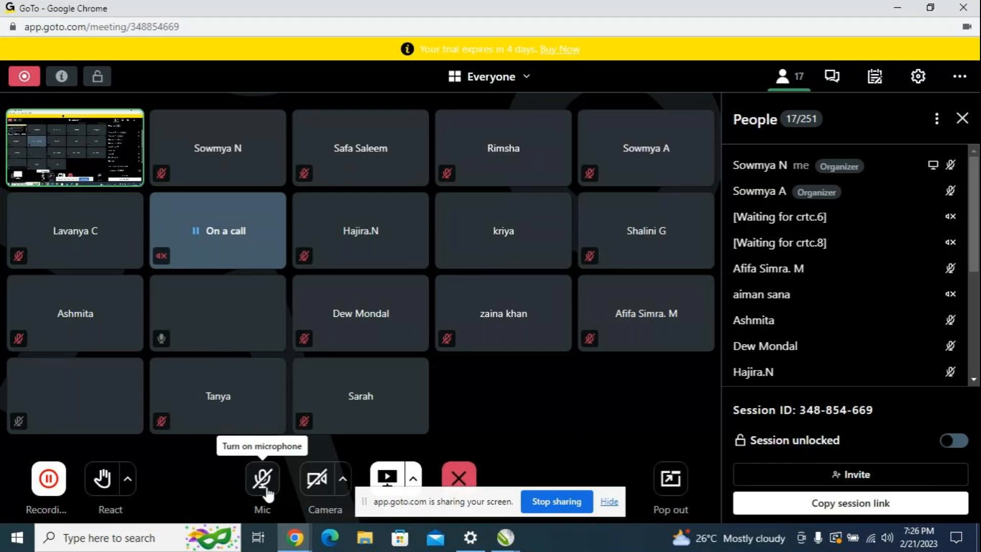
# Step: Turn on the GoTo microphone and return to the mandala art drawing in CorelDRAW
pyautogui.click(262, 478)
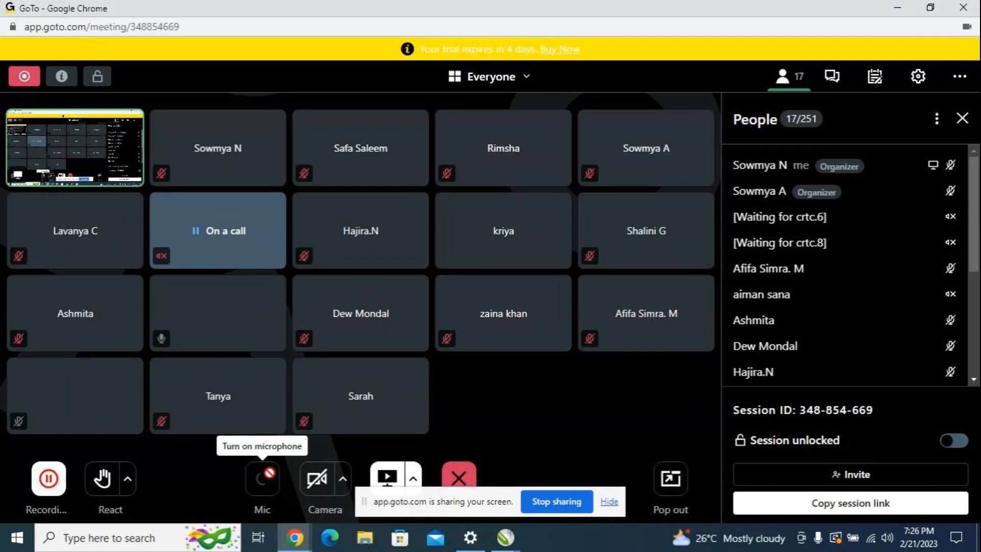
pyautogui.moveTo(505, 537)
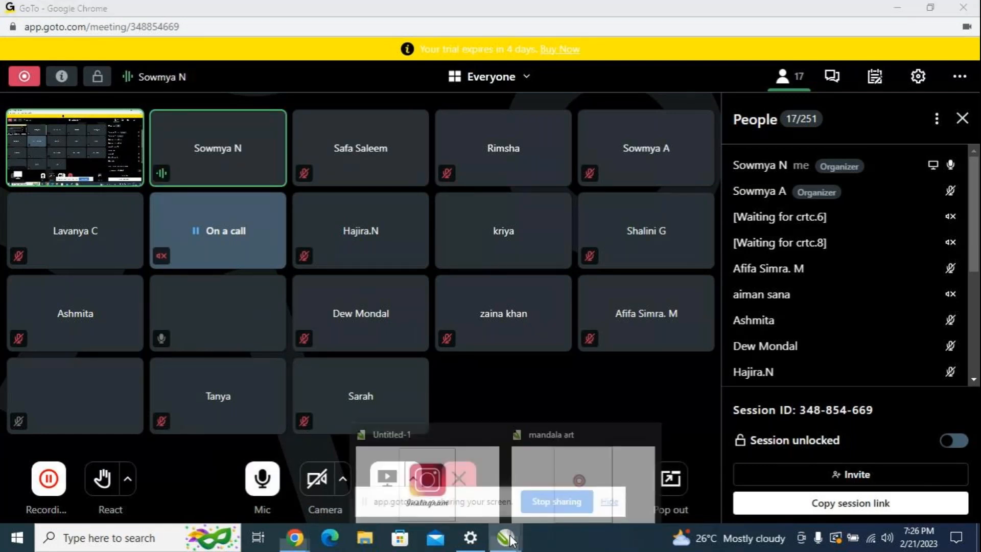
pyautogui.click(536, 482)
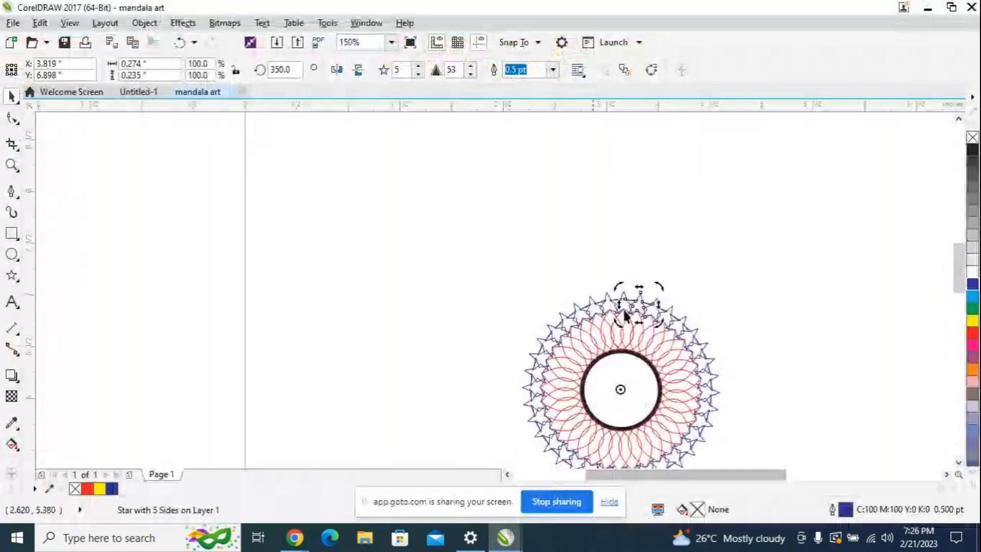
# Step: Select all the mandala objects and move them toward the middle of the page, centered at about X 4.687, Y 5.477 inches
pyautogui.scroll(-1, 725, 296)
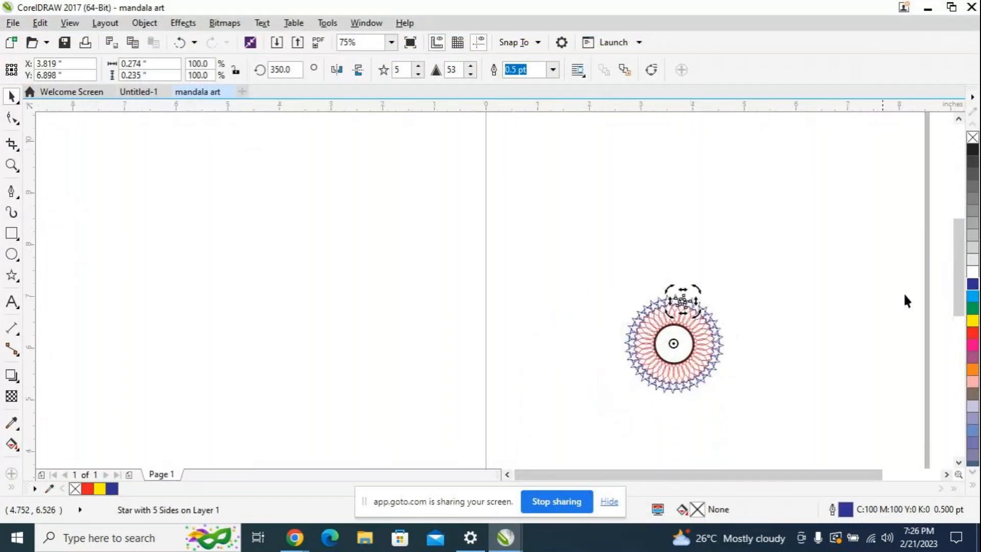
pyautogui.moveTo(958, 280); pyautogui.dragTo(956, 293)
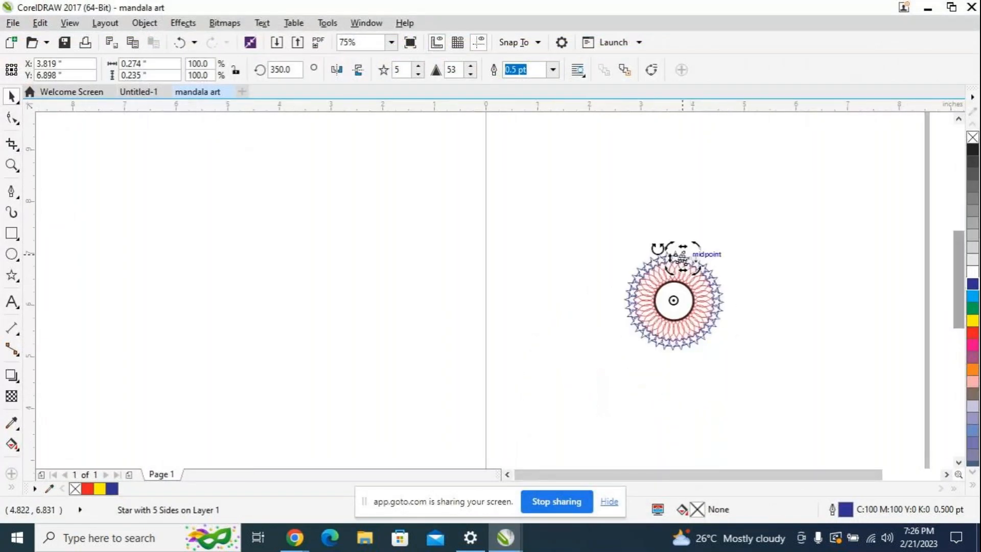
pyautogui.moveTo(539, 217); pyautogui.dragTo(792, 371)
pyautogui.moveTo(673, 299); pyautogui.dragTo(787, 311)
pyautogui.scroll(-1, 842, 290)
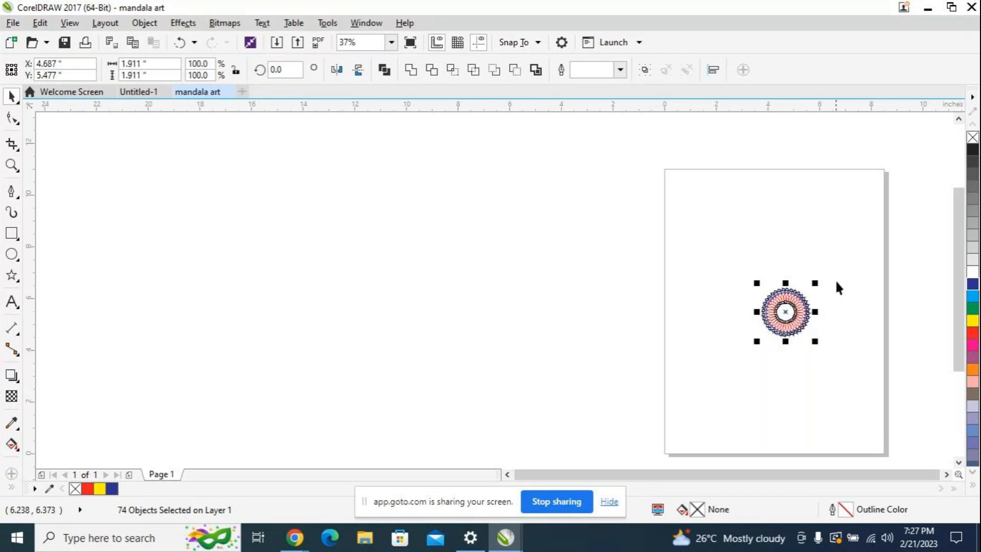
# Step: Draw a small circle about 0.285 inches in diameter just above the ring of stars
pyautogui.scroll(3, 836, 283)
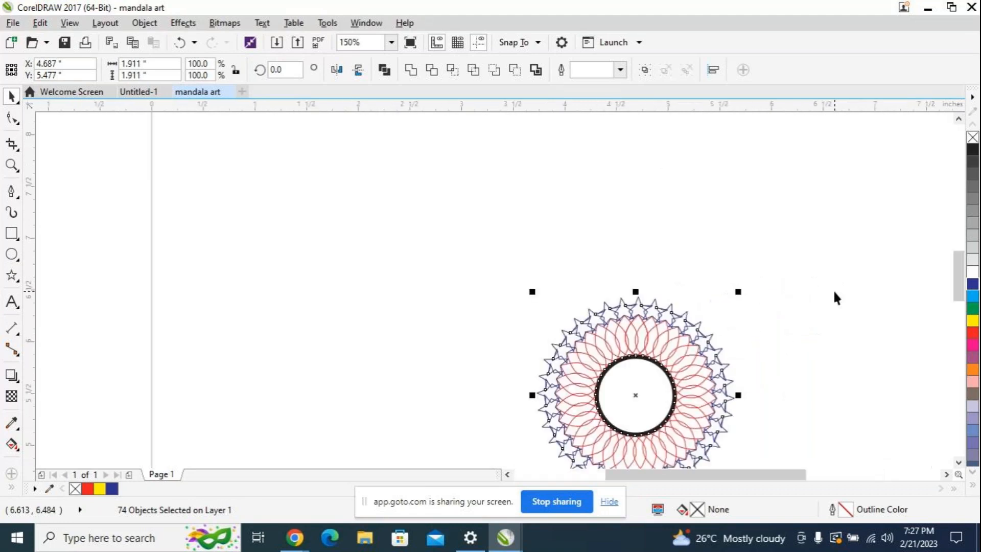
pyautogui.moveTo(958, 294)
pyautogui.mouseDown()
pyautogui.moveTo(958, 310)
pyautogui.moveTo(957, 301)
pyautogui.mouseUp()
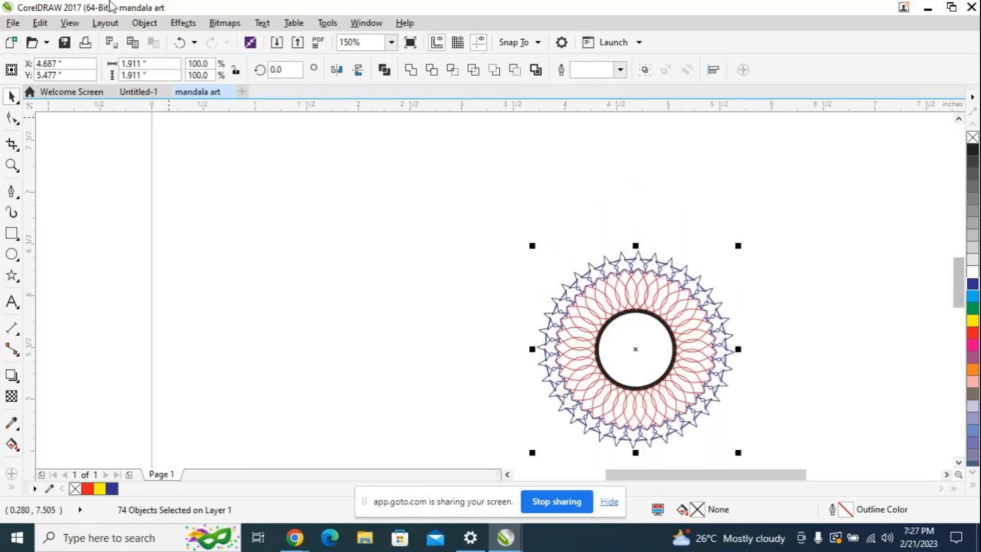
pyautogui.click(11, 254)
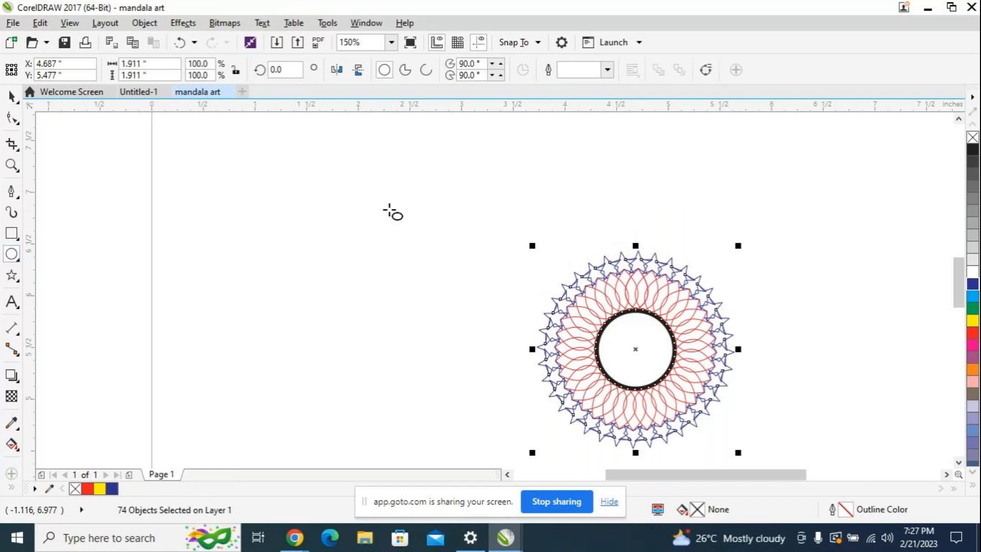
pyautogui.moveTo(618, 230); pyautogui.dragTo(647, 223)
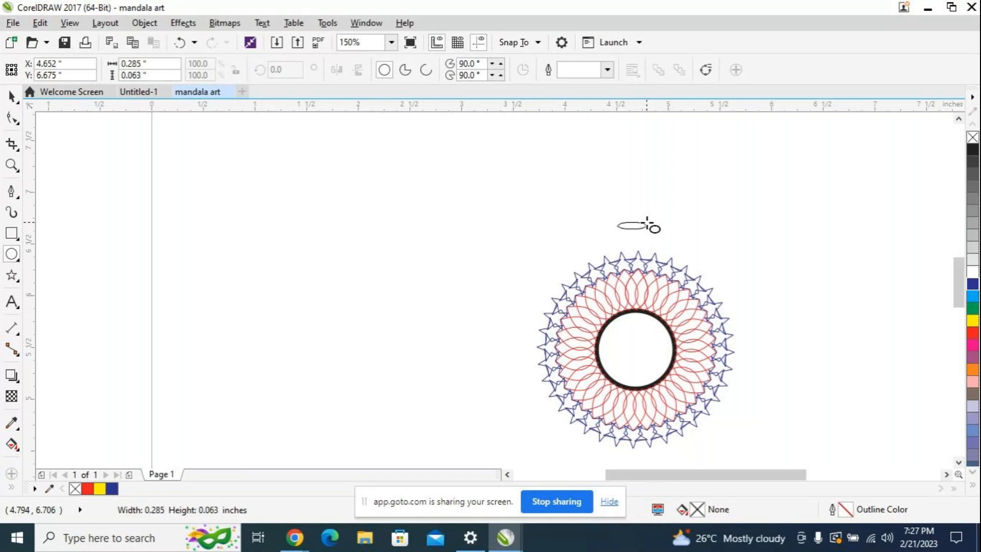
pyautogui.moveTo(646, 223); pyautogui.dragTo(646, 223)
pyautogui.moveTo(647, 224); pyautogui.dragTo(646, 224)
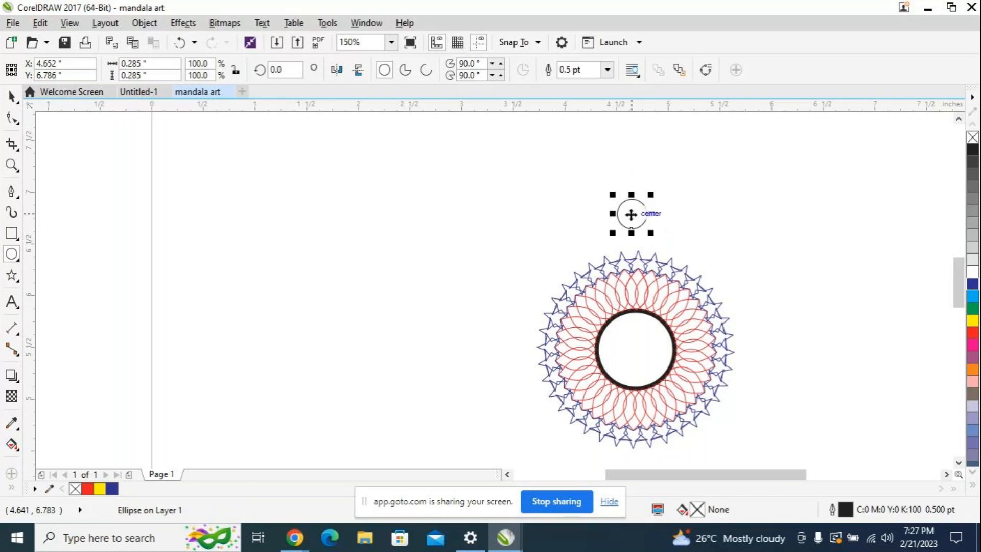
# Step: Position the small circle directly on the tip of the uppermost star, centered at X 4.707, Y 6.575 inches
pyautogui.click(13, 96)
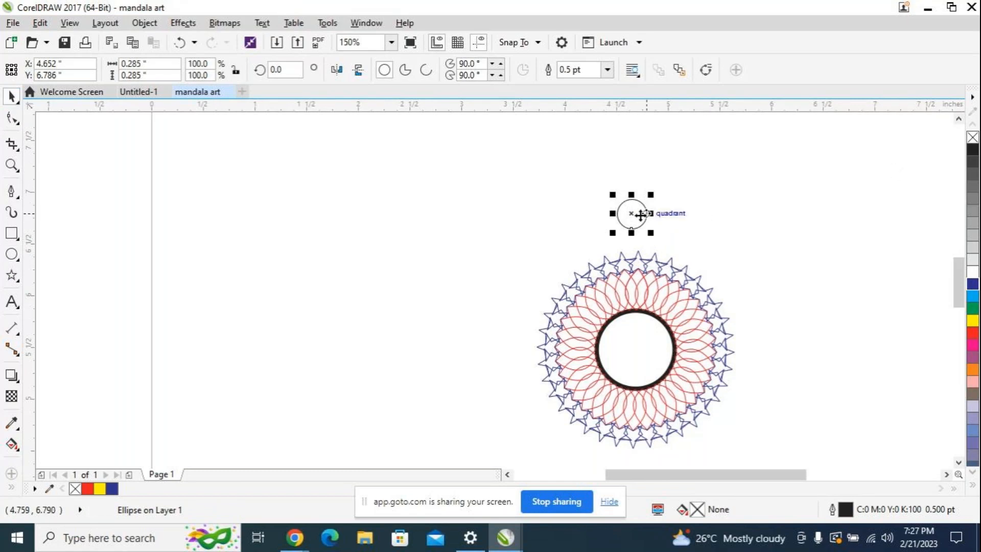
pyautogui.moveTo(638, 215); pyautogui.dragTo(641, 238)
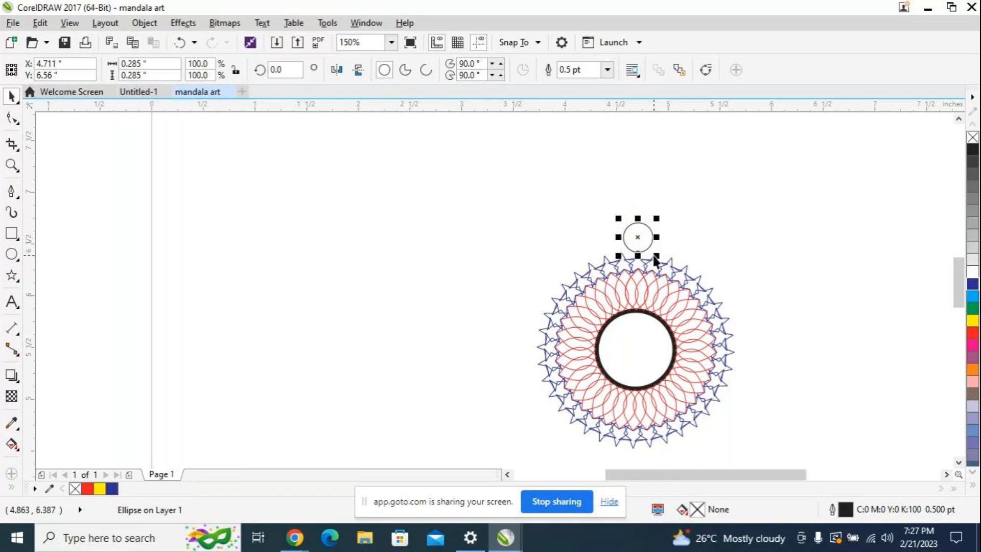
pyautogui.scroll(4, 654, 260)
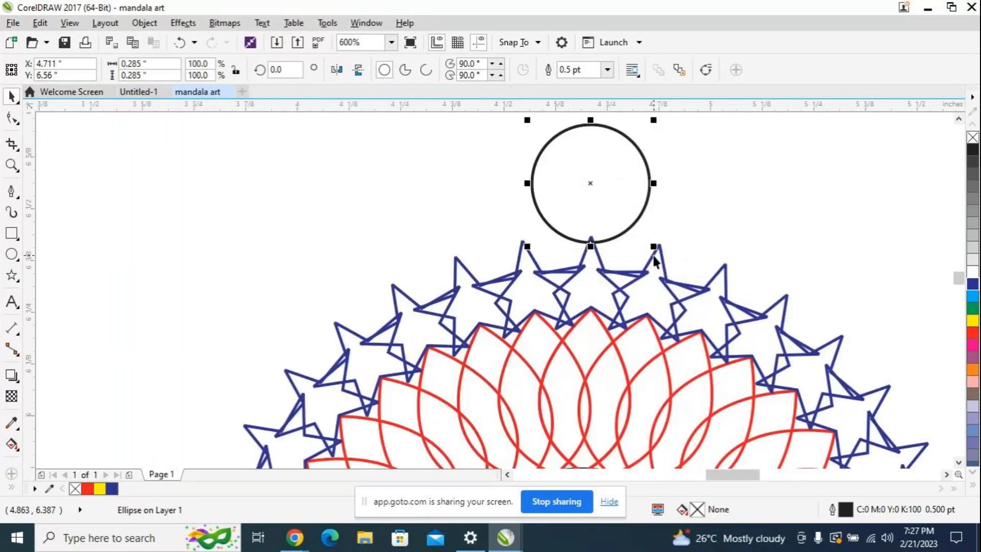
pyautogui.moveTo(588, 184); pyautogui.dragTo(589, 174)
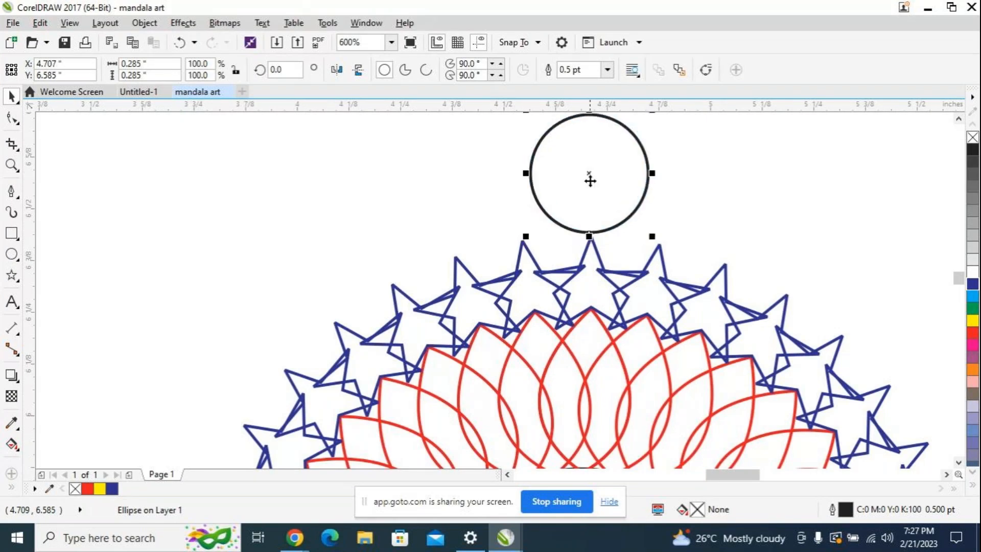
pyautogui.press('Right')
pyautogui.press('Right')
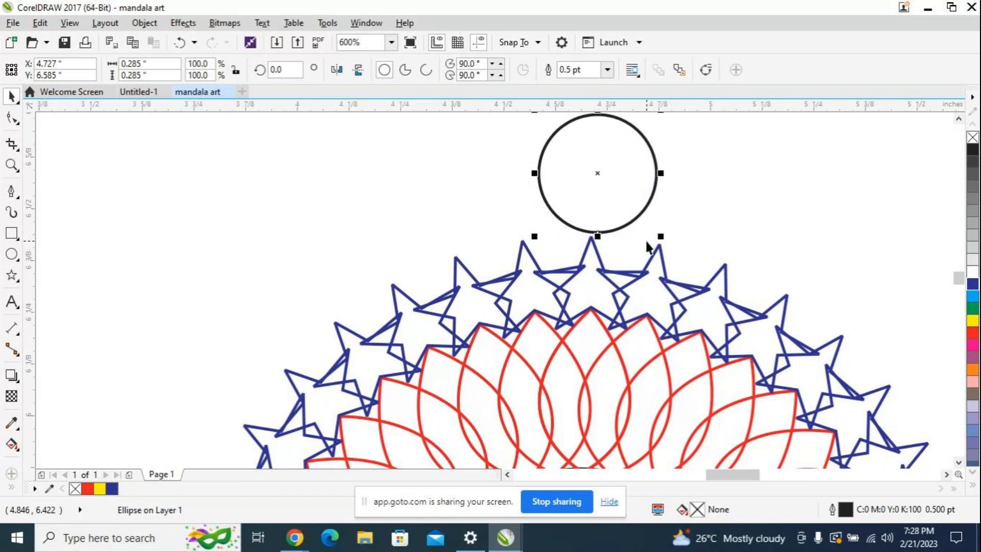
pyautogui.press('Down')
pyautogui.press('Left')
pyautogui.press('Left')
pyautogui.press('Right')
pyautogui.press('Left')
pyautogui.press('Right')
pyautogui.press('Left')
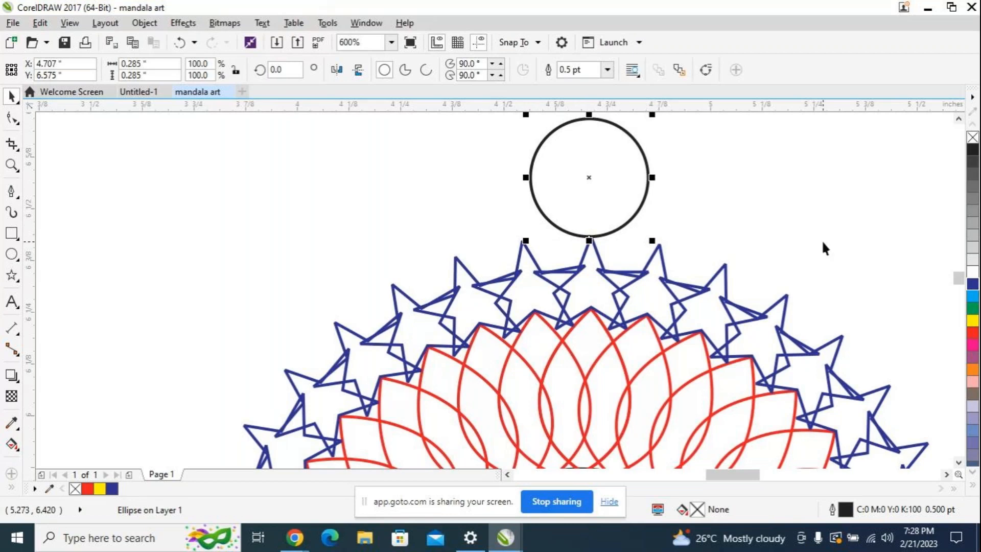
# Step: Fill the small circle with the pink shade C:0 M:100 Y:21 K:0 and set its outline to magenta
pyautogui.scroll(-1, 822, 241)
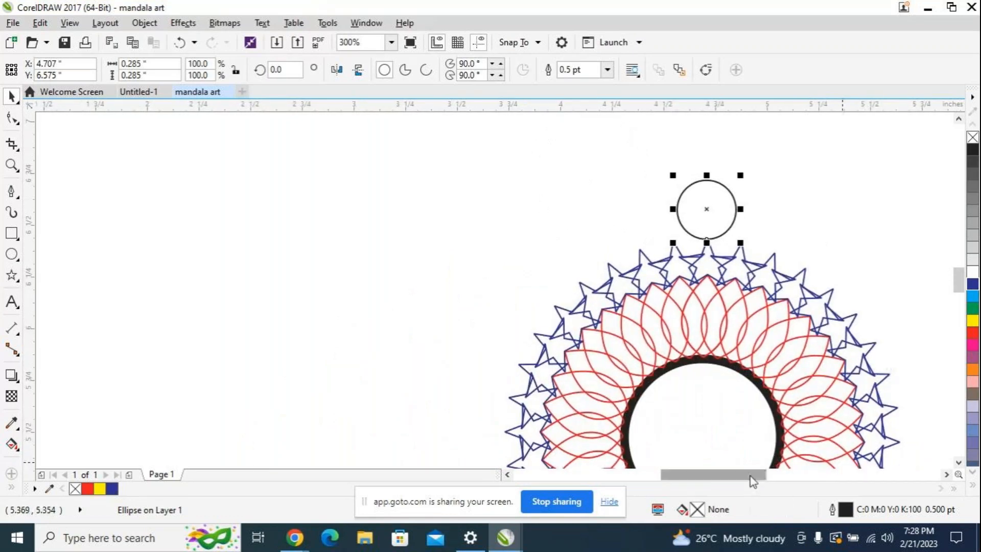
pyautogui.moveTo(753, 480); pyautogui.dragTo(764, 480)
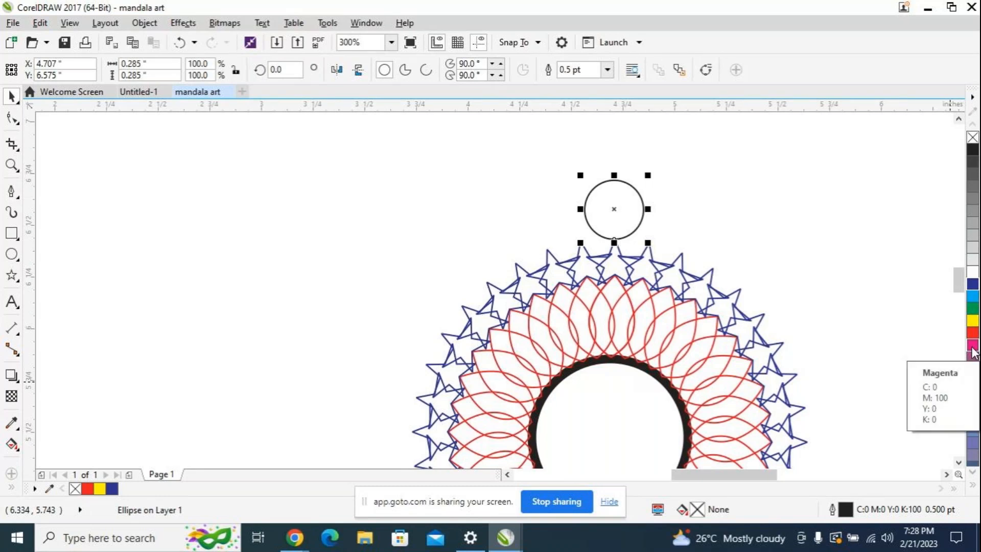
pyautogui.rightClick(973, 353)
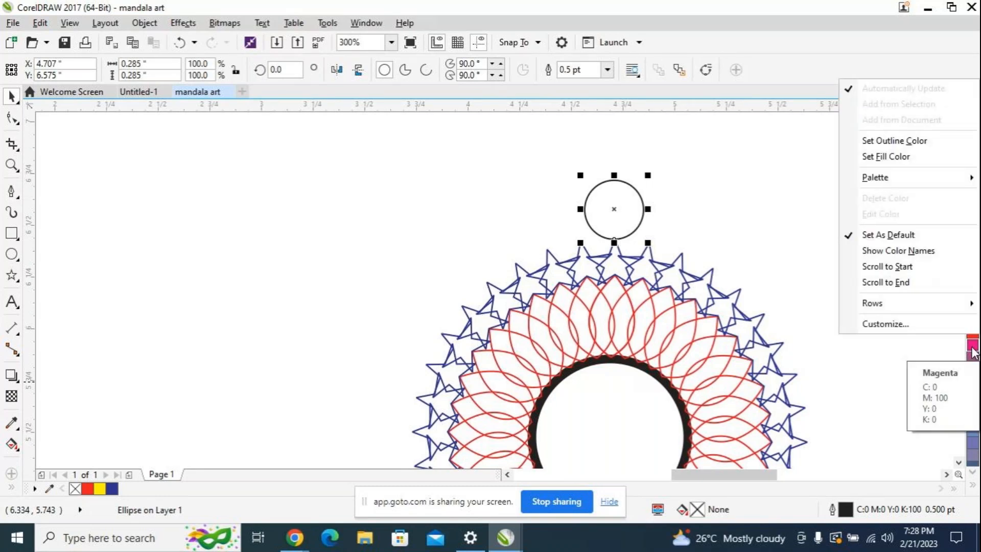
pyautogui.click(972, 353)
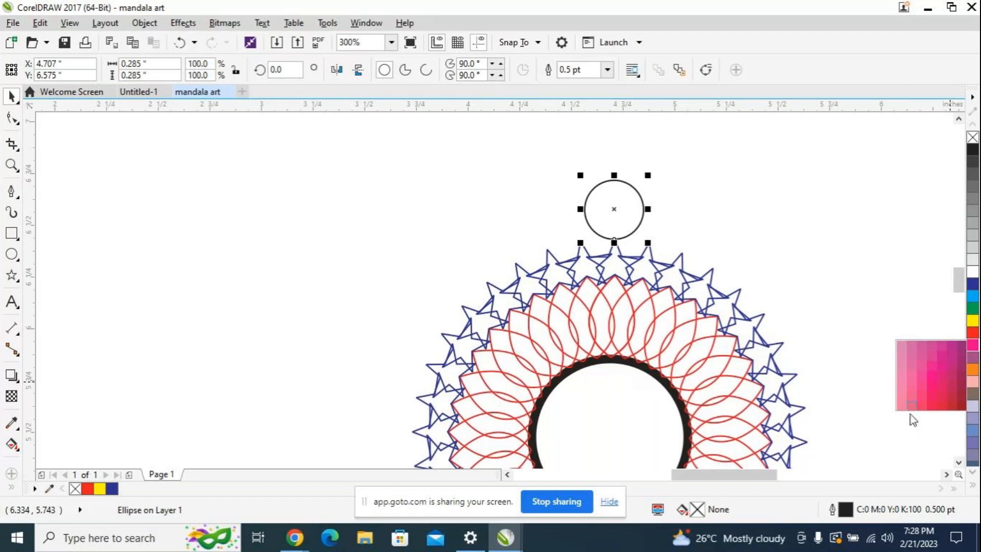
pyautogui.rightClick(931, 386)
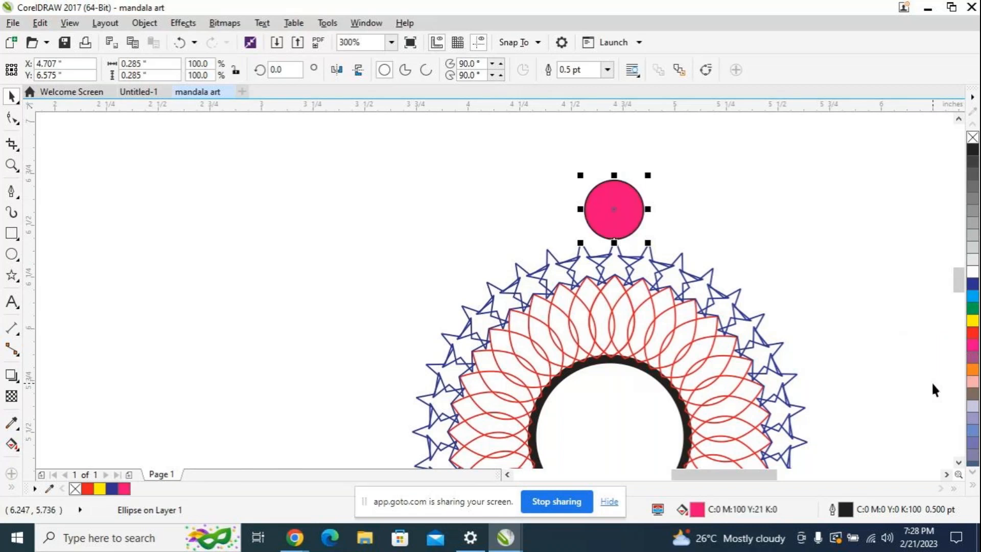
pyautogui.rightClick(972, 351)
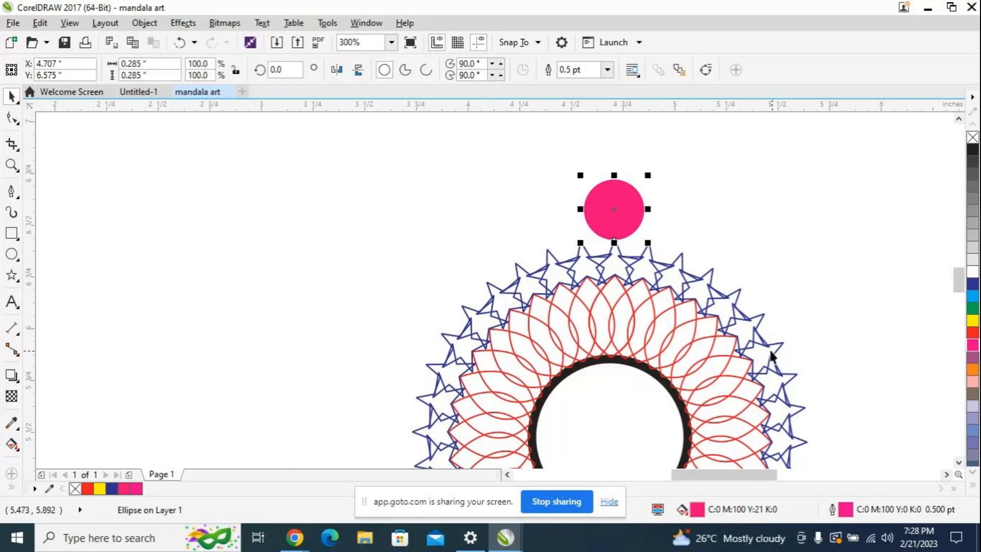
# Step: Try the purple fill C:29 M:100 Y:0 K:0 on the circle and restore the pink fill
pyautogui.click(972, 348)
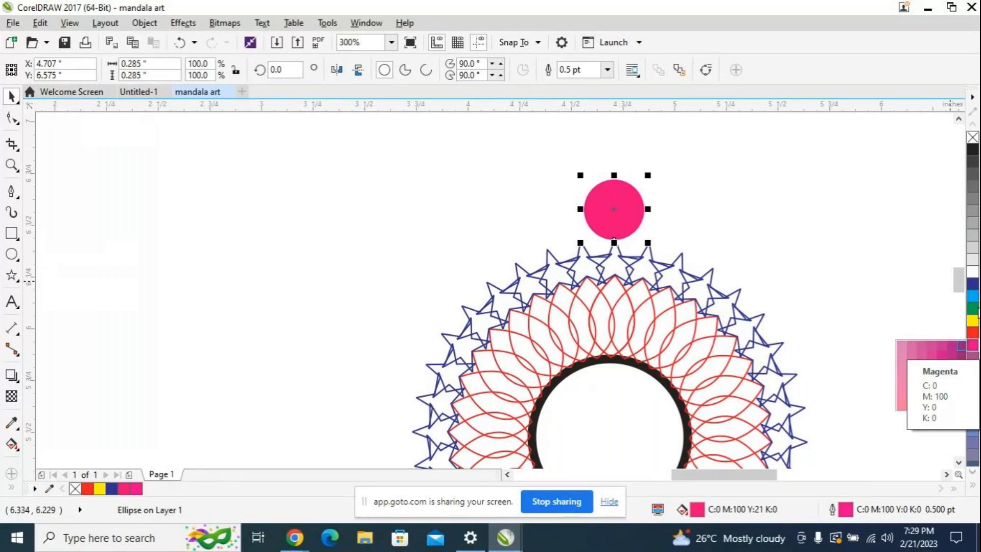
pyautogui.click(961, 346)
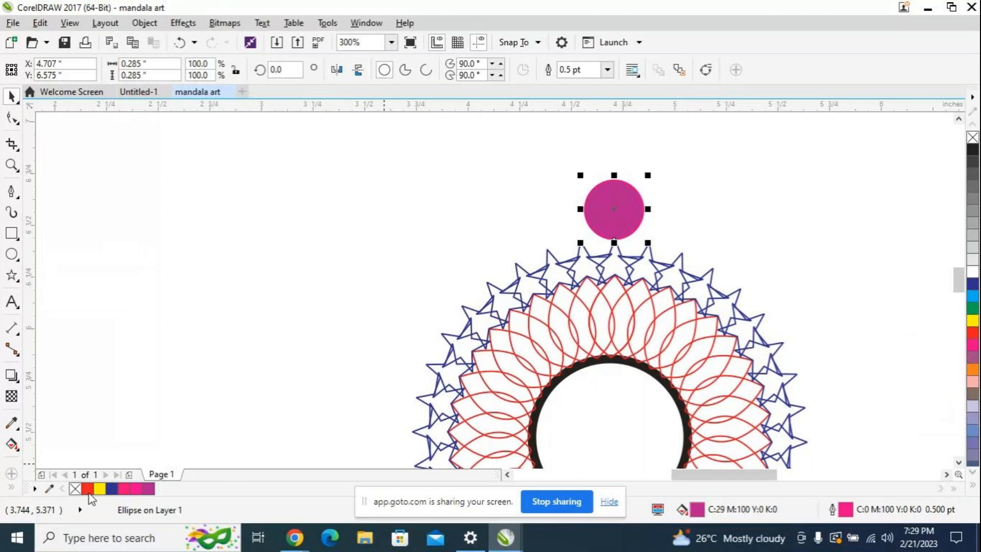
pyautogui.click(124, 489)
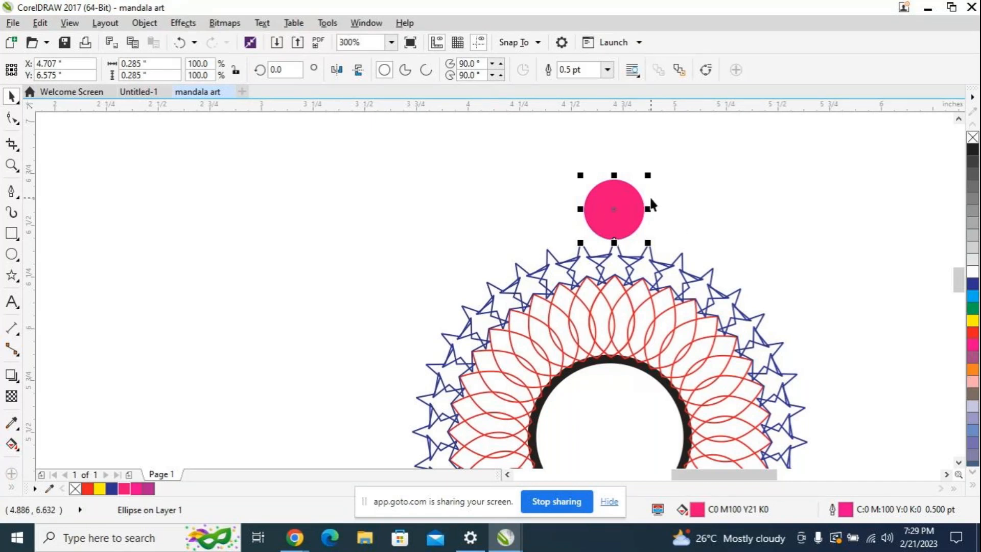
# Step: Duplicate the pink circle exactly over the original and move the copy's center of rotation to the center of the black circle
pyautogui.hotkey('ctrl', 'd')
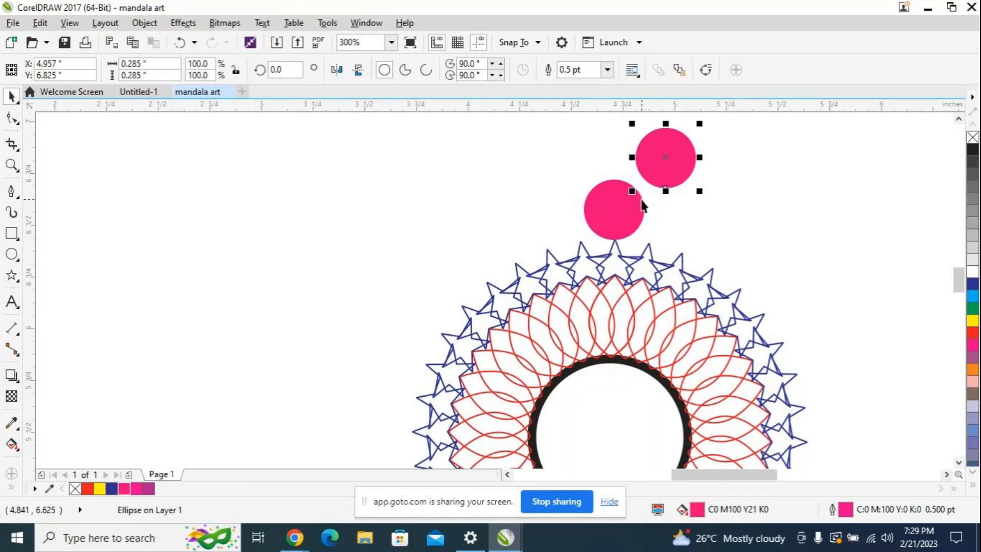
pyautogui.moveTo(666, 158); pyautogui.dragTo(613, 209)
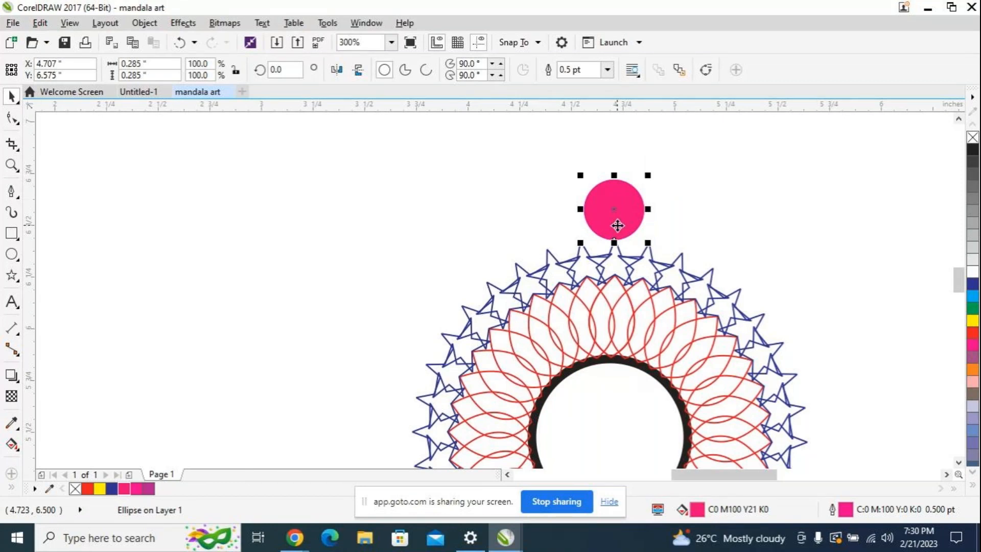
pyautogui.click(626, 220)
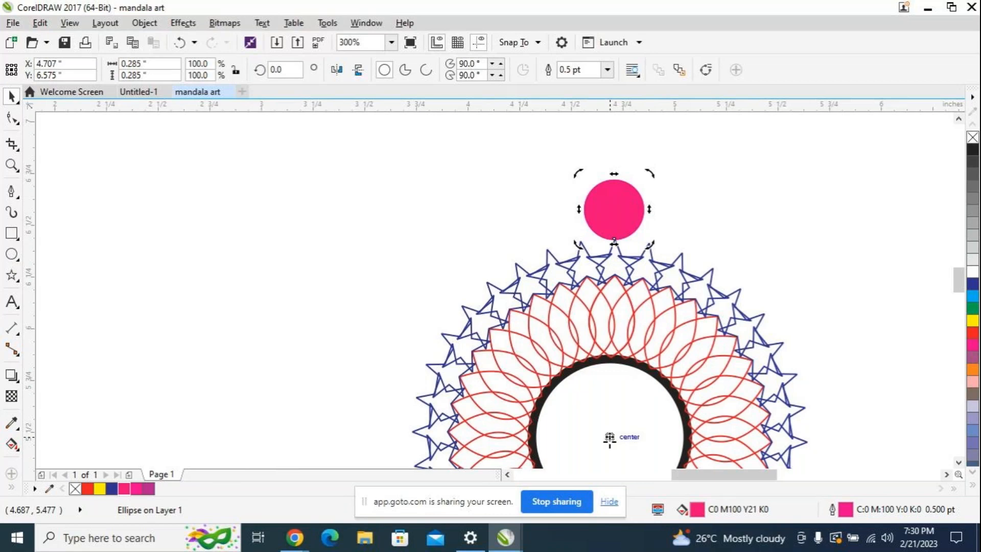
pyautogui.moveTo(609, 439); pyautogui.dragTo(610, 436)
pyautogui.scroll(-2, 961, 295)
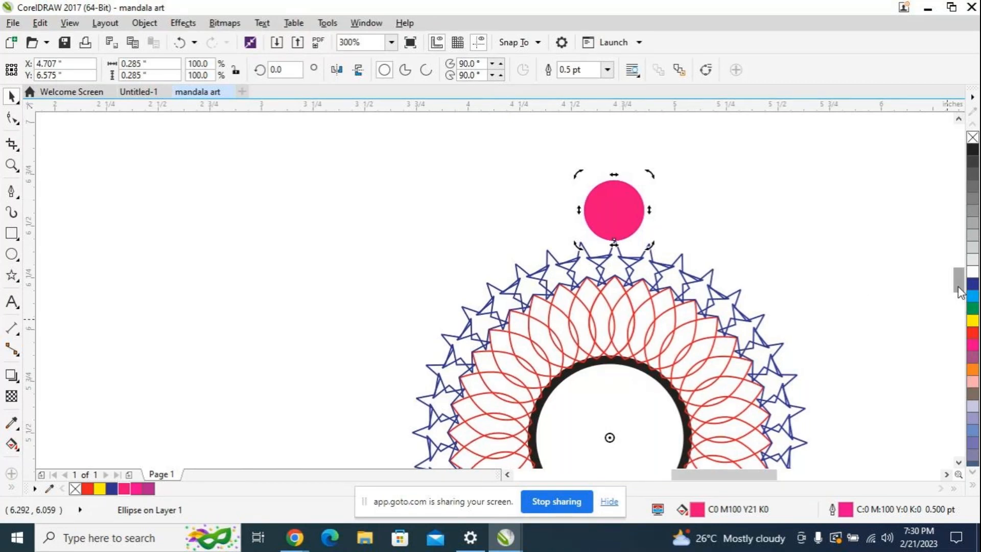
pyautogui.moveTo(959, 291); pyautogui.dragTo(959, 289)
pyautogui.scroll(-1, 824, 298)
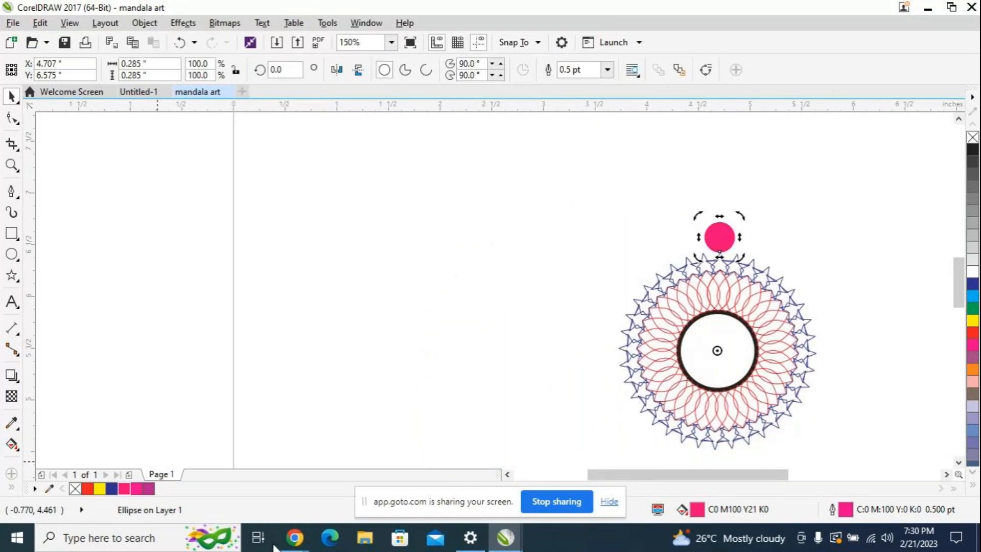
# Step: Switch to the GoTo meeting, turn the microphone on, and go back to the mandala art drawing in CorelDRAW
pyautogui.moveTo(281, 546)
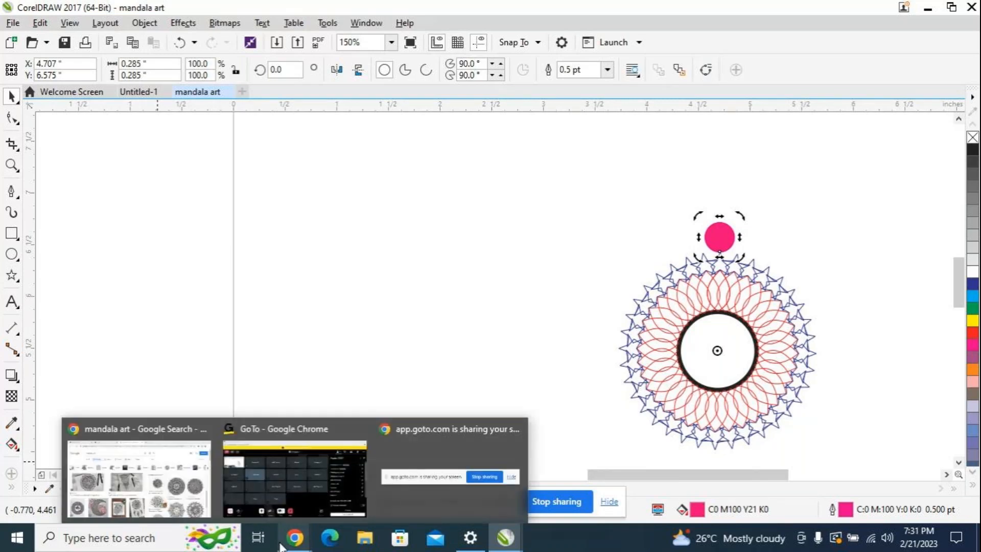
pyautogui.click(263, 497)
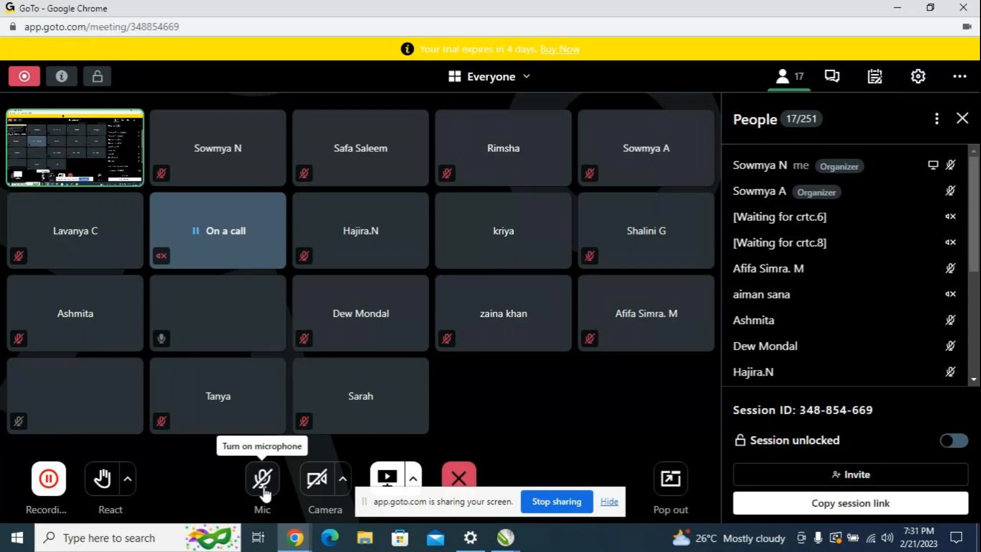
pyautogui.click(263, 485)
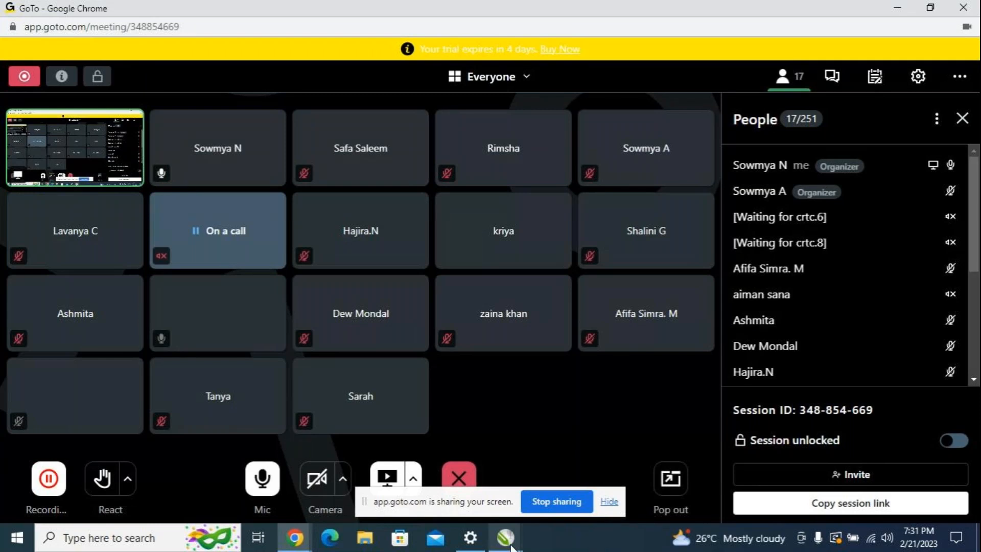
pyautogui.moveTo(511, 545)
pyautogui.click(560, 477)
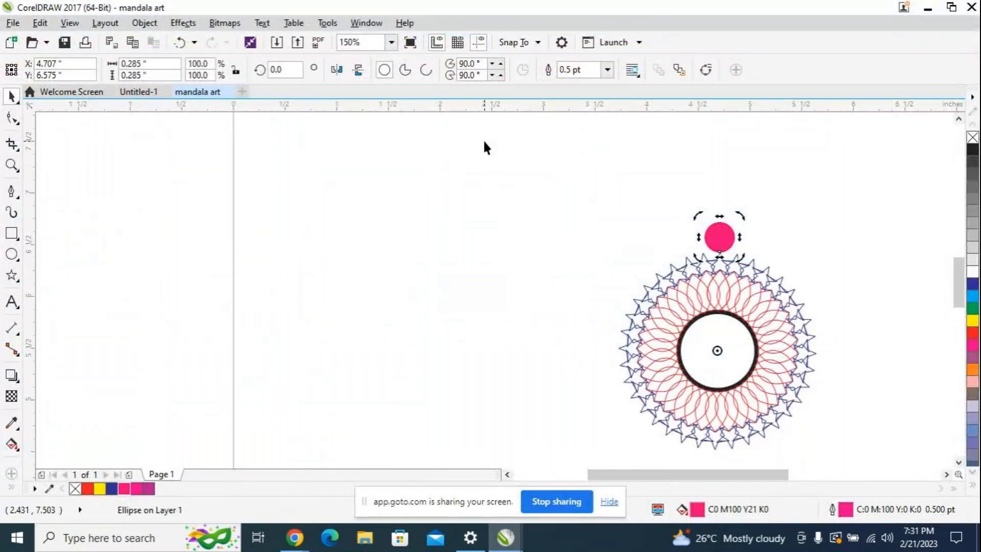
# Step: Rotate the copied pink circle by 10 degrees about the center of the black circle
pyautogui.click(292, 69)
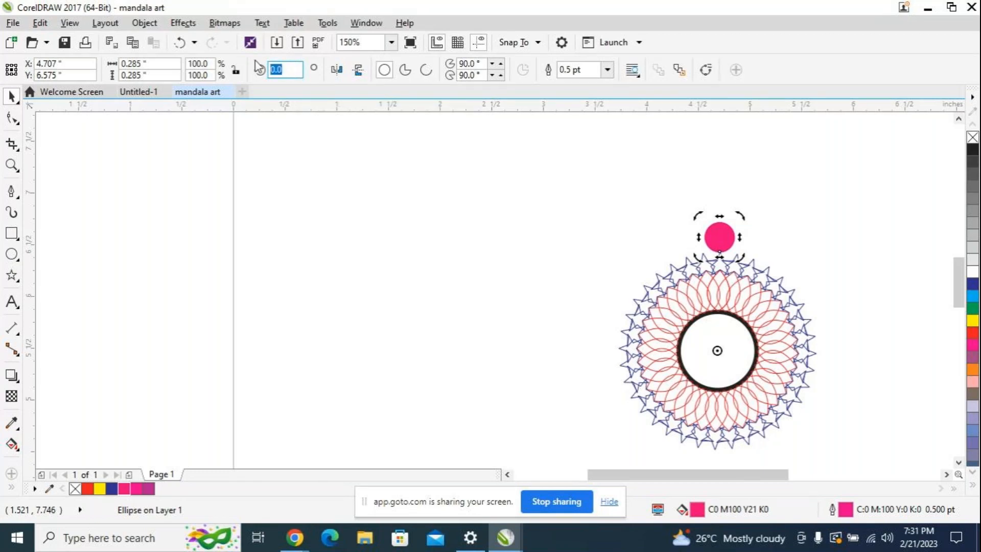
pyautogui.write('10')
pyautogui.press('Return')
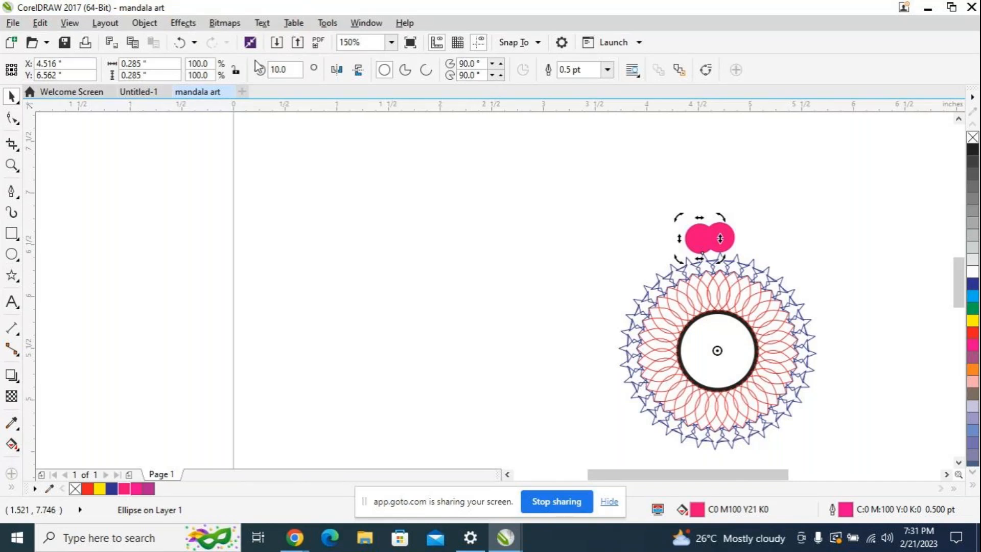
# Step: Repeat the duplicate-and-rotate operation until the pink circles form a complete ring around the blue stars
pyautogui.hotkey('ctrl', 'r')
pyautogui.hotkey('ctrl', 'r')
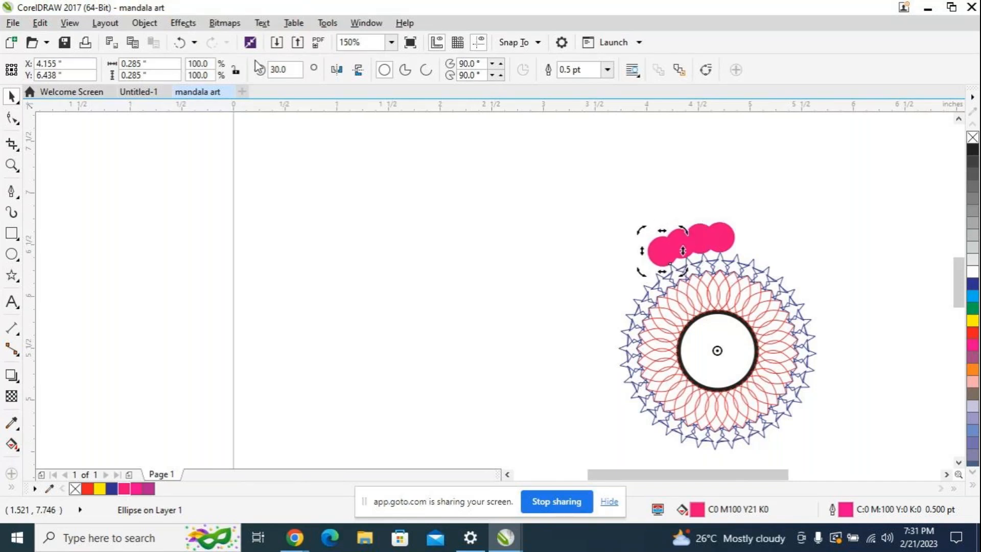
pyautogui.hotkey('ctrl', 'r')
pyautogui.hotkey('ctrl', 'r')
pyautogui.hotkey('ctrl', 'r')
pyautogui.hotkey('ctrl', 'r')
pyautogui.hotkey('ctrl', 'r')
pyautogui.hotkey('ctrl', 'r')
pyautogui.hotkey('ctrl', 'r')
pyautogui.hotkey('ctrl', 'r')
pyautogui.hotkey('ctrl', 'r')
pyautogui.hotkey('ctrl', 'r')
pyautogui.hotkey('ctrl', 'r')
pyautogui.hotkey('ctrl', 'r')
pyautogui.hotkey('ctrl', 'r')
pyautogui.hotkey('ctrl', 'r')
pyautogui.hotkey('ctrl', 'r')
pyautogui.hotkey('ctrl', 'r')
pyautogui.hotkey('ctrl', 'r')
pyautogui.hotkey('ctrl', 'r')
pyautogui.hotkey('ctrl', 'r')
pyautogui.hotkey('ctrl', 'r')
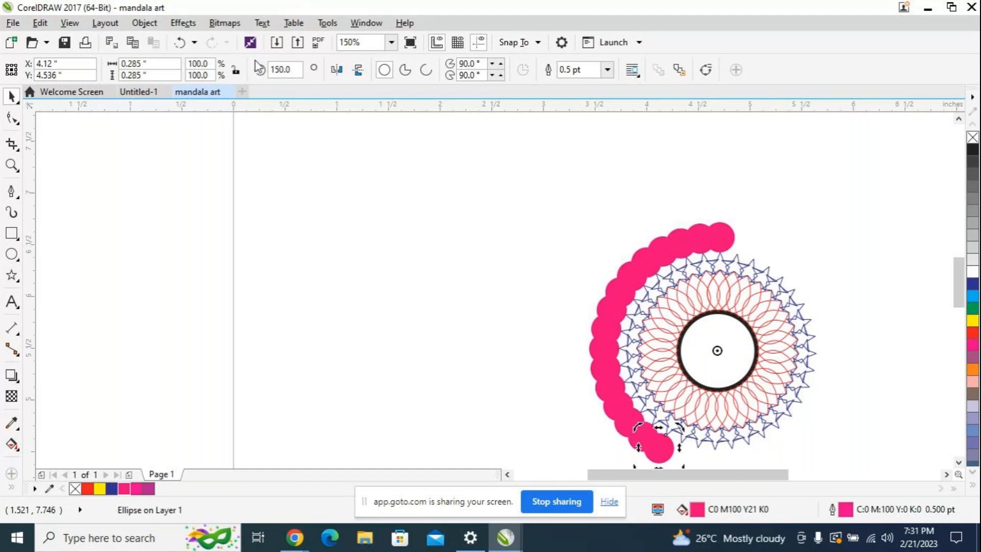
pyautogui.hotkey('ctrl', 'r')
pyautogui.hotkey('ctrl', 'r')
pyautogui.hotkey('ctrl', 'r')
pyautogui.hotkey('ctrl', 'r')
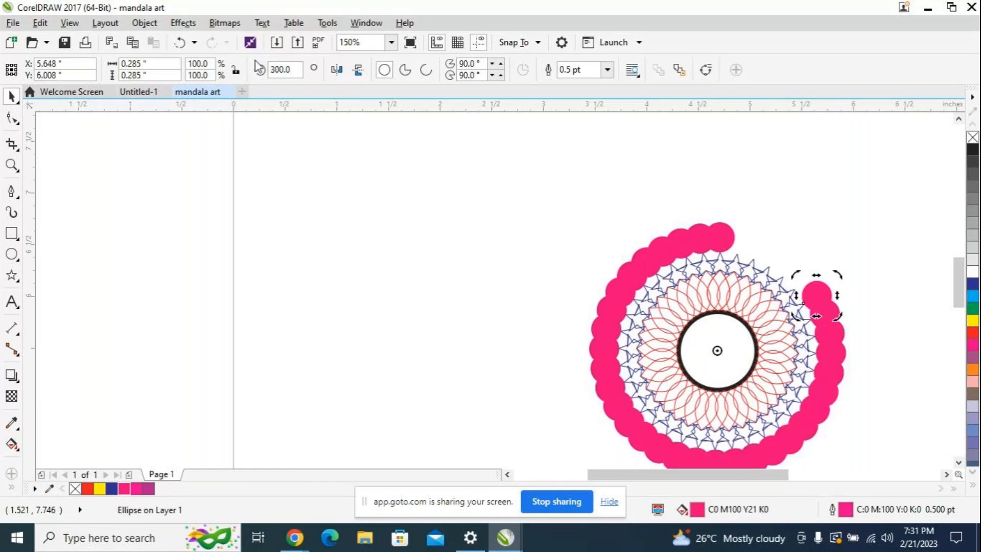
pyautogui.hotkey('ctrl', 'r')
pyautogui.hotkey('ctrl', 'r')
pyautogui.hotkey('ctrl', 'r')
pyautogui.hotkey('ctrl', 'r')
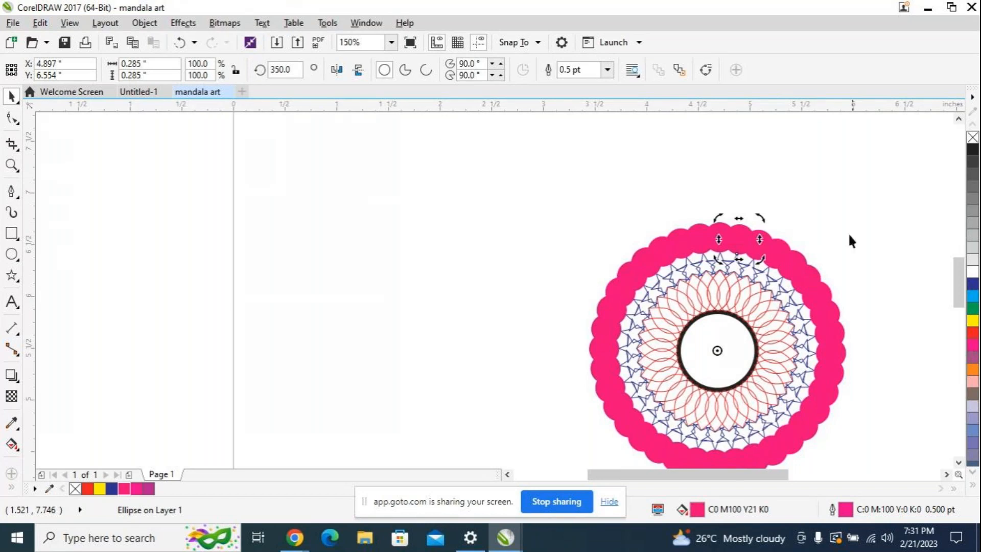
pyautogui.scroll(-2, 848, 232)
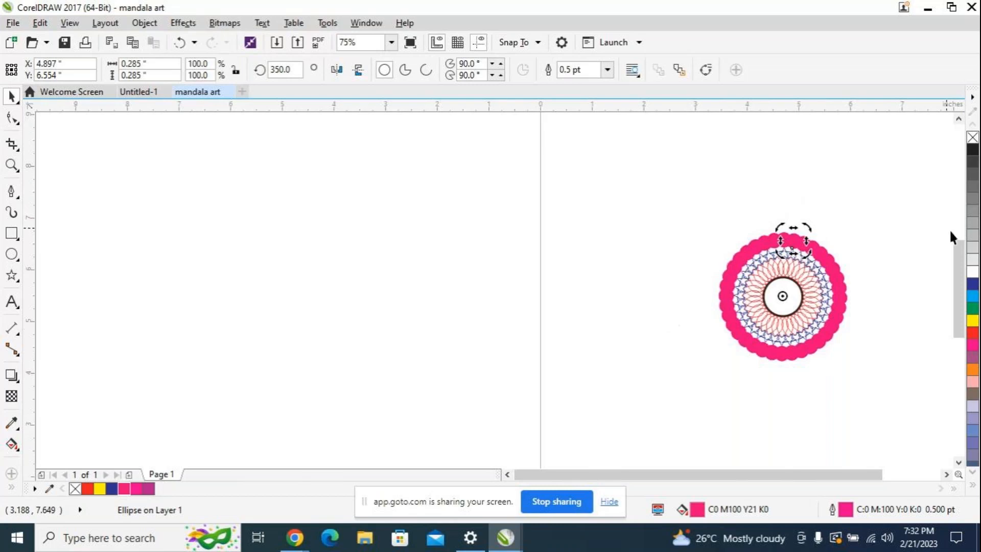
pyautogui.scroll(2, 870, 287)
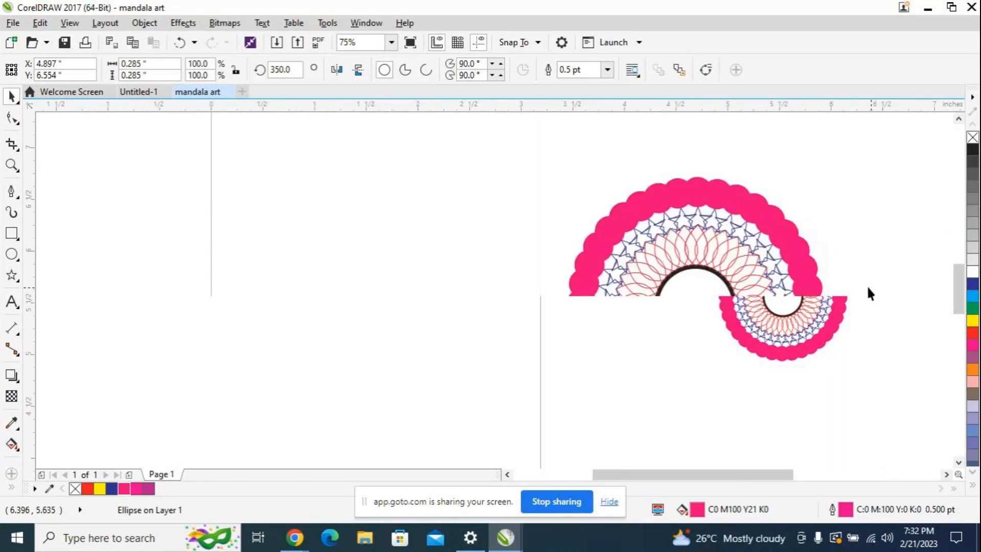
# Step: Deselect the pink circle and activate the Pen tool for drawing above the pink ring
pyautogui.click(421, 233)
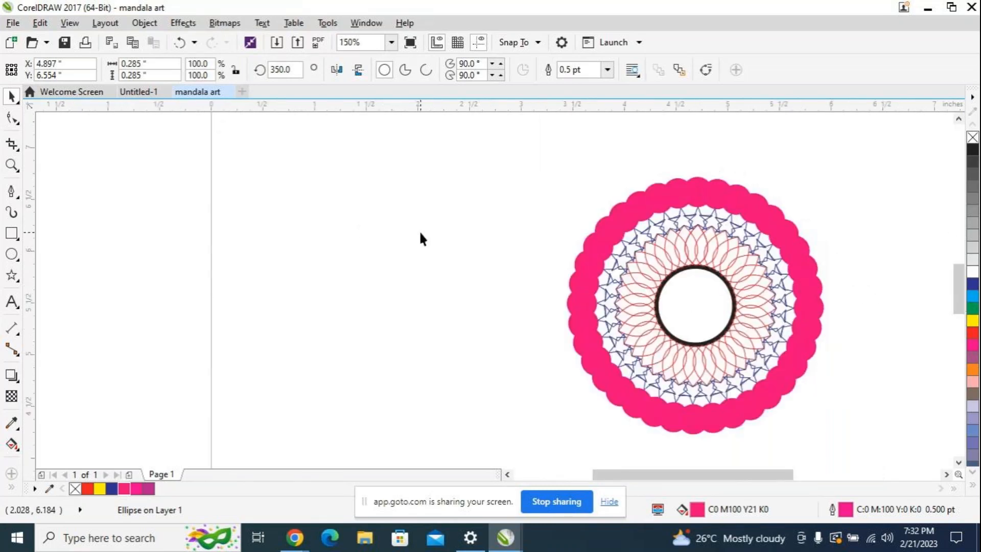
pyautogui.click(11, 193)
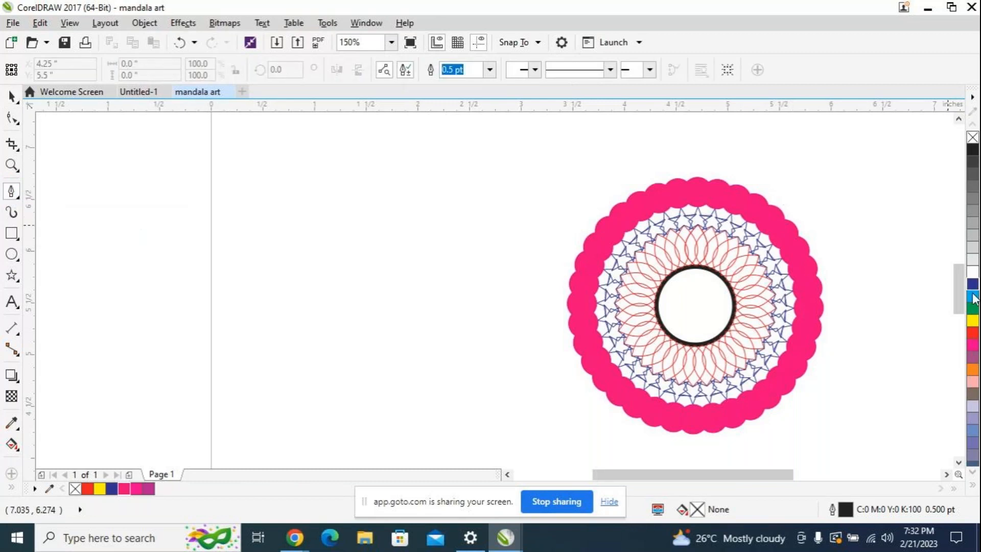
pyautogui.scroll(2, 959, 288)
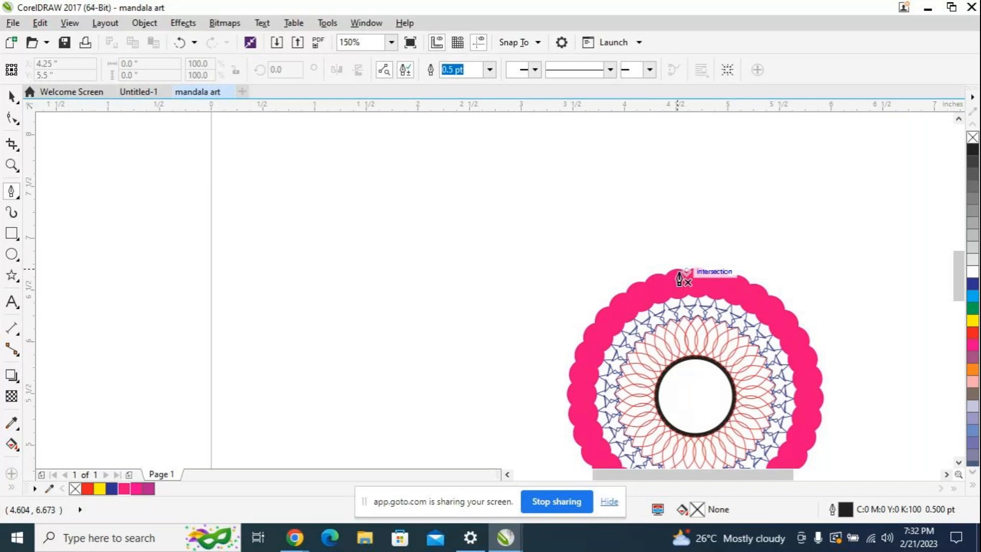
pyautogui.click(669, 271)
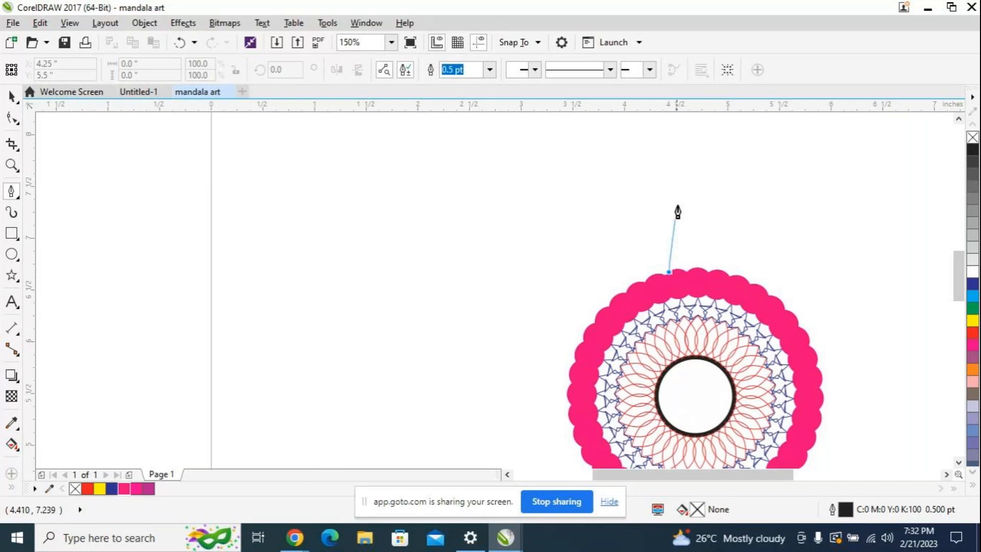
pyautogui.moveTo(698, 171); pyautogui.dragTo(717, 160)
pyautogui.doubleClick(718, 160)
pyautogui.hotkey('ctrl', 'z')
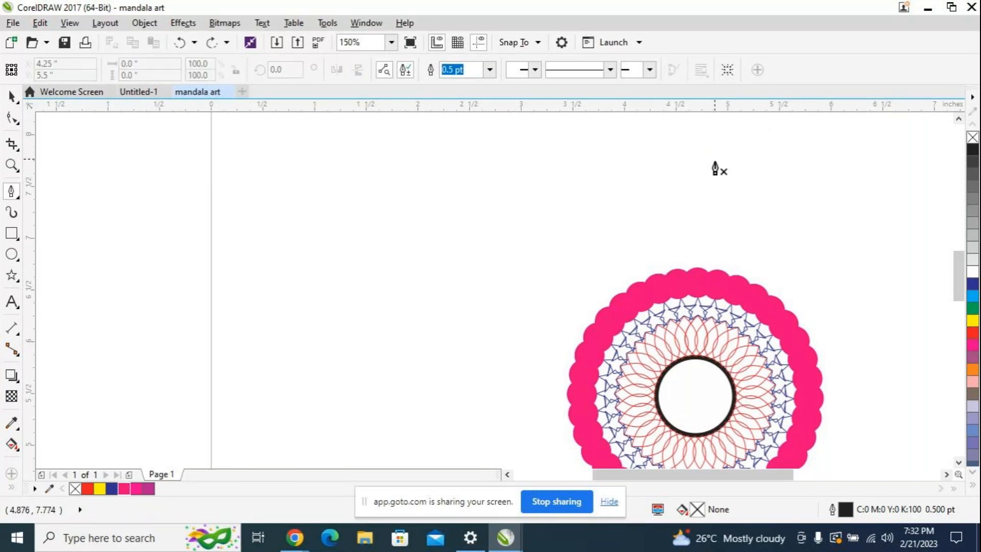
# Step: Draw both curved sides of a pointed petal on the pink ring's upper edge, about 0.64 in wide and 0.9 in high
pyautogui.click(665, 274)
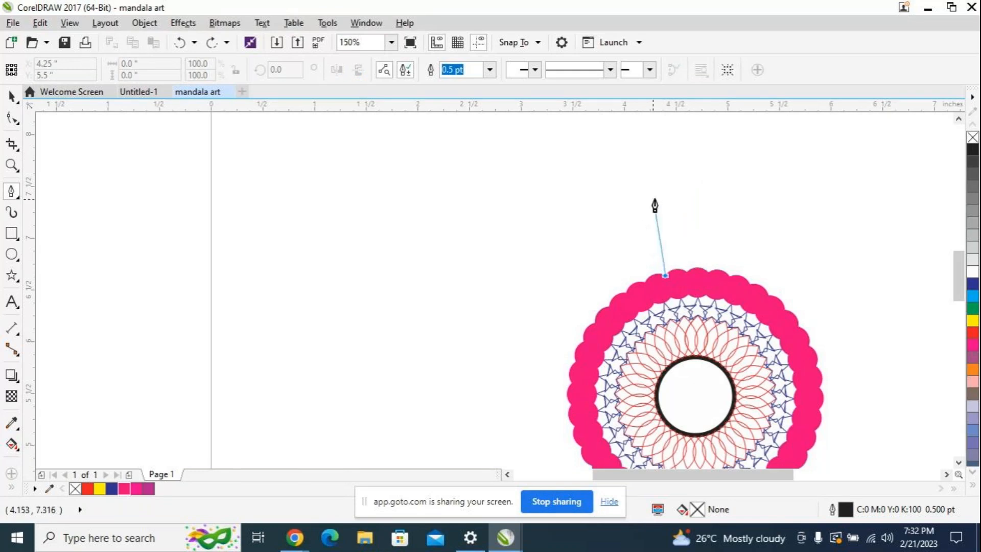
pyautogui.moveTo(683, 186); pyautogui.dragTo(760, 179)
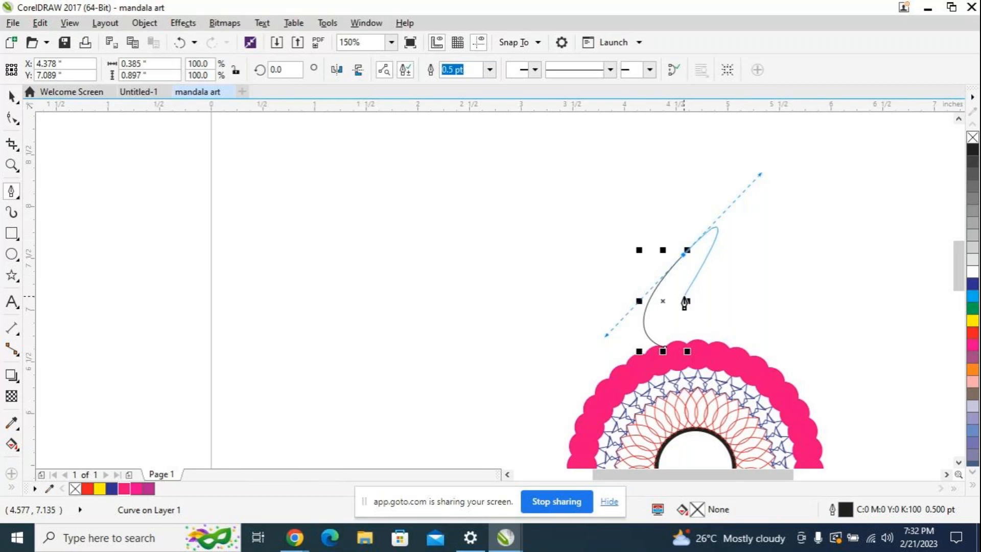
pyautogui.click(683, 258)
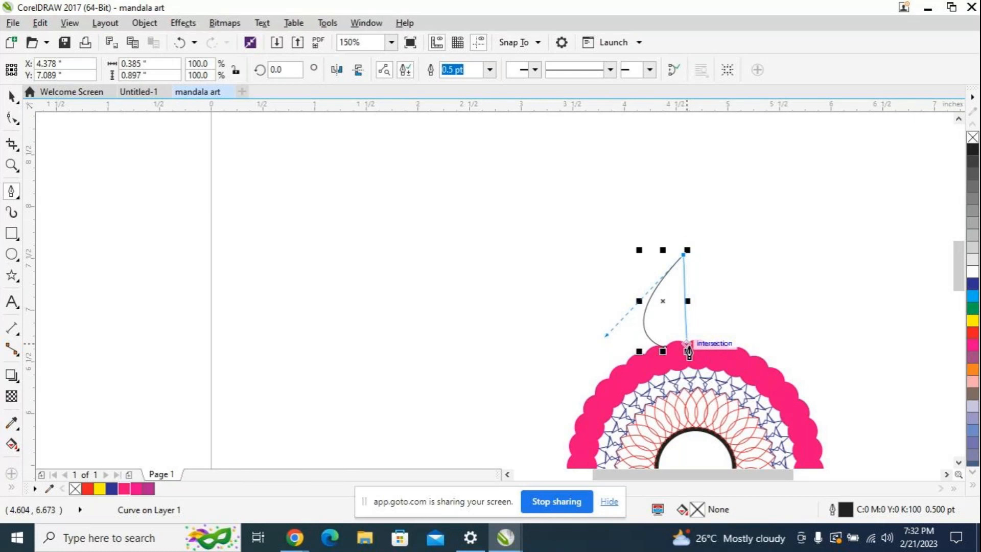
pyautogui.moveTo(688, 352); pyautogui.dragTo(633, 351)
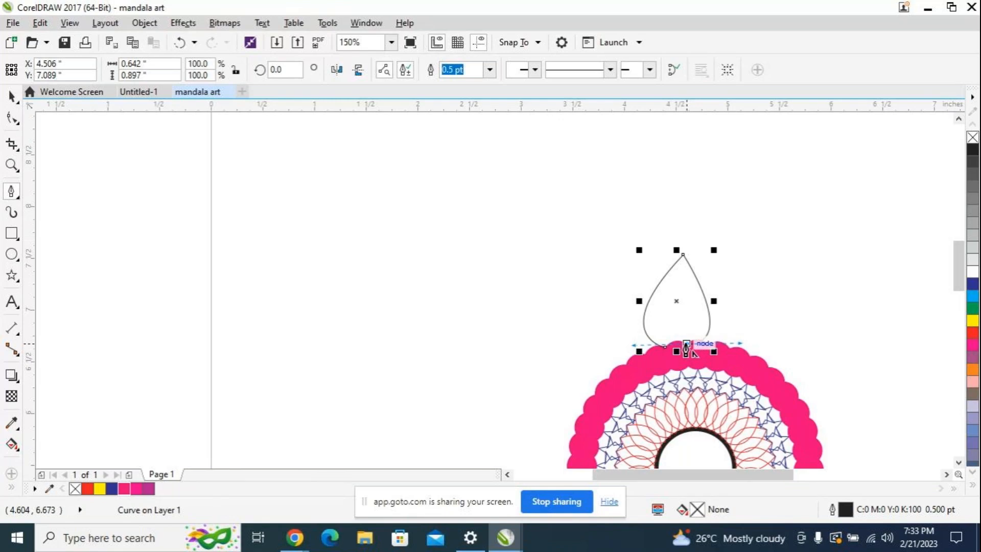
# Step: Try to close the petal's base with a curve between its two lower nodes, and undo it
pyautogui.moveTo(686, 348); pyautogui.dragTo(742, 341)
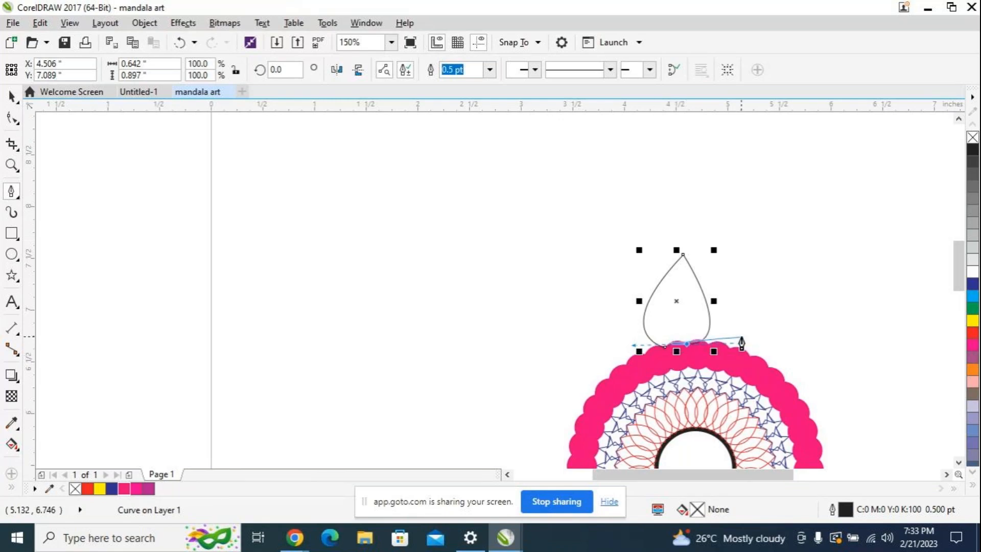
pyautogui.click(664, 353)
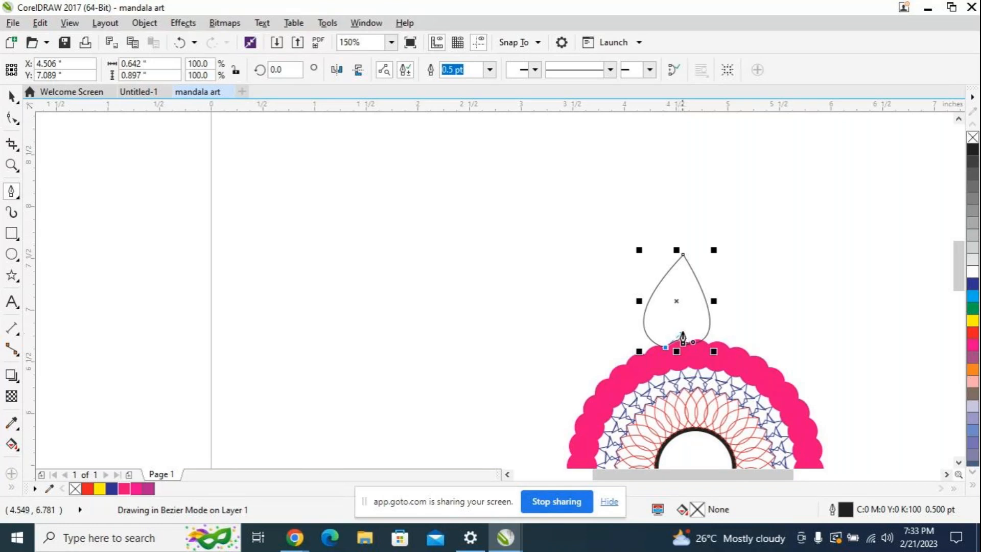
pyautogui.click(680, 343)
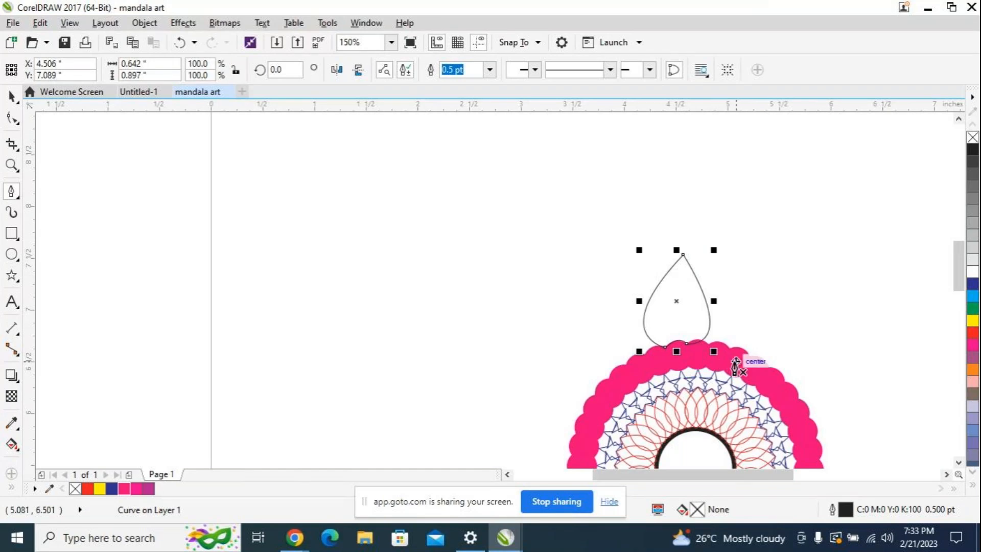
pyautogui.scroll(2, 736, 365)
pyautogui.scroll(2, 736, 366)
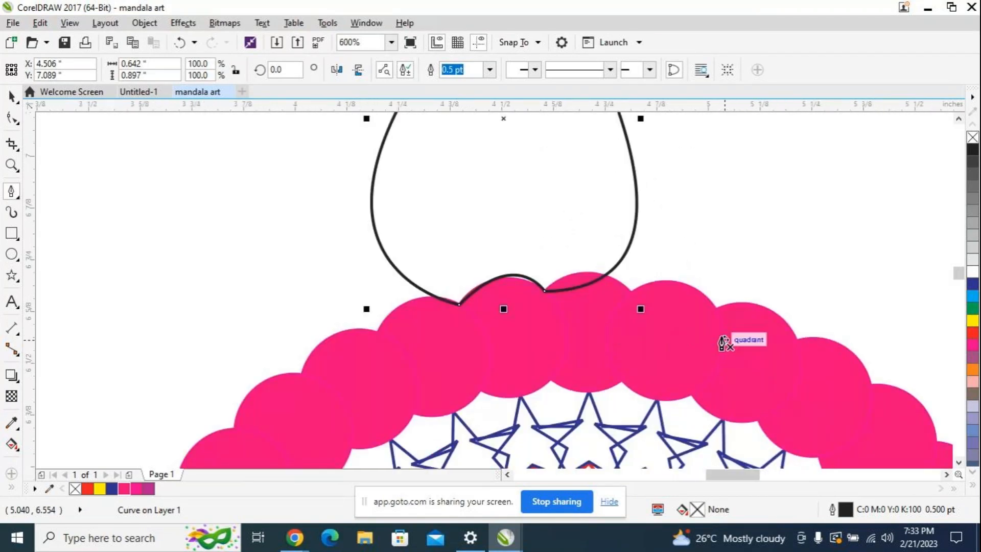
pyautogui.hotkey('ctrl', 'z')
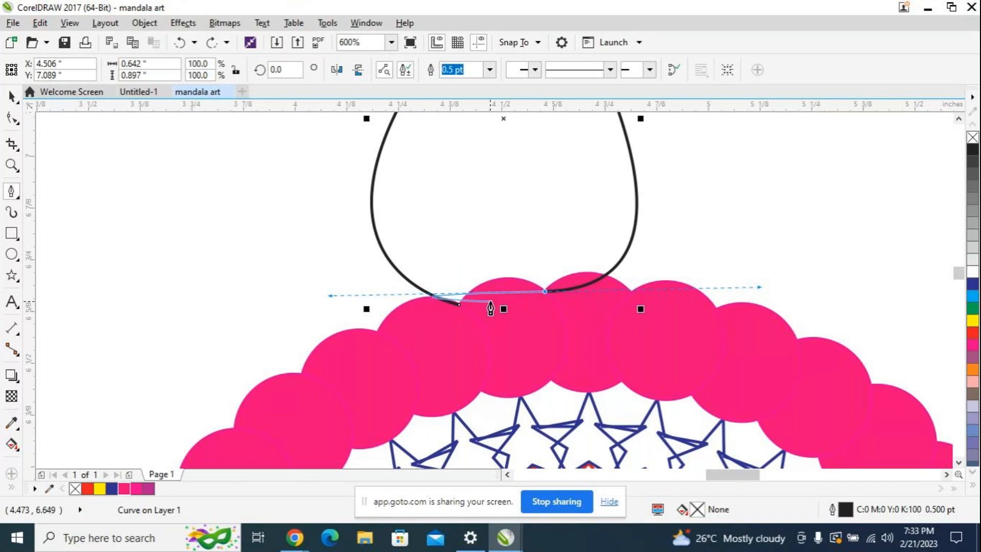
# Step: Close the petal's base with an arc that follows the edge of the pink circle beneath it
pyautogui.click(545, 293)
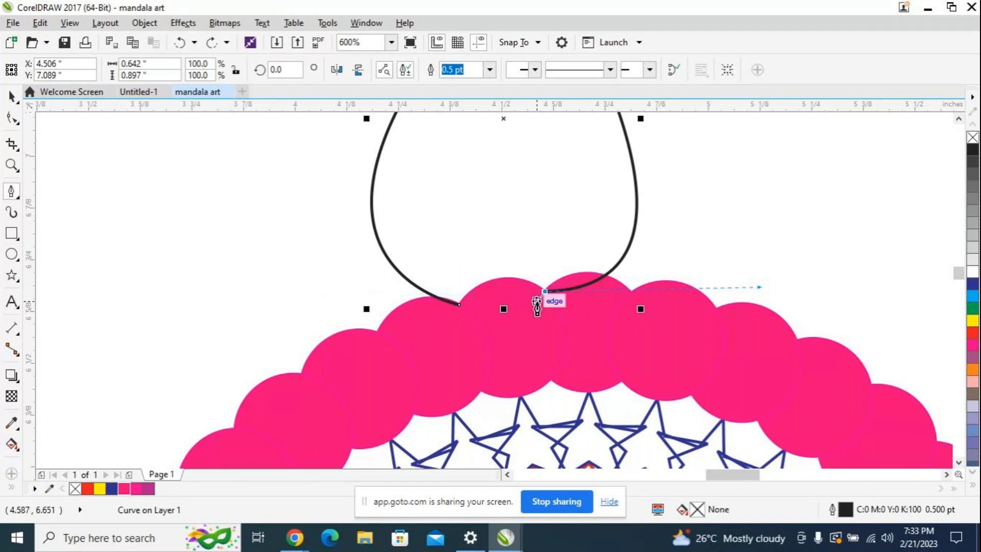
pyautogui.click(459, 308)
pyautogui.moveTo(459, 308); pyautogui.dragTo(506, 258)
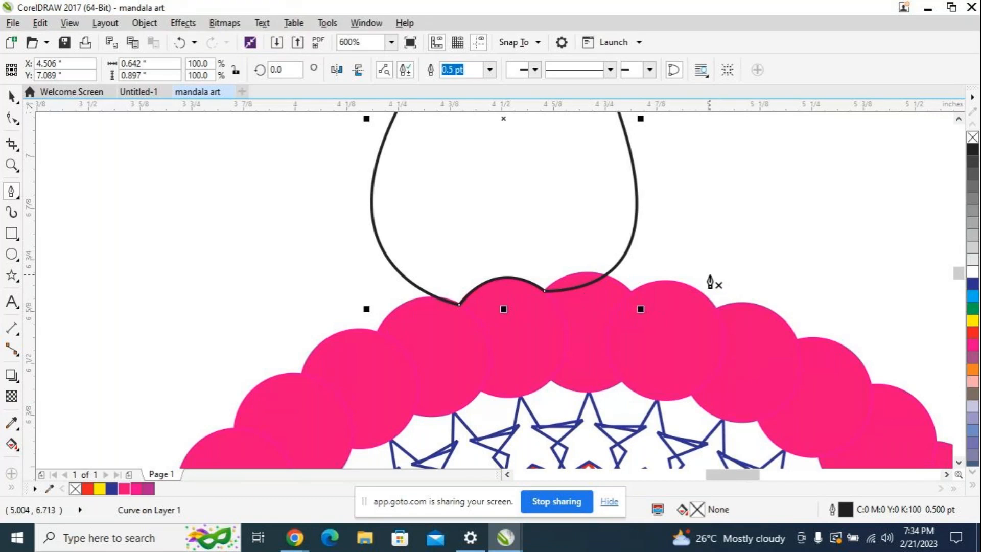
# Step: Set the petal's outline to Chartreuse (C:40 M:0 Y:100 K:0) with a width of 1.0 pt
pyautogui.scroll(-1, 710, 281)
pyautogui.scroll(-1, 711, 281)
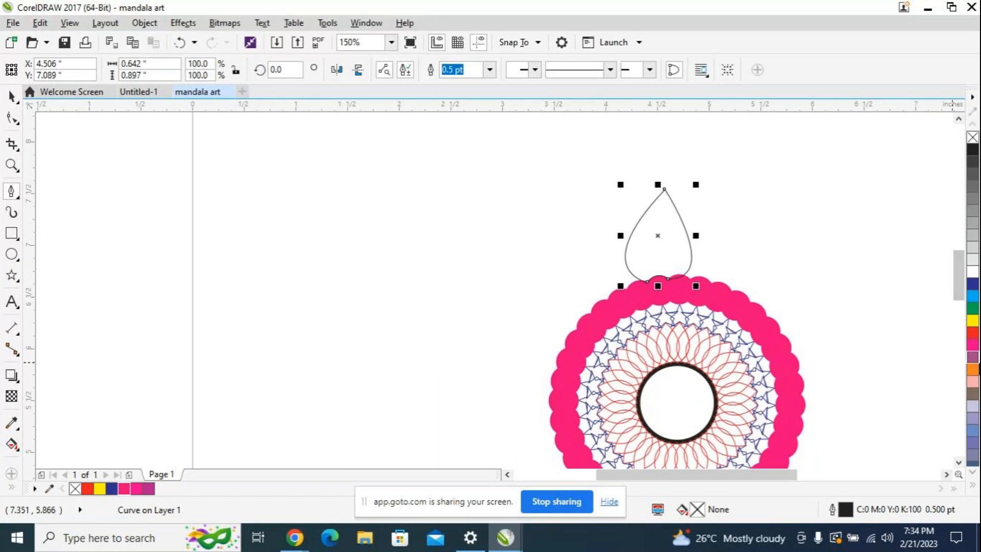
pyautogui.scroll(-1, 970, 378)
pyautogui.scroll(-3, 971, 381)
pyautogui.scroll(-4, 971, 384)
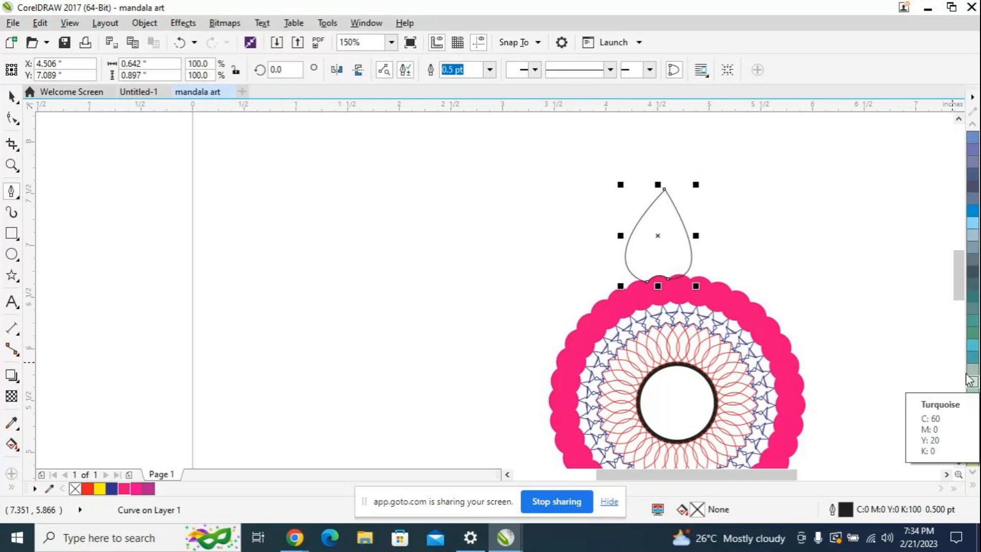
pyautogui.rightClick(971, 419)
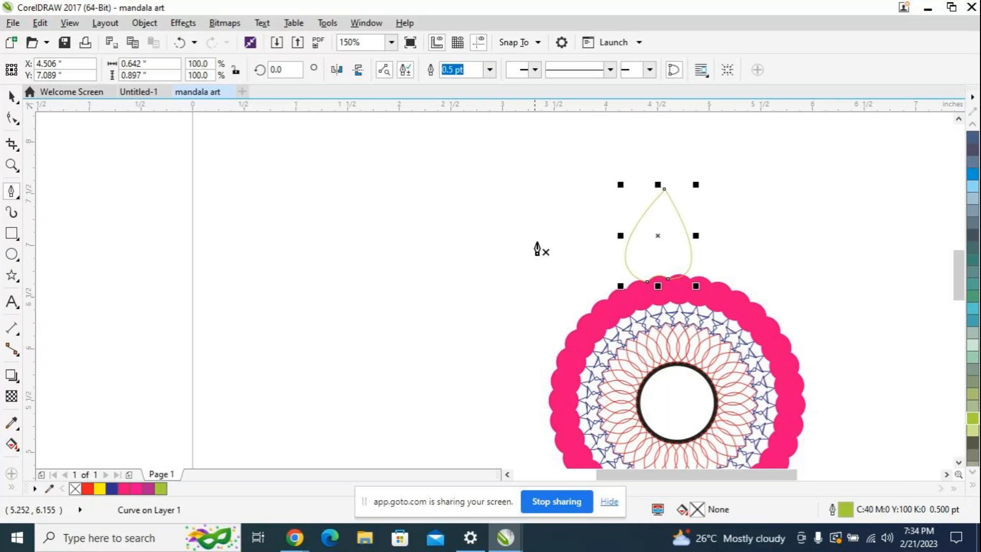
pyautogui.click(489, 70)
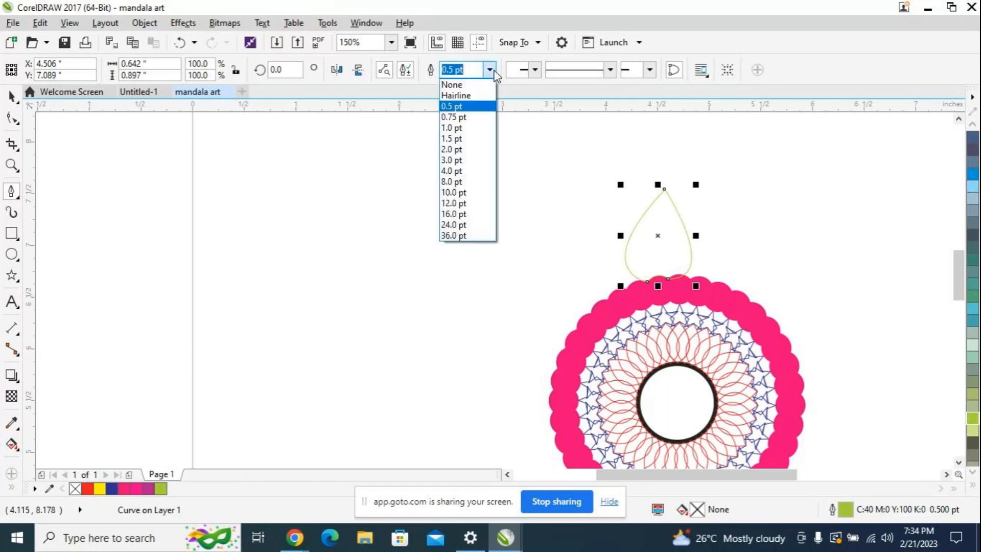
pyautogui.click(473, 129)
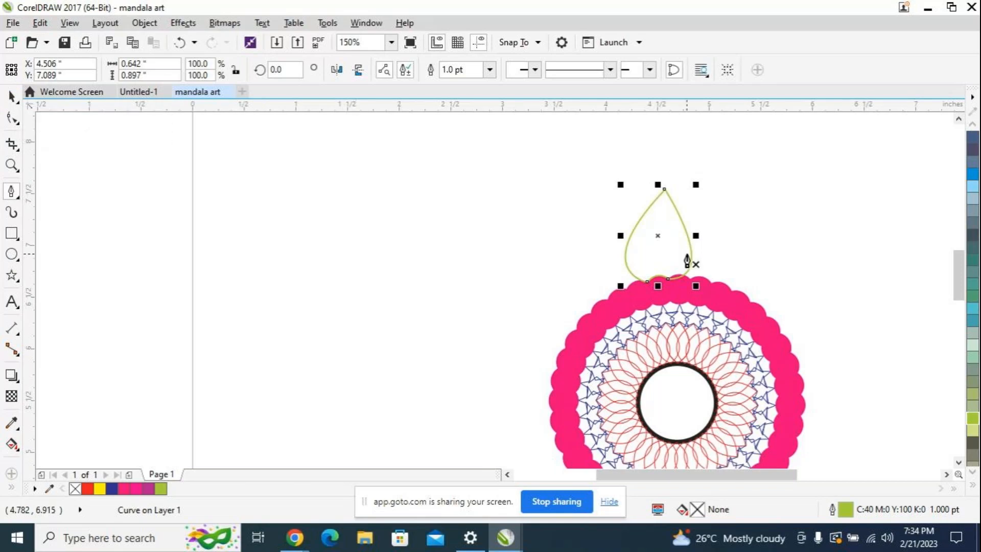
# Step: Duplicate the green petal and place the copy exactly over the original by aligning their centers
pyautogui.hotkey('ctrl', 'd')
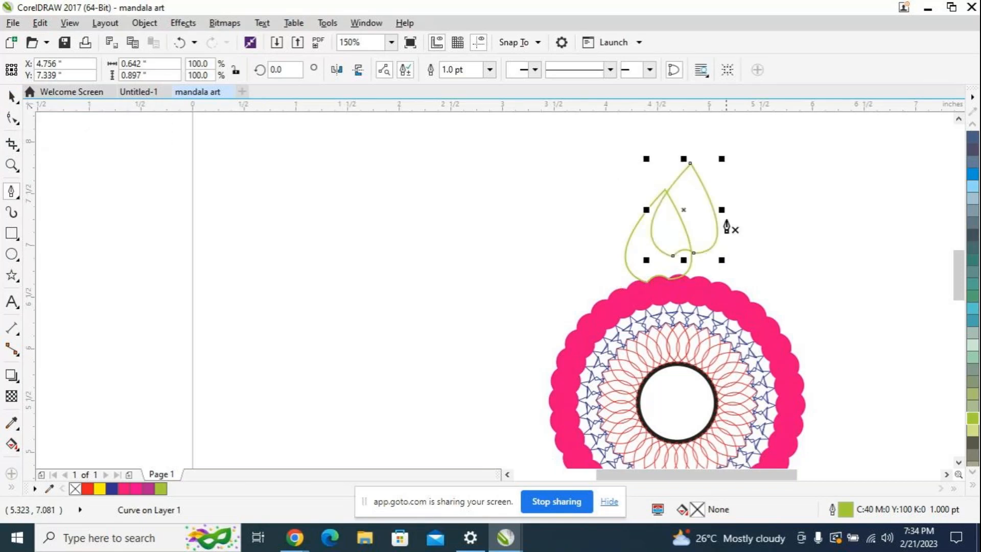
pyautogui.moveTo(681, 209); pyautogui.dragTo(659, 236)
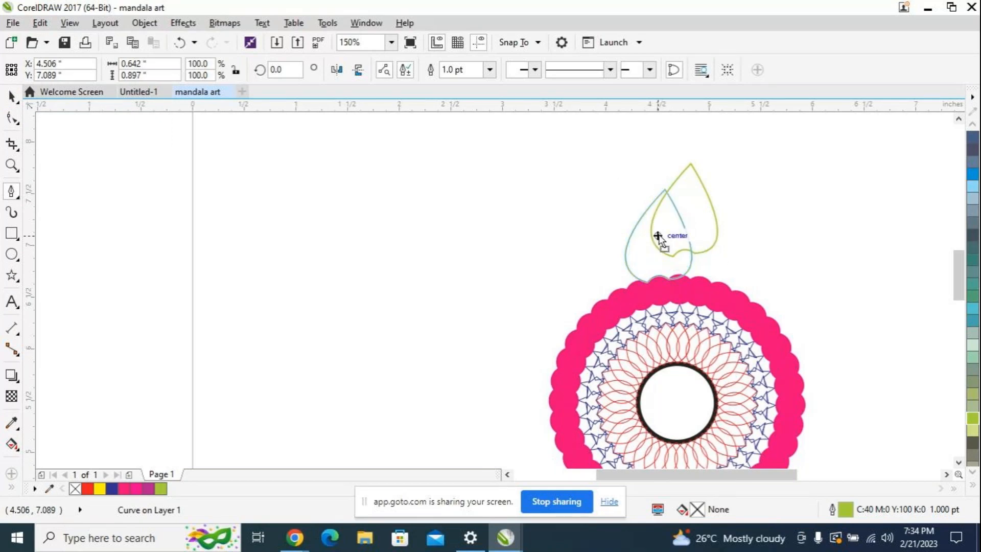
pyautogui.moveTo(658, 236); pyautogui.dragTo(658, 235)
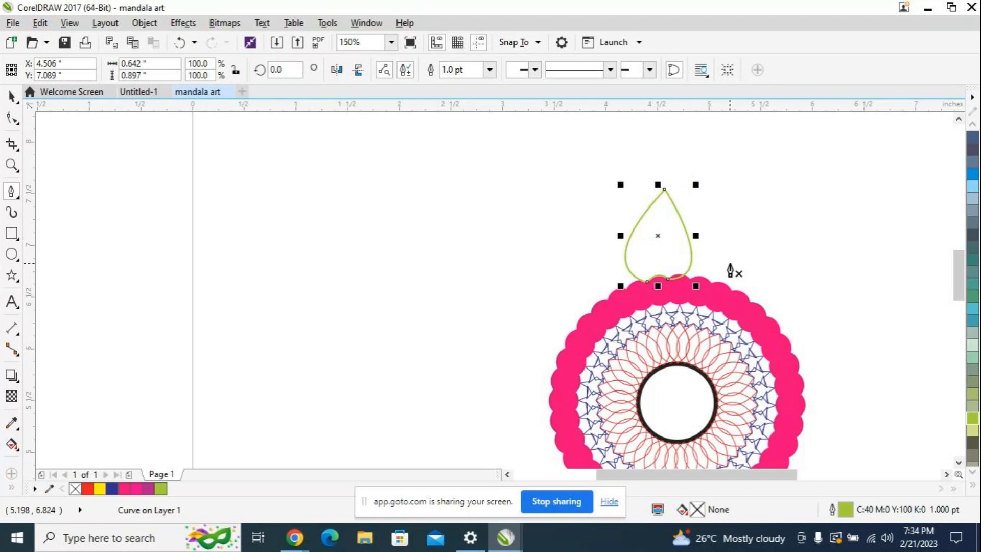
# Step: Move the duplicated green petal's rotation center onto the center of the black circle
pyautogui.scroll(-1, 664, 273)
pyautogui.scroll(1, 665, 272)
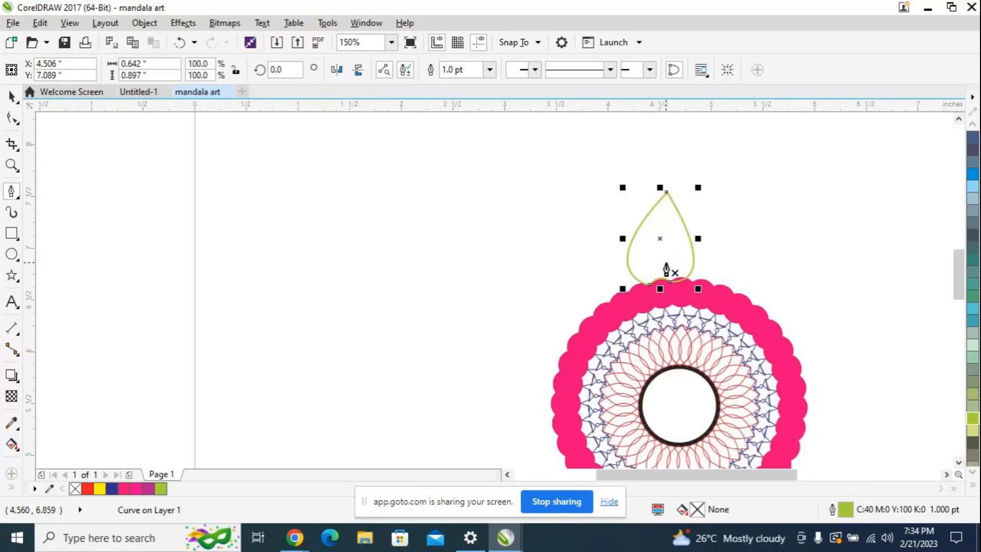
pyautogui.scroll(1, 667, 271)
pyautogui.click(10, 97)
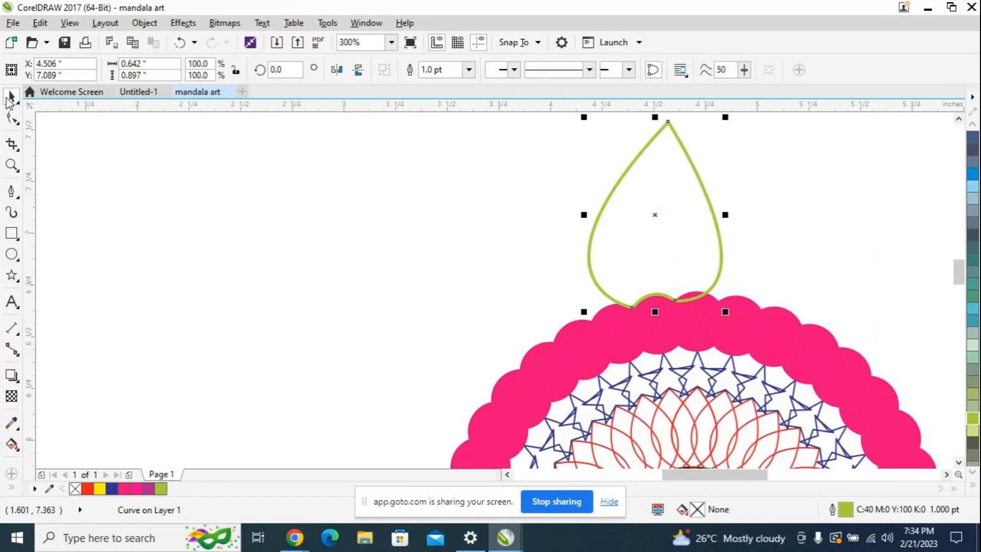
pyautogui.click(678, 238)
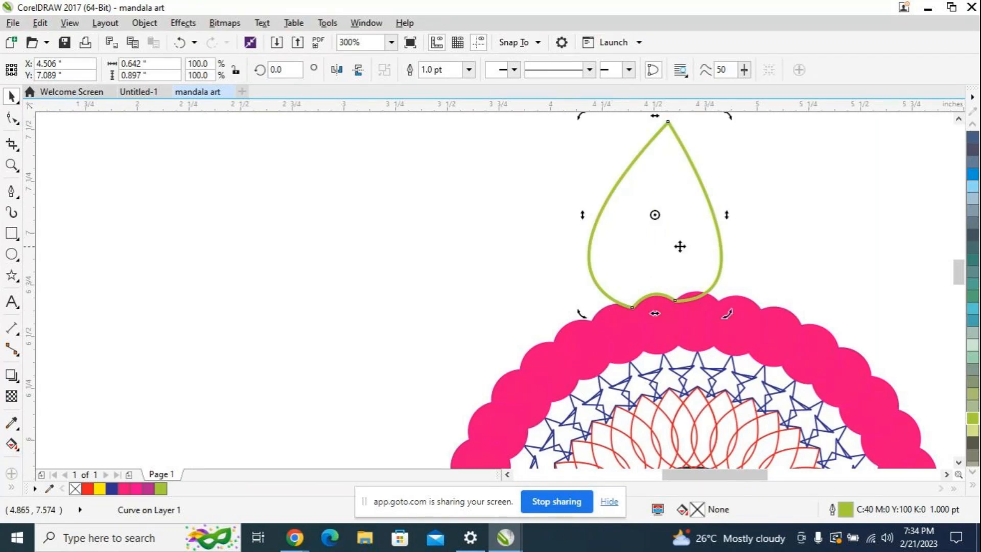
pyautogui.scroll(-2, 677, 227)
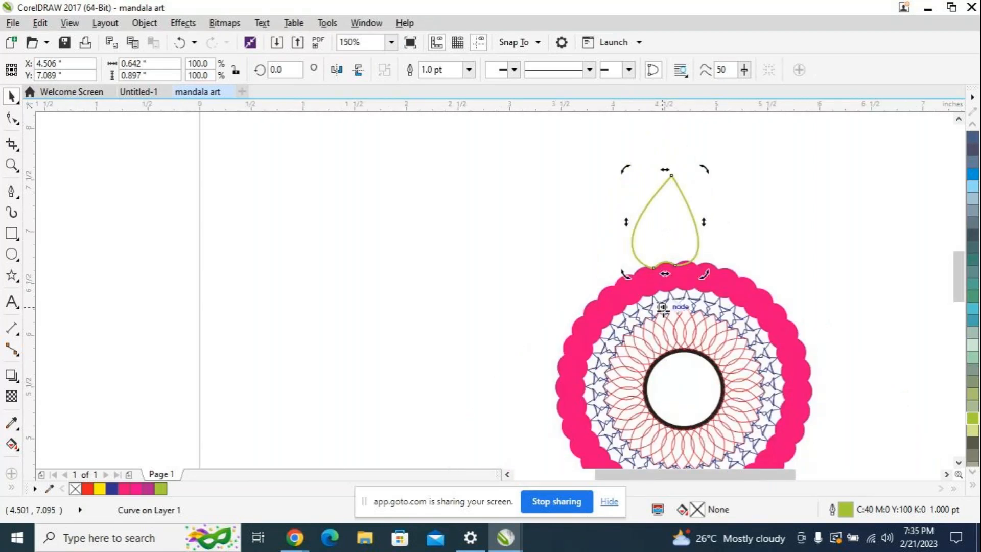
pyautogui.moveTo(685, 382); pyautogui.dragTo(683, 389)
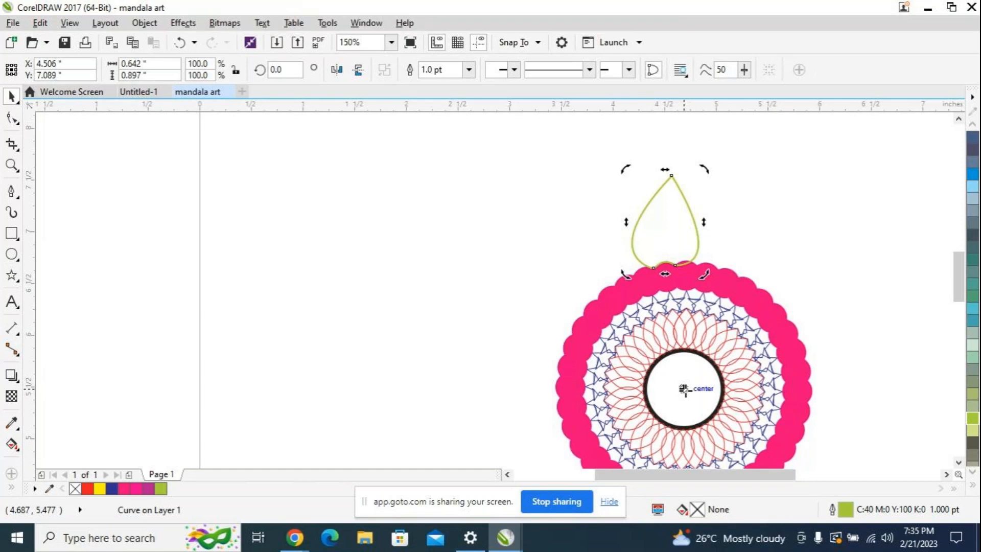
pyautogui.moveTo(683, 388); pyautogui.dragTo(684, 388)
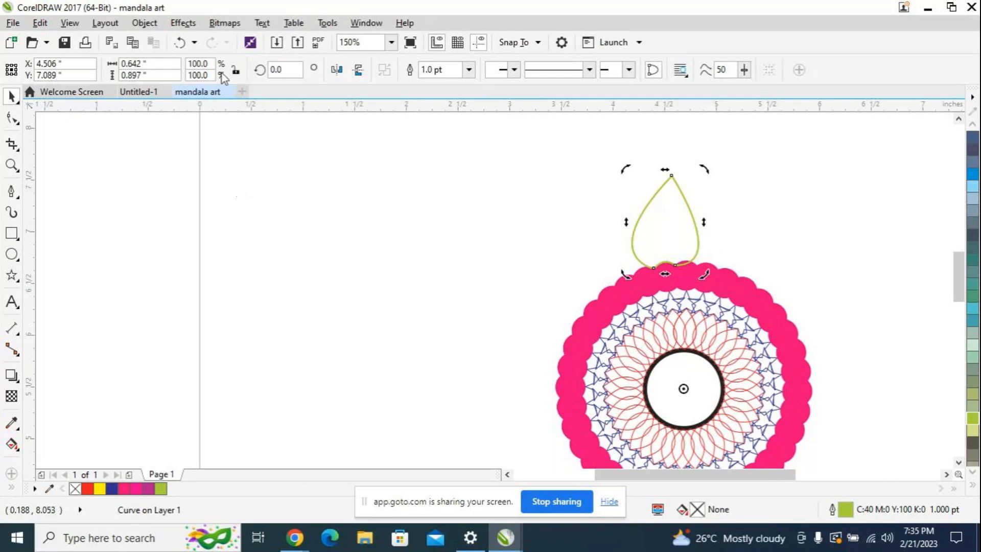
# Step: Rotate the duplicated green petal by 10 degrees around the black circle's center
pyautogui.click(284, 70)
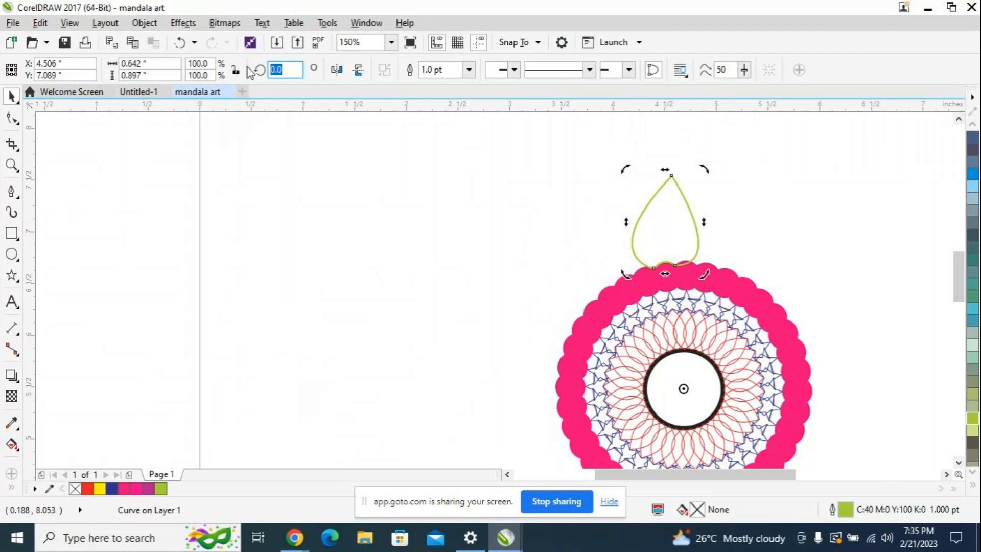
pyautogui.write('10')
pyautogui.press('Return')
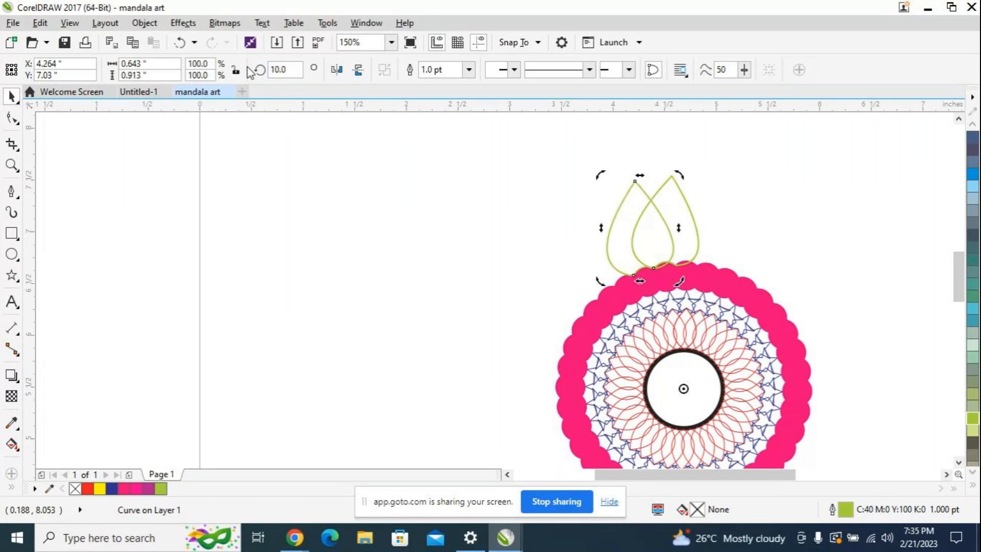
# Step: Repeat the 10-degree petal duplication until the green petals form a full ring around the pink circles
pyautogui.hotkey('ctrl', 'r')
pyautogui.hotkey('ctrl', 'r')
pyautogui.hotkey('ctrl', 'r')
pyautogui.hotkey('ctrl', 'r')
pyautogui.hotkey('ctrl', 'r')
pyautogui.hotkey('ctrl', 'r')
pyautogui.hotkey('ctrl', 'r')
pyautogui.hotkey('ctrl', 'r')
pyautogui.hotkey('ctrl', 'r')
pyautogui.hotkey('ctrl', 'r')
pyautogui.hotkey('ctrl', 'r')
pyautogui.hotkey('ctrl', 'r')
pyautogui.hotkey('ctrl', 'r')
pyautogui.hotkey('ctrl', 'r')
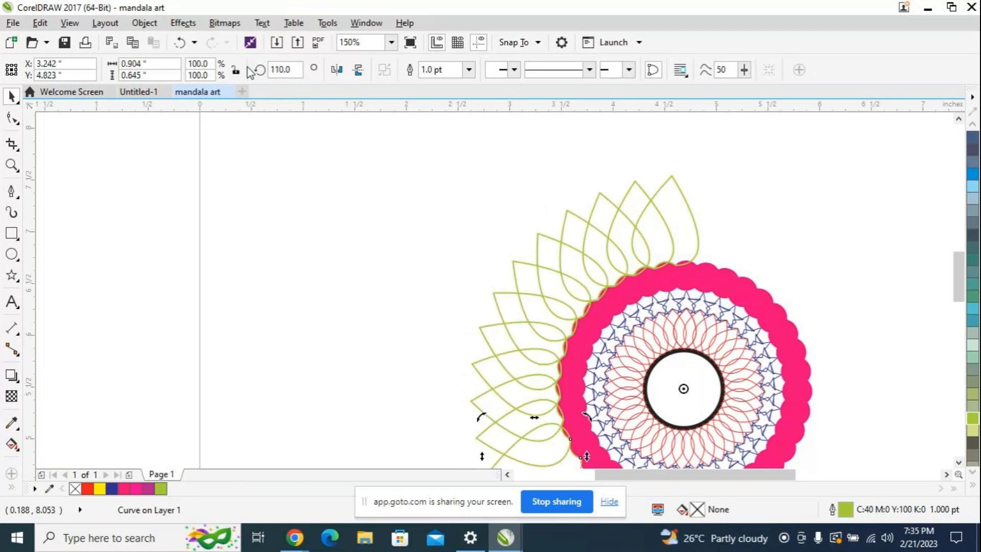
pyautogui.hotkey('ctrl', 'r')
pyautogui.hotkey('ctrl', 'r')
pyautogui.hotkey('ctrl', 'r')
pyautogui.hotkey('ctrl', 'r')
pyautogui.hotkey('ctrl', 'r')
pyautogui.hotkey('ctrl', 'r')
pyautogui.hotkey('ctrl', 'r')
pyautogui.hotkey('ctrl', 'r')
pyautogui.hotkey('ctrl', 'r')
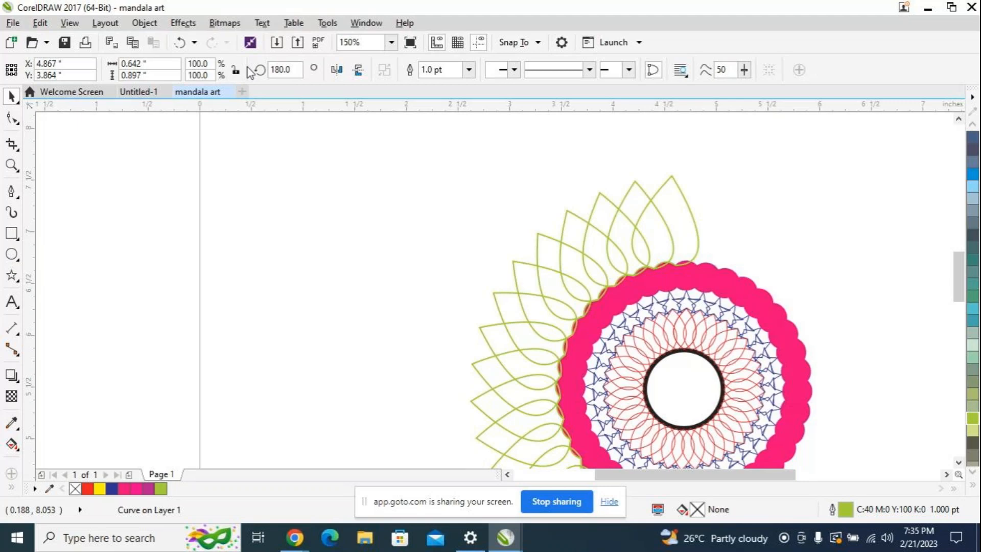
pyautogui.hotkey('ctrl', 'r')
pyautogui.hotkey('ctrl', 'r')
pyautogui.hotkey('ctrl', 'r')
pyautogui.hotkey('ctrl', 'r')
pyautogui.hotkey('ctrl', 'r')
pyautogui.hotkey('ctrl', 'r')
pyautogui.hotkey('ctrl', 'r')
pyautogui.hotkey('ctrl', 'r')
pyautogui.hotkey('ctrl', 'r')
pyautogui.hotkey('ctrl', 'r')
pyautogui.hotkey('ctrl', 'r')
pyautogui.hotkey('ctrl', 'r')
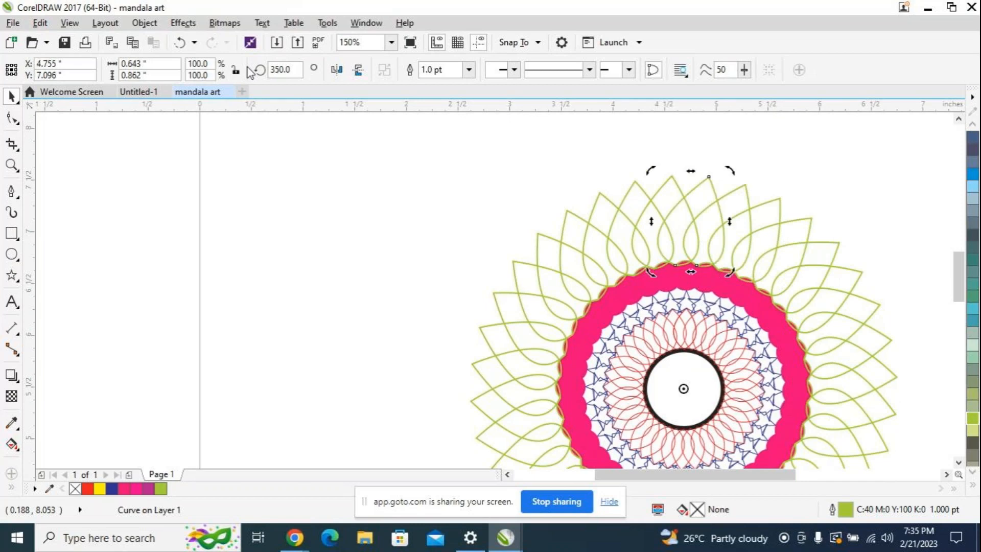
pyautogui.hotkey('ctrl', 'r')
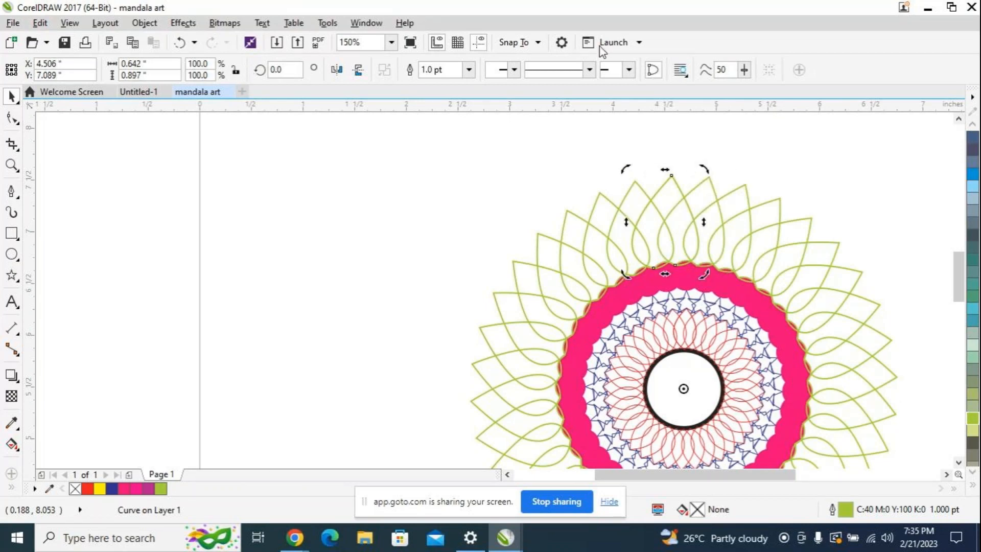
# Step: Scale the whole mandala down to about 2.175 inches wide and center it near X 4.592, Y 6.537 inches
pyautogui.scroll(-4, 807, 298)
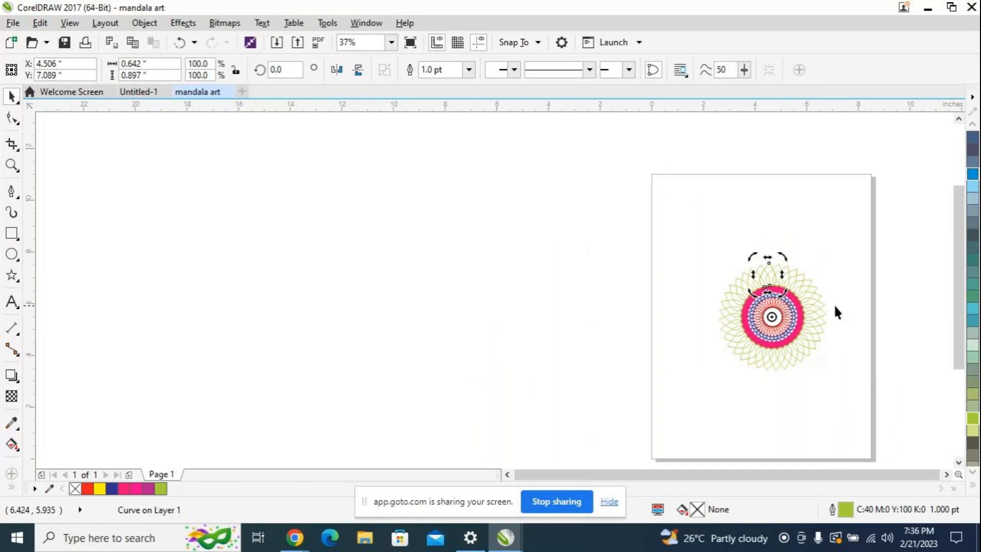
pyautogui.scroll(2, 834, 304)
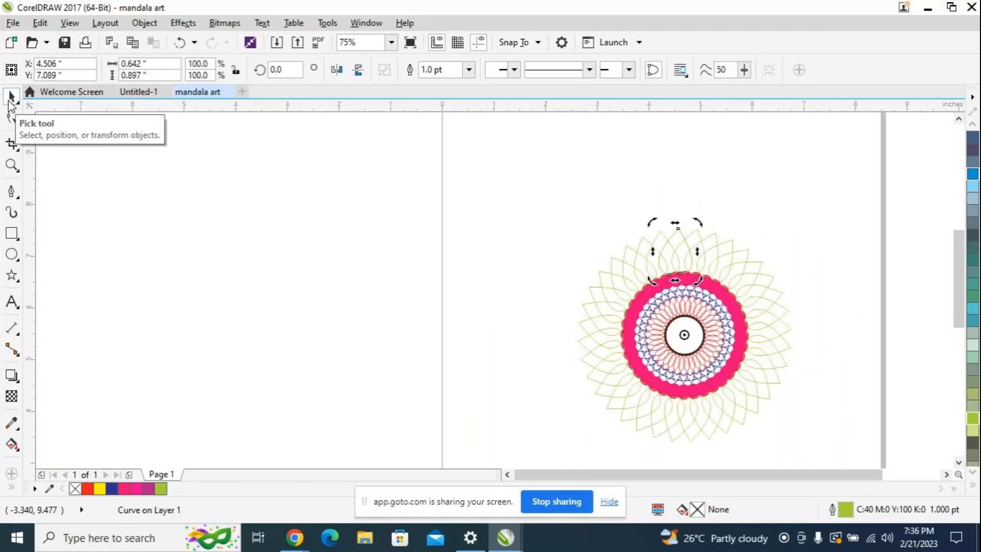
pyautogui.moveTo(433, 185); pyautogui.dragTo(861, 448)
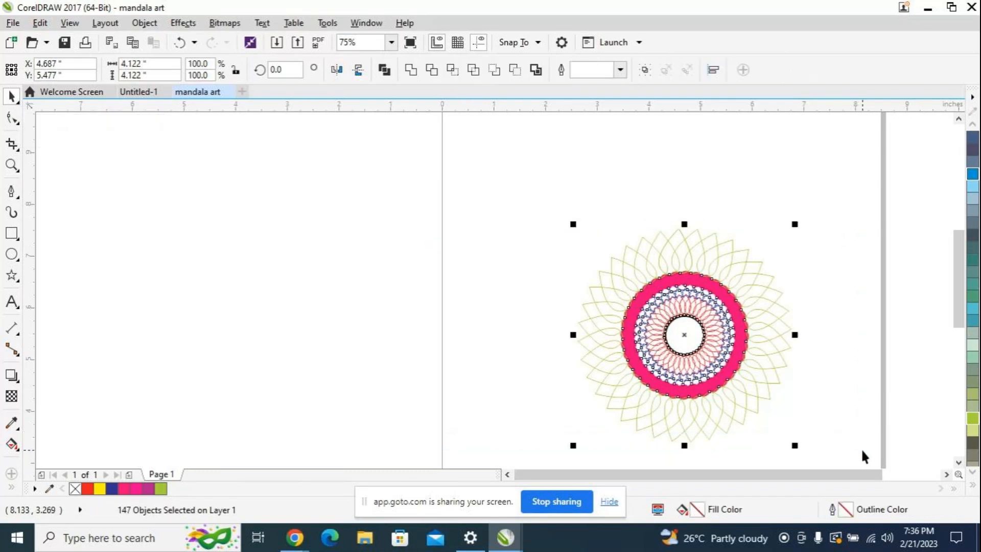
pyautogui.moveTo(795, 446); pyautogui.dragTo(726, 344)
pyautogui.moveTo(634, 285); pyautogui.dragTo(684, 283)
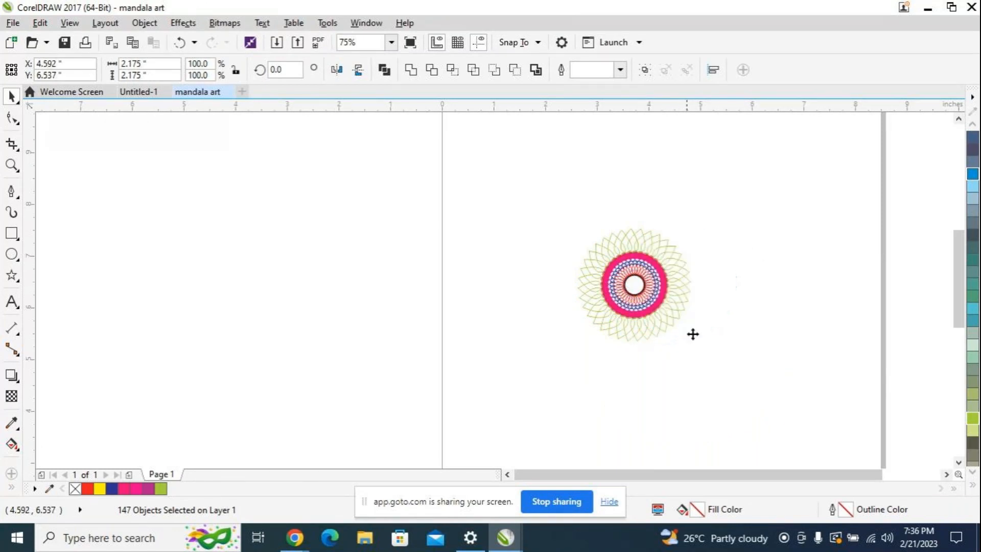
pyautogui.click(757, 237)
# Step: Draw a five-sided polygon about 0.48 by 0.36 inches in the empty area beside the mandala
pyautogui.scroll(1, 756, 236)
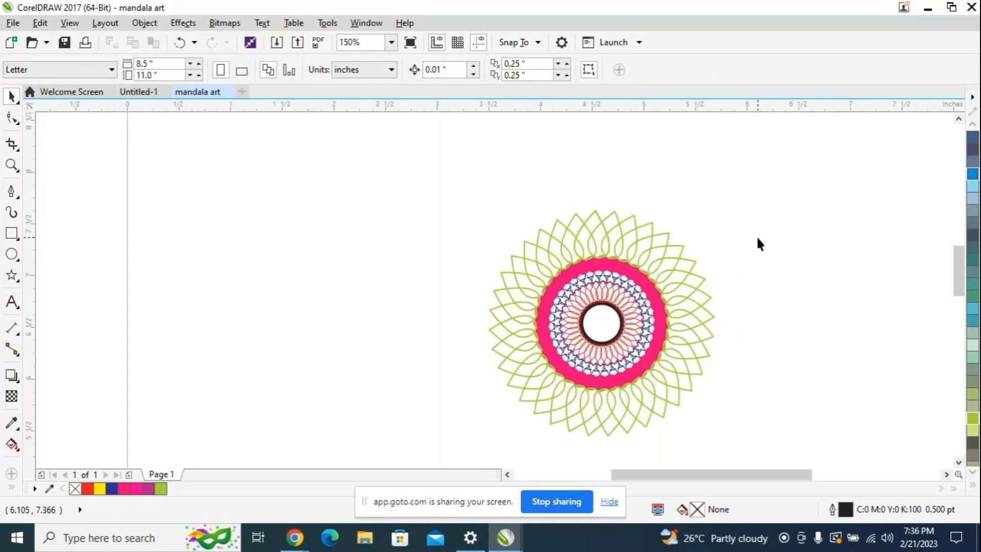
pyautogui.scroll(1, 758, 239)
pyautogui.scroll(-1, 800, 284)
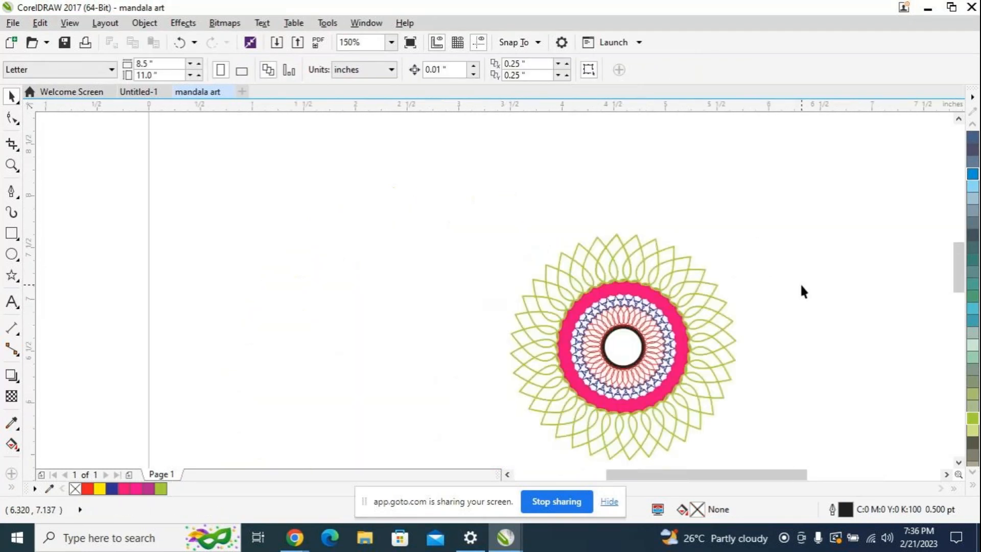
pyautogui.scroll(1, 790, 300)
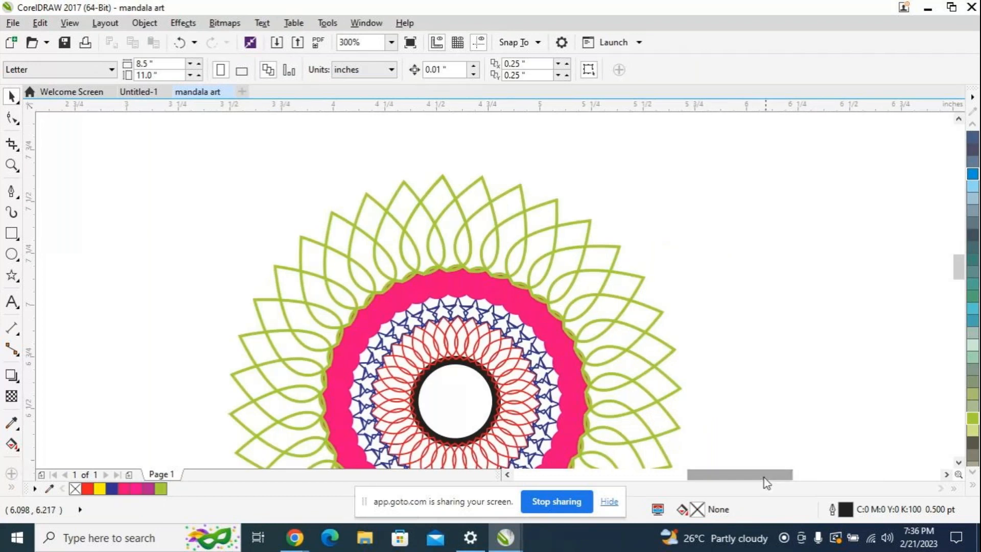
pyautogui.moveTo(767, 483); pyautogui.dragTo(748, 483)
pyautogui.moveTo(961, 276); pyautogui.dragTo(961, 263)
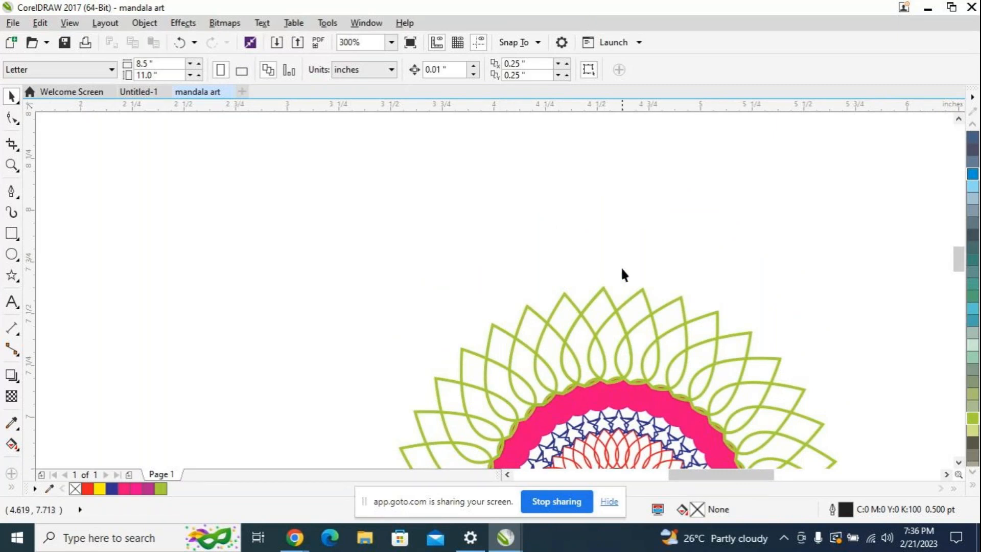
pyautogui.click(19, 284)
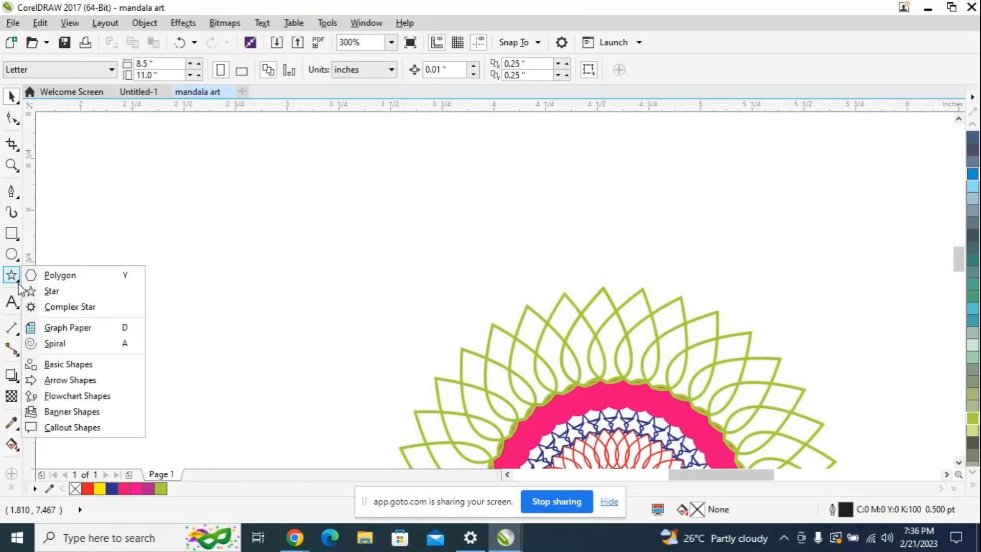
pyautogui.click(57, 280)
pyautogui.moveTo(154, 251); pyautogui.dragTo(258, 330)
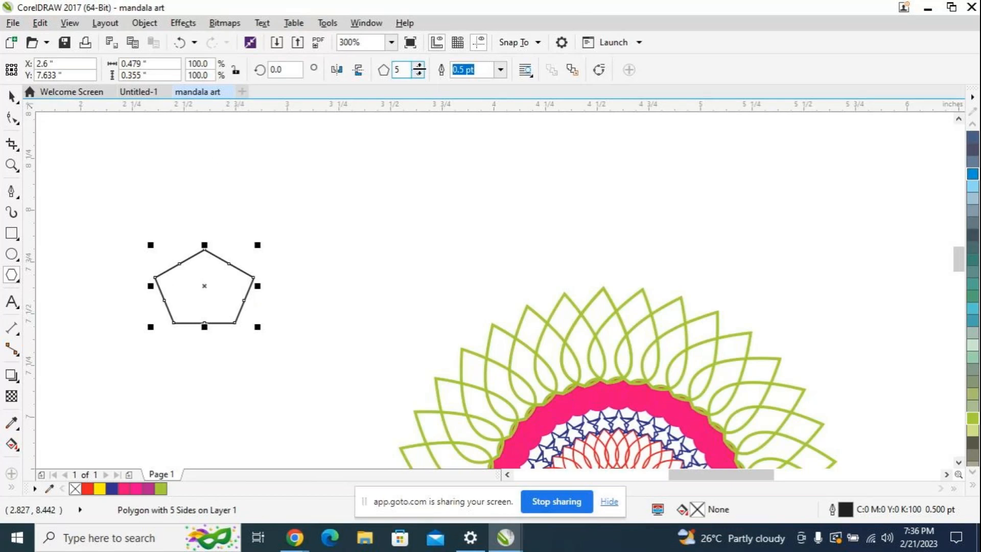
# Step: Set the polygon's number of sides to 6
pyautogui.click(418, 66)
pyautogui.click(418, 66)
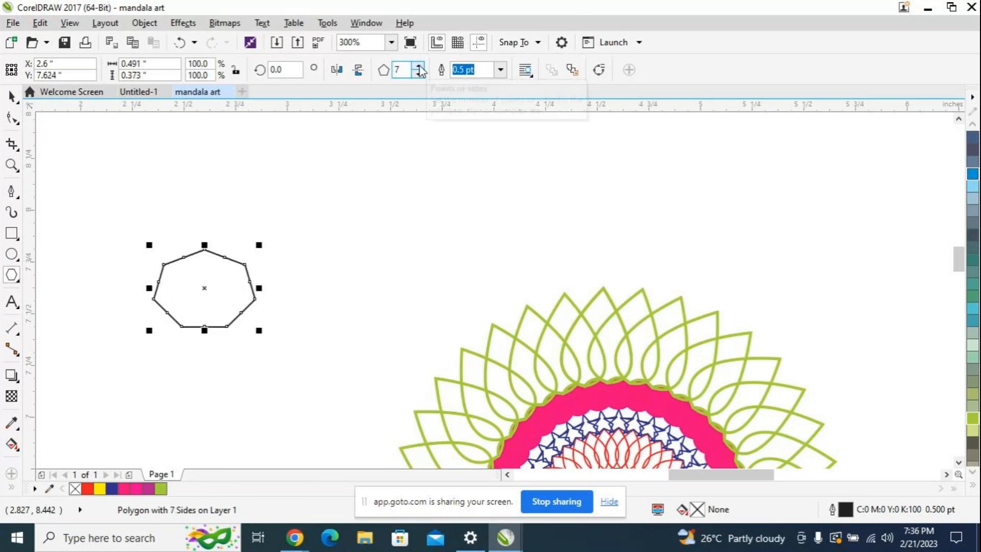
pyautogui.click(418, 74)
pyautogui.click(418, 75)
pyautogui.click(418, 74)
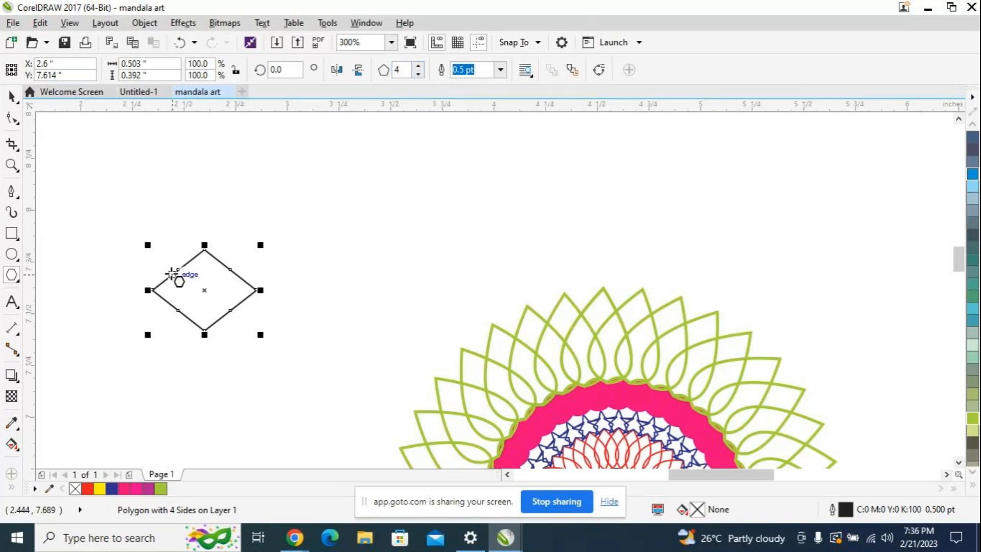
pyautogui.click(419, 74)
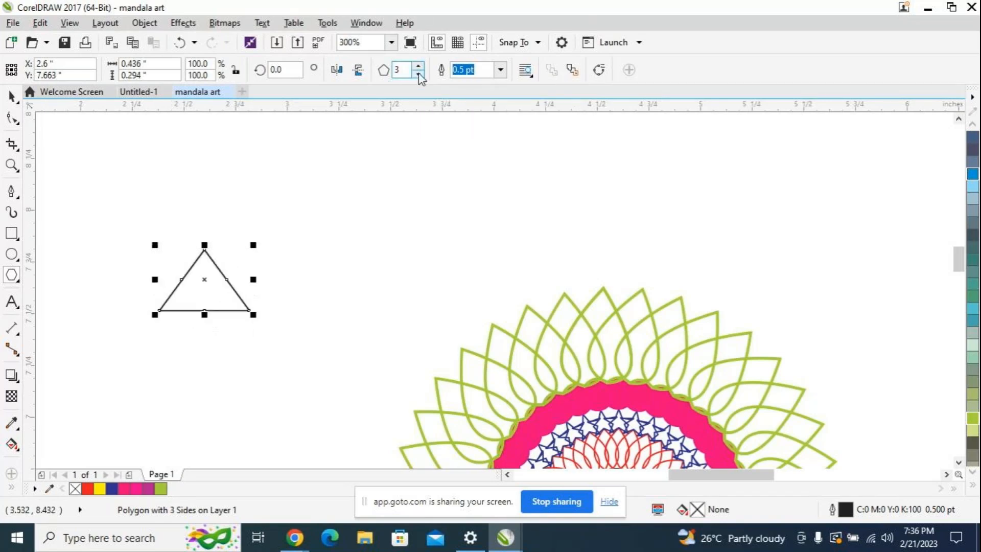
pyautogui.click(418, 65)
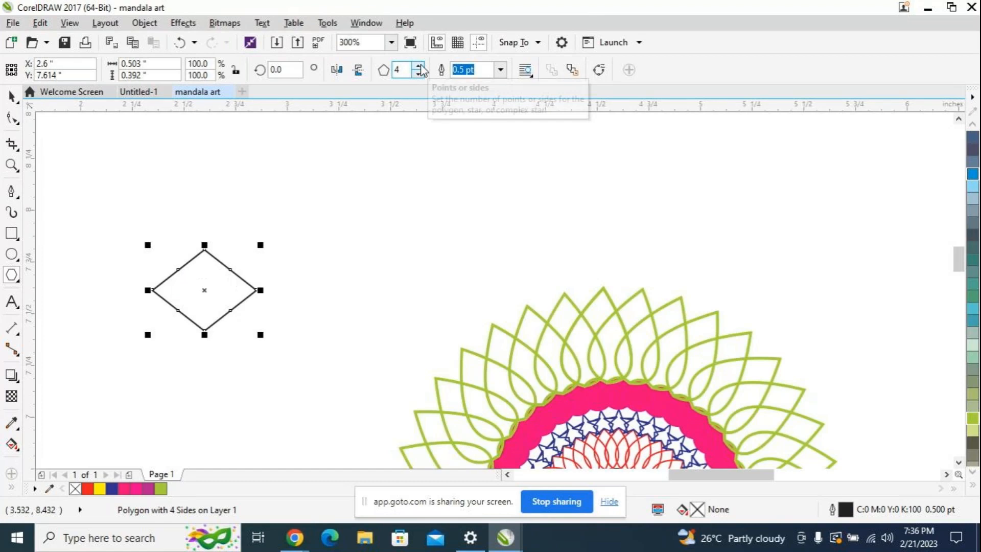
pyautogui.click(419, 65)
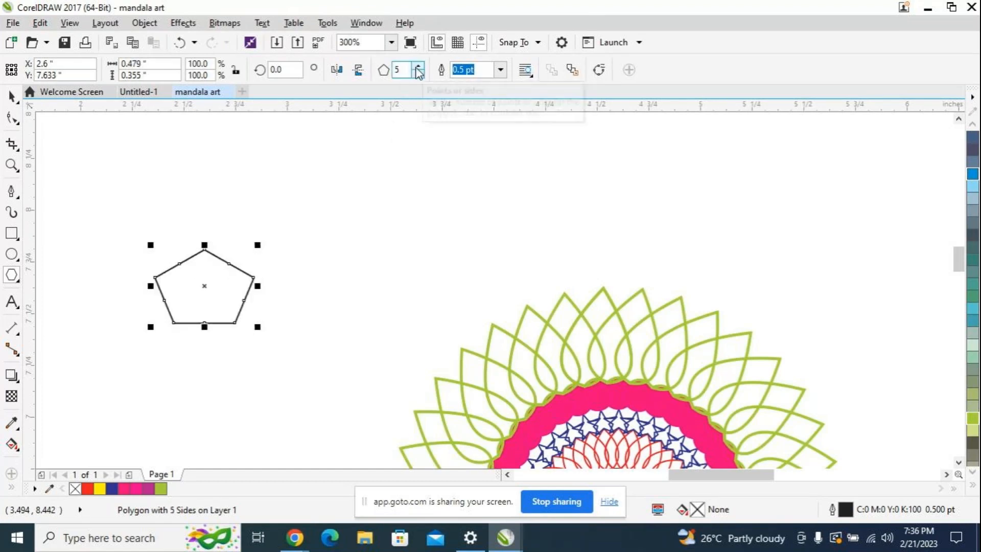
pyautogui.click(419, 65)
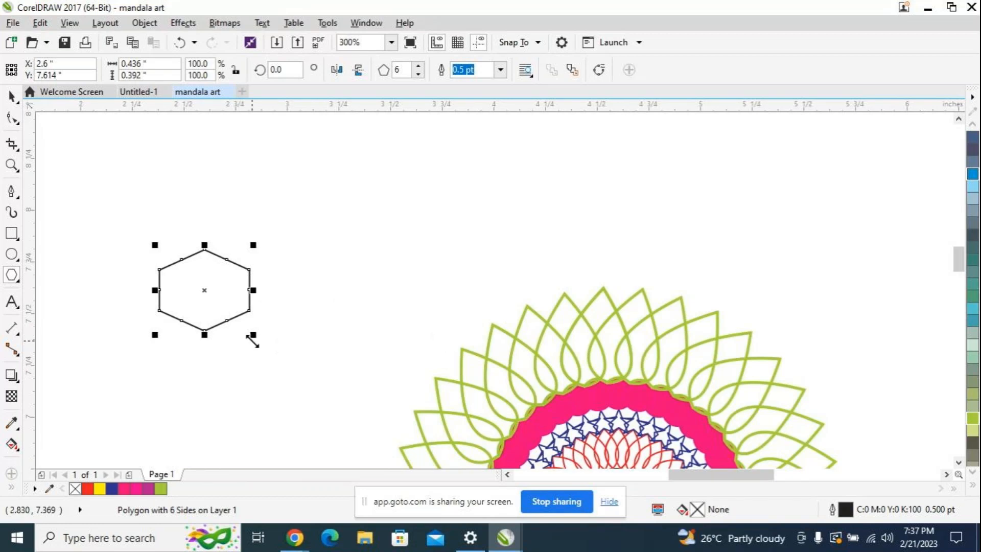
# Step: Scale the hexagon down to 31% and place it between the tips of the two topmost green petals
pyautogui.moveTo(254, 335); pyautogui.dragTo(621, 283)
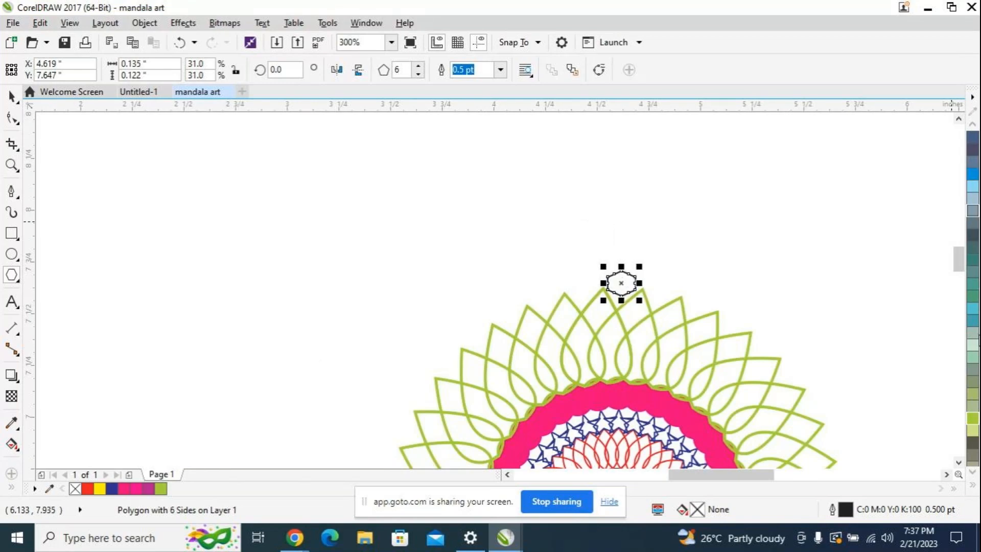
# Step: Fill the hexagon with the yellow-orange color C:0 M:20 Y:100 K:0
pyautogui.scroll(-5, 973, 423)
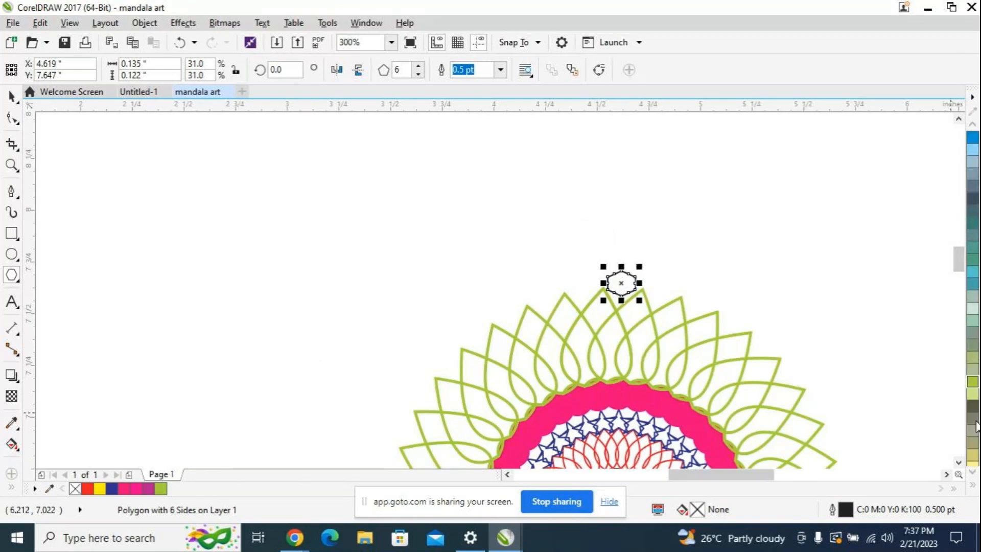
pyautogui.scroll(-3, 974, 423)
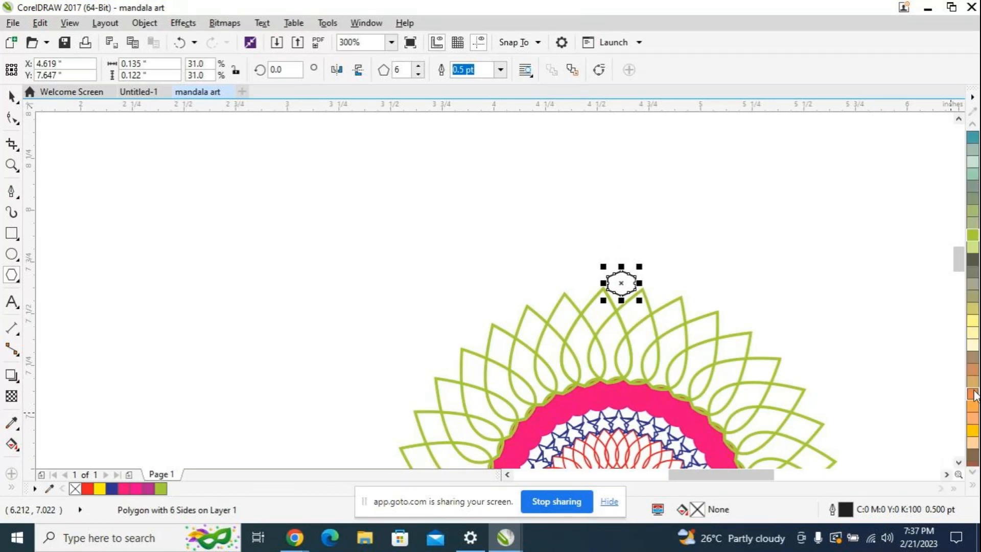
pyautogui.click(974, 395)
pyautogui.scroll(-3, 973, 399)
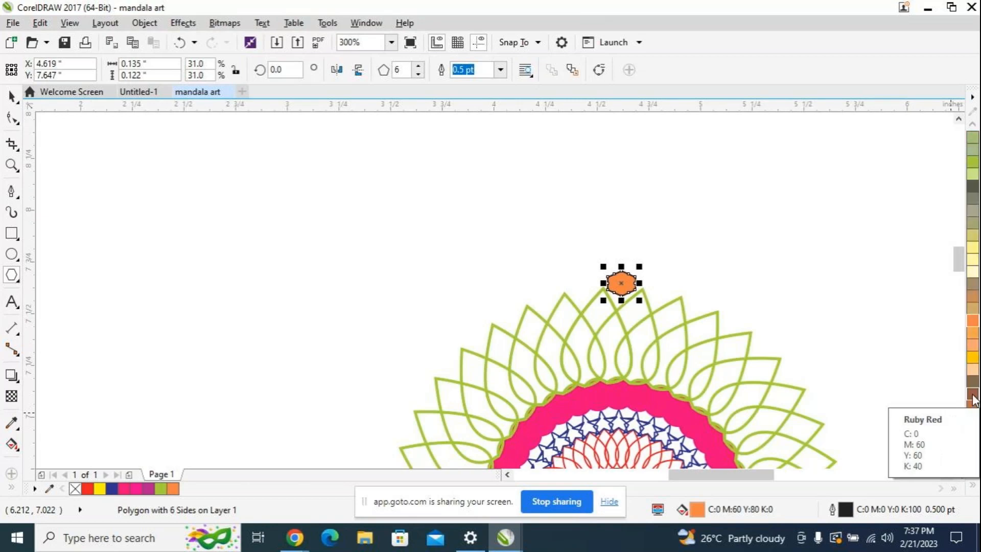
pyautogui.click(973, 357)
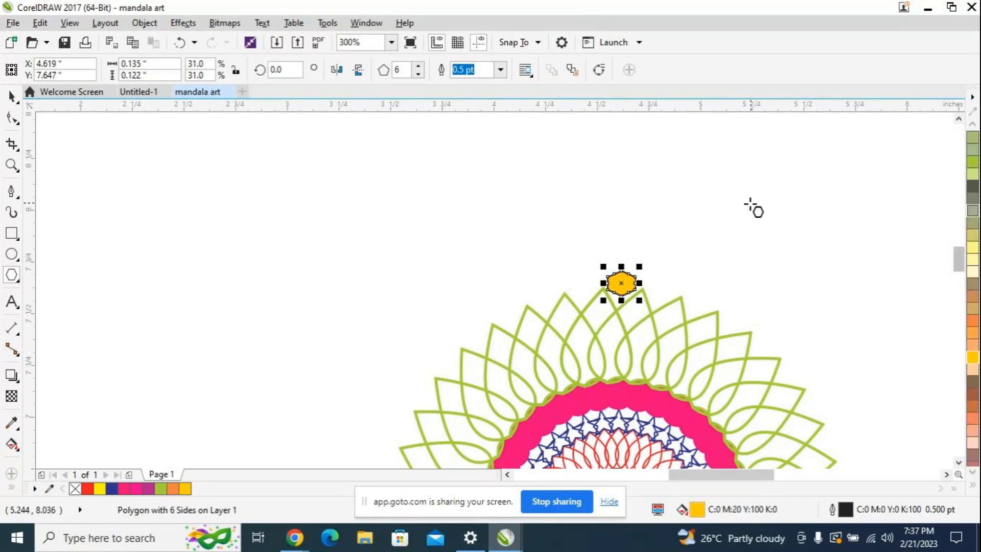
# Step: Remove the outline from the yellow-orange hexagon at the top of the mandala
pyautogui.scroll(-5, 973, 212)
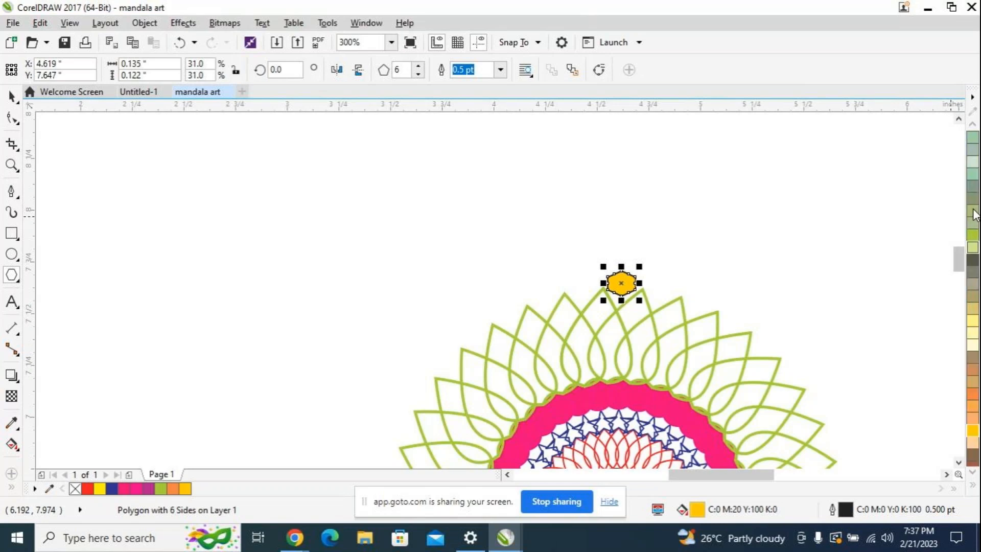
pyautogui.scroll(6, 973, 212)
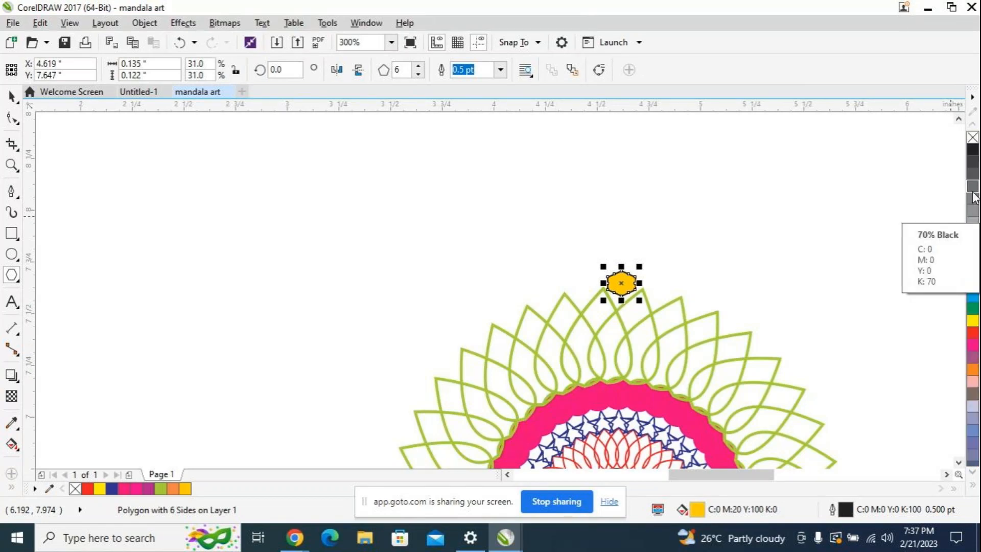
pyautogui.rightClick(972, 138)
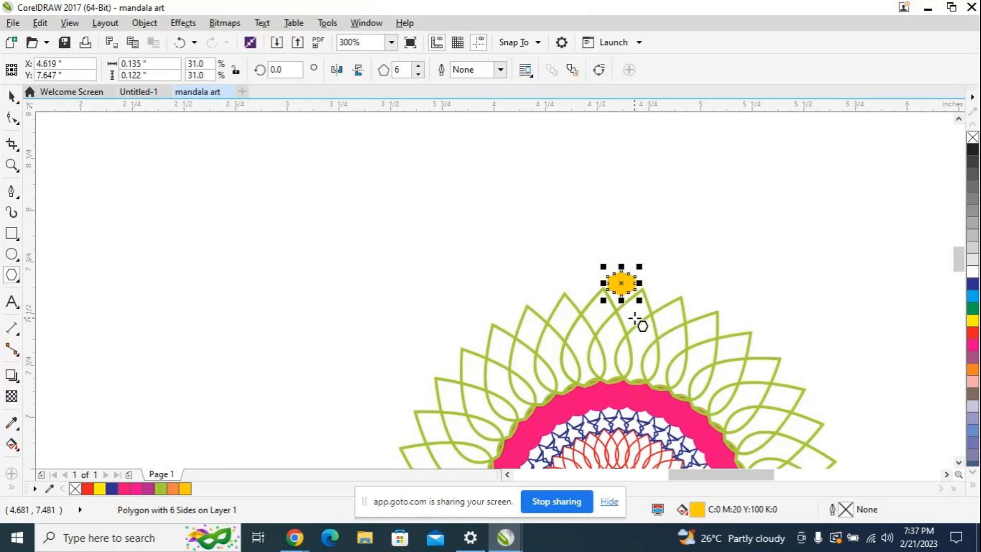
# Step: Duplicate the hexagon and place the copy exactly over the original, centre on centre
pyautogui.hotkey('ctrl', 'd')
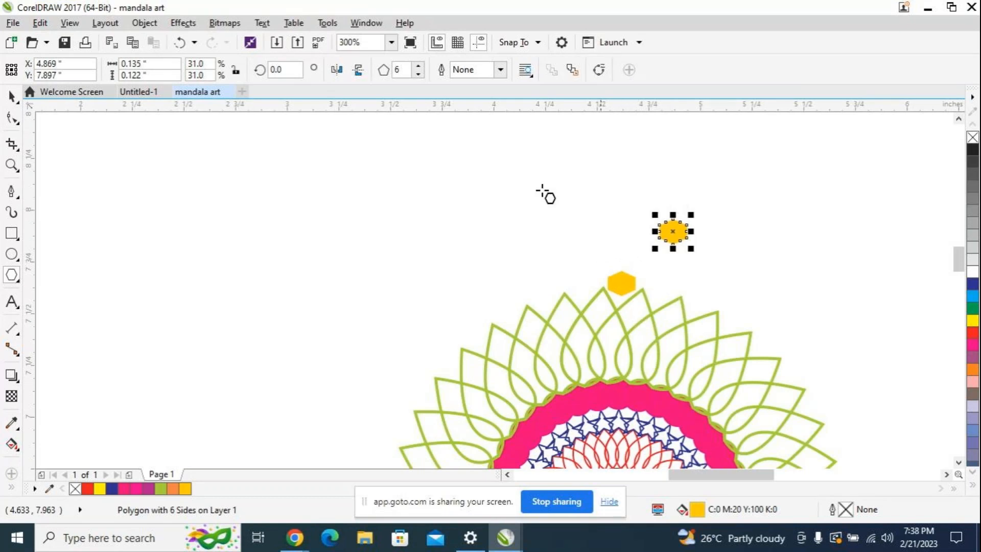
pyautogui.click(12, 96)
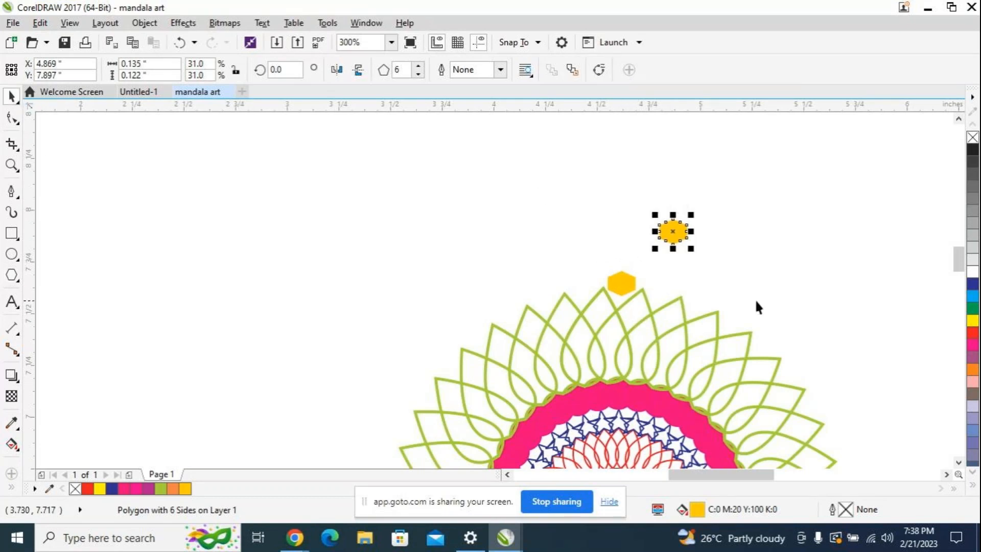
pyautogui.moveTo(677, 228); pyautogui.dragTo(622, 284)
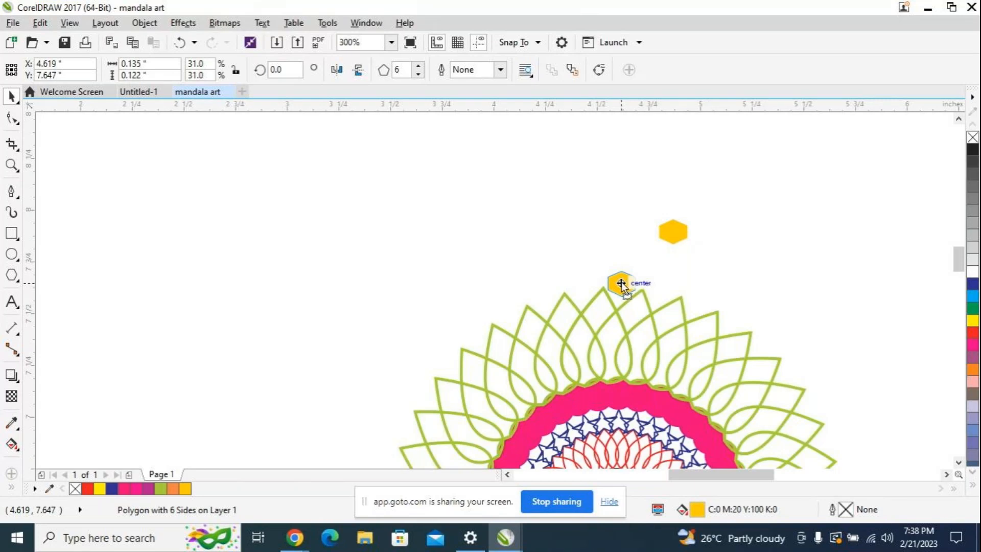
pyautogui.moveTo(622, 283); pyautogui.dragTo(622, 283)
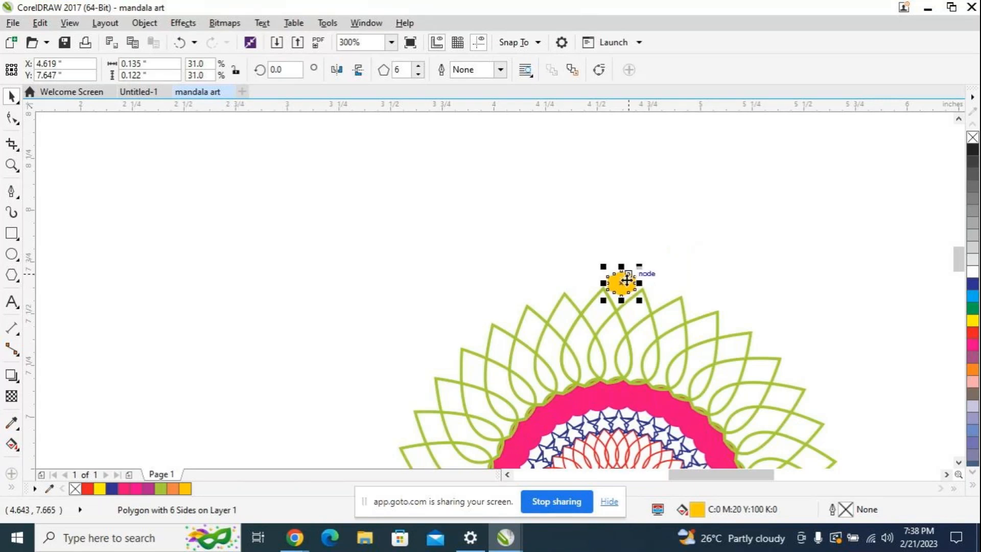
# Step: Move the hexagon's centre of rotation to the centre of the black circle in the middle of the mandala
pyautogui.click(621, 283)
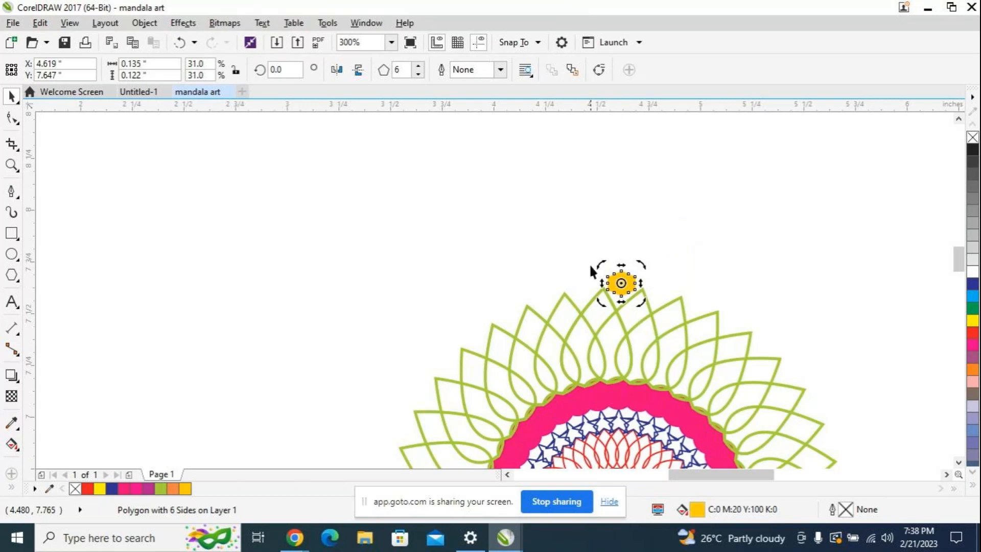
pyautogui.scroll(-2, 624, 285)
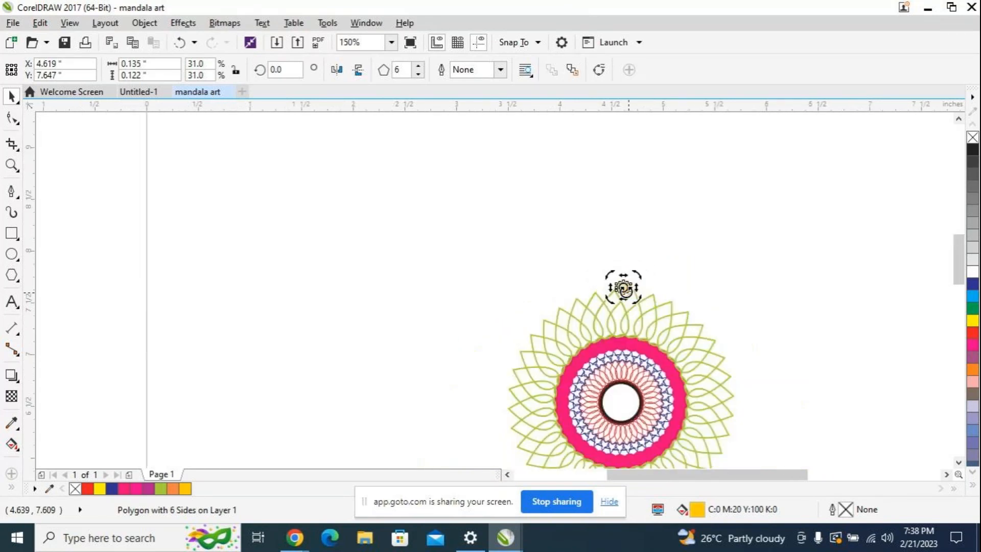
pyautogui.scroll(2, 627, 289)
pyautogui.scroll(1, 627, 289)
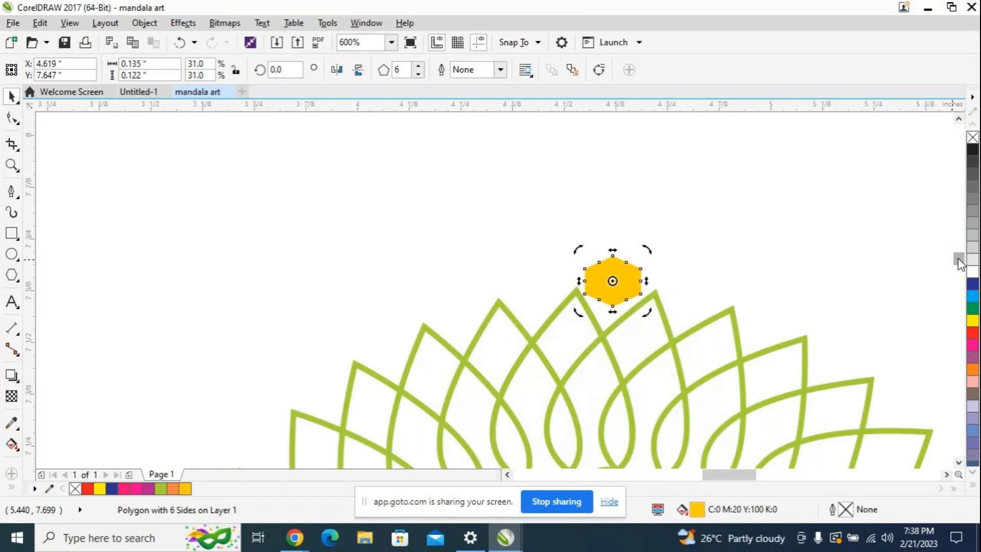
pyautogui.moveTo(958, 258); pyautogui.dragTo(958, 267)
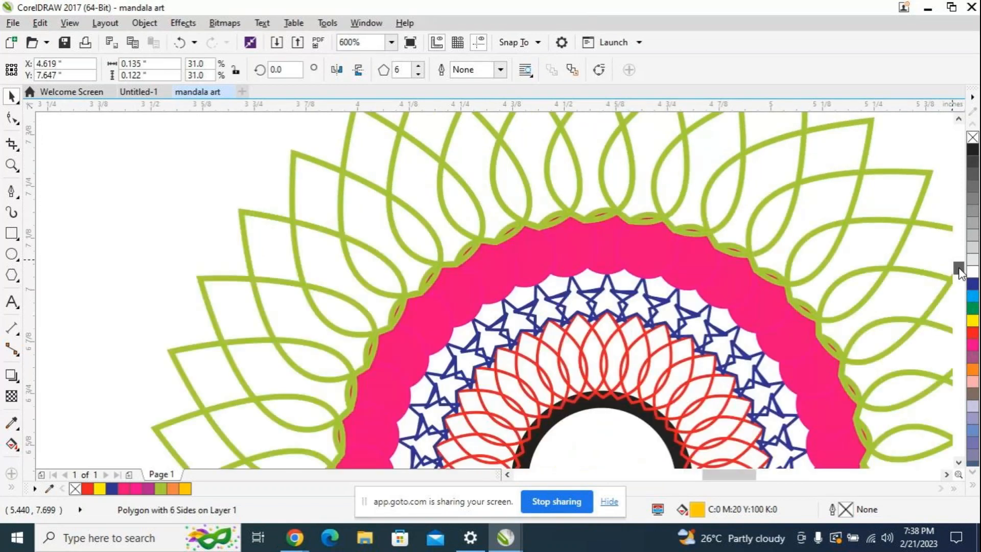
pyautogui.scroll(-1, 716, 259)
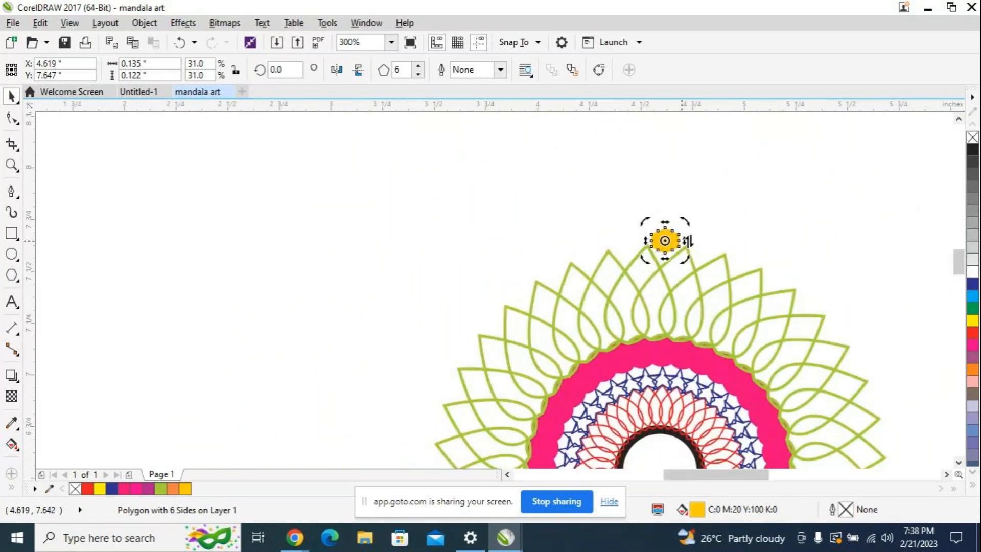
pyautogui.scroll(-1, 751, 243)
pyautogui.scroll(1, 751, 243)
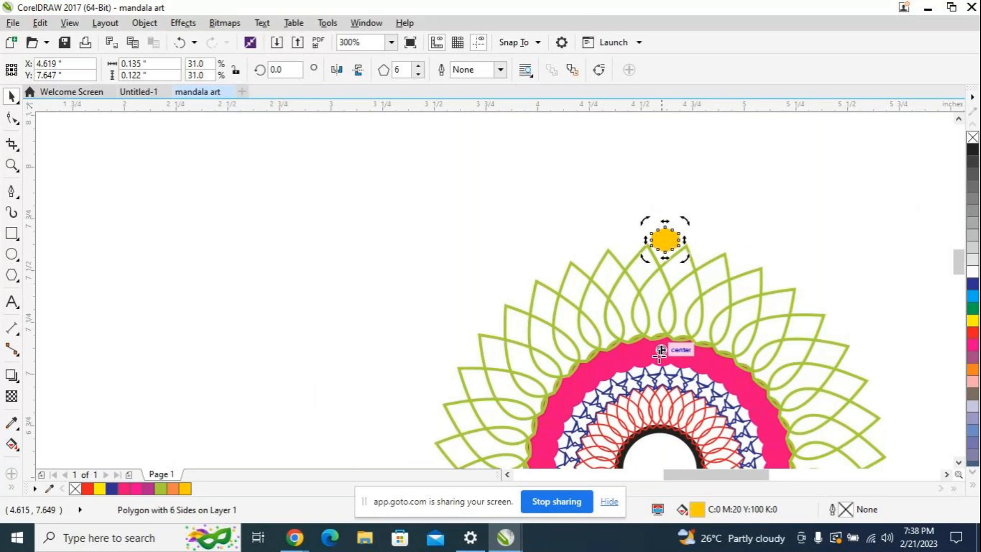
pyautogui.middleClick(658, 446)
pyautogui.moveTo(659, 465); pyautogui.dragTo(659, 411)
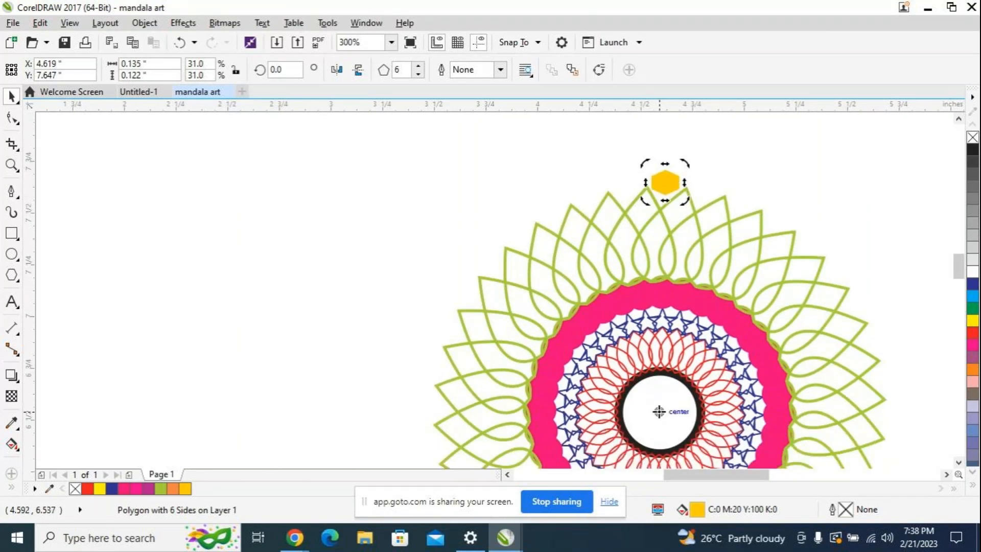
pyautogui.moveTo(659, 412); pyautogui.dragTo(659, 412)
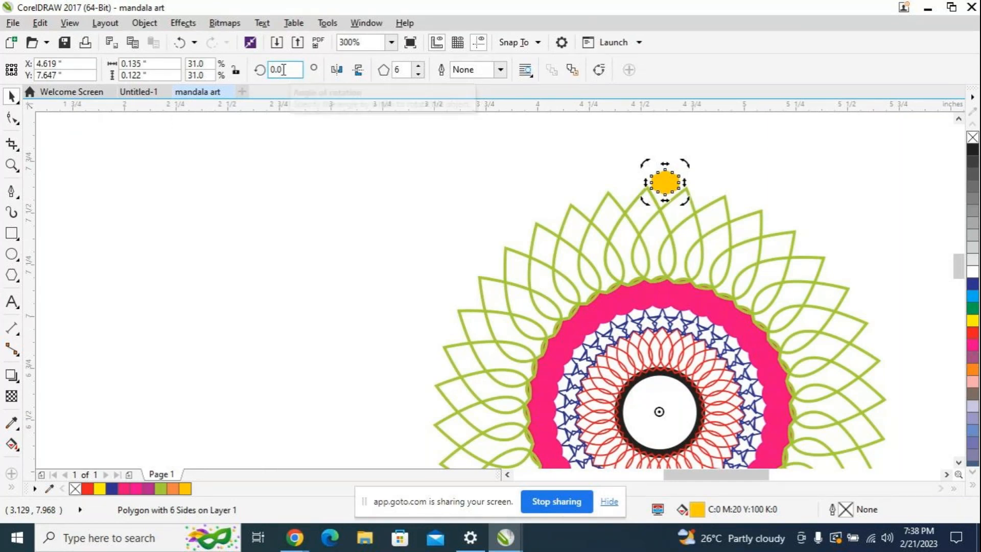
# Step: Create a copy of the hexagon rotated by 10° about the mandala's centre
pyautogui.press('BackSpace')
pyautogui.press('BackSpace')
pyautogui.press('BackSpace')
pyautogui.write('10')
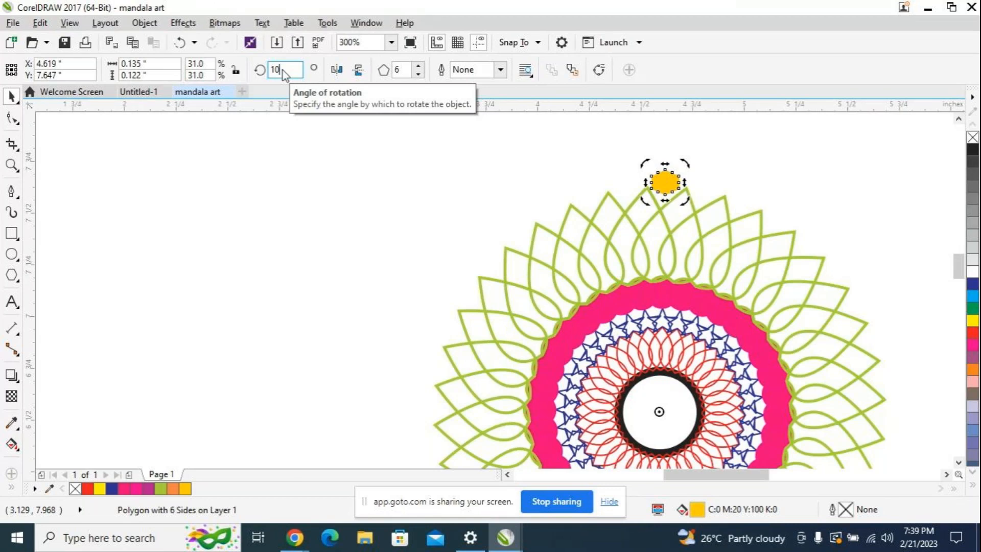
pyautogui.press('Return')
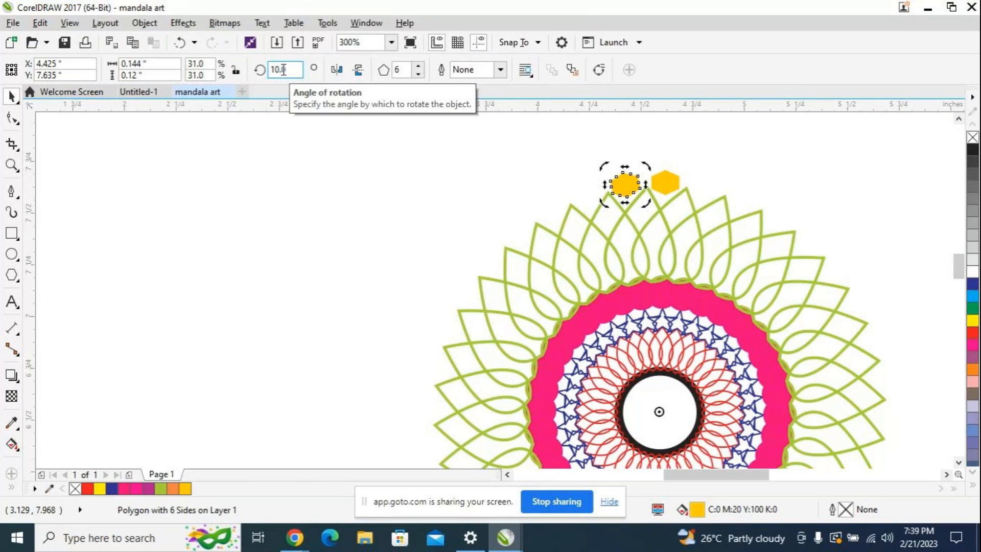
# Step: Repeat the 10° rotated copy up to 350° so hexagons form a full ring around the green petals, and clear the selection
pyautogui.press('Return')
pyautogui.press('Return')
pyautogui.press('Return')
pyautogui.press('Return')
pyautogui.press('Return')
pyautogui.press('Return')
pyautogui.press('Return')
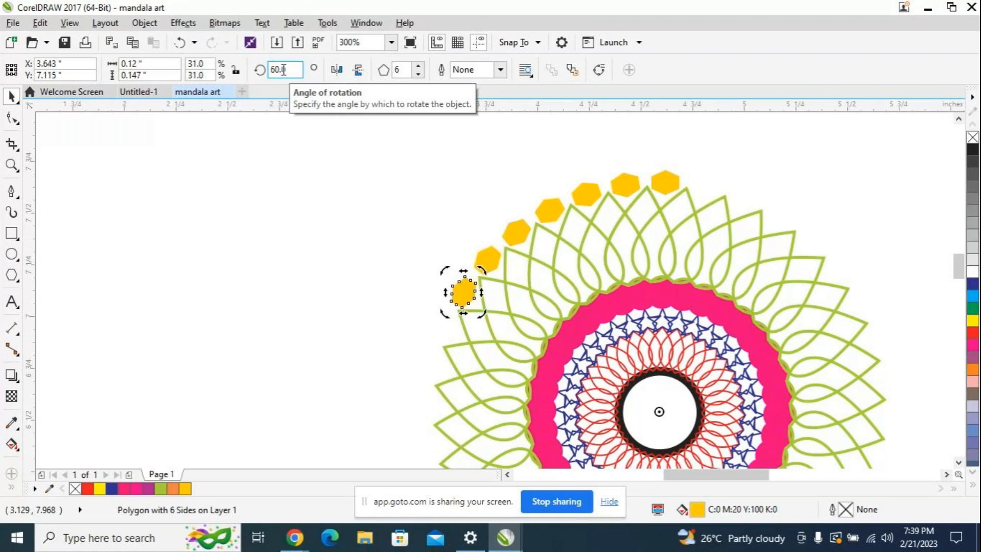
pyautogui.press('Return')
pyautogui.press('Return')
pyautogui.press('Return')
pyautogui.press('Return')
pyautogui.press('Return')
pyautogui.press('Return')
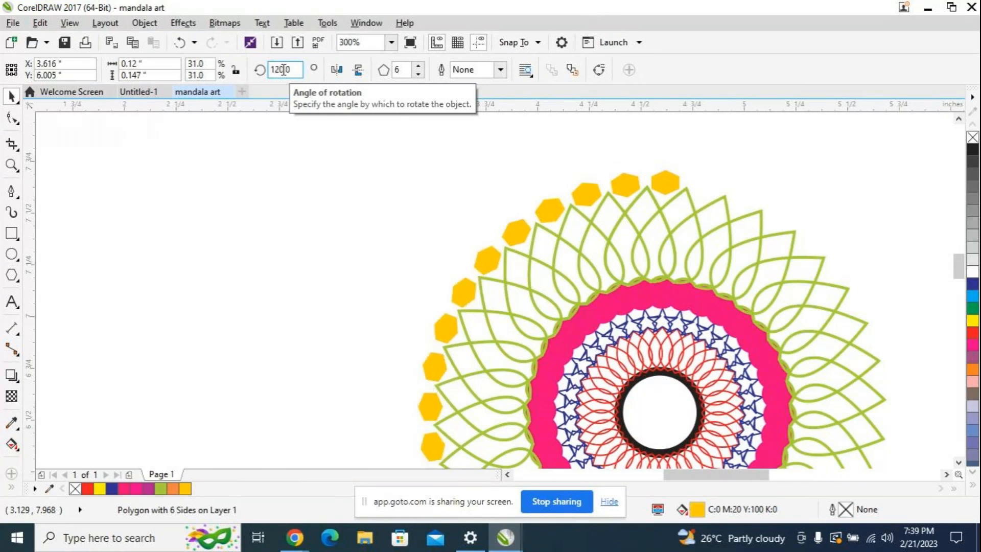
pyautogui.press('Return')
pyautogui.press('Return')
pyautogui.press('Return')
pyautogui.press('Return')
pyautogui.press('Return')
pyautogui.press('Return')
pyautogui.press('Return')
pyautogui.press('Return')
pyautogui.press('Return')
pyautogui.press('Return')
pyautogui.press('Return')
pyautogui.press('Return')
pyautogui.press('Return')
pyautogui.press('Return')
pyautogui.press('Return')
pyautogui.press('Return')
pyautogui.press('Return')
pyautogui.press('Return')
pyautogui.press('Return')
pyautogui.press('Return')
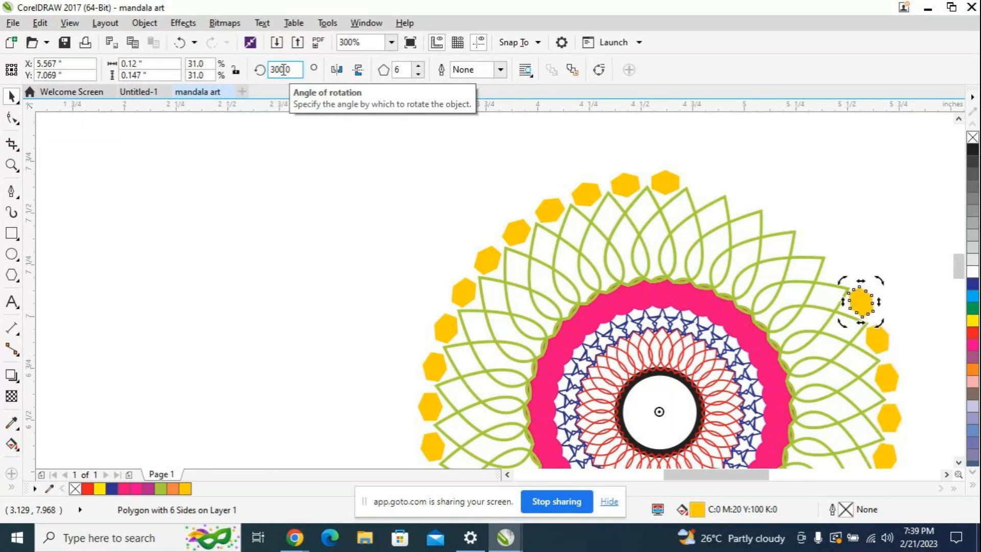
pyautogui.press('Return')
pyautogui.press('Return')
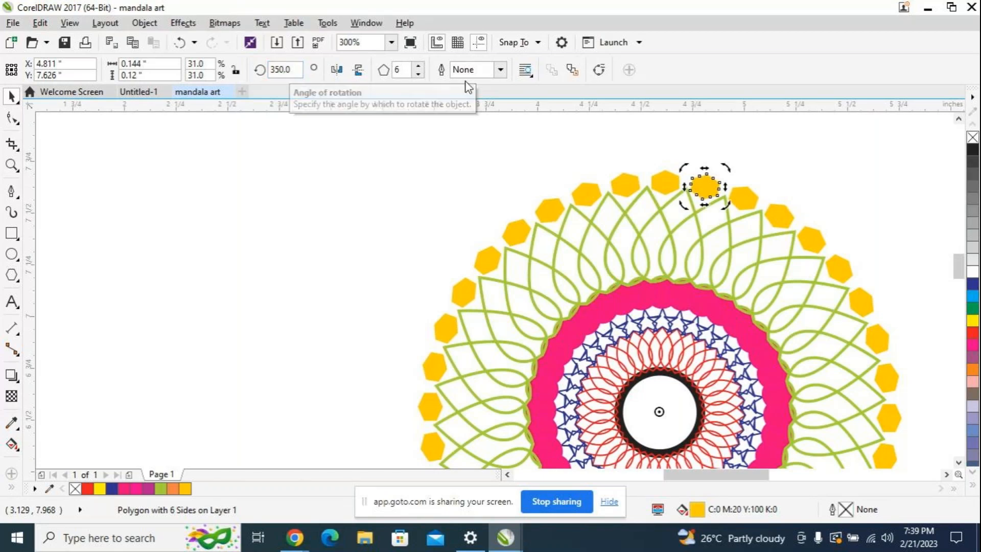
pyautogui.scroll(-2, 801, 204)
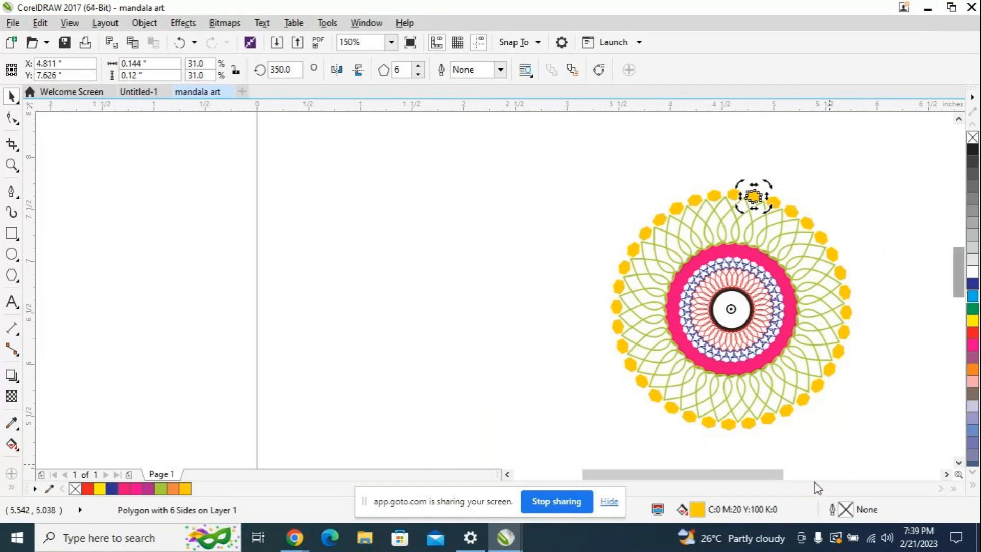
pyautogui.moveTo(757, 474); pyautogui.dragTo(782, 478)
pyautogui.scroll(1, 800, 284)
pyautogui.scroll(-1, 802, 285)
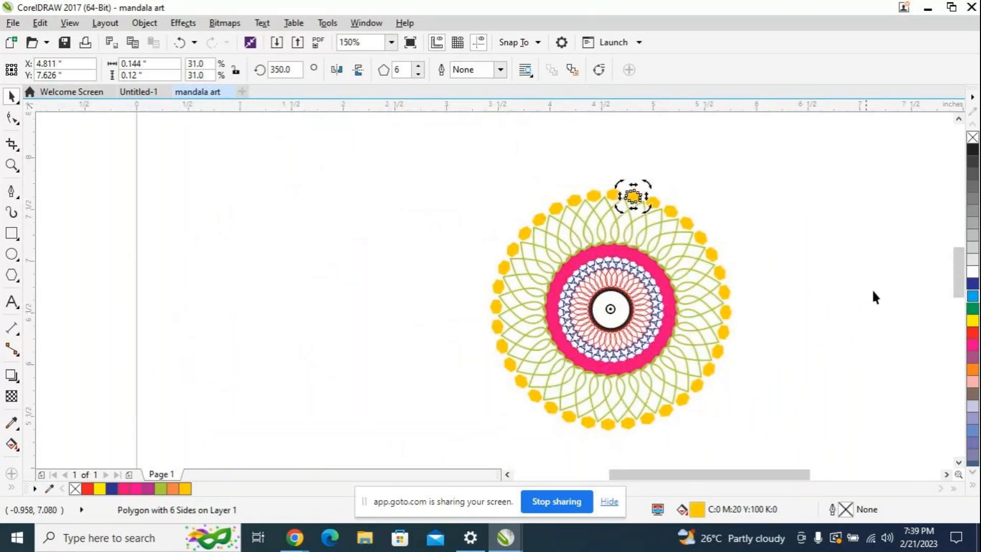
pyautogui.click(793, 263)
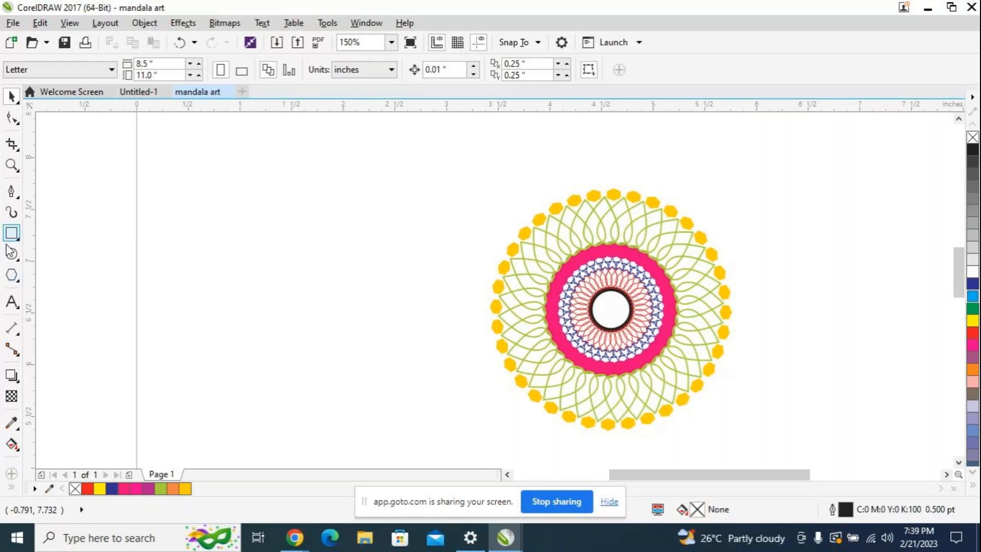
# Step: Draw a star about 0.875 by 0.875 inches in the empty area beside the mandala and set its number of points to 3
pyautogui.click(17, 282)
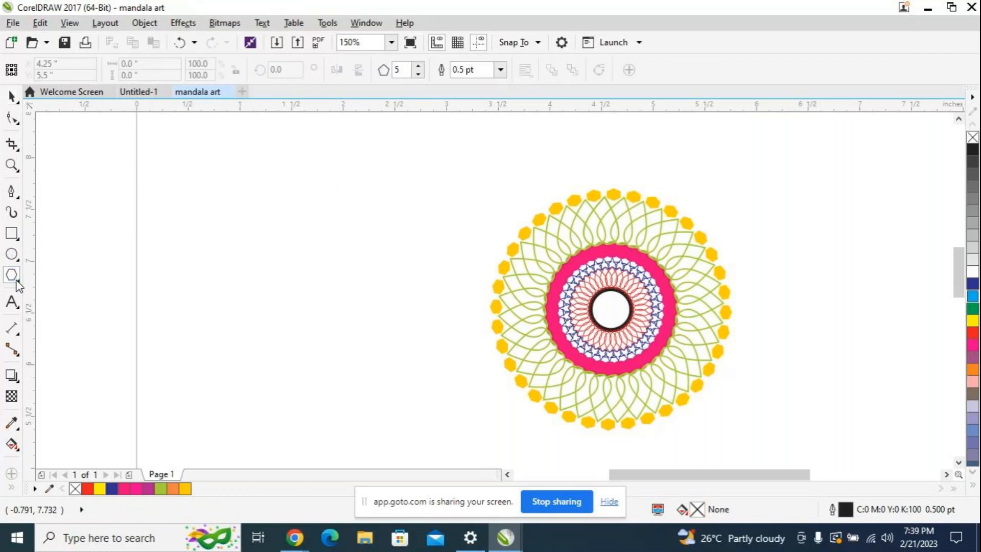
pyautogui.click(17, 281)
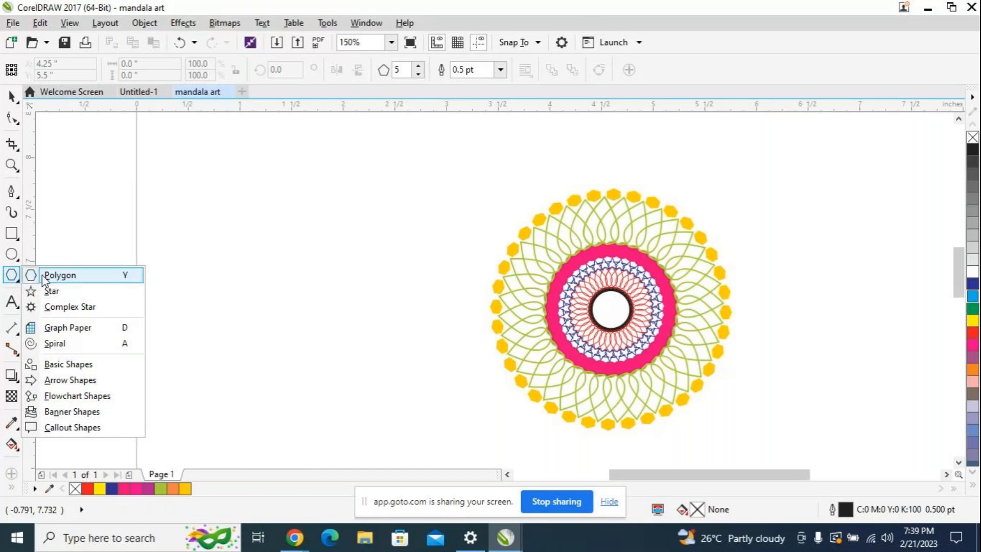
pyautogui.click(74, 291)
pyautogui.moveTo(325, 278)
pyautogui.mouseDown()
pyautogui.moveTo(364, 344)
pyautogui.moveTo(396, 365)
pyautogui.mouseUp()
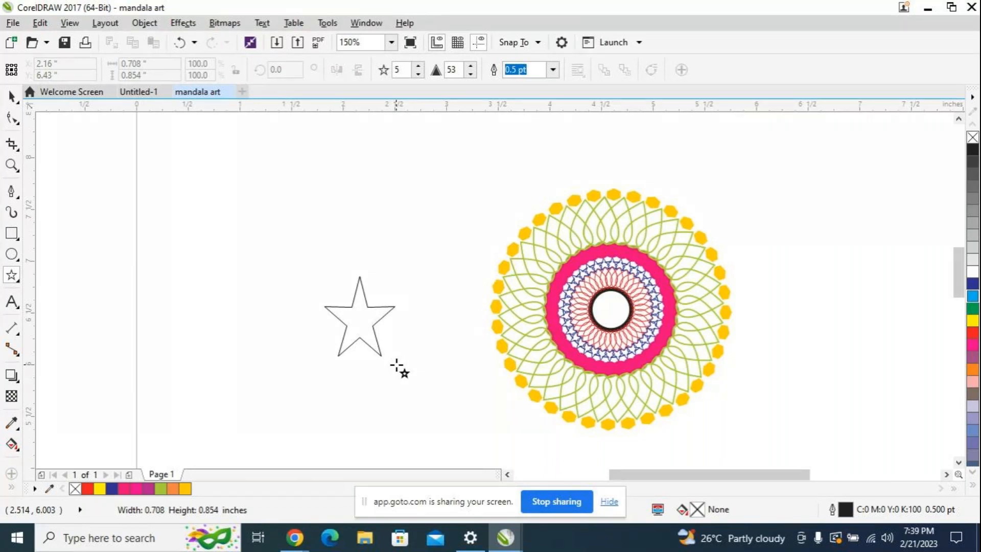
pyautogui.moveTo(396, 365); pyautogui.dragTo(402, 367)
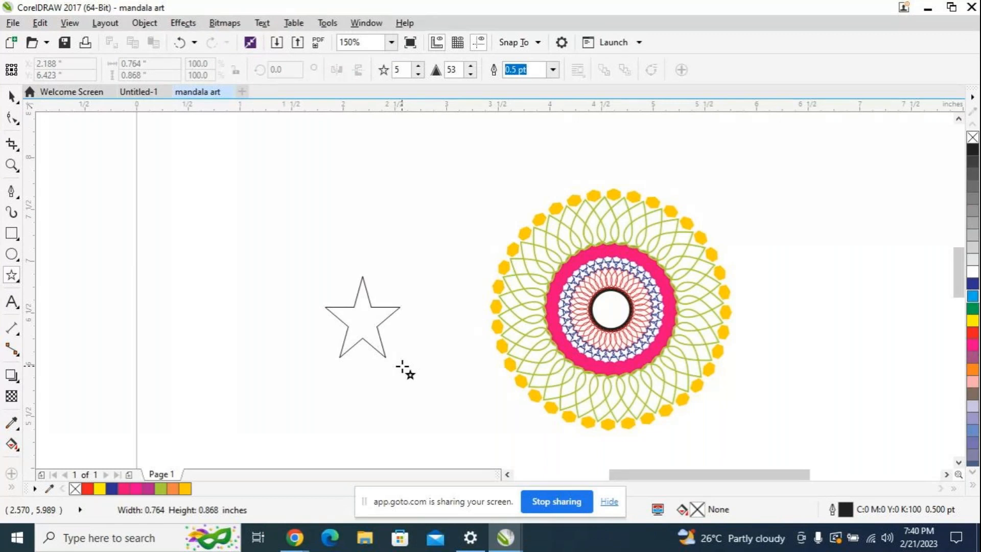
pyautogui.moveTo(402, 367); pyautogui.dragTo(402, 368)
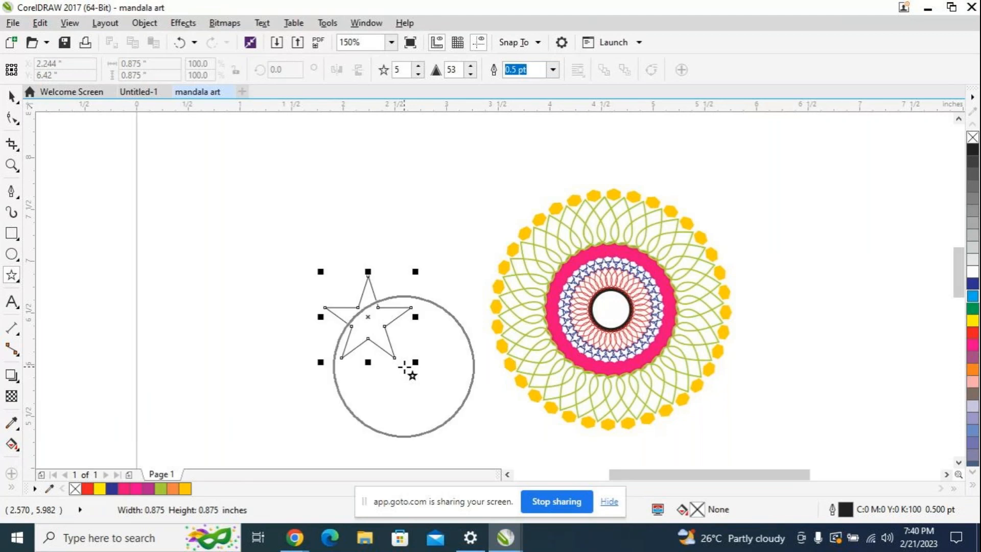
pyautogui.click(419, 75)
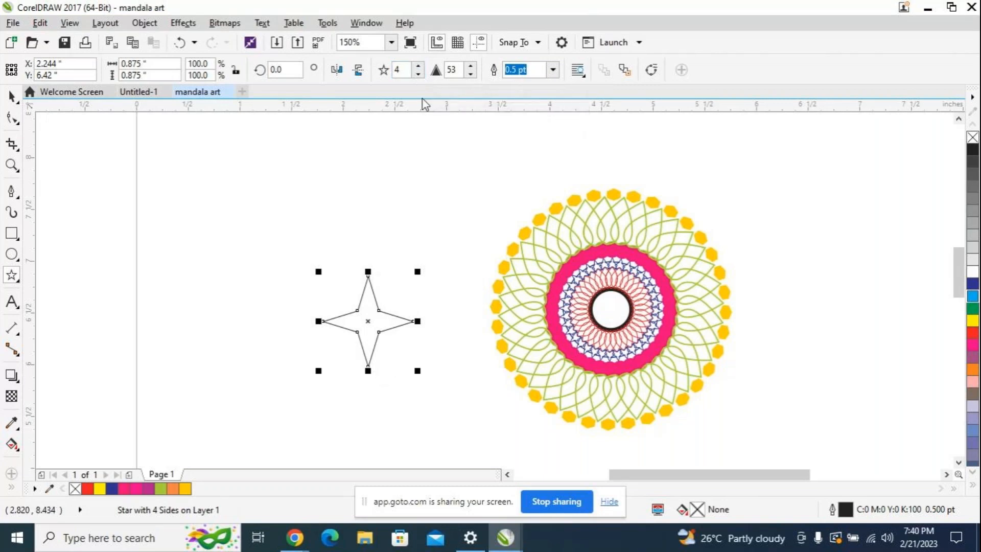
pyautogui.click(418, 74)
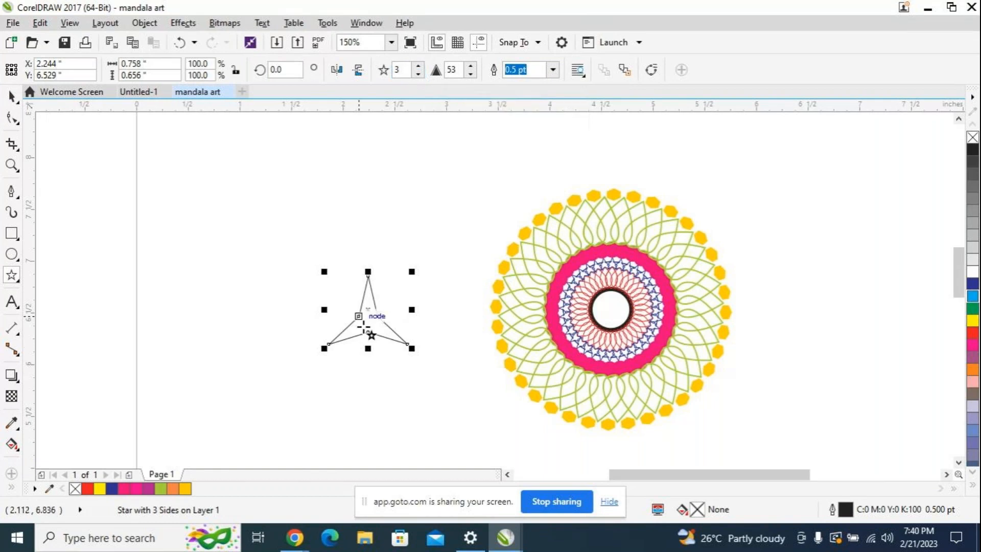
# Step: Scale the three-pointed star down to 23.6% and place it above the hexagon ring near the top of the mandala
pyautogui.click(366, 312)
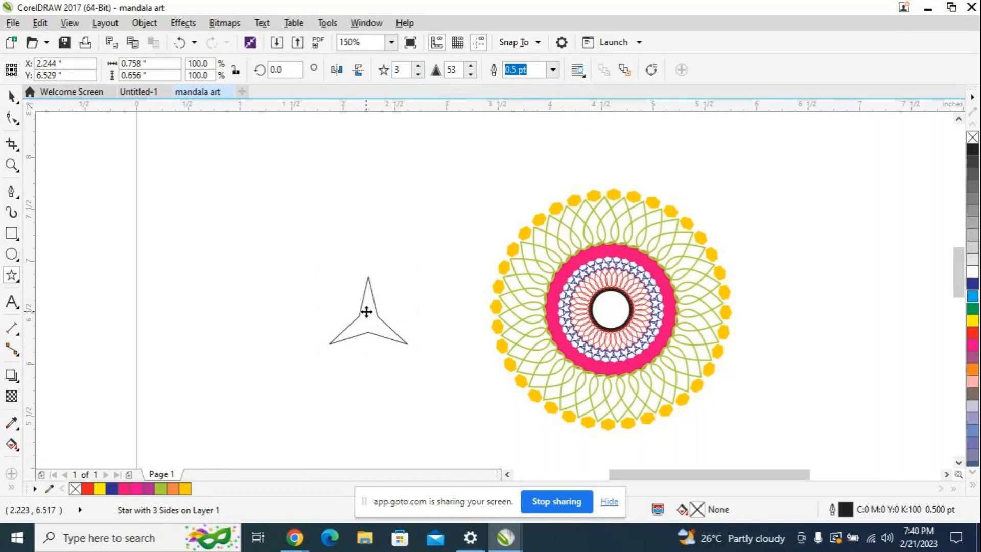
pyautogui.moveTo(367, 312); pyautogui.dragTo(418, 216)
pyautogui.moveTo(459, 253); pyautogui.dragTo(664, 153)
pyautogui.click(396, 195)
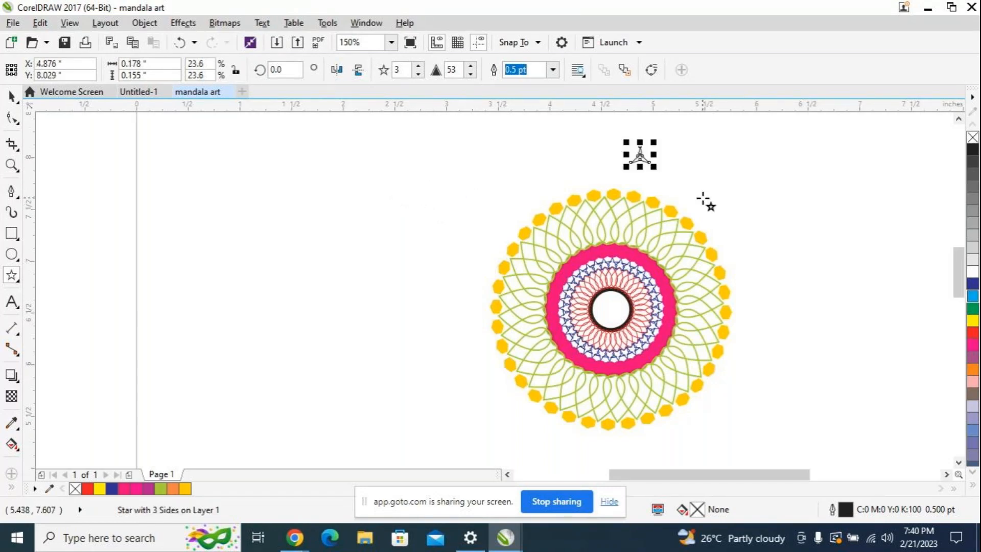
pyautogui.scroll(2, 707, 202)
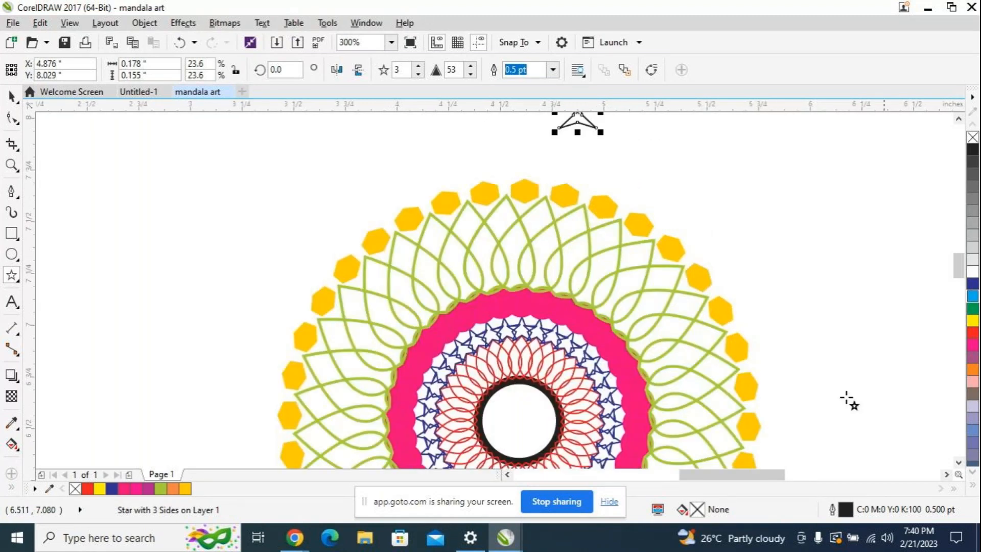
pyautogui.moveTo(734, 475)
pyautogui.mouseDown()
pyautogui.moveTo(757, 475)
pyautogui.moveTo(720, 475)
pyautogui.mouseUp()
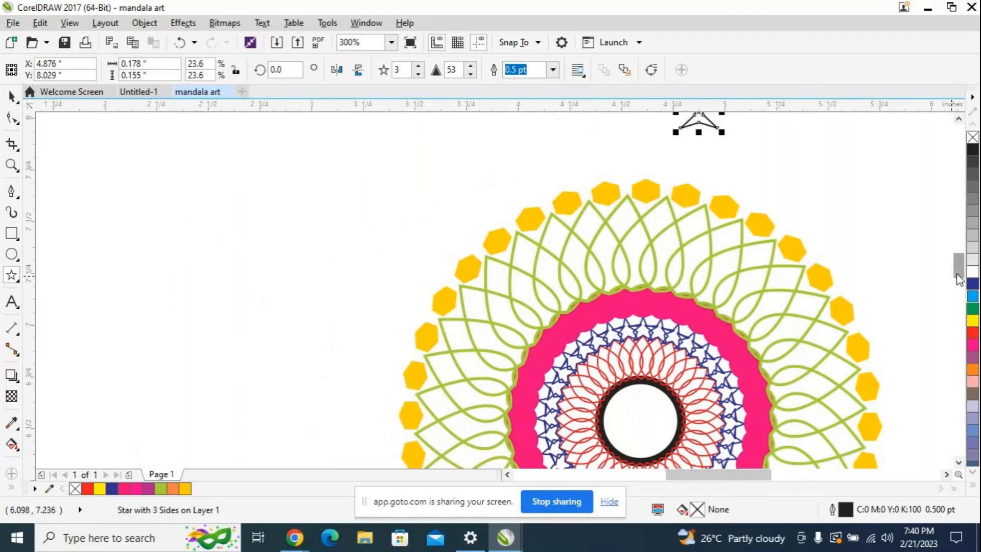
# Step: Move the three-pointed star down onto the hexagon ring so it sits between the two topmost hexagons
pyautogui.scroll(2, 957, 267)
pyautogui.moveTo(699, 217); pyautogui.dragTo(622, 271)
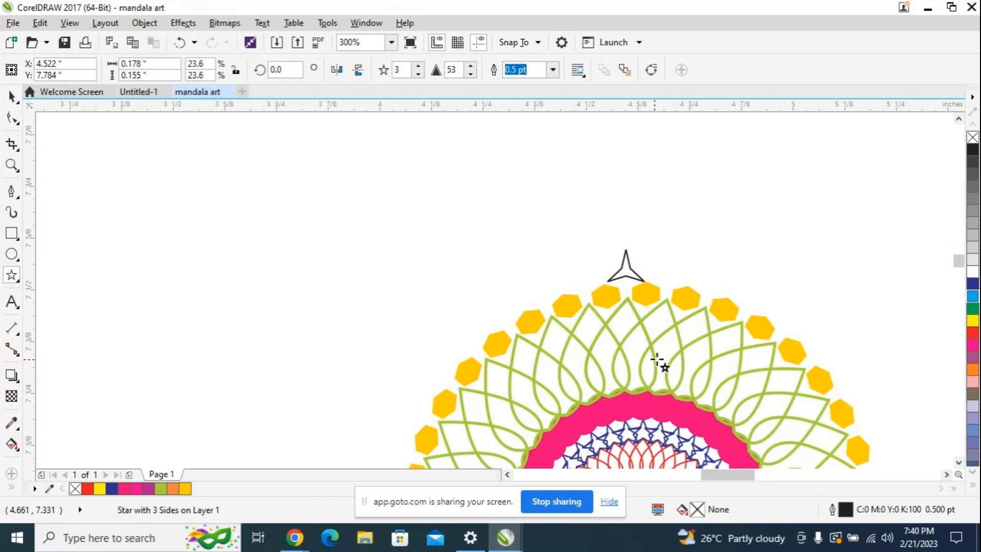
pyautogui.scroll(2, 657, 360)
pyautogui.scroll(-1, 658, 360)
pyautogui.scroll(2, 692, 396)
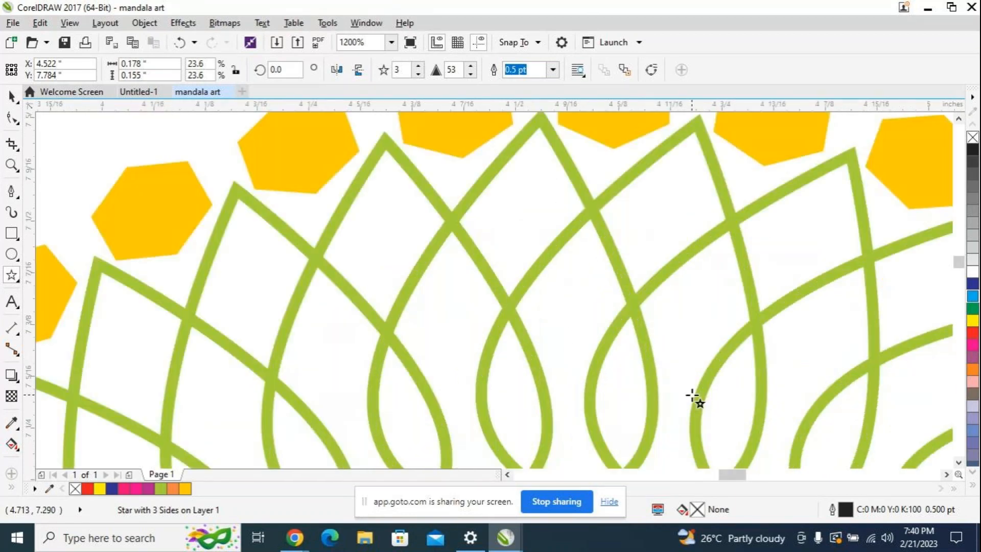
pyautogui.scroll(-1, 674, 396)
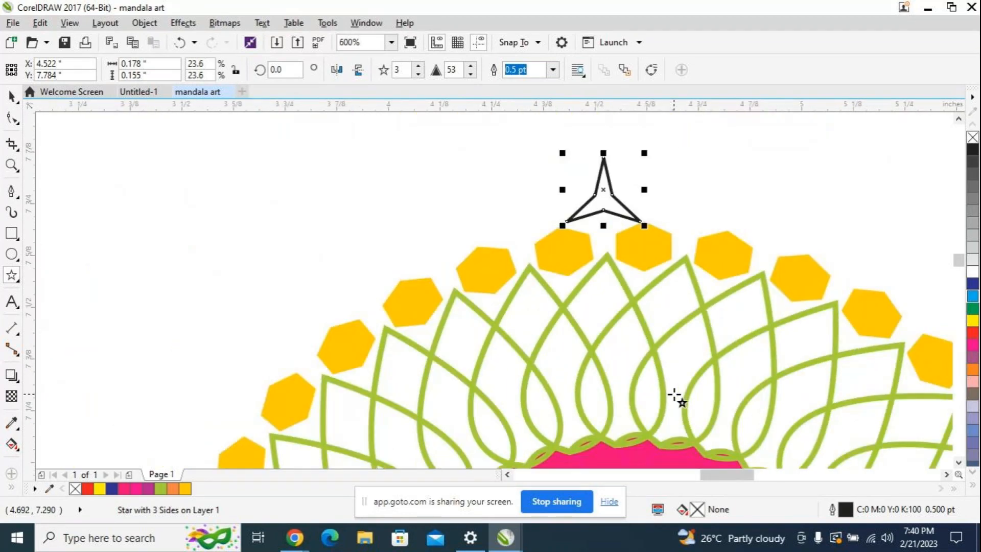
pyautogui.moveTo(604, 192); pyautogui.dragTo(605, 197)
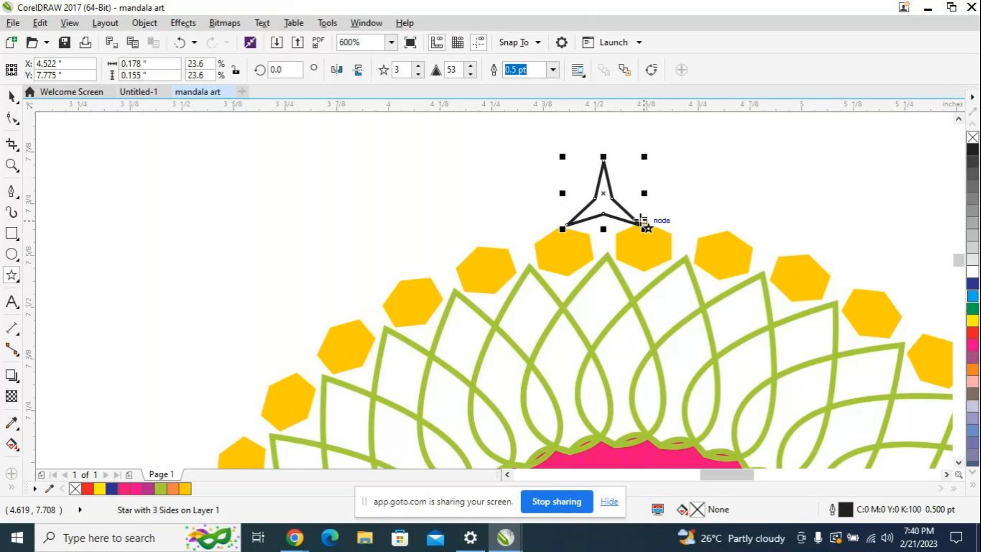
# Step: Nudge the star to X 4.522" and Y 7.785" above the two topmost hexagons and fill it with red
pyautogui.press('Up')
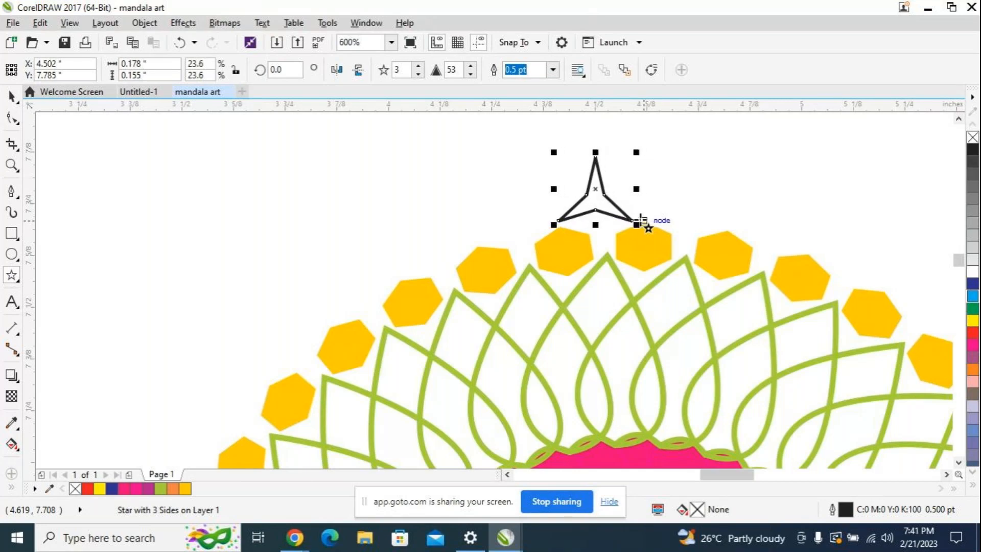
pyautogui.press('Left')
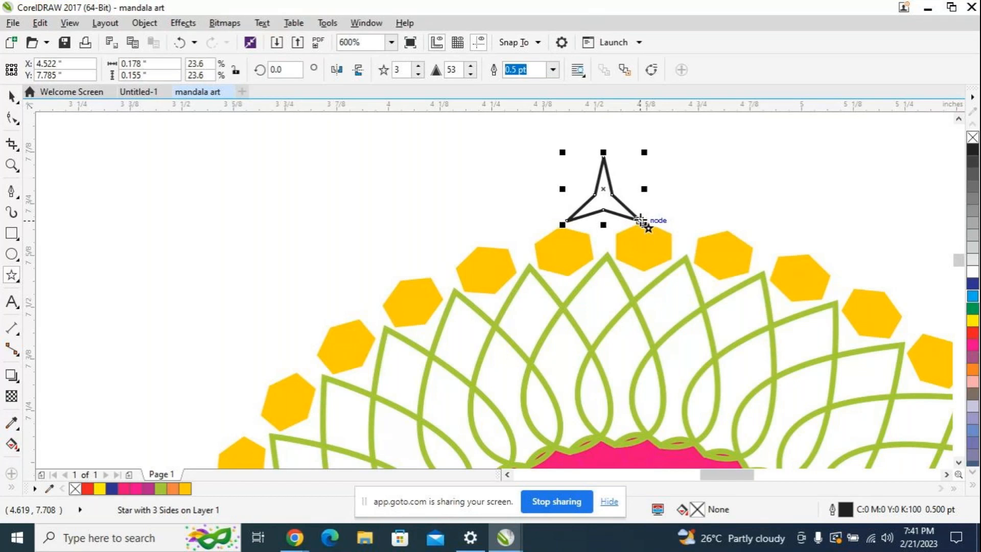
pyautogui.press('Left')
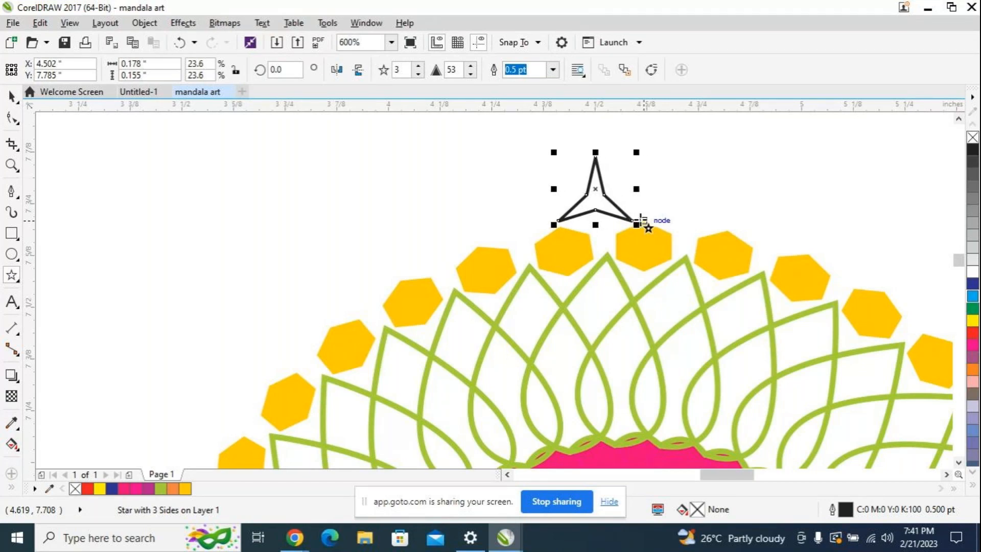
pyautogui.press('Right')
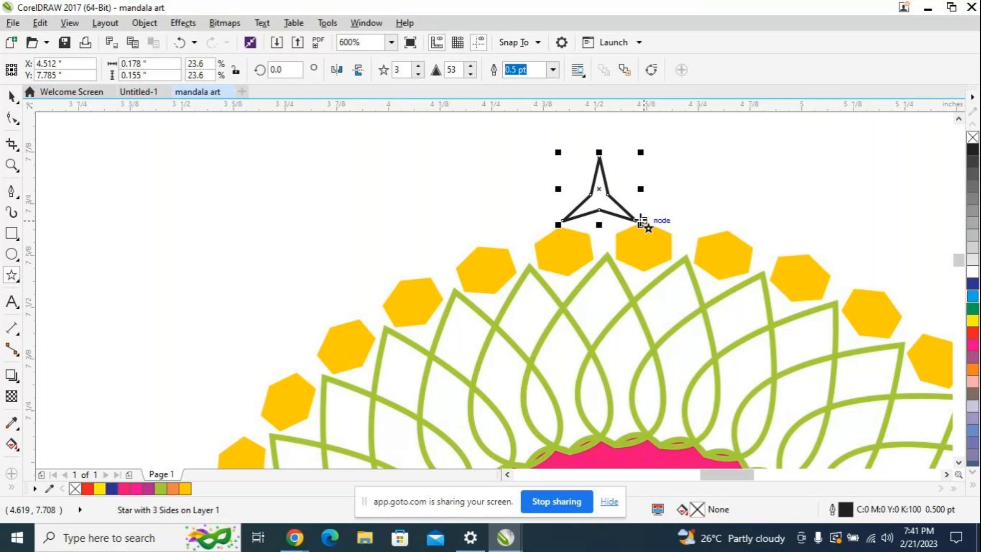
pyautogui.press('Left')
pyautogui.press('Down')
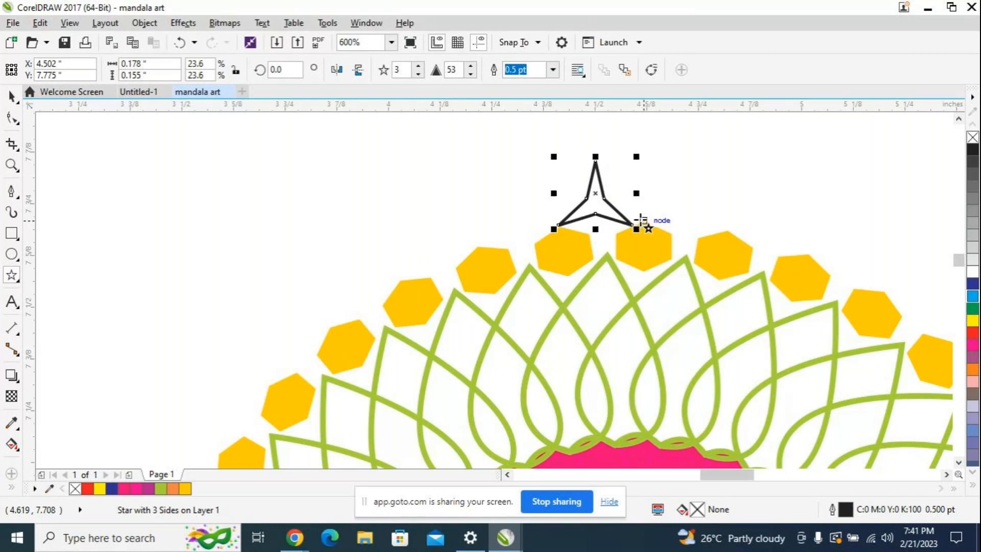
pyautogui.press('Right')
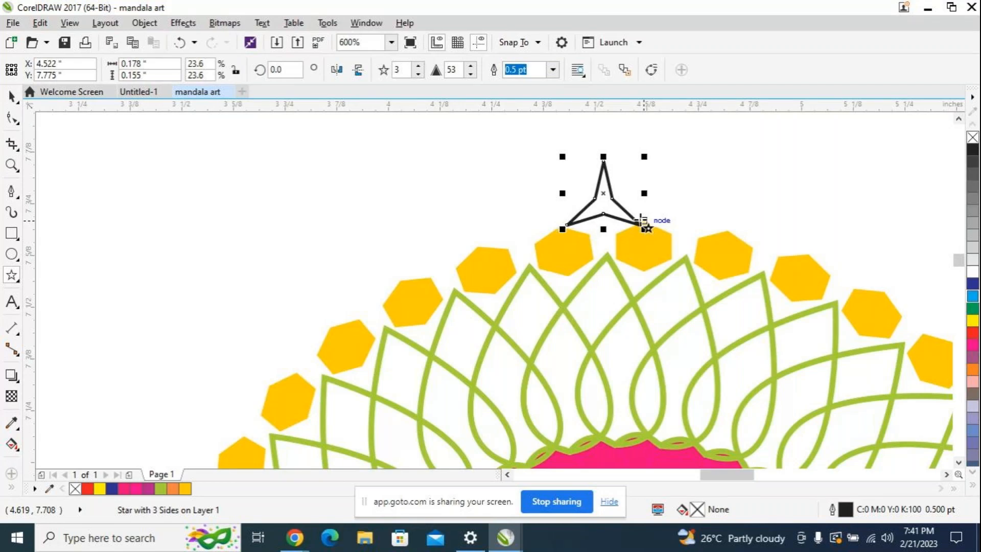
pyautogui.press('Right')
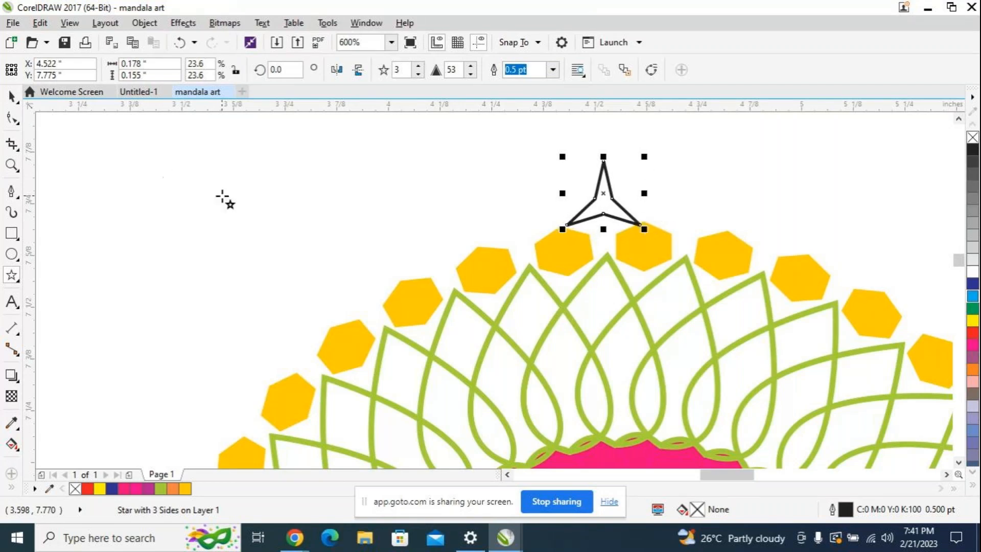
pyautogui.press('Left')
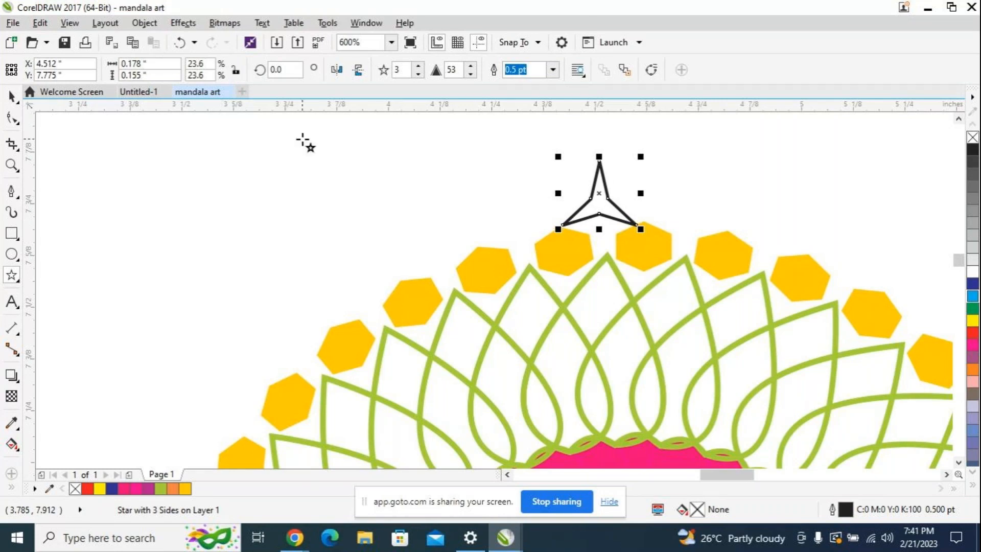
pyautogui.press('Up')
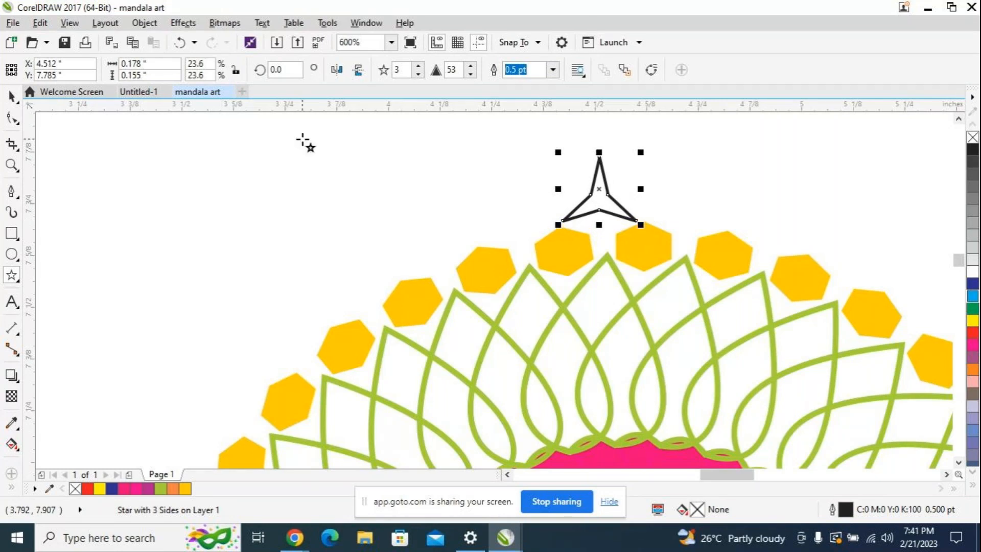
pyautogui.press('Right')
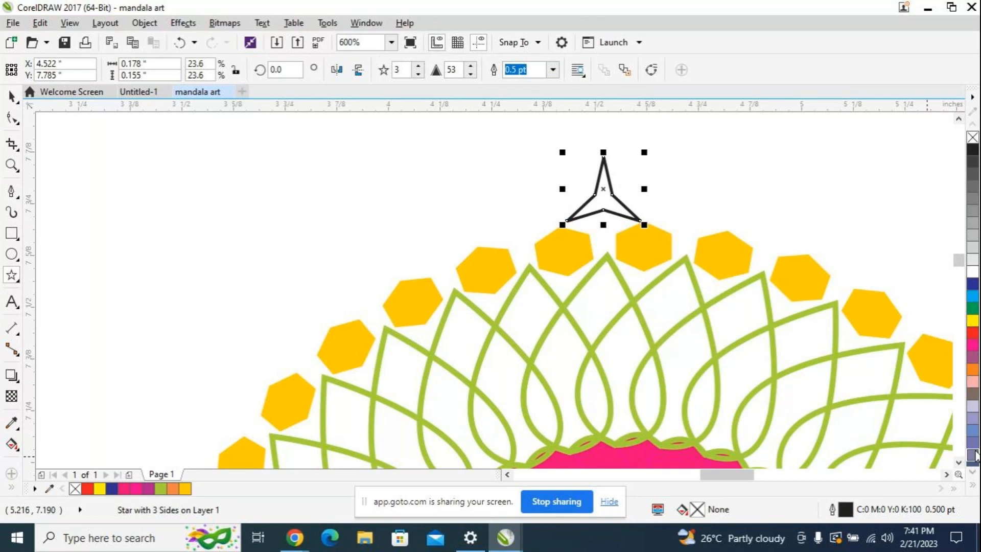
pyautogui.click(971, 333)
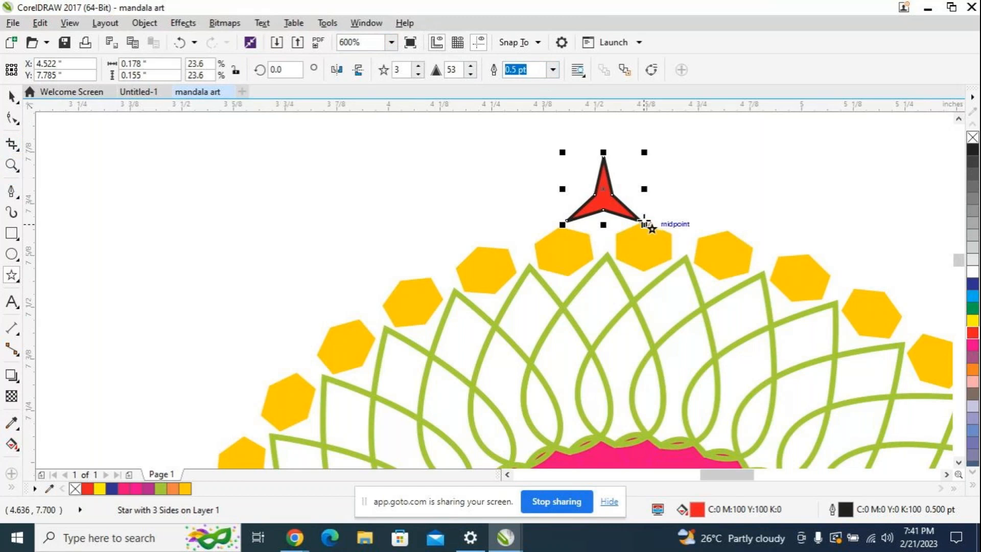
# Step: Duplicate the red three-pointed star and place the copy exactly over the original above the hexagon ring
pyautogui.hotkey('ctrl', 'd')
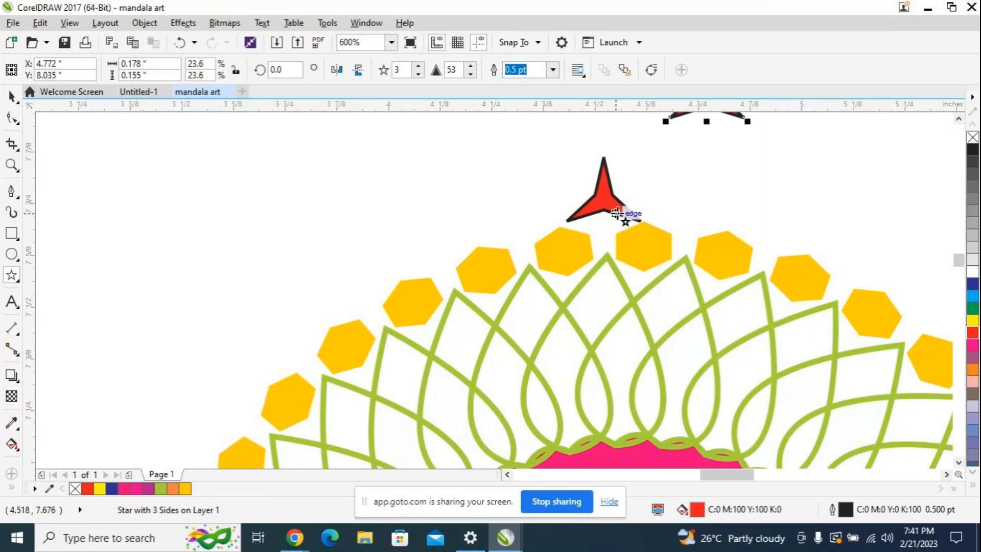
pyautogui.scroll(-2, 879, 243)
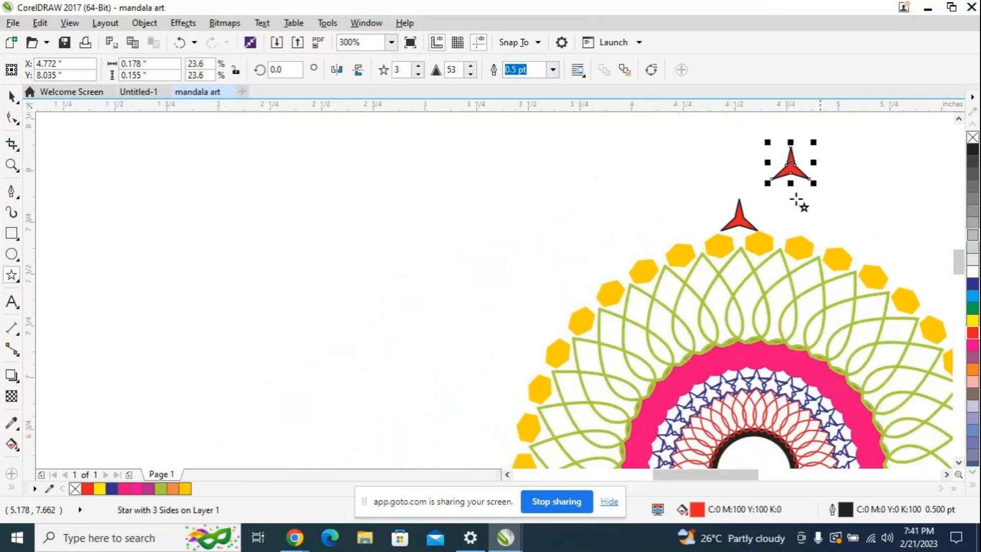
pyautogui.press('space')
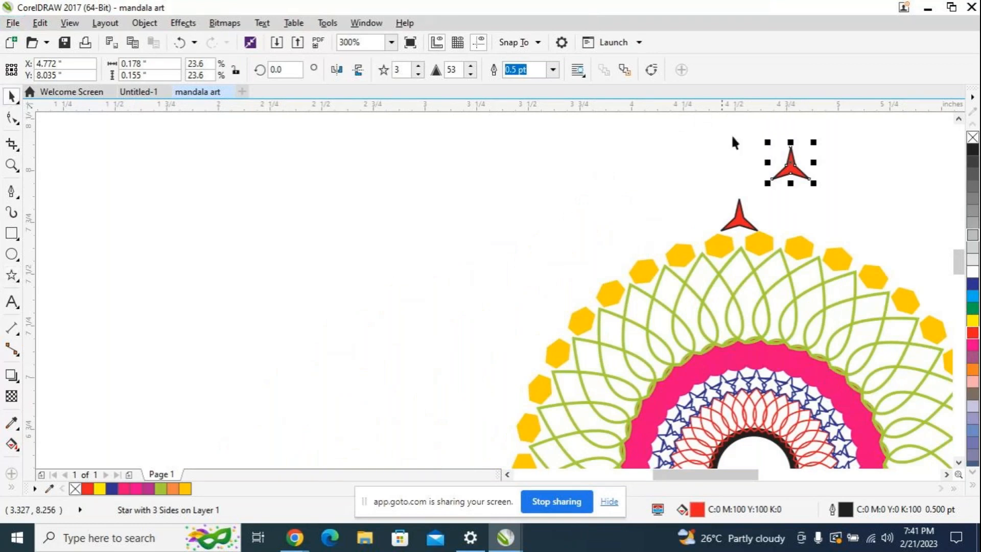
pyautogui.moveTo(791, 165); pyautogui.dragTo(743, 219)
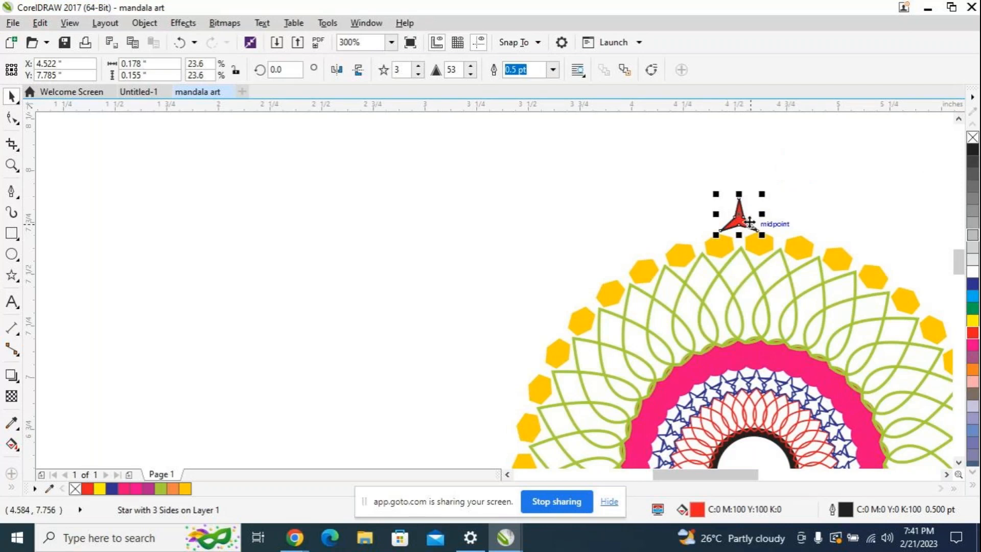
# Step: Move the selected star's centre of rotation to the middle of the black circle and create a star rotated by 15° beside the original
pyautogui.scroll(-1, 744, 220)
pyautogui.scroll(1, 808, 238)
pyautogui.scroll(1, 807, 238)
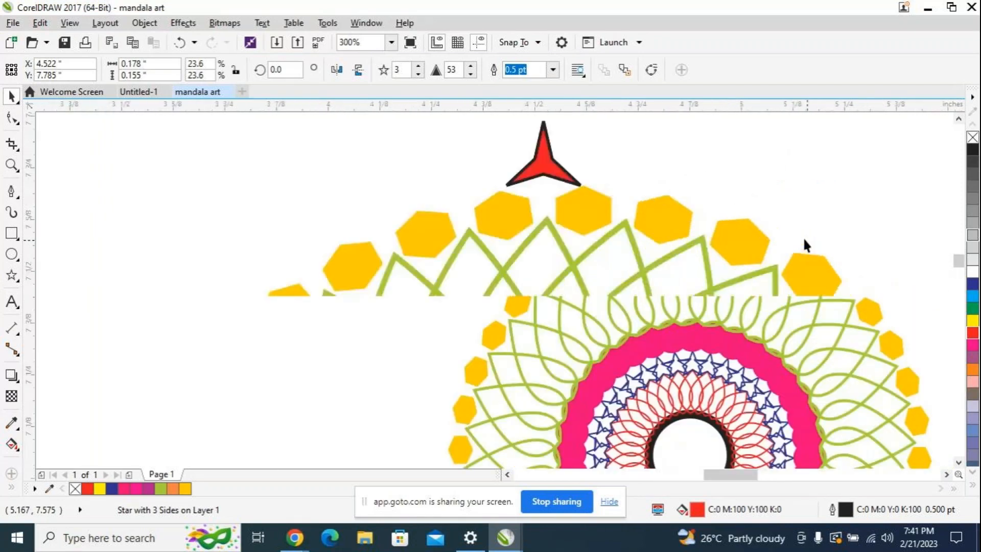
pyautogui.scroll(-1, 628, 205)
pyautogui.moveTo(958, 271); pyautogui.dragTo(957, 265)
pyautogui.scroll(-1, 650, 258)
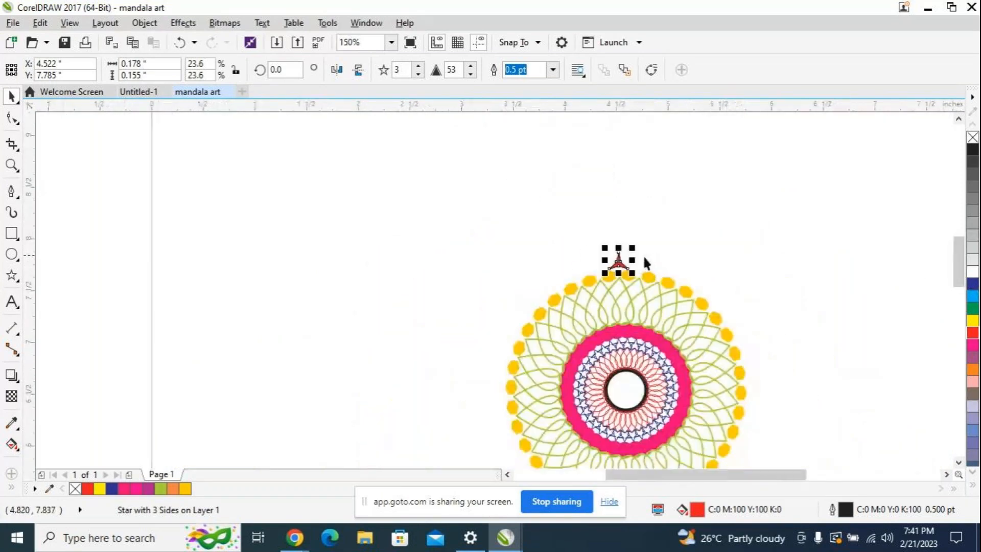
pyautogui.click(618, 262)
pyautogui.moveTo(617, 261); pyautogui.dragTo(625, 389)
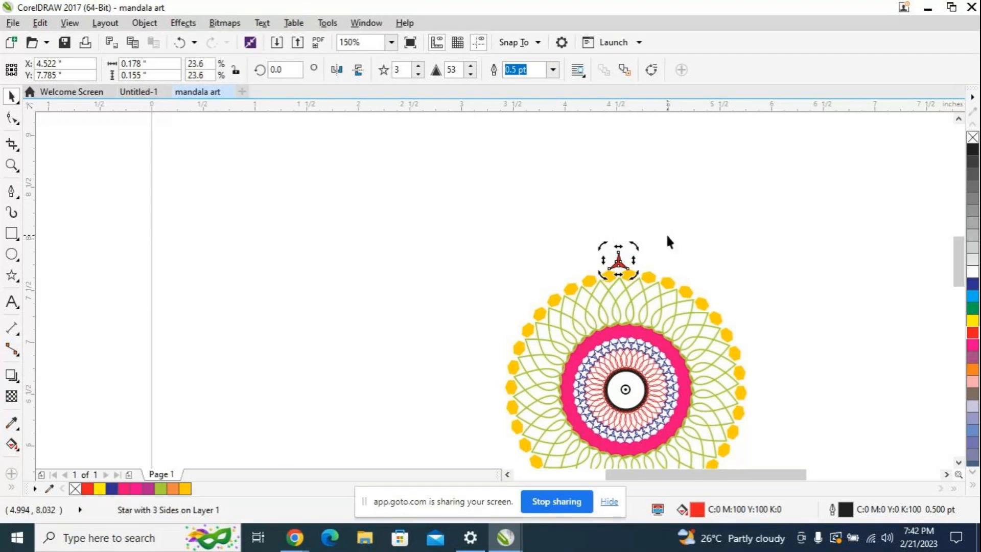
pyautogui.click(270, 71)
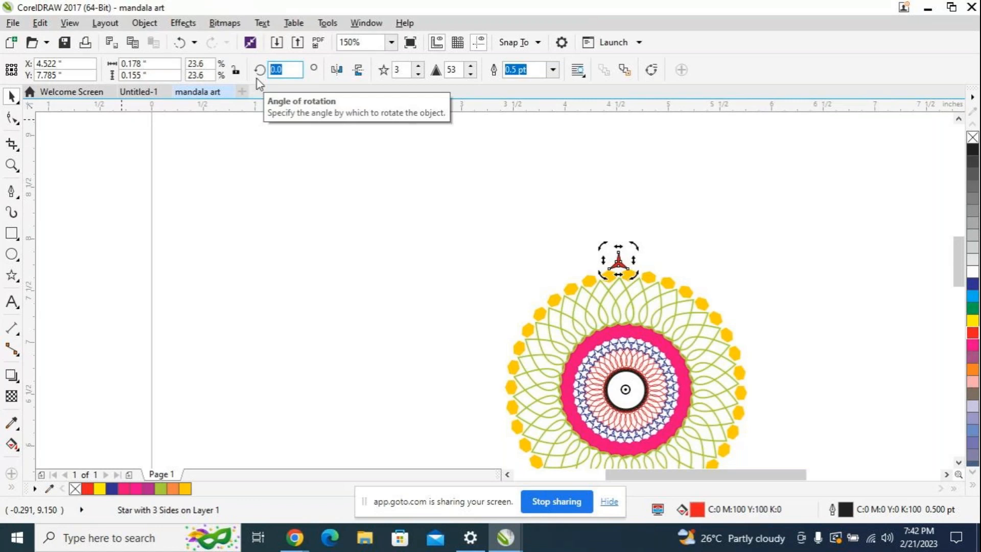
pyautogui.write('15')
pyautogui.press('Return')
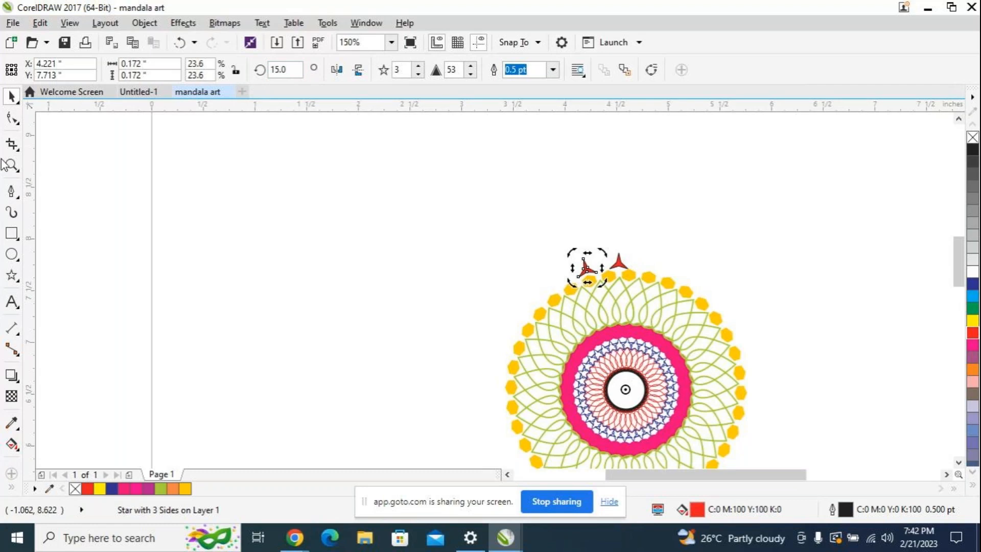
# Step: Repeat the 15° rotated copy up to 345° so red three-pointed stars form a full ring around the yellow hexagons
pyautogui.hotkey('ctrl', 'r')
pyautogui.hotkey('ctrl', 'r')
pyautogui.hotkey('ctrl', 'r')
pyautogui.hotkey('ctrl', 'r')
pyautogui.hotkey('ctrl', 'r')
pyautogui.hotkey('ctrl', 'r')
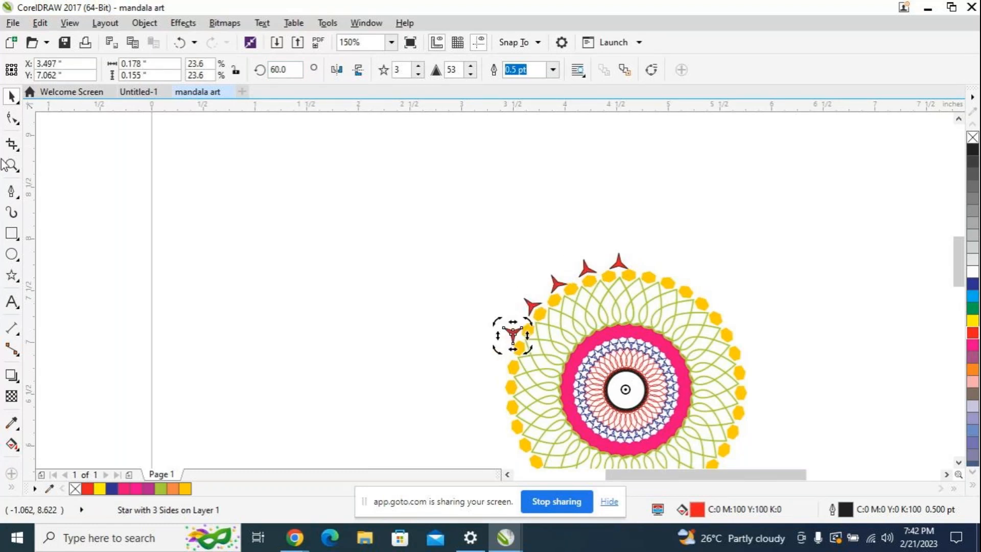
pyautogui.hotkey('ctrl', 'r')
pyautogui.hotkey('ctrl', 'r')
pyautogui.hotkey('ctrl', 'r')
pyautogui.hotkey('ctrl', 'r')
pyautogui.hotkey('ctrl', 'r')
pyautogui.hotkey('ctrl', 'r')
pyautogui.hotkey('ctrl', 'r')
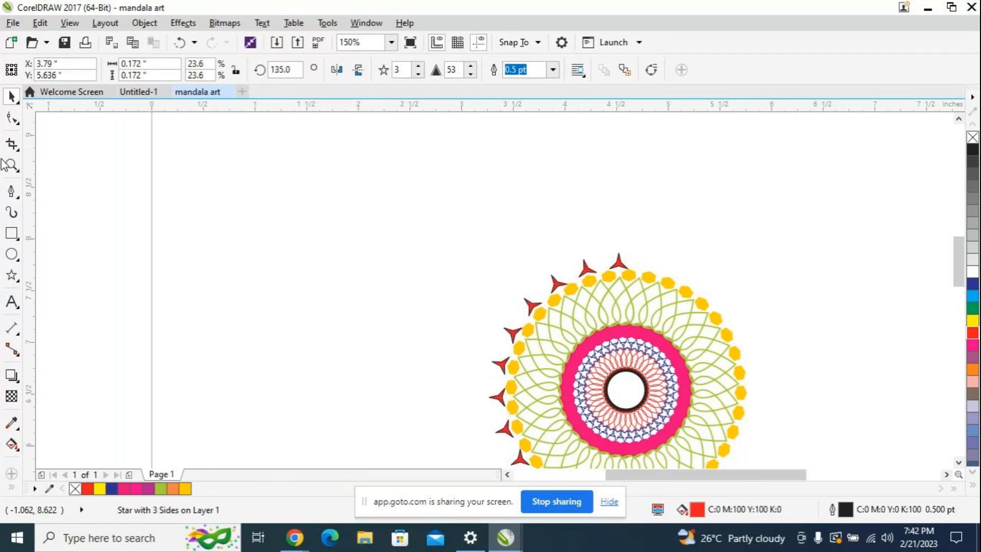
pyautogui.hotkey('ctrl', 'r')
pyautogui.hotkey('ctrl', 'r')
pyautogui.hotkey('ctrl', 'r')
pyautogui.hotkey('ctrl', 'r')
pyautogui.hotkey('ctrl', 'r')
pyautogui.hotkey('ctrl', 'r')
pyautogui.hotkey('ctrl', 'r')
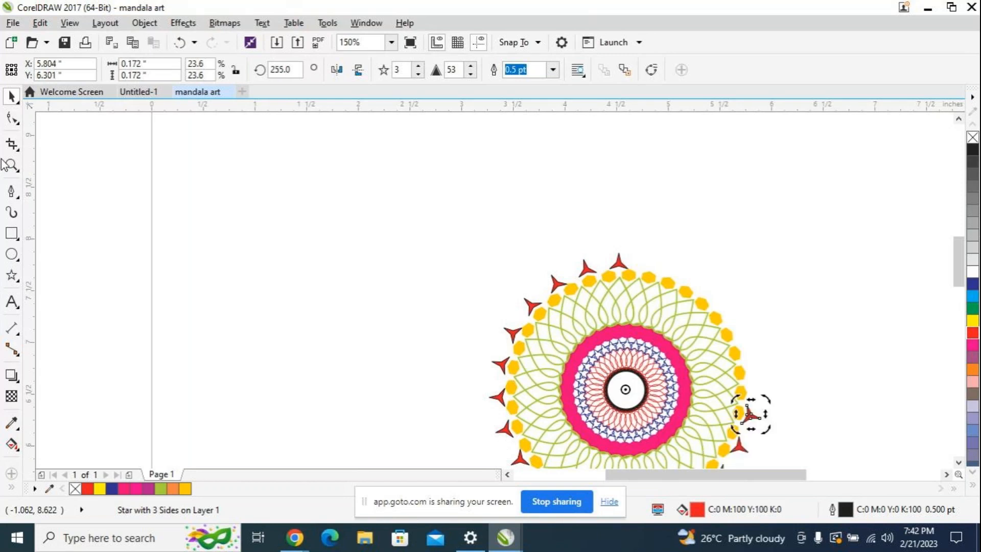
pyautogui.hotkey('ctrl', 'r')
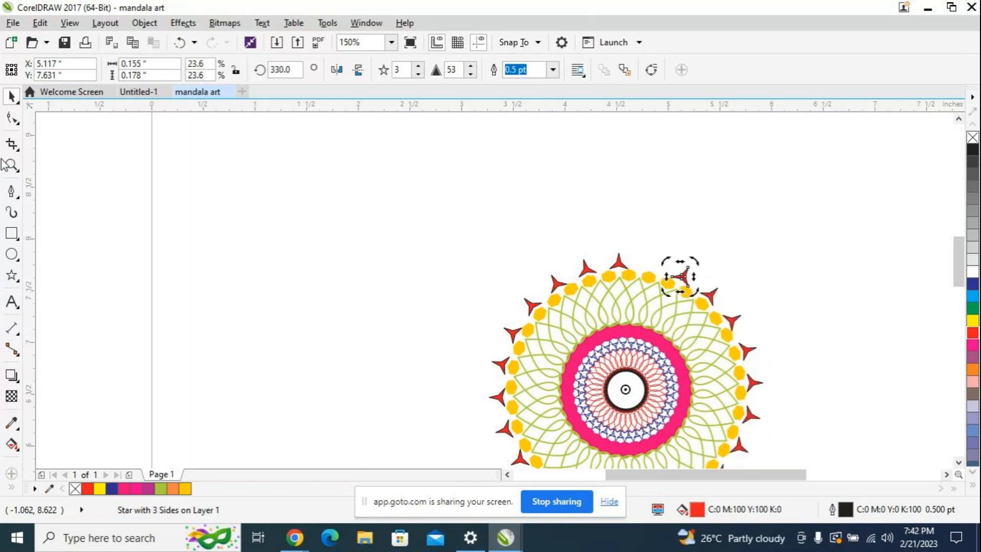
pyautogui.hotkey('ctrl', 'r')
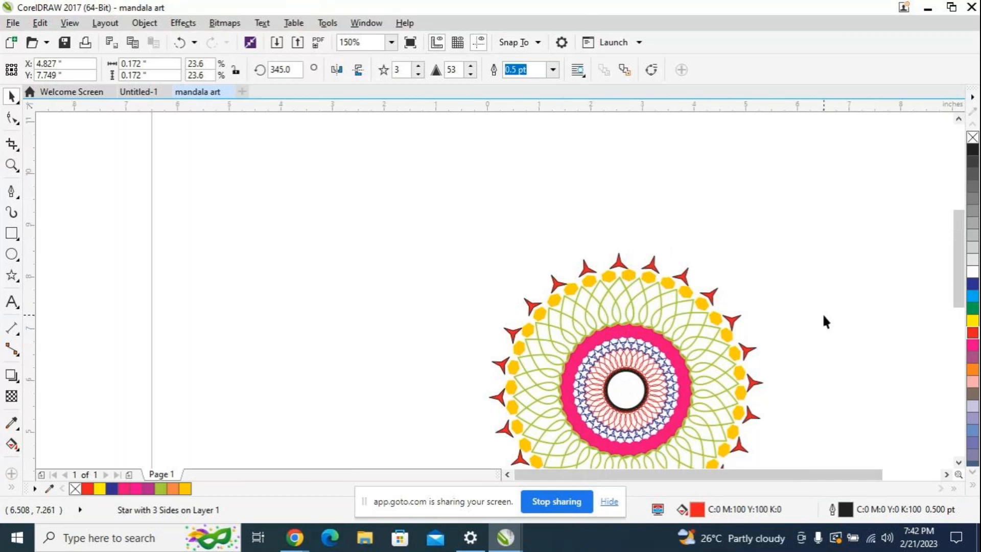
# Step: Examine the whole mandala on the page, including its outer star ring, and clear the selection
pyautogui.scroll(-1, 822, 313)
pyautogui.scroll(-1, 853, 337)
pyautogui.scroll(1, 860, 336)
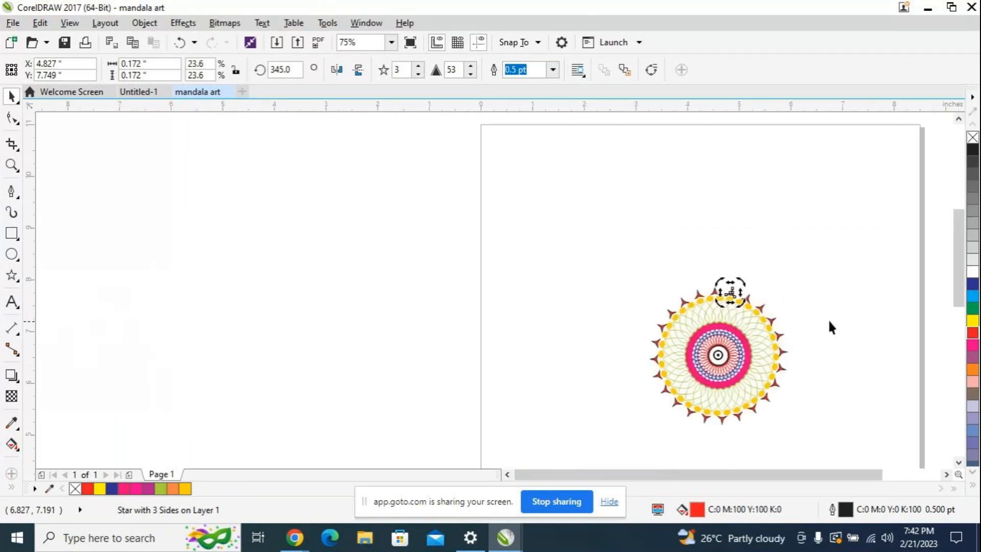
pyautogui.moveTo(960, 287); pyautogui.dragTo(959, 295)
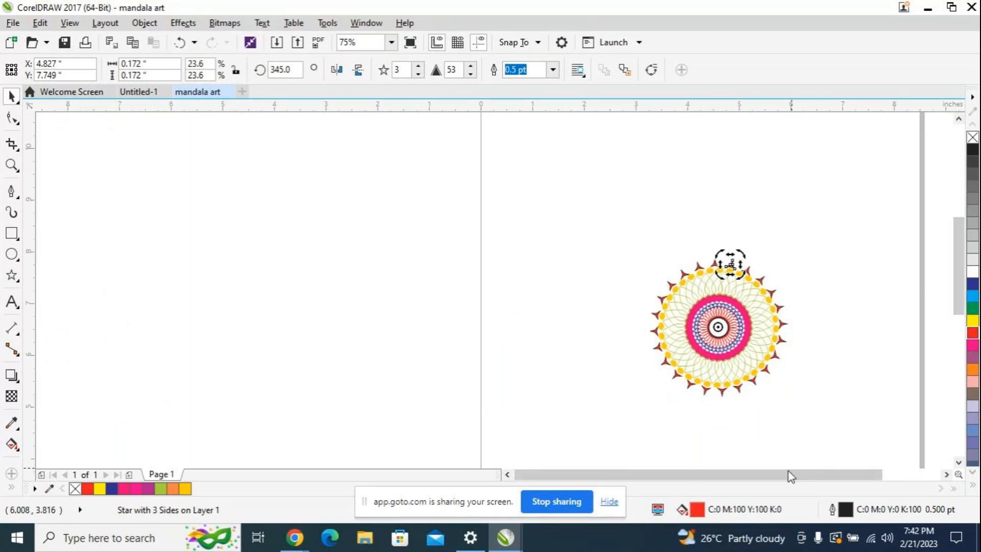
pyautogui.moveTo(789, 474); pyautogui.dragTo(807, 475)
pyautogui.scroll(1, 618, 294)
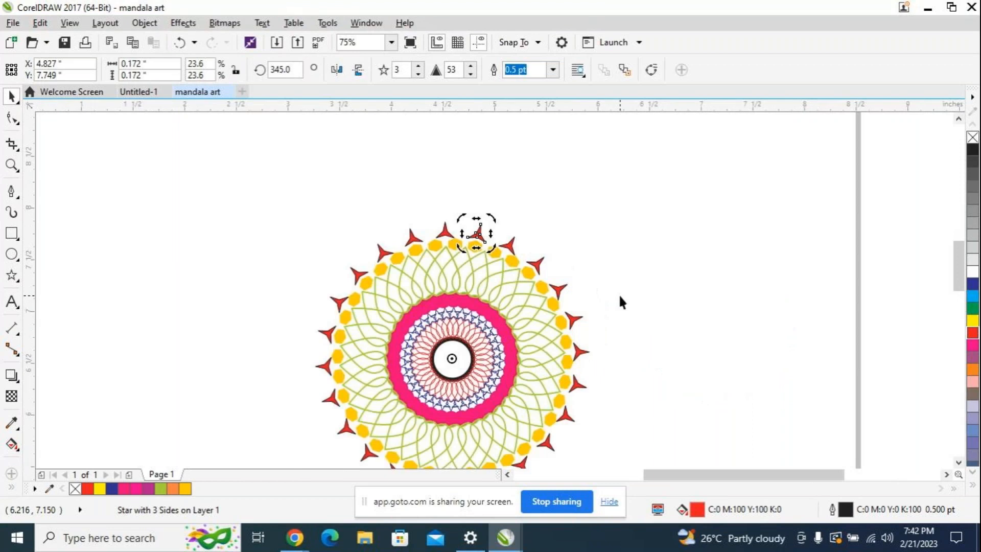
pyautogui.scroll(-1, 624, 296)
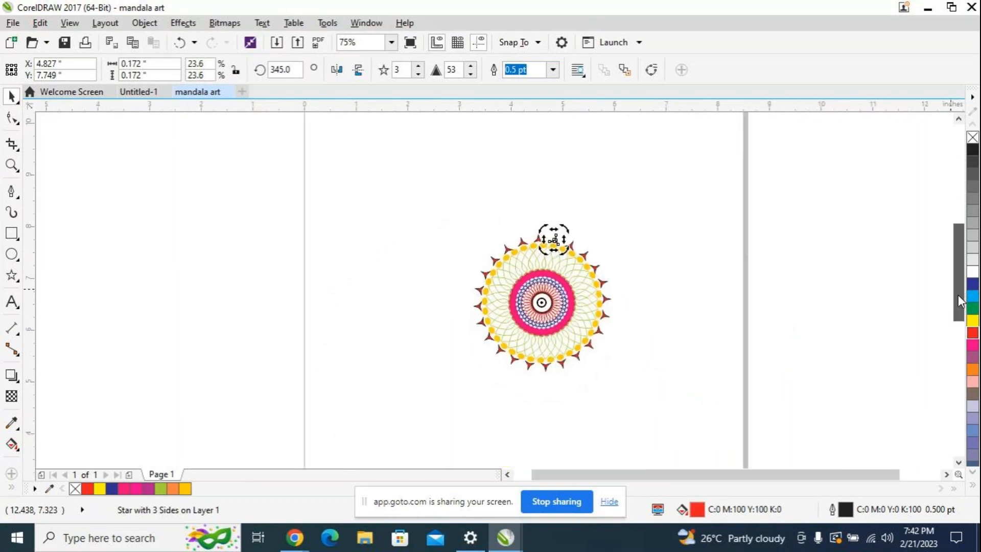
pyautogui.scroll(-2, 724, 464)
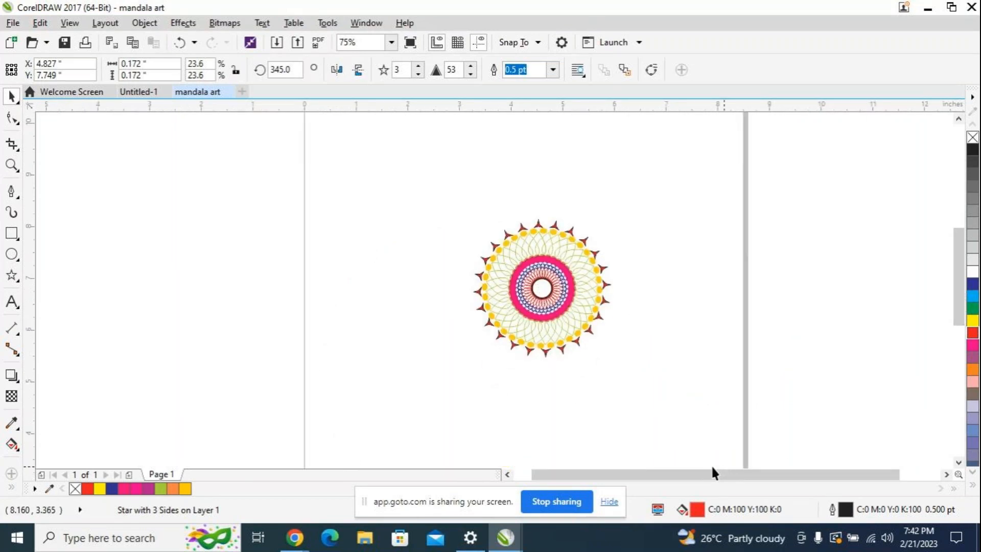
pyautogui.click(714, 463)
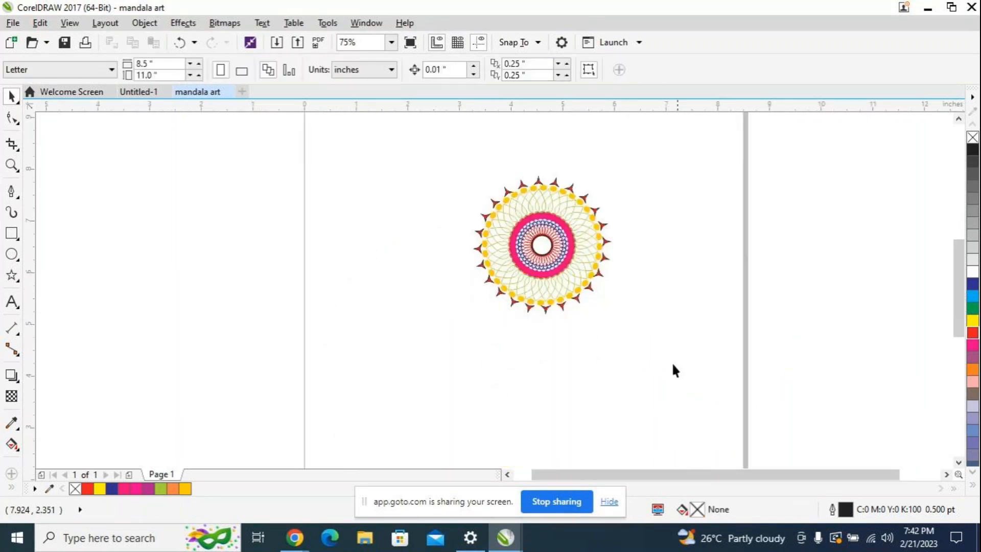
# Step: Try to draw a curved petal side about 0.25 by 0.58 inches above the star ring with the Pen tool, and undo it
pyautogui.click(11, 191)
pyautogui.moveTo(957, 309); pyautogui.dragTo(951, 294)
pyautogui.scroll(1, 555, 303)
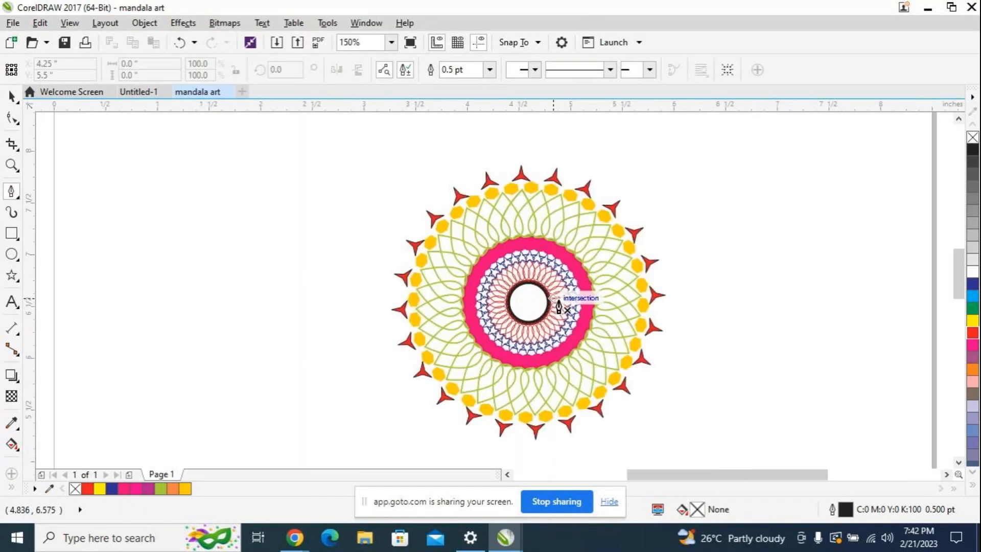
pyautogui.moveTo(718, 474); pyautogui.dragTo(708, 480)
pyautogui.scroll(1, 592, 195)
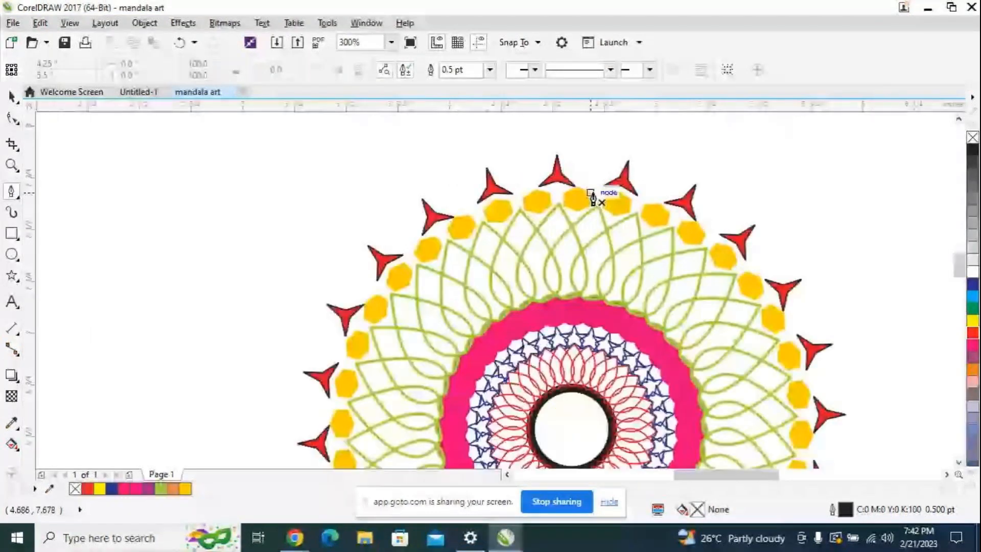
pyautogui.click(520, 190)
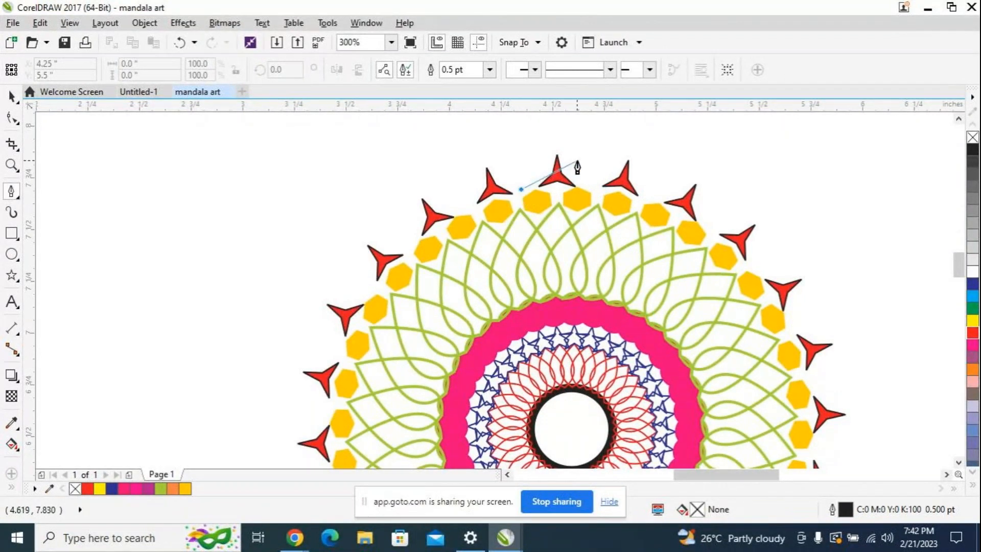
pyautogui.scroll(1, 577, 167)
pyautogui.scroll(-2, 572, 165)
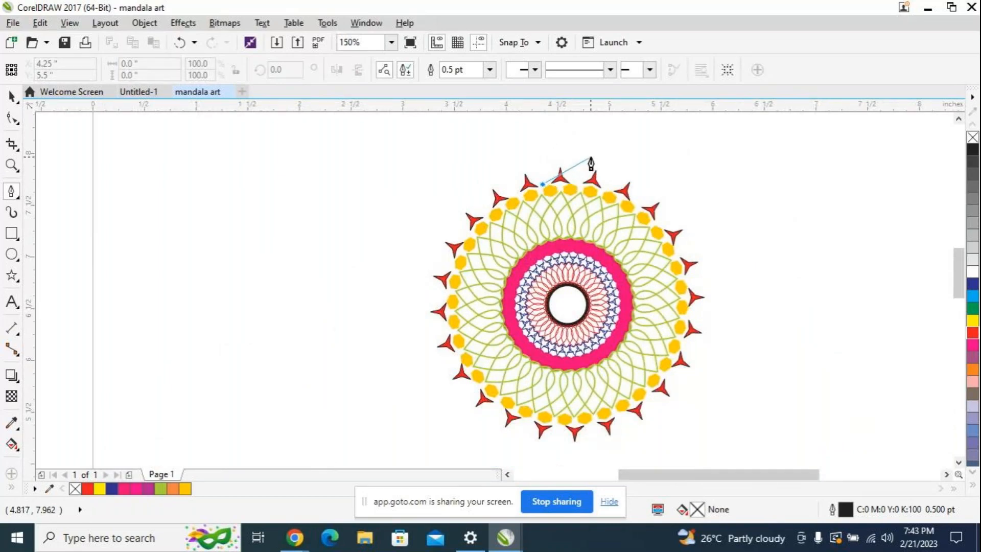
pyautogui.scroll(1, 579, 159)
pyautogui.scroll(-1, 580, 160)
pyautogui.scroll(-1, 567, 125)
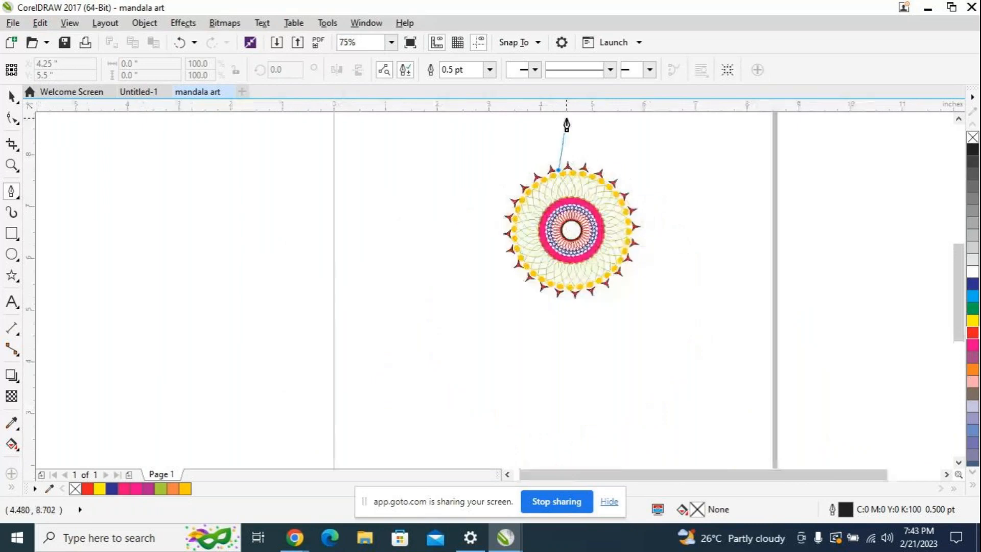
pyautogui.scroll(1, 569, 149)
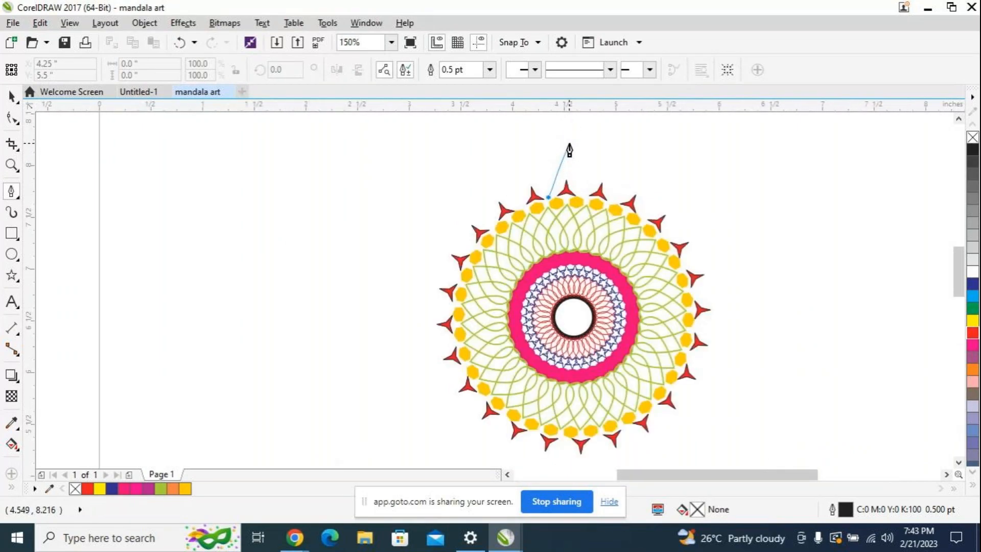
pyautogui.scroll(2, 958, 276)
pyautogui.scroll(2, 955, 265)
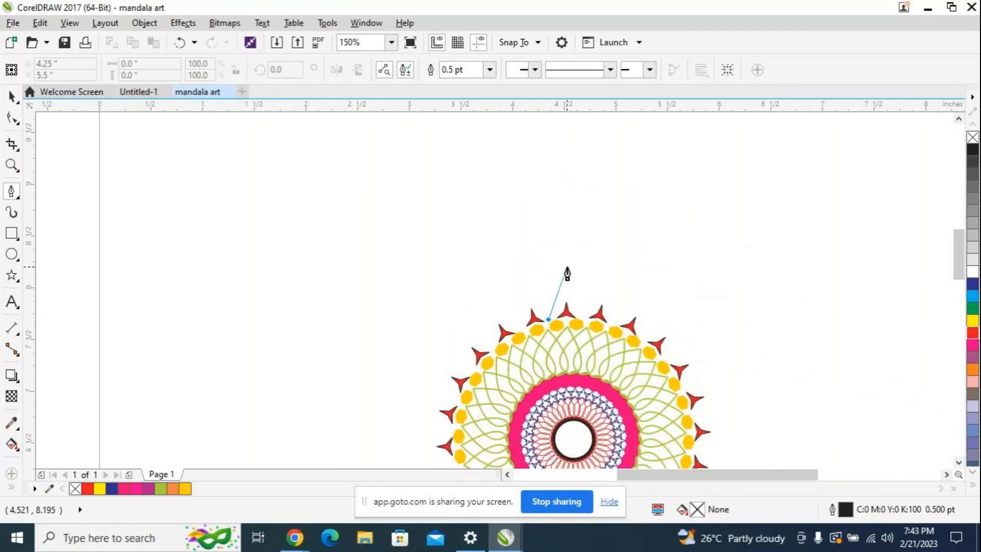
pyautogui.moveTo(569, 260); pyautogui.dragTo(610, 224)
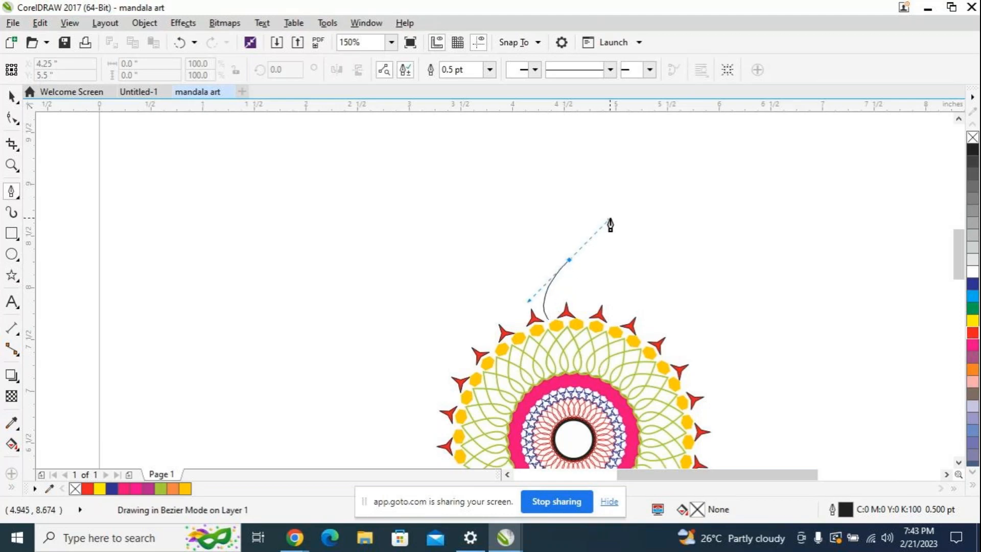
pyautogui.moveTo(610, 224); pyautogui.dragTo(609, 221)
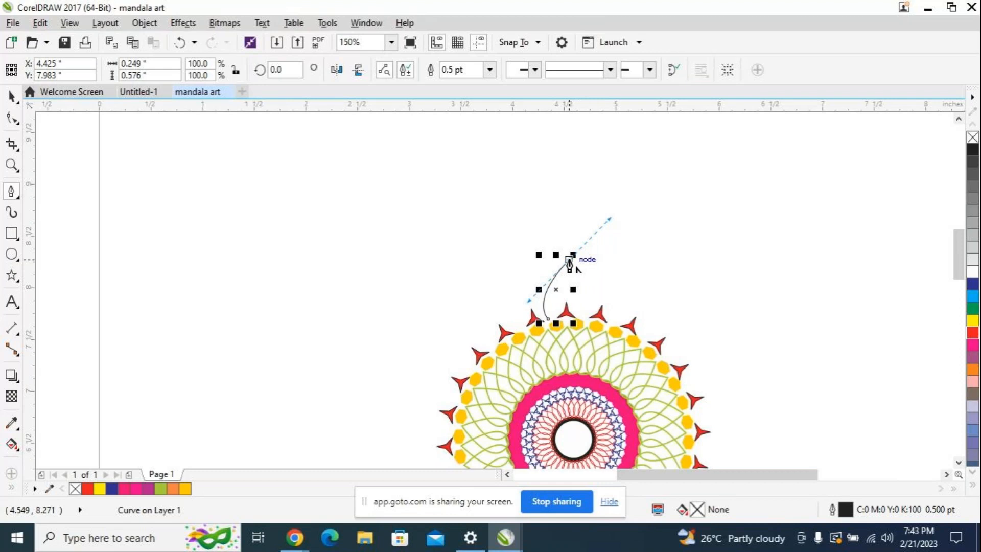
pyautogui.doubleClick(569, 261)
pyautogui.click(568, 259)
pyautogui.hotkey('ctrl', 'z')
# Step: Draw a petal's curved left side about 0.16 by 0.3 inches beside the topmost red star with the Pen tool, ending in a sharp tip
pyautogui.scroll(2, 563, 322)
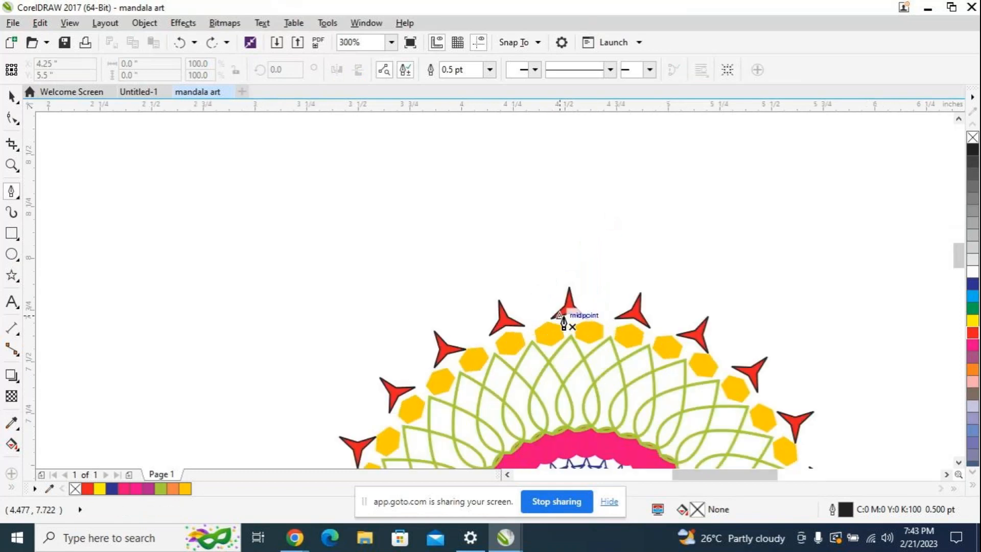
pyautogui.scroll(2, 564, 322)
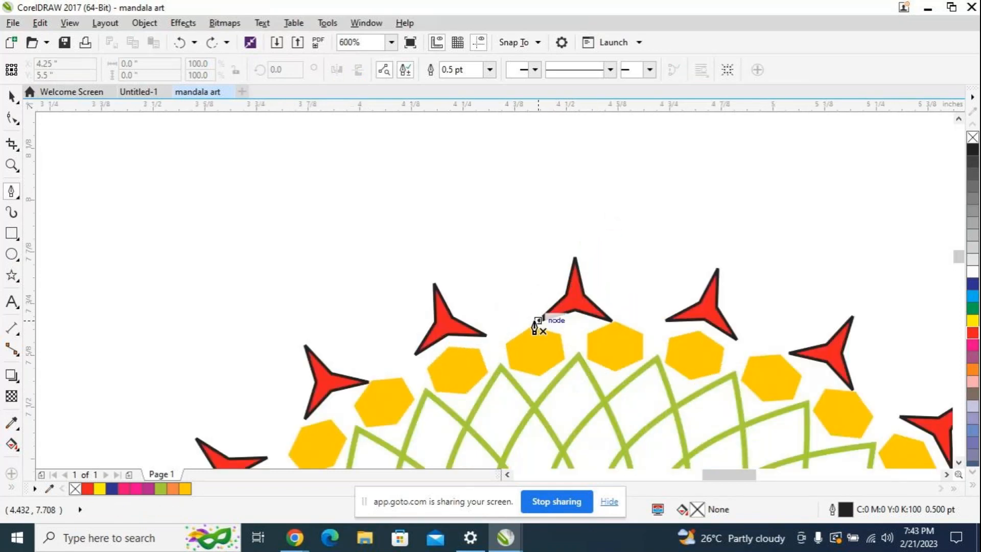
pyautogui.click(525, 323)
pyautogui.click(572, 207)
pyautogui.moveTo(572, 207); pyautogui.dragTo(682, 202)
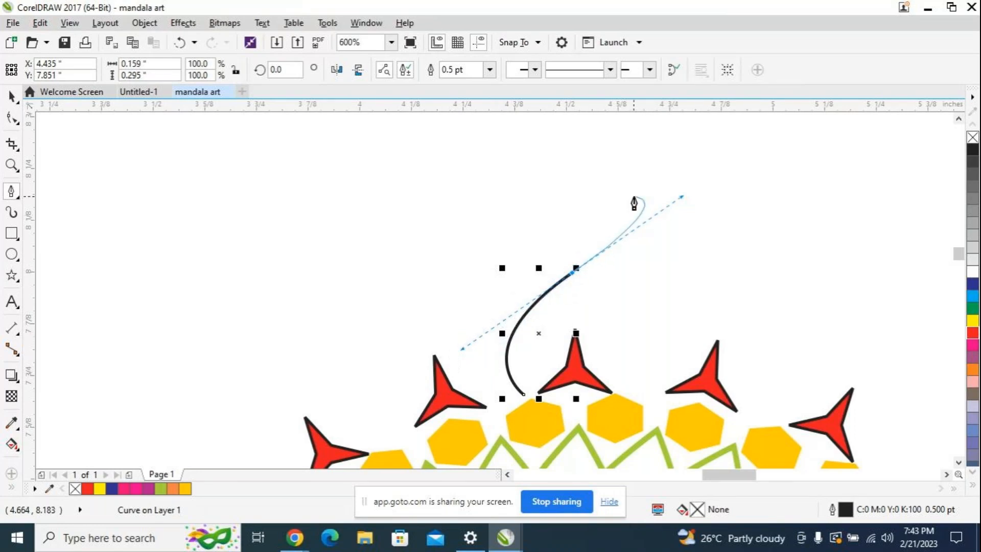
pyautogui.click(572, 273)
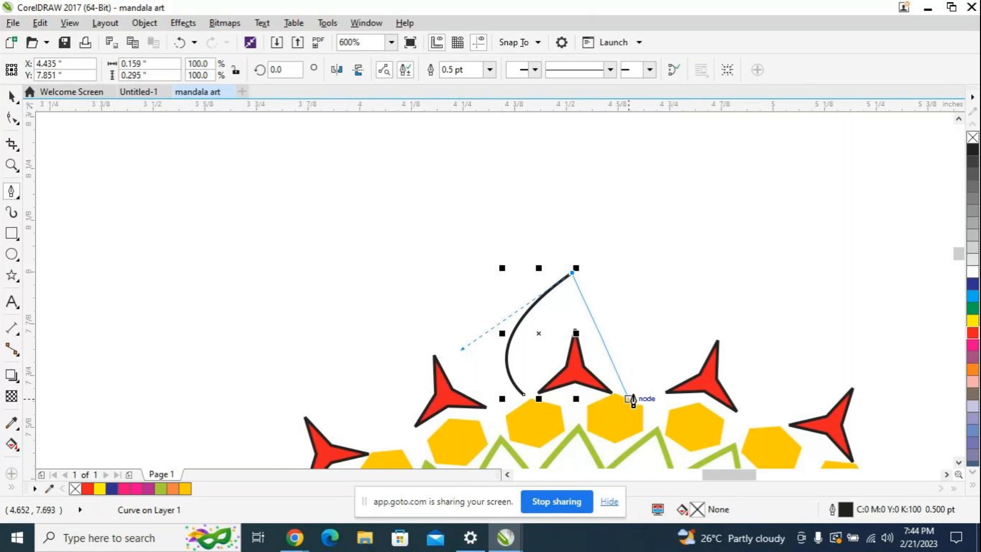
# Step: Draw the matching right curve and close the petal with straight lines meeting at the star's tip, about 0.32 by 0.3 inches overall
pyautogui.moveTo(630, 398); pyautogui.dragTo(581, 429)
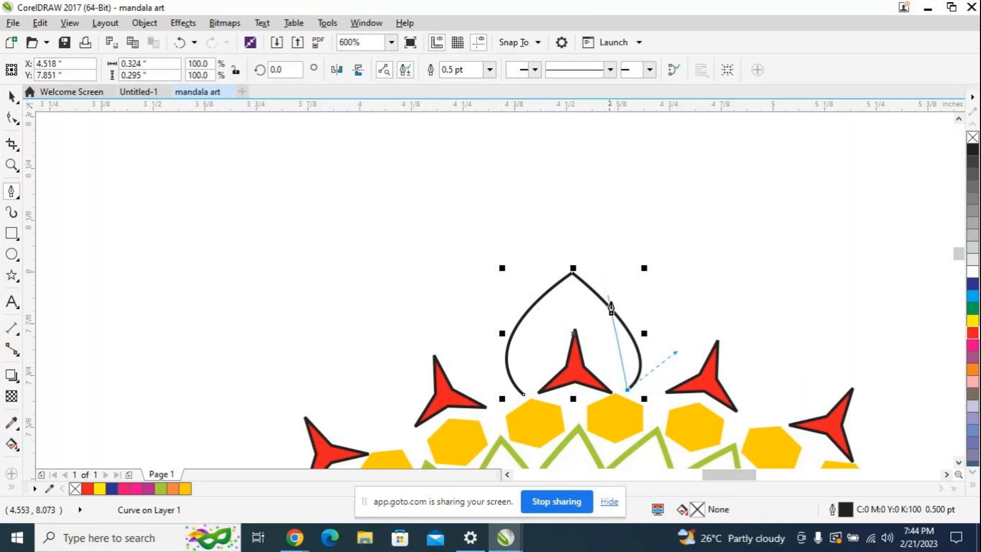
pyautogui.doubleClick(574, 329)
pyautogui.click(575, 329)
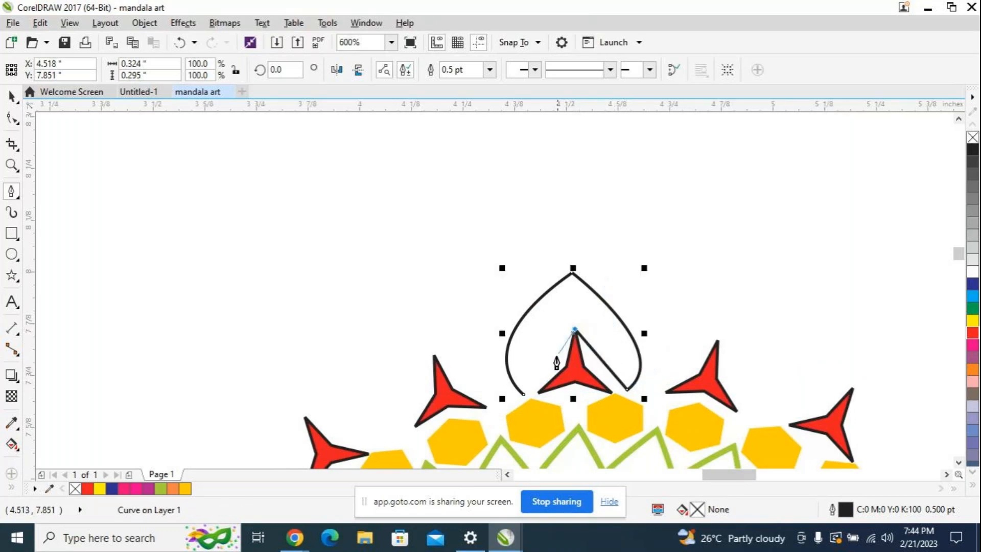
pyautogui.click(525, 396)
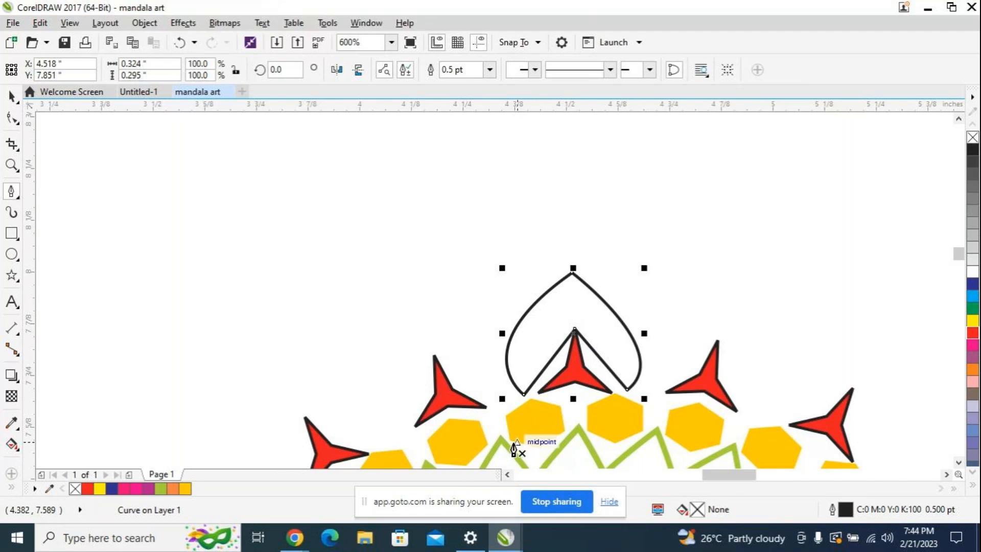
pyautogui.hotkey('ctrl', 'z')
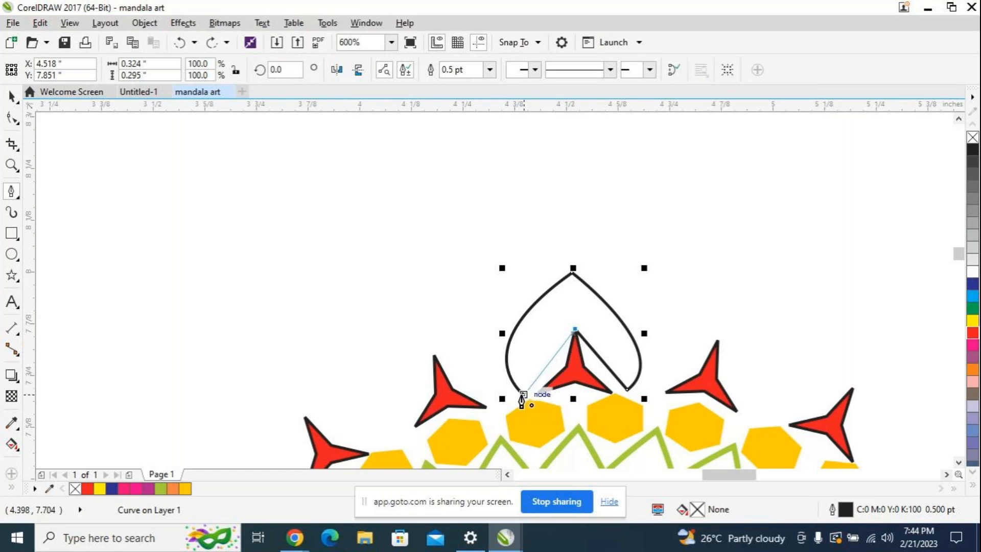
pyautogui.click(522, 396)
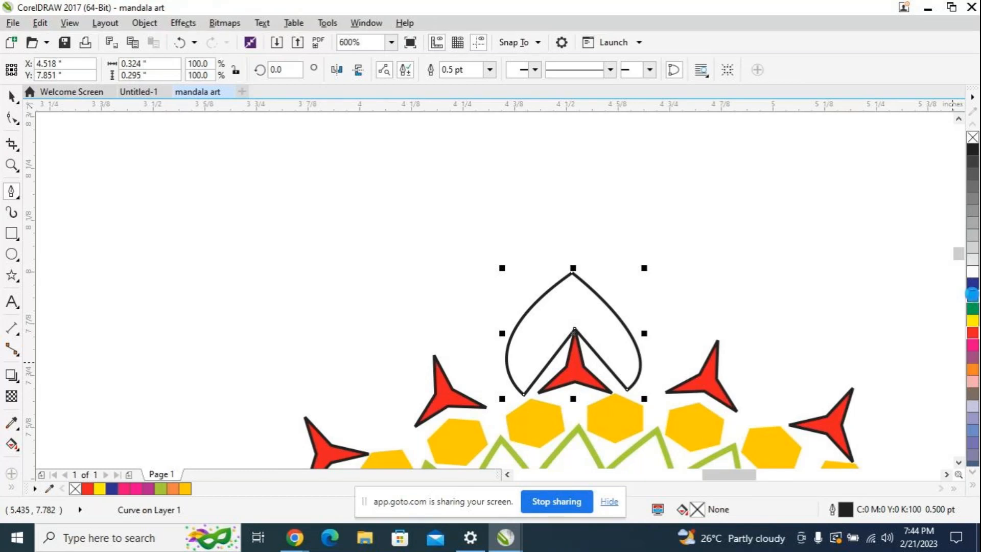
# Step: Try a cyan fill and a cyan outline on the petal, but settle on no fill with a teal outline of C:60 M:0 Y:40 K:40
pyautogui.click(973, 297)
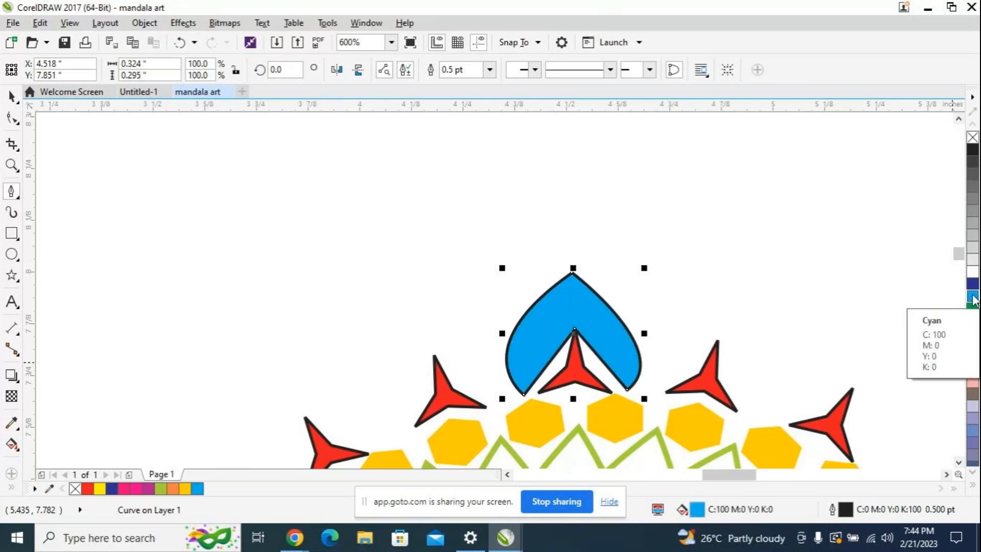
pyautogui.click(972, 138)
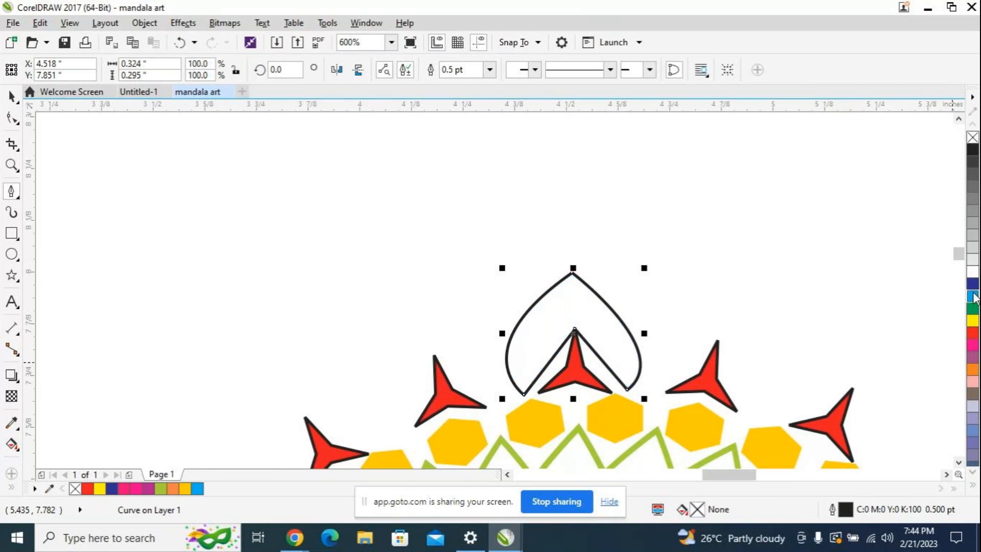
pyautogui.rightClick(972, 298)
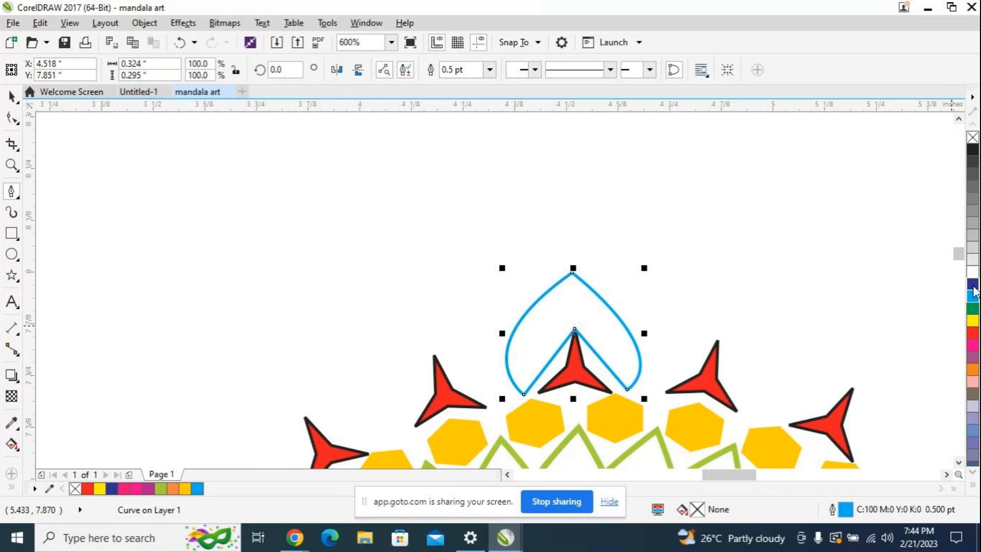
pyautogui.scroll(-3, 974, 378)
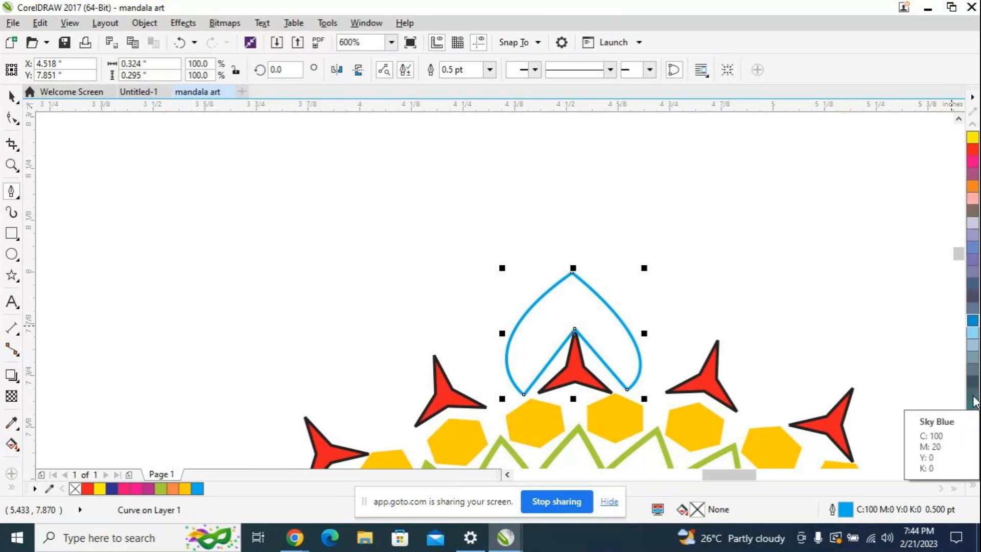
pyautogui.scroll(-3, 973, 401)
pyautogui.rightClick(974, 339)
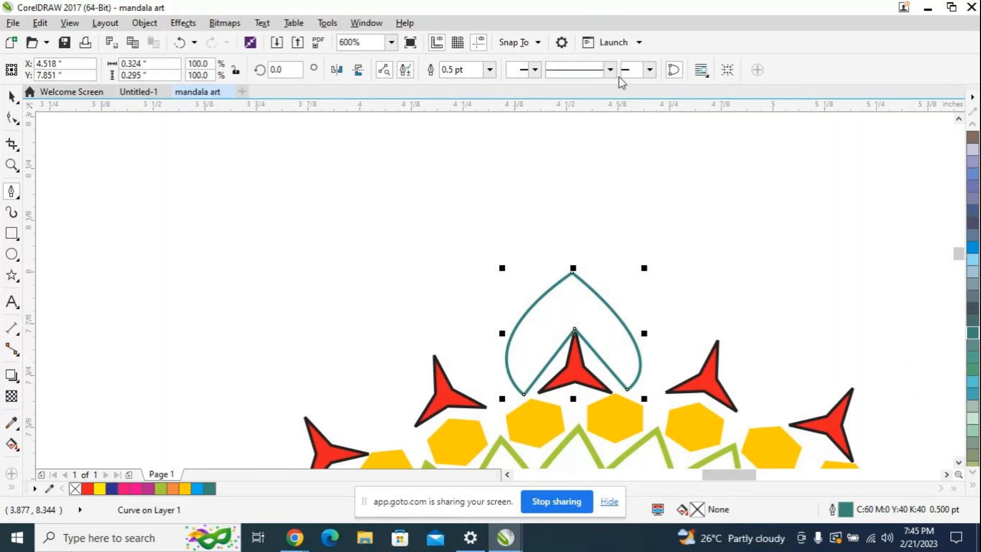
# Step: Try outline widths of 4.0 pt and 2.0 pt on the petal and settle on 1.0 pt
pyautogui.click(489, 70)
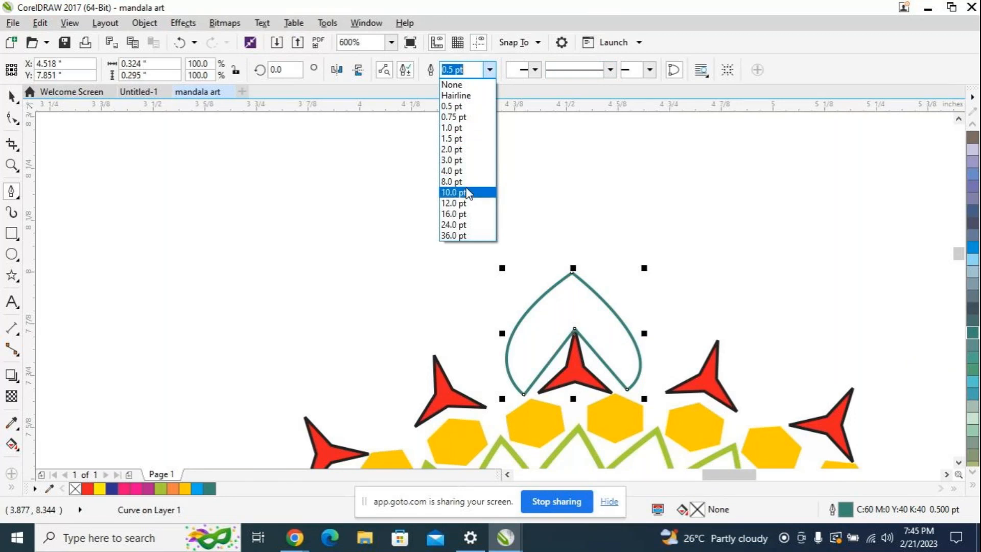
pyautogui.click(463, 171)
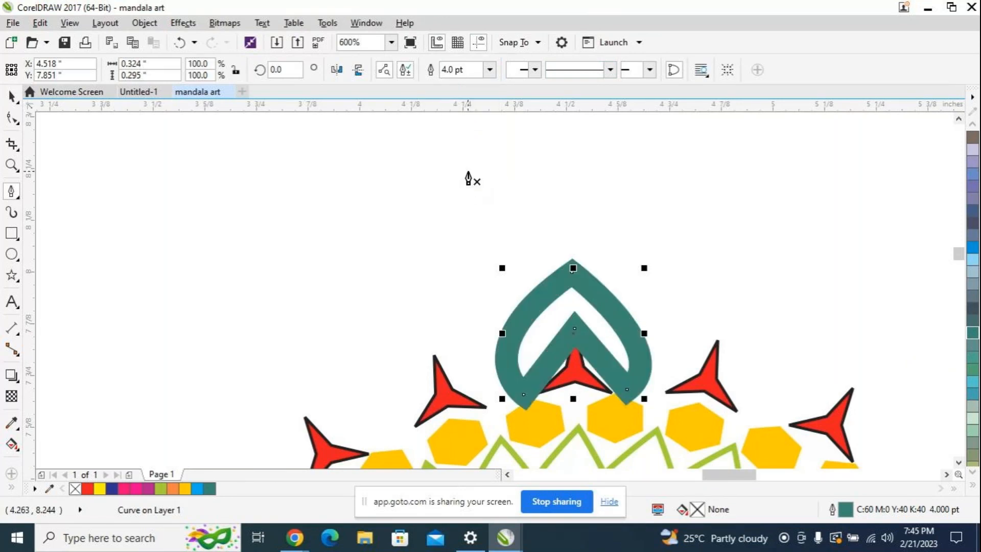
pyautogui.click(489, 70)
pyautogui.click(459, 148)
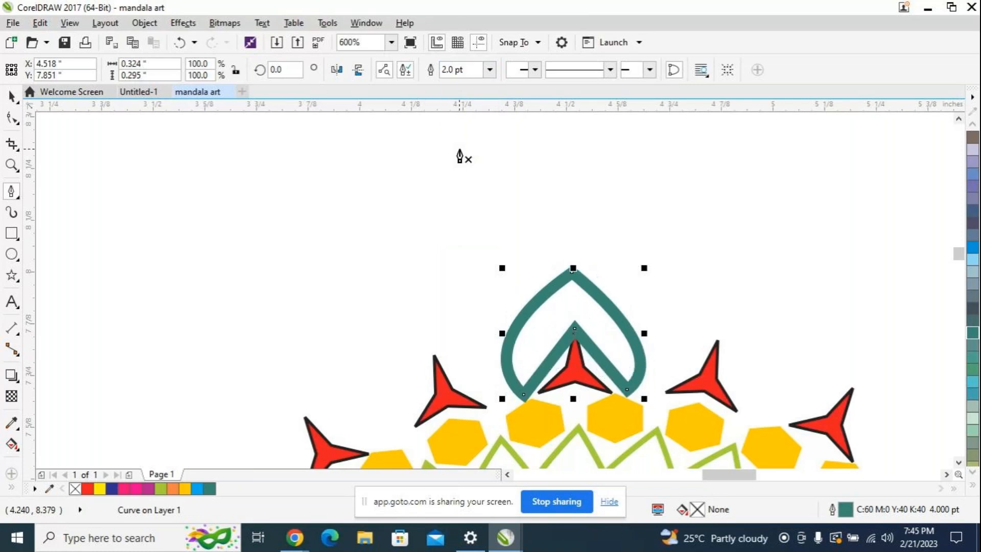
pyautogui.click(489, 71)
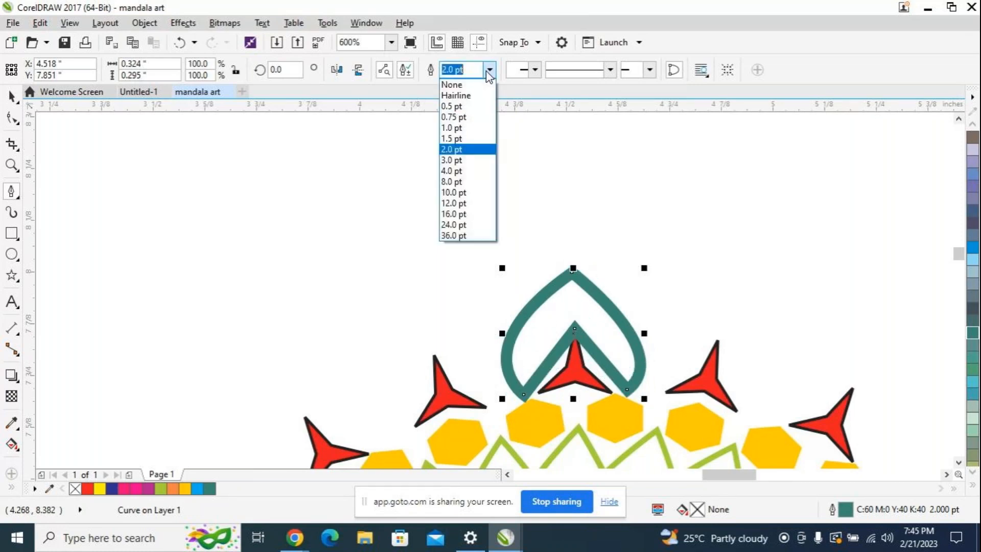
pyautogui.click(454, 128)
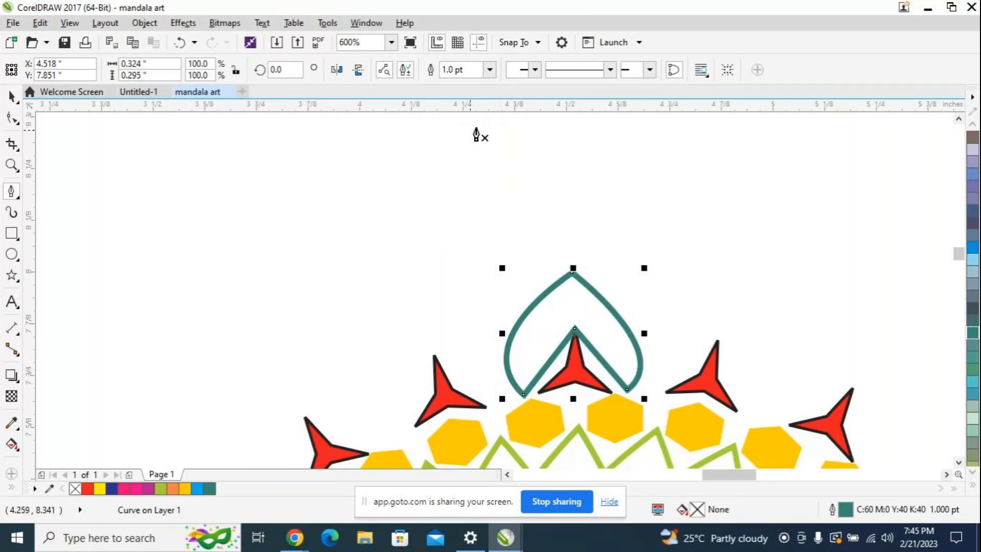
pyautogui.click(490, 70)
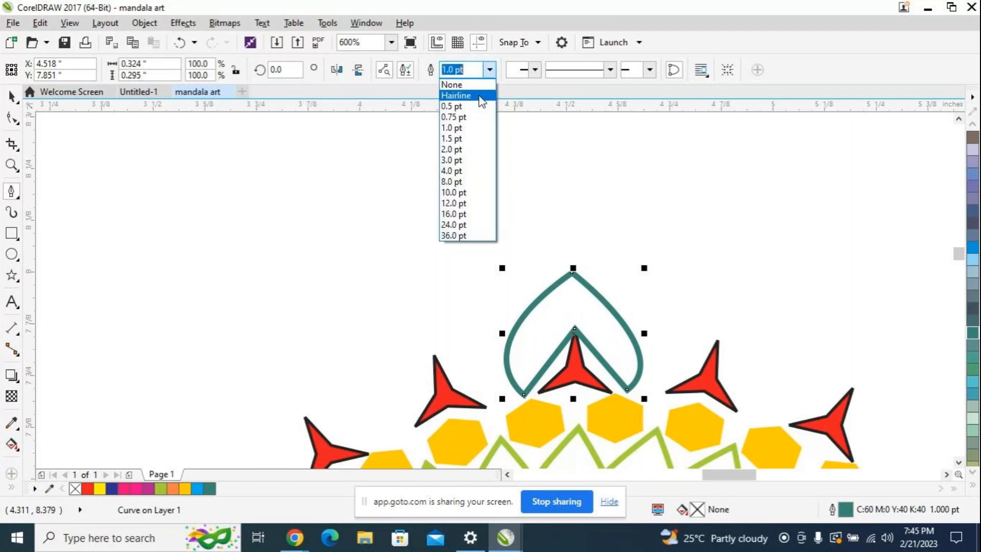
pyautogui.click(473, 127)
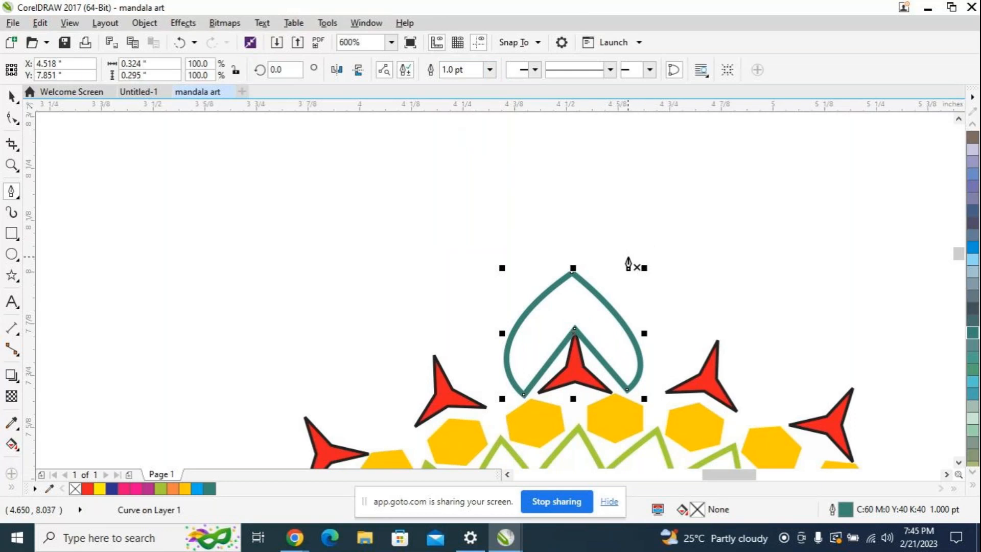
# Step: Duplicate the teal petal, place the copy exactly over the original above the topmost star and switch it to rotation mode
pyautogui.scroll(-2, 663, 285)
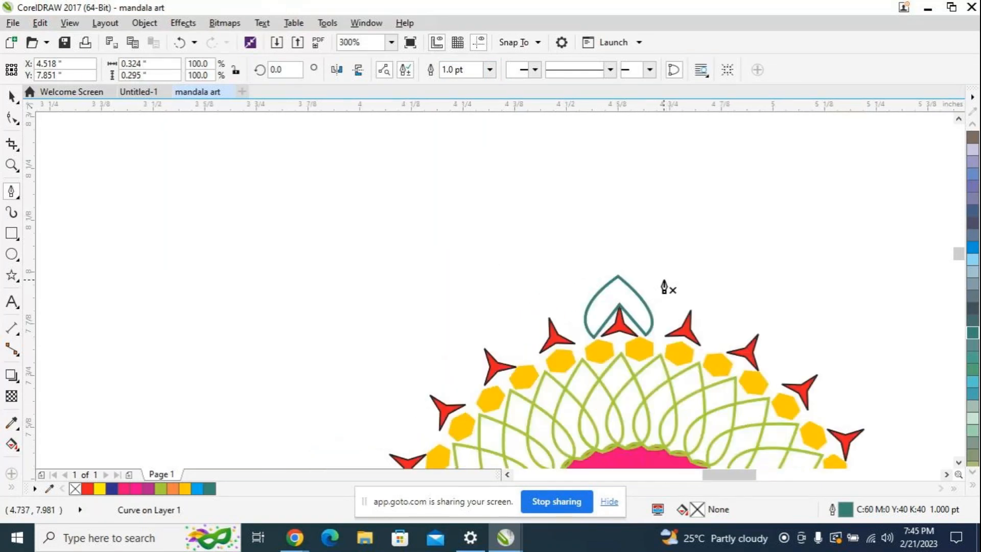
pyautogui.scroll(2, 663, 285)
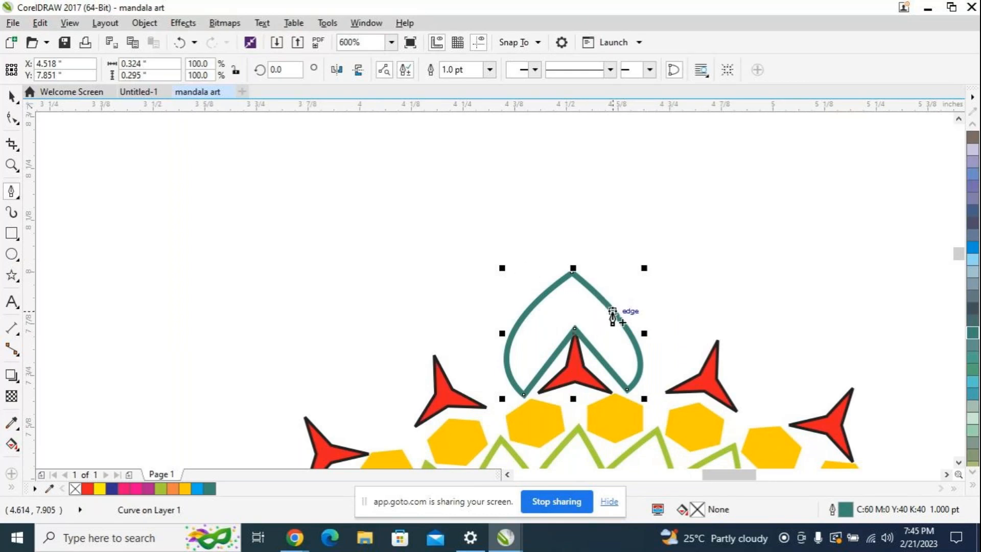
pyautogui.hotkey('ctrl', 'd')
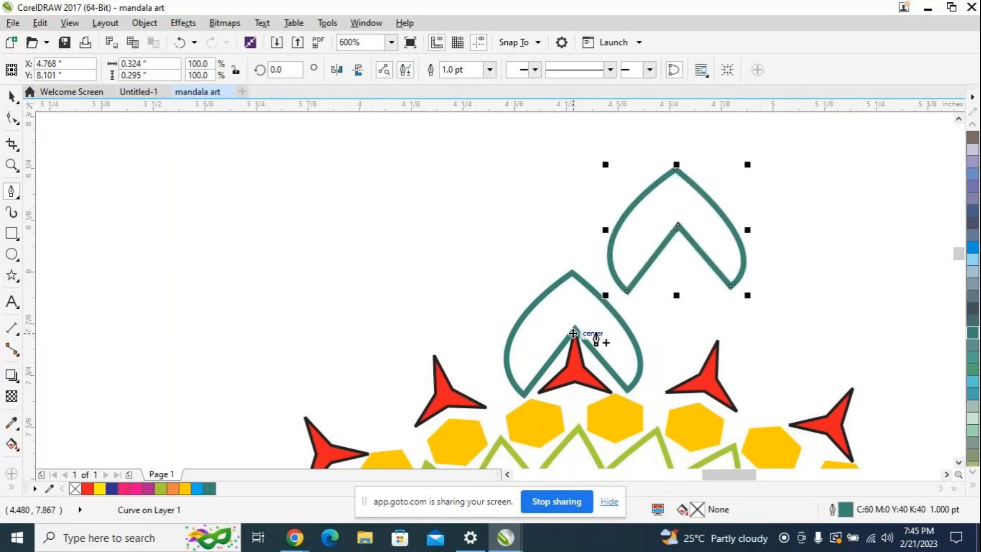
pyautogui.click(13, 97)
pyautogui.moveTo(679, 227); pyautogui.dragTo(574, 332)
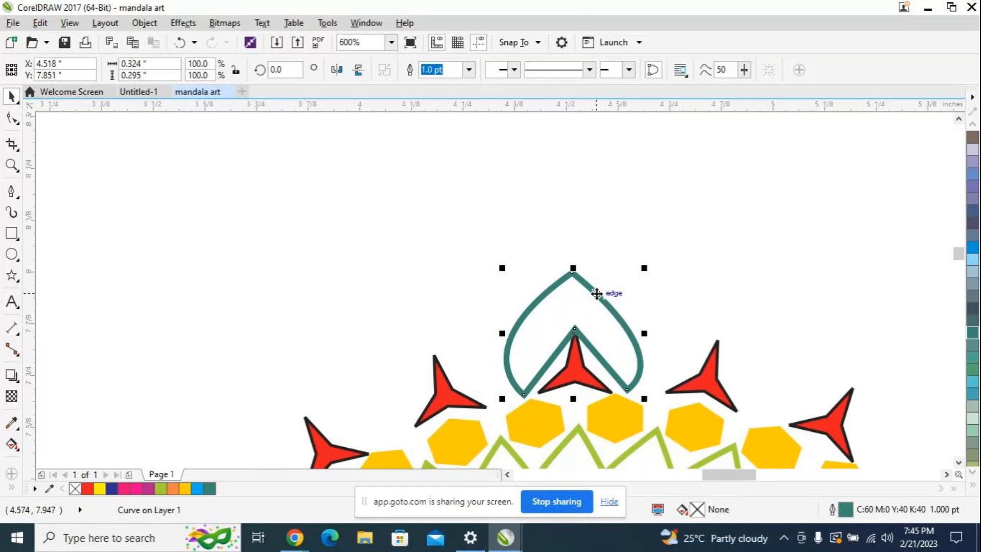
pyautogui.click(597, 293)
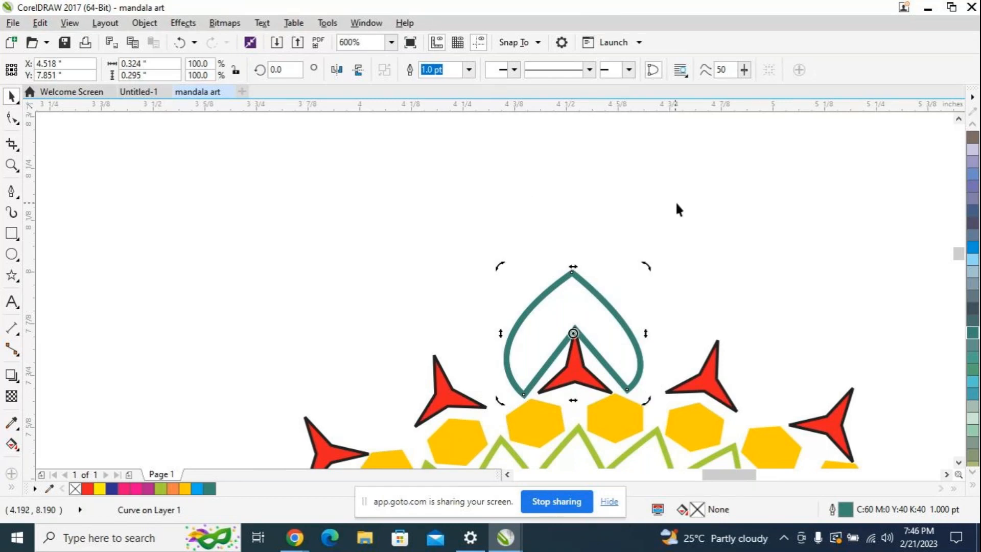
# Step: Try moving the petal copy's rotation center to the middle of the mandala and rotating the copy by 10 degrees
pyautogui.scroll(-2, 639, 333)
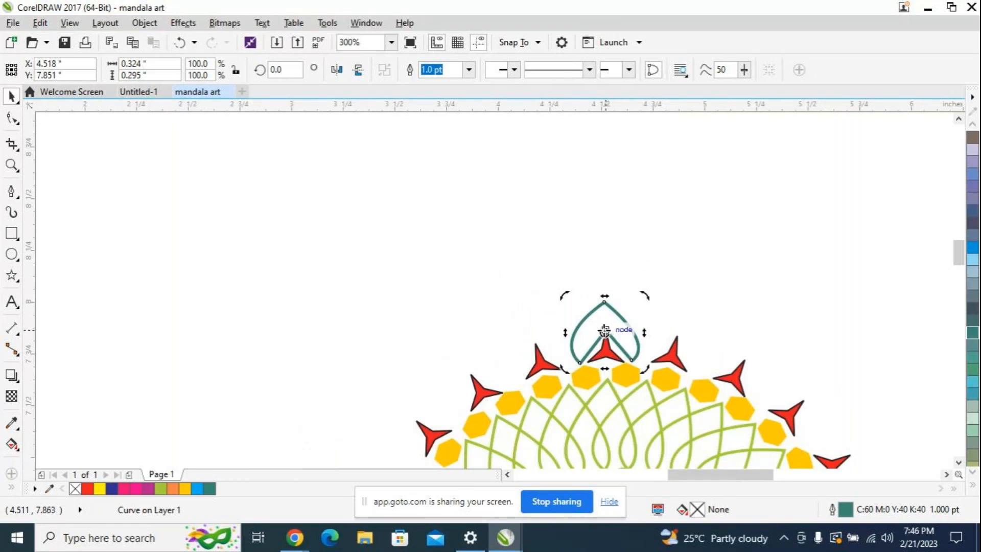
pyautogui.moveTo(604, 332)
pyautogui.mouseDown()
pyautogui.moveTo(619, 478)
pyautogui.moveTo(620, 317)
pyautogui.mouseUp()
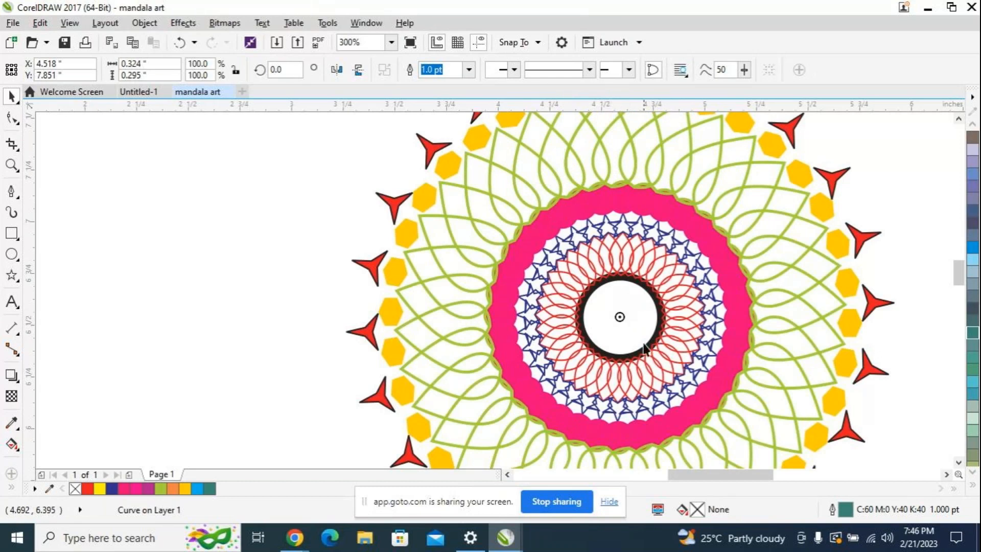
pyautogui.scroll(-4, 644, 227)
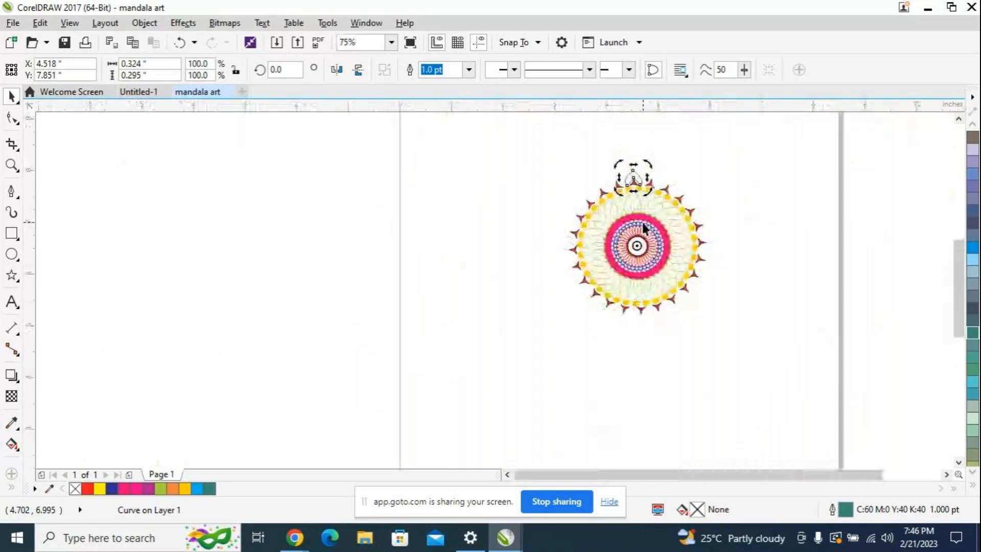
pyautogui.scroll(2, 634, 219)
pyautogui.click(284, 70)
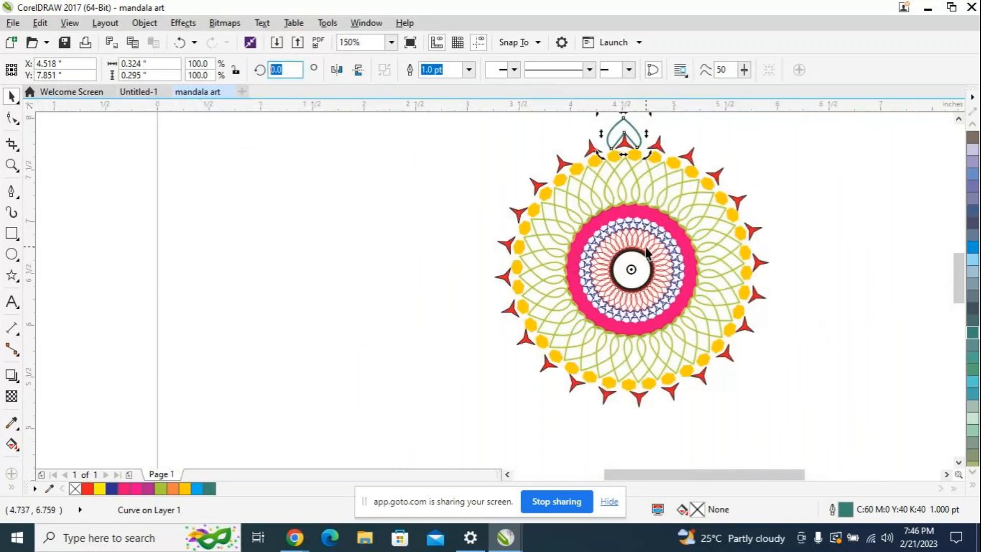
pyautogui.scroll(-2, 641, 252)
pyautogui.scroll(2, 640, 251)
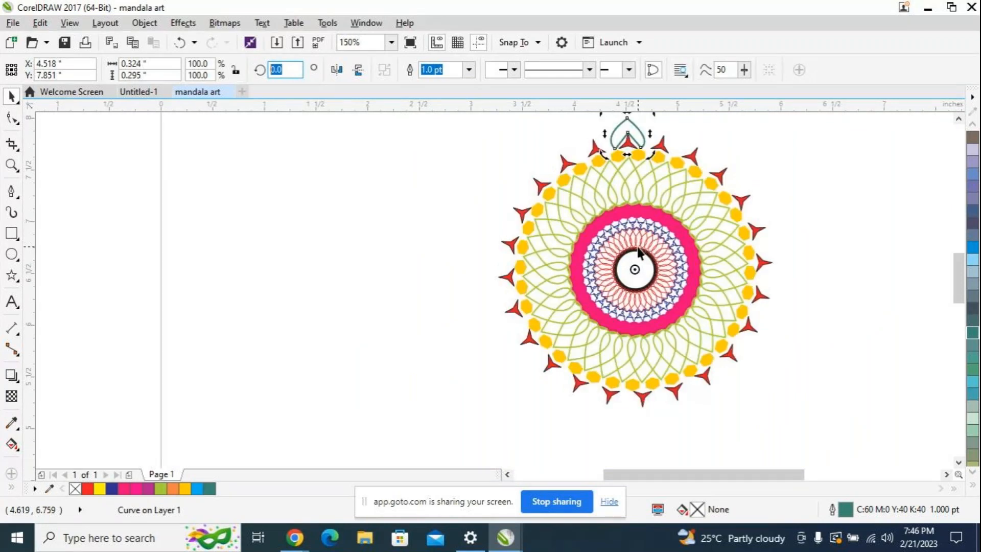
pyautogui.write('10')
pyautogui.press('Return')
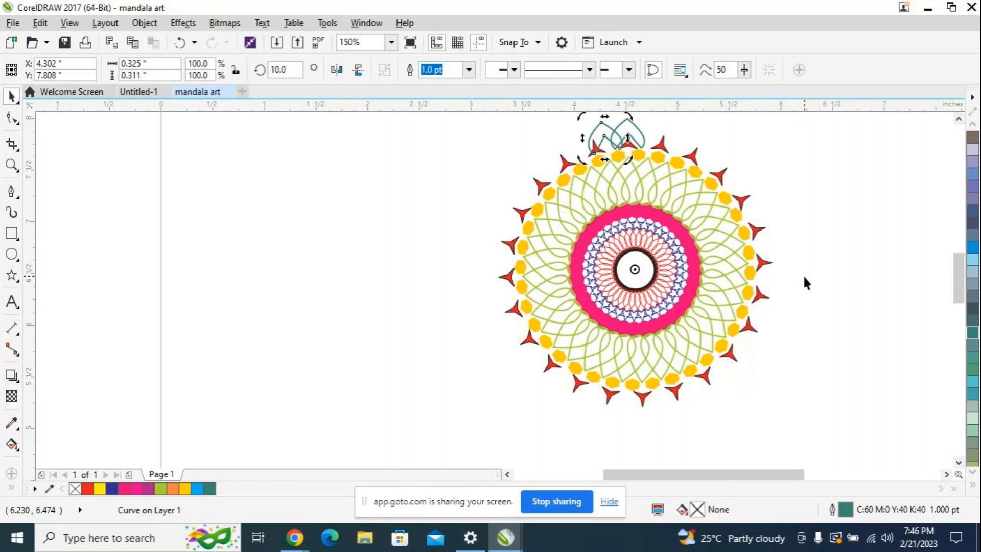
# Step: Undo the 10-degree rotation, the rotation center move and the petal duplication, leaving a single teal petal above the topmost star
pyautogui.hotkey('ctrl', 'z')
pyautogui.scroll(1, 816, 250)
pyautogui.scroll(-1, 817, 249)
pyautogui.moveTo(960, 301); pyautogui.dragTo(951, 285)
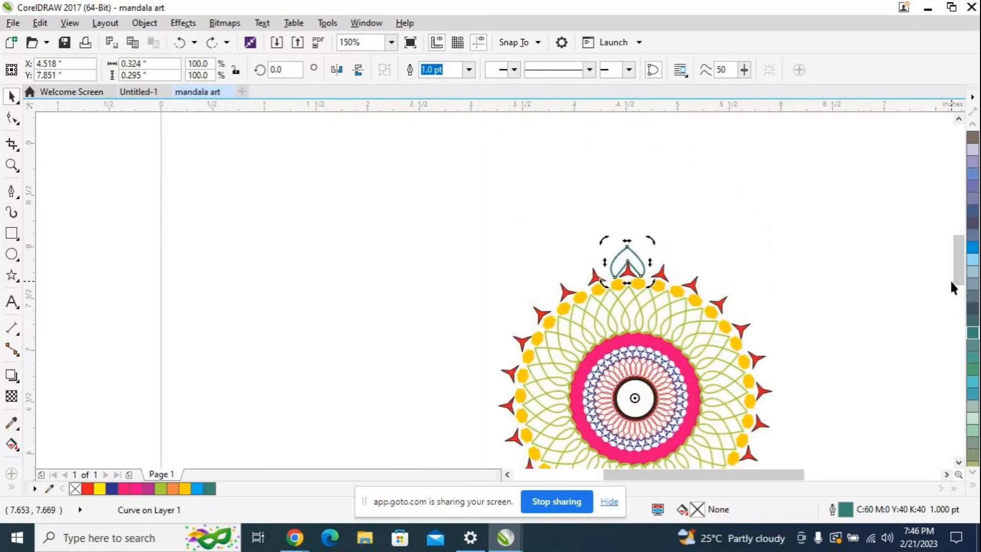
pyautogui.hotkey('ctrl', 'z')
pyautogui.hotkey('ctrl', 'd')
pyautogui.hotkey('ctrl', 'z')
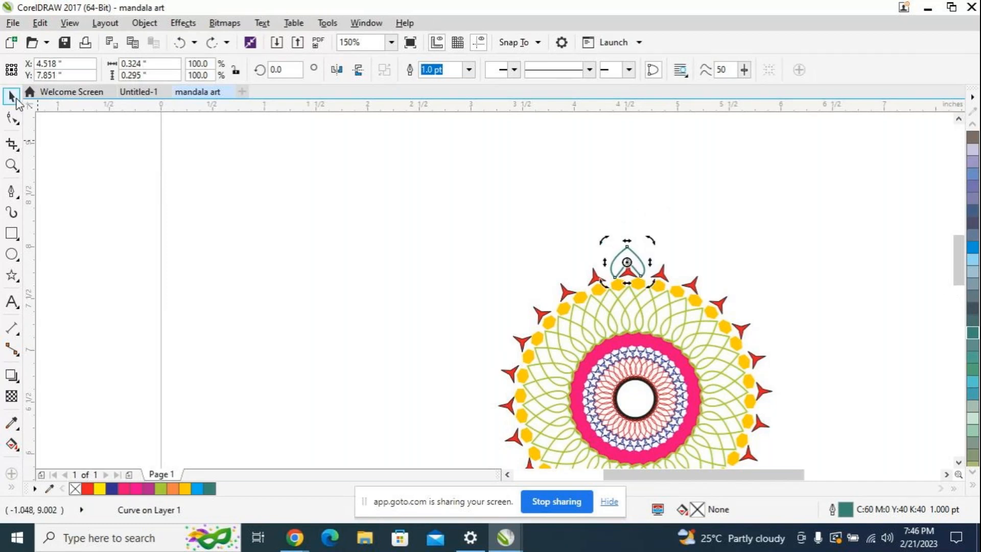
# Step: Duplicate the teal petal, place the copy over the original and move its rotation center to the middle of the mandala
pyautogui.click(635, 253)
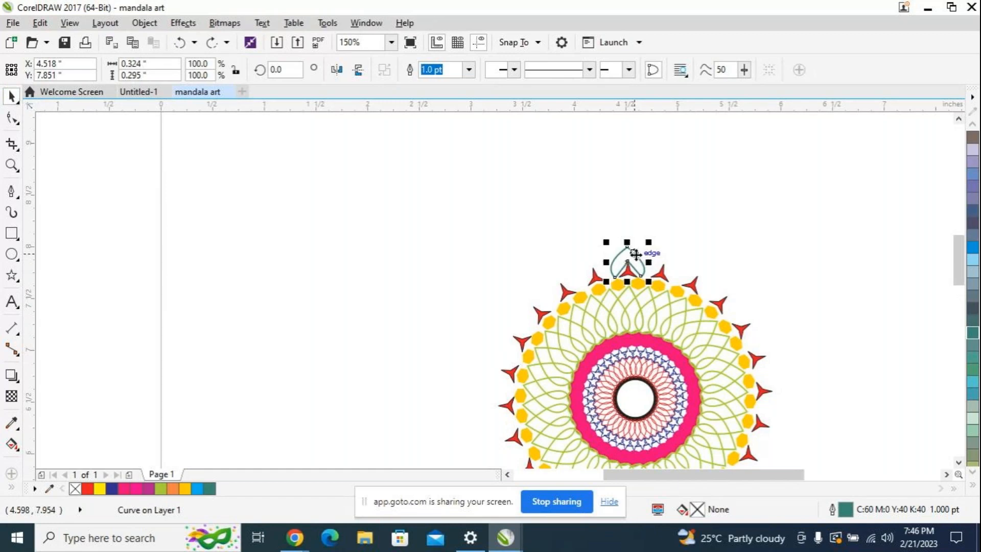
pyautogui.hotkey('ctrl', 'd')
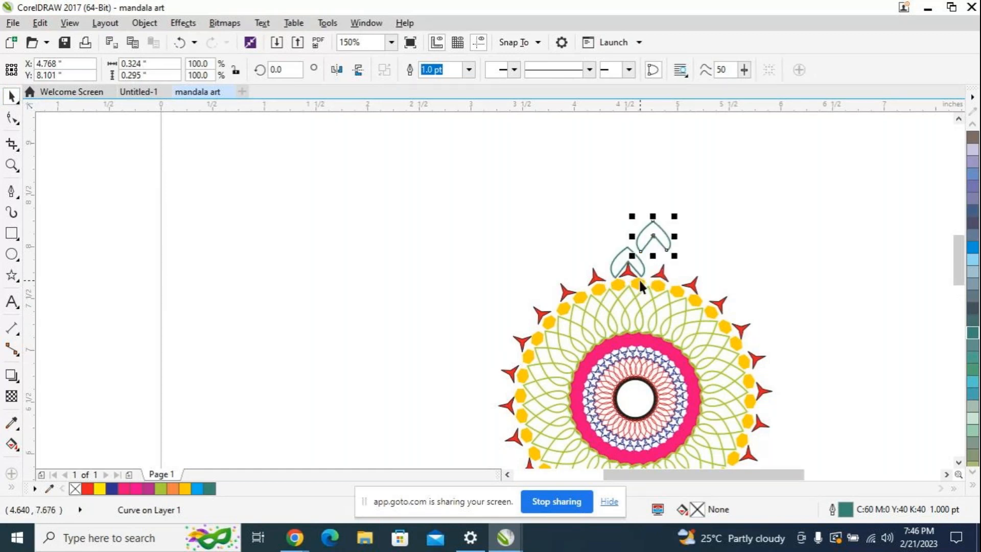
pyautogui.moveTo(654, 237); pyautogui.dragTo(631, 267)
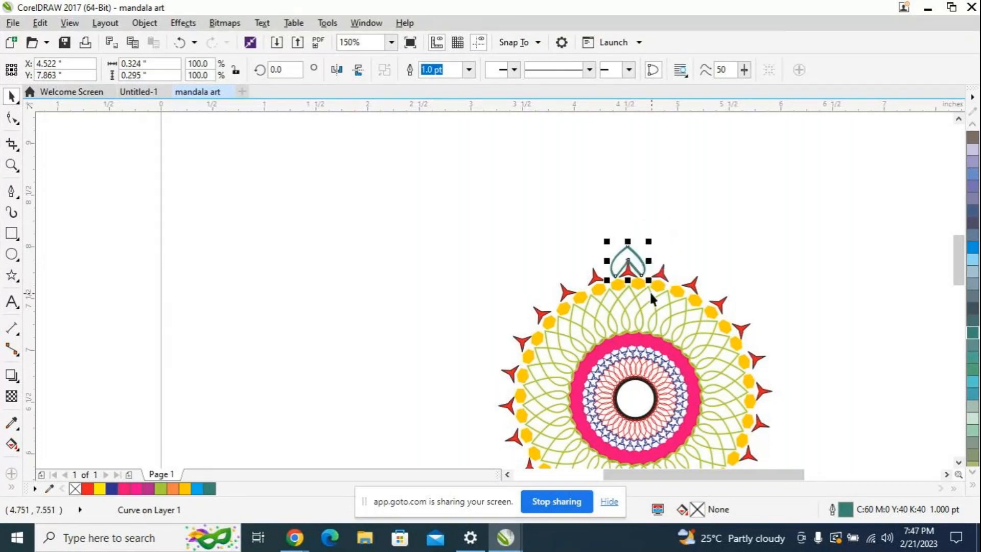
pyautogui.scroll(3, 647, 279)
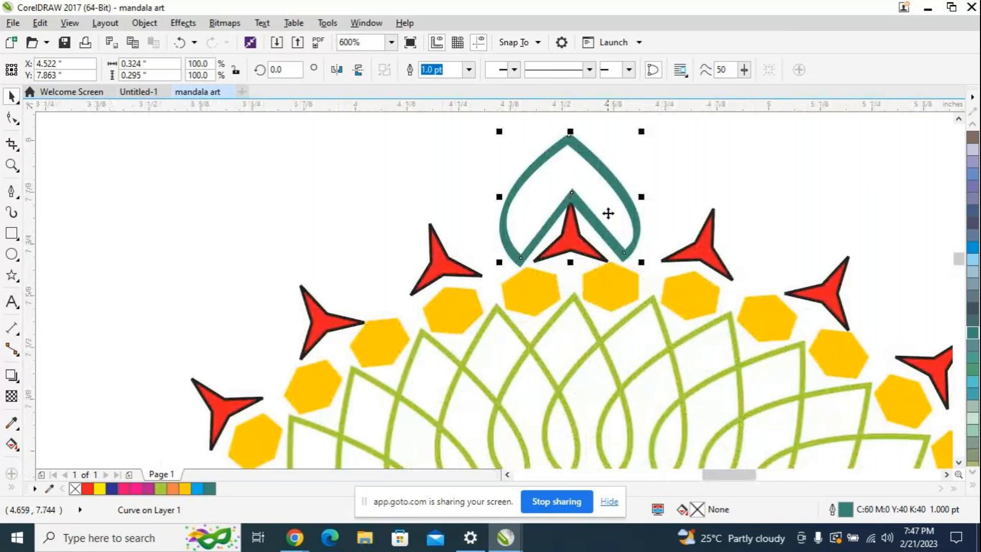
pyautogui.click(605, 210)
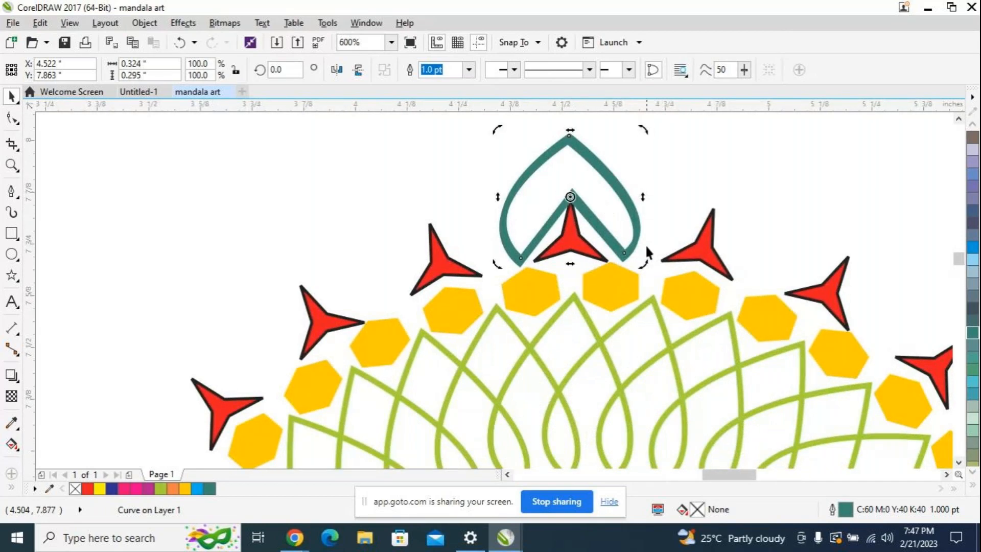
pyautogui.scroll(-3, 621, 229)
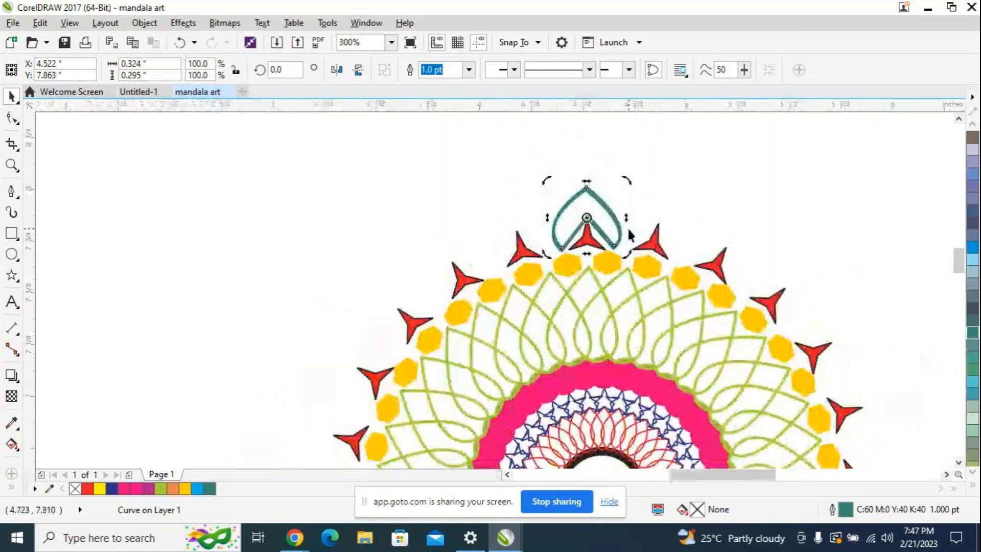
pyautogui.moveTo(607, 223); pyautogui.dragTo(614, 360)
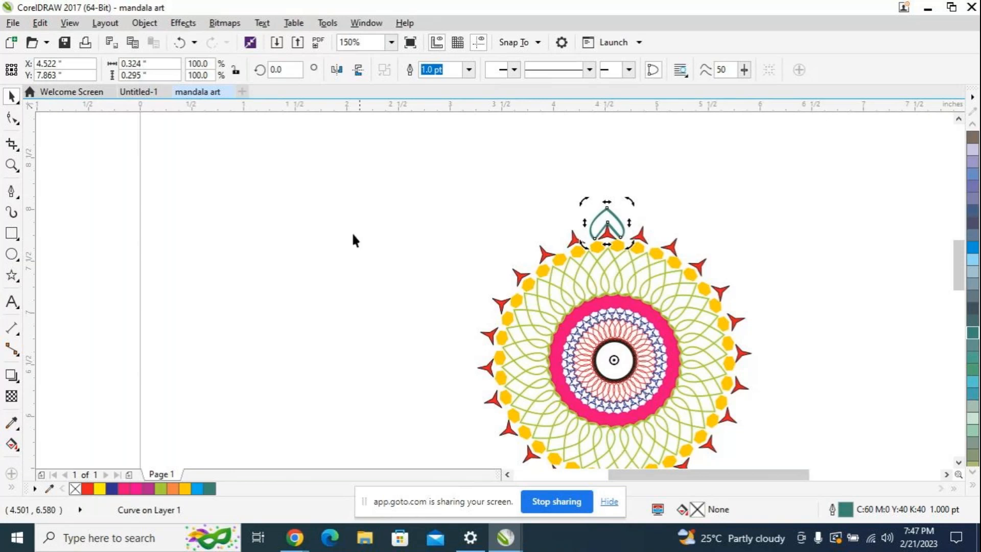
# Step: Rotate the petal copy by 15 degrees and repeat the duplicated rotation around the mandala past the 270-degree position
pyautogui.doubleClick(281, 69)
pyautogui.write('15')
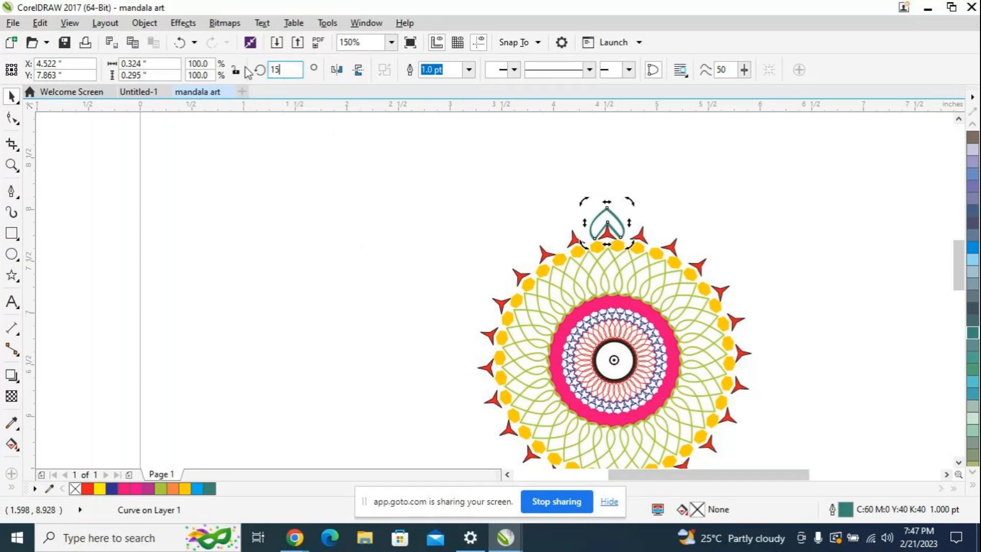
pyautogui.press('Return')
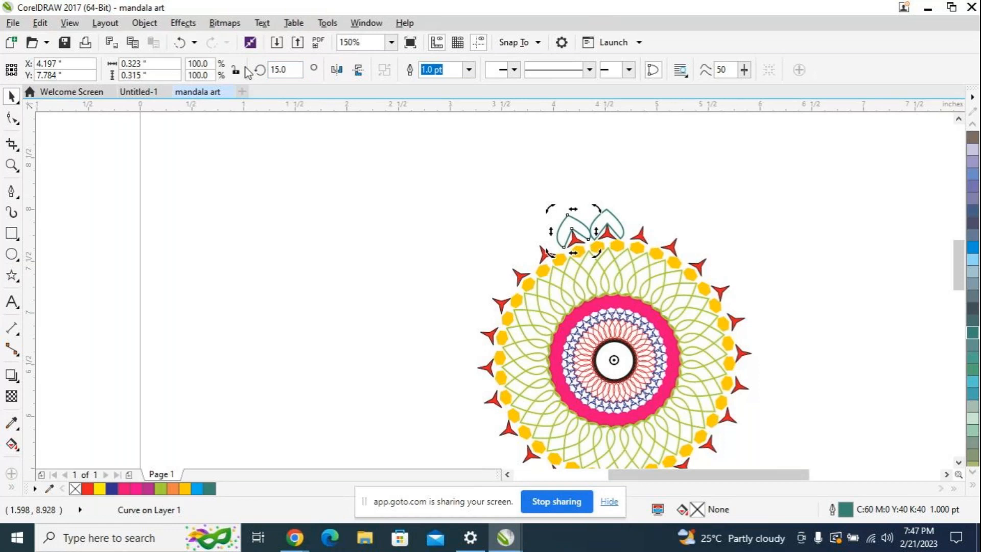
pyautogui.hotkey('ctrl', 'r')
pyautogui.hotkey('ctrl', 'r')
pyautogui.hotkey('ctrl', 'r')
pyautogui.hotkey('ctrl', 'r')
pyautogui.hotkey('ctrl', 'r')
pyautogui.hotkey('ctrl', 'r')
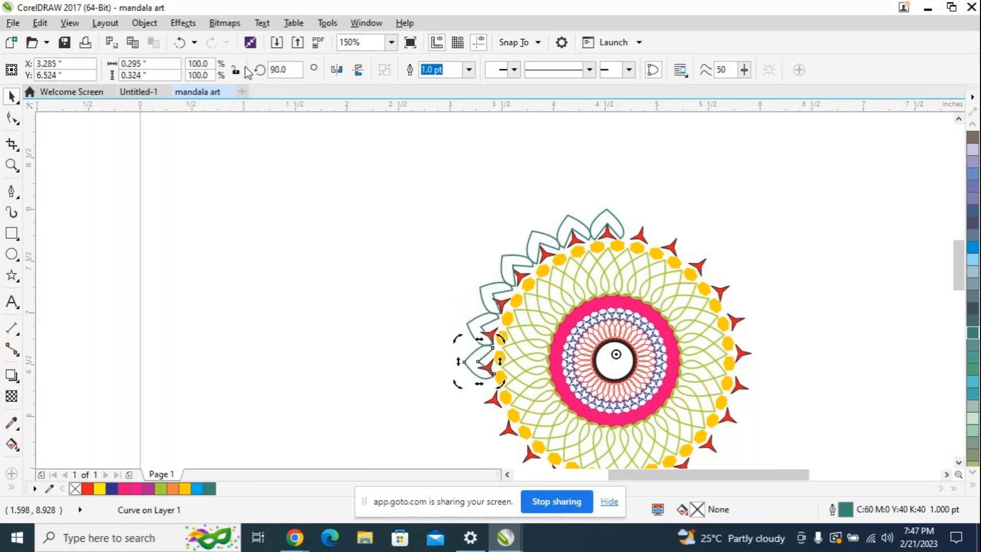
pyautogui.hotkey('ctrl', 'r')
pyautogui.hotkey('ctrl', 'r')
pyautogui.hotkey('ctrl', 'r')
pyautogui.hotkey('ctrl', 'r')
pyautogui.hotkey('ctrl', 'r')
pyautogui.hotkey('ctrl', 'r')
pyautogui.hotkey('ctrl', 'r')
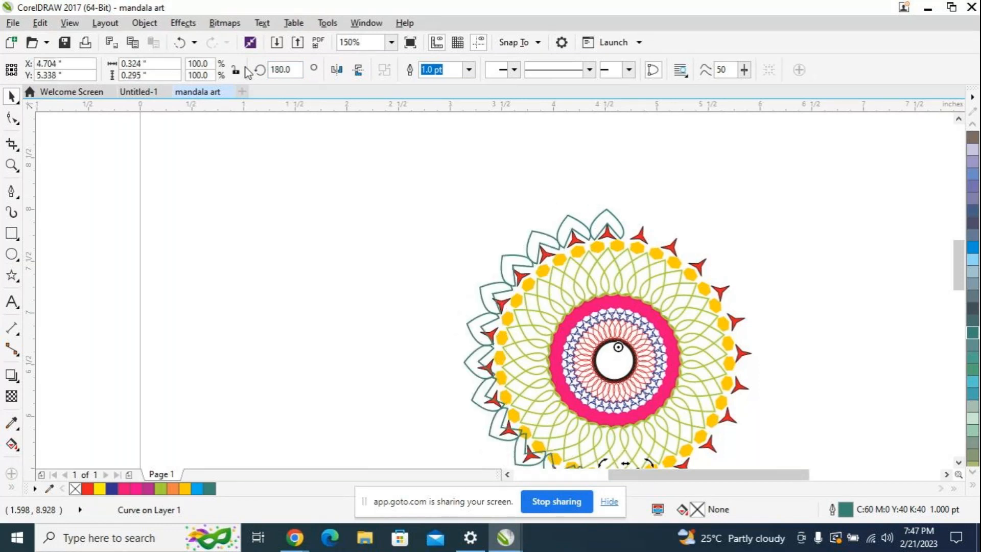
pyautogui.hotkey('ctrl', 'r')
pyautogui.hotkey('ctrl', 'r')
pyautogui.hotkey('ctrl', 'r')
pyautogui.hotkey('ctrl', 'r')
pyautogui.hotkey('ctrl', 'r')
pyautogui.hotkey('ctrl', 'r')
pyautogui.hotkey('ctrl', 'r')
pyautogui.hotkey('ctrl', 'r')
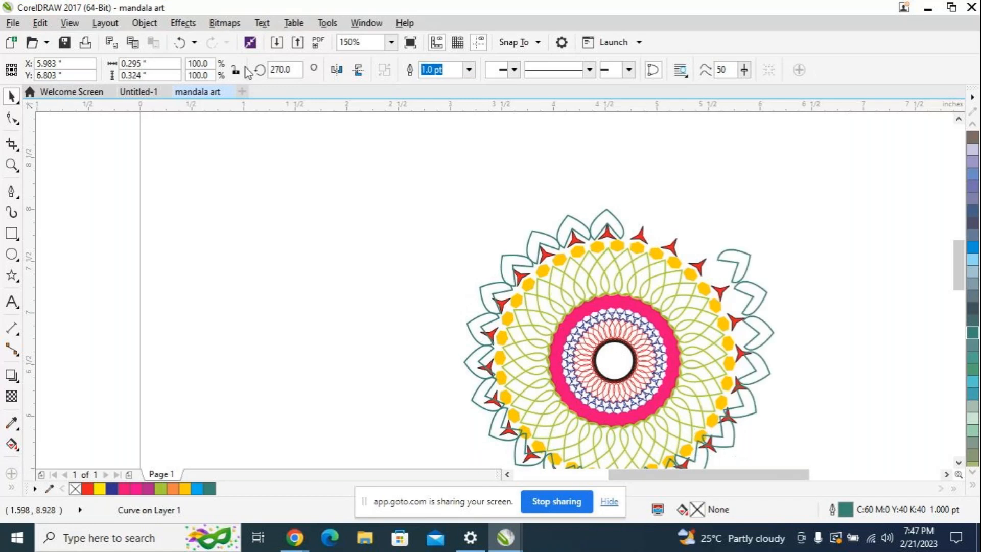
# Step: Undo the rotated petals, the duplicated petal and the petal's earlier outline width changes
pyautogui.hotkey('ctrl', 'z')
pyautogui.hotkey('ctrl', 'z')
pyautogui.hotkey('ctrl', 'z')
pyautogui.hotkey('ctrl', 'z')
pyautogui.hotkey('ctrl', 'z')
pyautogui.hotkey('ctrl', 'z')
pyautogui.hotkey('ctrl', 'z')
pyautogui.hotkey('ctrl', 'z')
pyautogui.hotkey('ctrl', 'z')
pyautogui.hotkey('ctrl', 'z')
pyautogui.hotkey('ctrl', 'z')
pyautogui.hotkey('ctrl', 'z')
pyautogui.hotkey('ctrl', 'z')
pyautogui.hotkey('ctrl', 'z')
pyautogui.hotkey('ctrl', 'z')
pyautogui.hotkey('ctrl', 'z')
pyautogui.hotkey('ctrl', 'z')
pyautogui.hotkey('ctrl', 'z')
pyautogui.hotkey('ctrl', 'z')
pyautogui.hotkey('ctrl', 'z')
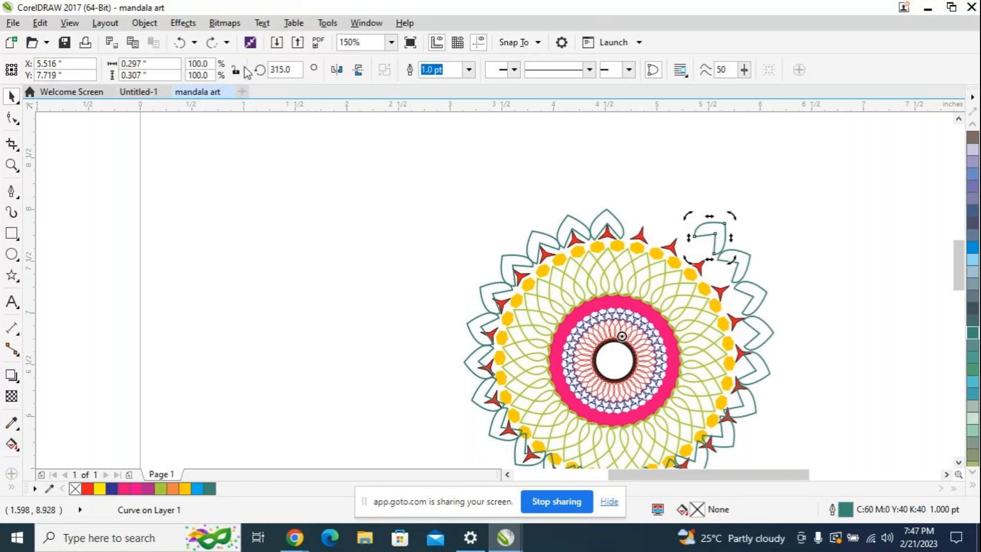
pyautogui.hotkey('ctrl', 'z')
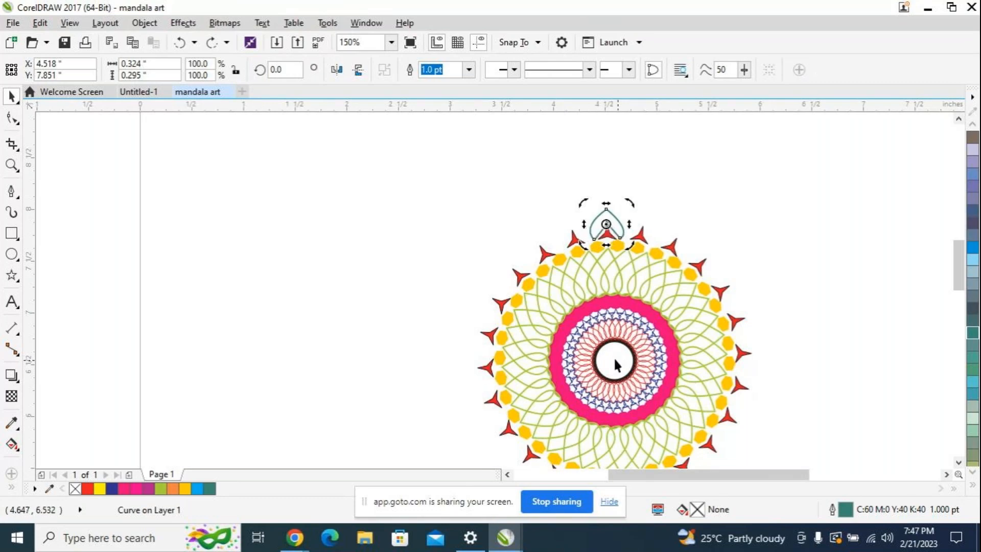
pyautogui.hotkey('ctrl', 'z')
pyautogui.hotkey('ctrl', 'z')
pyautogui.hotkey('ctrl', 'z')
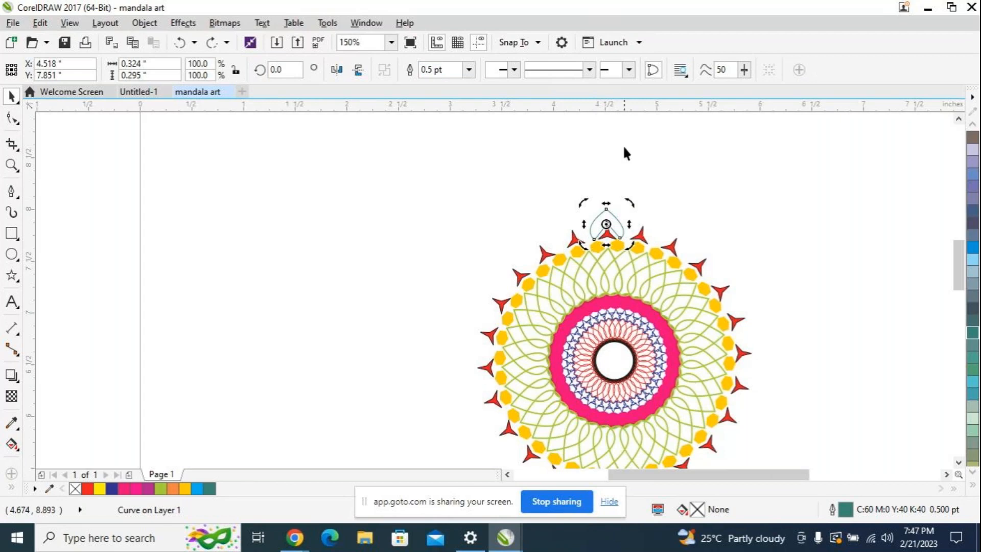
# Step: Set the teal petal's outline width to 1.0 pt
pyautogui.click(469, 71)
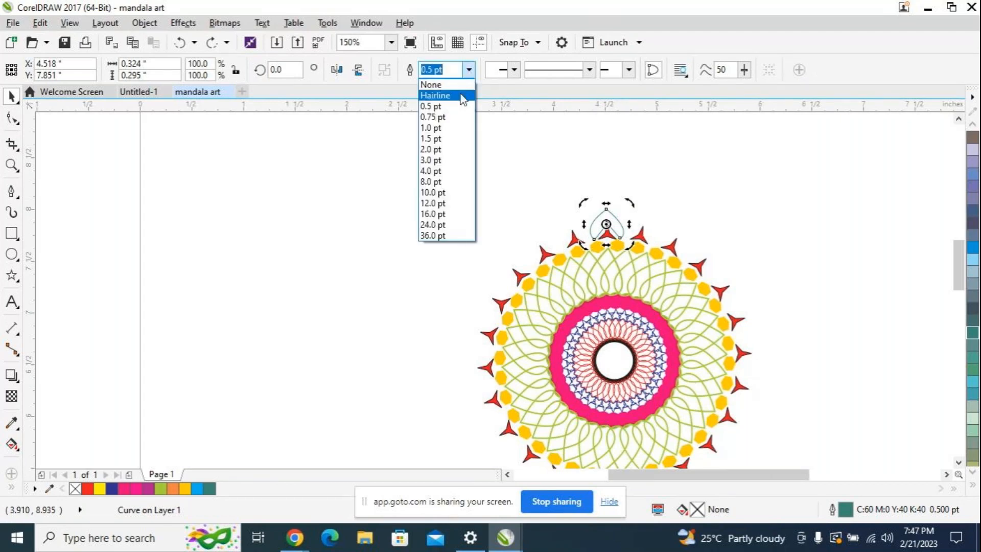
pyautogui.click(439, 123)
pyautogui.scroll(4, 643, 206)
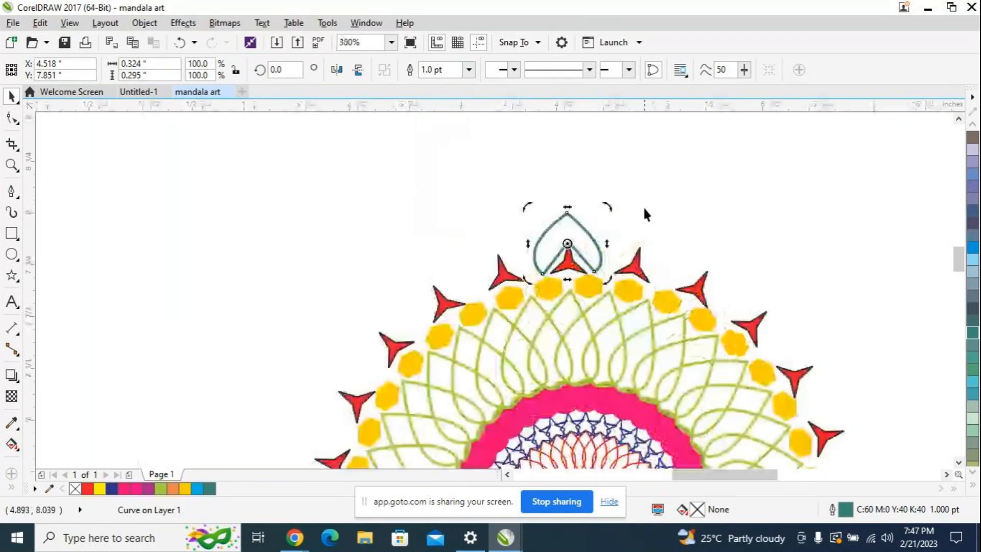
# Step: Duplicate the petal, align the copy exactly over the original above the topmost star and switch it to rotation mode
pyautogui.moveTo(537, 278); pyautogui.dragTo(611, 184)
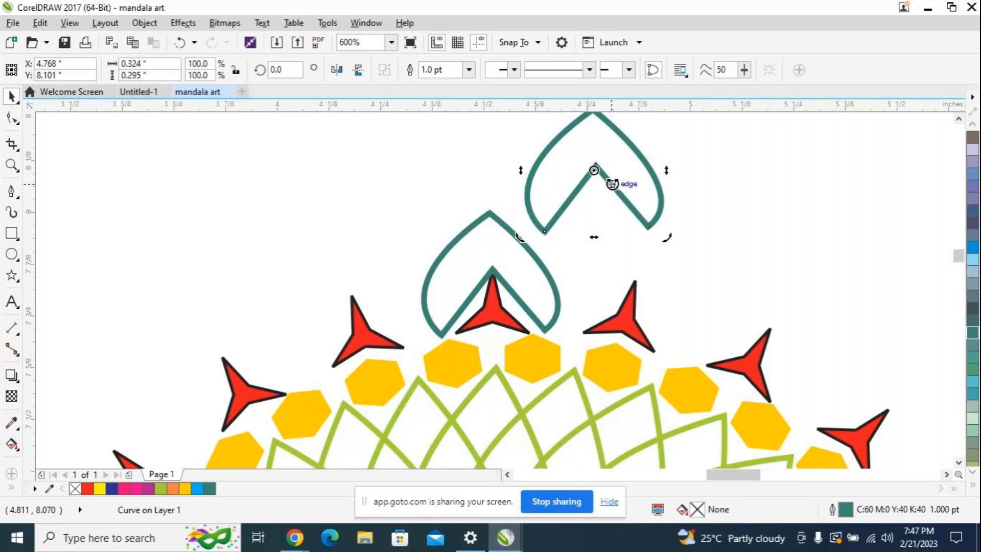
pyautogui.moveTo(612, 184); pyautogui.dragTo(611, 184)
pyautogui.moveTo(593, 172); pyautogui.dragTo(493, 269)
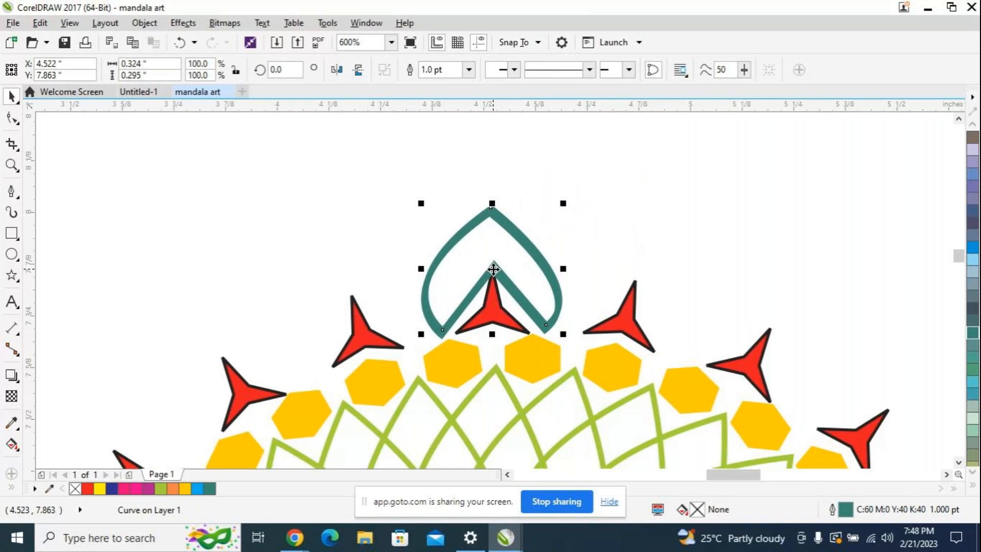
pyautogui.hotkey('ctrl', 'z')
pyautogui.moveTo(596, 171); pyautogui.dragTo(491, 271)
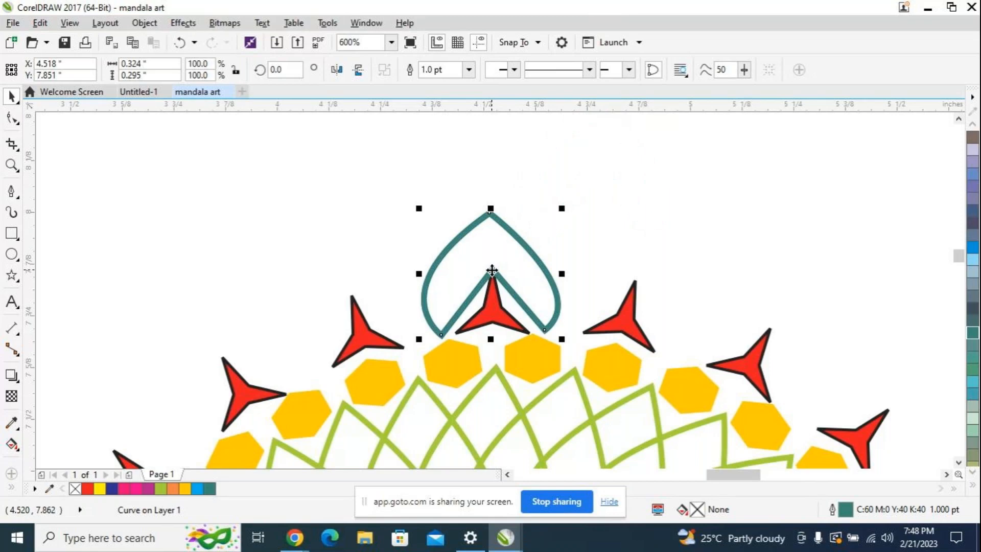
pyautogui.click(492, 270)
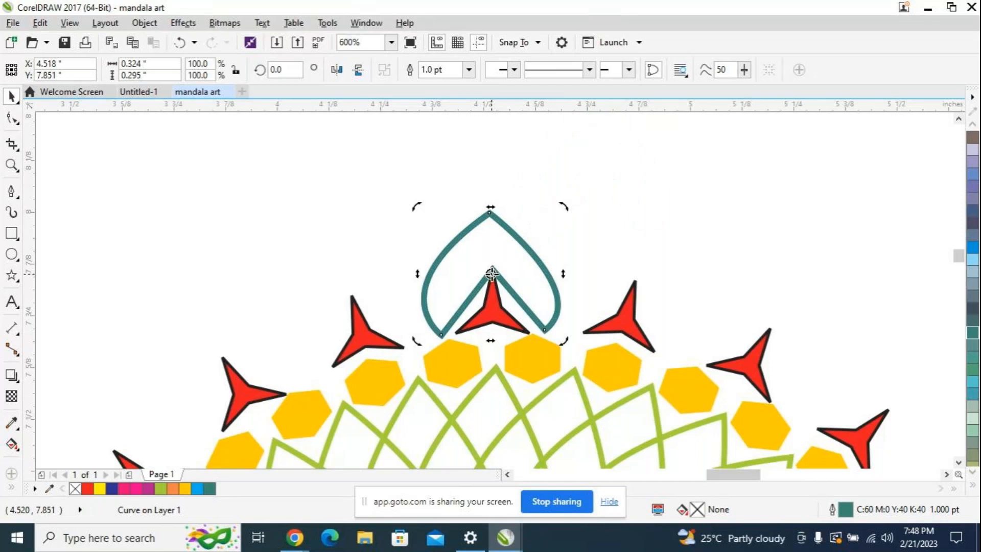
# Step: Move the copy's rotation center to the middle of the mandala's inner circle and rotate the copy by 15 degrees
pyautogui.moveTo(491, 274)
pyautogui.mouseDown()
pyautogui.moveTo(504, 478)
pyautogui.moveTo(519, 483)
pyautogui.moveTo(553, 473)
pyautogui.moveTo(556, 455)
pyautogui.moveTo(556, 440)
pyautogui.moveTo(520, 408)
pyautogui.mouseUp()
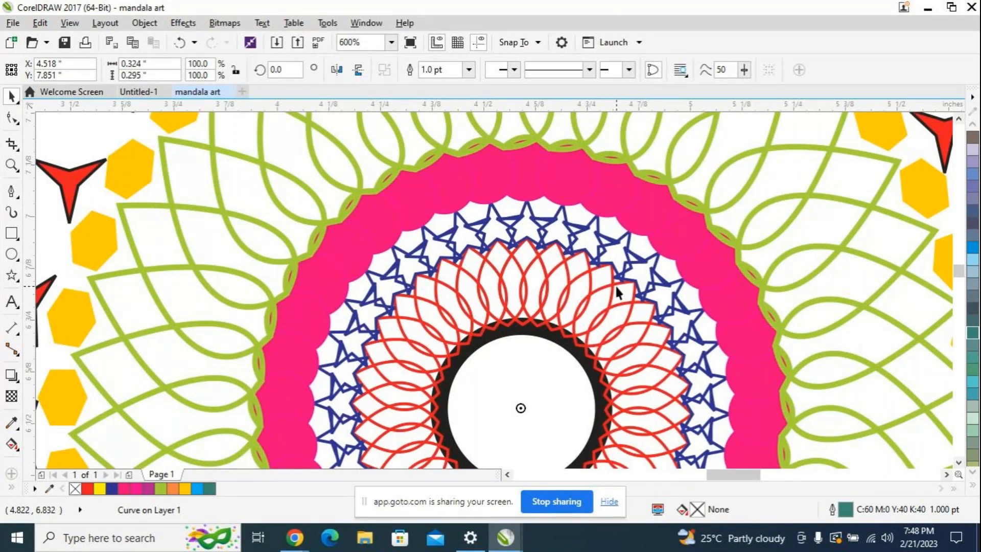
pyautogui.scroll(-2, 618, 293)
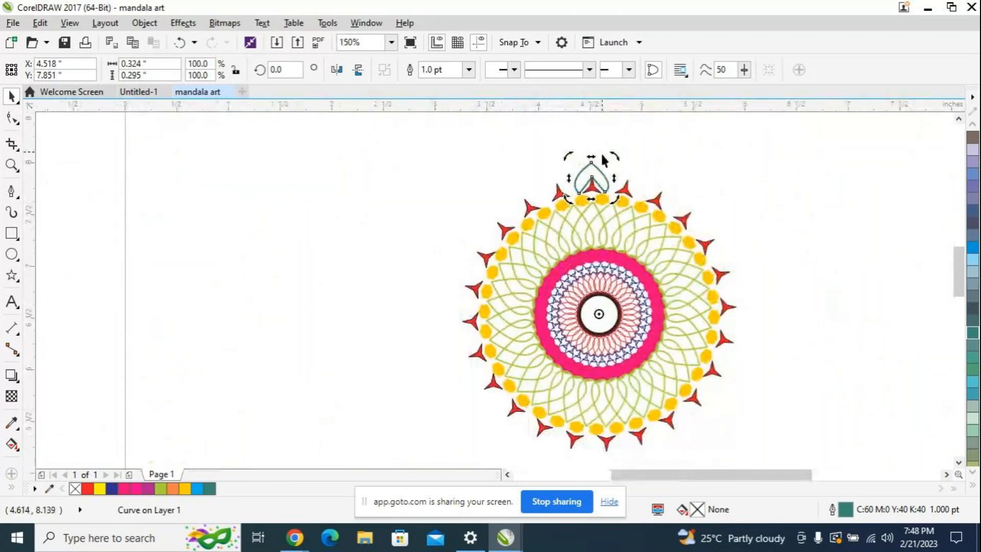
pyautogui.moveTo(287, 71); pyautogui.dragTo(242, 73)
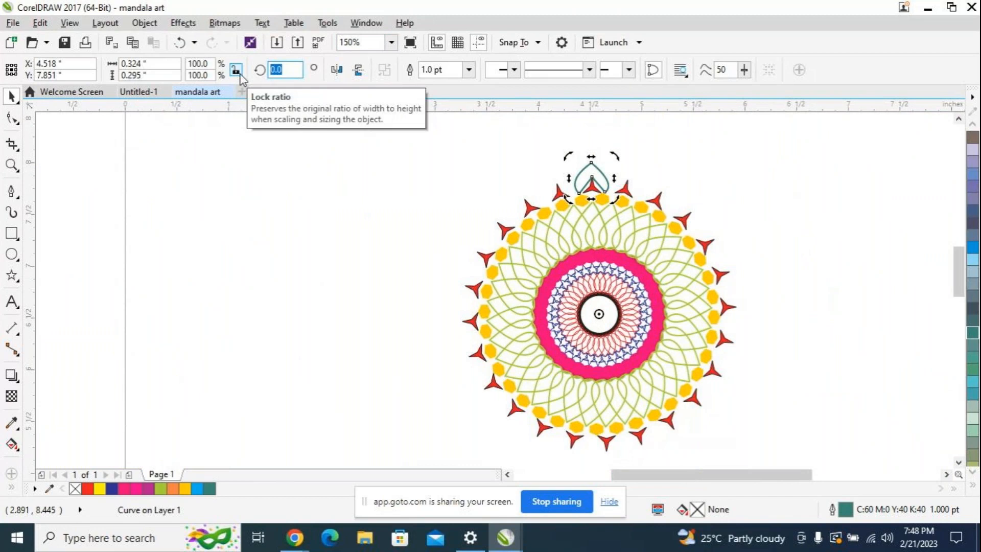
pyautogui.write('15')
pyautogui.press('Return')
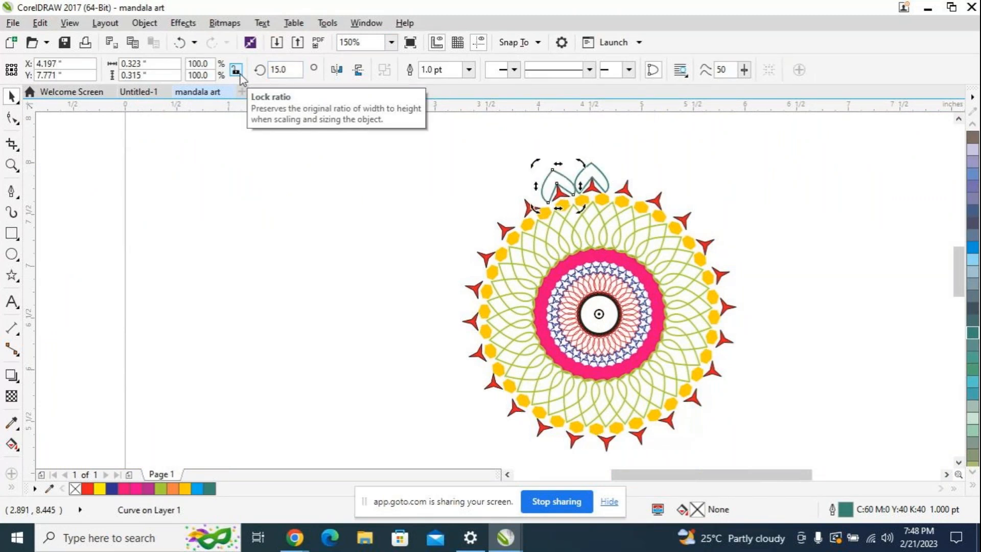
# Step: Repeat the 15-degree duplicated rotation to place teal petals around the mandala up to the 270-degree position
pyautogui.hotkey('ctrl', 'r')
pyautogui.hotkey('ctrl', 'r')
pyautogui.hotkey('ctrl', 'r')
pyautogui.hotkey('ctrl', 'r')
pyautogui.hotkey('ctrl', 'r')
pyautogui.hotkey('ctrl', 'r')
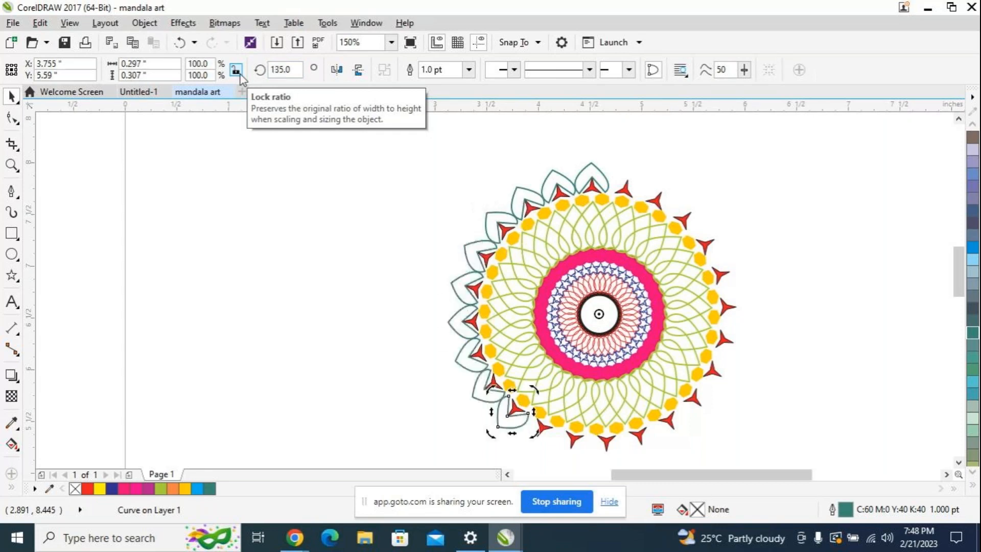
pyautogui.hotkey('ctrl', 'r')
pyautogui.hotkey('ctrl', 'r')
pyautogui.hotkey('ctrl', 'r')
pyautogui.hotkey('ctrl', 'r')
pyautogui.hotkey('ctrl', 'r')
pyautogui.hotkey('ctrl', 'r')
pyautogui.hotkey('ctrl', 'r')
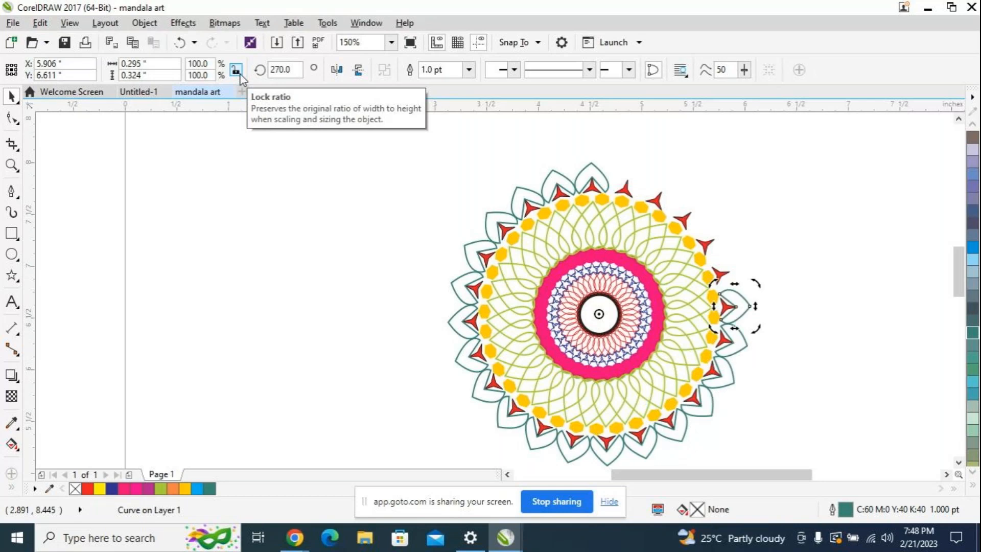
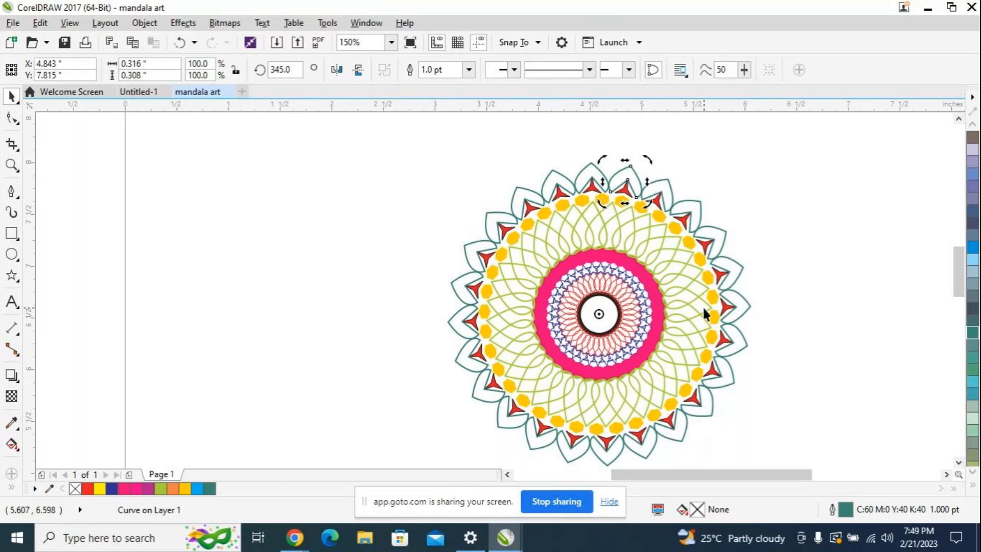
# Step: Select the entire mandala, enlarge it to about 3.25 inches across and shift it slightly on the page
pyautogui.scroll(-2, 703, 306)
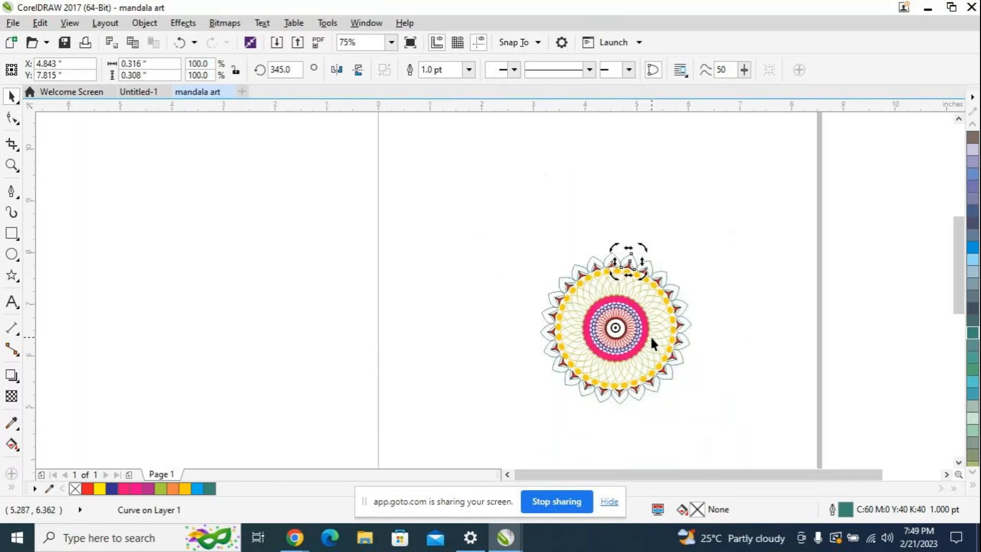
pyautogui.scroll(1, 650, 336)
pyautogui.scroll(-1, 624, 322)
pyautogui.moveTo(483, 217); pyautogui.dragTo(741, 409)
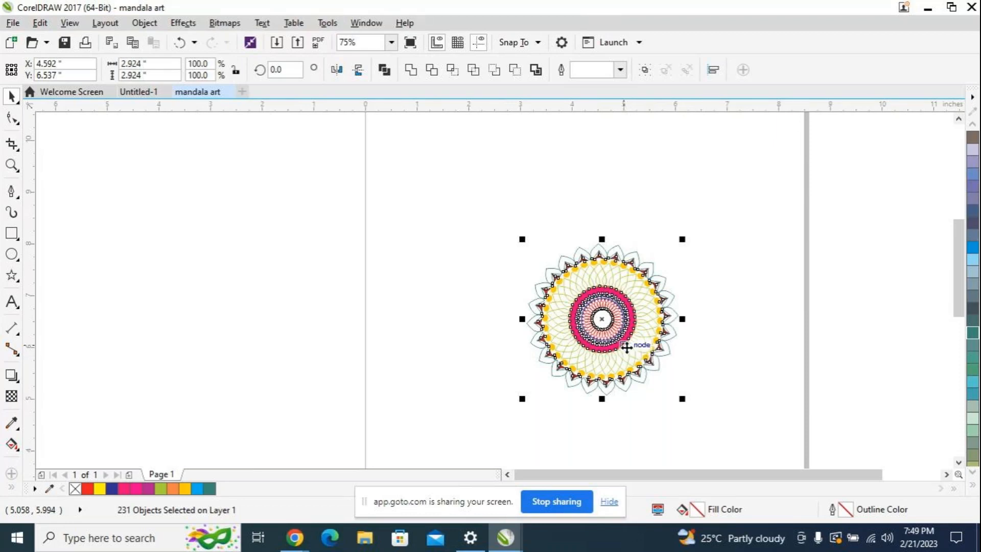
pyautogui.click(695, 347)
pyautogui.click(620, 305)
pyautogui.moveTo(494, 223); pyautogui.dragTo(696, 416)
pyautogui.moveTo(611, 327); pyautogui.dragTo(600, 317)
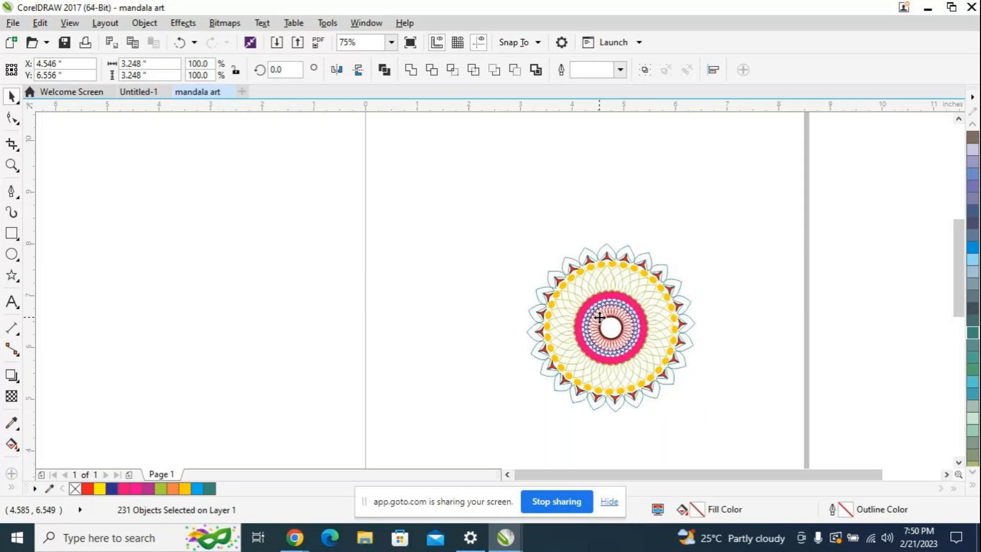
pyautogui.click(737, 272)
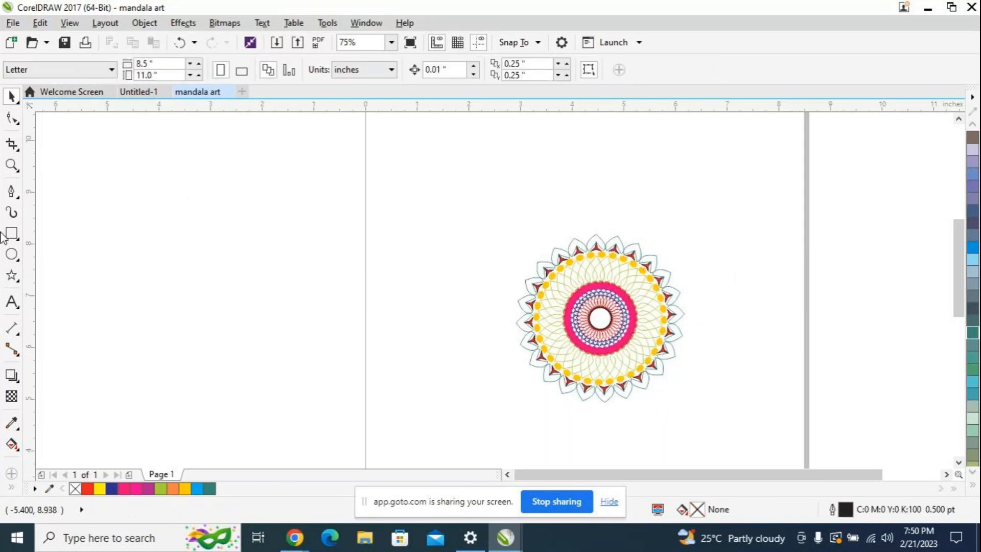
# Step: Draw a star in the empty area beside the page and set it to four points, about 1.56 inches wide
pyautogui.click(11, 275)
pyautogui.moveTo(197, 262); pyautogui.dragTo(278, 333)
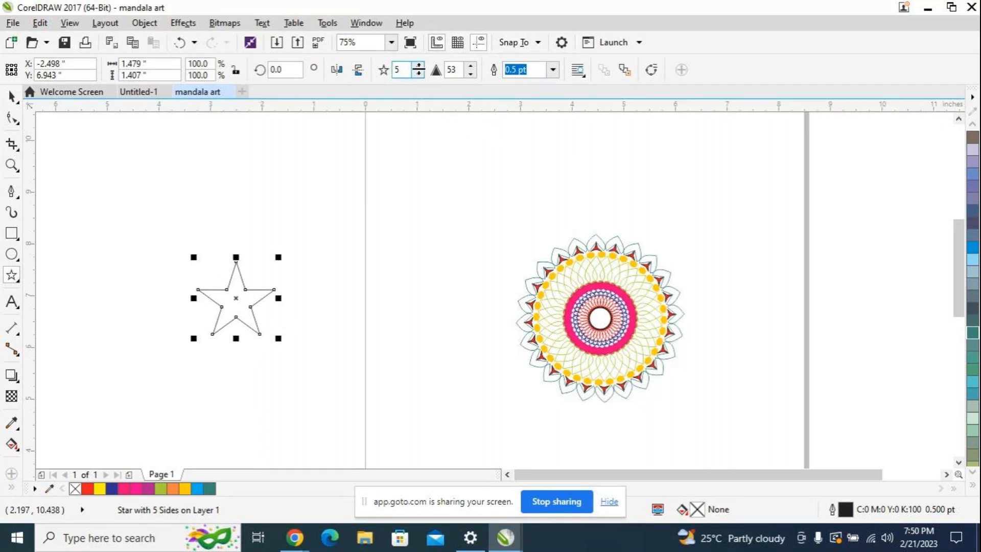
pyautogui.click(419, 71)
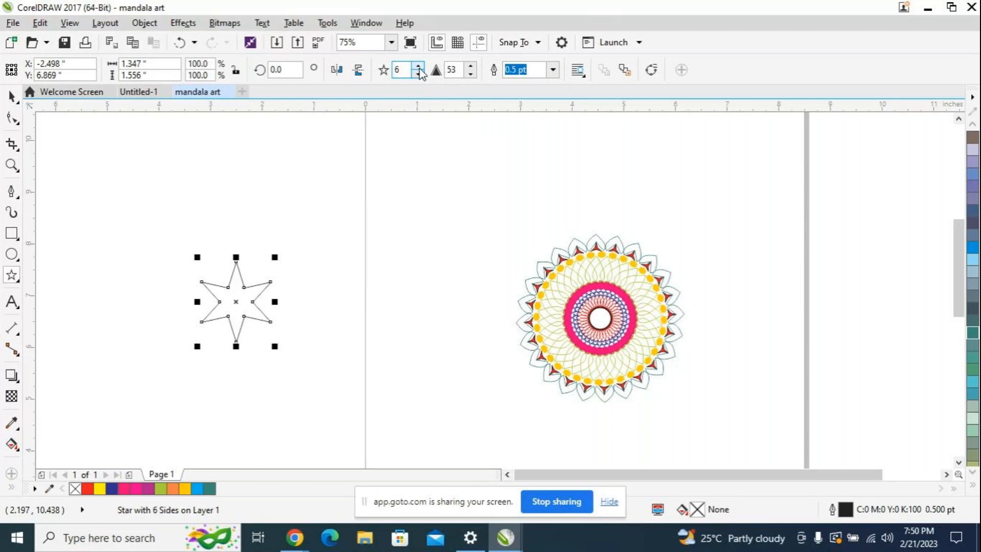
pyautogui.click(419, 70)
pyautogui.click(420, 76)
pyautogui.click(421, 76)
pyautogui.click(421, 76)
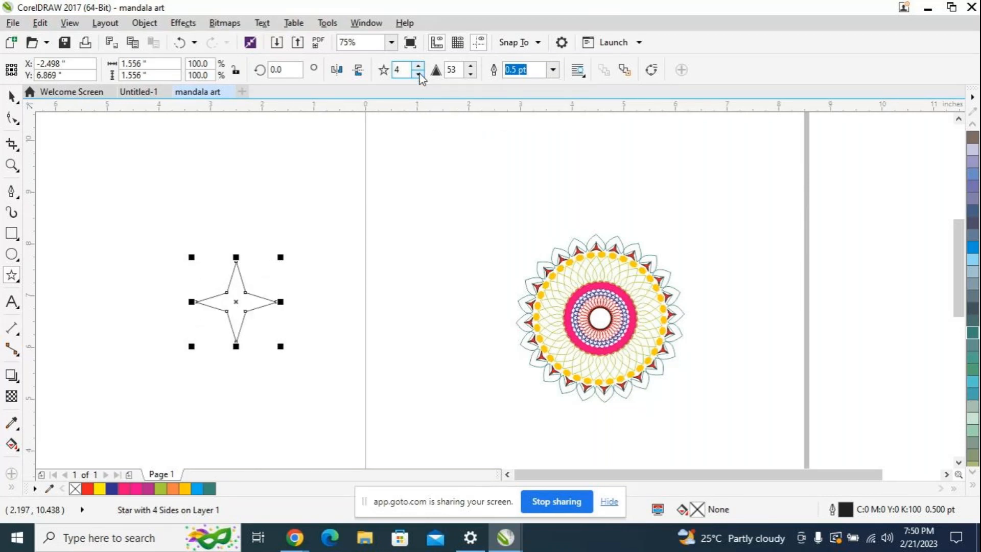
pyautogui.click(233, 301)
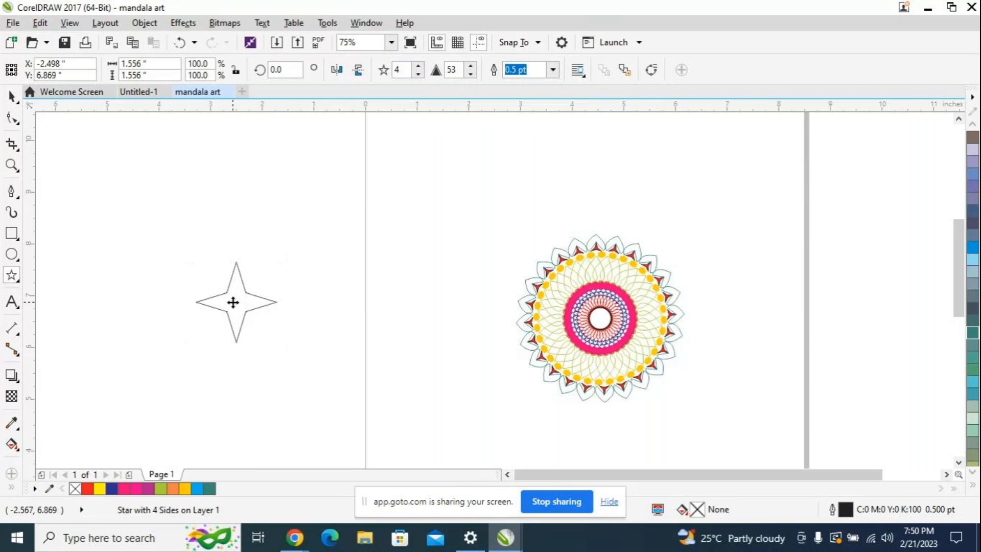
pyautogui.click(246, 311)
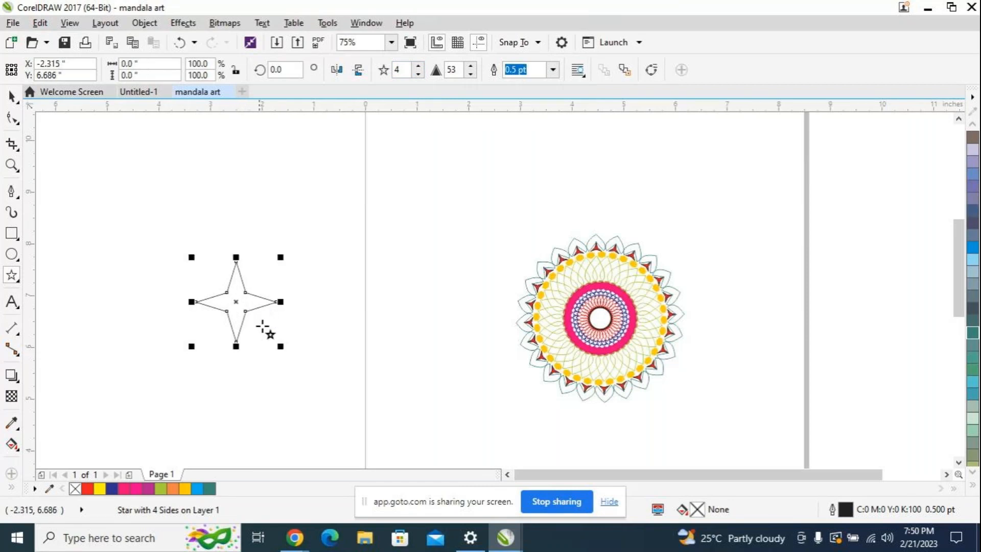
# Step: Shrink the four-pointed star to about 0.185 inch and place it between the tips of two petals at the mandala's top
pyautogui.moveTo(280, 346); pyautogui.dragTo(636, 242)
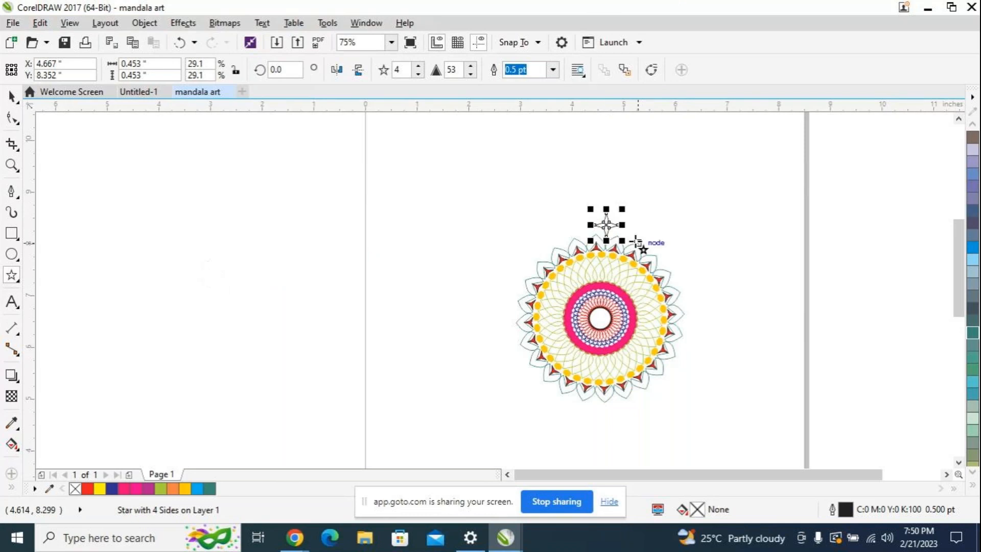
pyautogui.scroll(2, 636, 241)
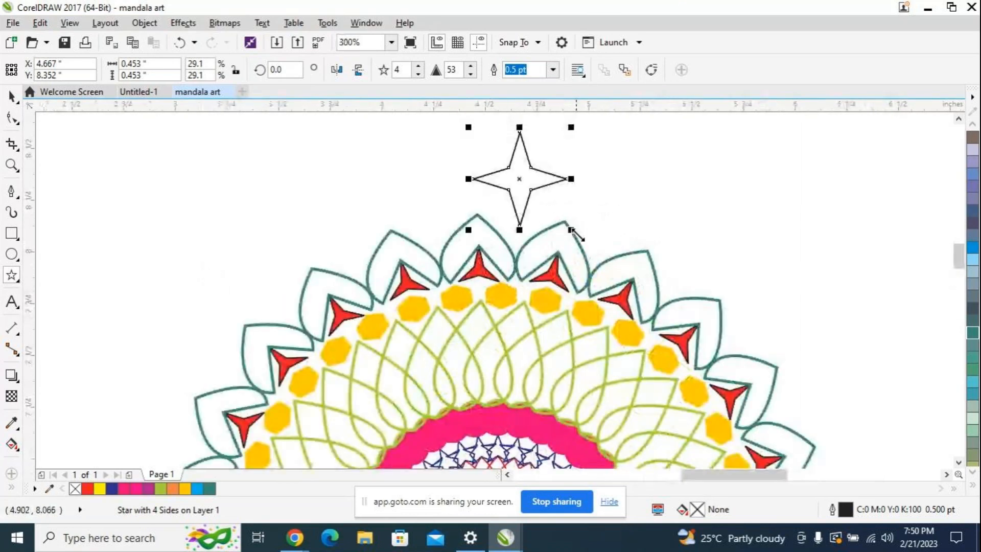
pyautogui.moveTo(571, 230); pyautogui.dragTo(556, 207)
pyautogui.moveTo(506, 167); pyautogui.dragTo(531, 199)
pyautogui.moveTo(566, 232); pyautogui.dragTo(554, 217)
pyautogui.moveTo(522, 189); pyautogui.dragTo(518, 223)
pyautogui.moveTo(516, 225); pyautogui.dragTo(516, 226)
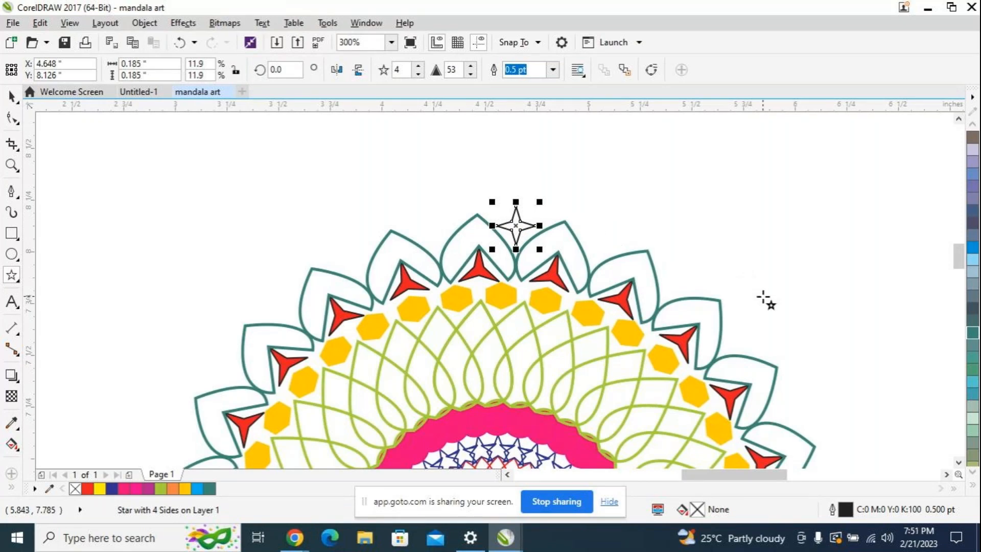
# Step: Fill the small four-pointed star with Neon Red
pyautogui.scroll(-5, 974, 357)
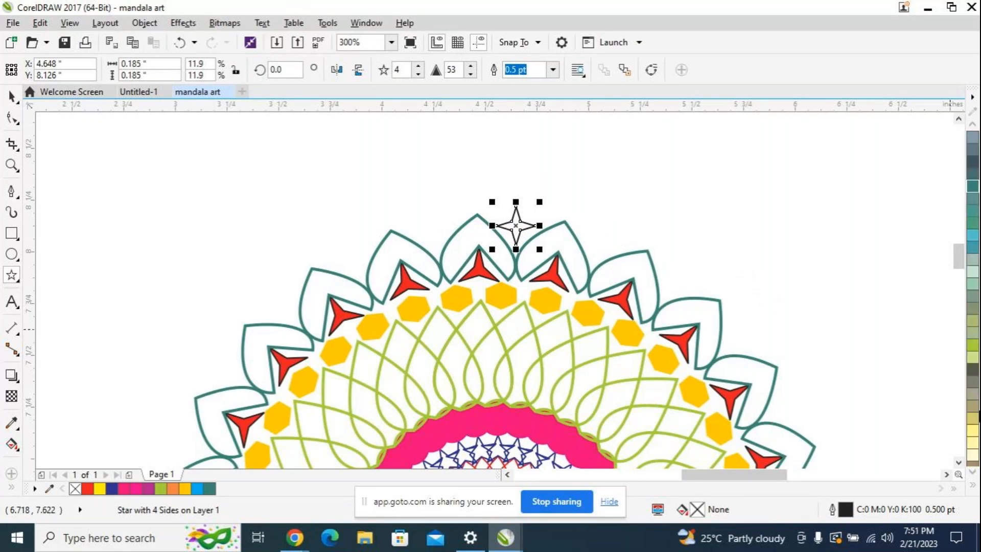
pyautogui.scroll(-3, 973, 419)
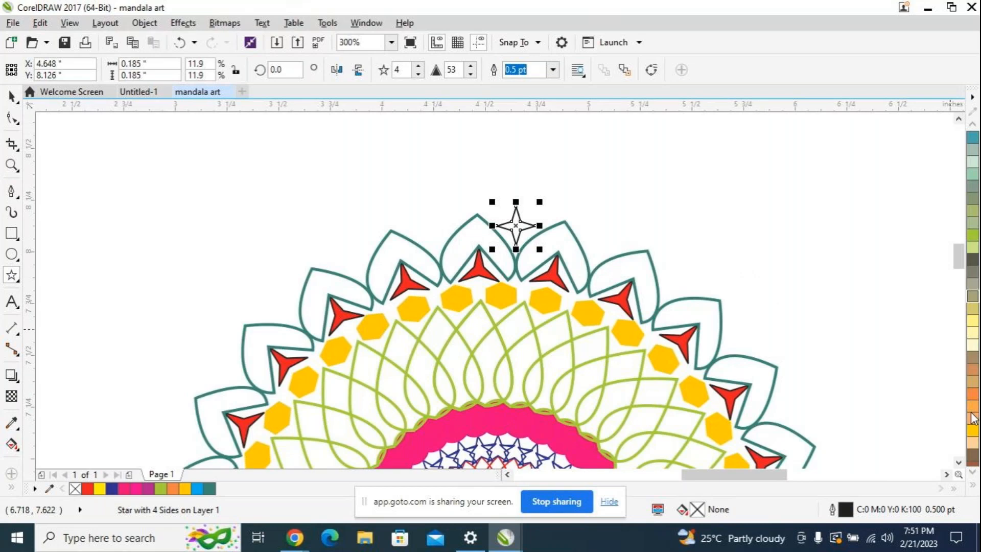
pyautogui.scroll(-3, 972, 418)
pyautogui.scroll(-3, 972, 418)
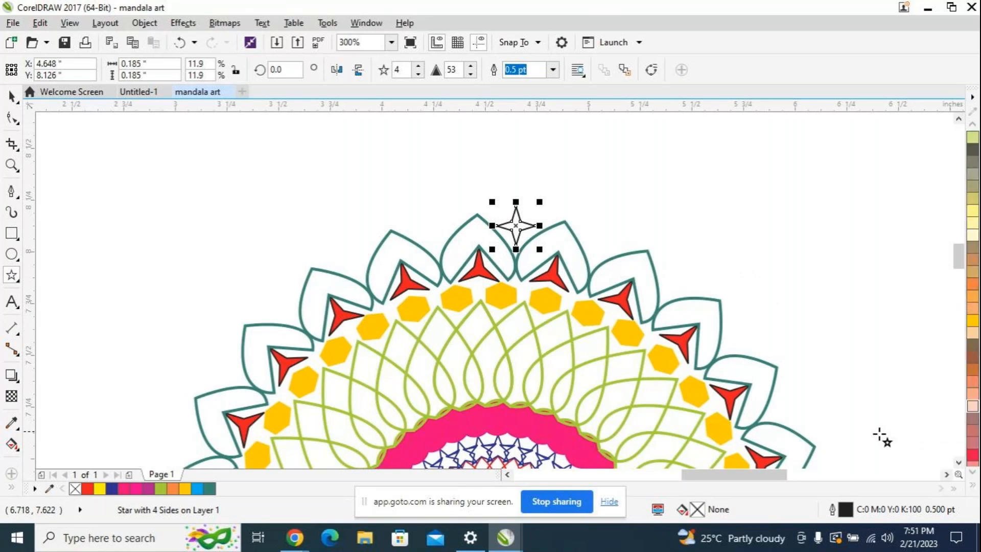
pyautogui.scroll(-3, 972, 421)
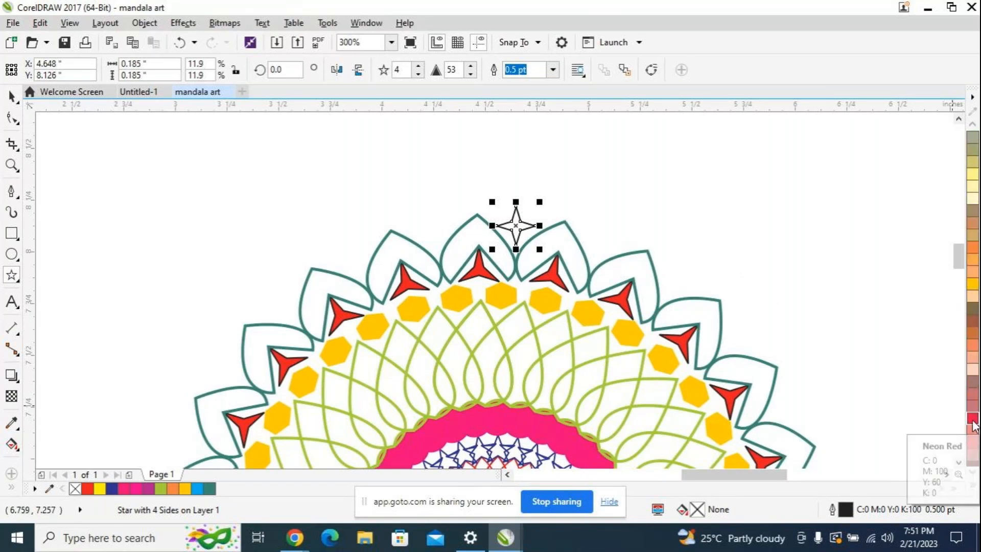
pyautogui.click(972, 422)
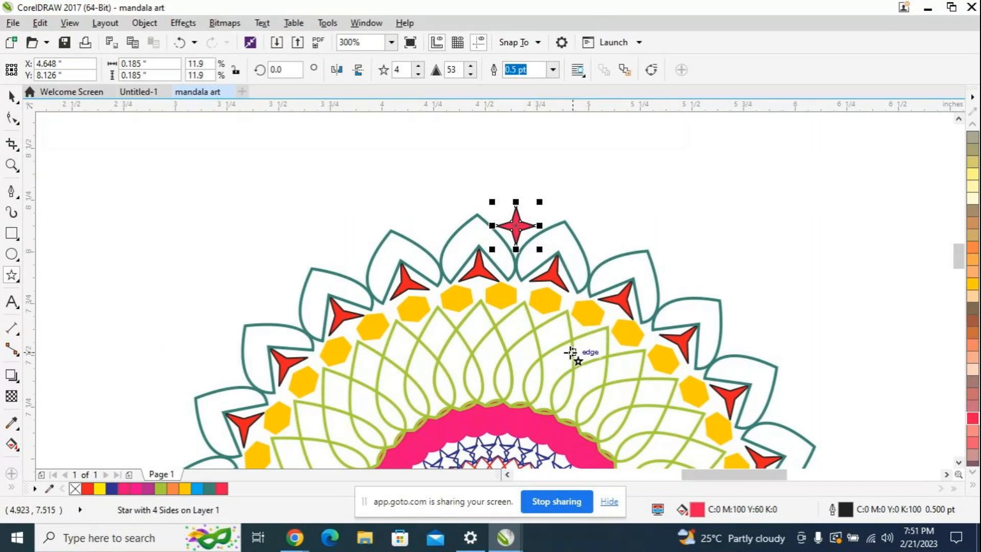
# Step: Duplicate the Neon Red star, align the copy exactly over the original and switch it to rotation mode
pyautogui.hotkey('ctrl', 'd')
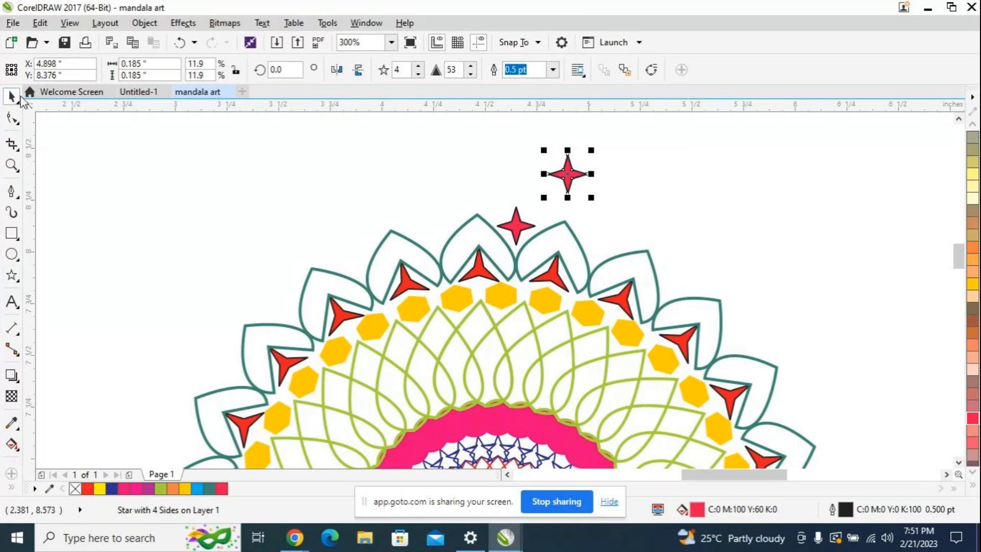
pyautogui.moveTo(554, 175); pyautogui.dragTo(514, 225)
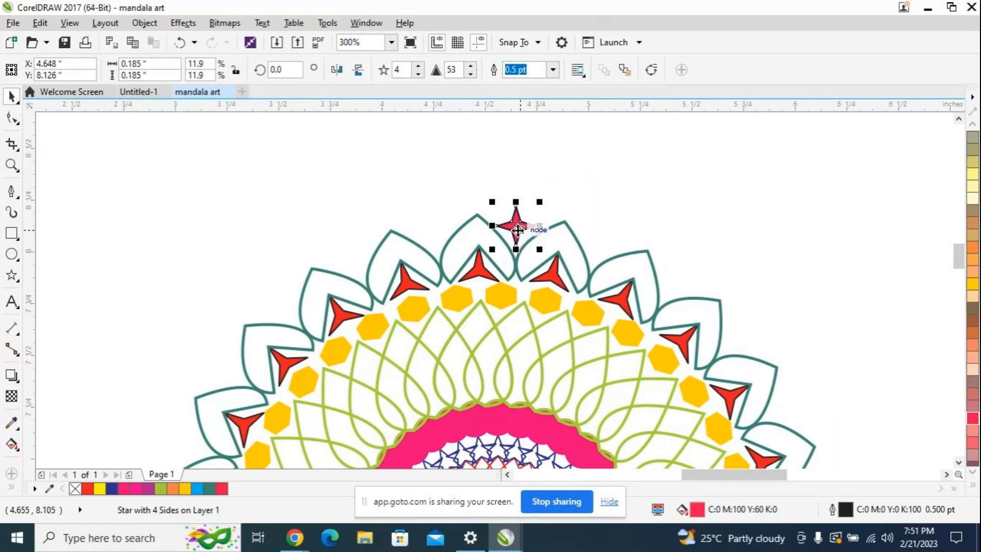
pyautogui.click(516, 227)
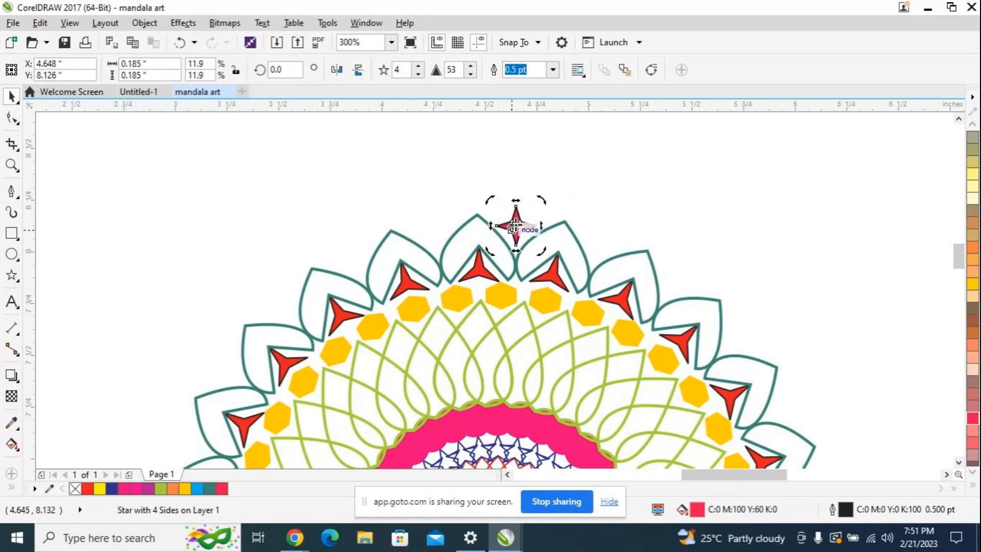
# Step: Move the star copy's rotation center to the middle of the mandala's inner circle and rotate the copy by 15 degrees
pyautogui.moveTo(512, 360)
pyautogui.mouseDown()
pyautogui.moveTo(509, 480)
pyautogui.moveTo(494, 292)
pyautogui.mouseUp()
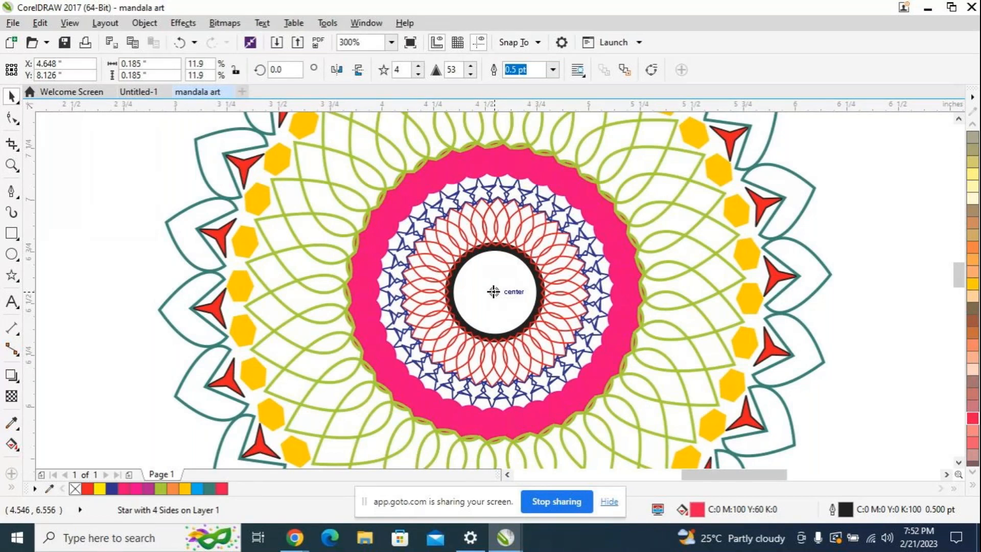
pyautogui.scroll(2, 574, 248)
pyautogui.scroll(-4, 610, 153)
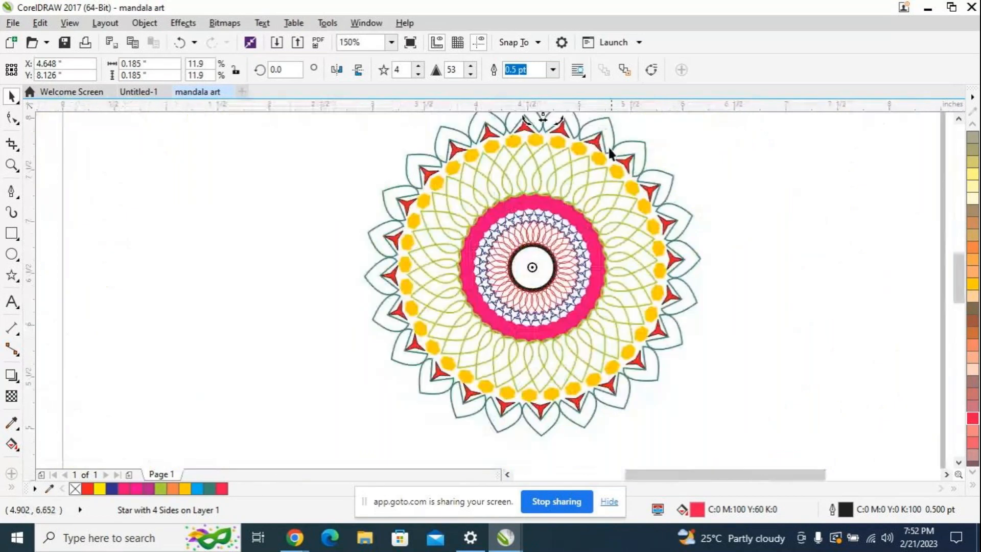
pyautogui.scroll(2, 949, 288)
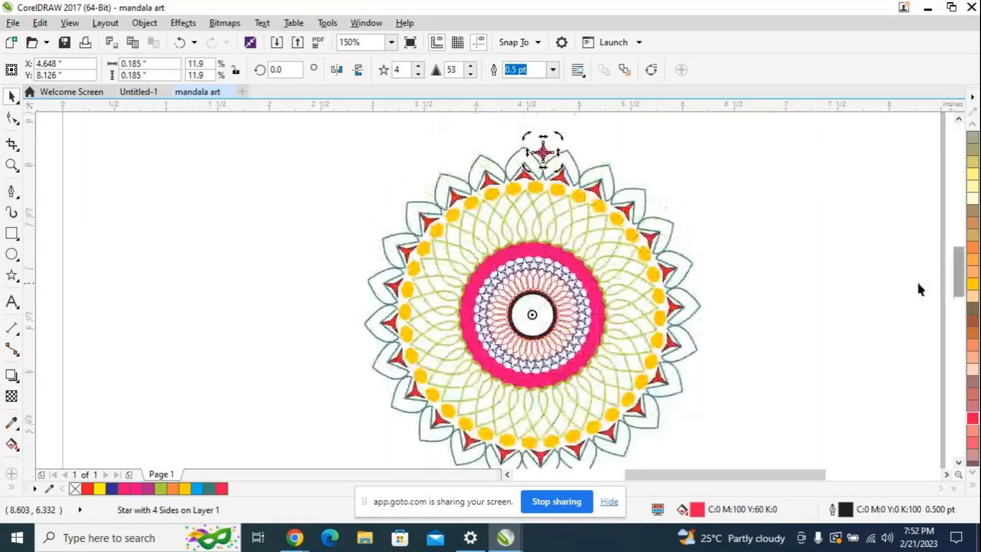
pyautogui.moveTo(280, 70); pyautogui.dragTo(234, 73)
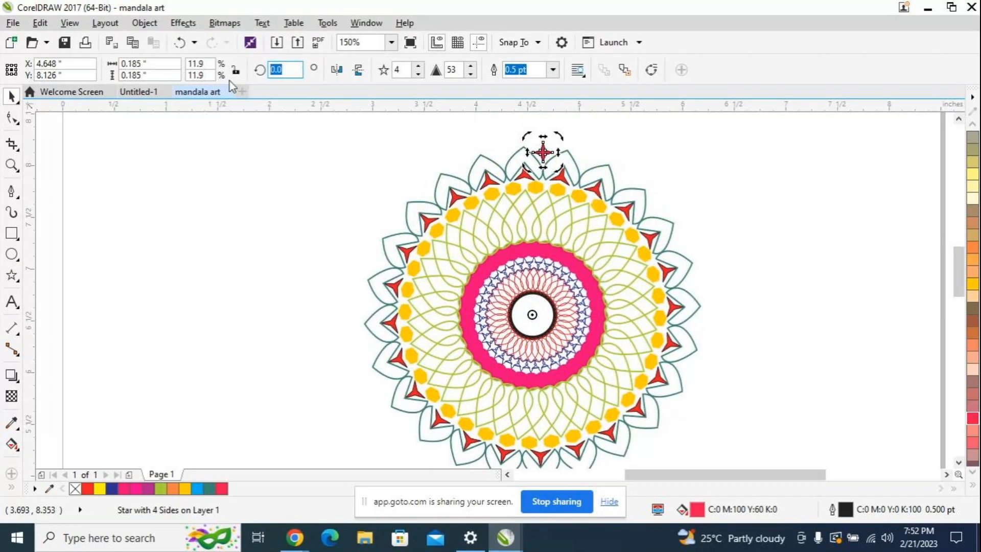
pyautogui.write('15')
pyautogui.press('Return')
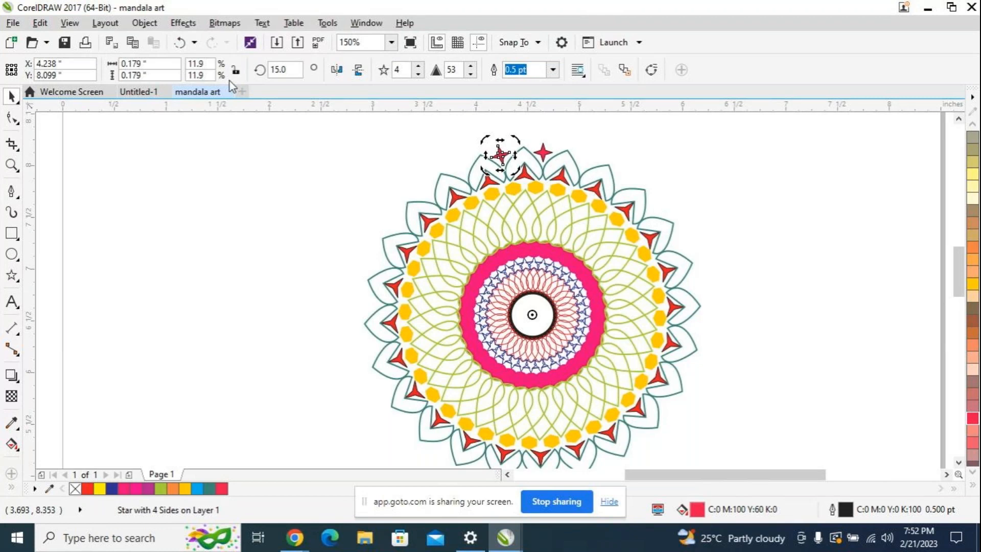
# Step: Repeat the 15-degree duplicated rotation until Neon Red stars complete the ring around the mandala's outer edge
pyautogui.hotkey('ctrl', 'r')
pyautogui.hotkey('ctrl', 'r')
pyautogui.hotkey('ctrl', 'r')
pyautogui.hotkey('ctrl', 'r')
pyautogui.hotkey('ctrl', 'r')
pyautogui.hotkey('ctrl', 'r')
pyautogui.hotkey('ctrl', 'r')
pyautogui.hotkey('ctrl', 'r')
pyautogui.hotkey('ctrl', 'r')
pyautogui.hotkey('ctrl', 'r')
pyautogui.hotkey('ctrl', 'r')
pyautogui.hotkey('ctrl', 'r')
pyautogui.hotkey('ctrl', 'r')
pyautogui.hotkey('ctrl', 'r')
pyautogui.hotkey('ctrl', 'r')
pyautogui.hotkey('ctrl', 'r')
pyautogui.hotkey('ctrl', 'r')
pyautogui.hotkey('ctrl', 'r')
pyautogui.hotkey('ctrl', 'r')
pyautogui.hotkey('ctrl', 'r')
pyautogui.hotkey('ctrl', 'r')
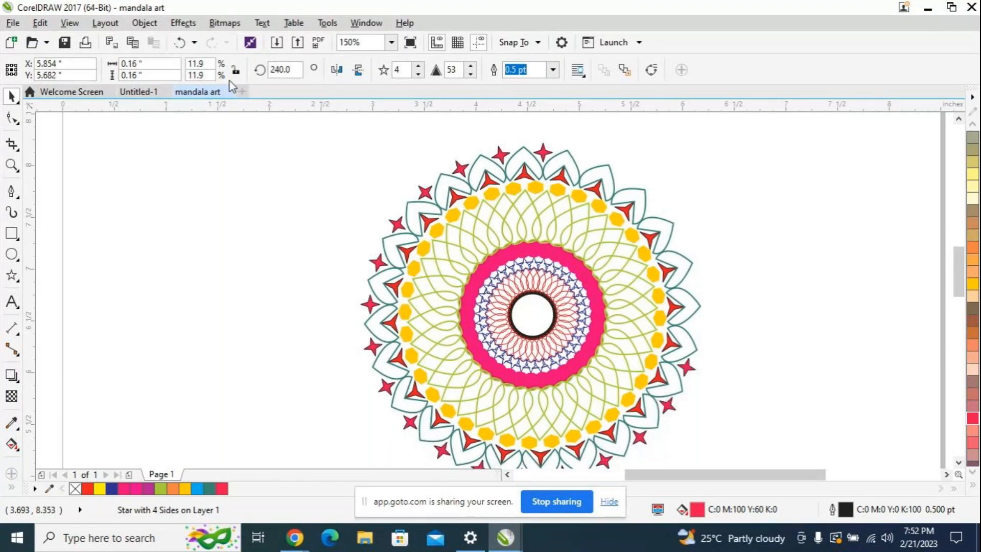
pyautogui.hotkey('ctrl', 'r')
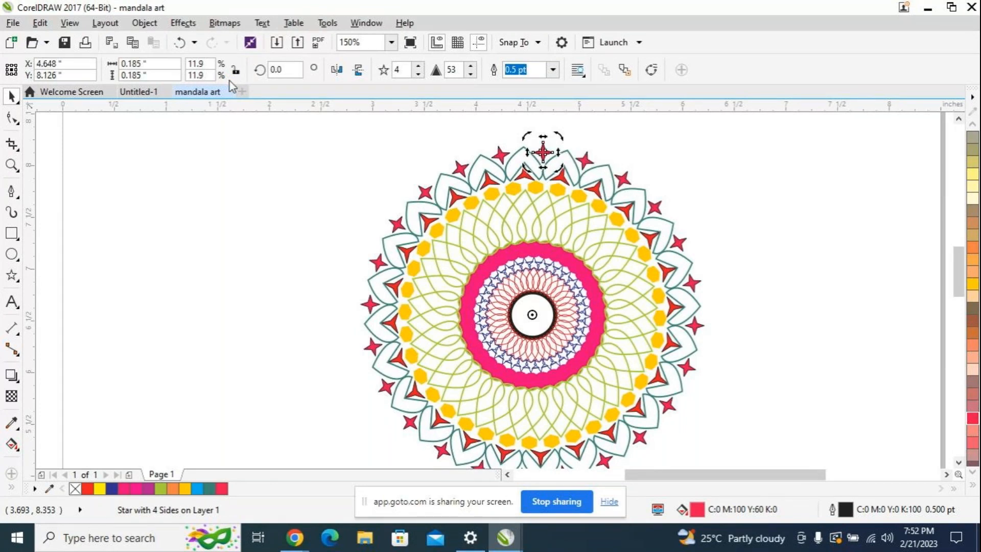
# Step: Select the whole mandala, enlarge it to about 5.41 inches across and move it to the middle of the page
pyautogui.scroll(-2, 764, 253)
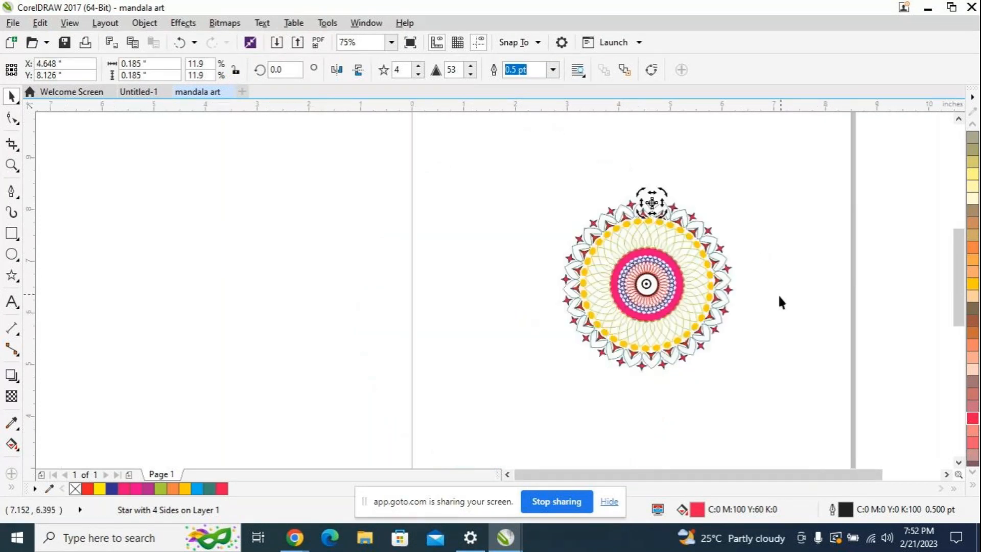
pyautogui.click(758, 253)
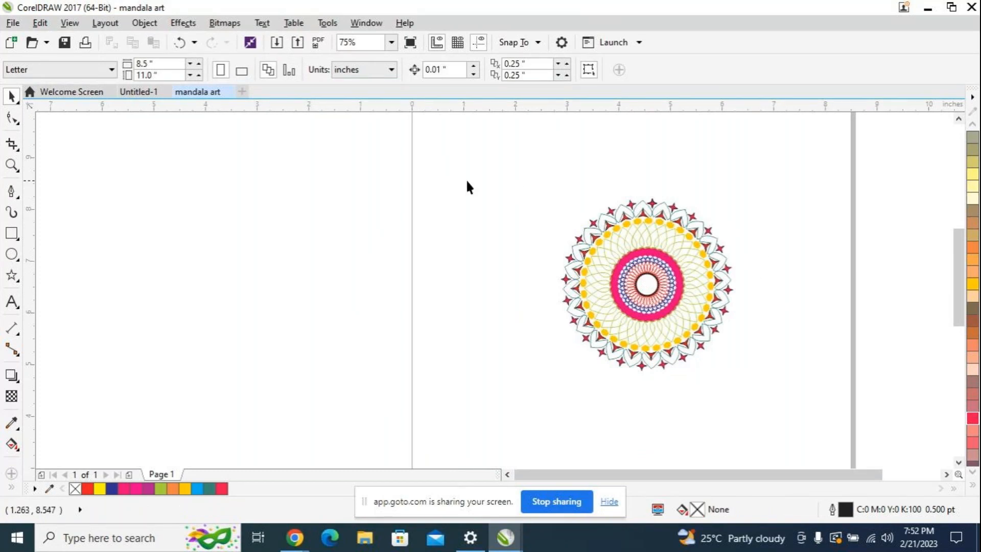
pyautogui.moveTo(462, 166); pyautogui.dragTo(826, 394)
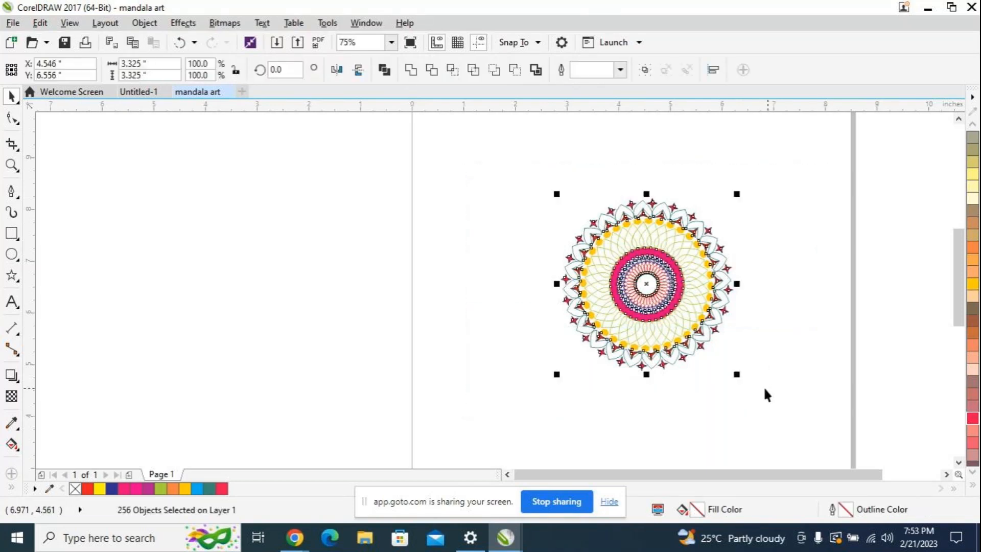
pyautogui.moveTo(738, 374); pyautogui.dragTo(844, 406)
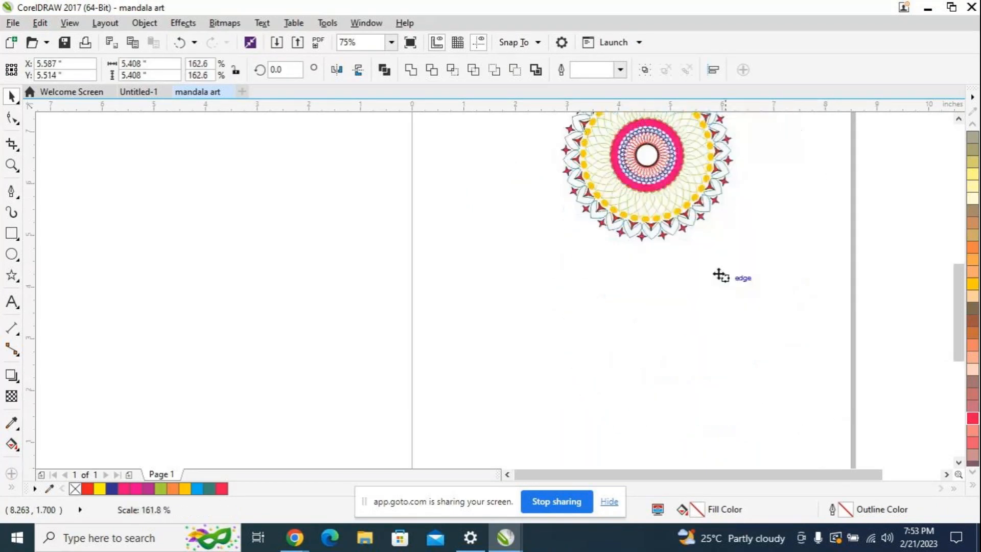
pyautogui.moveTo(686, 208); pyautogui.dragTo(654, 212)
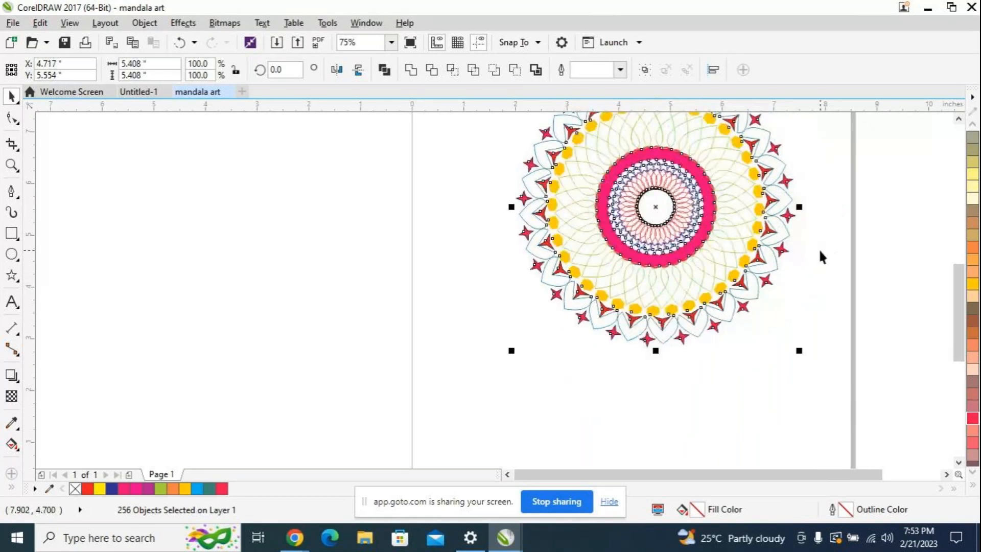
pyautogui.scroll(-1, 822, 257)
pyautogui.click(608, 270)
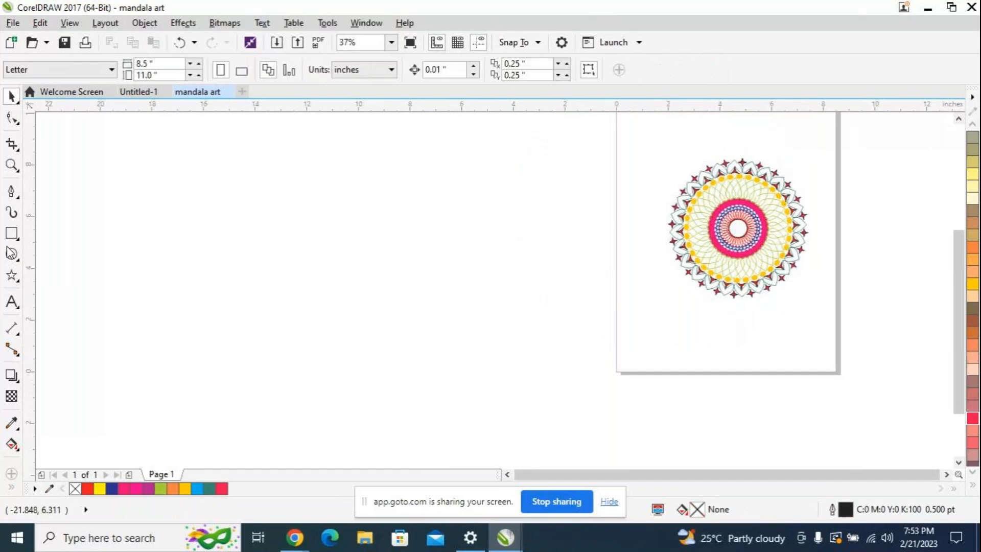
# Step: Draw a circle, scale it to about 0.42 inch and center it inside the mandala's black inner ring
pyautogui.click(12, 254)
pyautogui.moveTo(243, 250); pyautogui.dragTo(737, 228)
pyautogui.scroll(4, 777, 254)
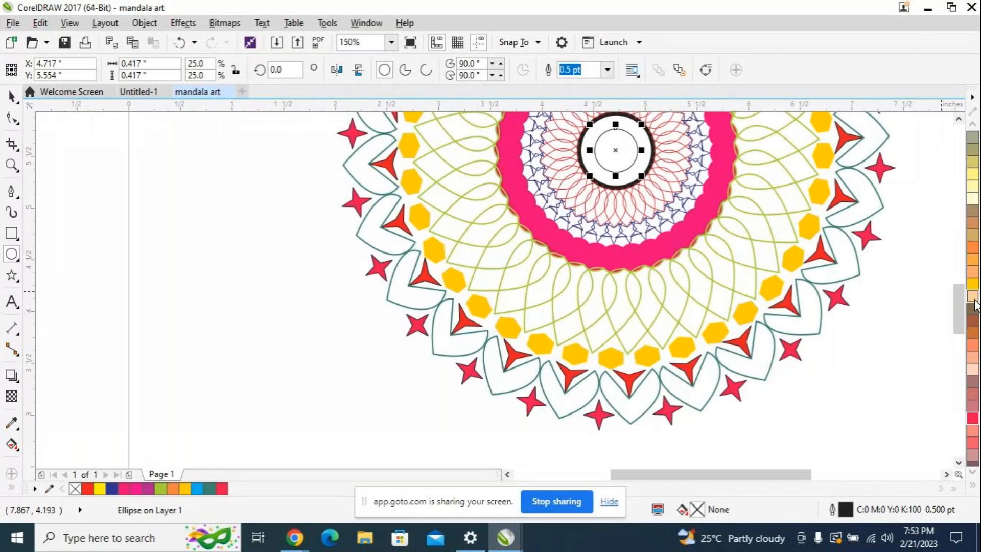
# Step: Fill the small circle at the mandala's center with purple (C:40 M:100 Y:0 K:0) from the color palette
pyautogui.scroll(-3, 973, 423)
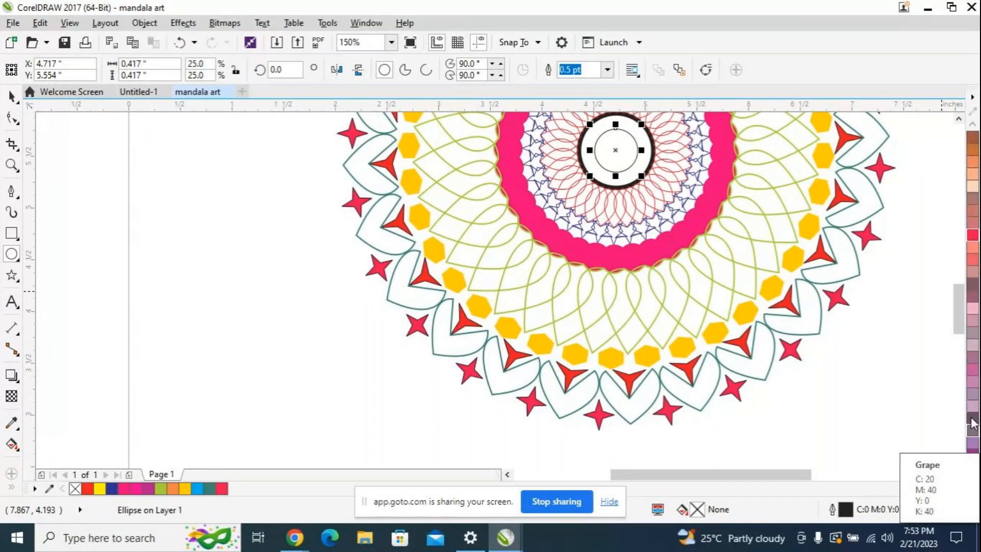
pyautogui.scroll(-1, 972, 423)
pyautogui.click(972, 420)
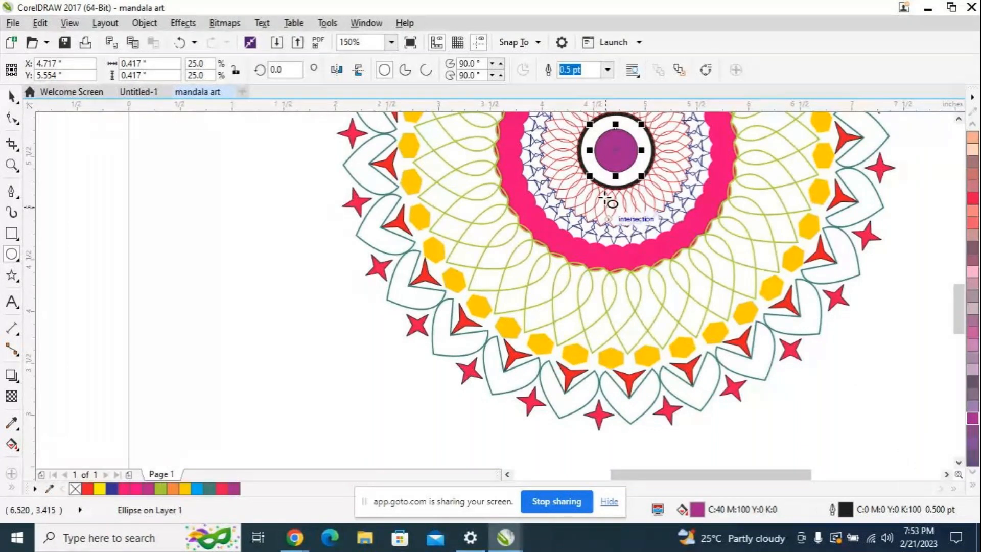
# Step: Select every object of the mandala, including the purple center circle, and group them into one object
pyautogui.scroll(-4, 894, 368)
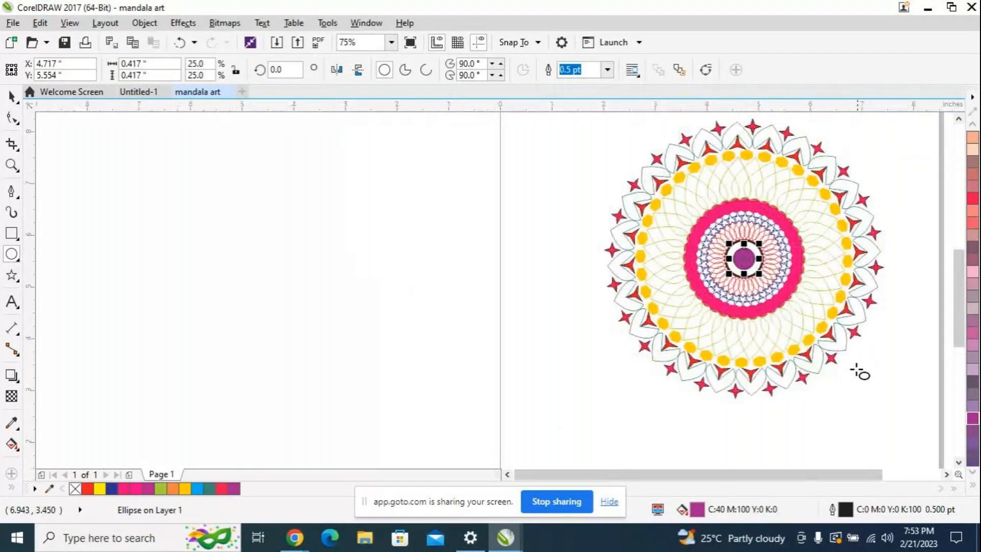
pyautogui.click(12, 96)
pyautogui.click(344, 306)
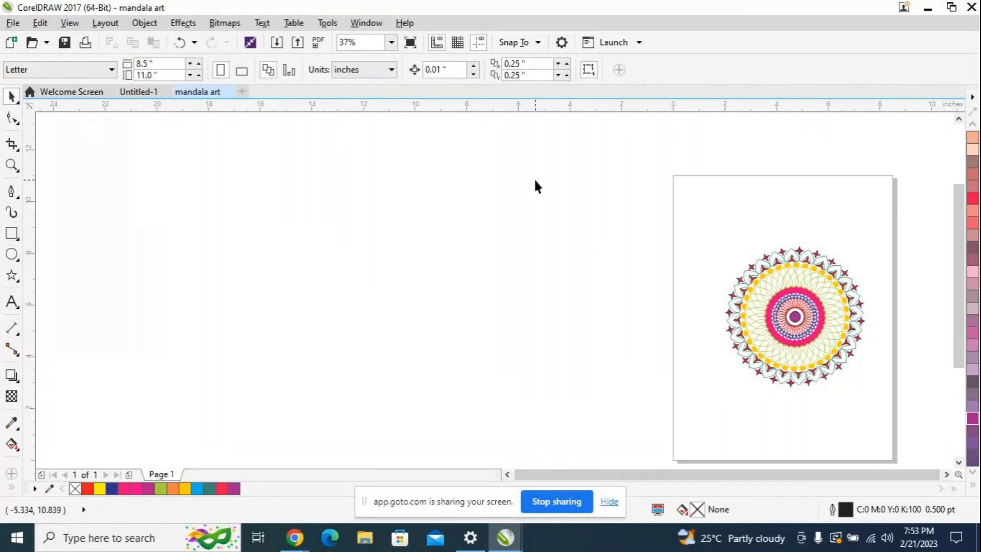
pyautogui.moveTo(573, 185); pyautogui.dragTo(854, 428)
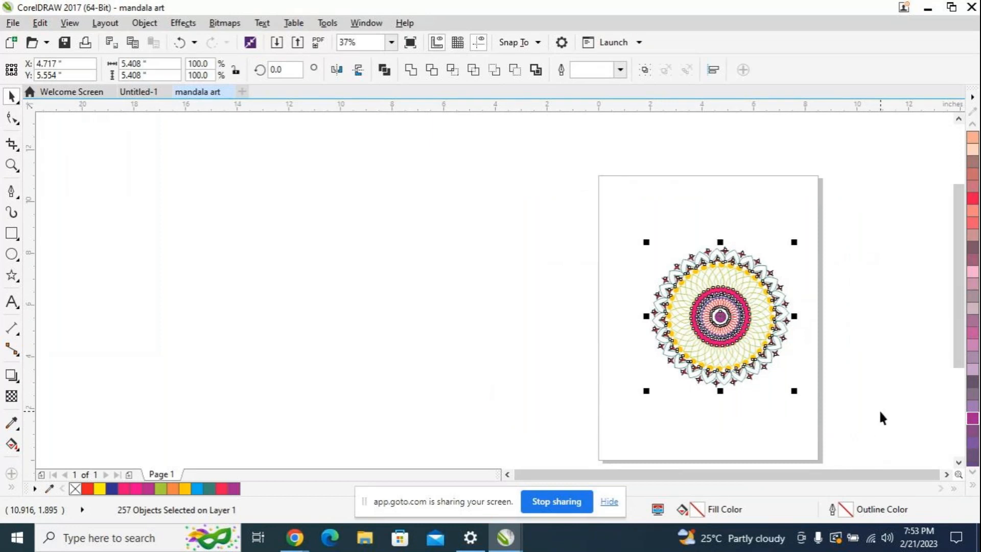
pyautogui.hotkey('ctrl', 'g')
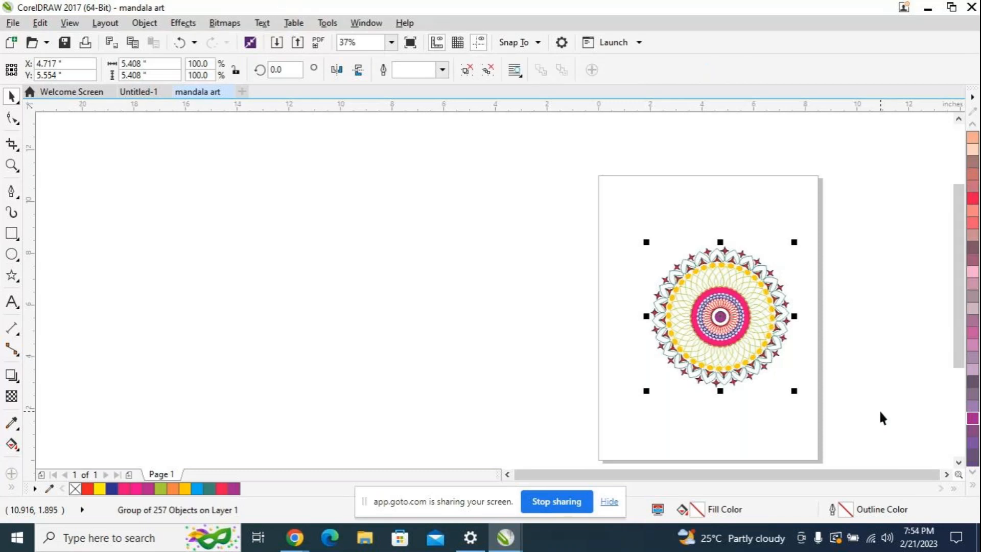
# Step: Scale the grouped mandala to 150 percent, about 8.11 inches across, and center it between the page's side edges
pyautogui.moveTo(721, 321); pyautogui.dragTo(703, 301)
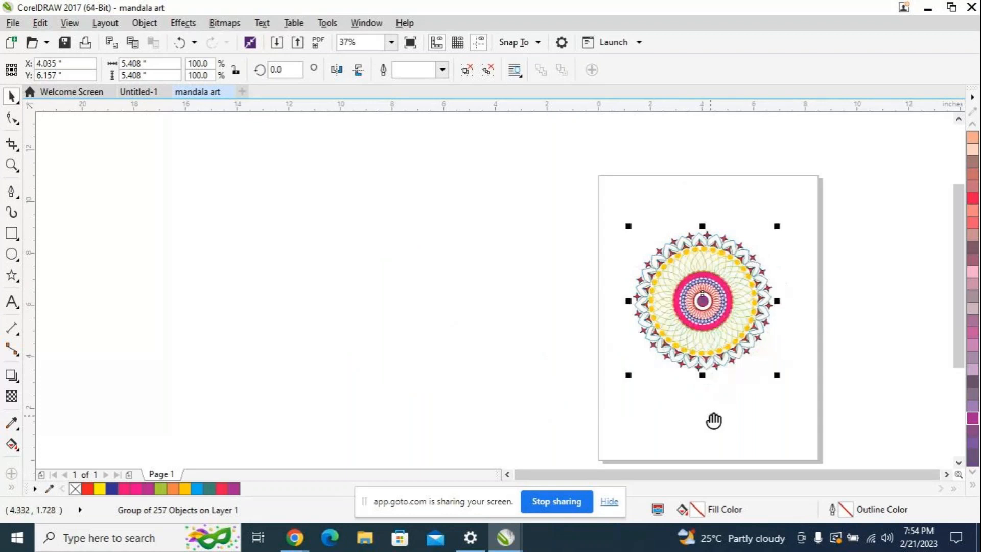
pyautogui.moveTo(714, 418); pyautogui.dragTo(508, 400)
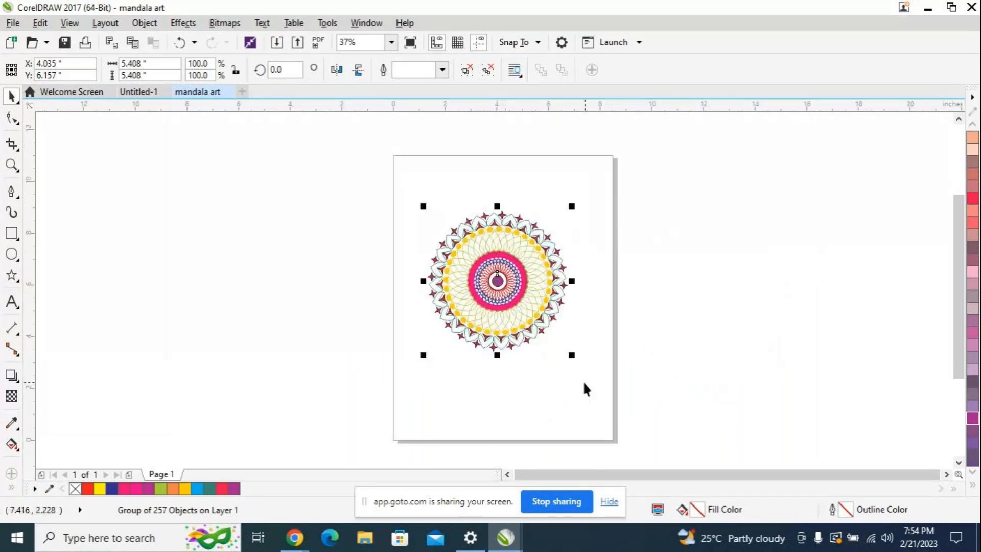
pyautogui.moveTo(572, 354); pyautogui.dragTo(642, 427)
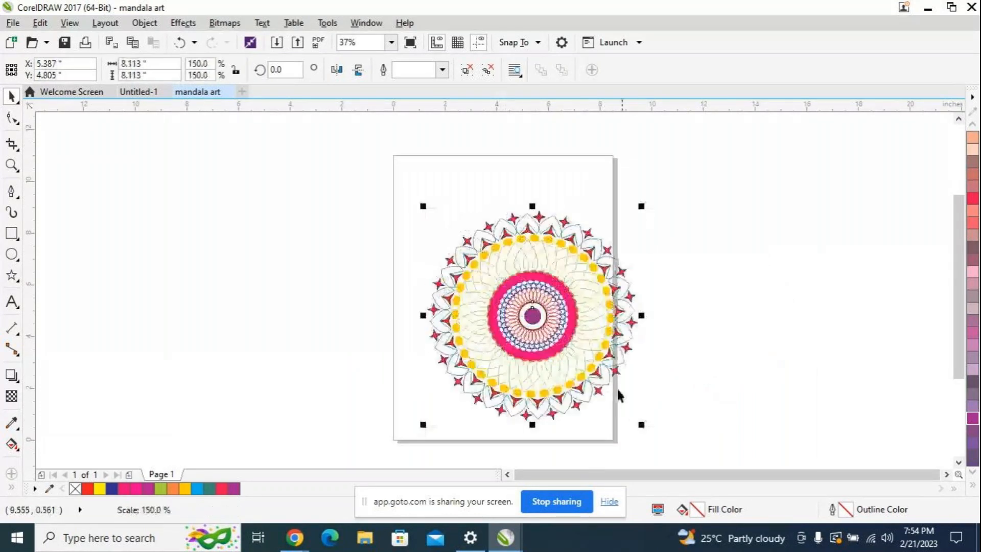
pyautogui.moveTo(505, 306); pyautogui.dragTo(493, 305)
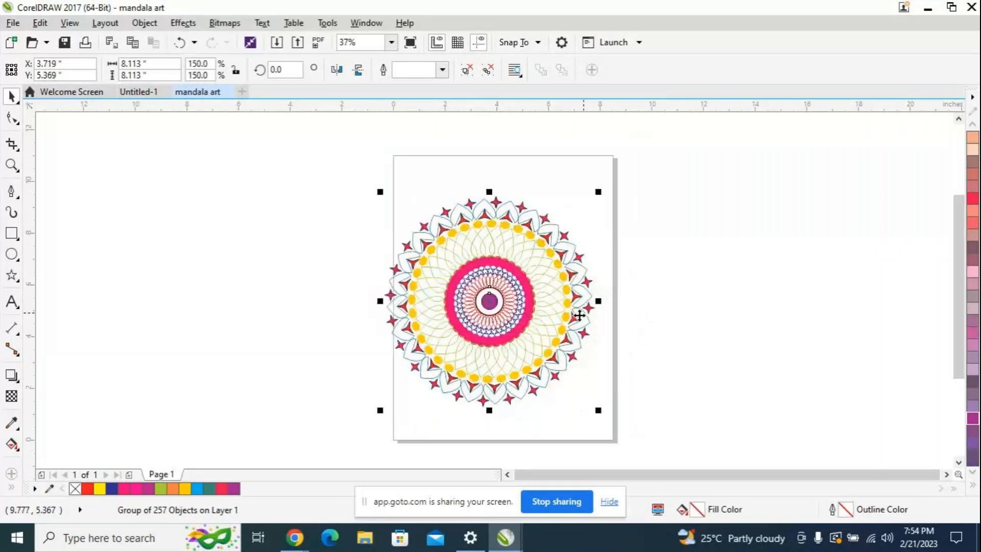
pyautogui.press('Right')
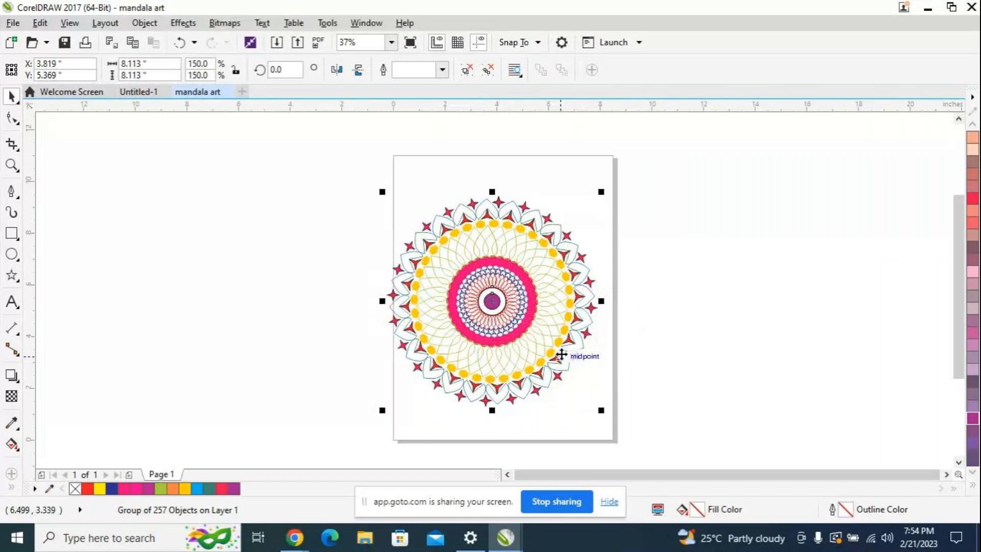
pyautogui.press('Right')
pyautogui.press('Right')
pyautogui.press('Right')
pyautogui.press('Right')
pyautogui.press('Right')
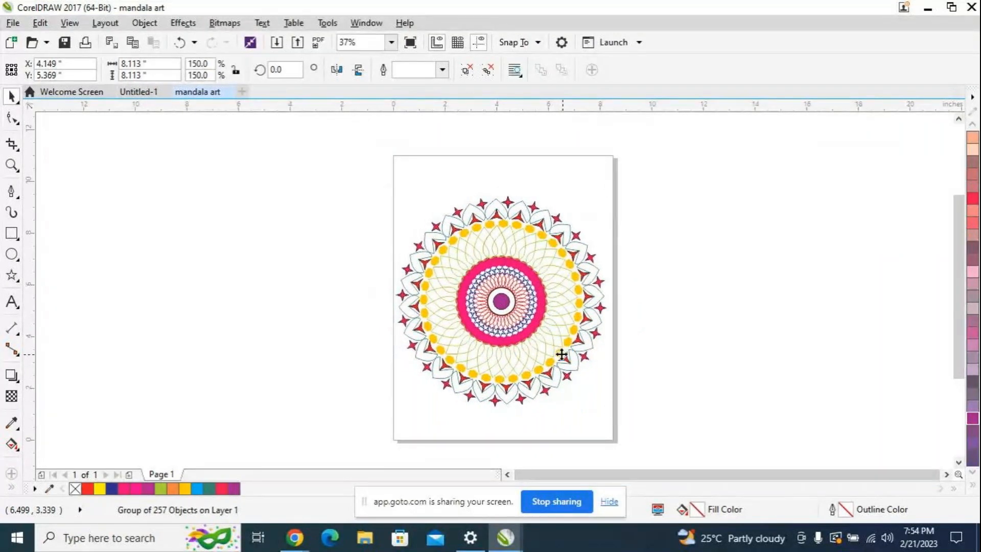
# Step: Switch to Chrome to view the mandala art image results, return to CorelDRAW and deselect the mandala
pyautogui.click(301, 546)
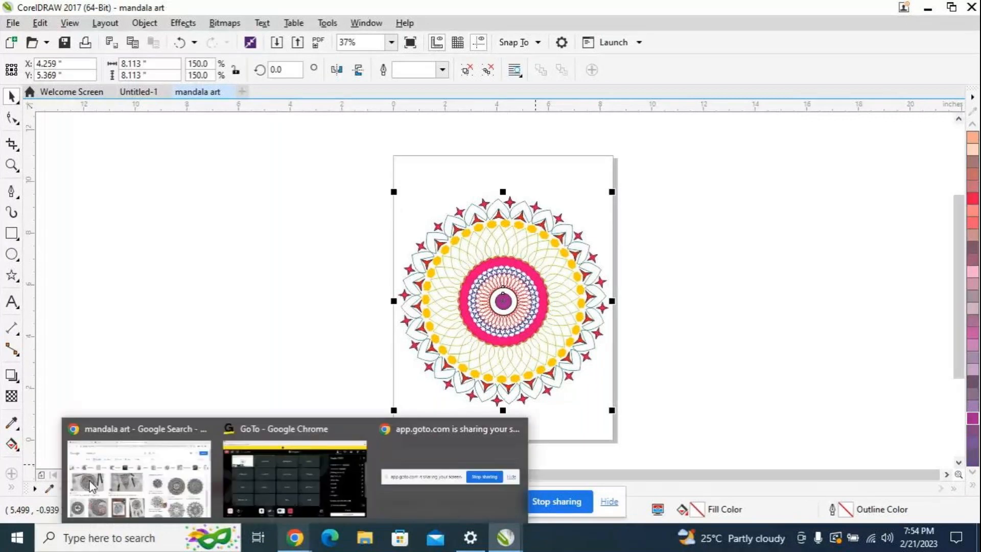
pyautogui.click(91, 485)
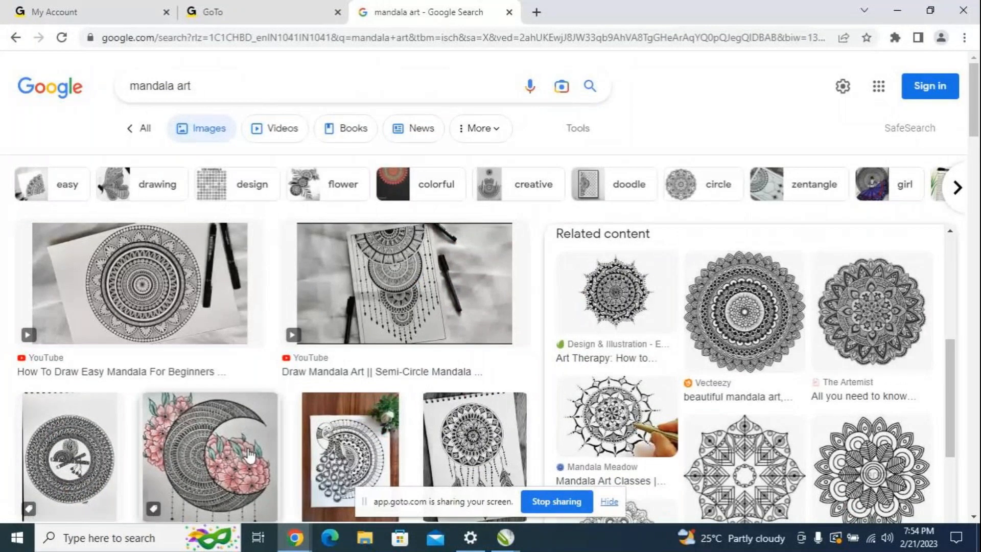
pyautogui.click(506, 537)
pyautogui.click(549, 482)
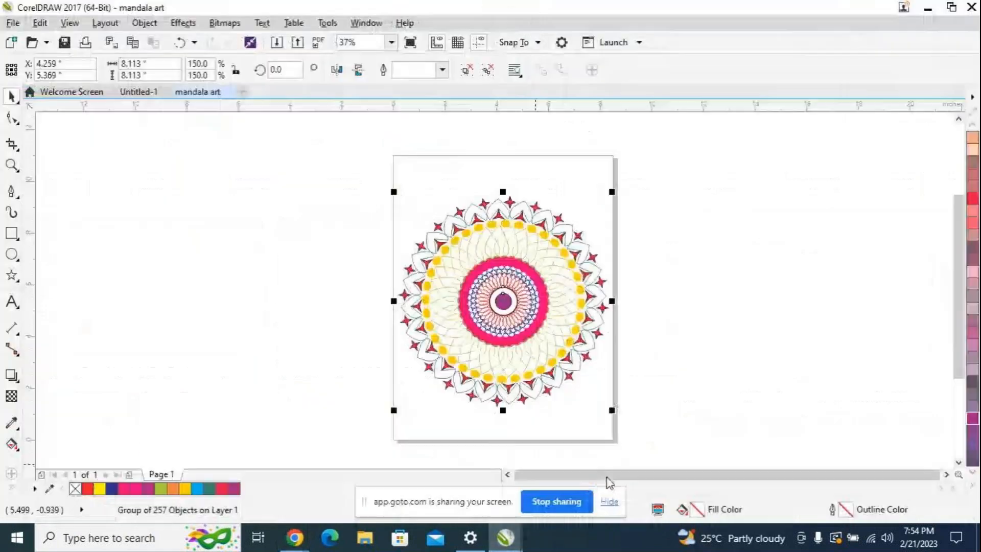
pyautogui.click(725, 336)
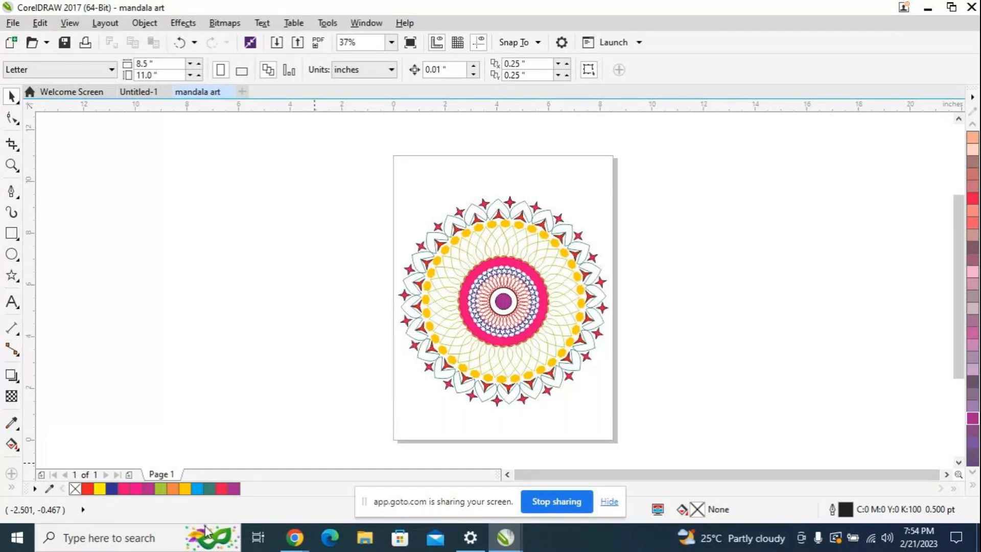
# Step: Switch to the GoTo meeting window in Chrome to view the session's participants
pyautogui.moveTo(303, 546)
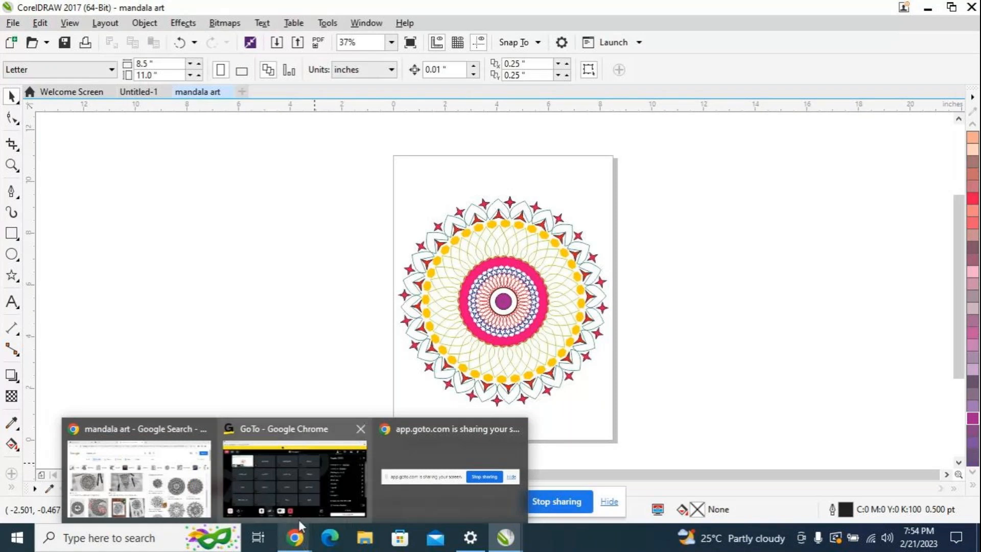
pyautogui.click(300, 498)
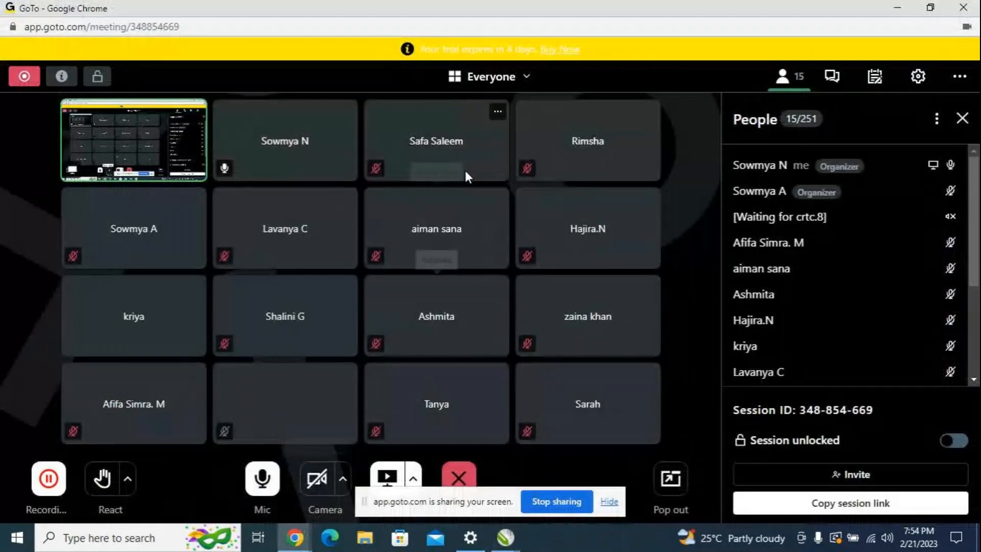